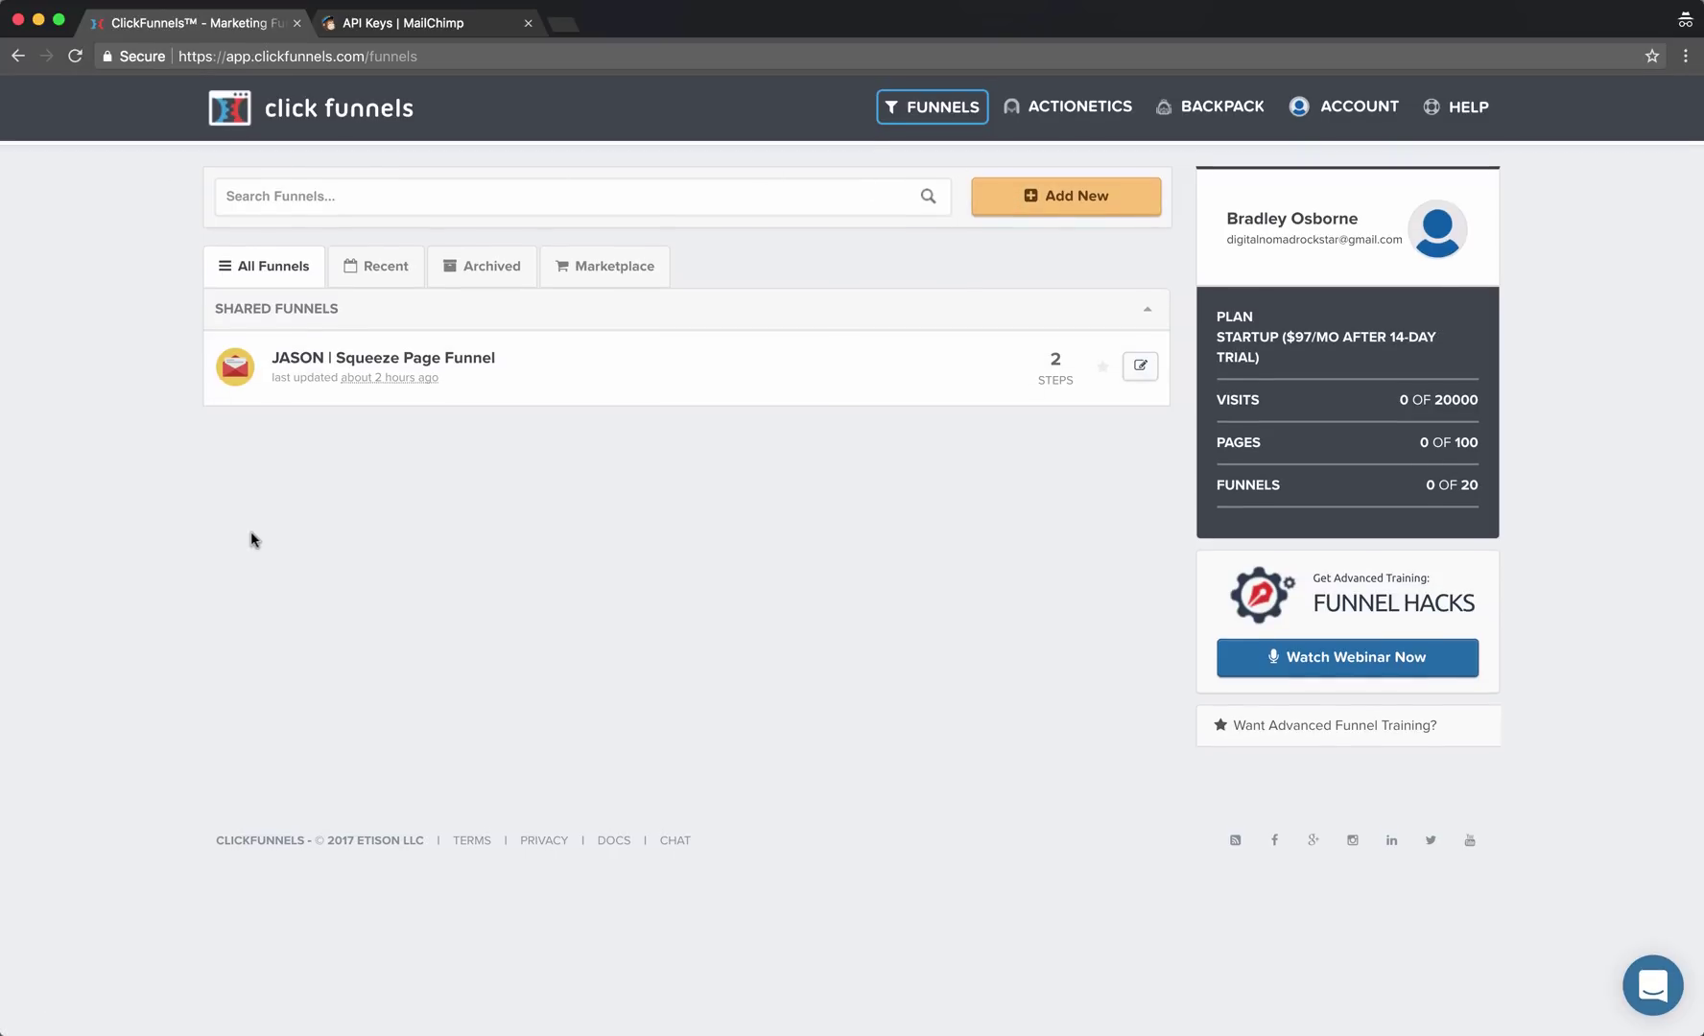
Step: Reload the funnels dashboard and start a new funnel in the Funnel Hacker's Cookbook
click(309, 103)
click(1065, 195)
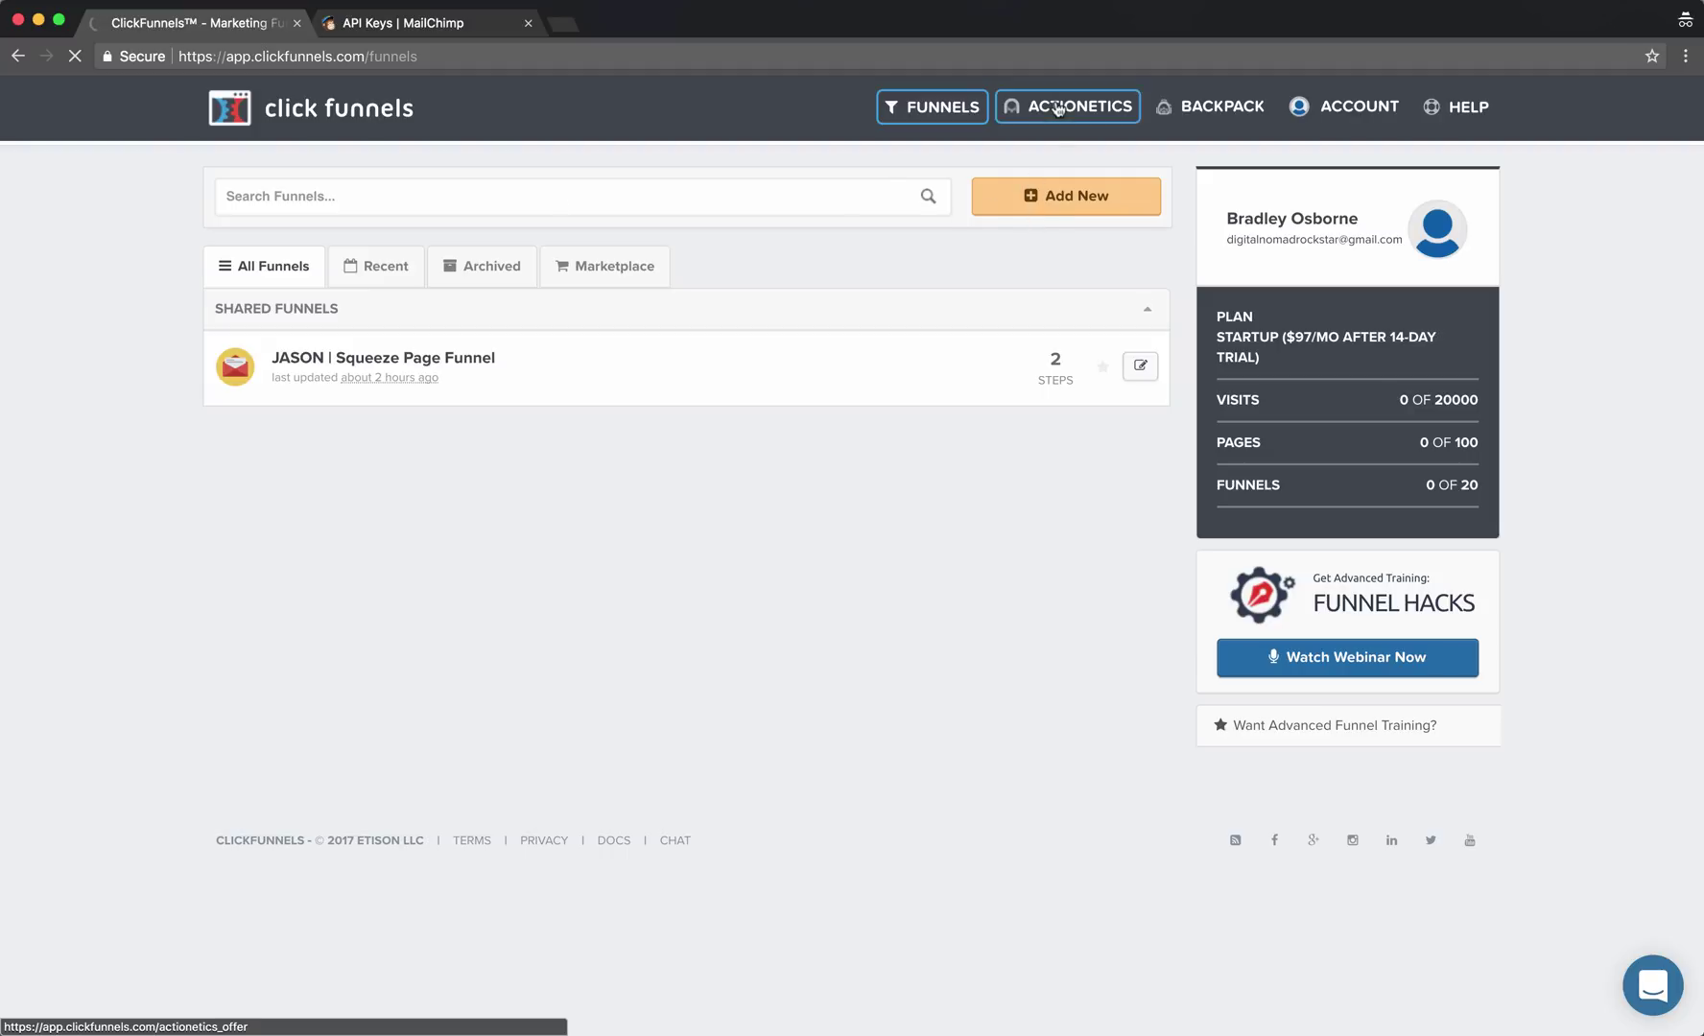
click(939, 149)
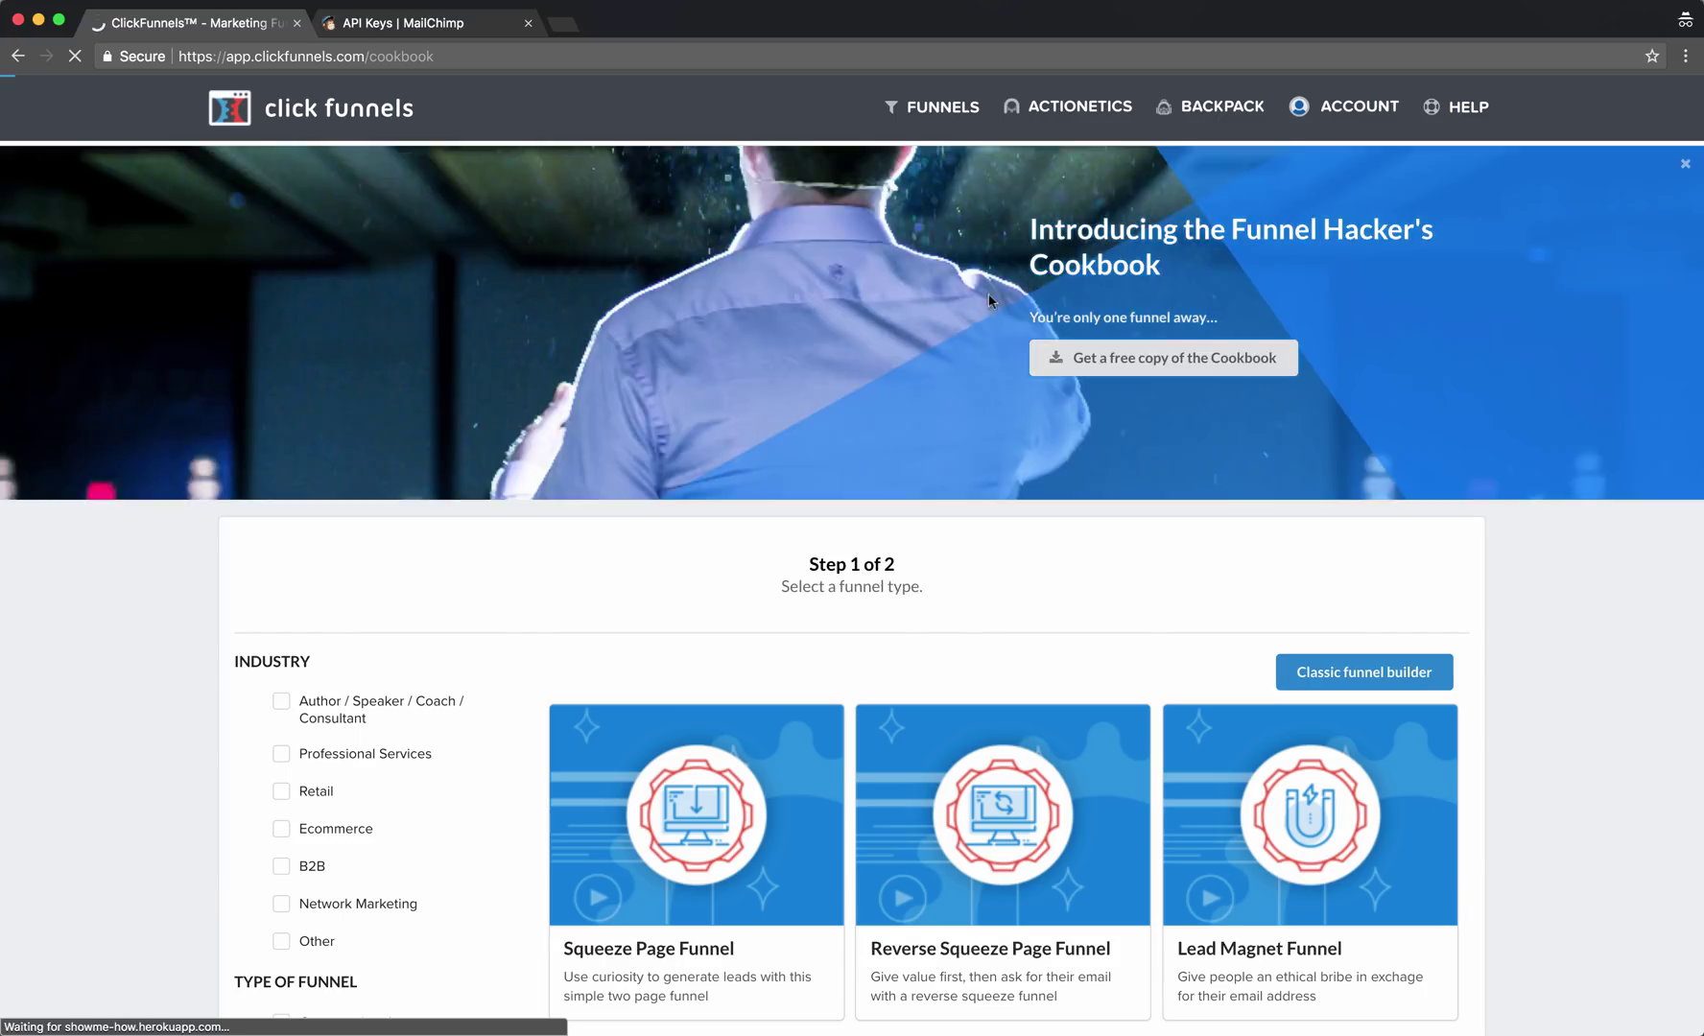
scroll(40, 467, down, 3)
scroll(226, 483, down, 2)
scroll(227, 484, down, 2)
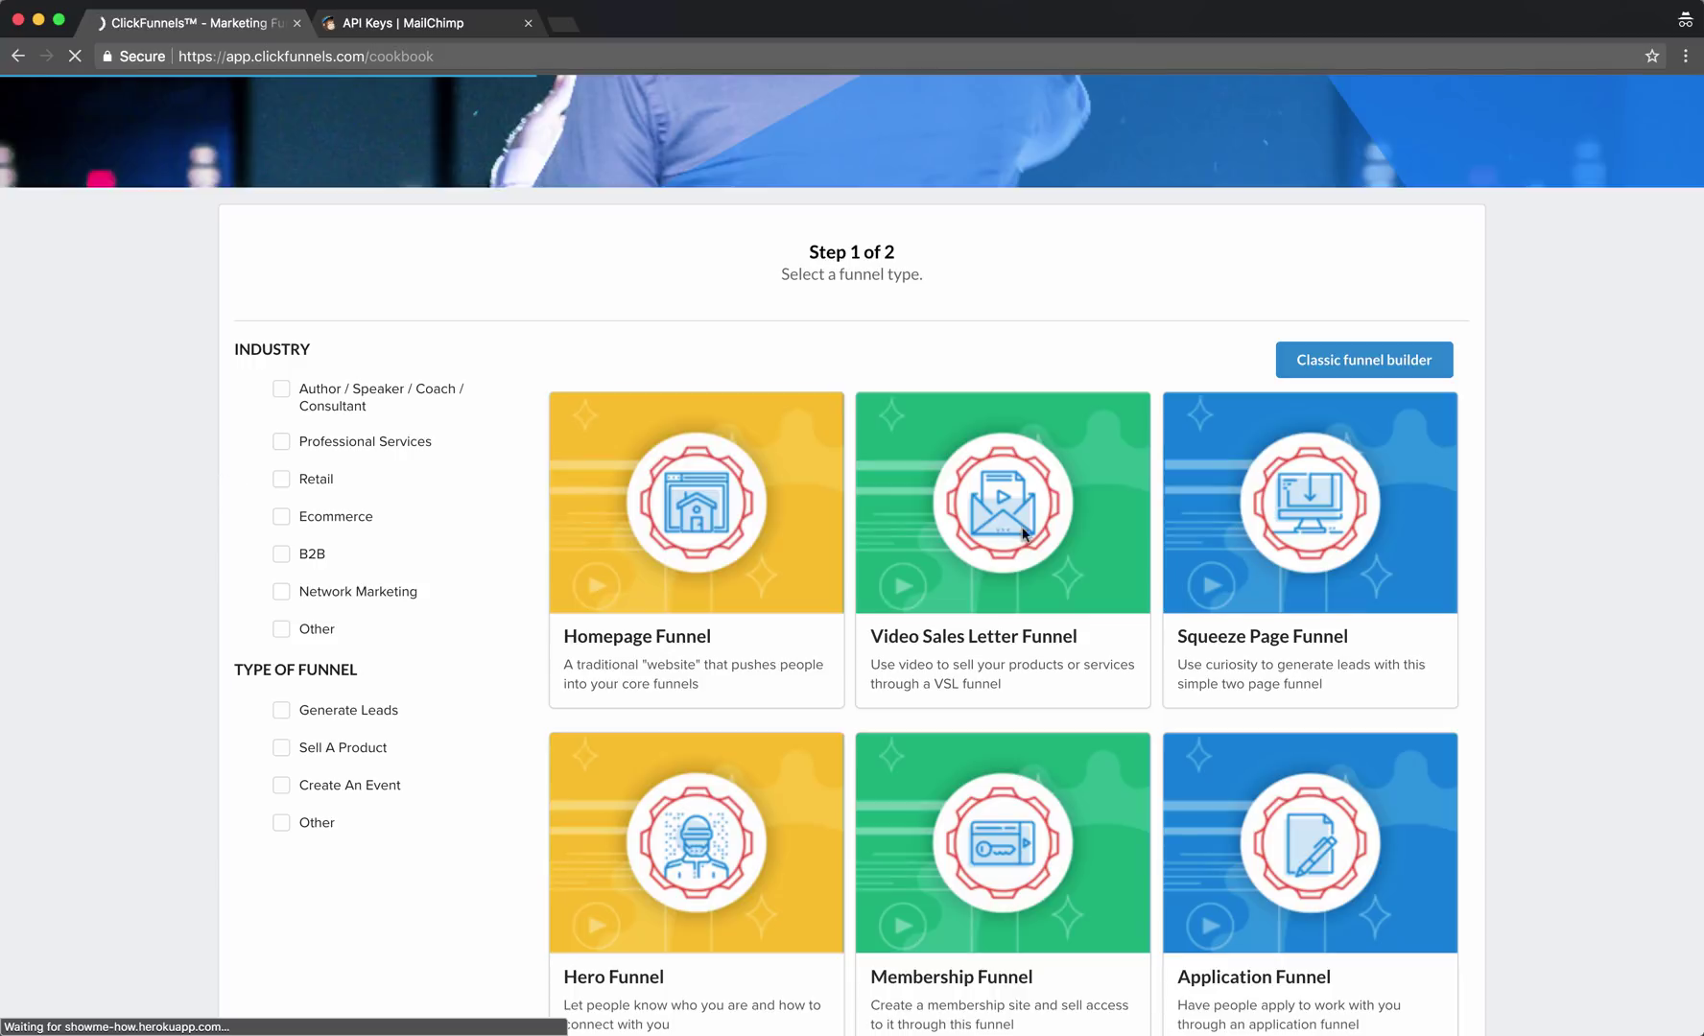
scroll(523, 439, down, 3)
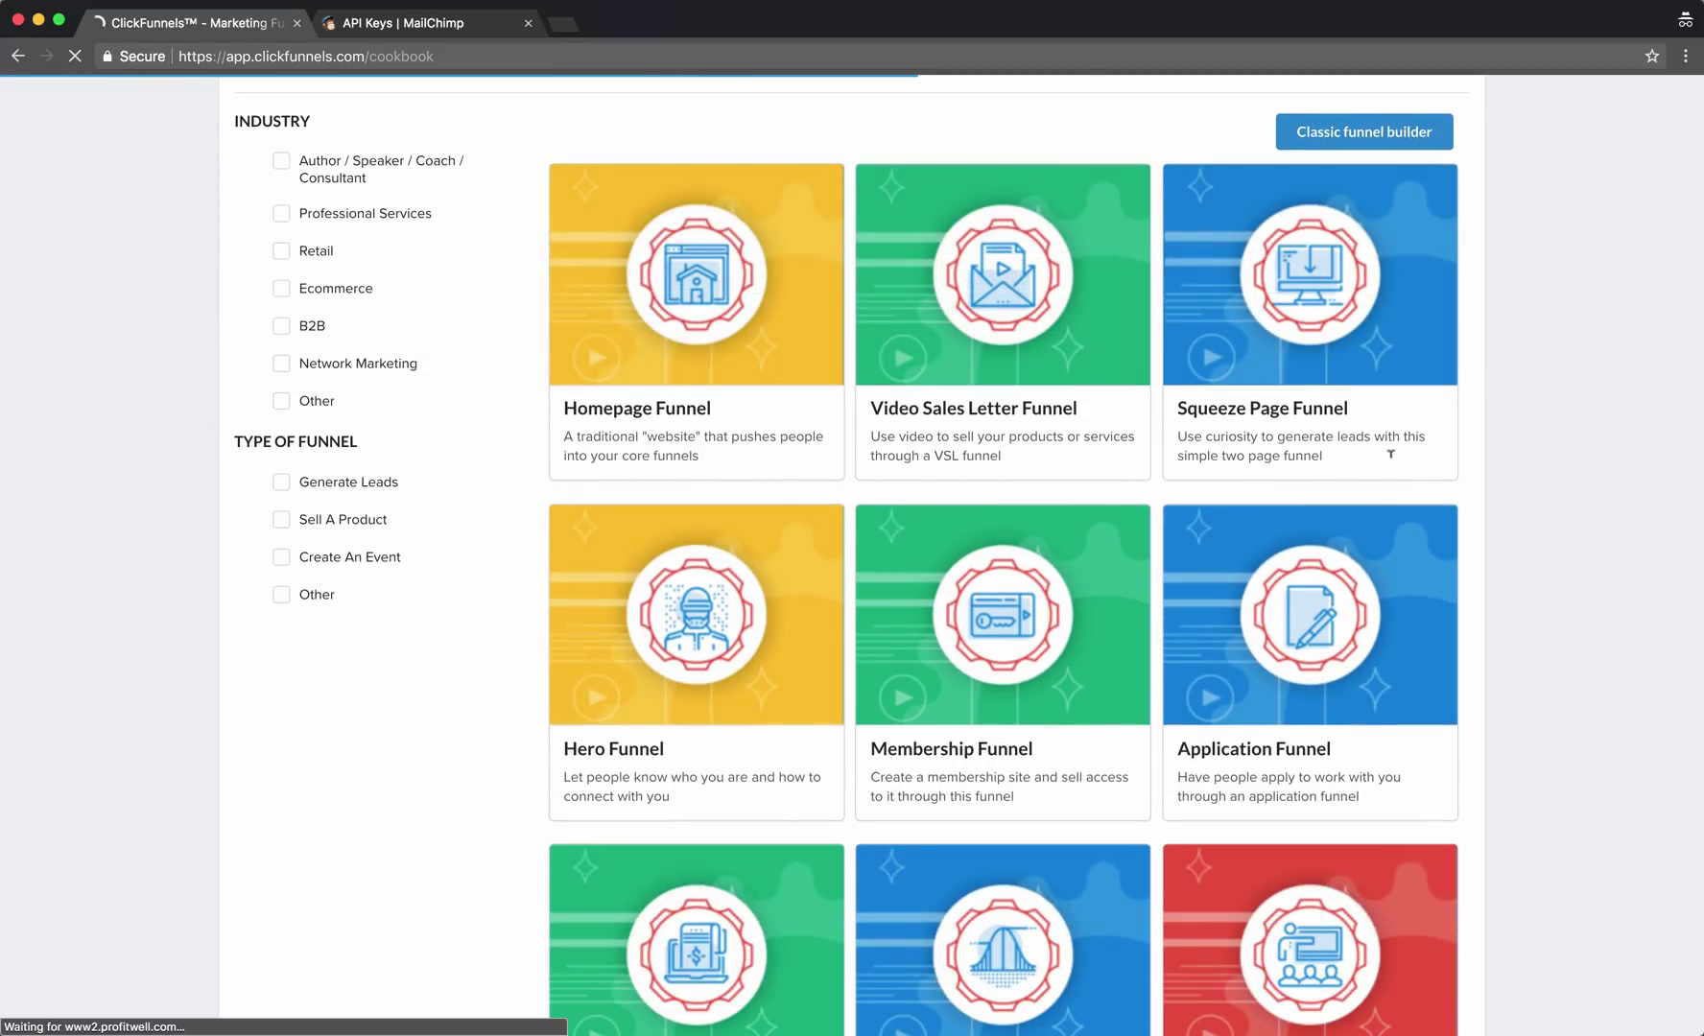
scroll(1207, 462, down, 3)
scroll(1117, 462, down, 2)
scroll(1153, 462, down, 2)
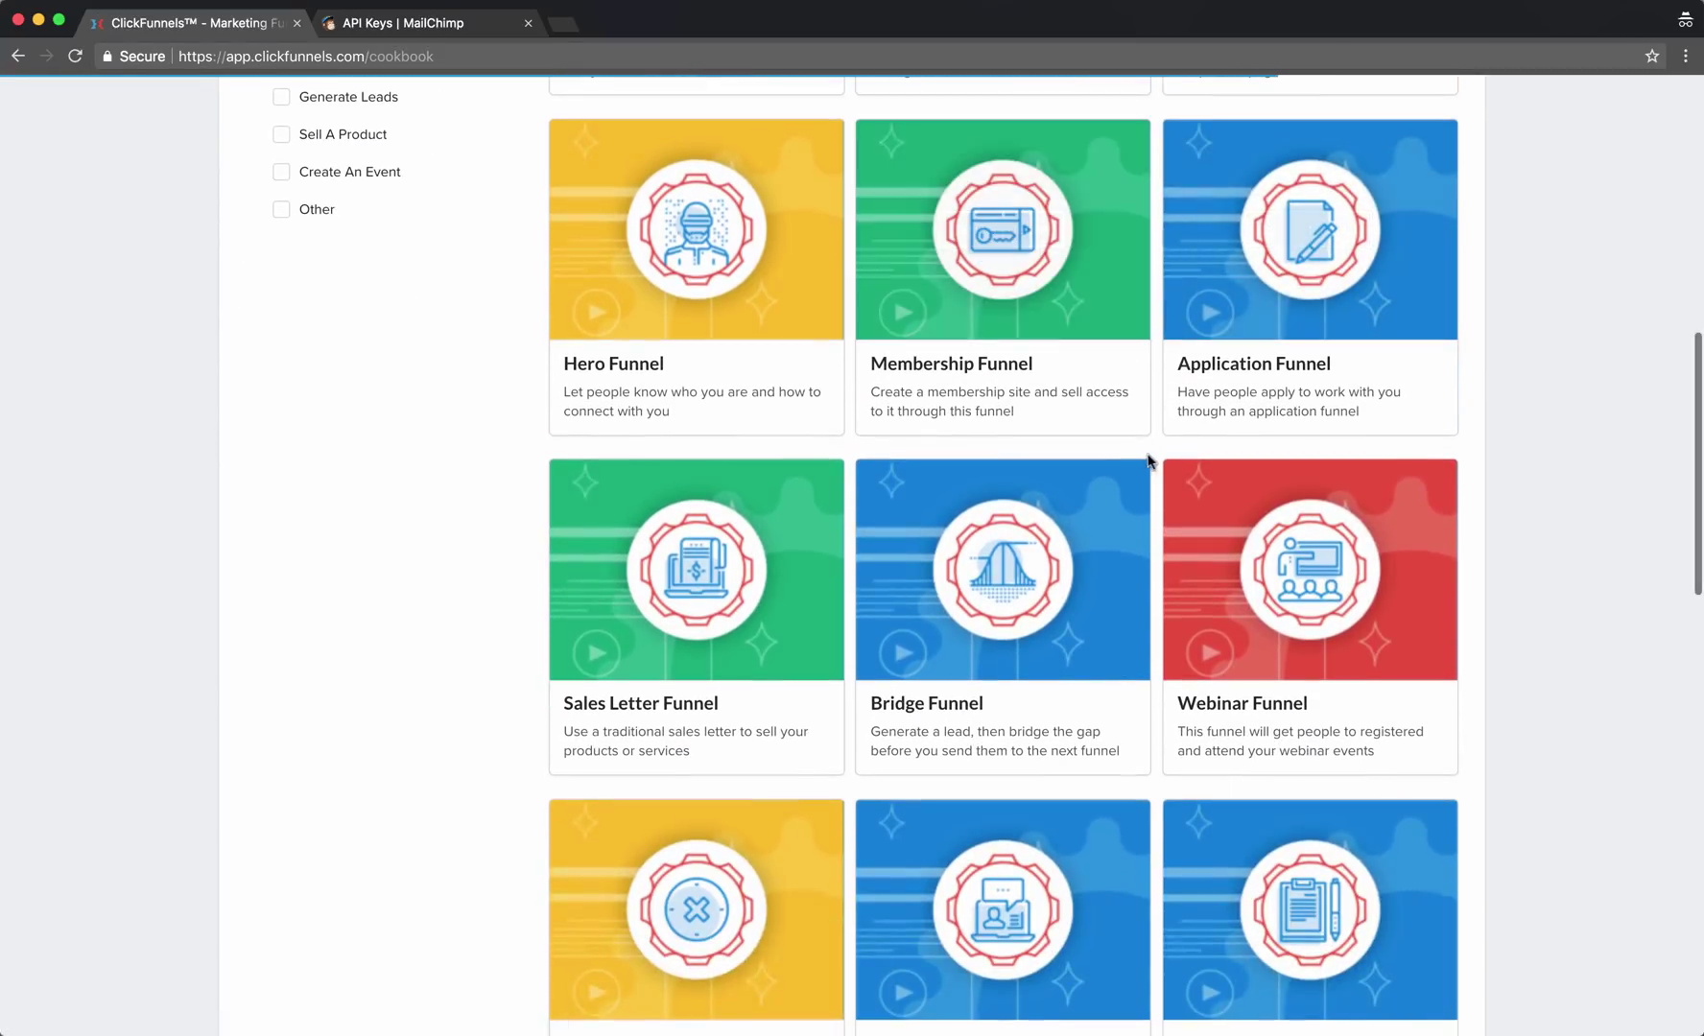
scroll(1153, 463, down, 3)
scroll(1153, 463, down, 2)
scroll(1153, 462, down, 3)
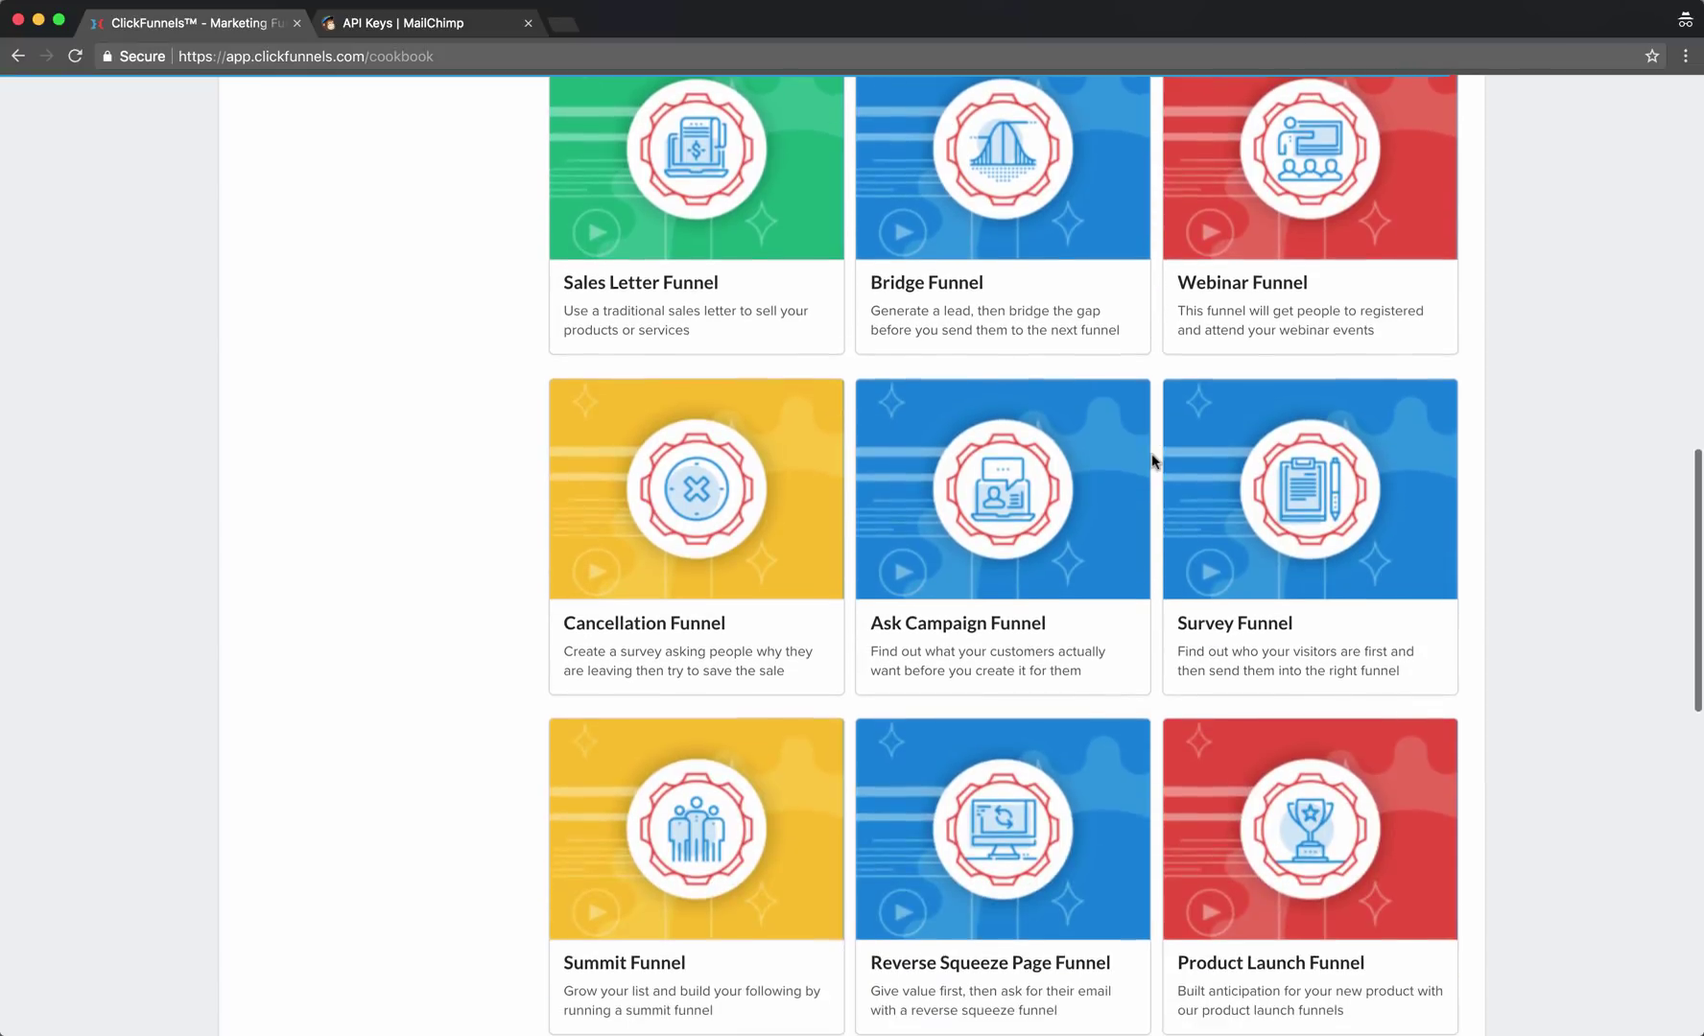
scroll(1153, 462, down, 2)
scroll(1153, 462, down, 3)
scroll(1065, 493, down, 2)
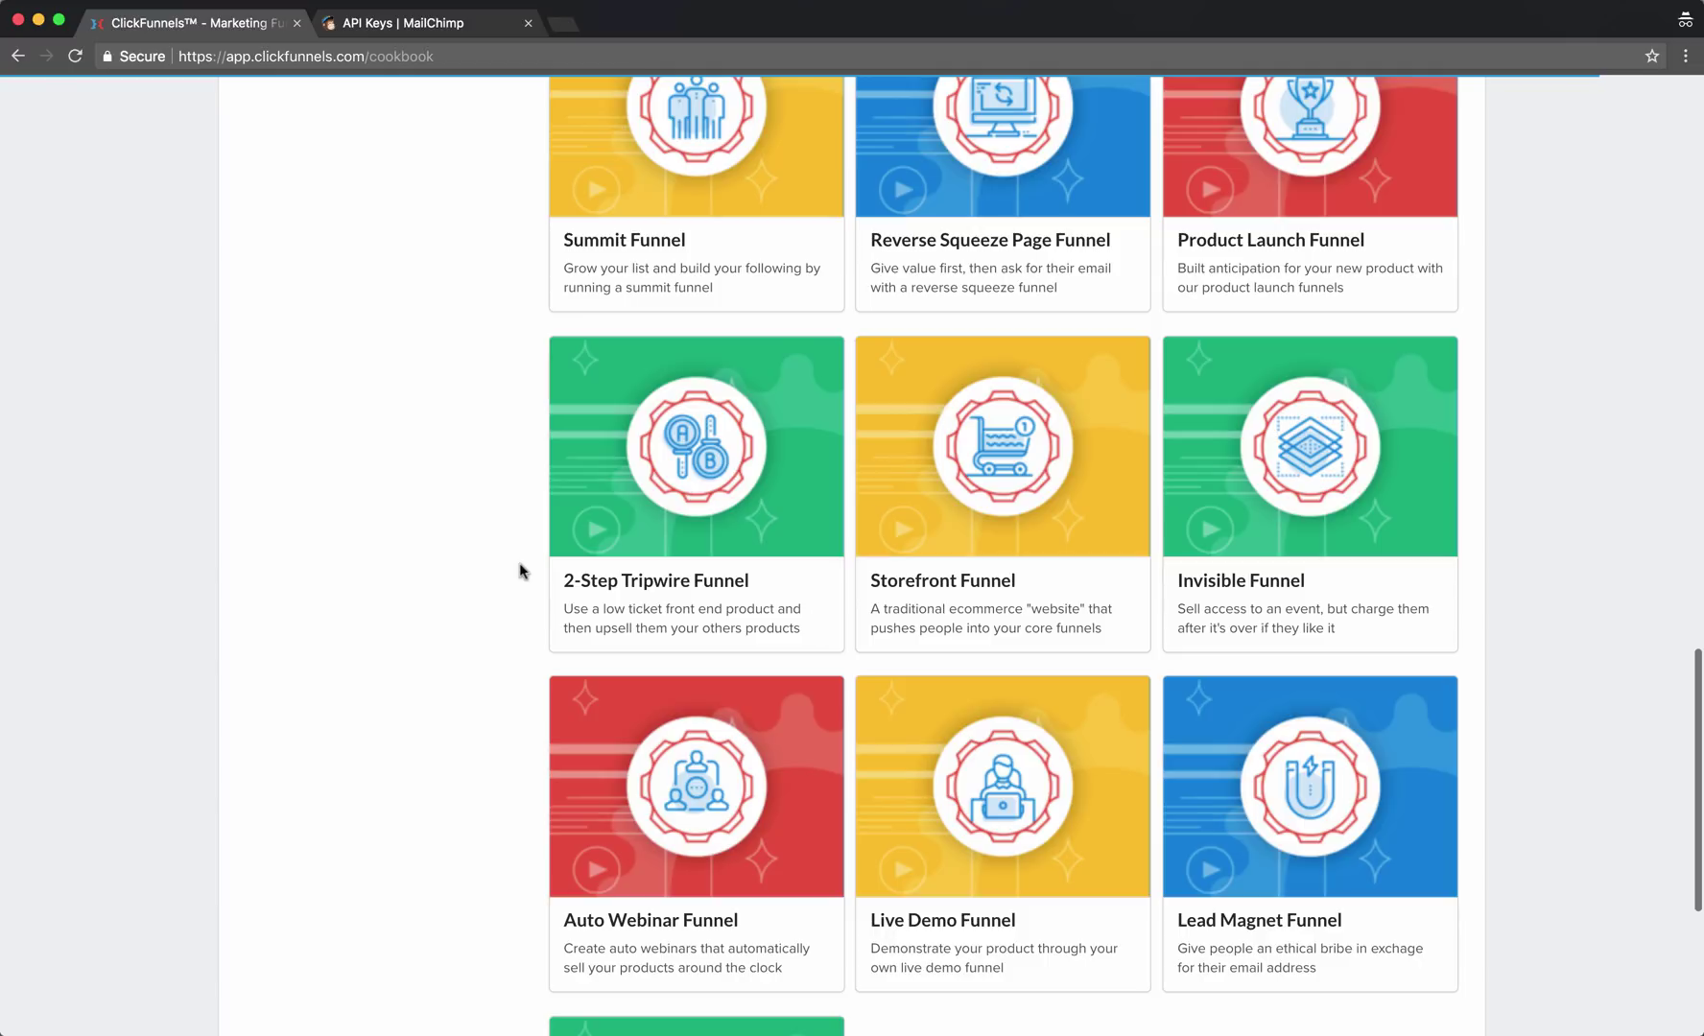
scroll(526, 563, down, 3)
scroll(527, 564, down, 2)
scroll(527, 564, up, 8)
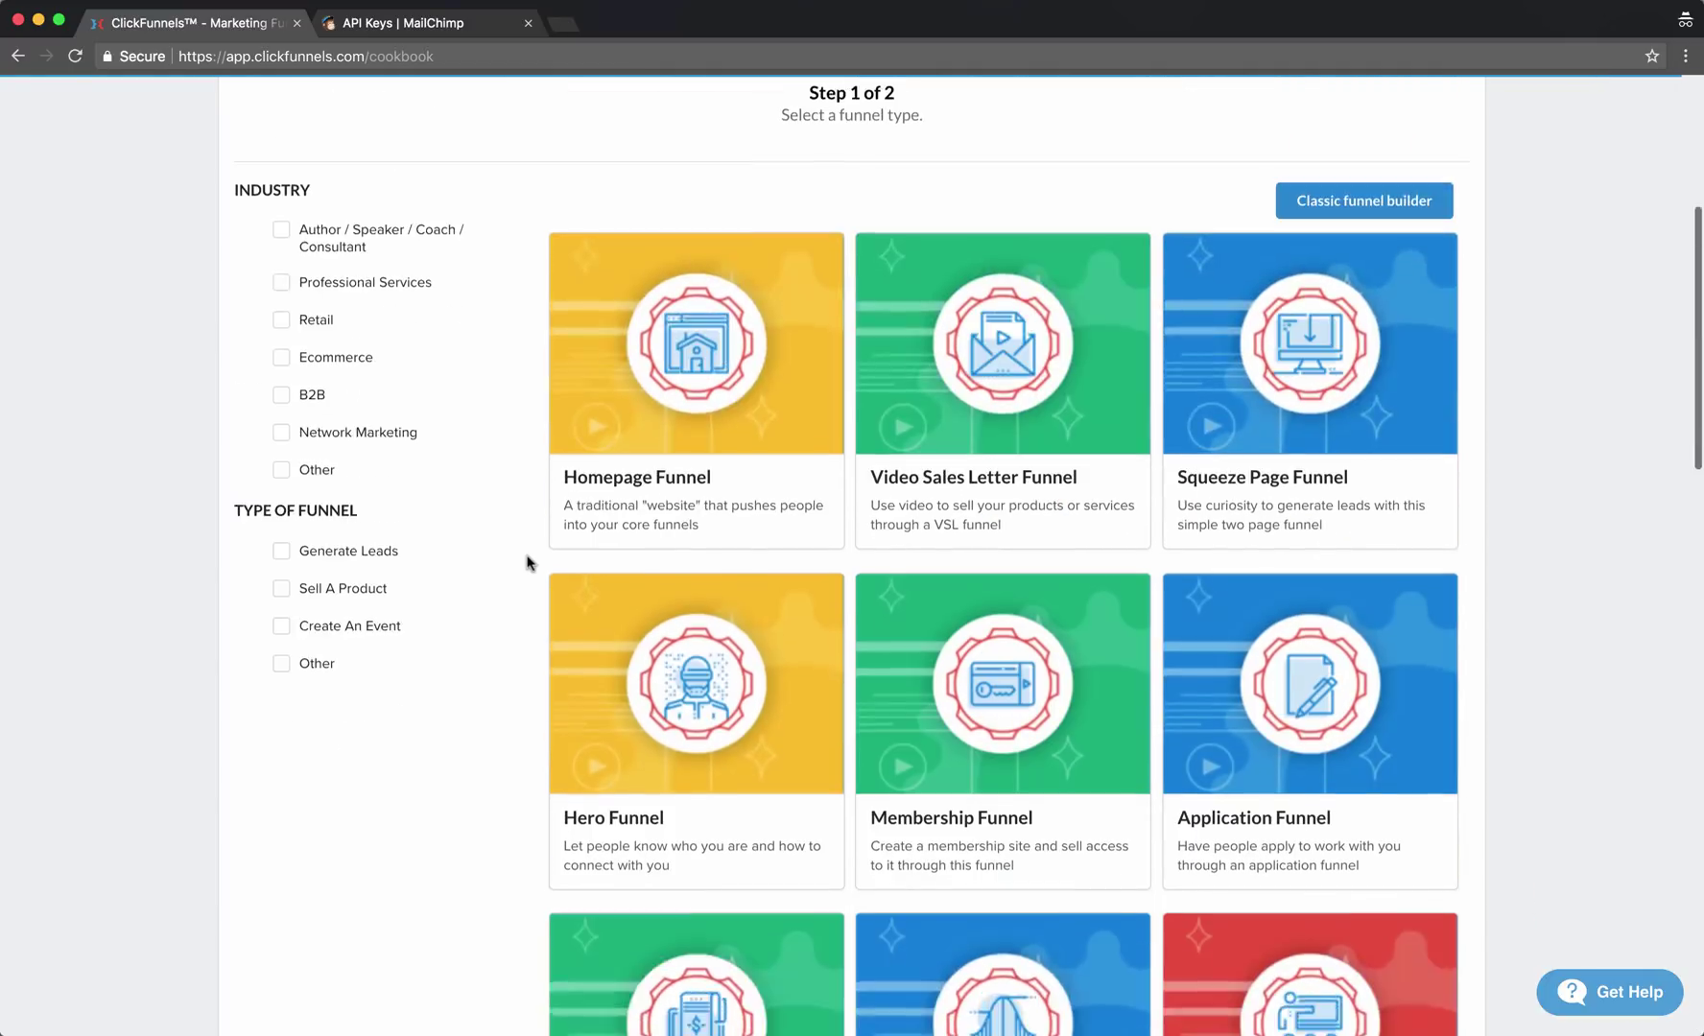
scroll(527, 563, up, 5)
scroll(522, 639, down, 2)
scroll(522, 639, down, 2)
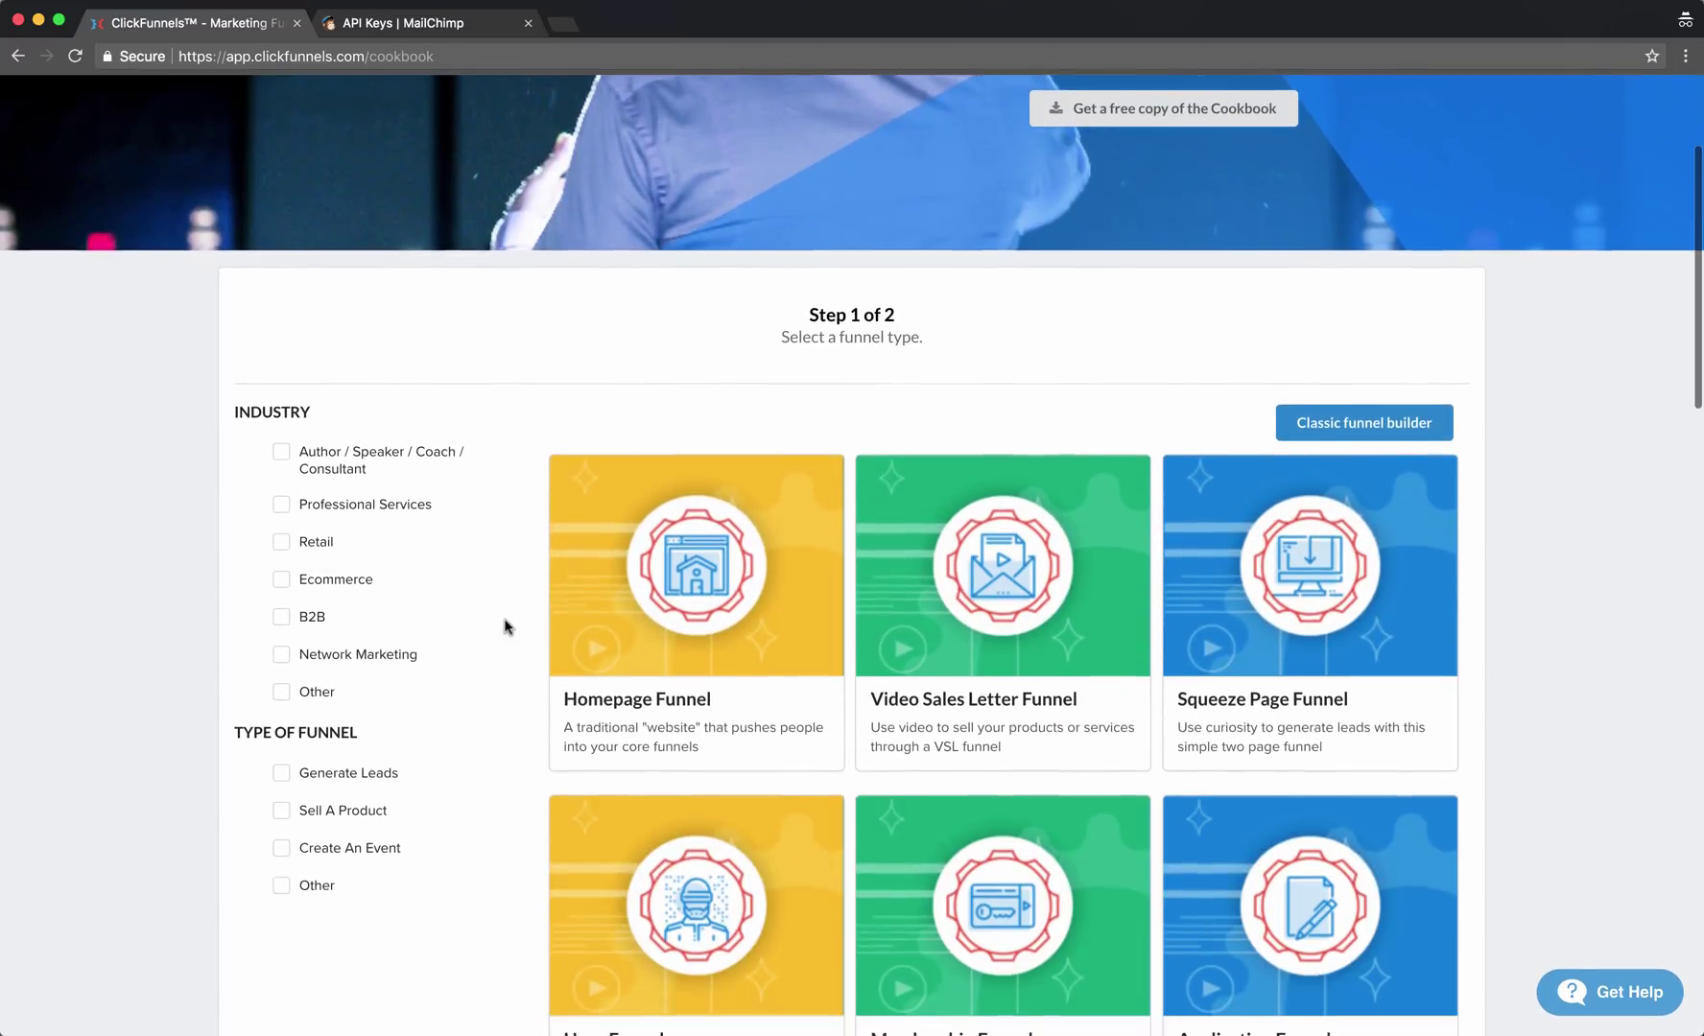
scroll(506, 626, down, 2)
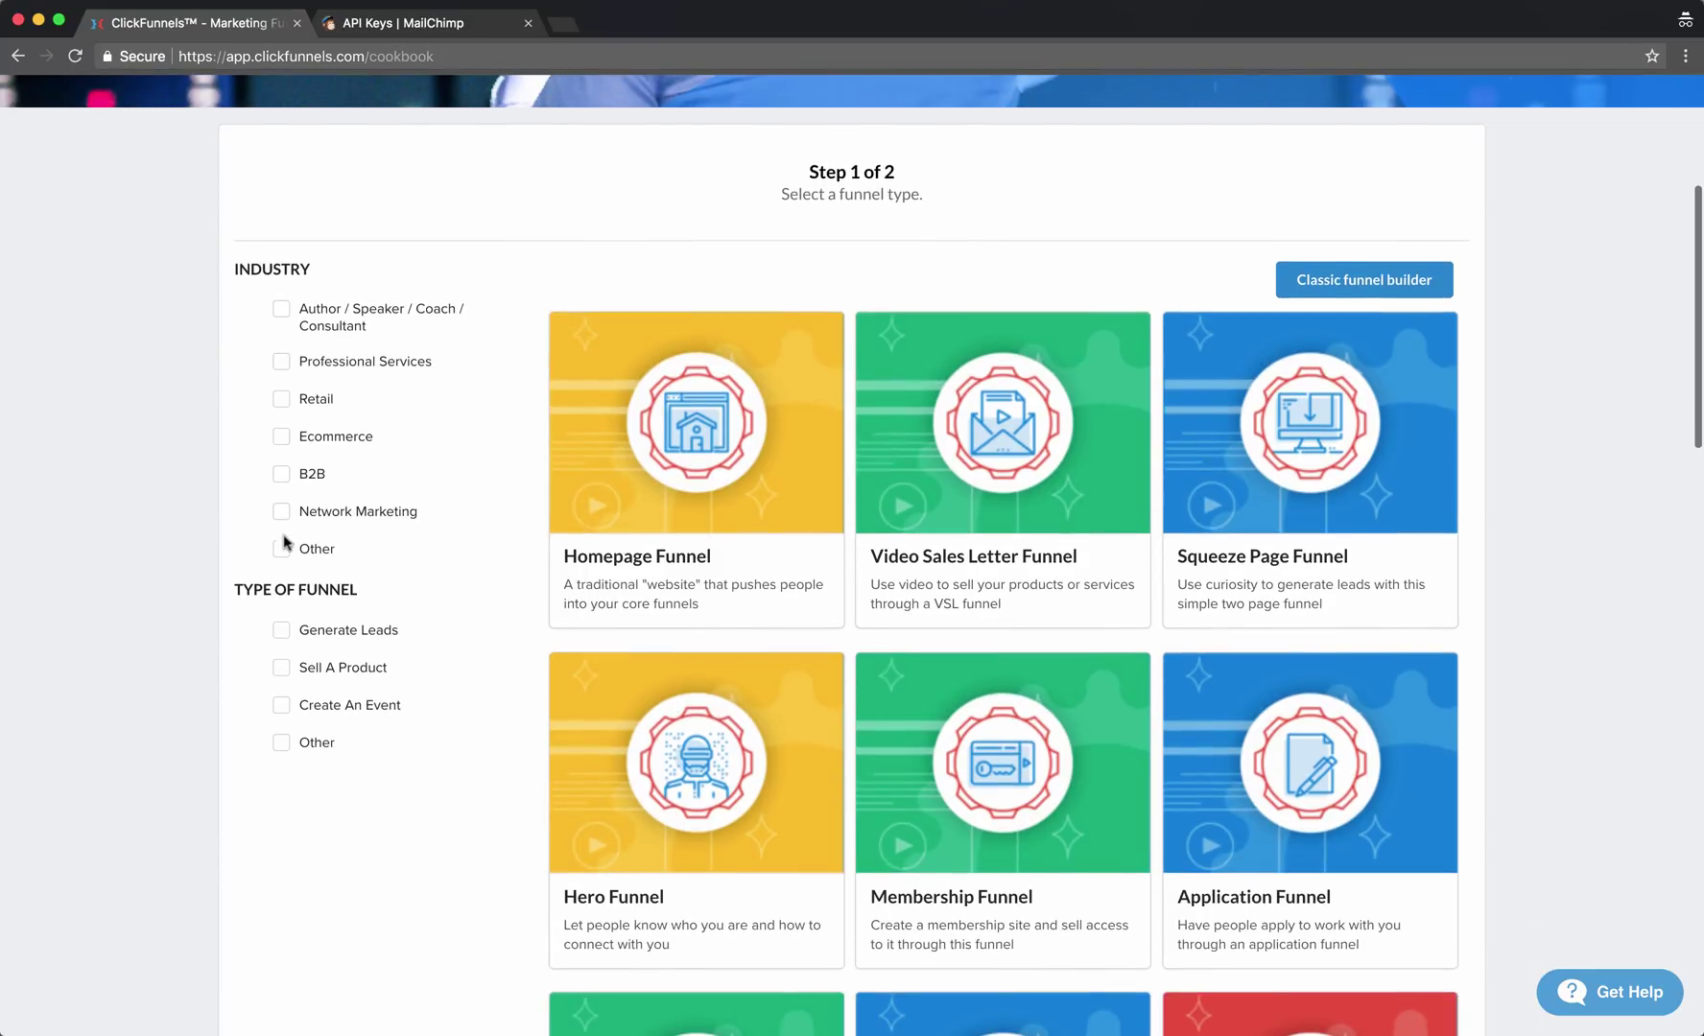
scroll(282, 546, down, 2)
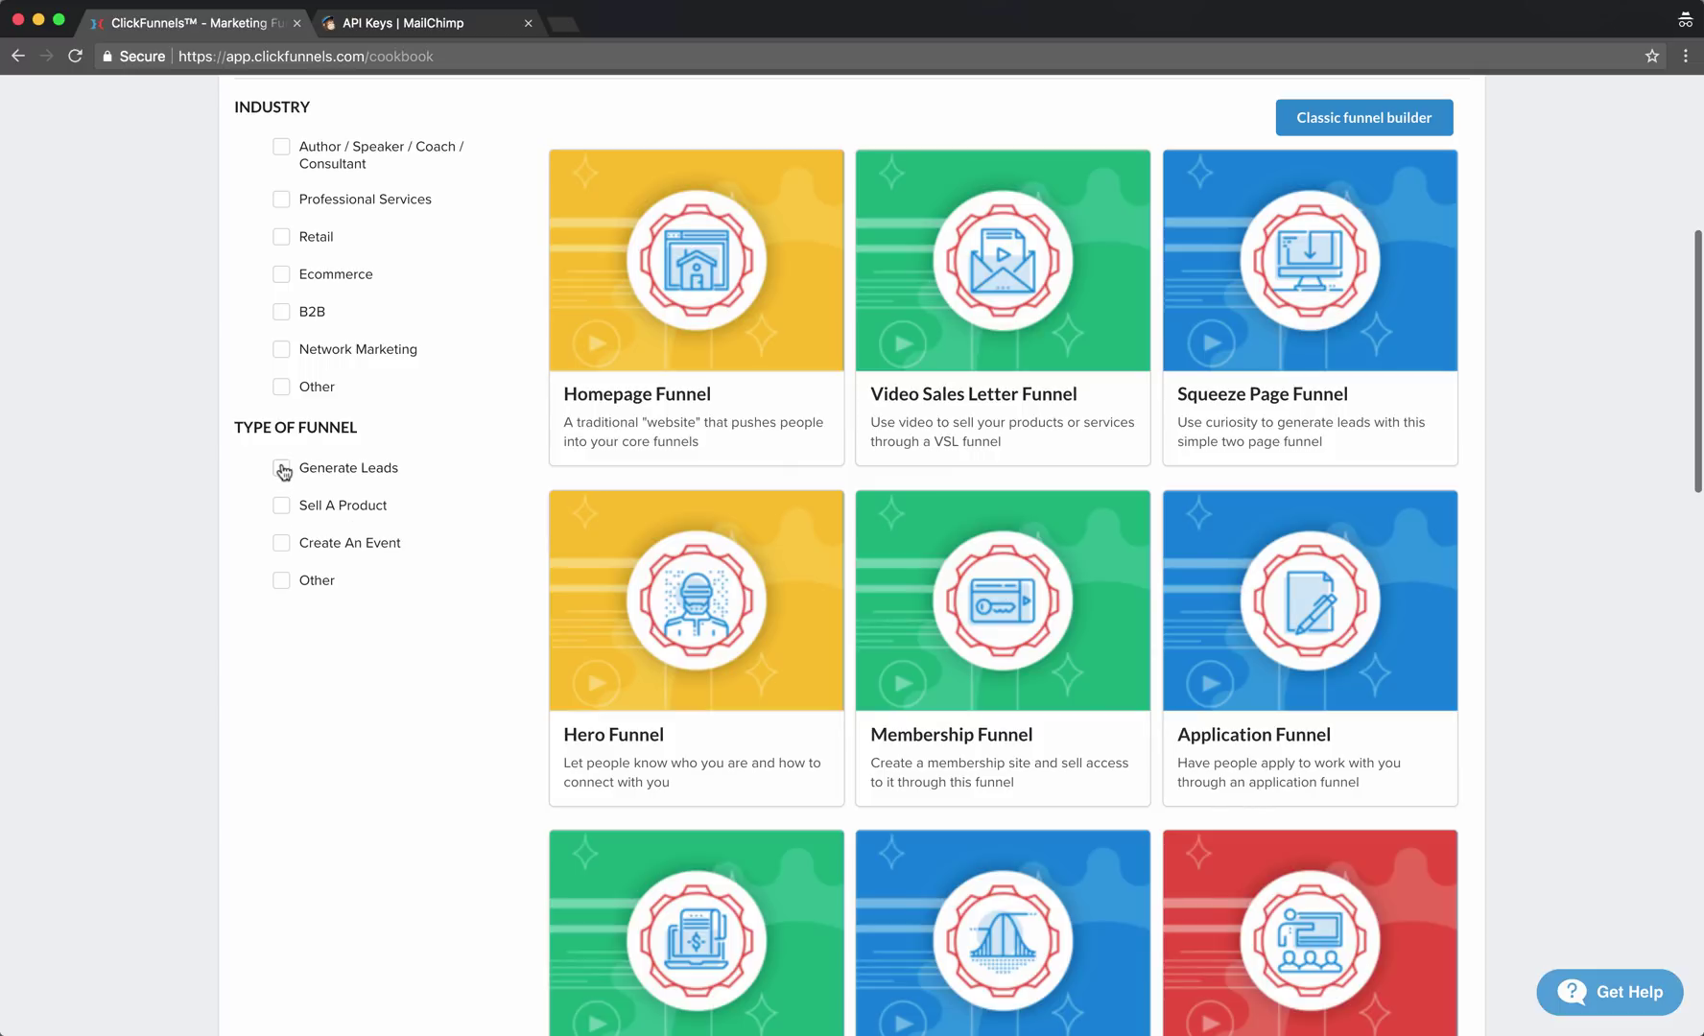
Step: Filter by Generate Leads and I Want Their Contact Info, then choose Squeeze Page Funnel
click(282, 470)
scroll(475, 584, down, 1)
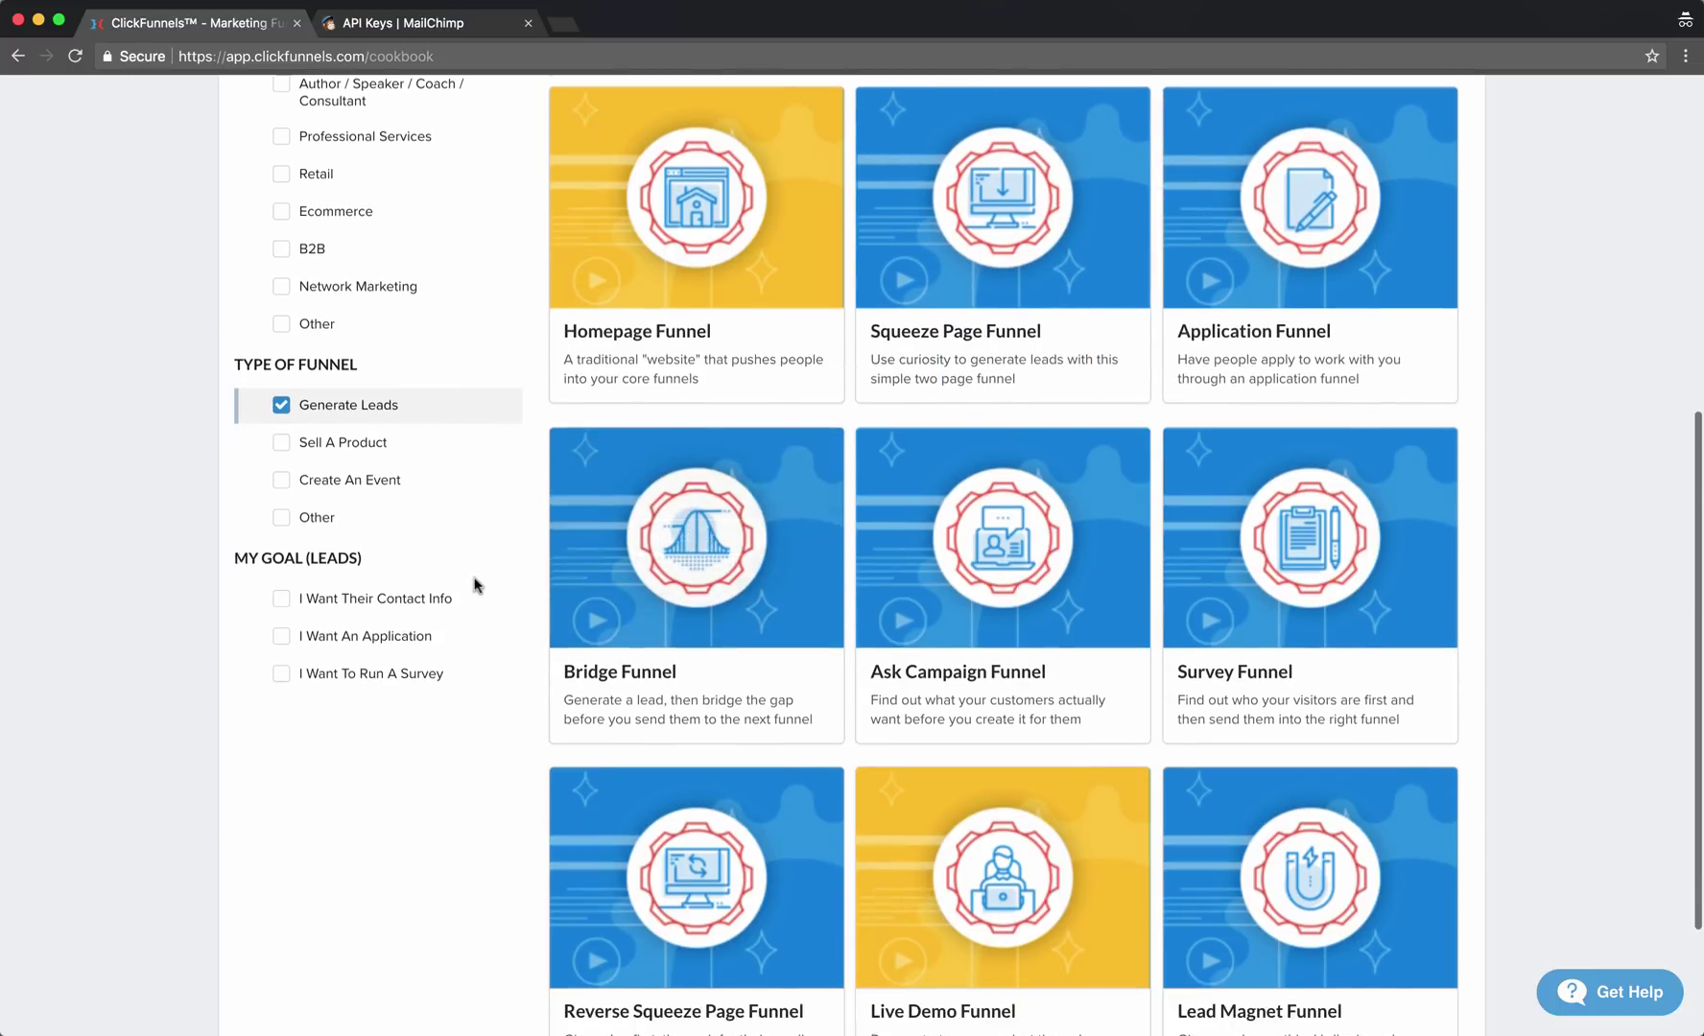
scroll(475, 584, down, 3)
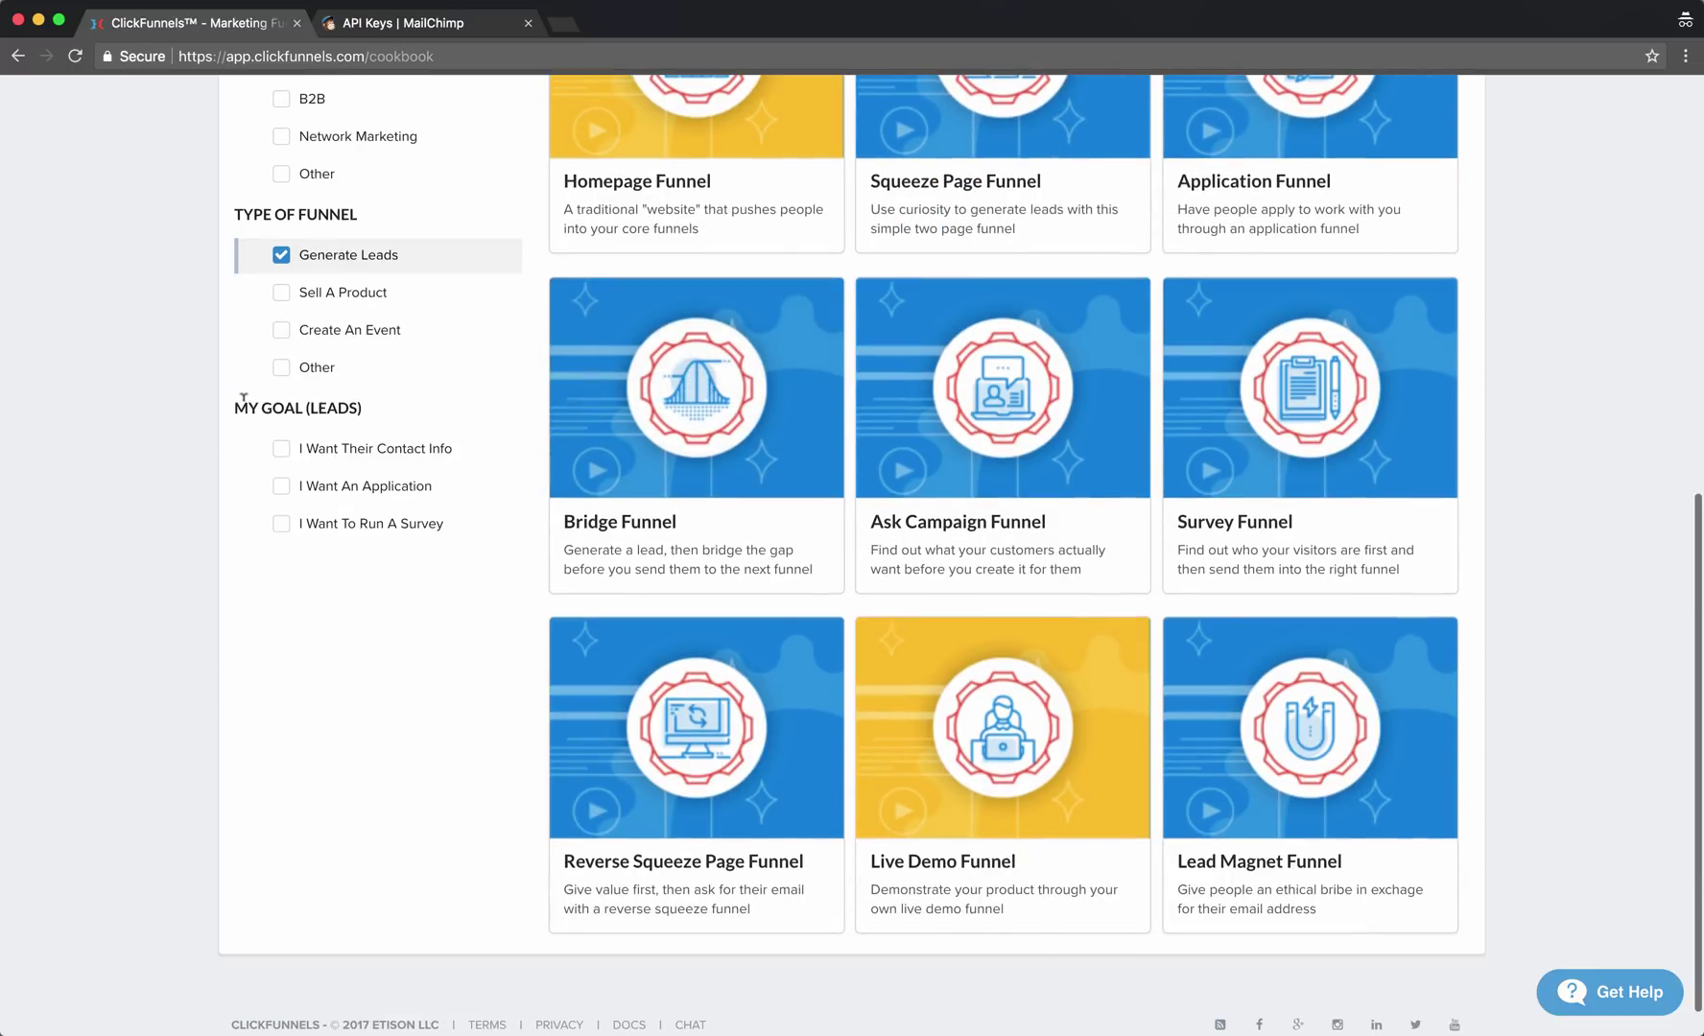
click(282, 450)
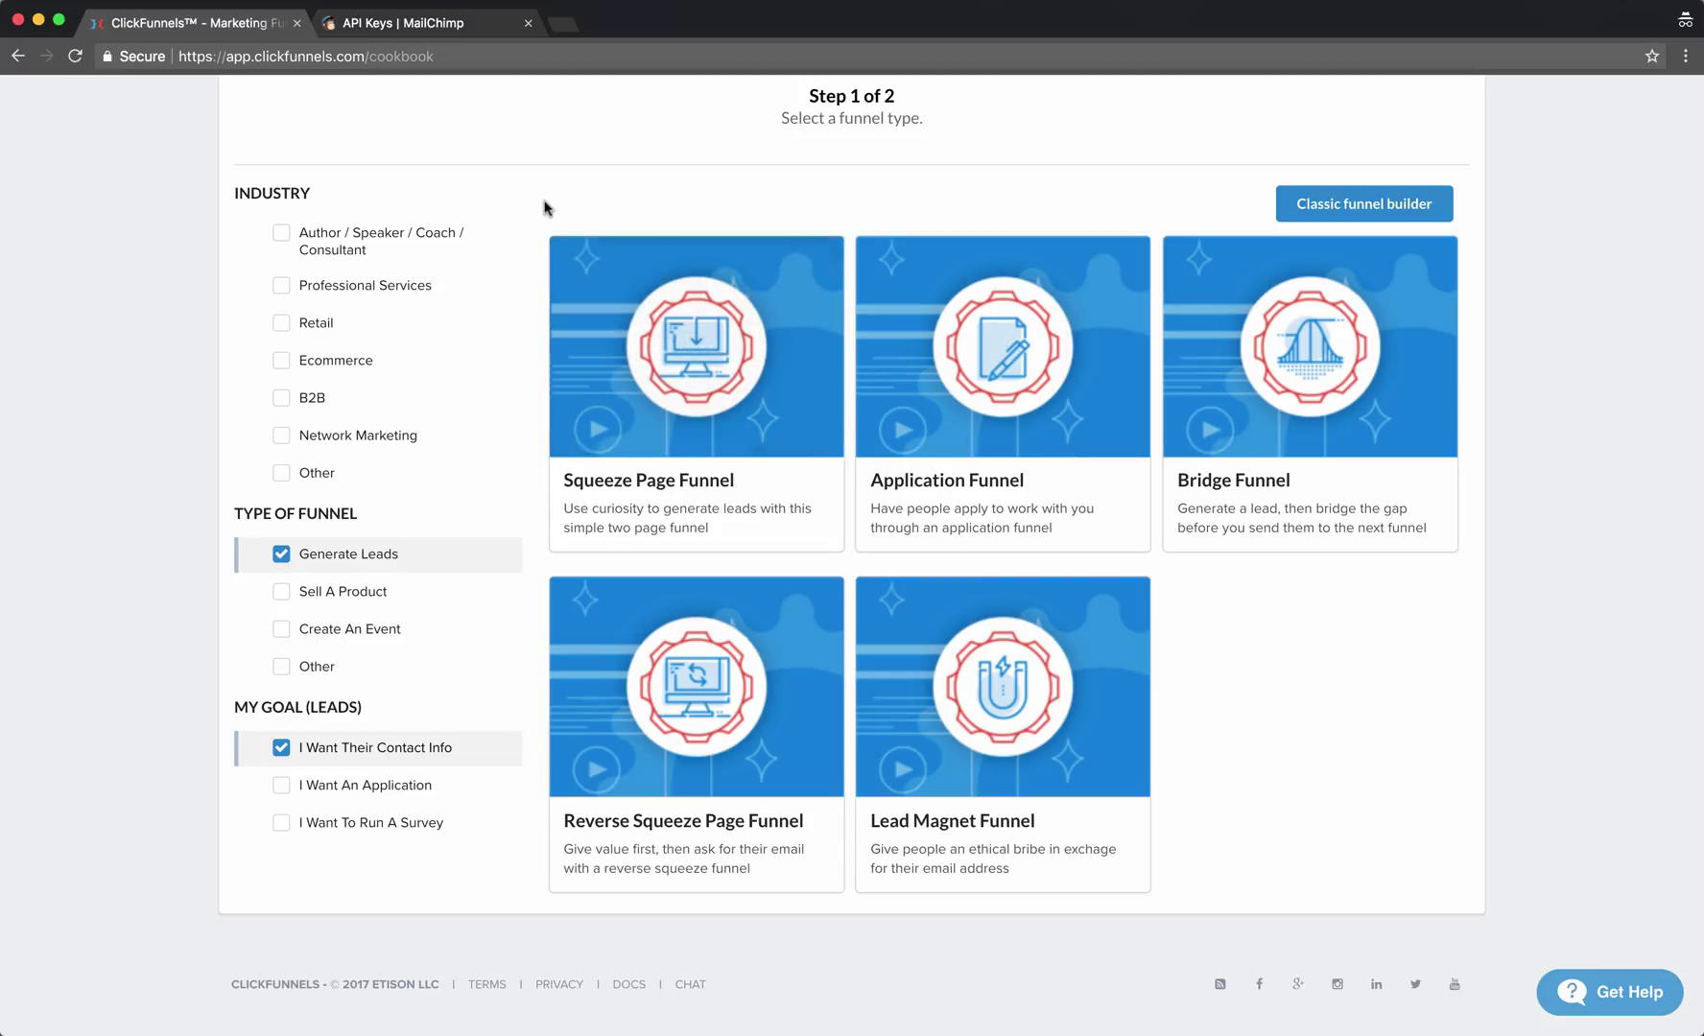
mouse_move(694, 346)
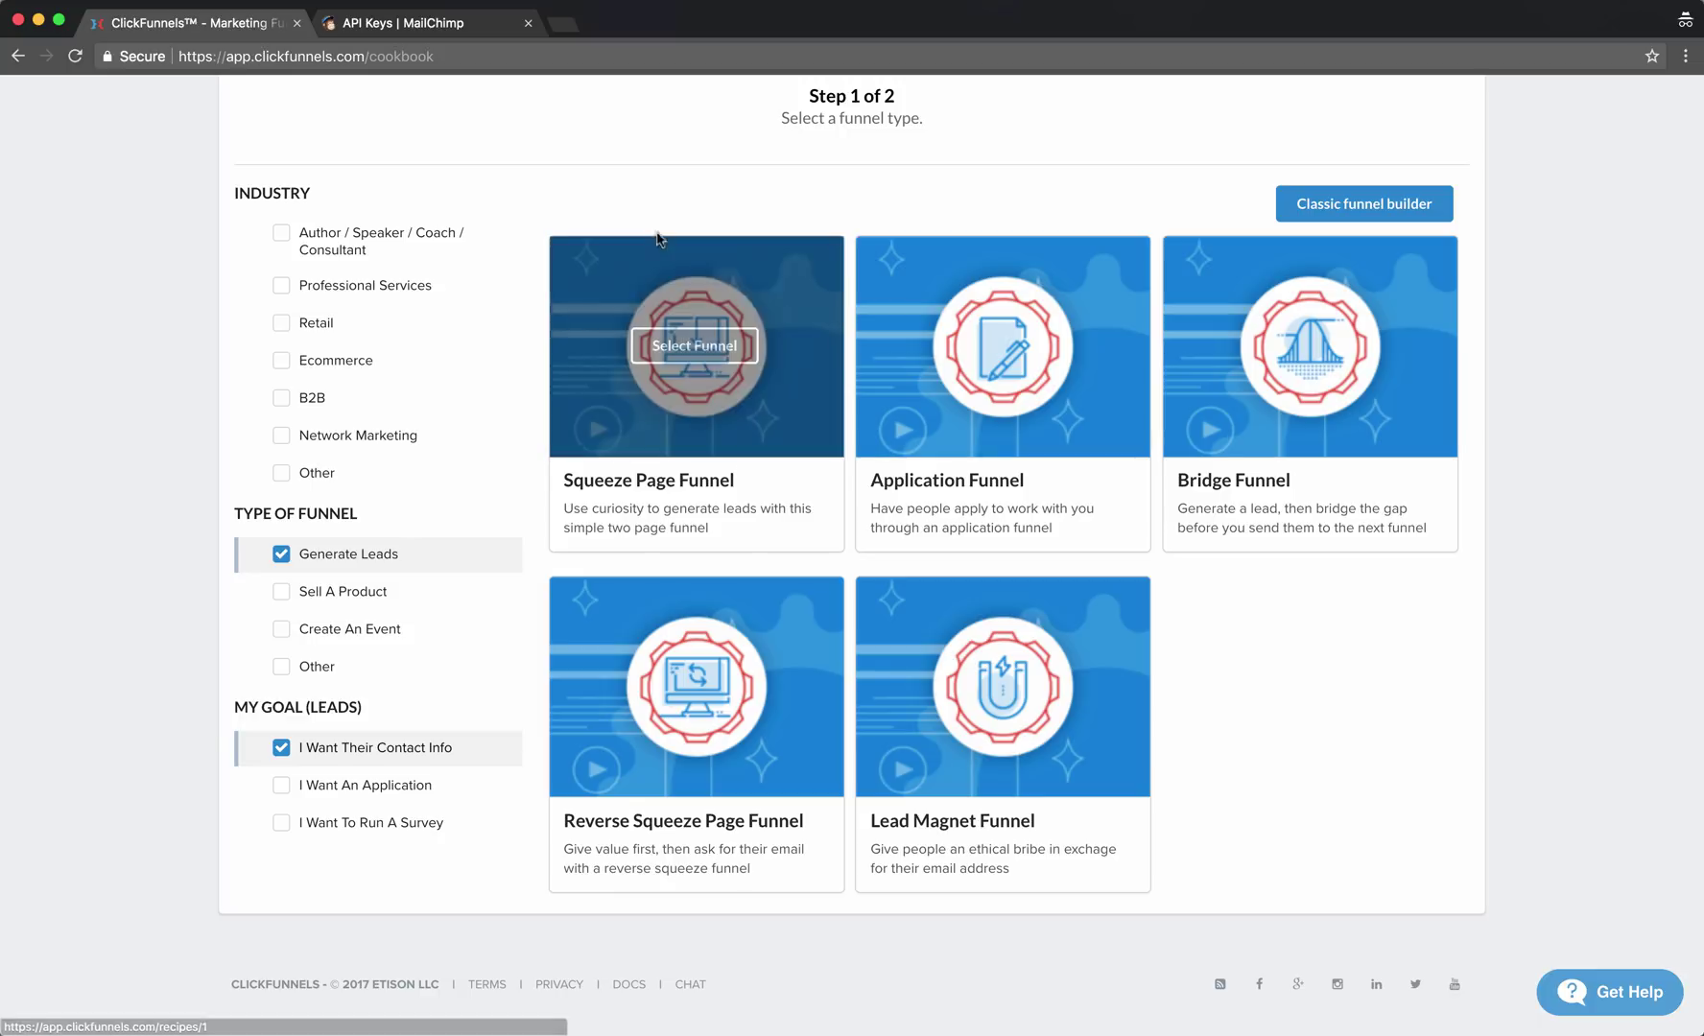
scroll(533, 197, up, 2)
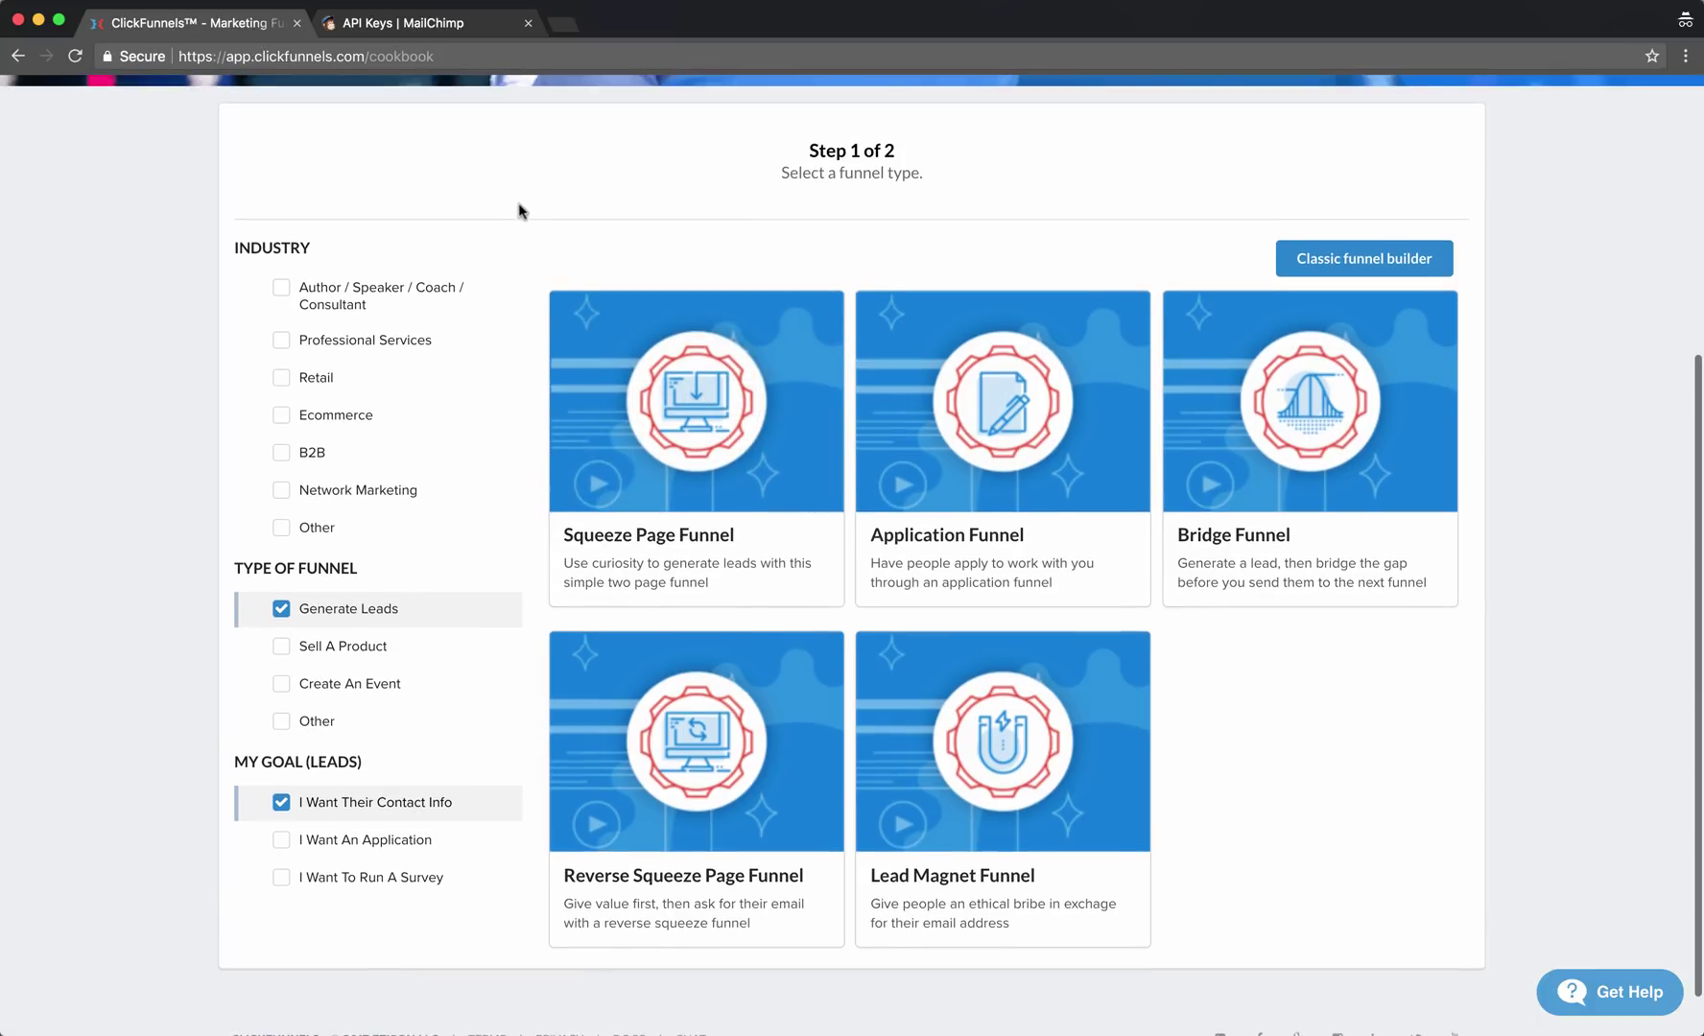
scroll(530, 202, down, 1)
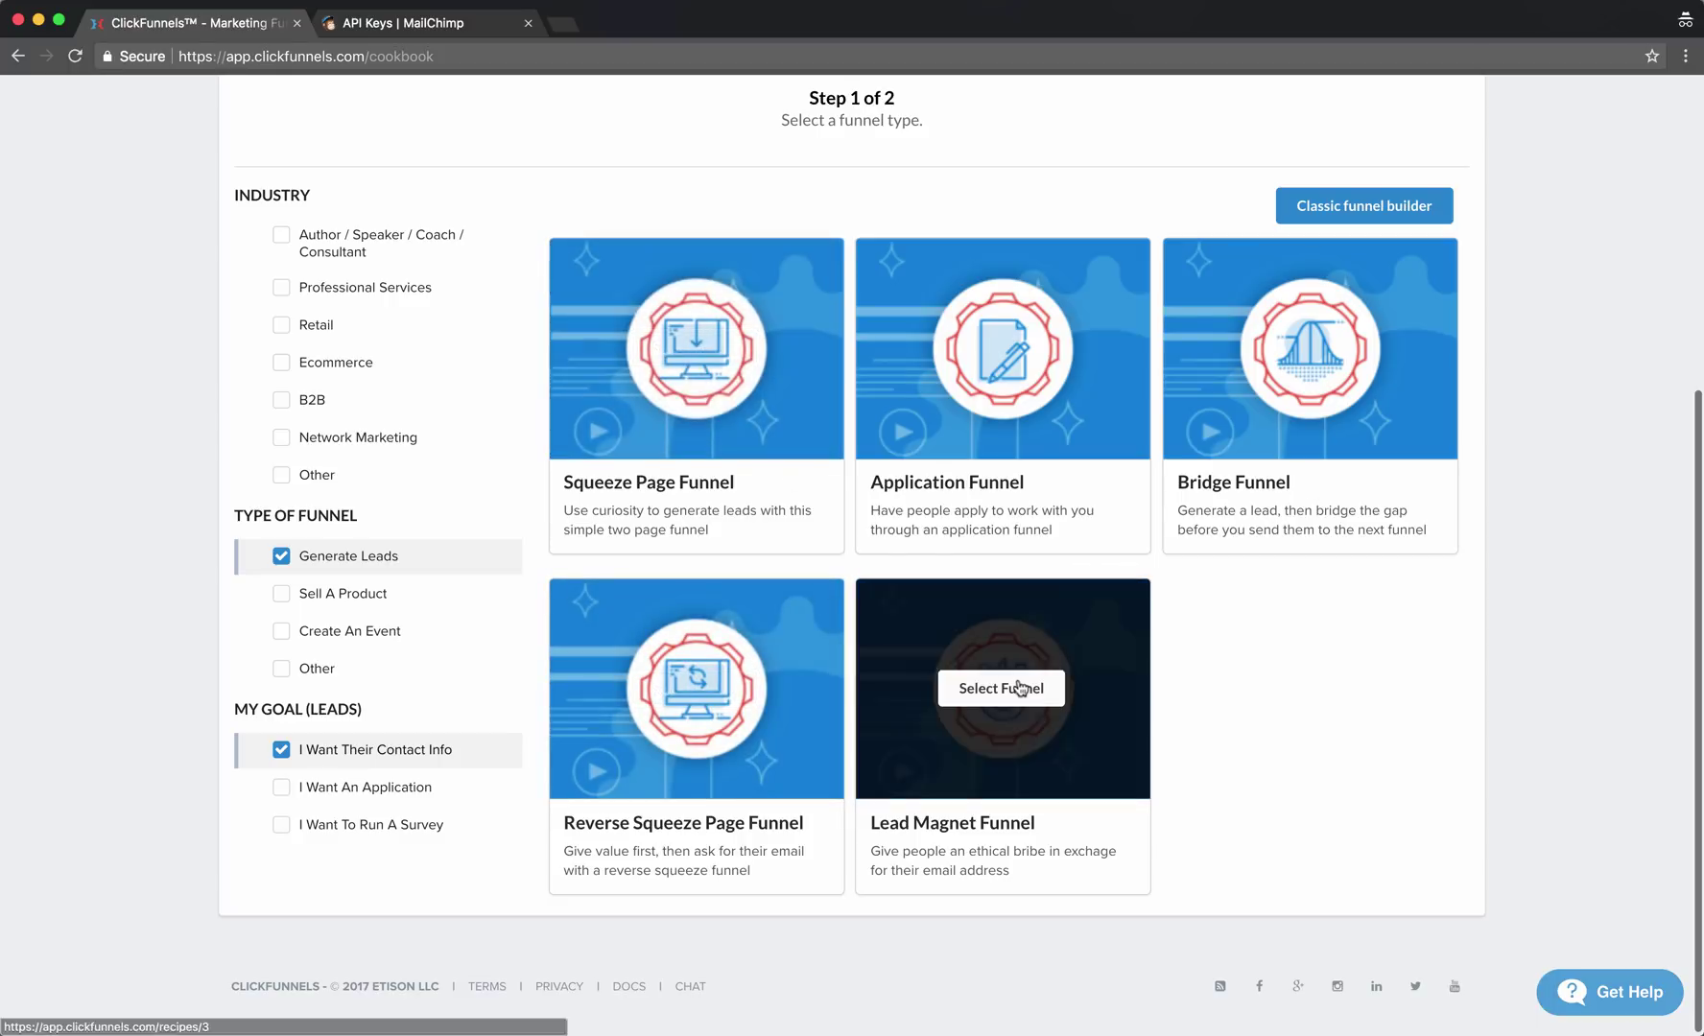
mouse_move(695, 400)
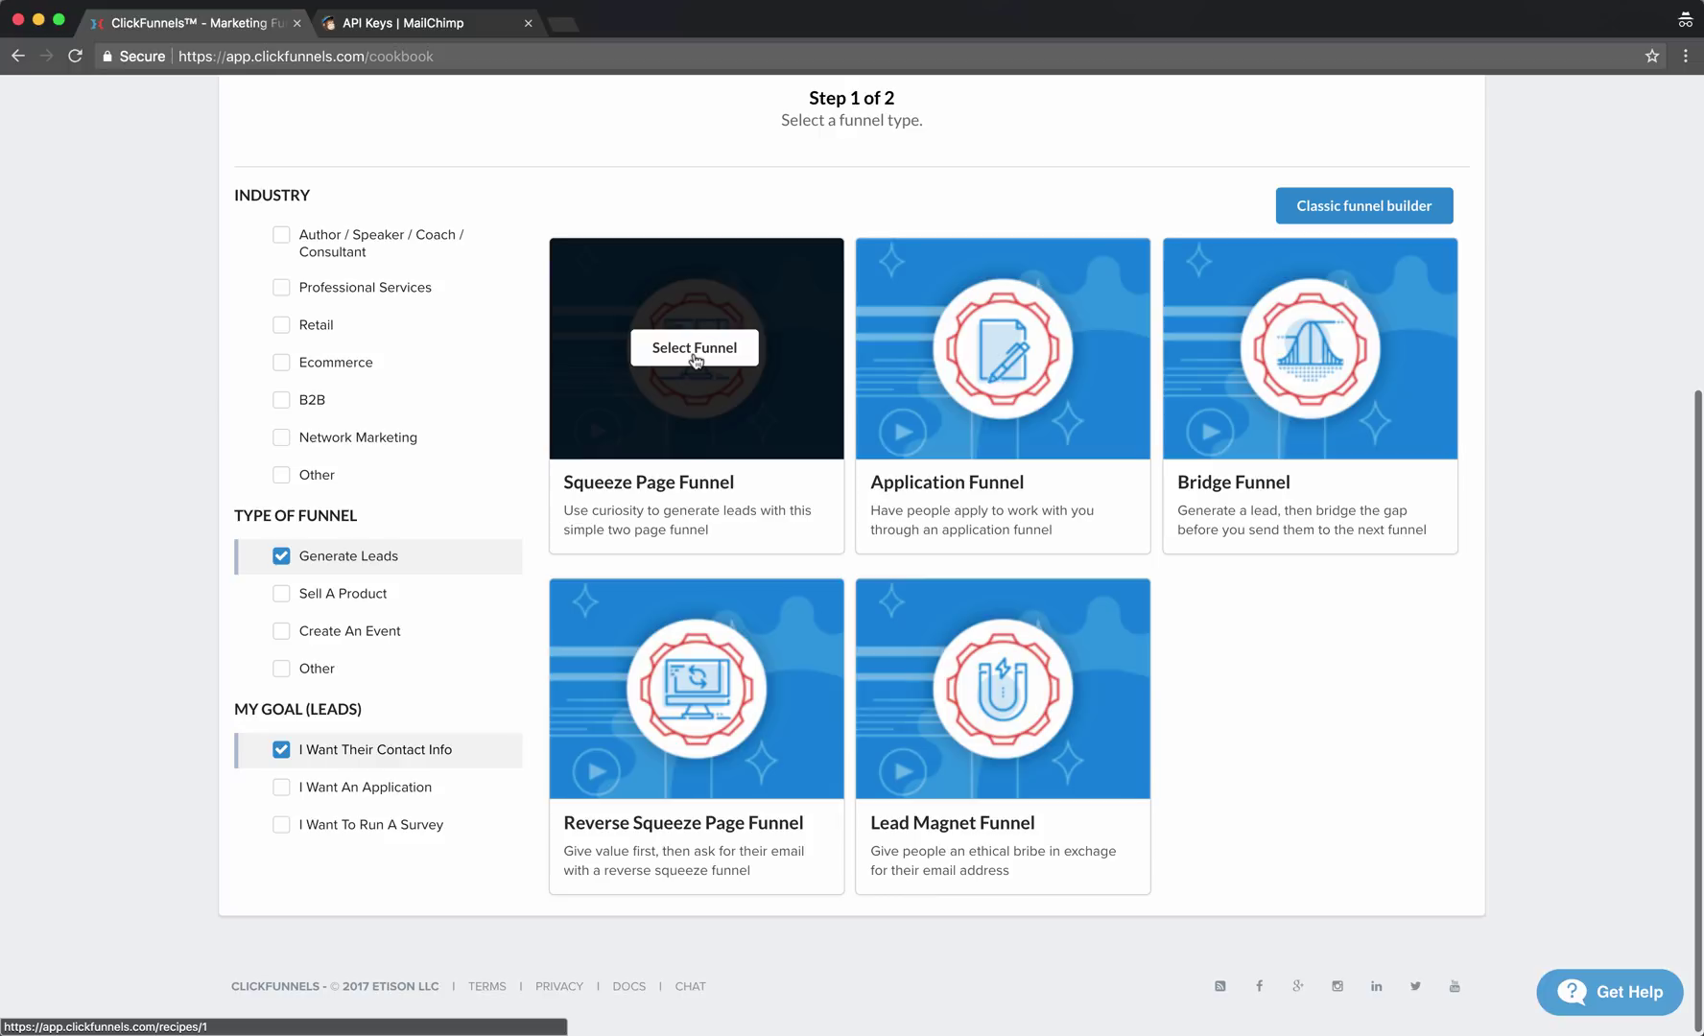
click(694, 351)
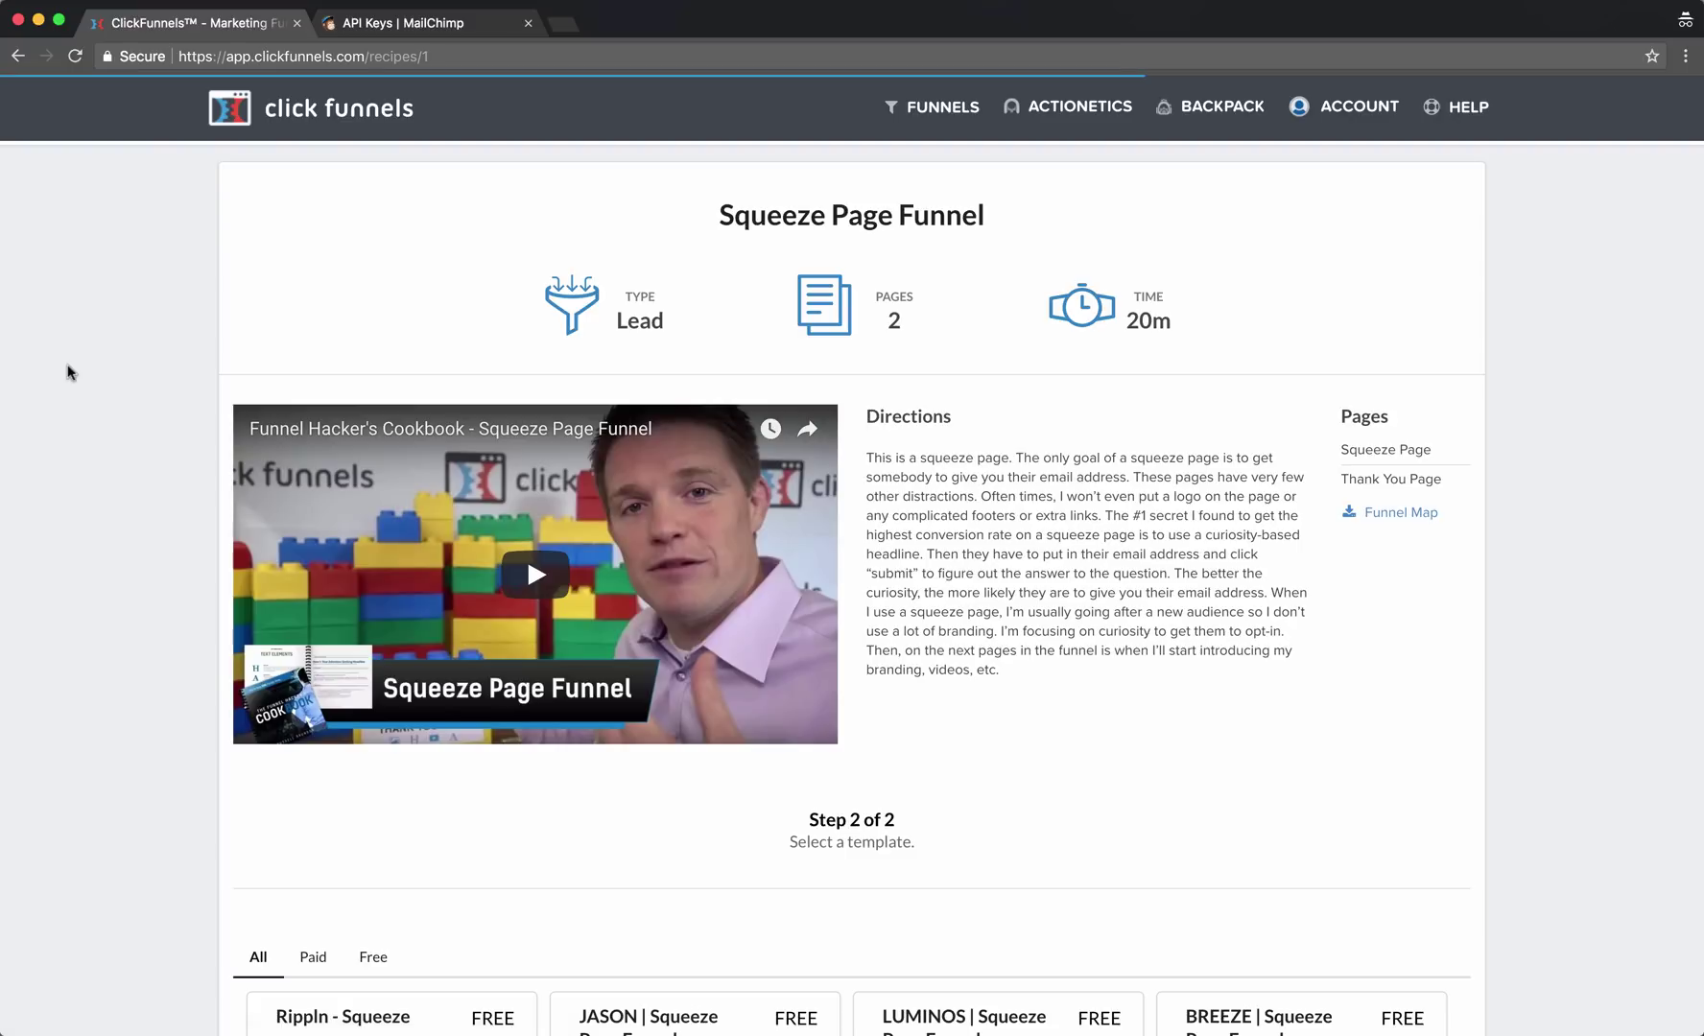
scroll(106, 453, down, 4)
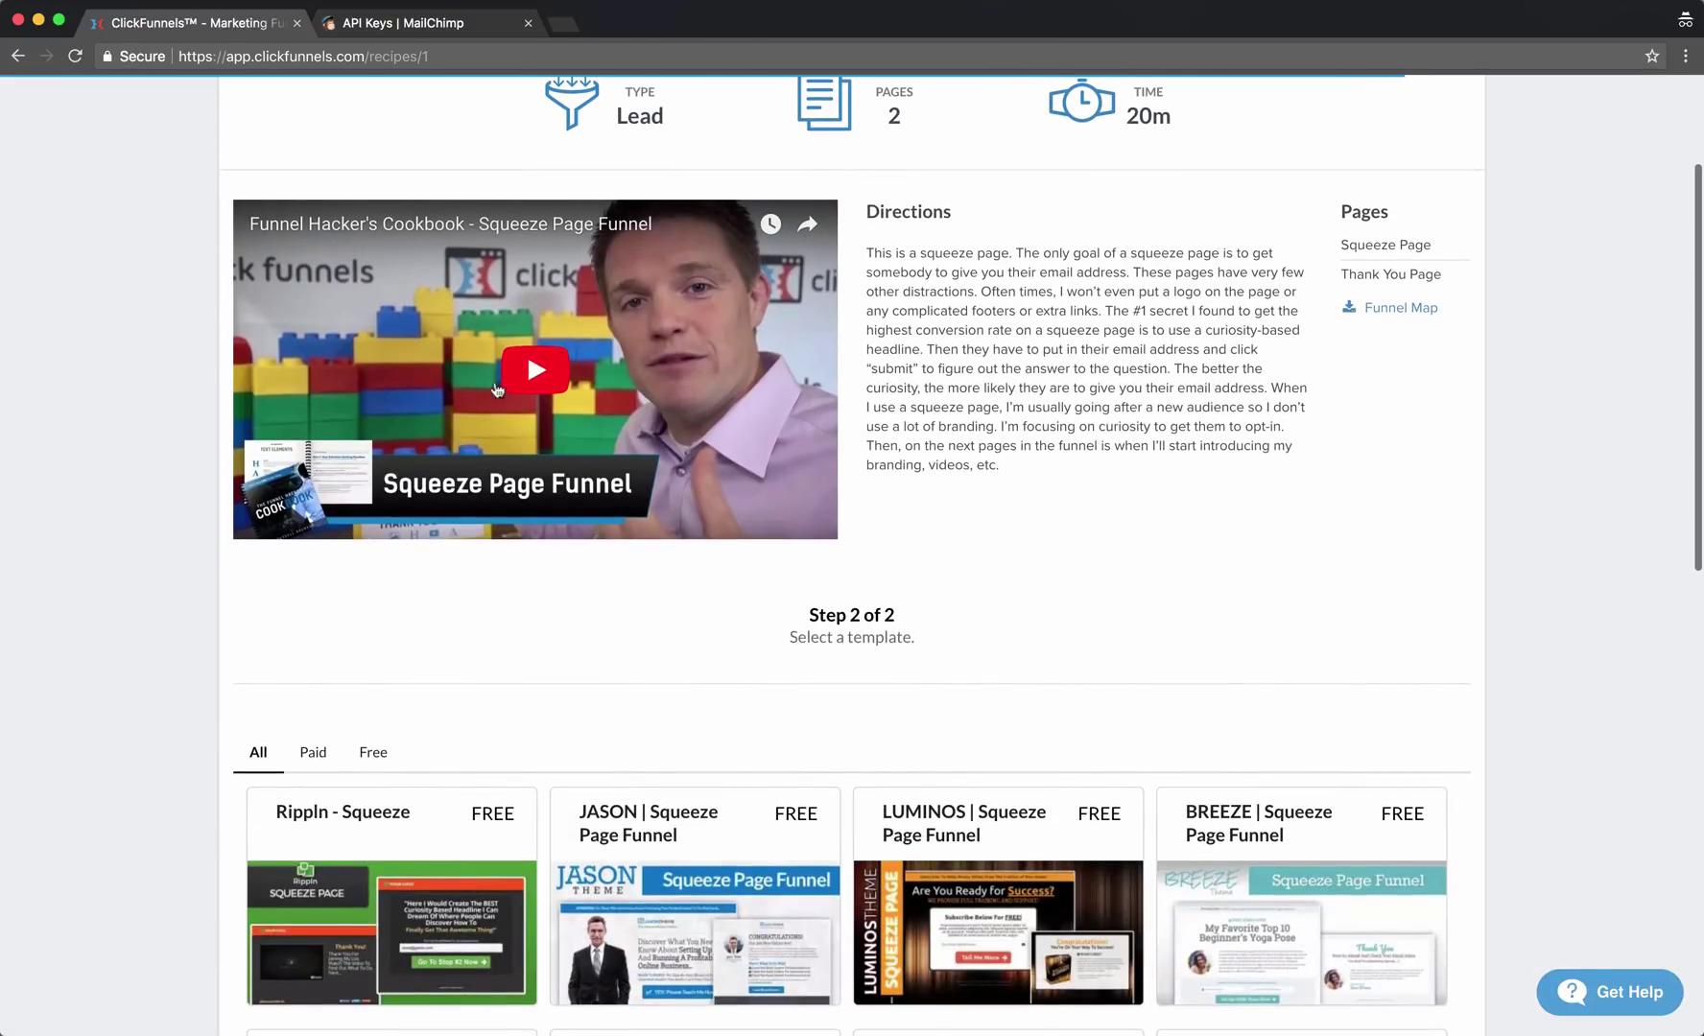
scroll(124, 385, down, 1)
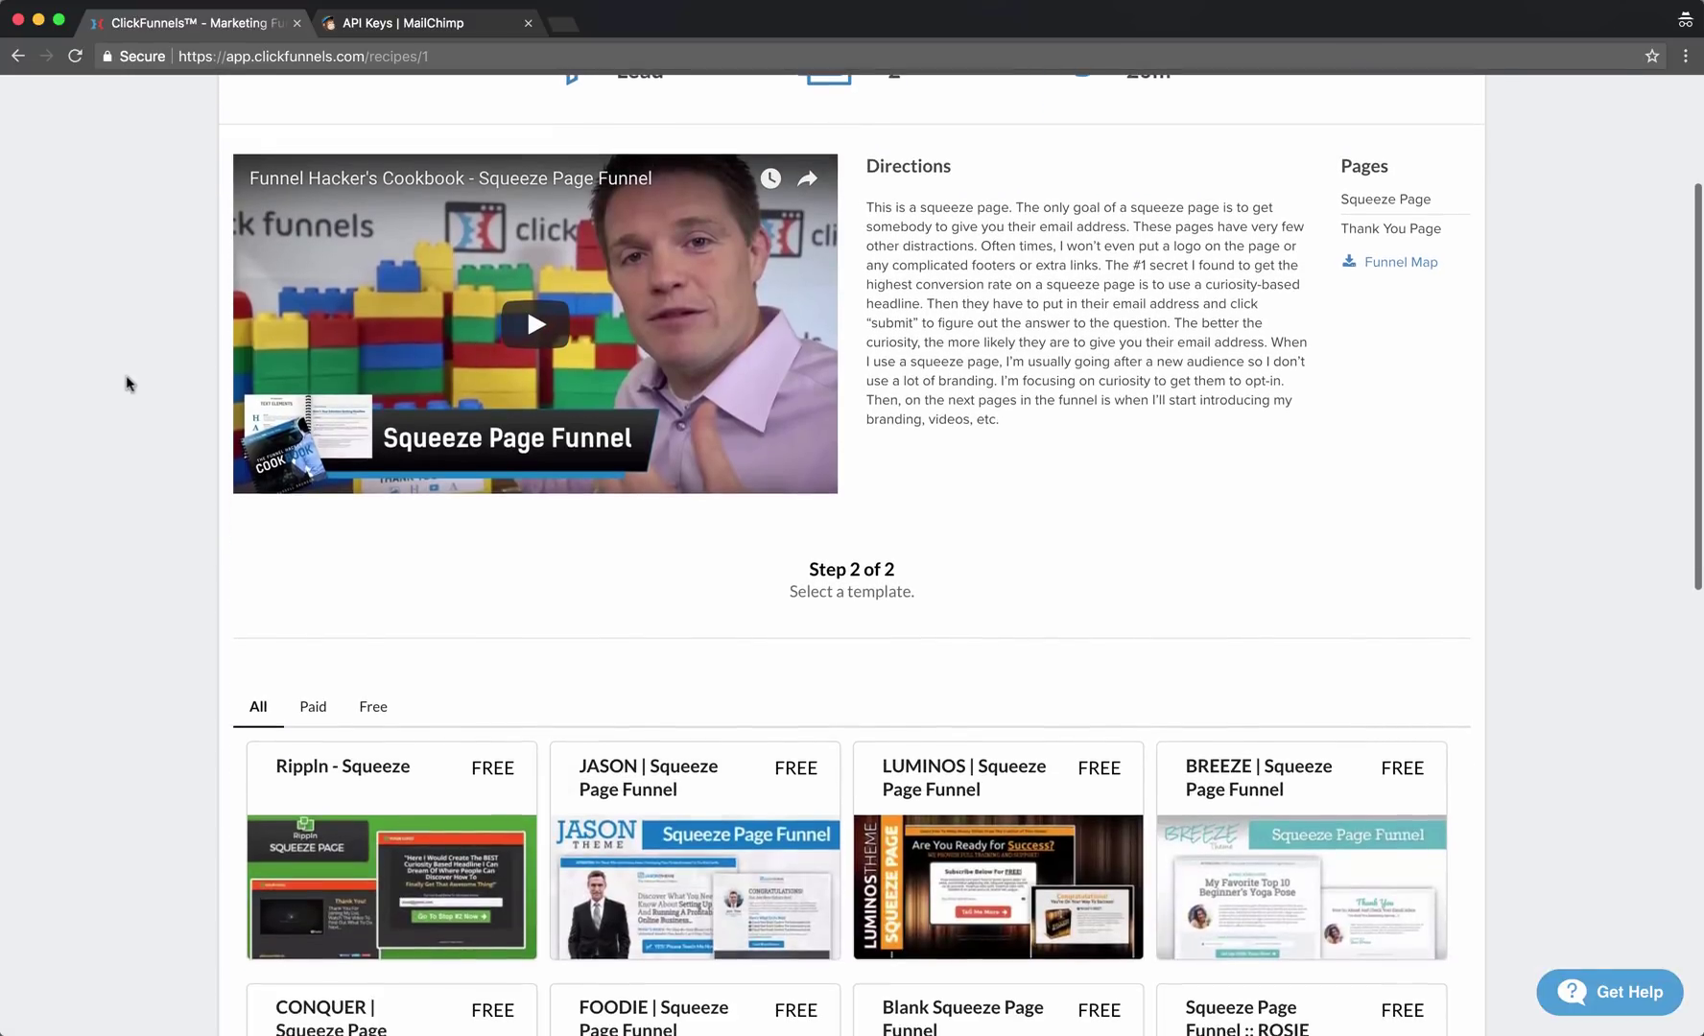
scroll(492, 329, down, 1)
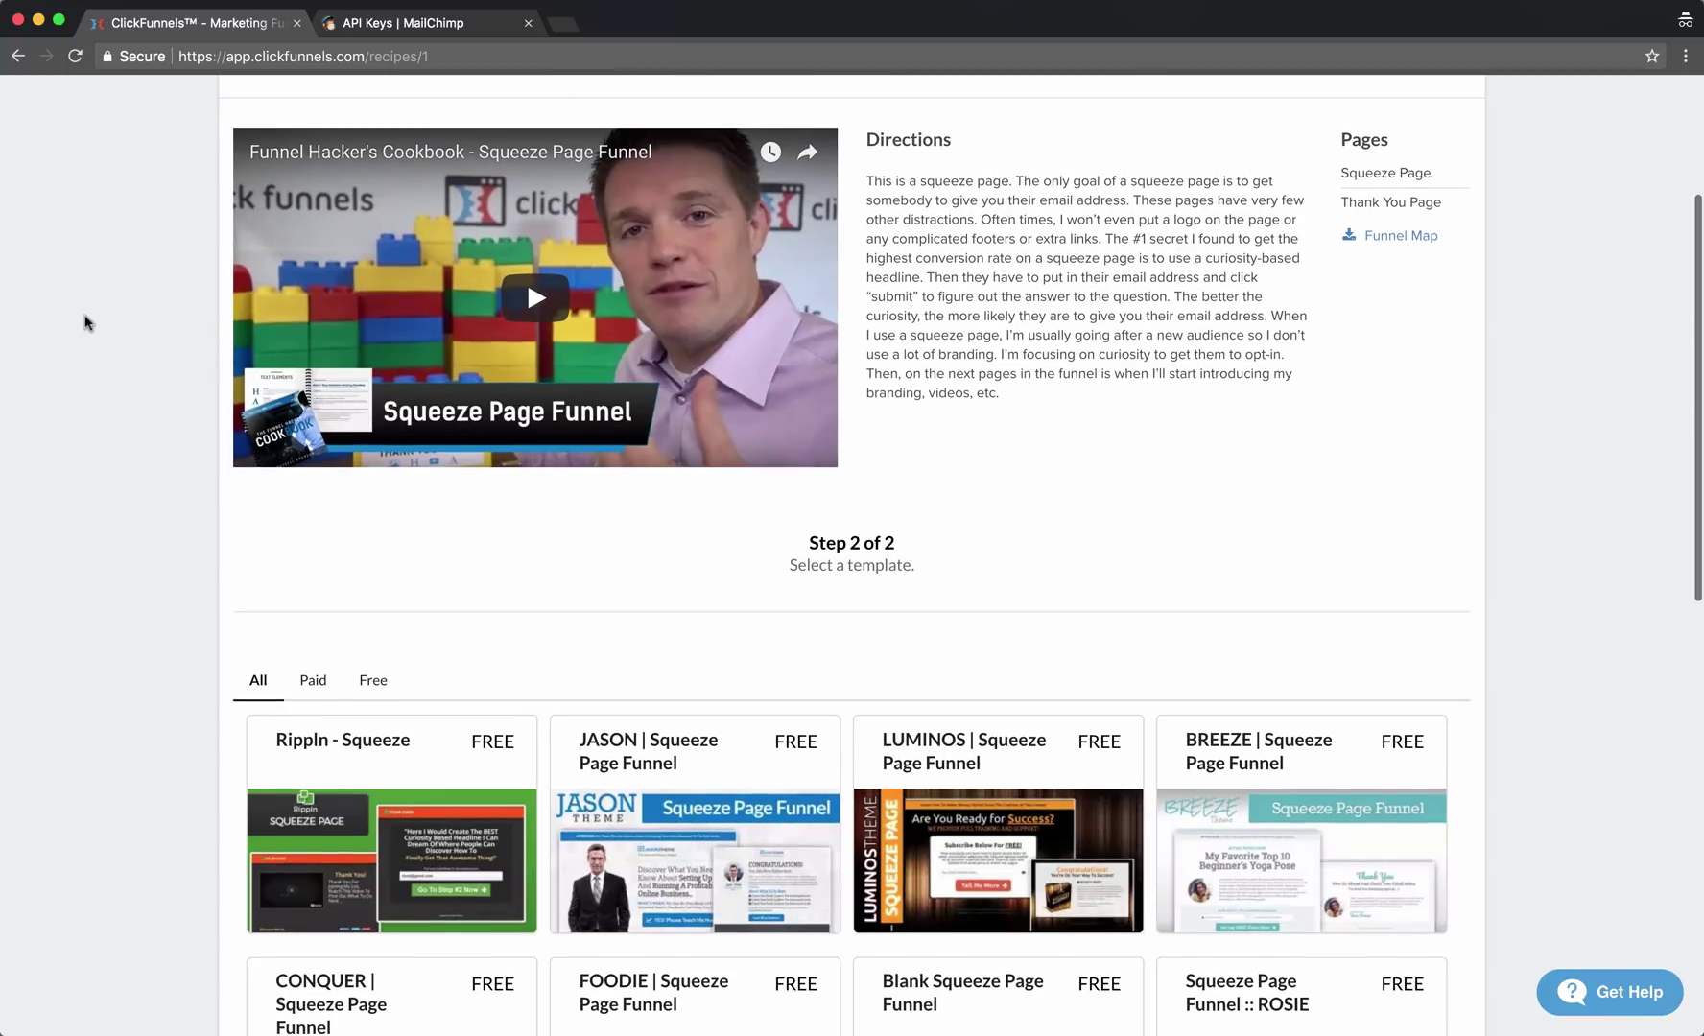
scroll(80, 319, down, 1)
scroll(159, 292, down, 1)
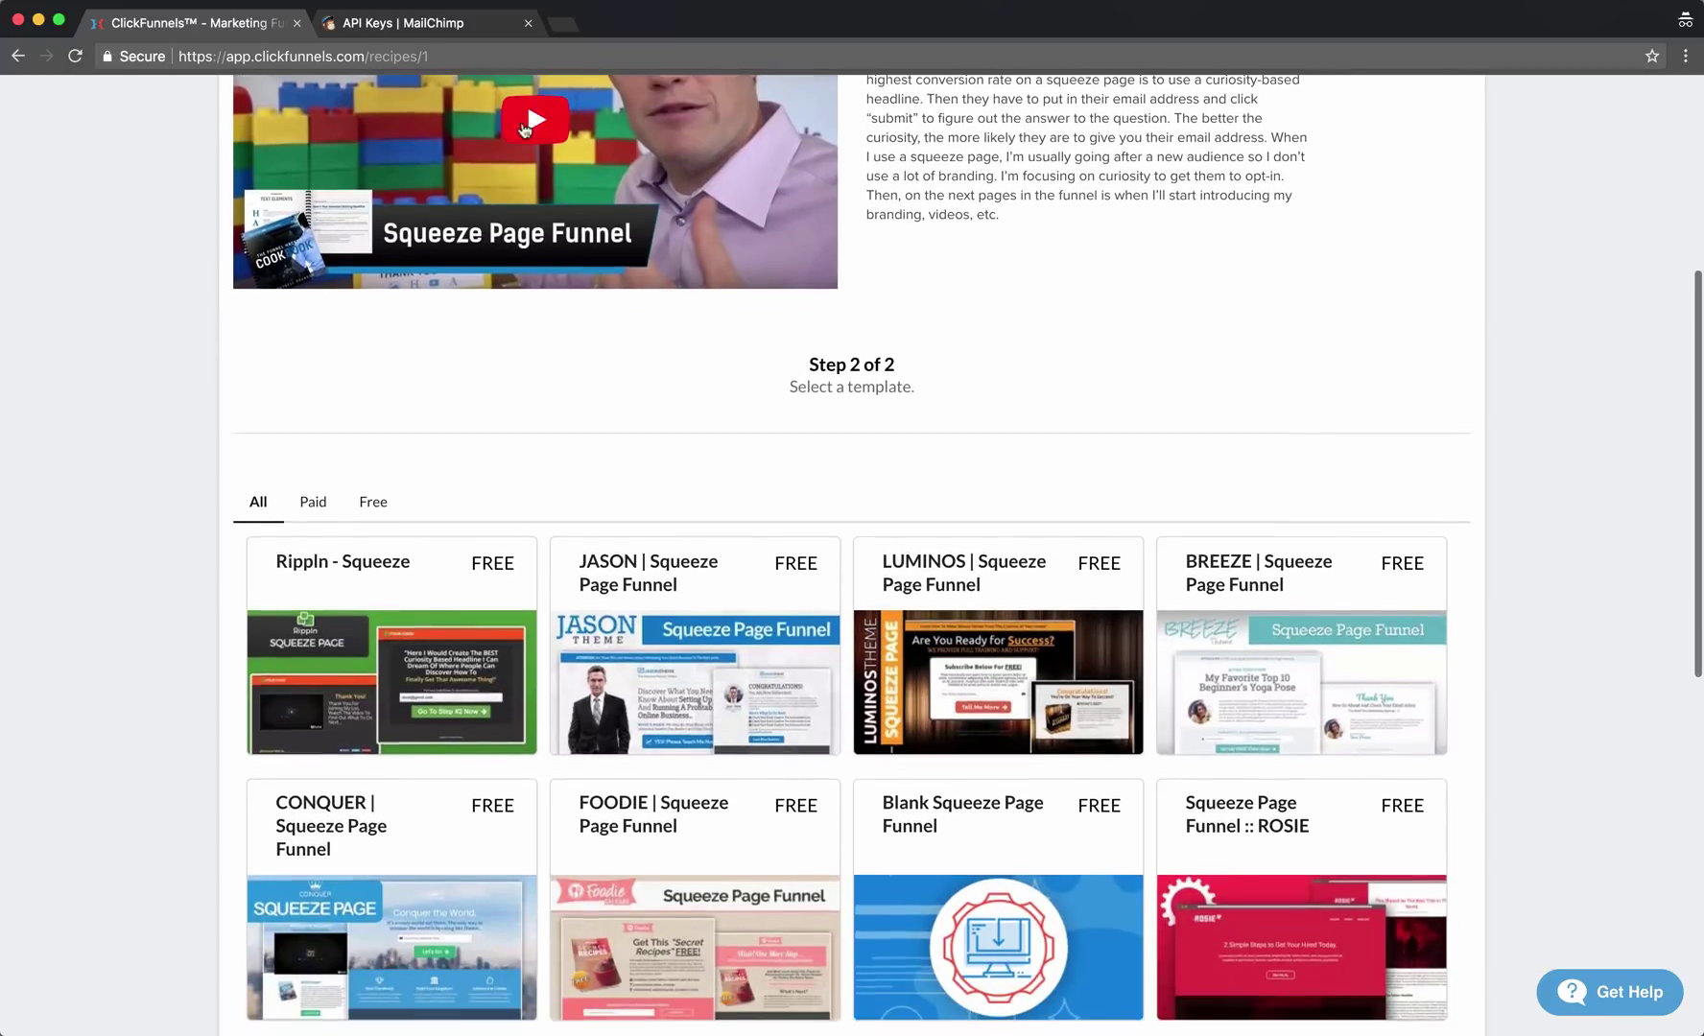
scroll(133, 300, up, 4)
scroll(114, 306, up, 1)
scroll(107, 306, down, 5)
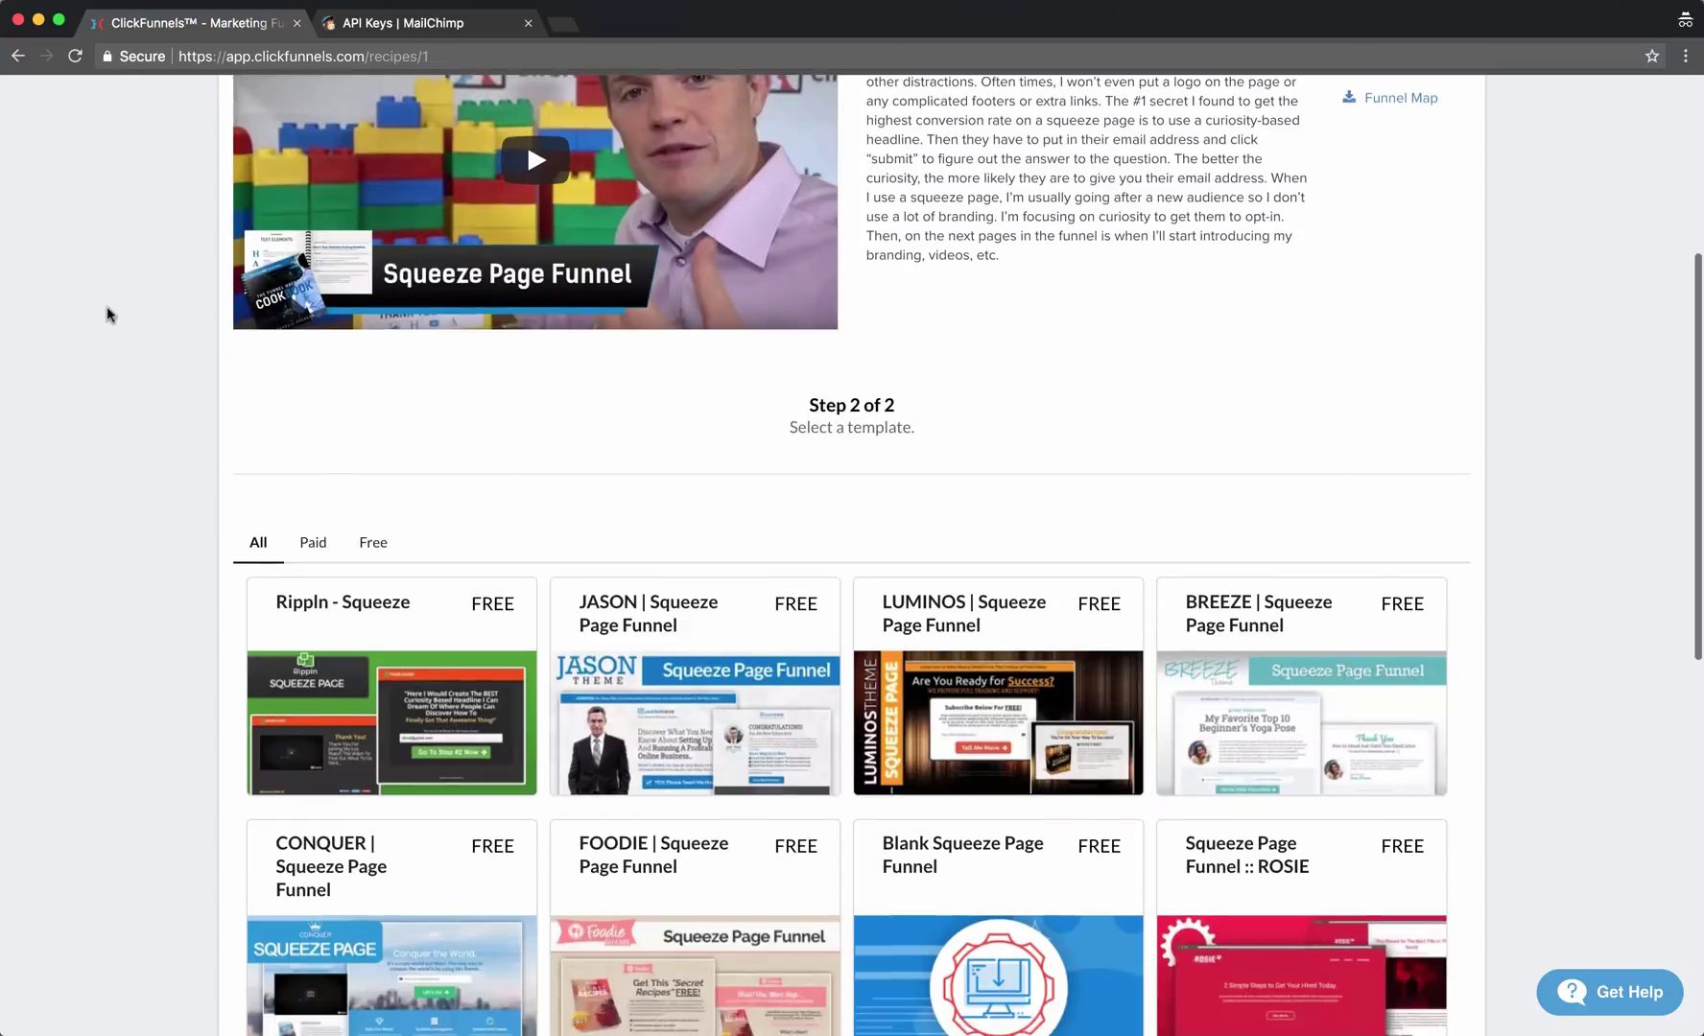
scroll(106, 306, down, 4)
scroll(120, 306, down, 1)
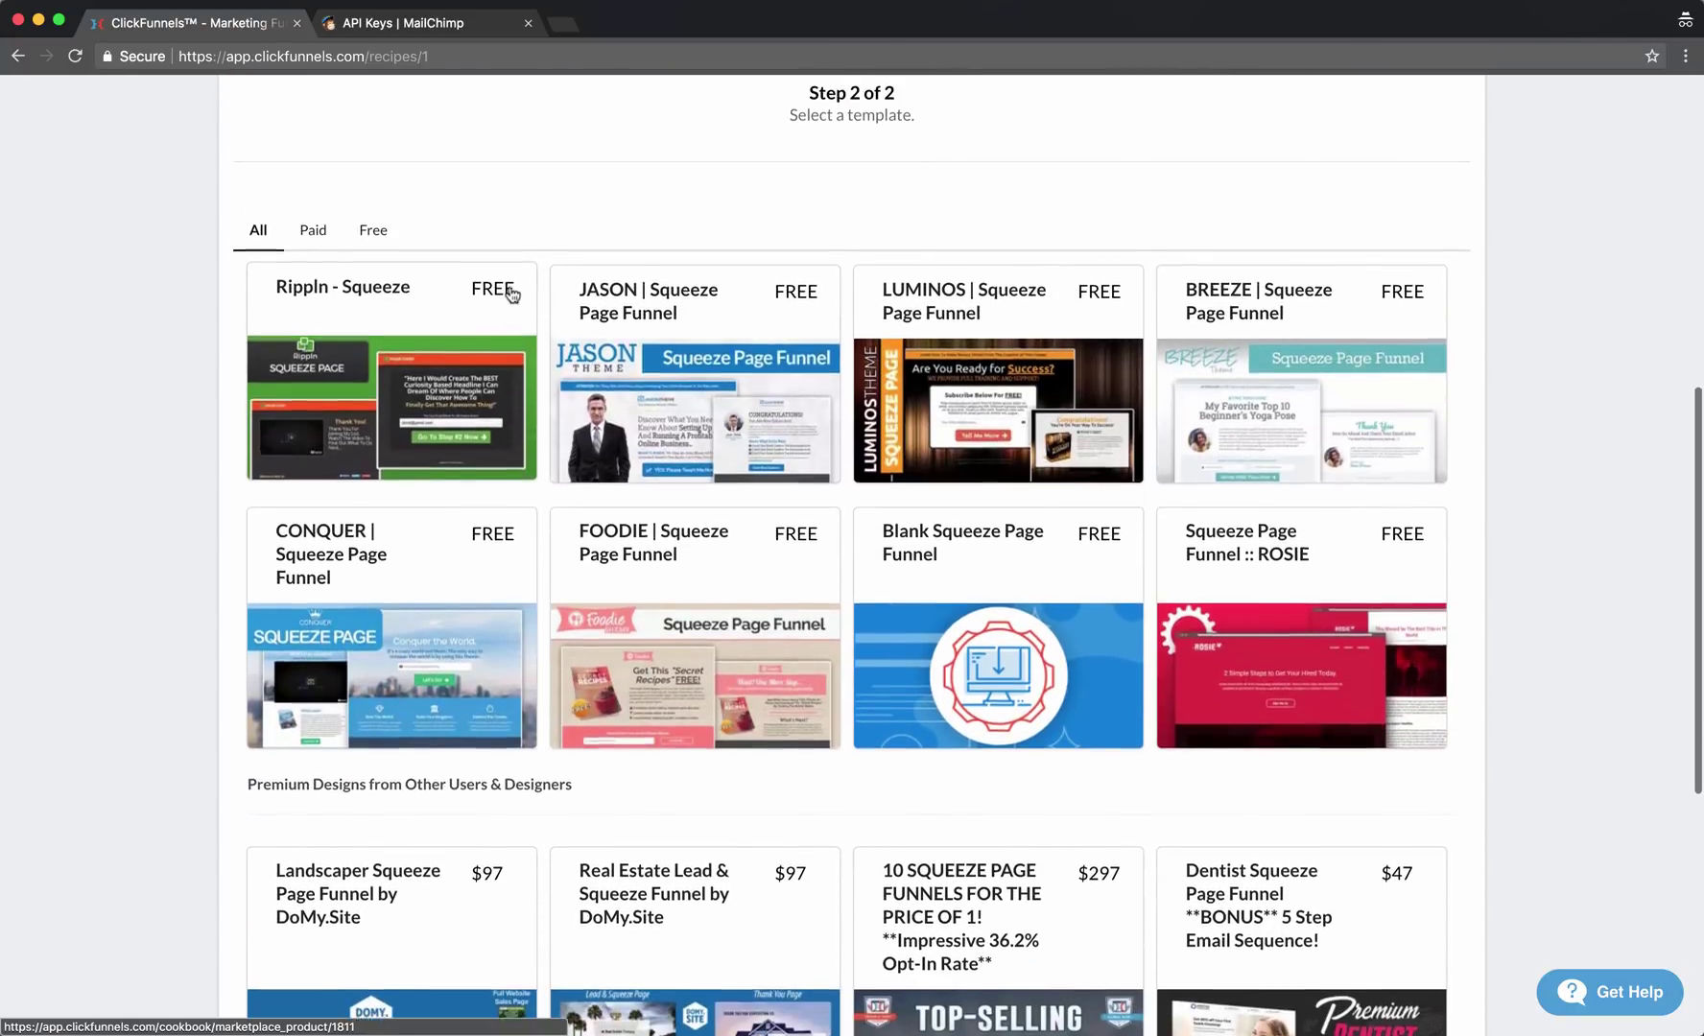
scroll(693, 319, up, 3)
Step: Limit the squeeze page template gallery to Free templates
click(371, 539)
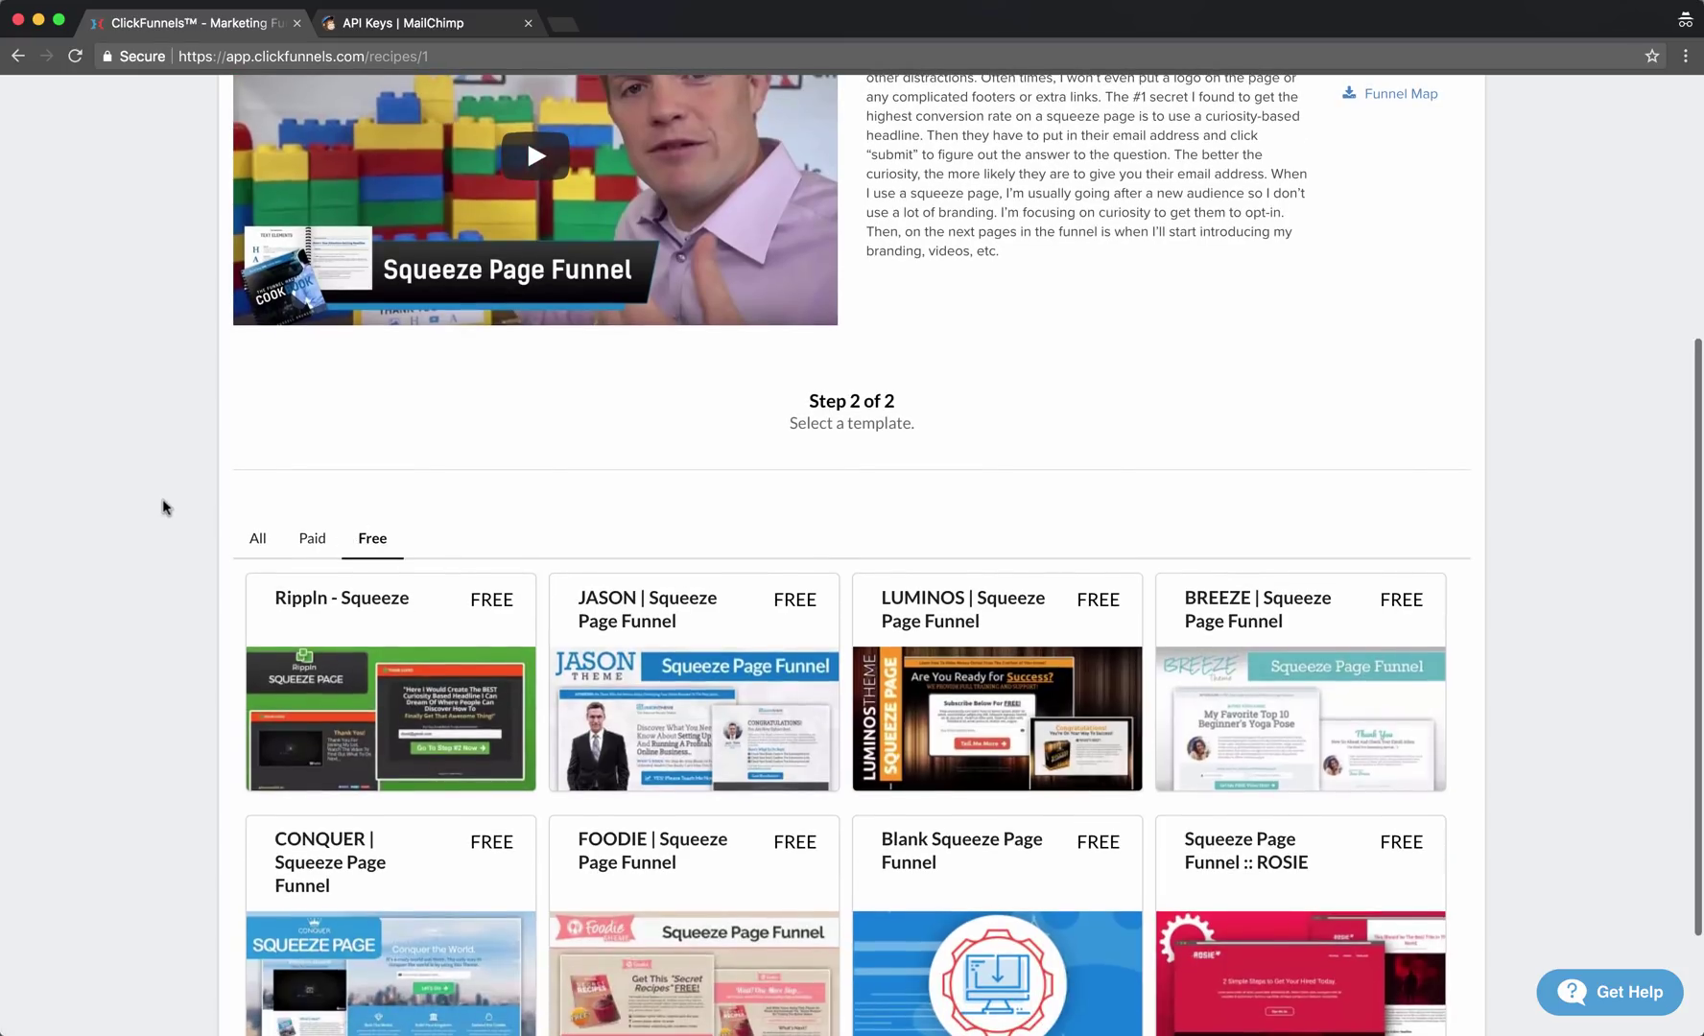
scroll(164, 507, up, 5)
scroll(164, 506, up, 2)
scroll(166, 412, down, 8)
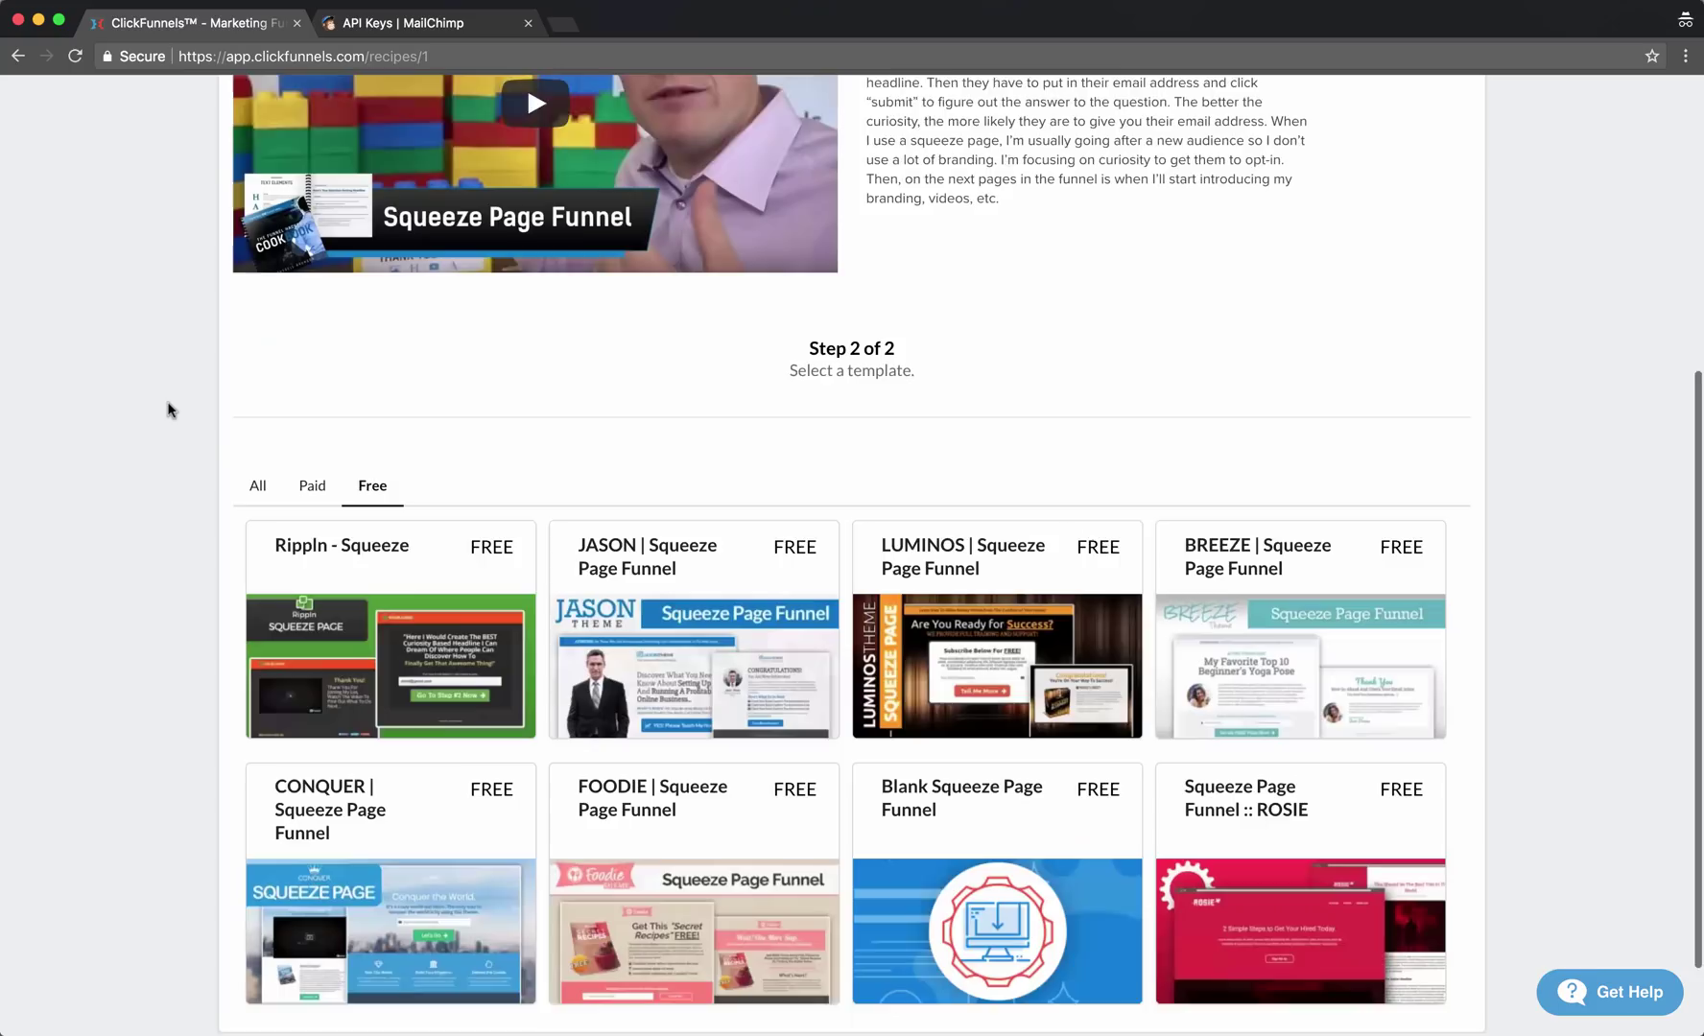
scroll(169, 410, down, 2)
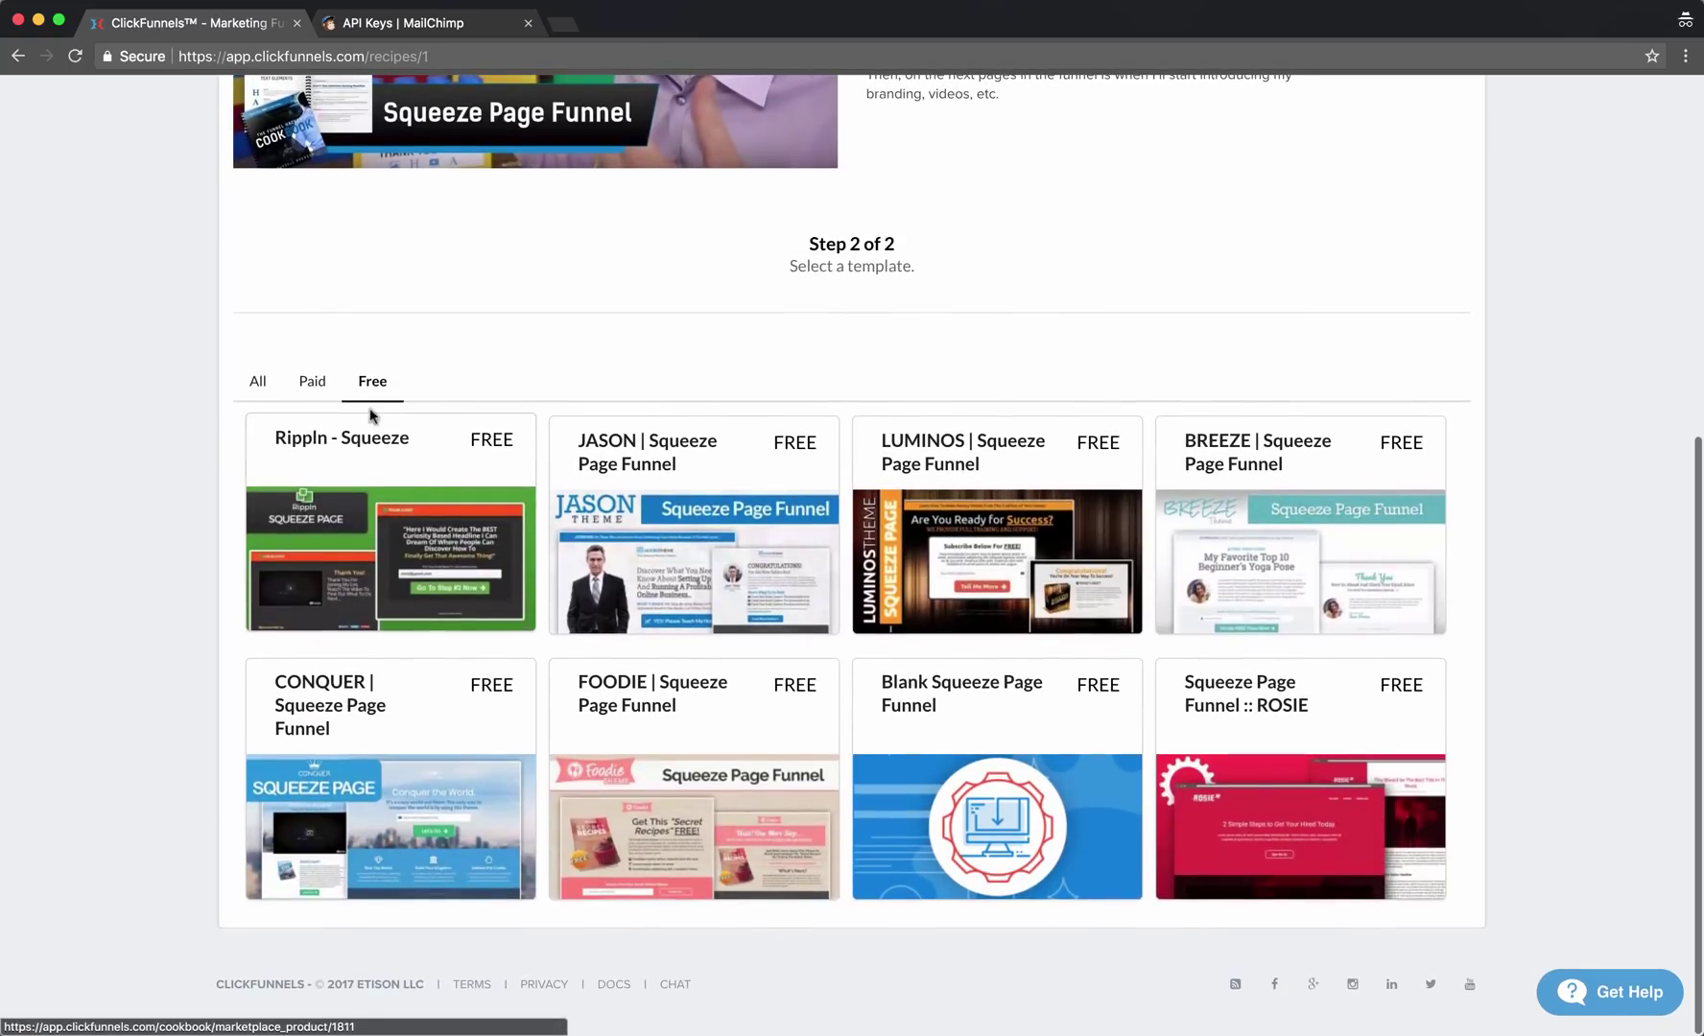
Step: Import the JASON Squeeze Page Funnel template into the account
click(692, 543)
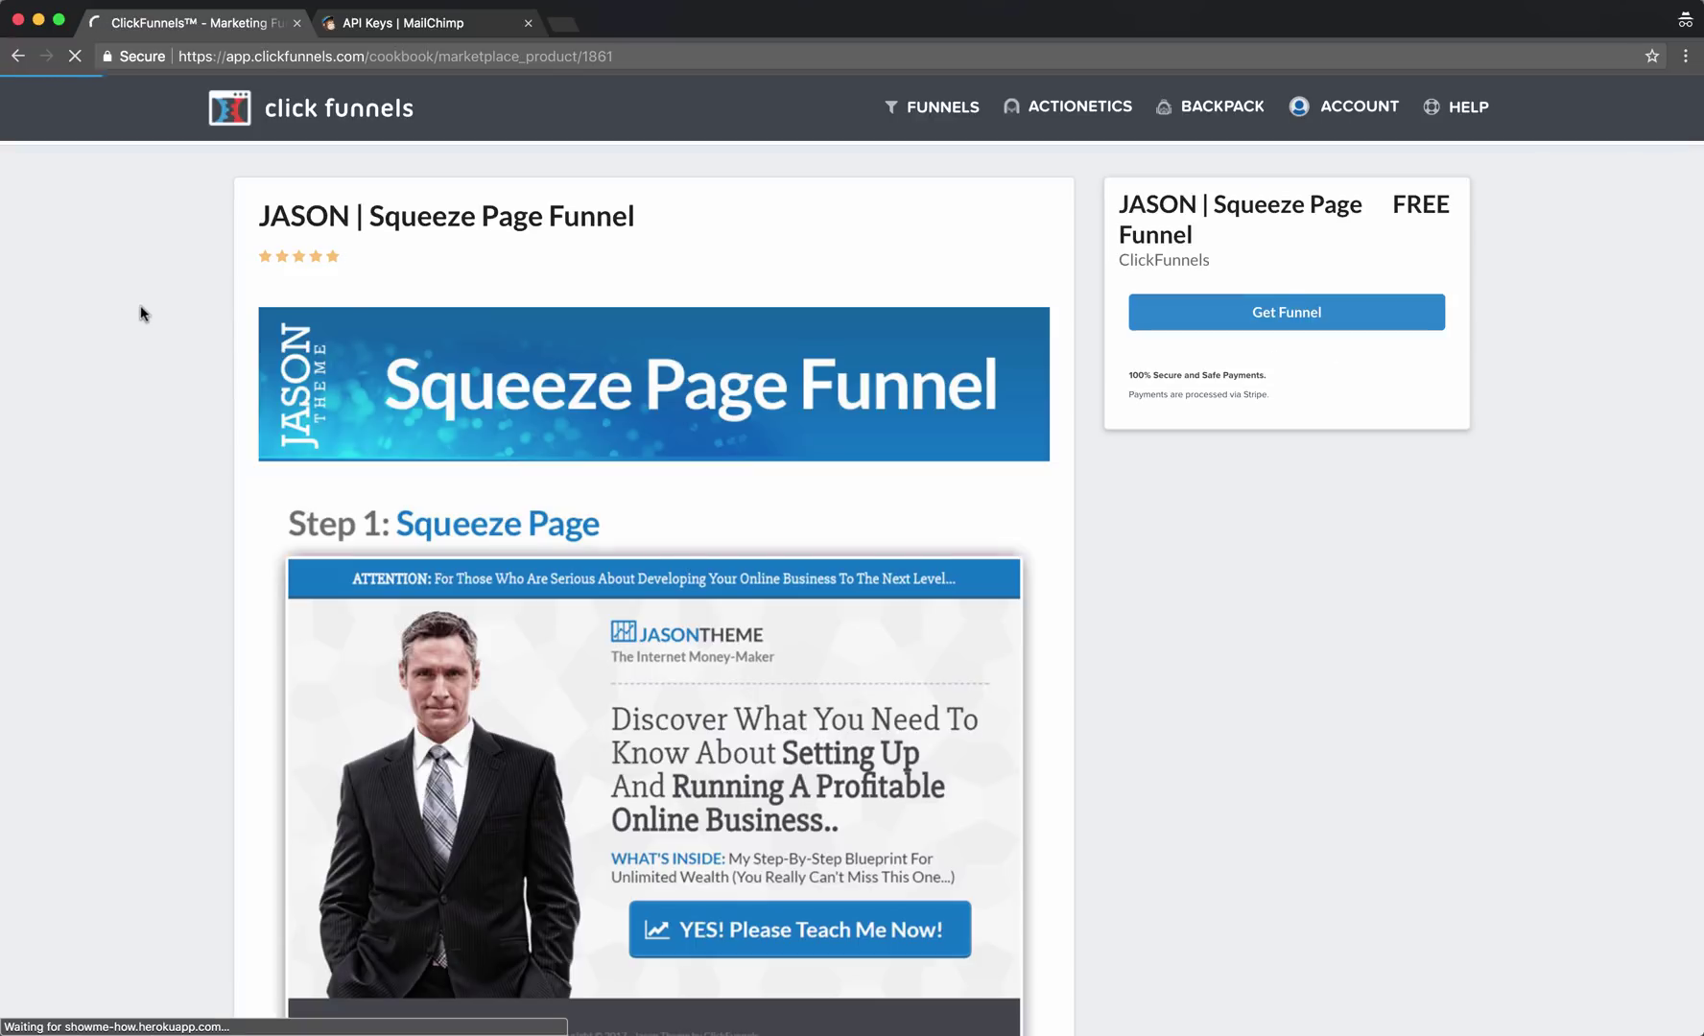
scroll(135, 363, down, 1)
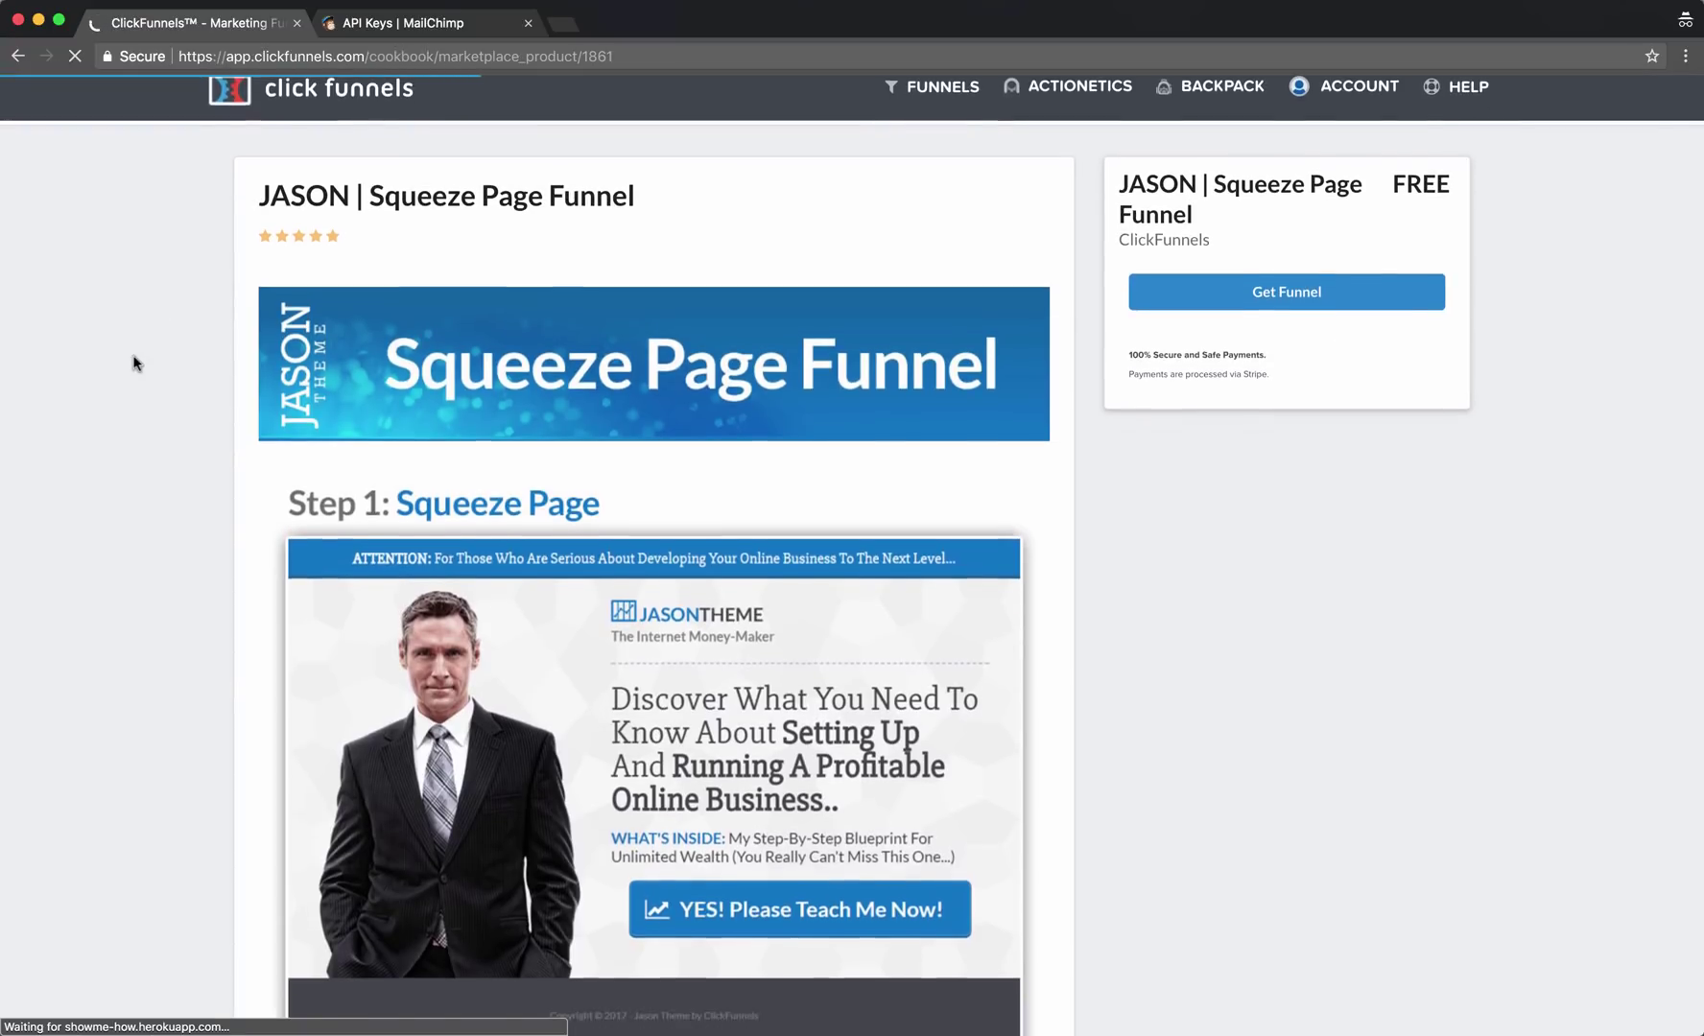
scroll(135, 362, up, 1)
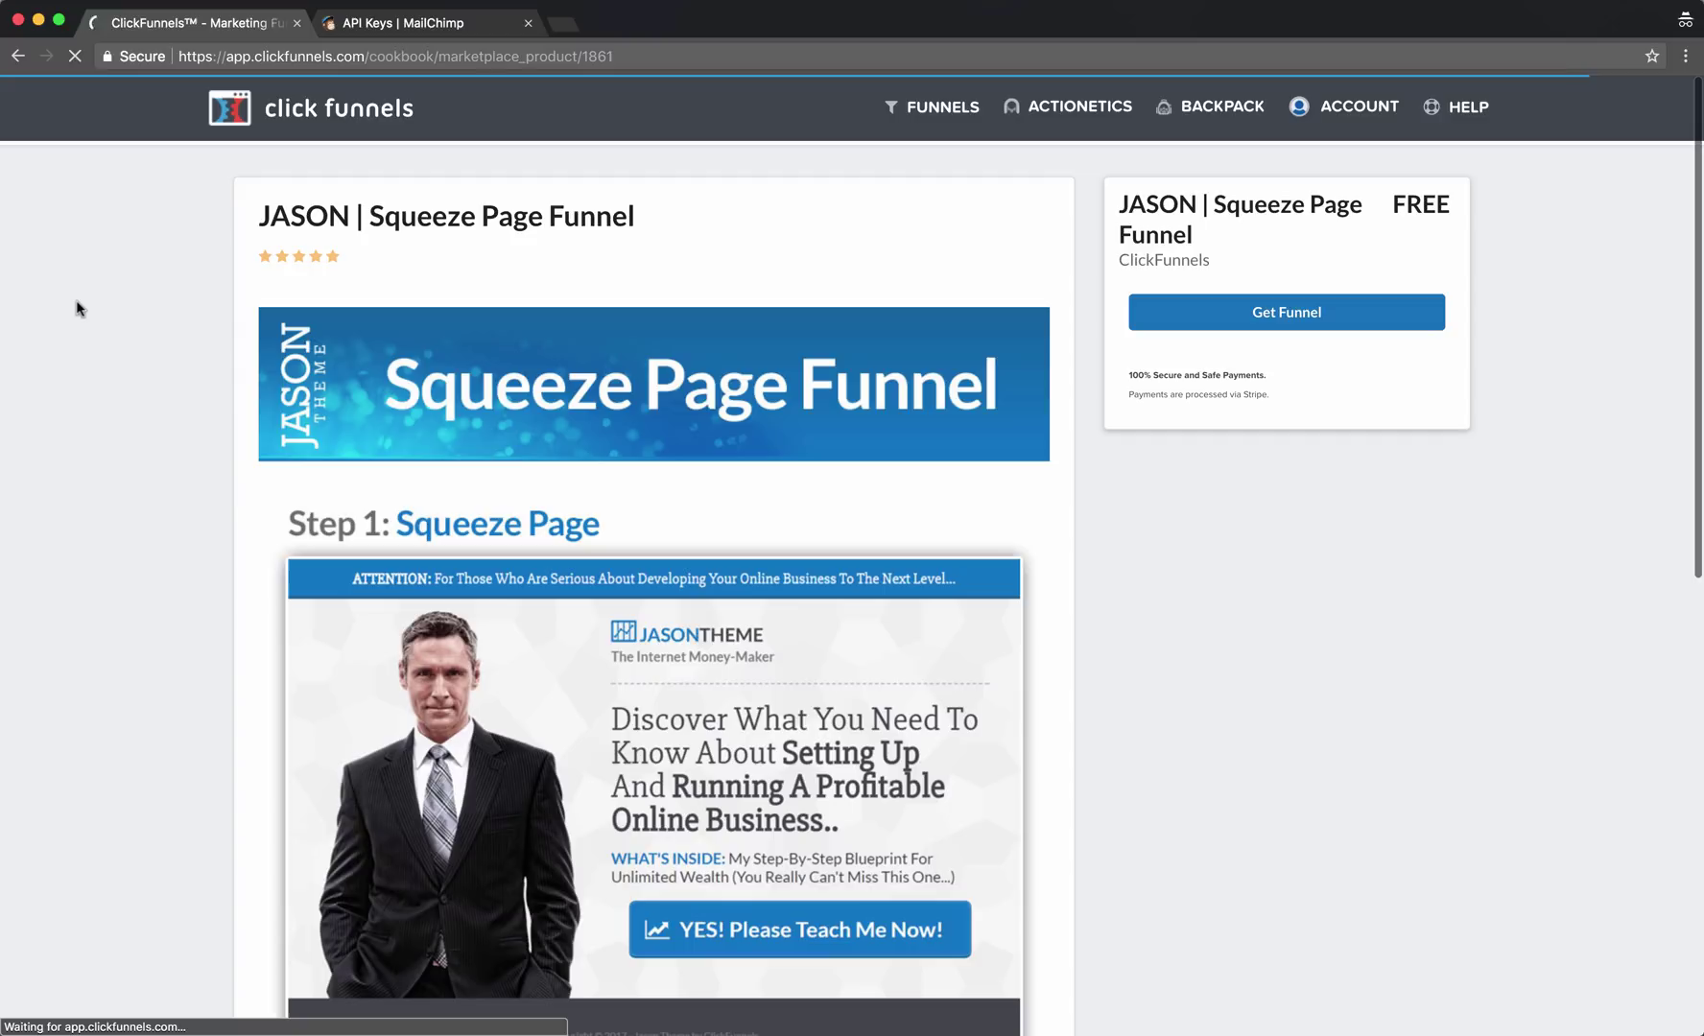
scroll(88, 390, down, 4)
scroll(66, 387, down, 3)
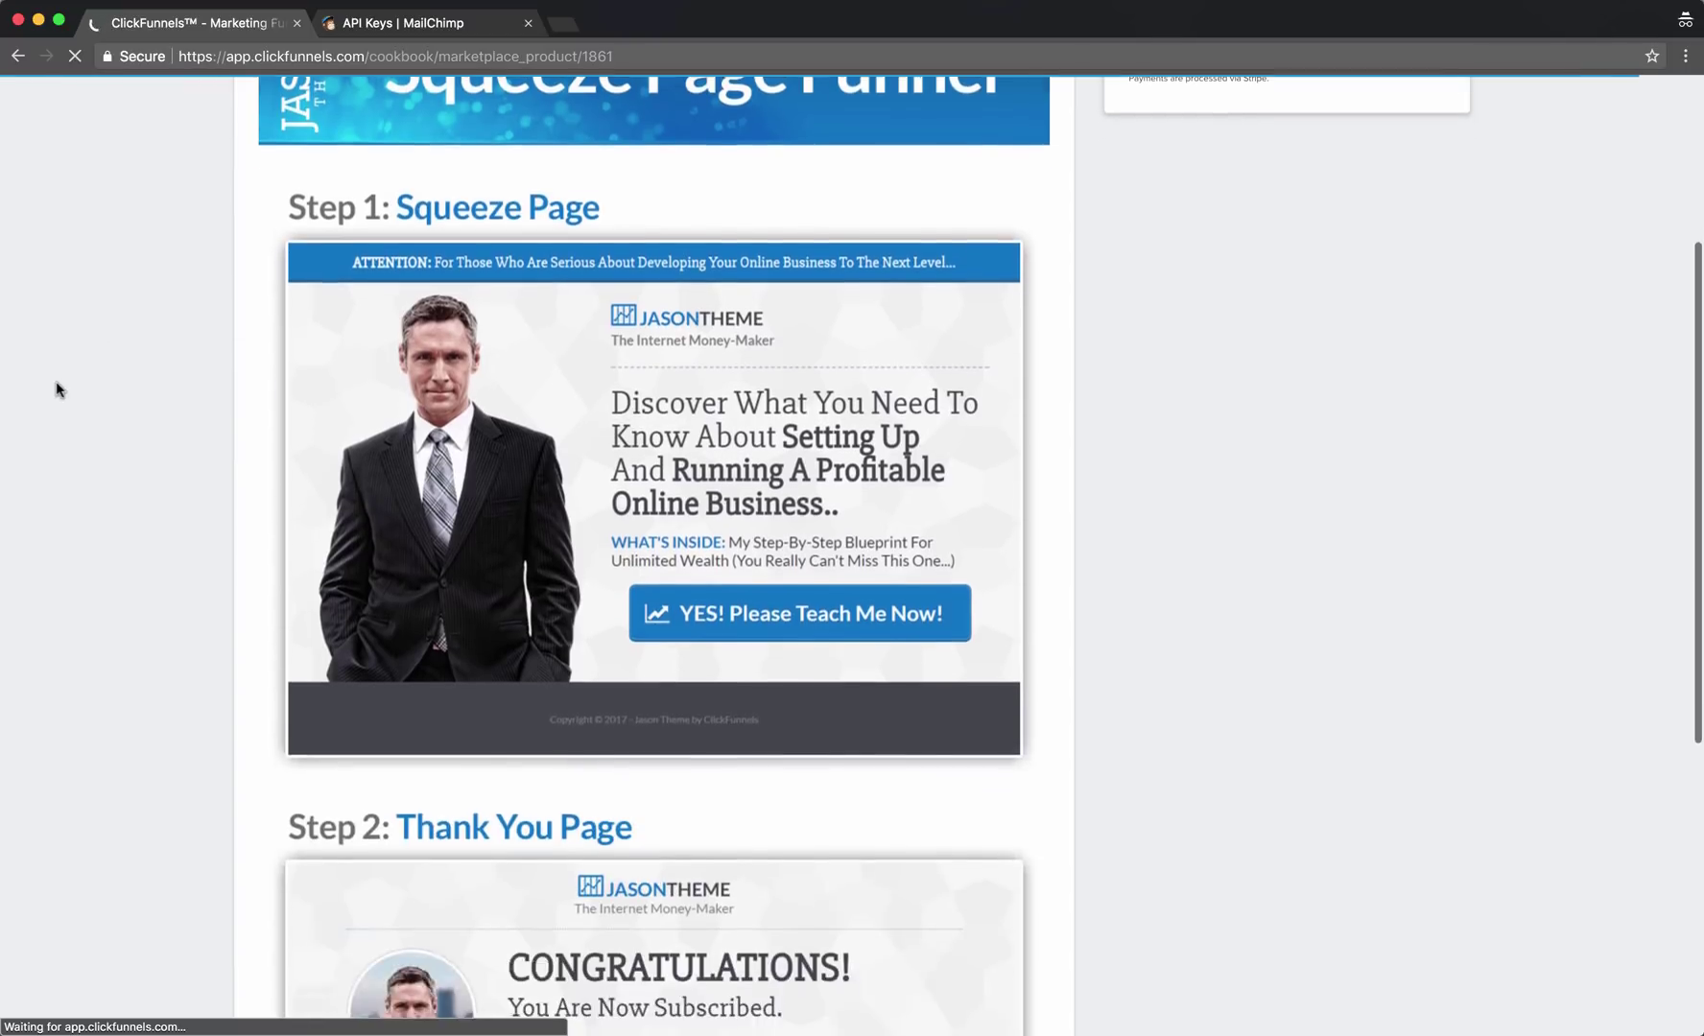
scroll(59, 387, down, 3)
scroll(56, 389, down, 3)
scroll(55, 389, down, 1)
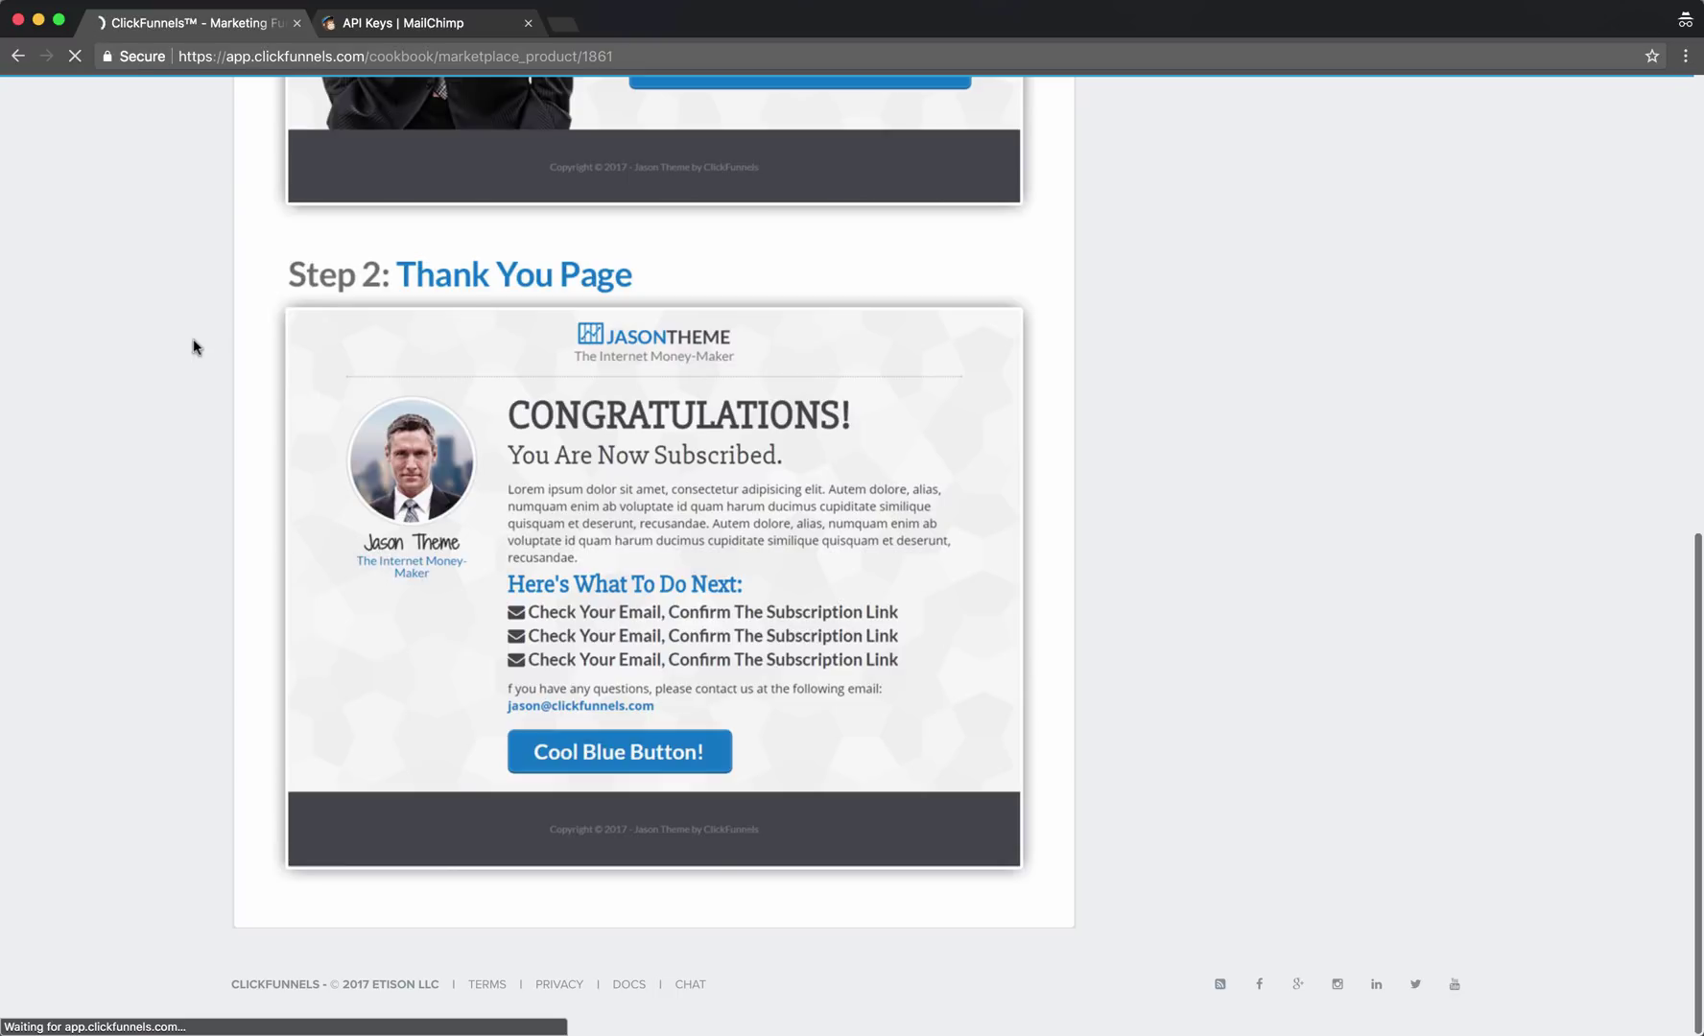
scroll(193, 346, up, 5)
scroll(186, 373, up, 3)
scroll(186, 387, down, 6)
scroll(185, 391, up, 3)
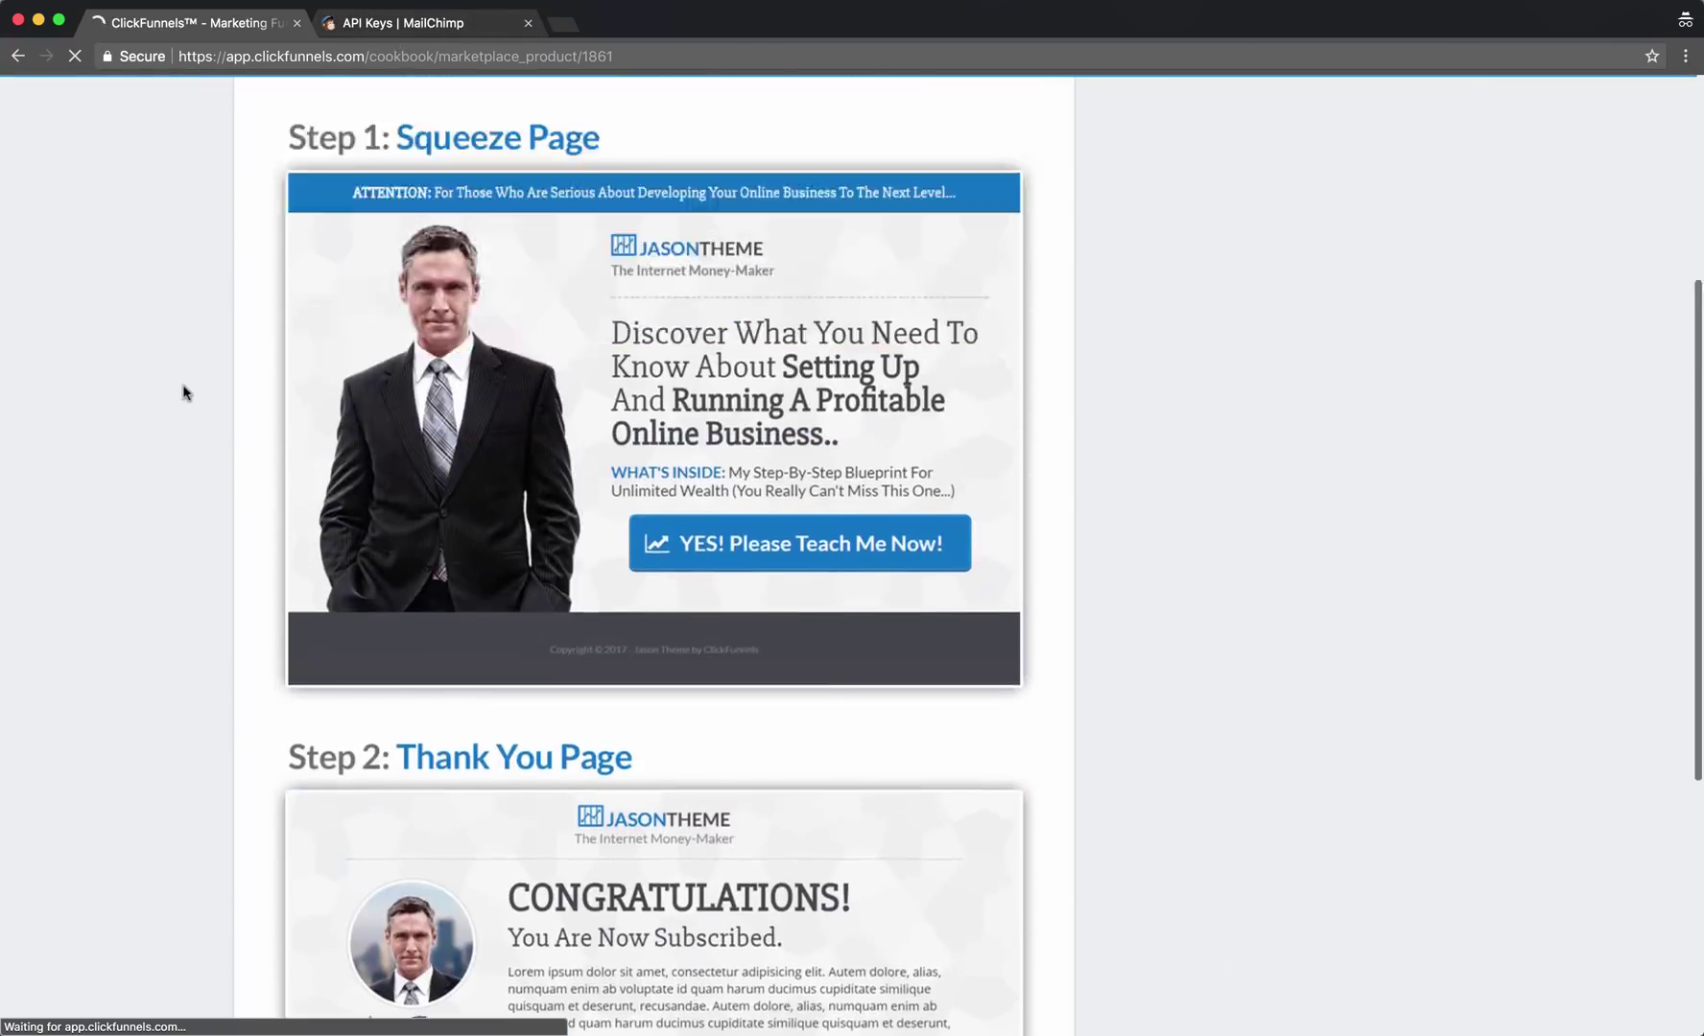
scroll(186, 391, up, 5)
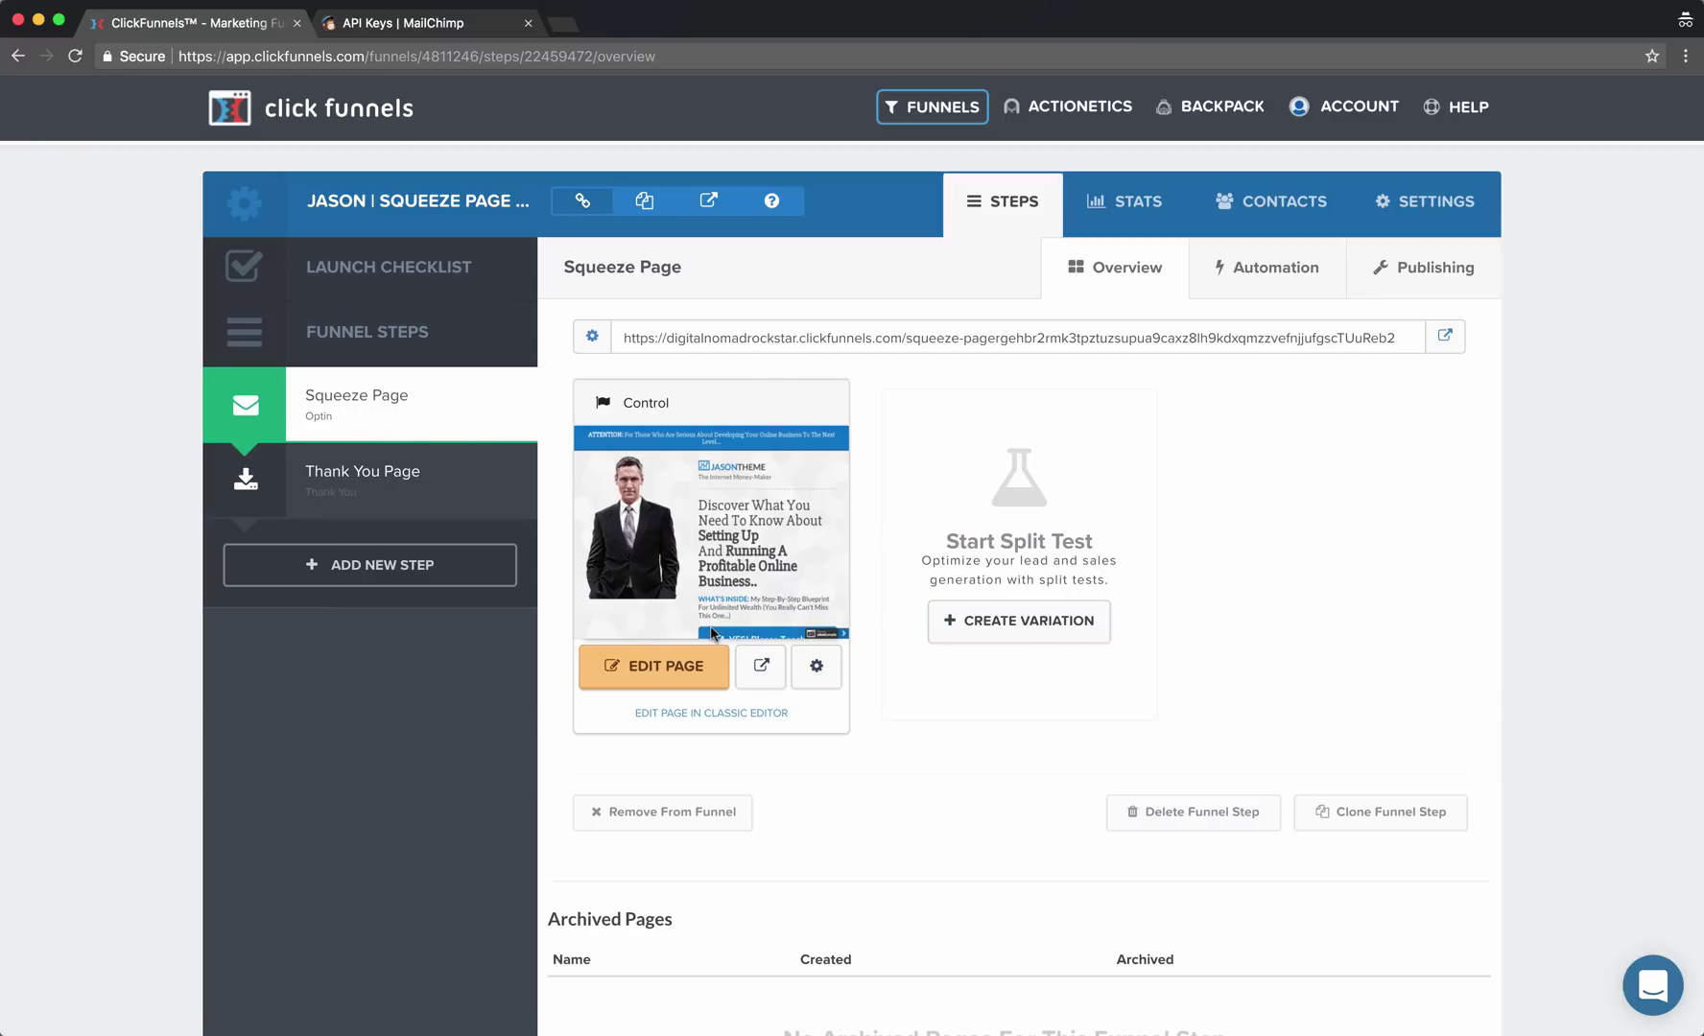
Step: Open the JASON squeeze page control variation in the page editor
click(676, 665)
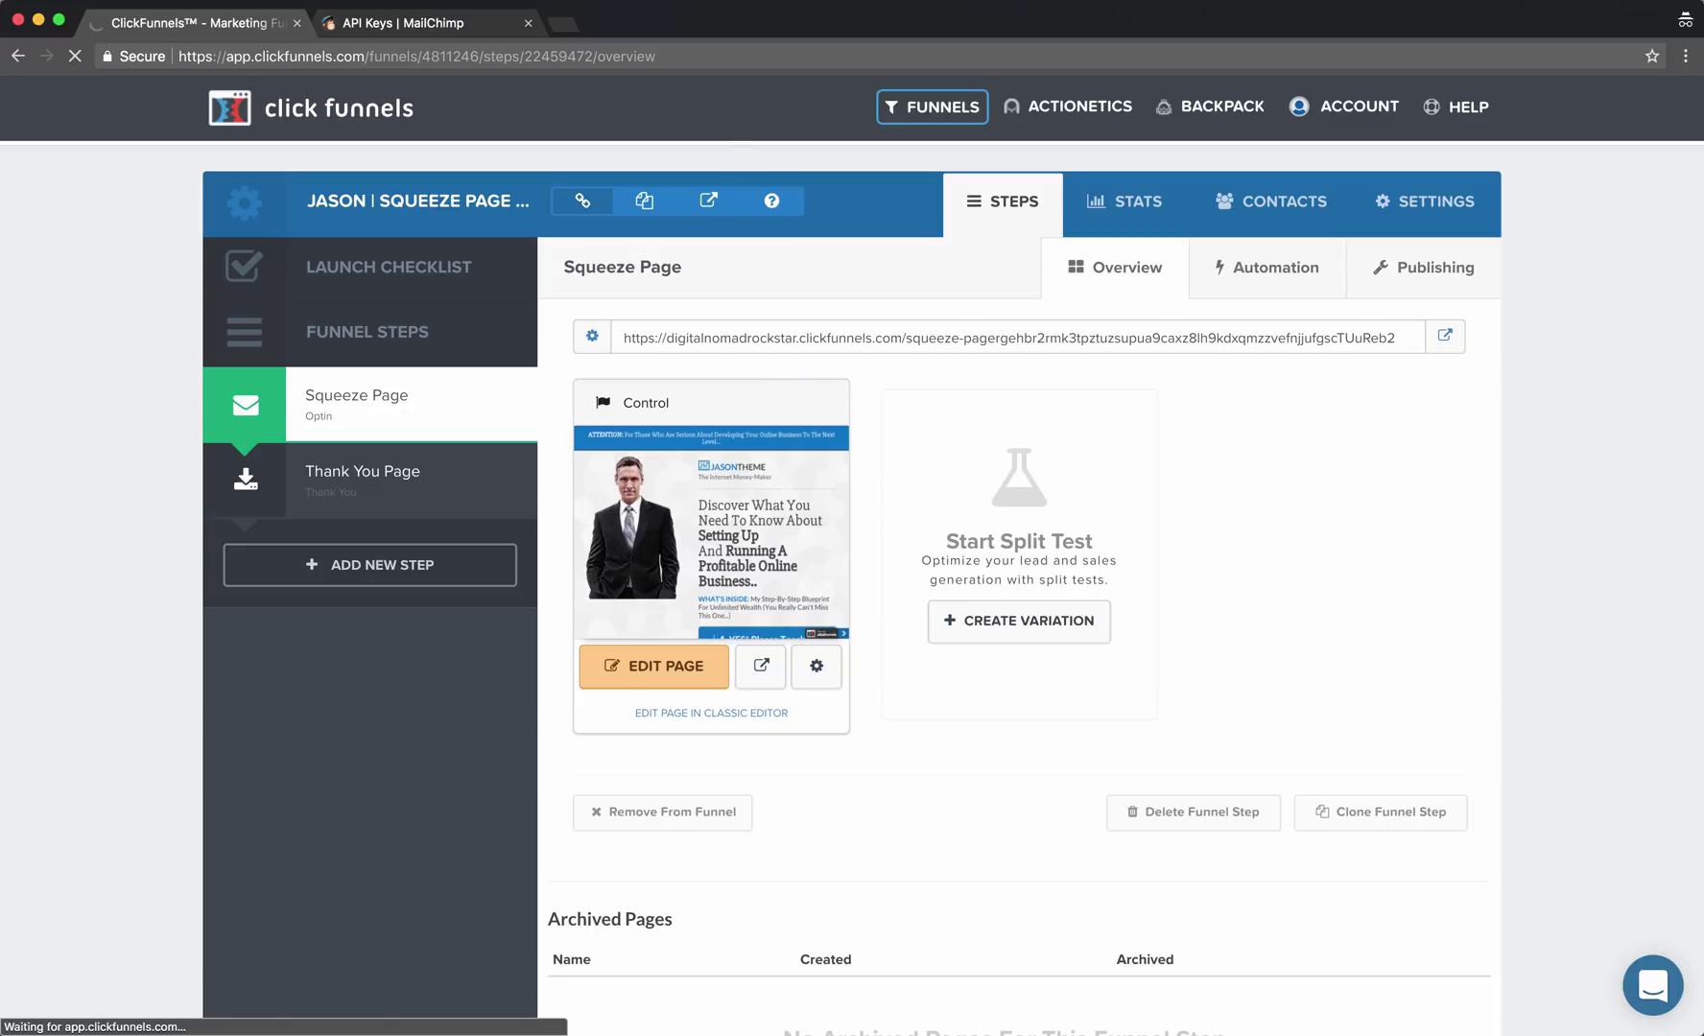
click(793, 1)
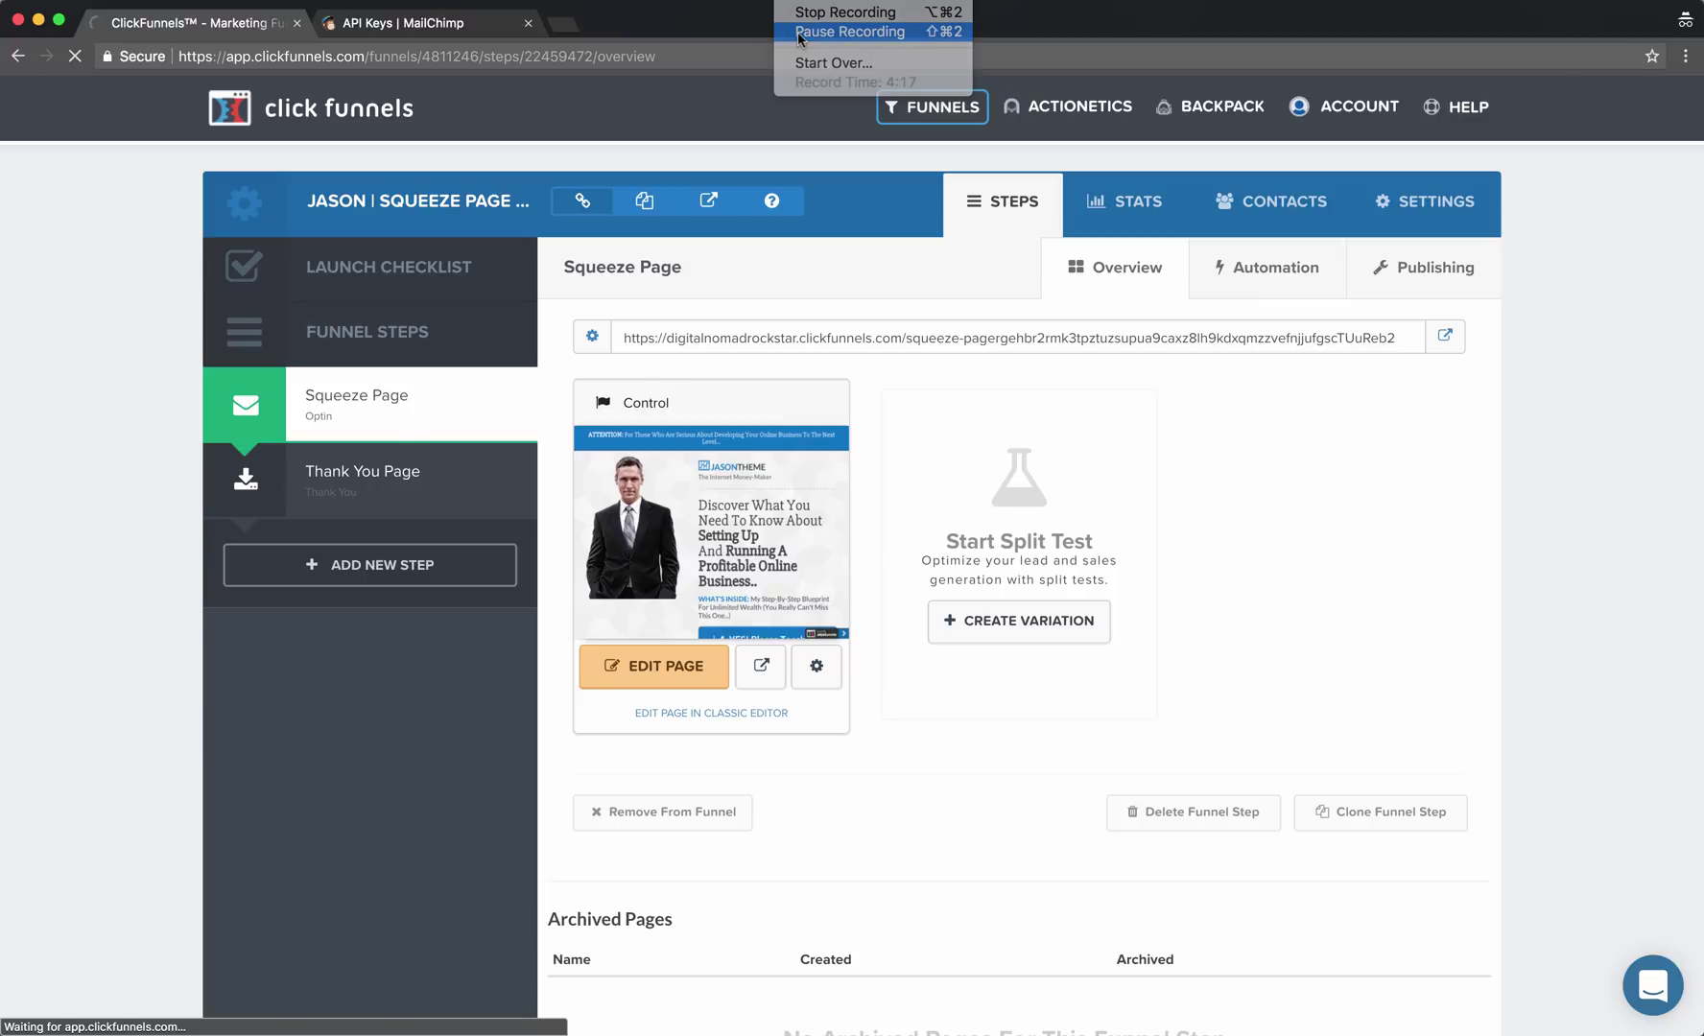
click(849, 31)
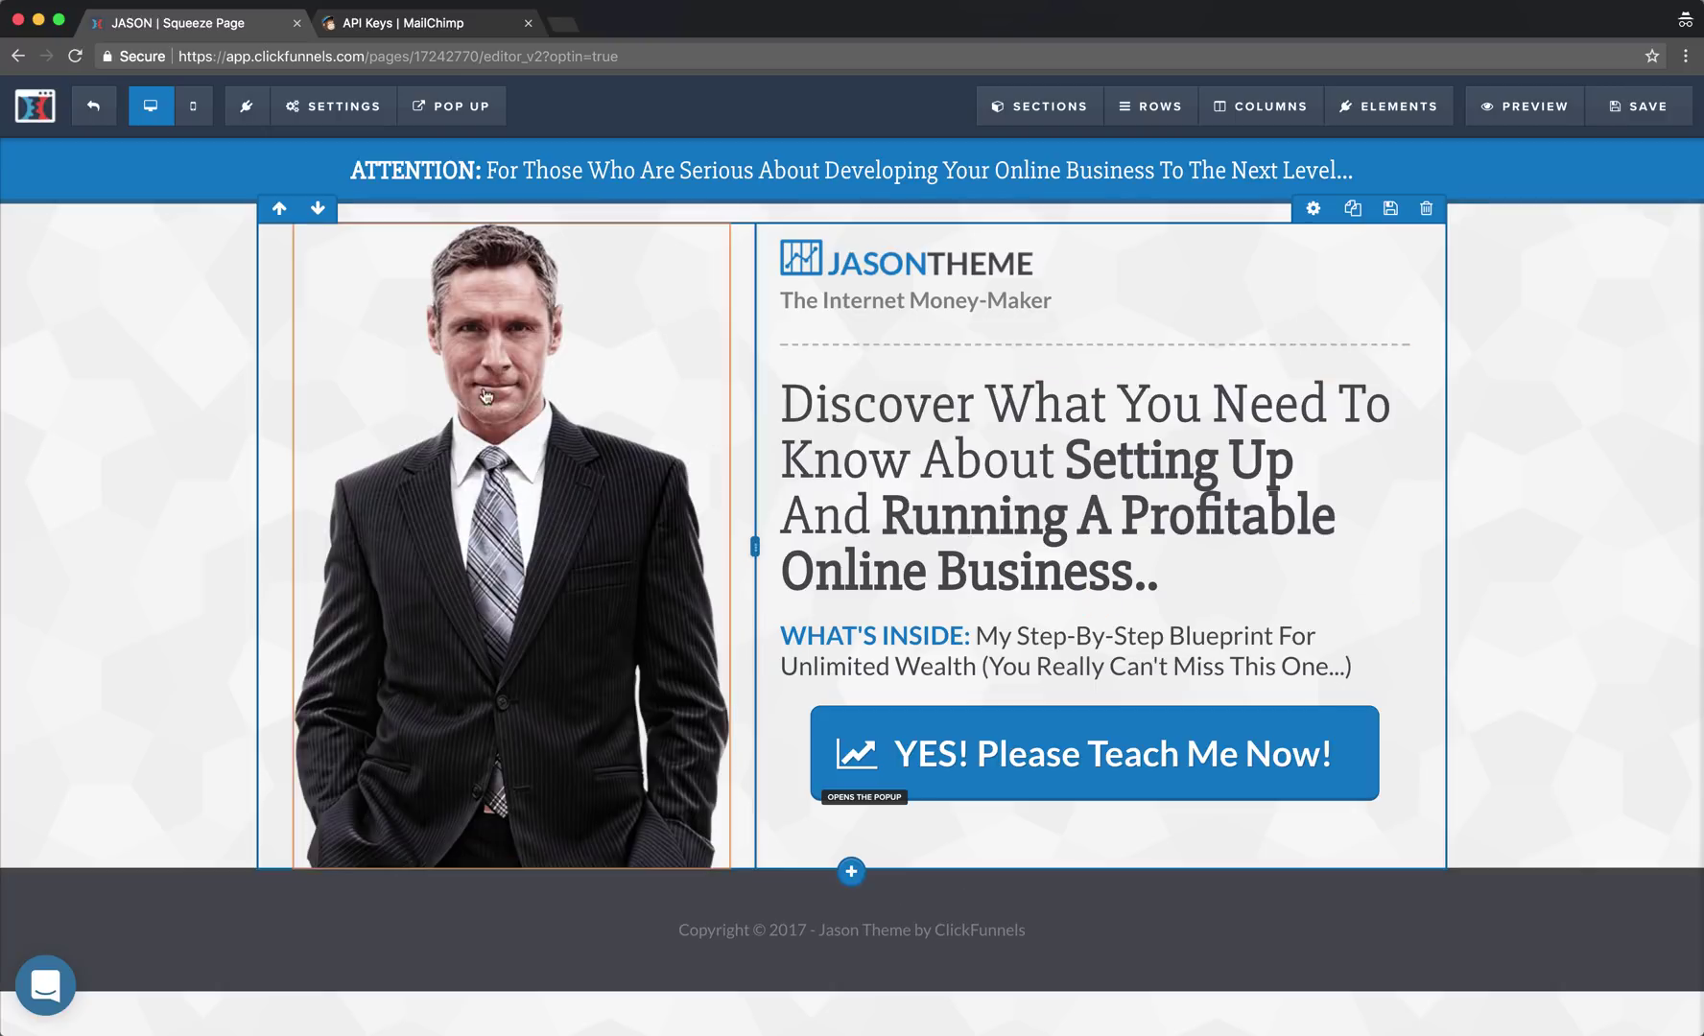
mouse_move(854, 518)
mouse_down()
mouse_move(969, 367)
mouse_move(969, 333)
mouse_up()
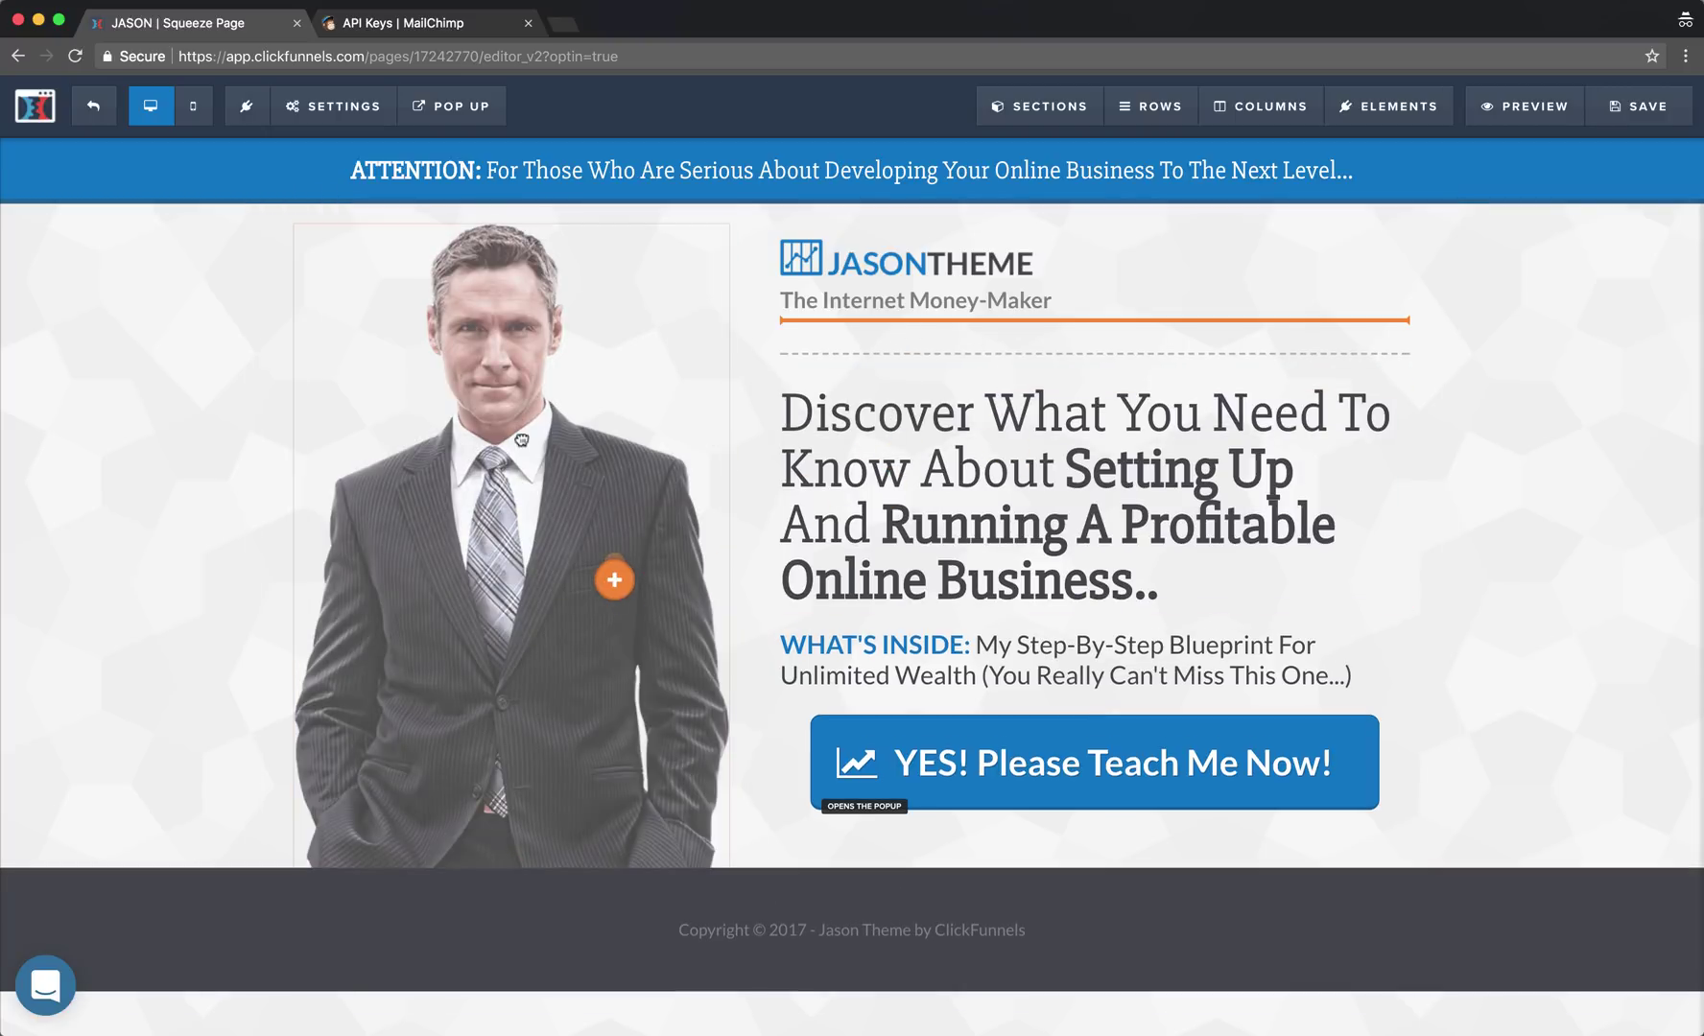
drag(473, 456, 969, 320)
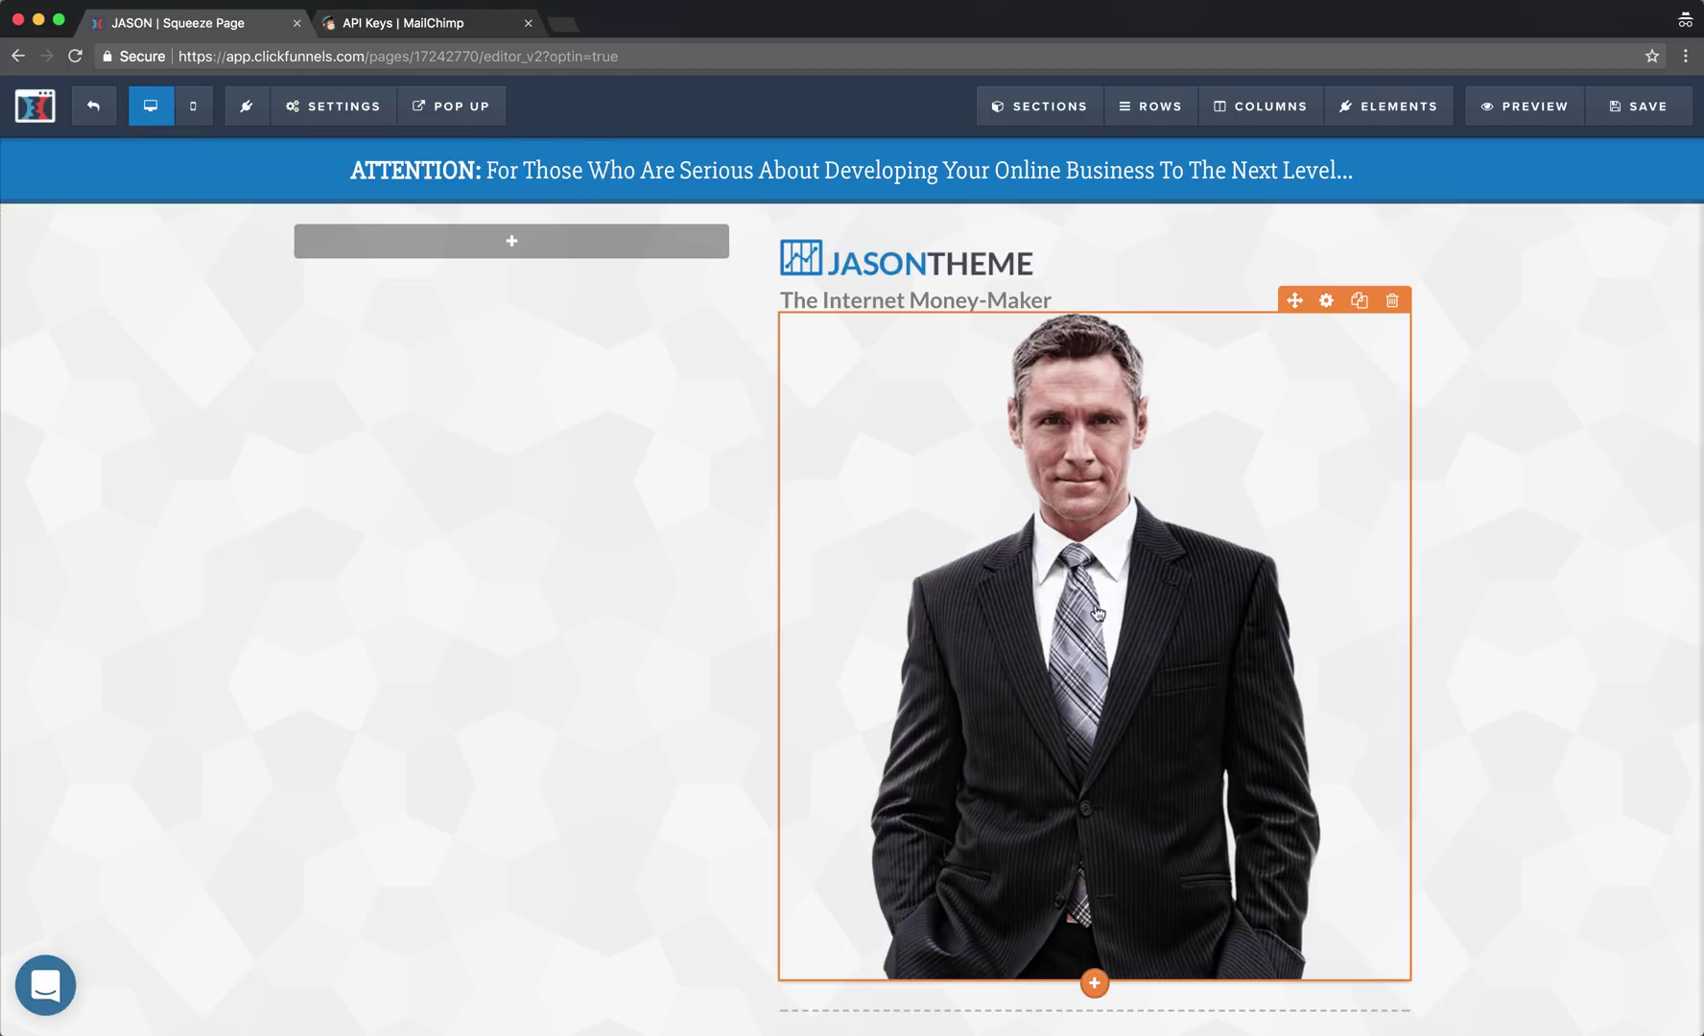
mouse_move(509, 257)
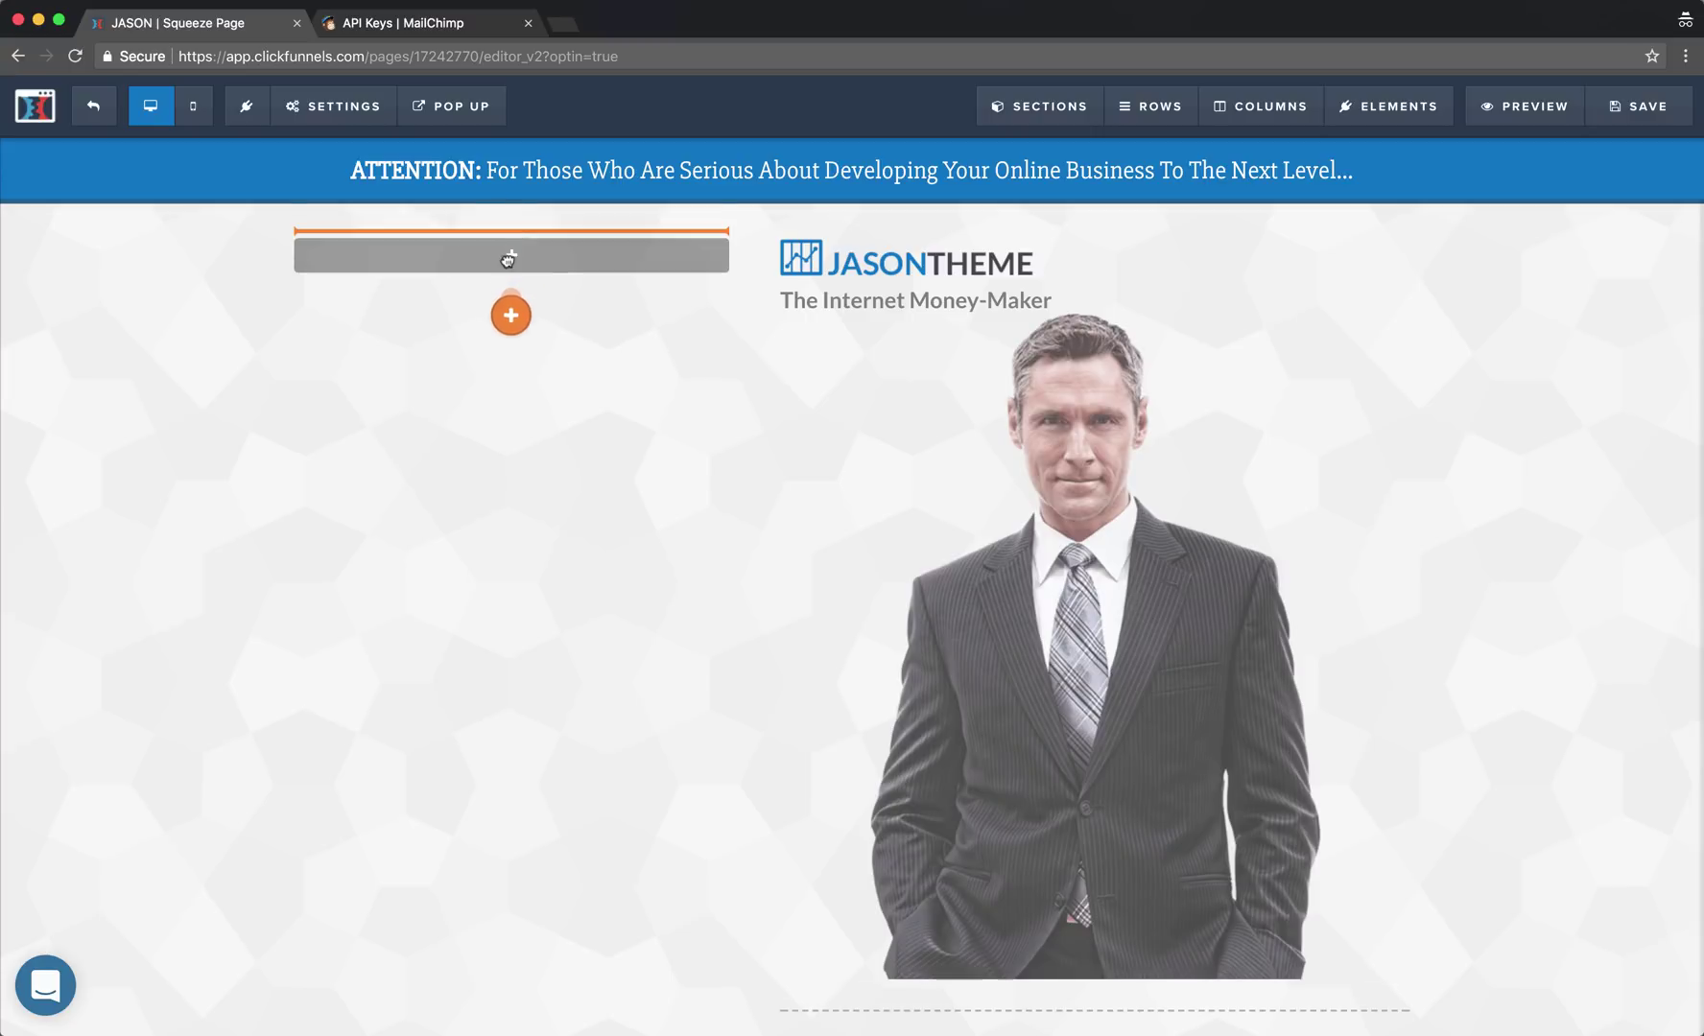
drag(510, 258, 509, 254)
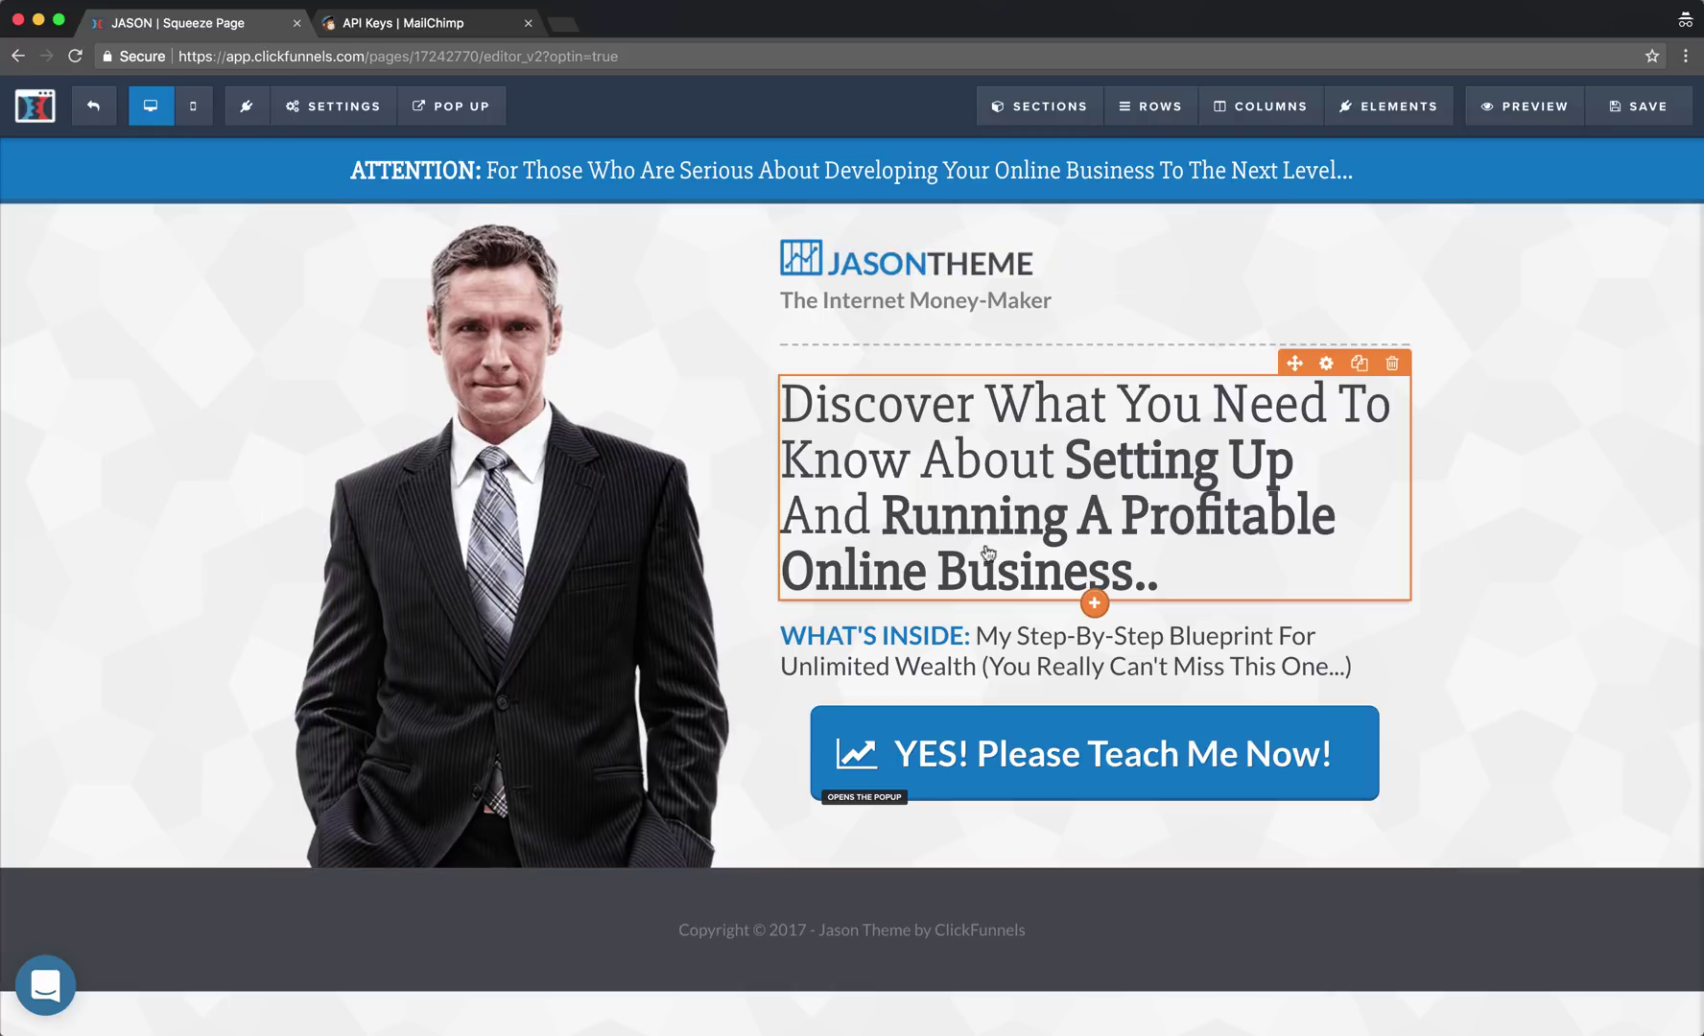
Step: Change the headline ending from 'Online Business' to 'Adwords Account'
click(990, 479)
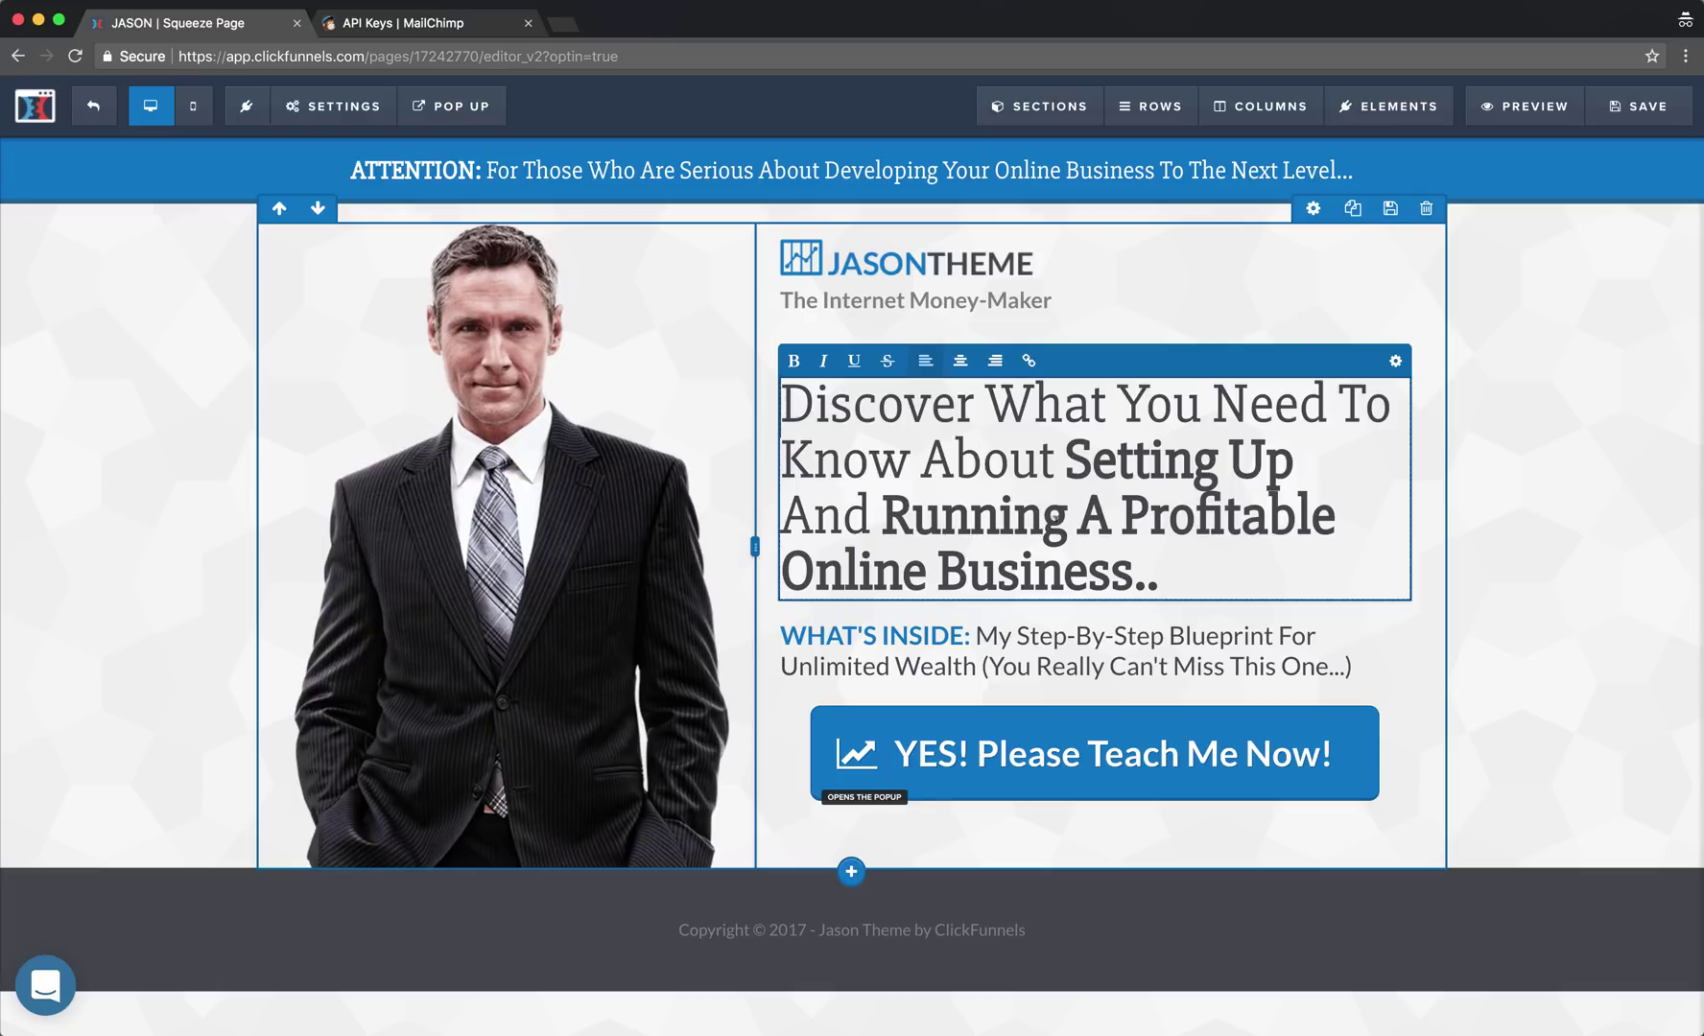
drag(783, 570, 1112, 570)
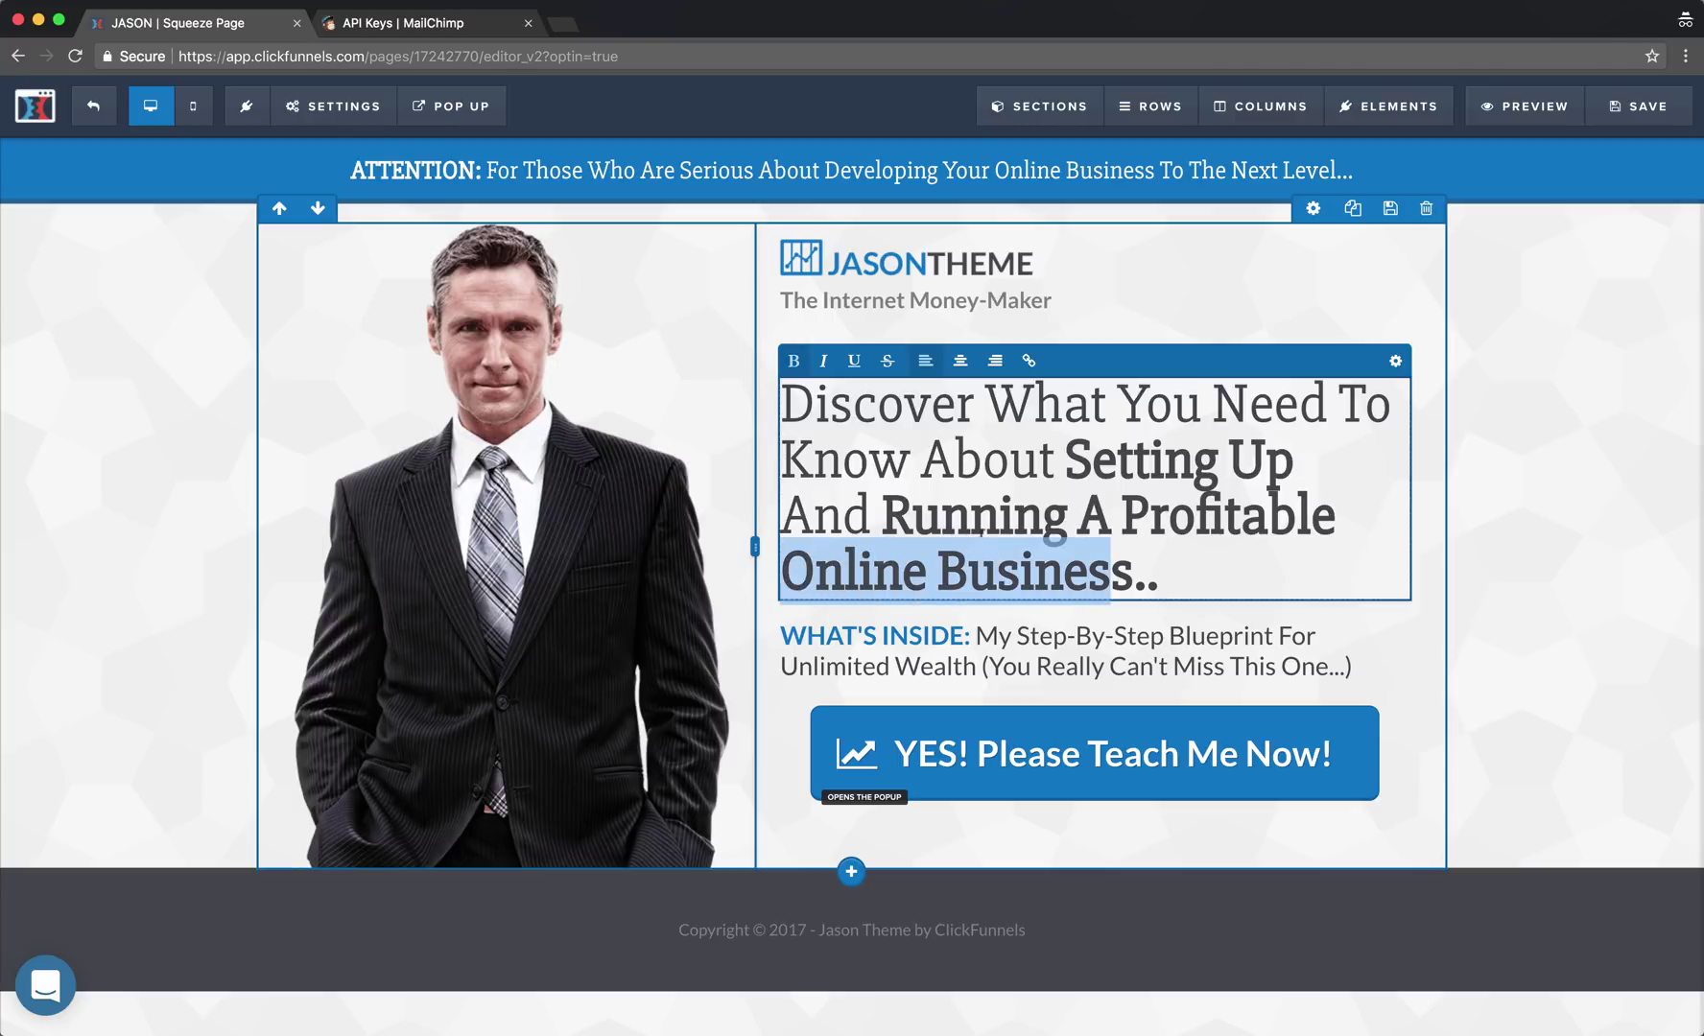
click(880, 515)
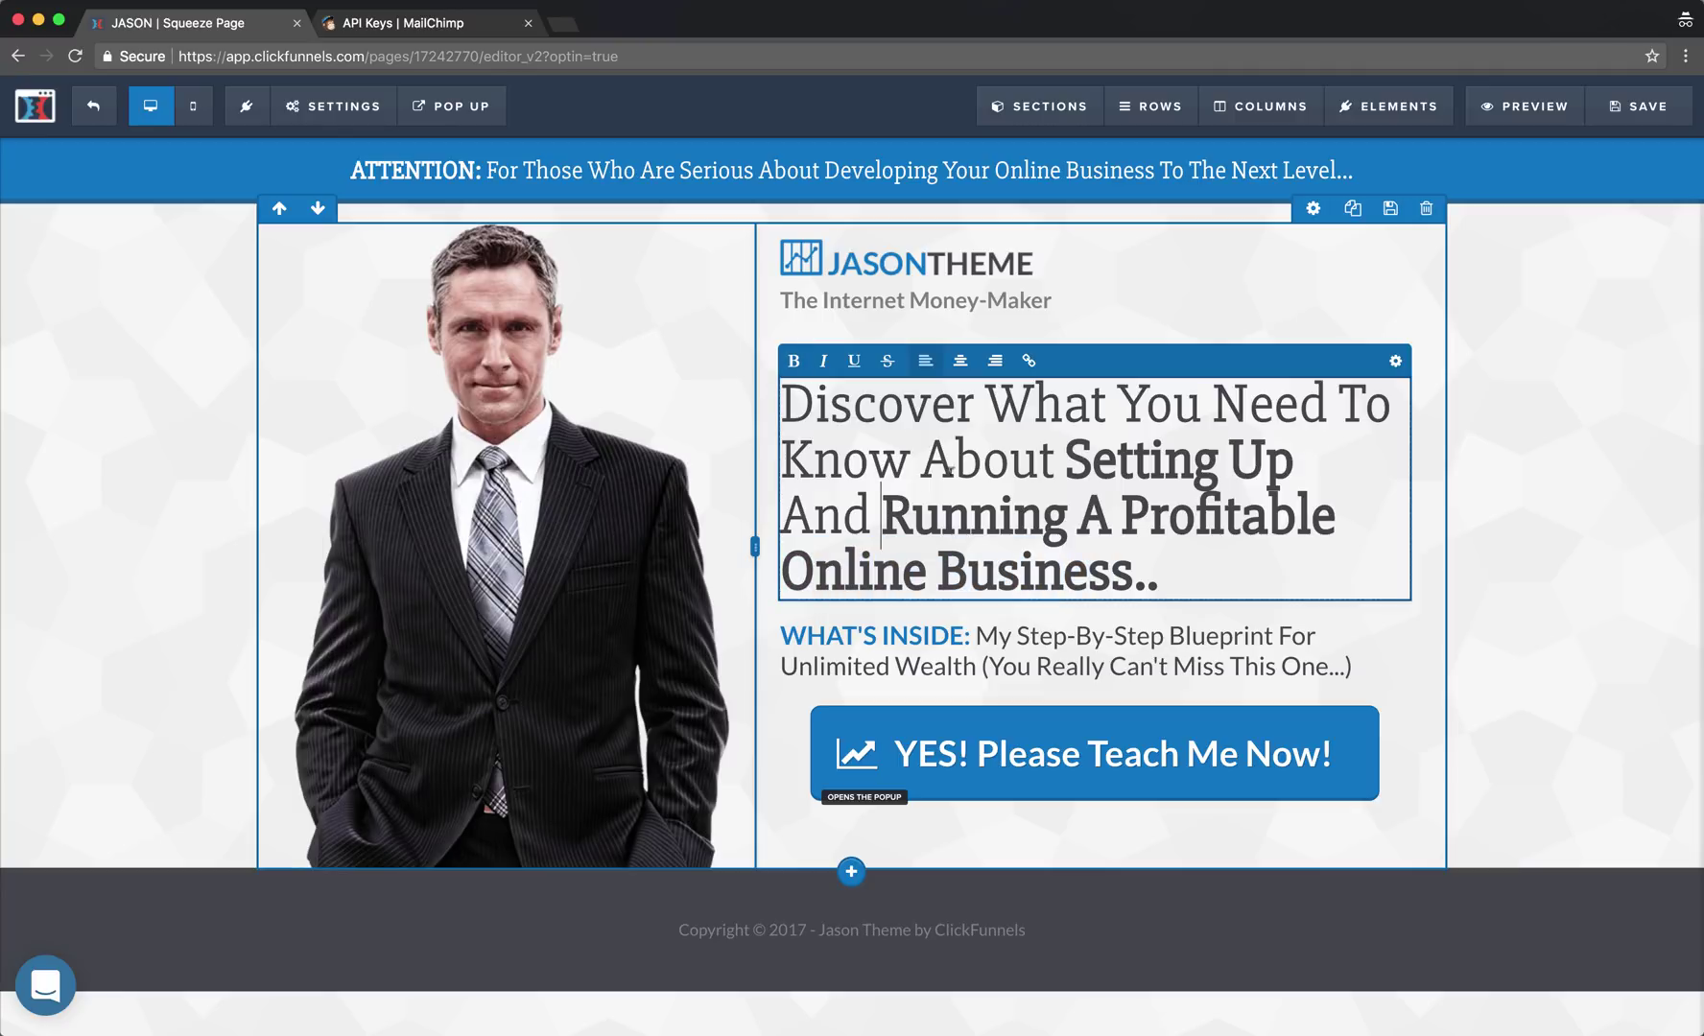
drag(1134, 576, 786, 573)
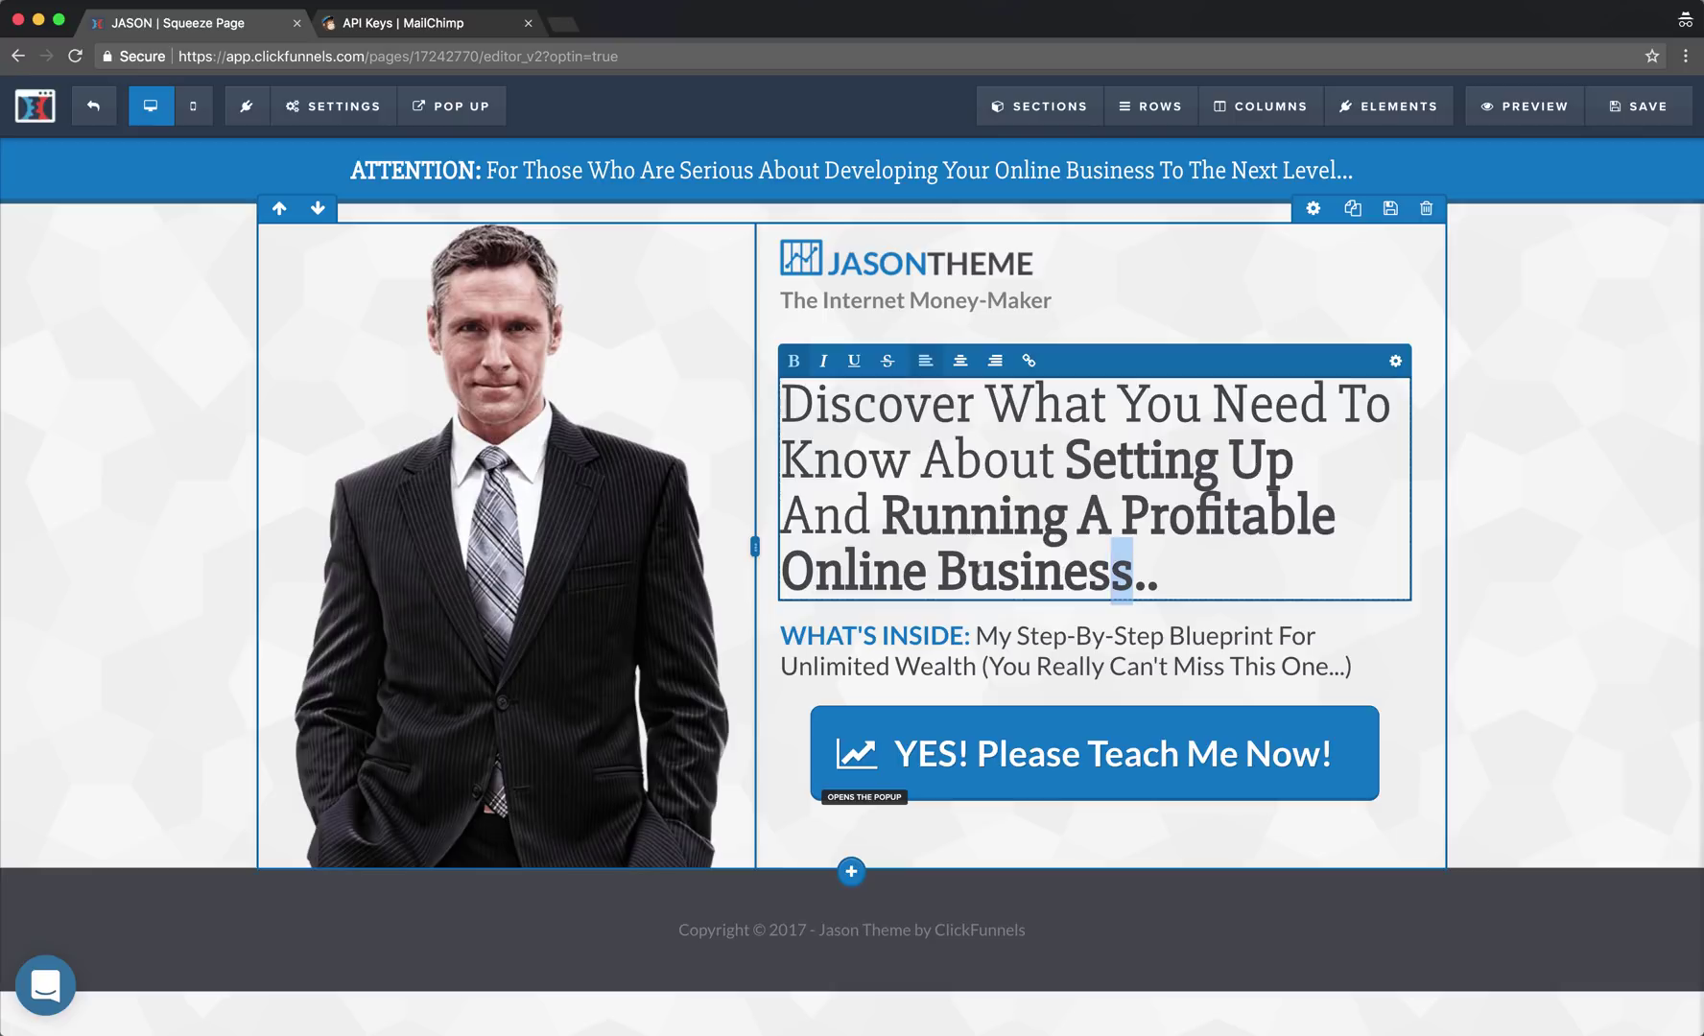
text(Adwo)
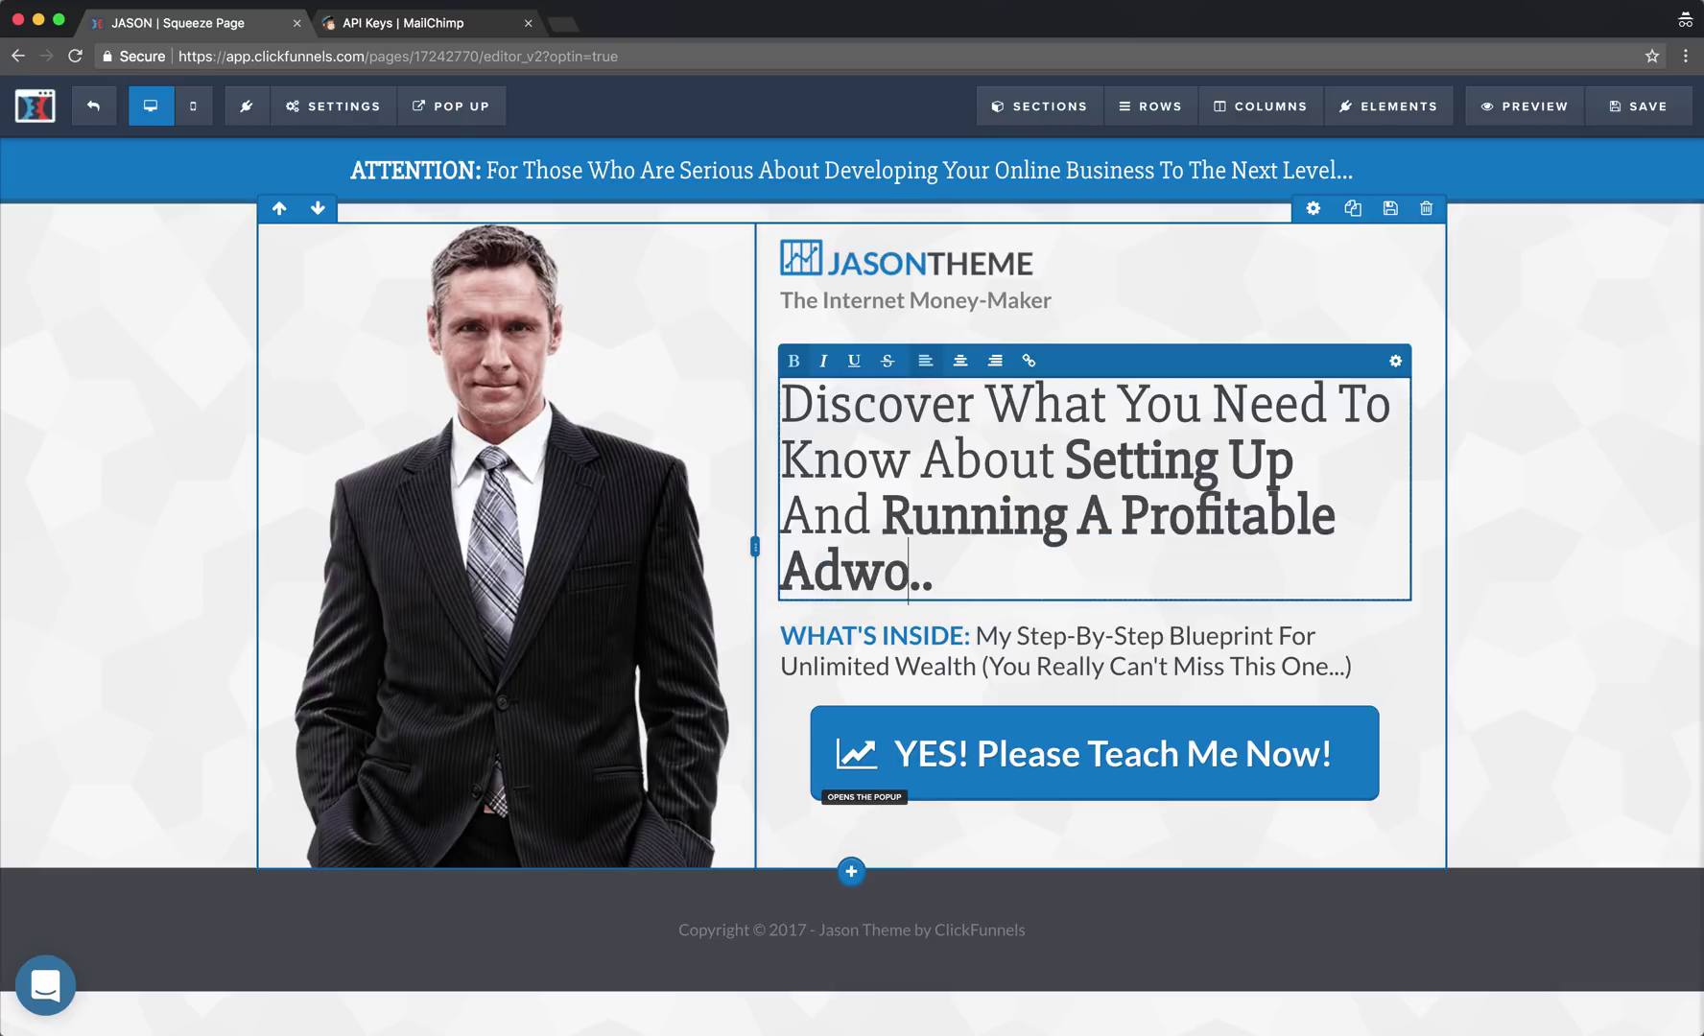
text(rds Account)
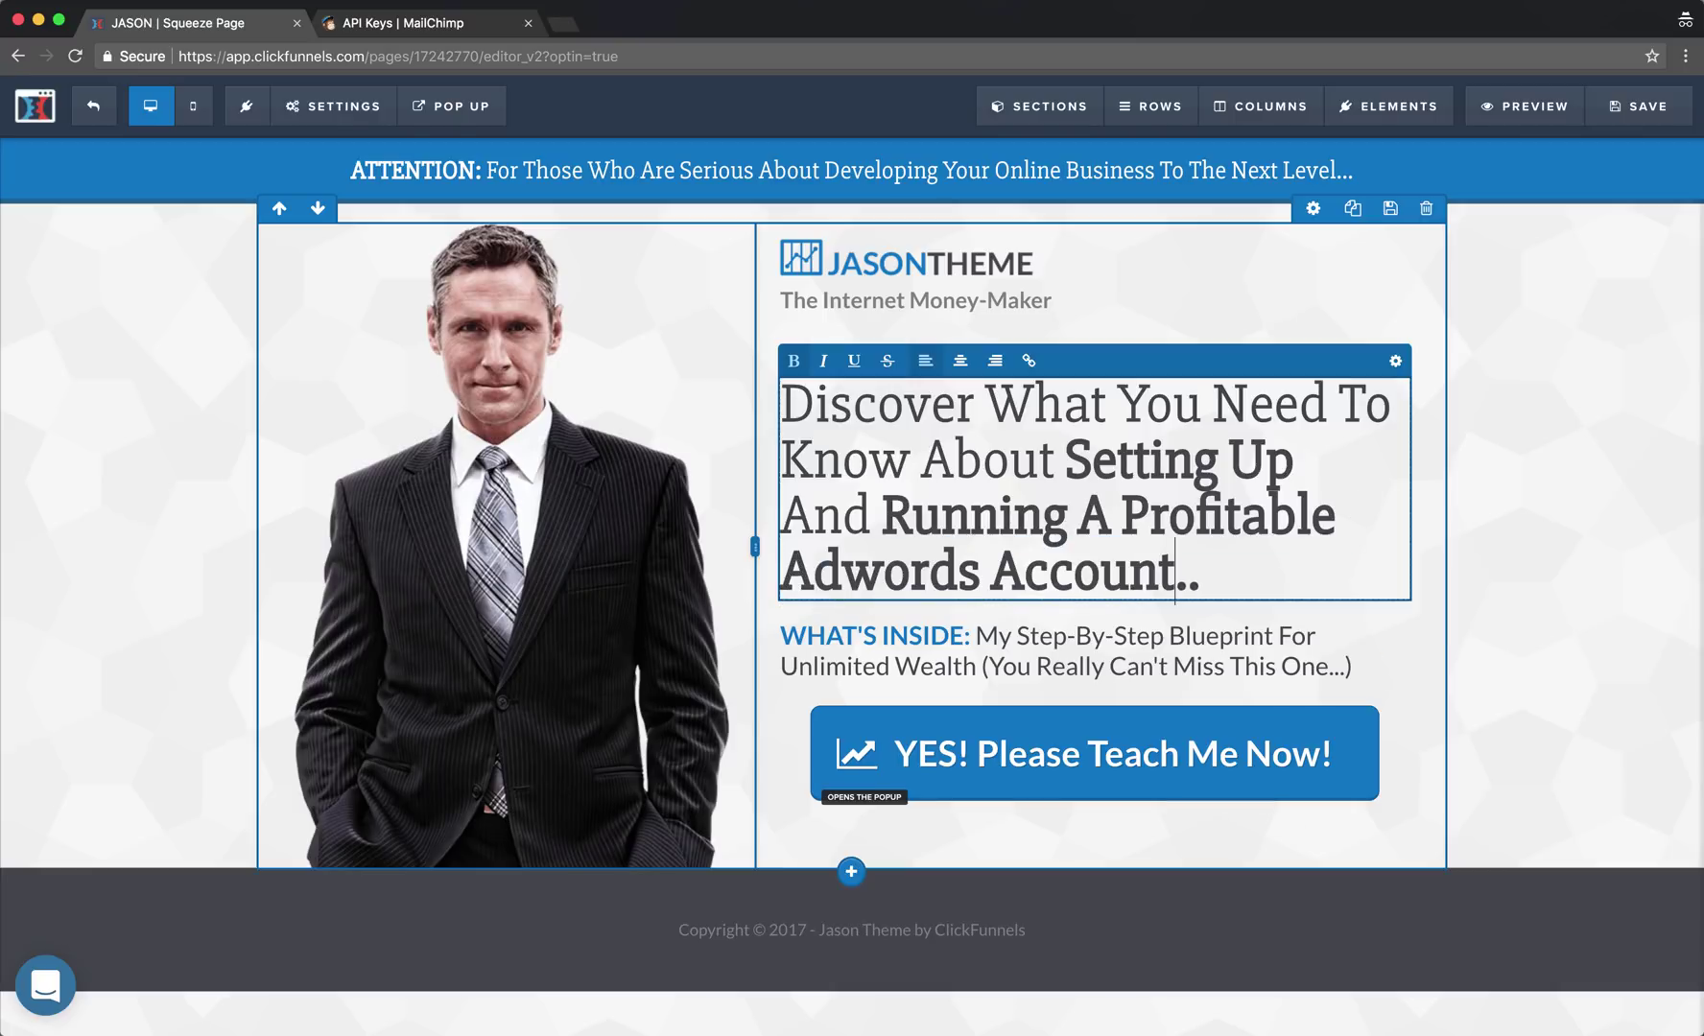
click(986, 665)
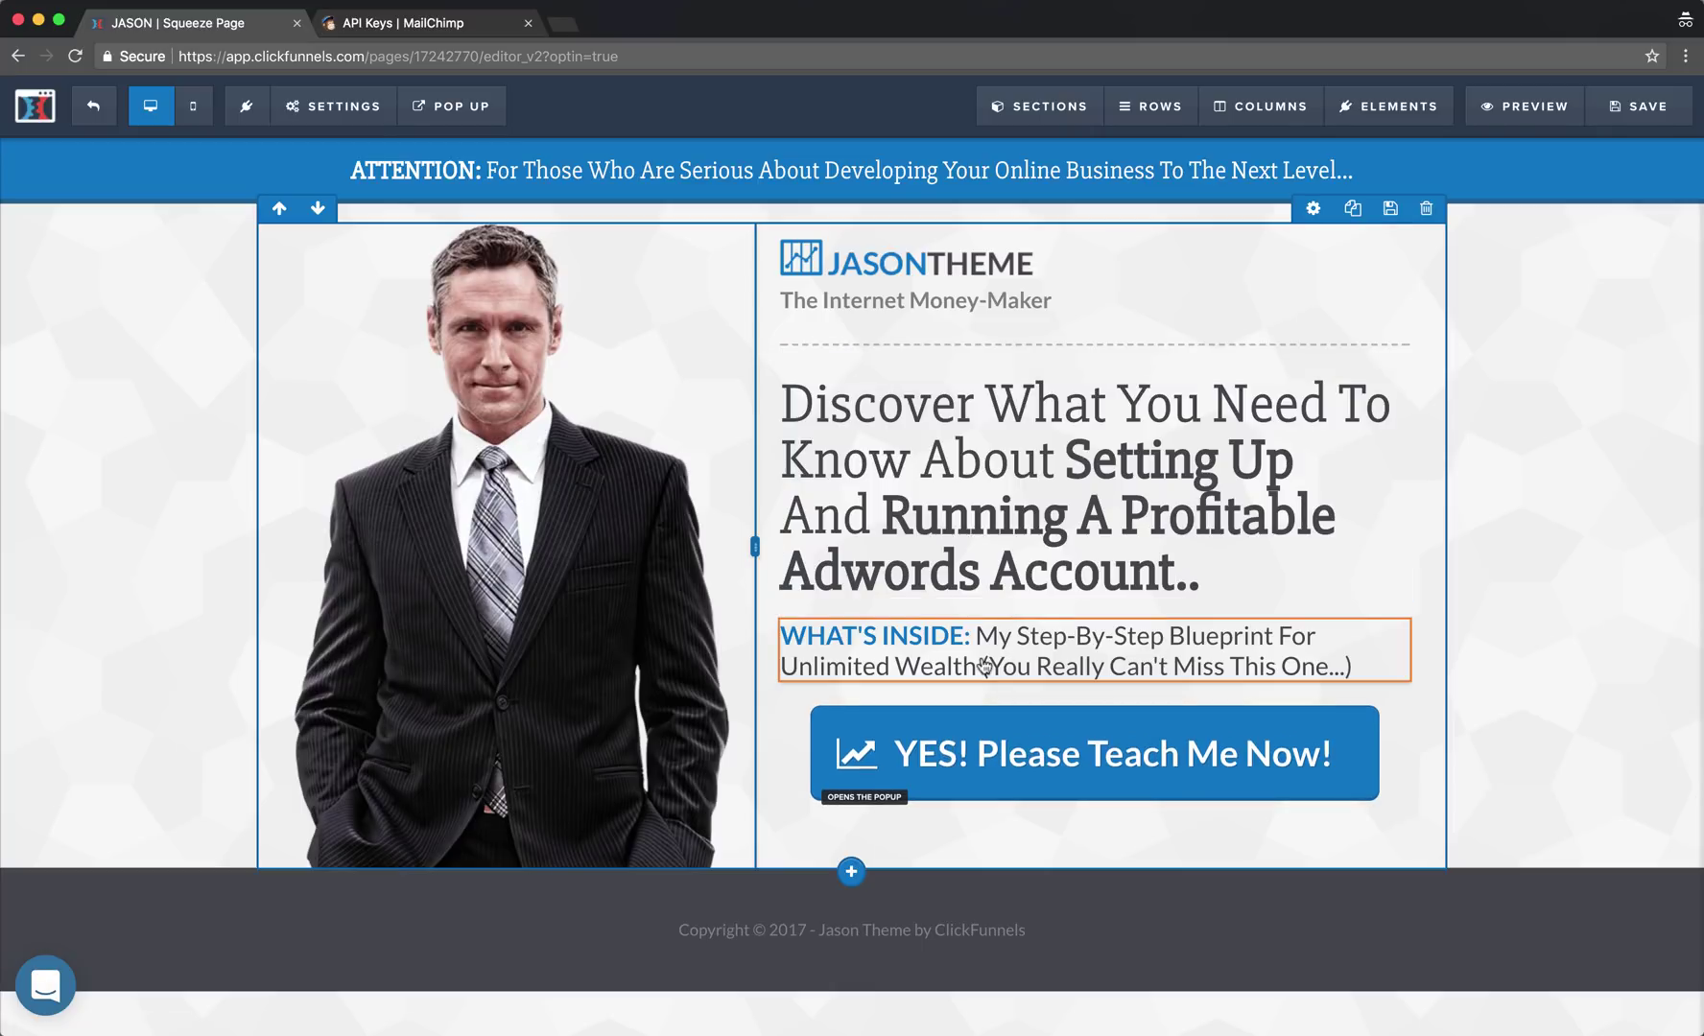
Step: Reword the WHAT'S INSIDE blurb to 'Profitability On Adwords (Even If You're A Total Beginner)'
click(977, 668)
drag(976, 666, 783, 666)
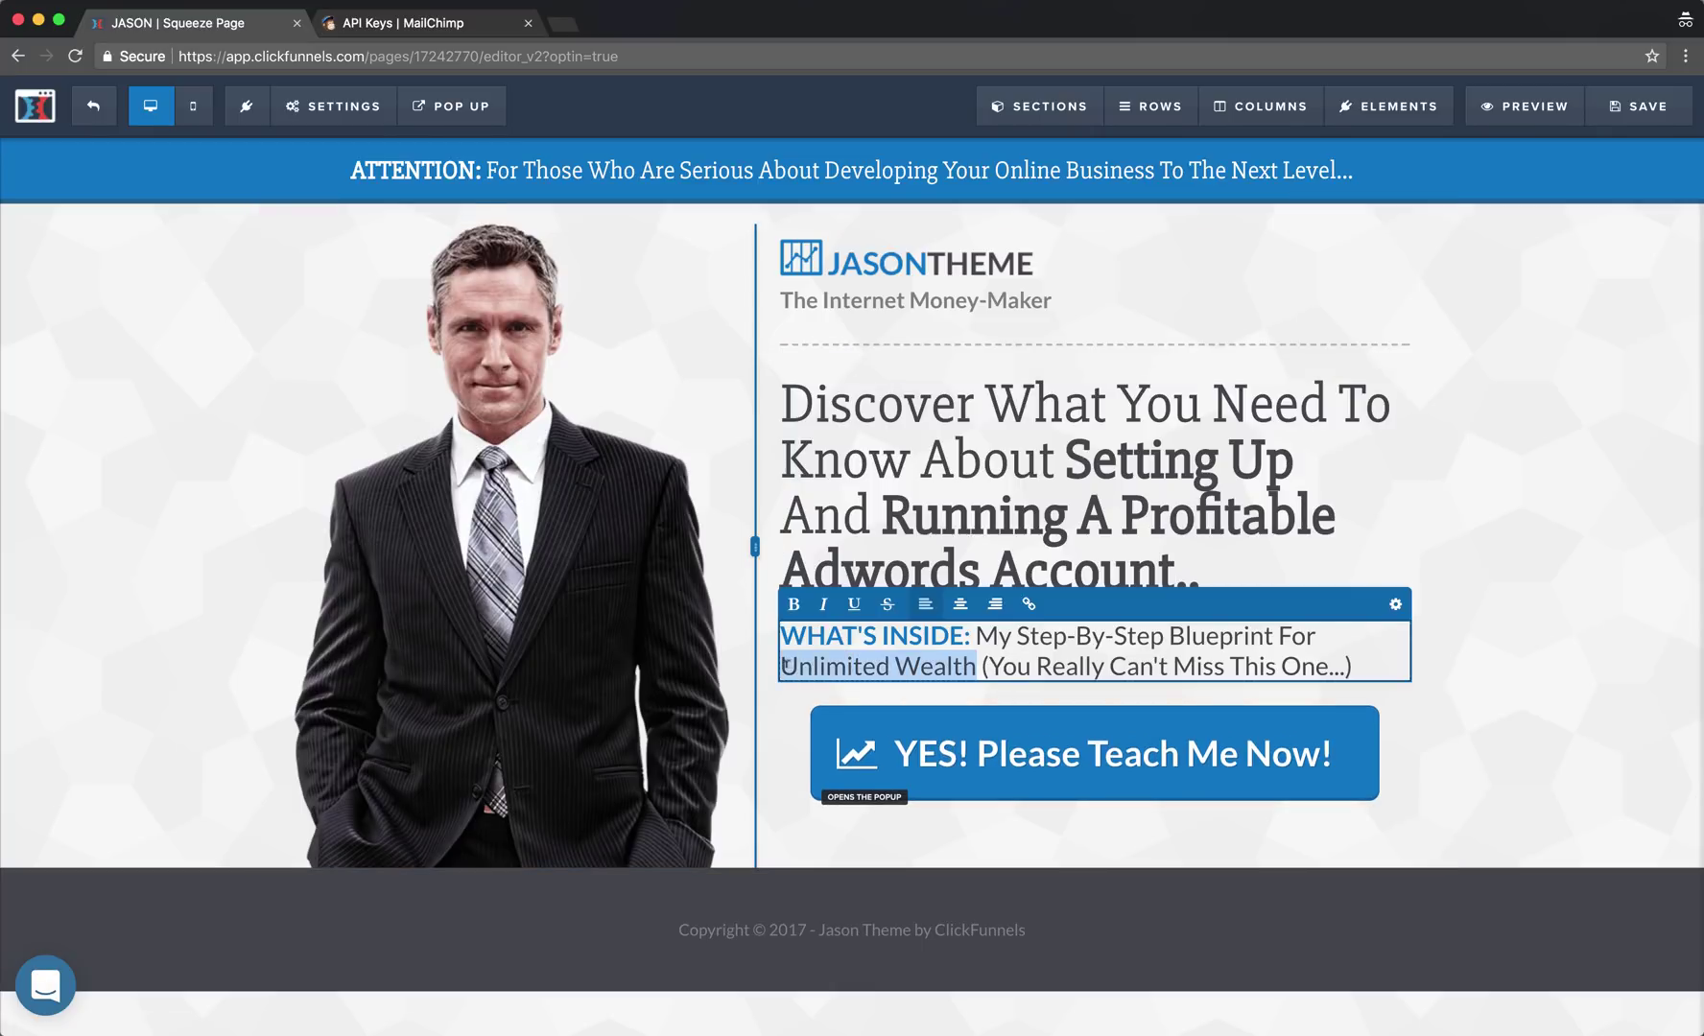
text(Profitab)
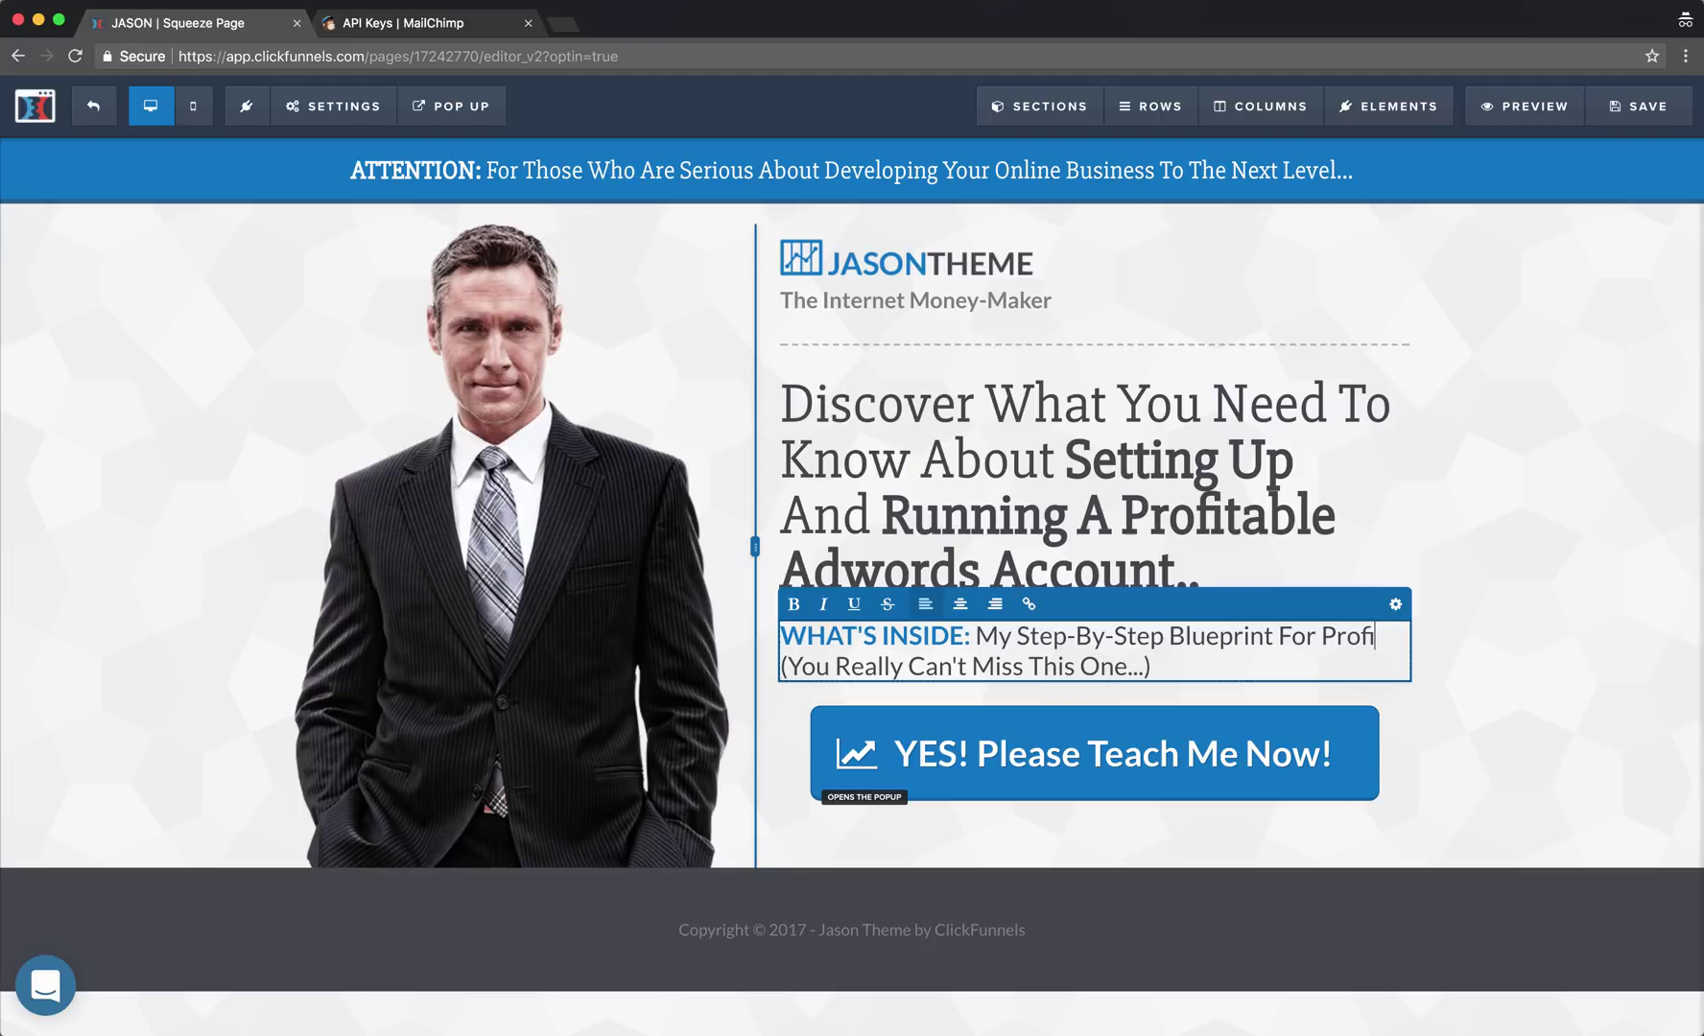
text(ility O)
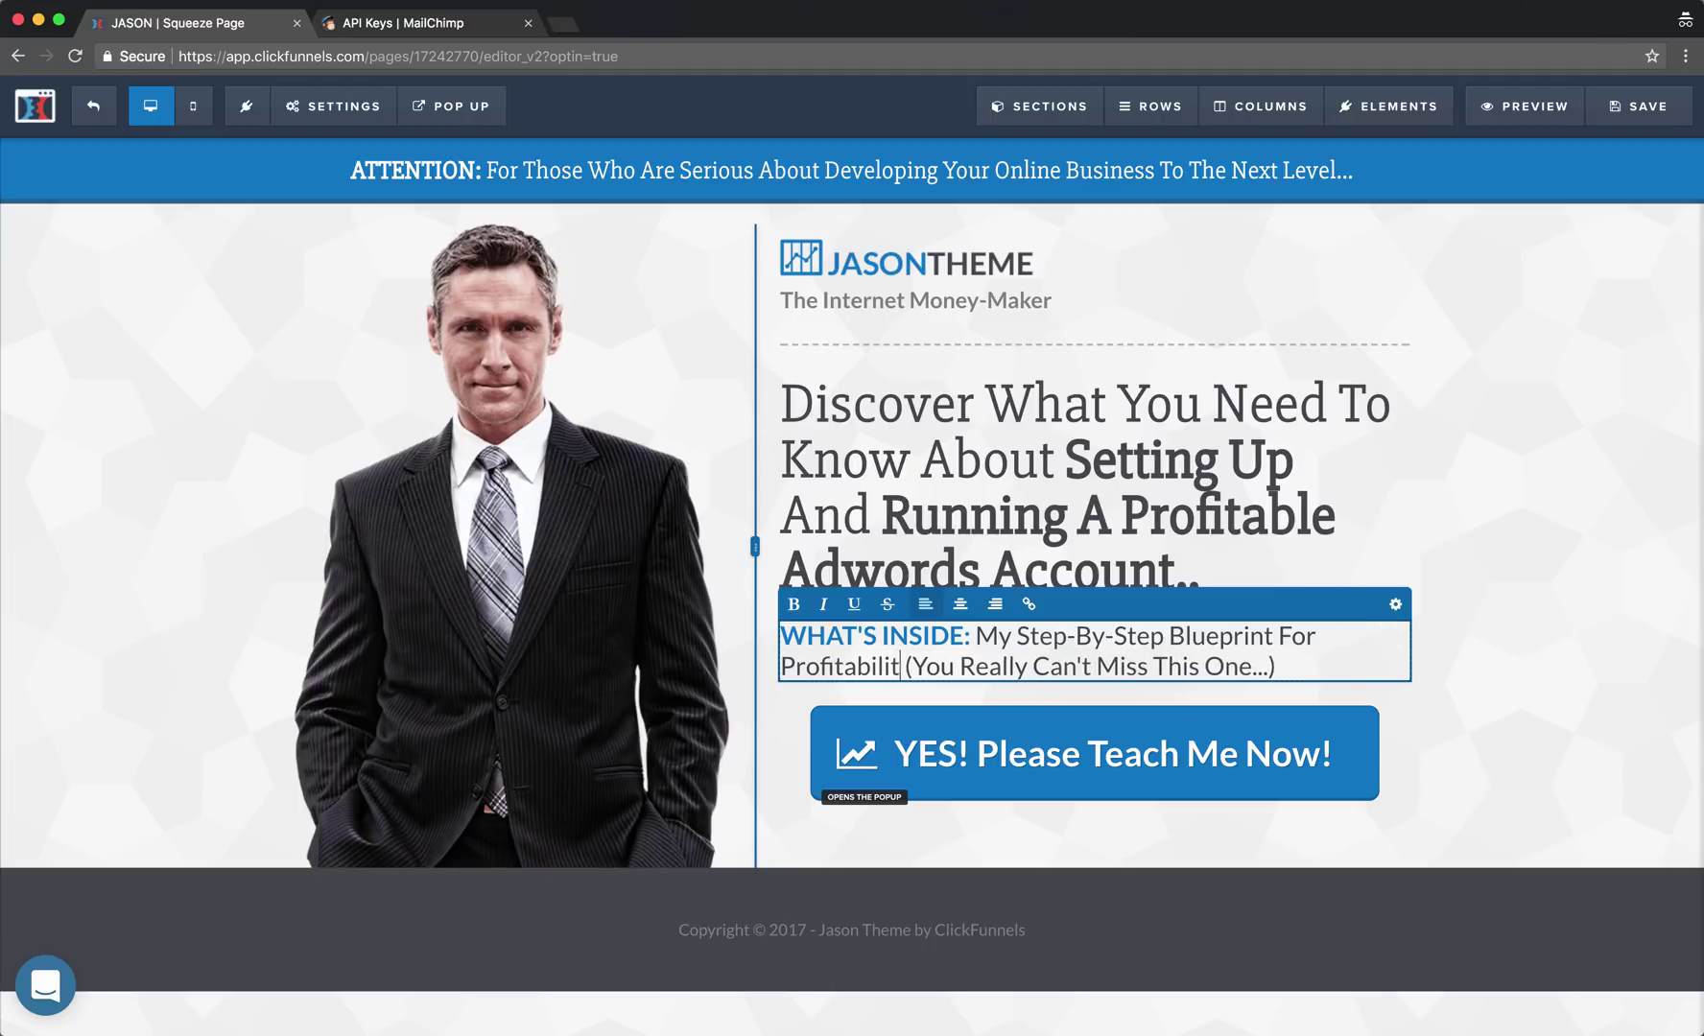
text(n Adwor)
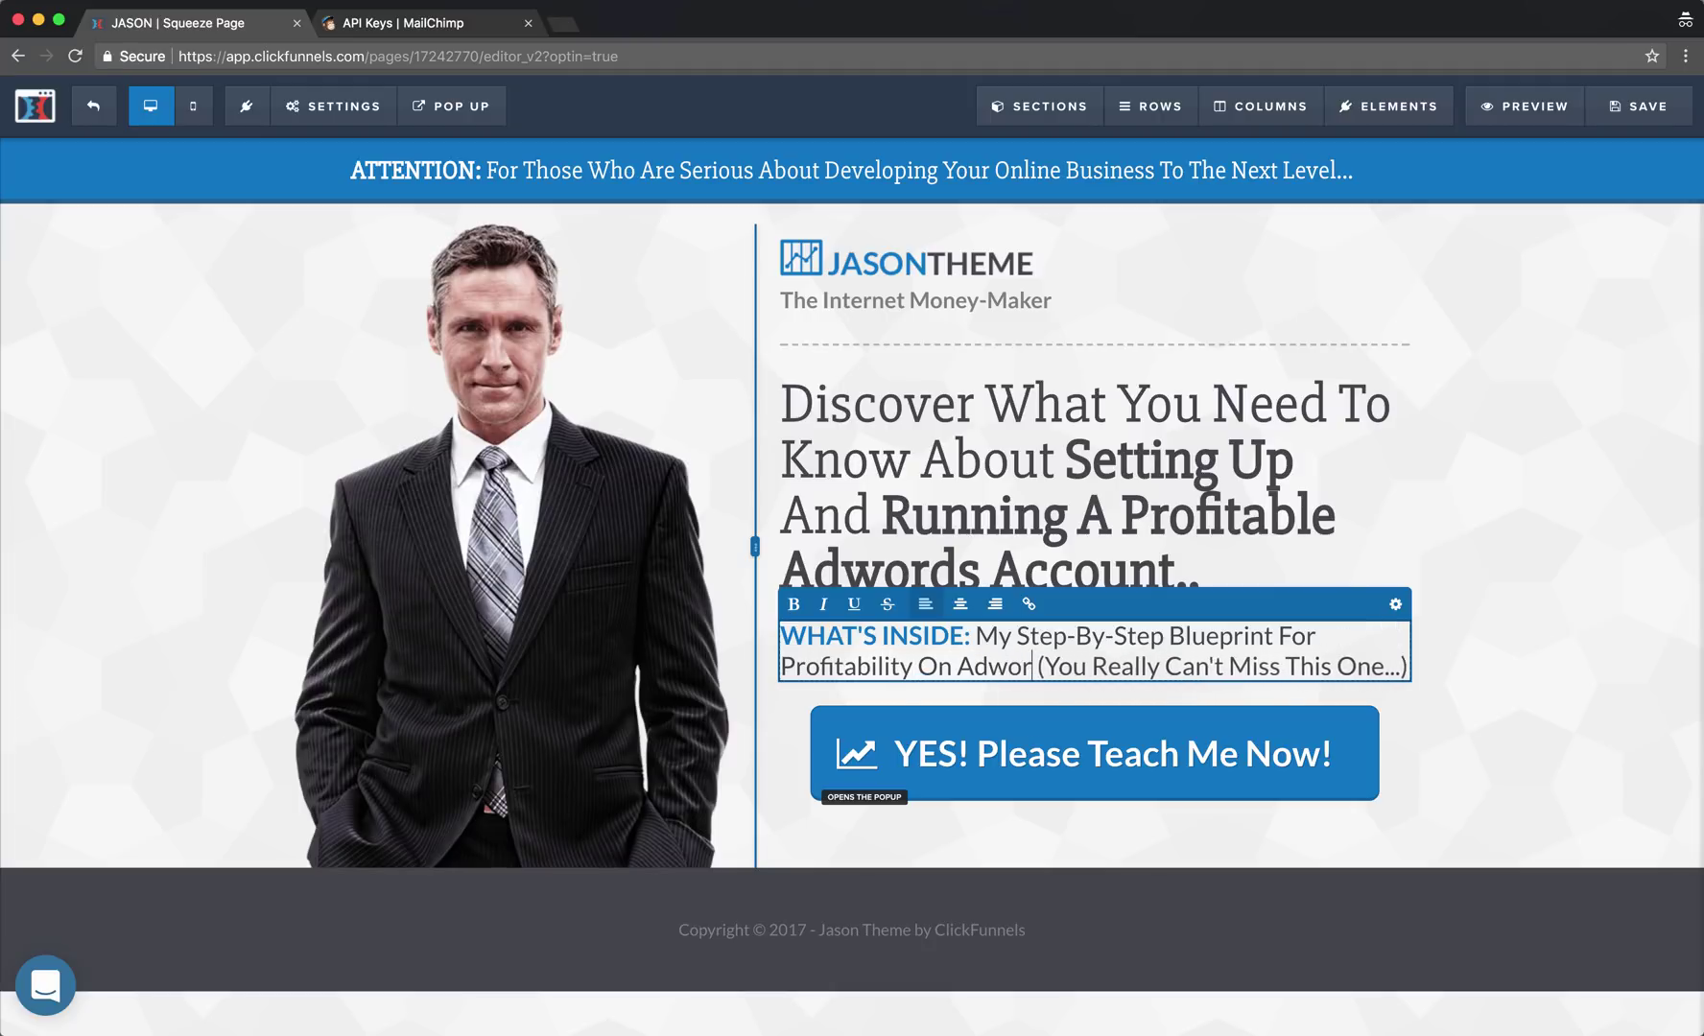
text(ds)
drag(1064, 666, 852, 697)
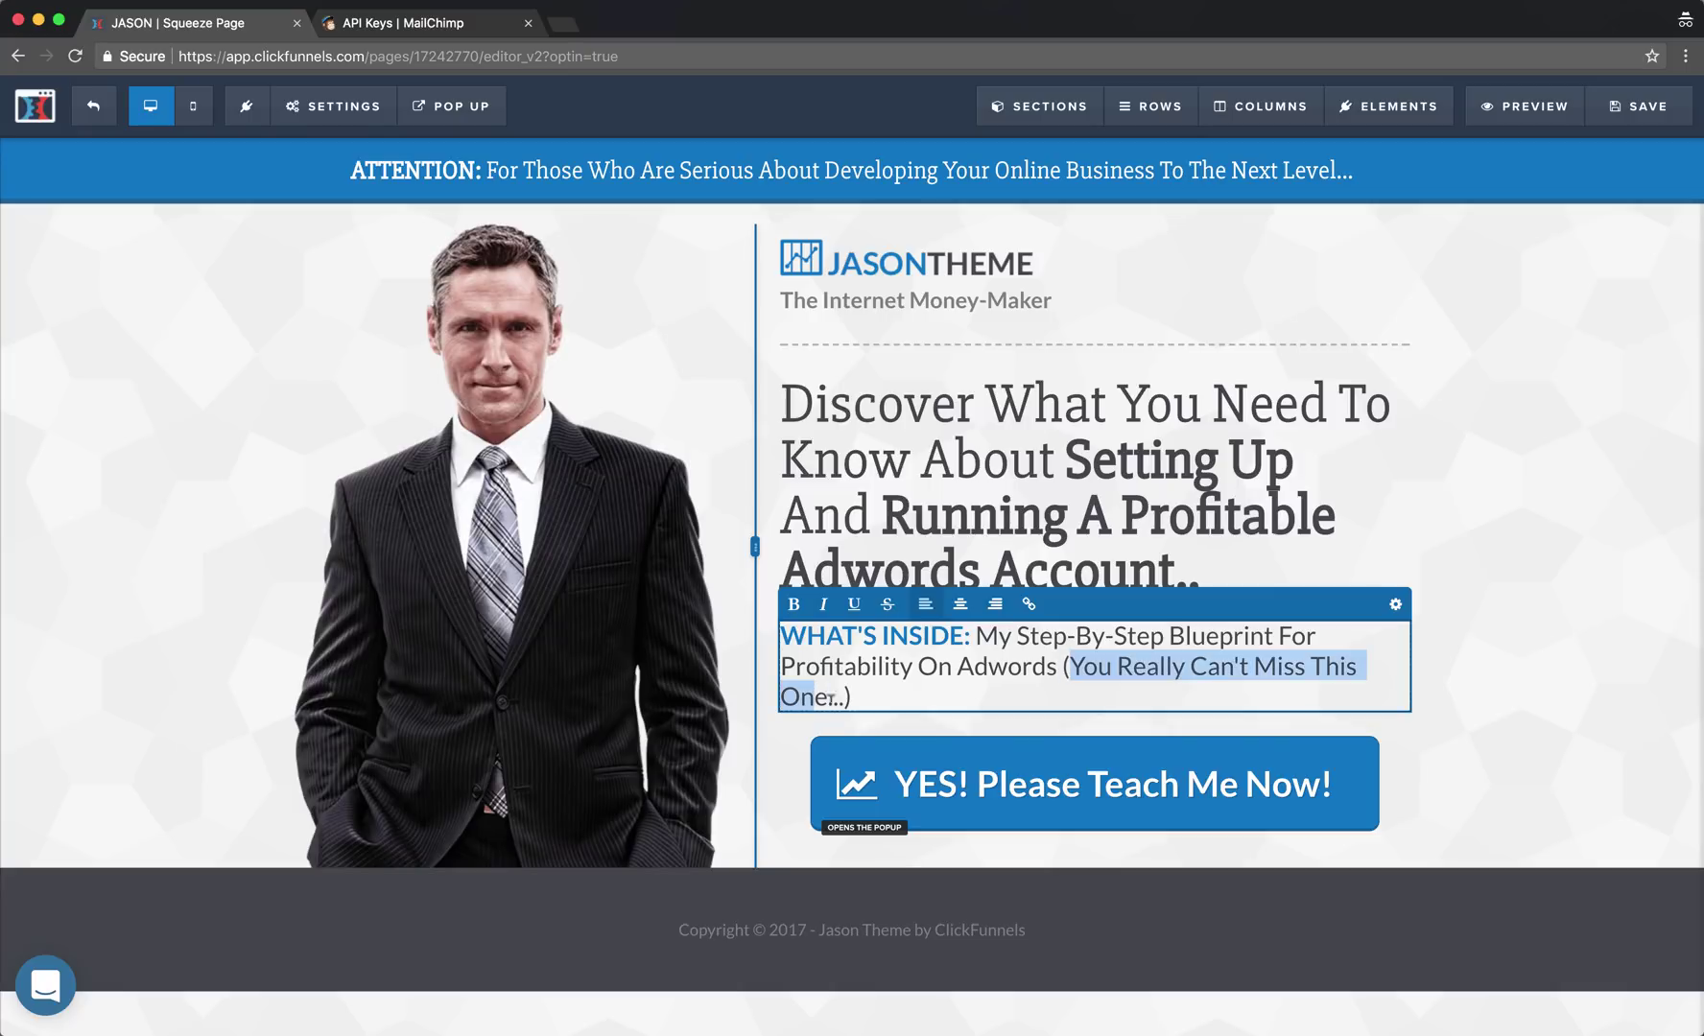
text((Even If You')
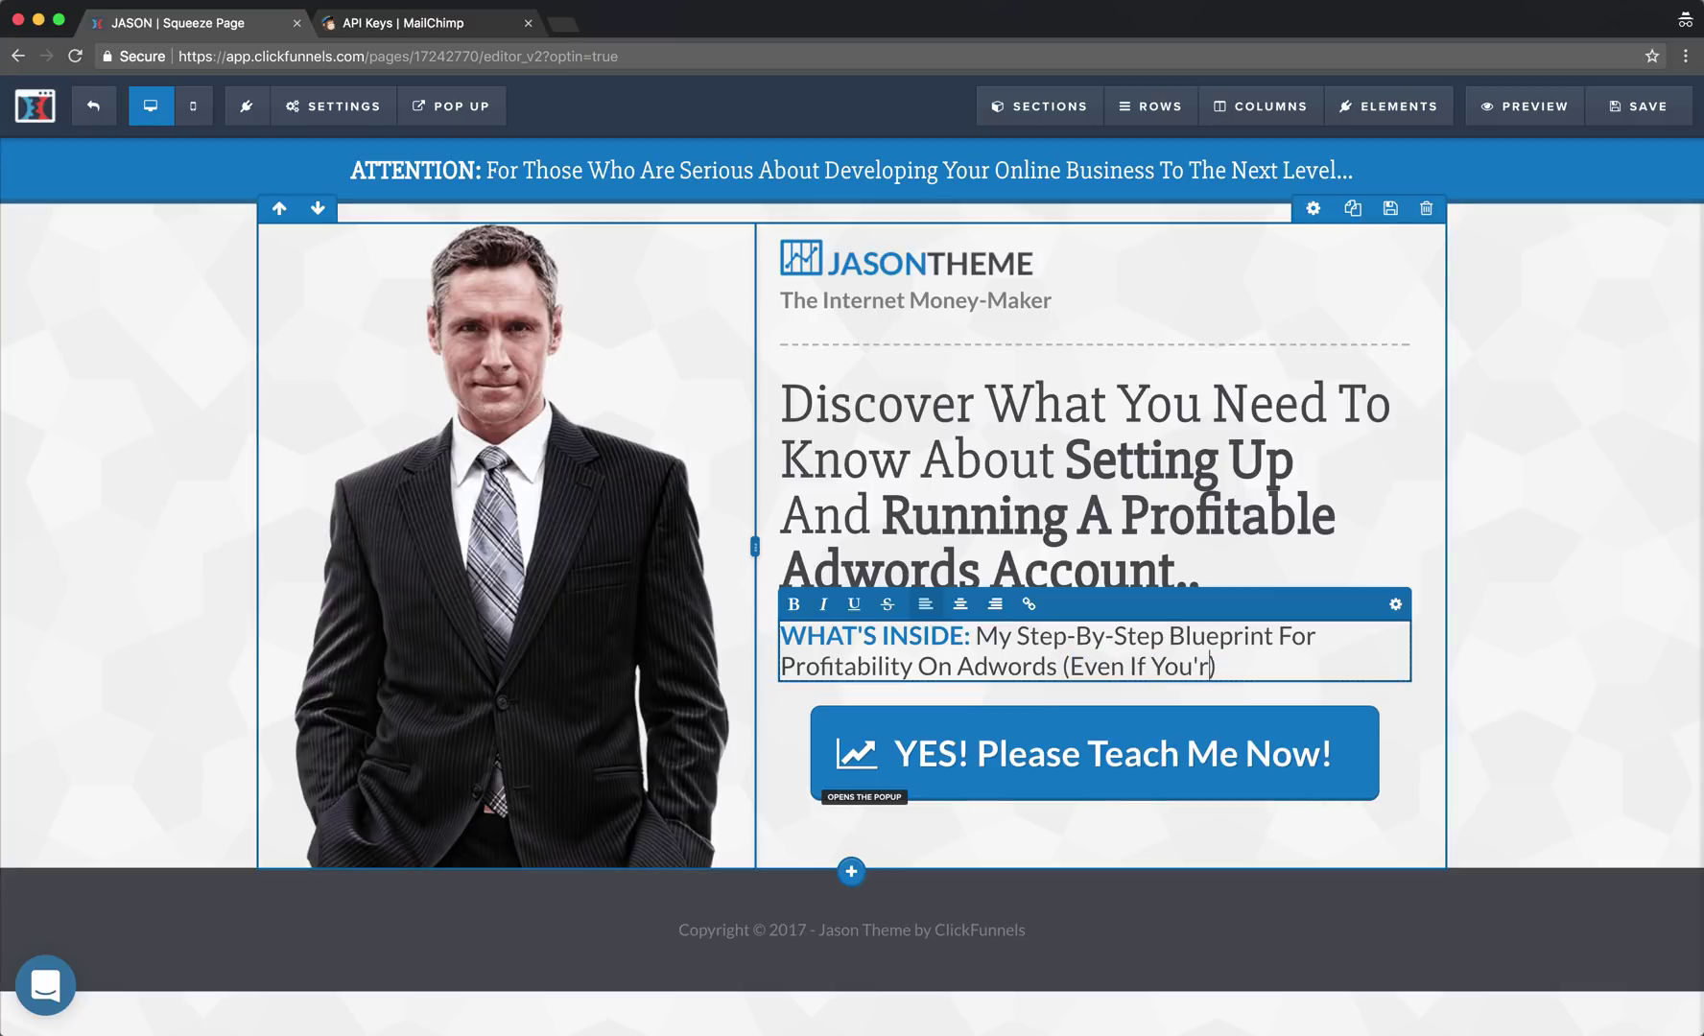
text(re A Total )
text(Beginner)
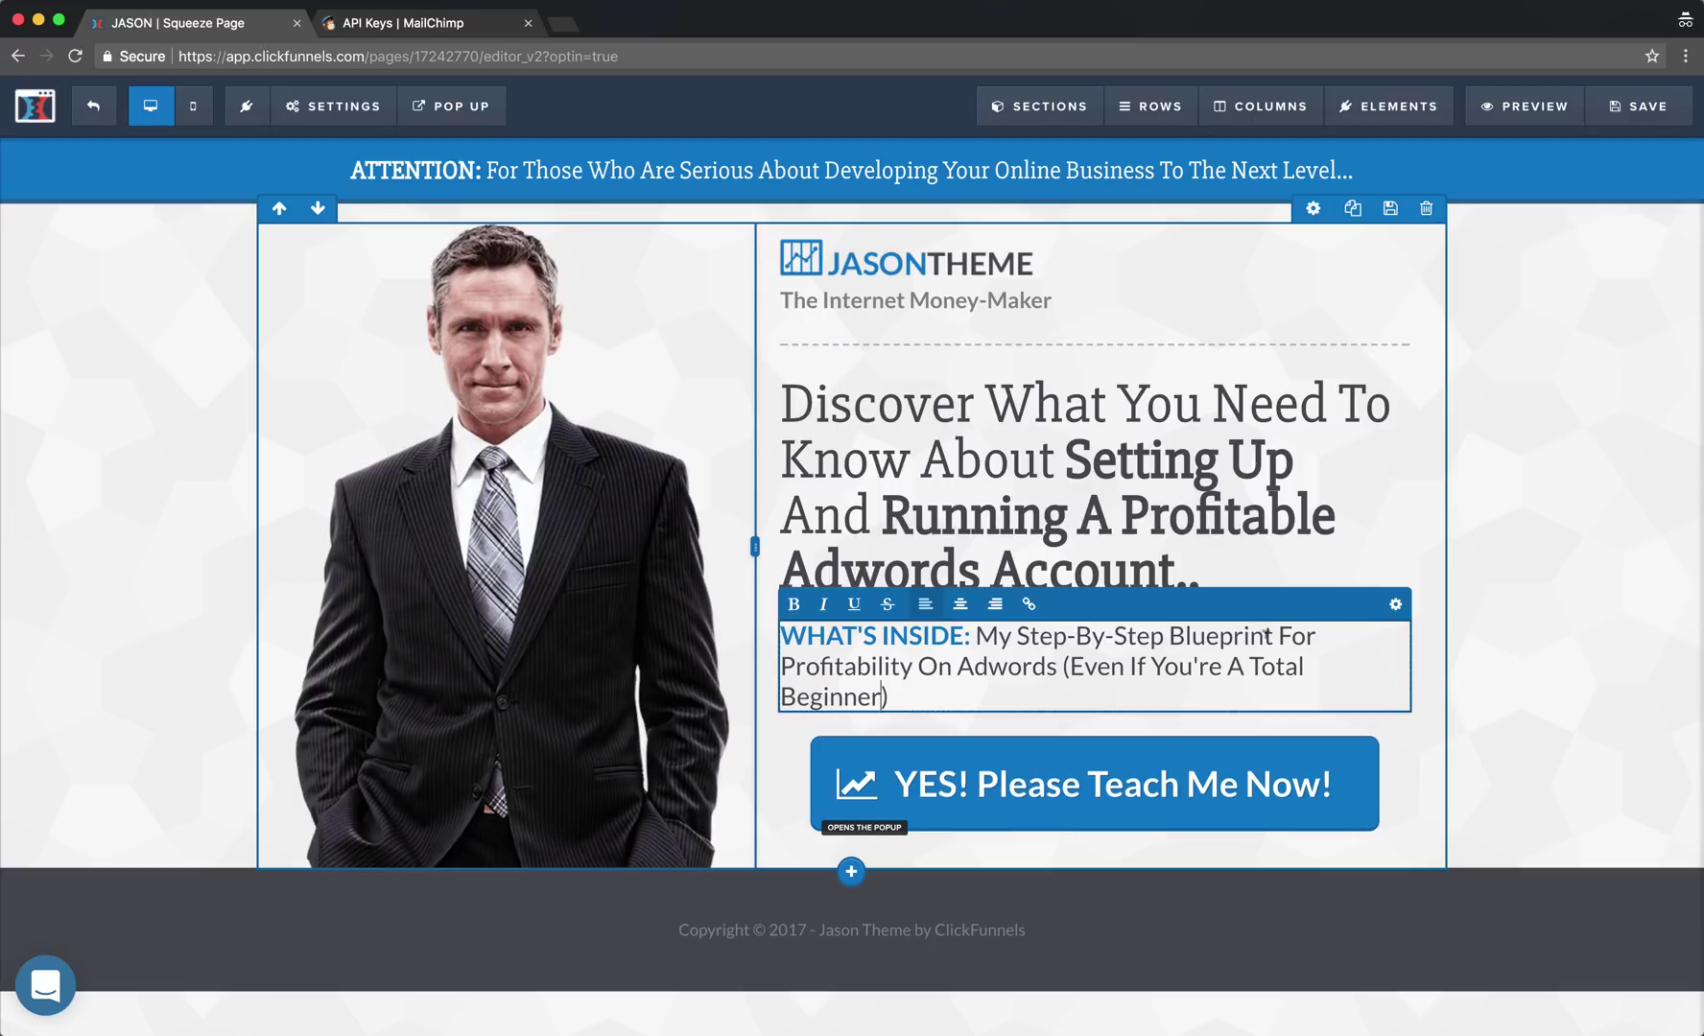
click(1591, 552)
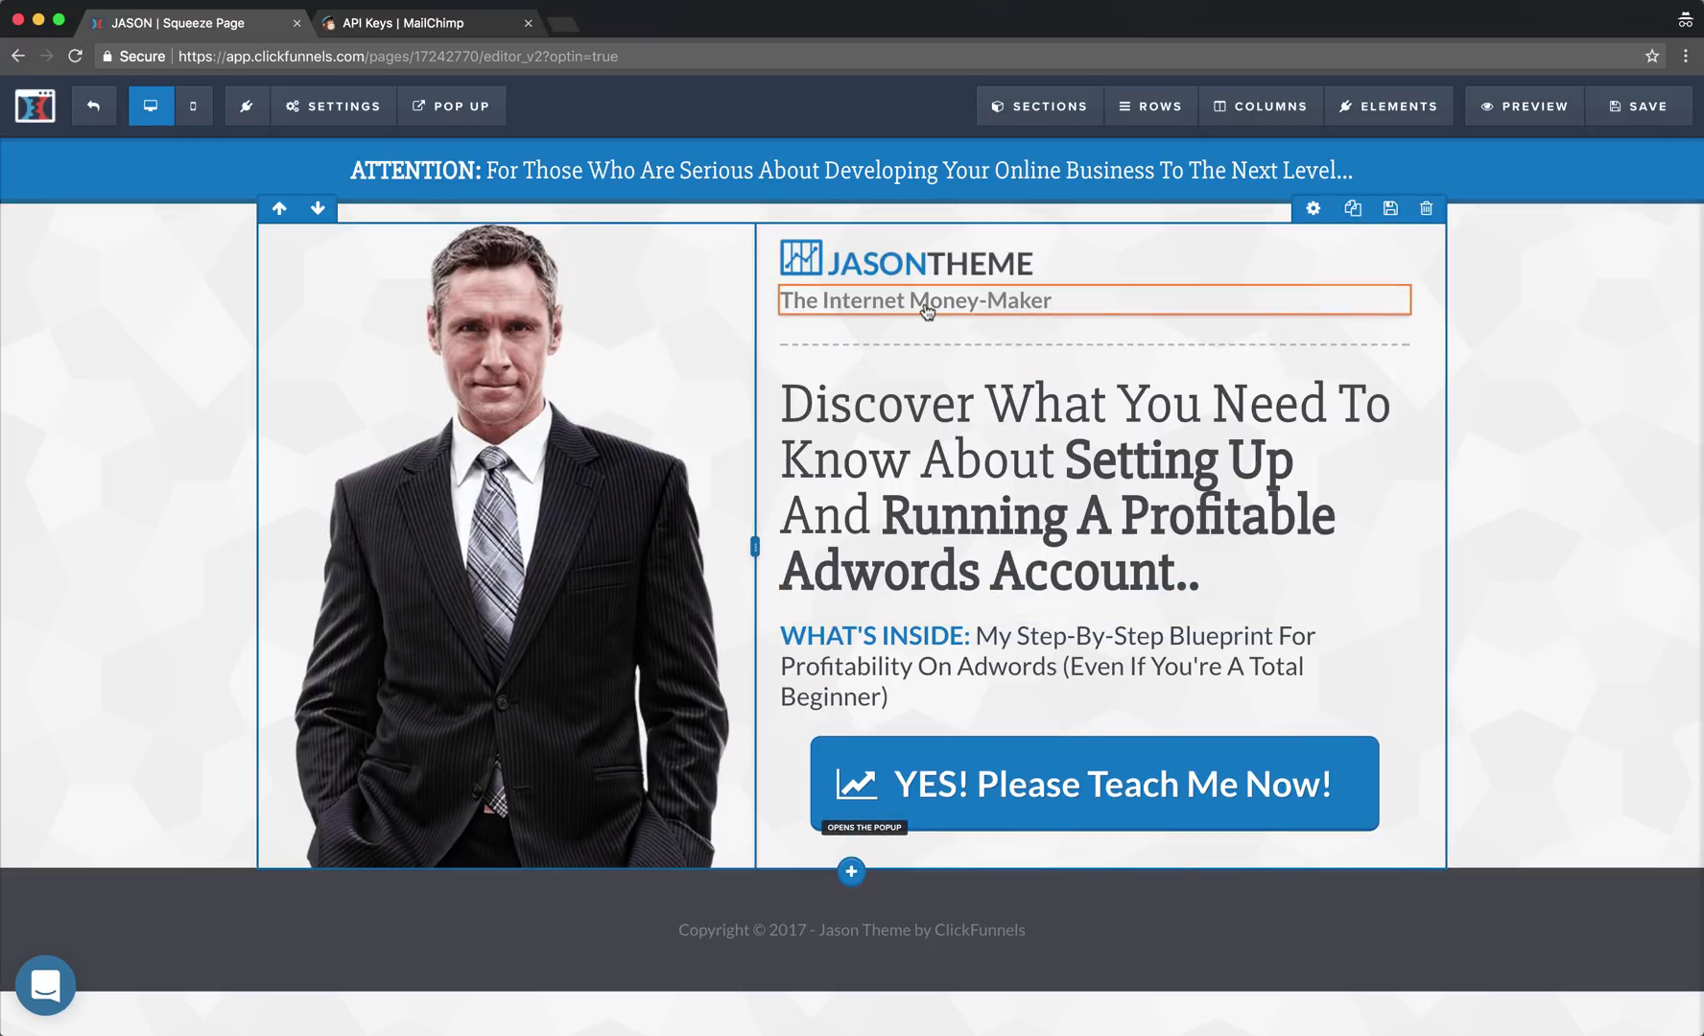
Step: Replace 'Internet Money-Maker' in The Internet Money-Maker tagline
click(928, 308)
drag(1052, 299, 819, 300)
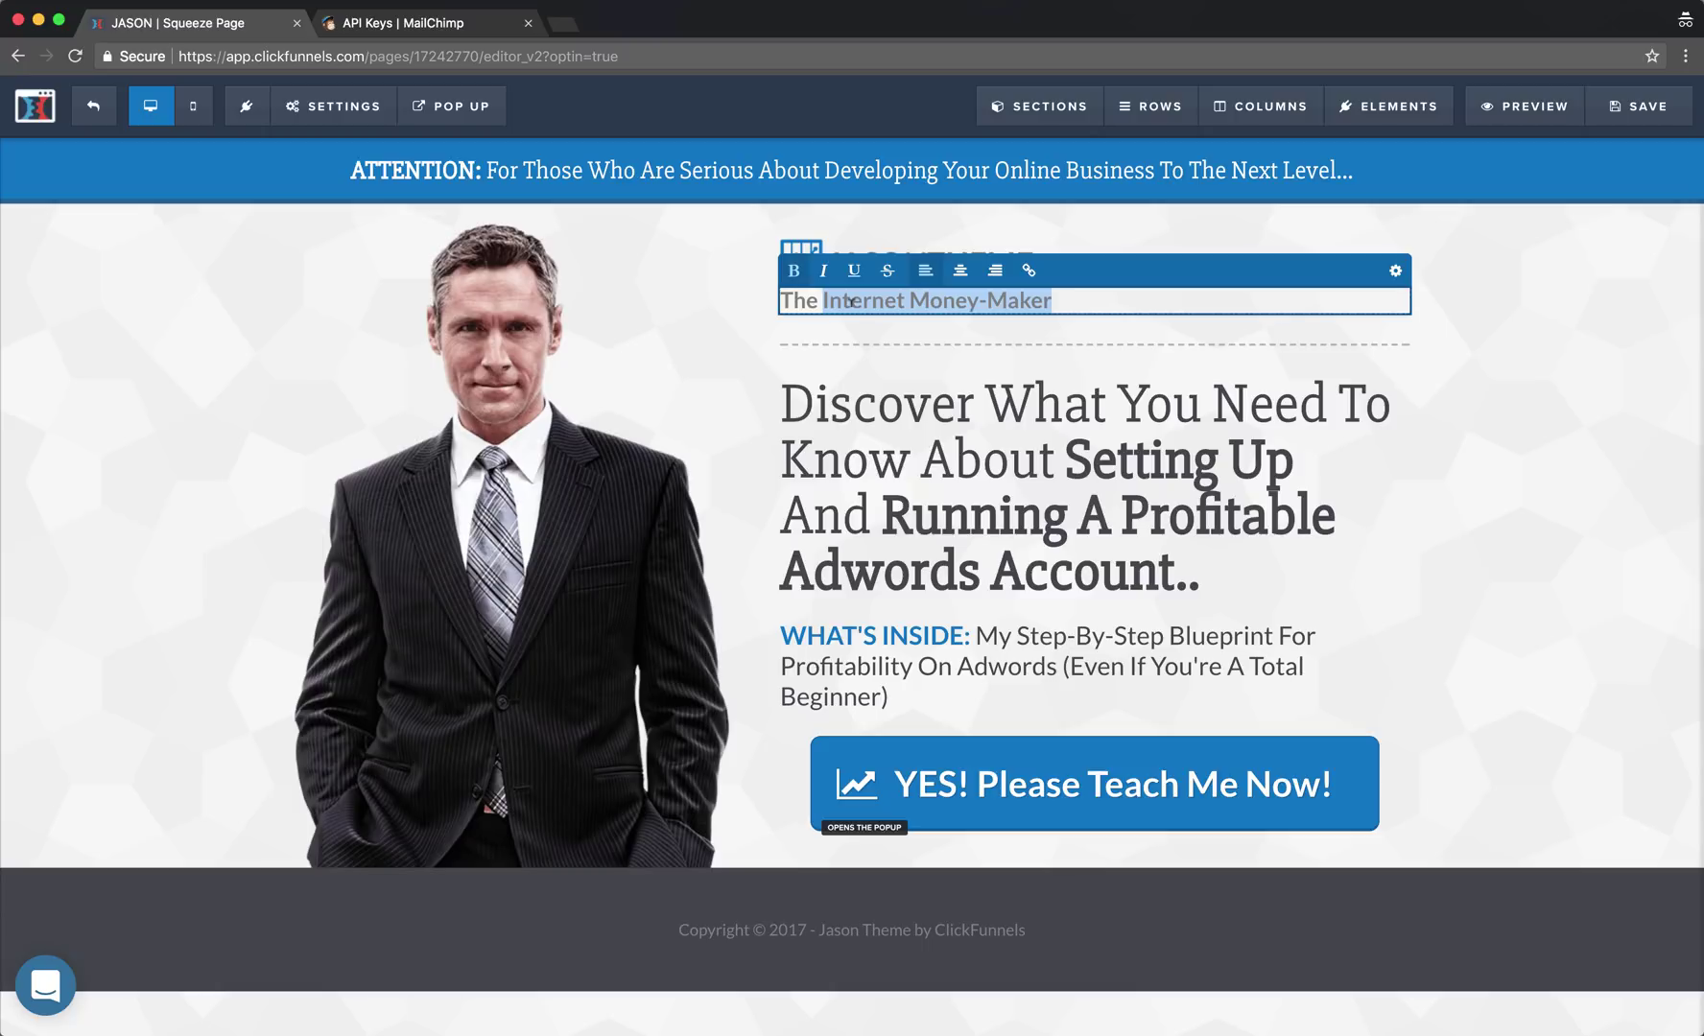
text(Nom)
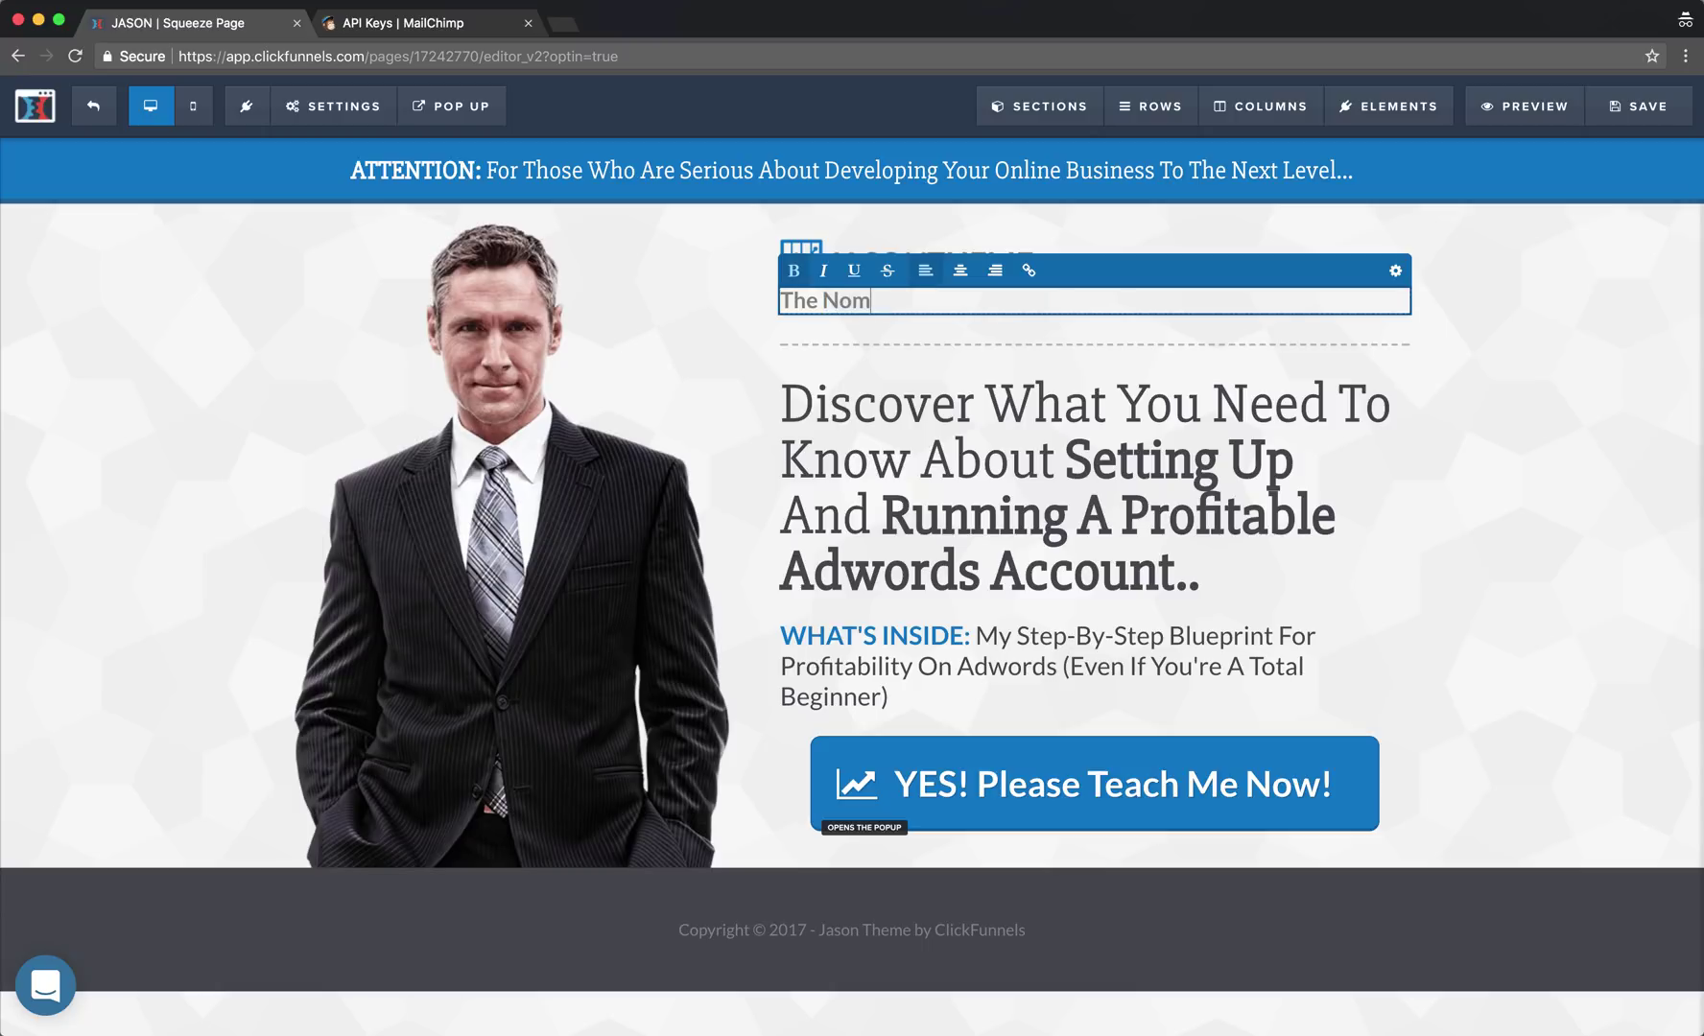
text(ad Brad)
click(1560, 309)
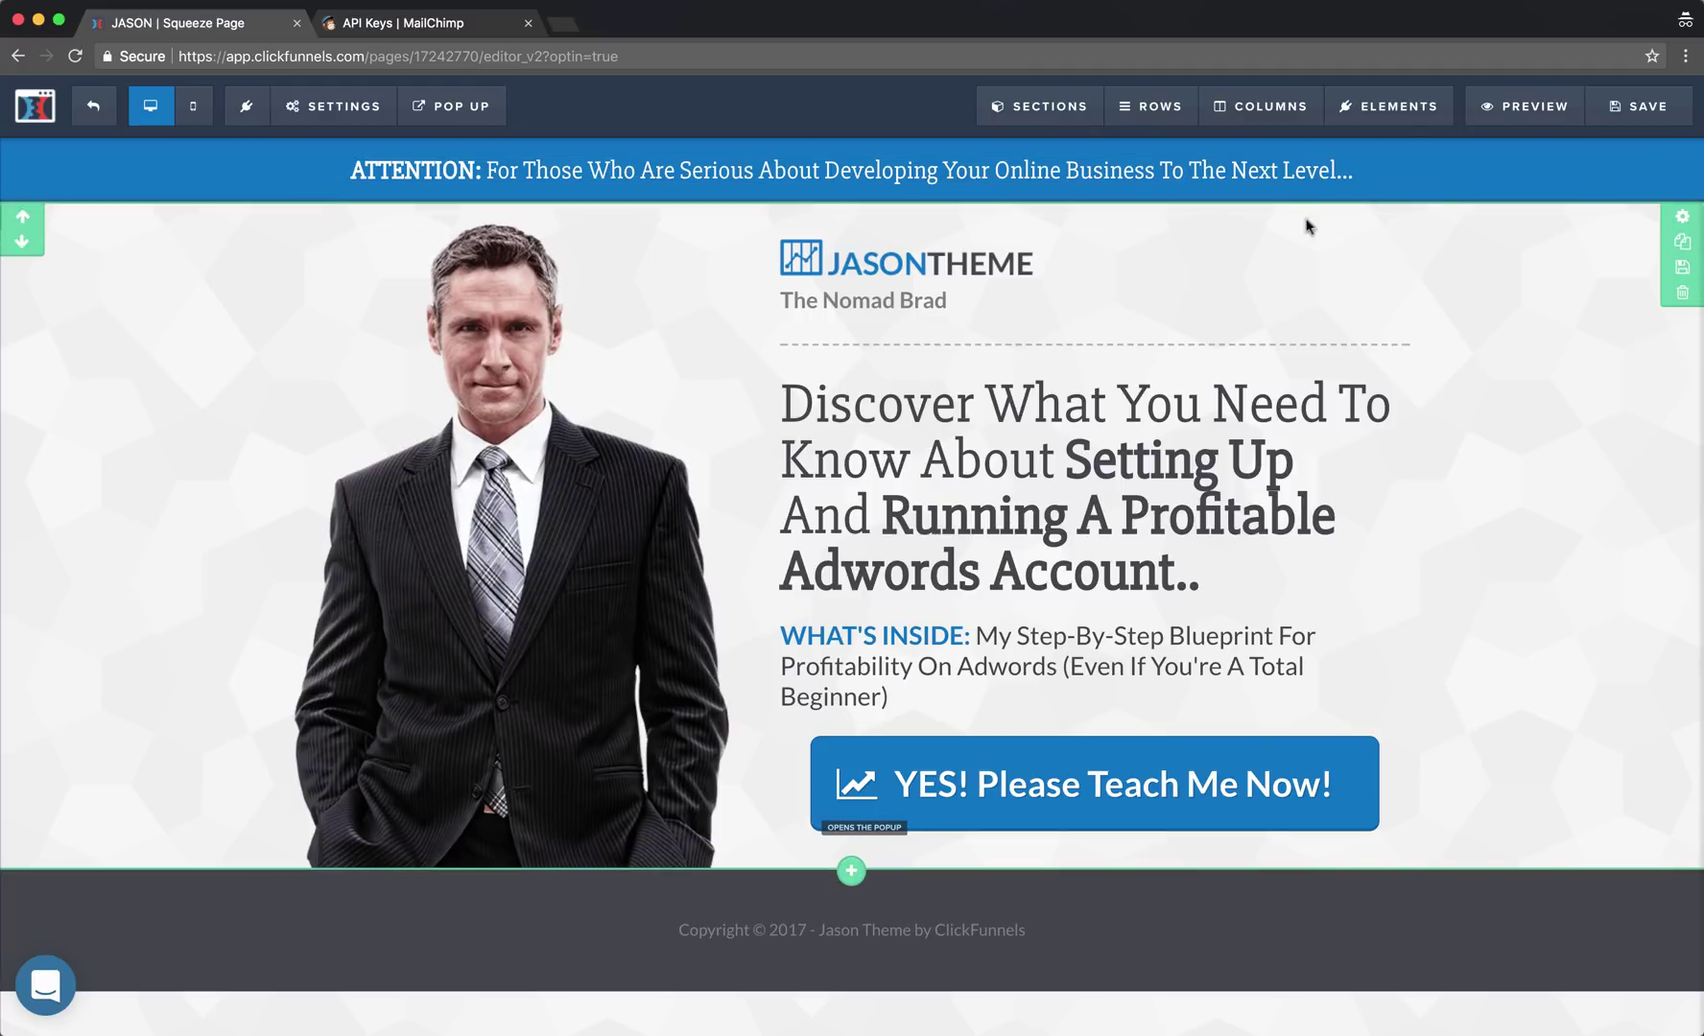
Step: Make the attention bar read 'Serious About Growing Your Online Business' and select the footer credit
click(1174, 173)
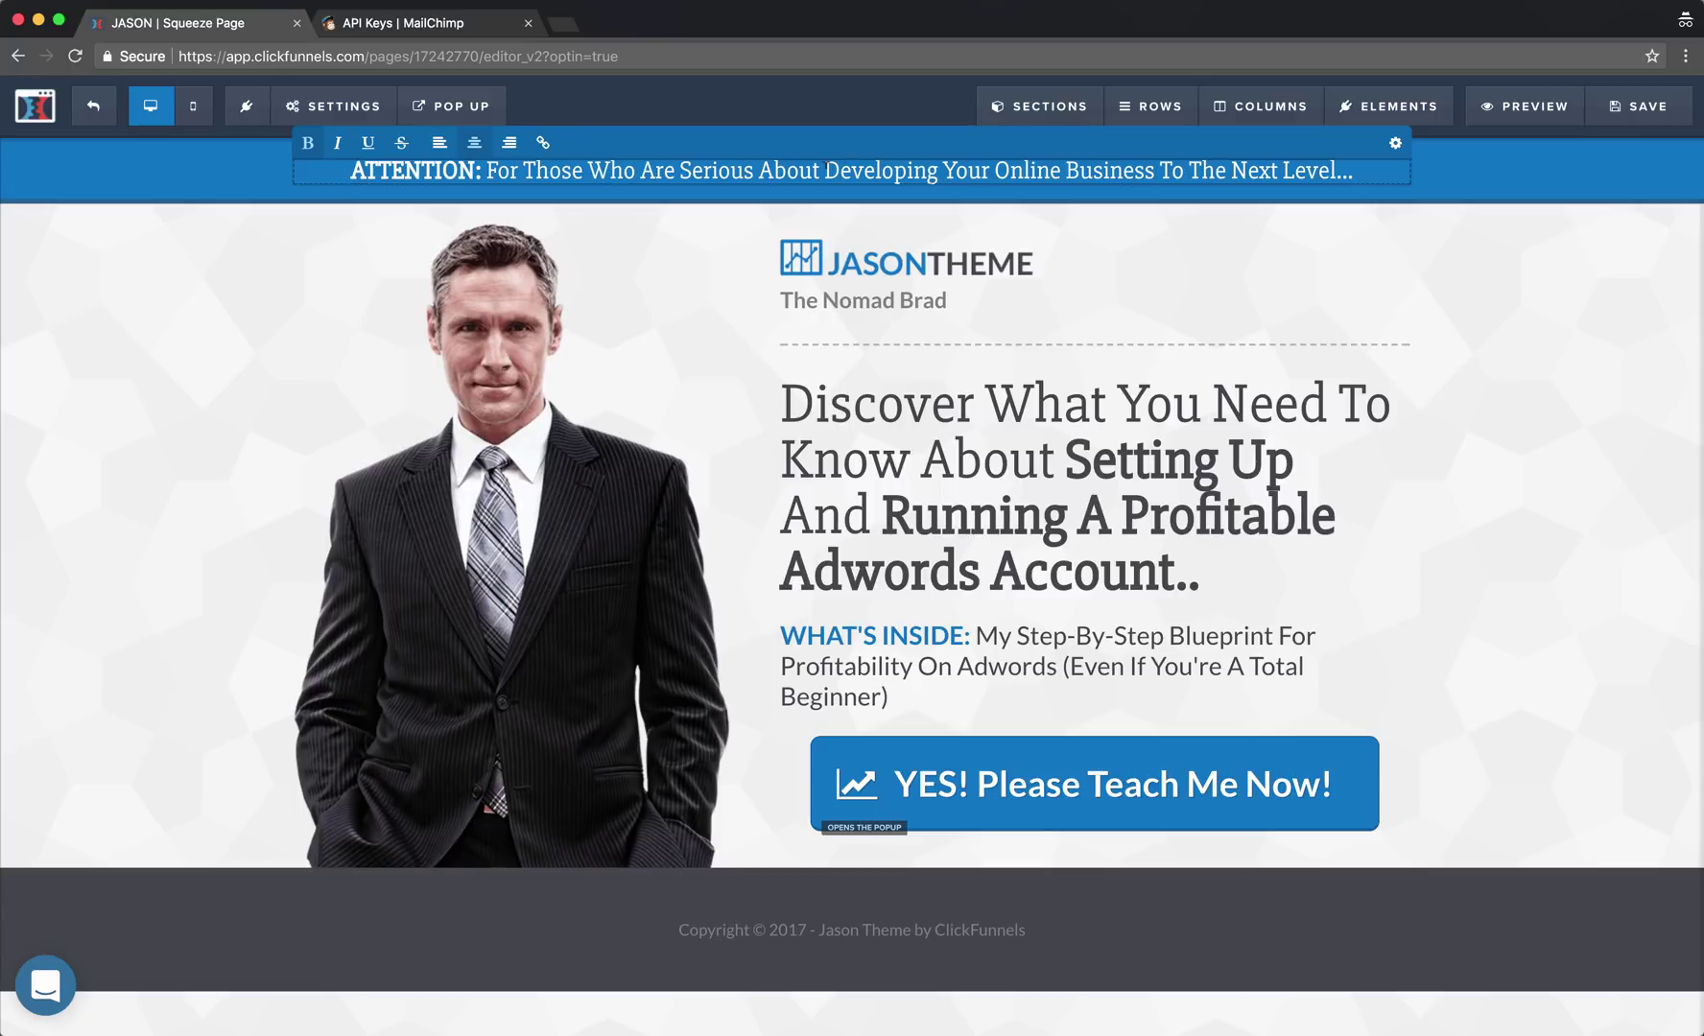
double_click(841, 171)
text(Growing)
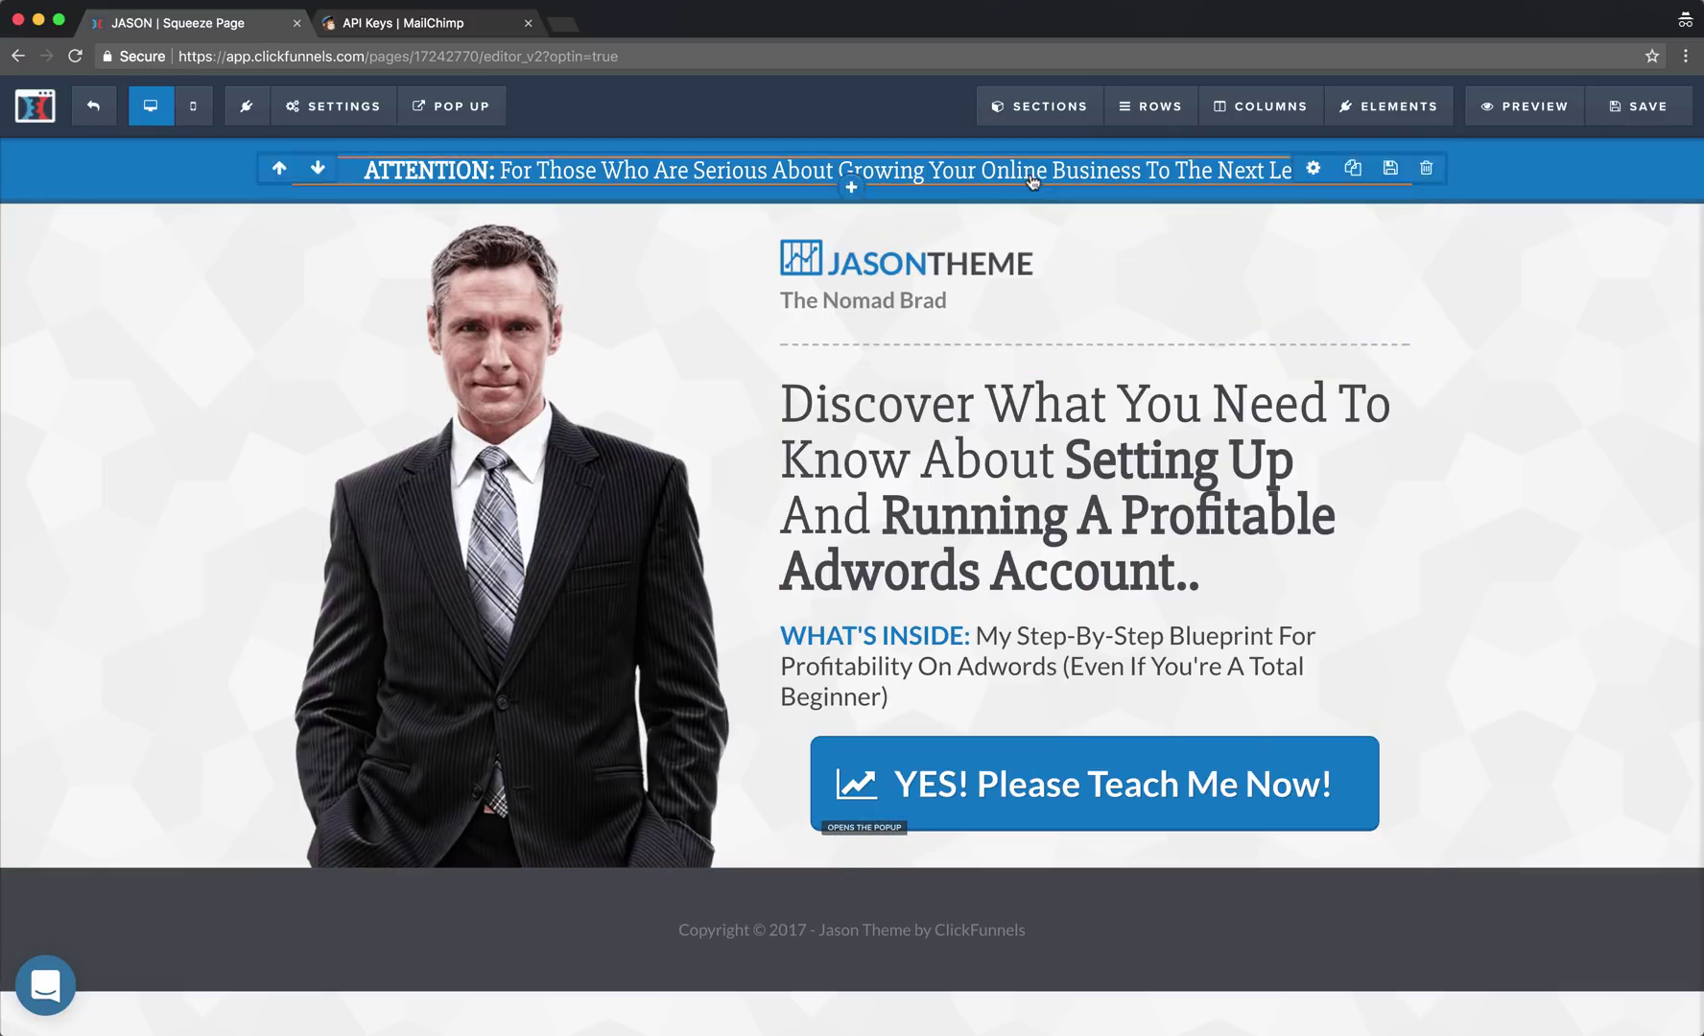
click(932, 933)
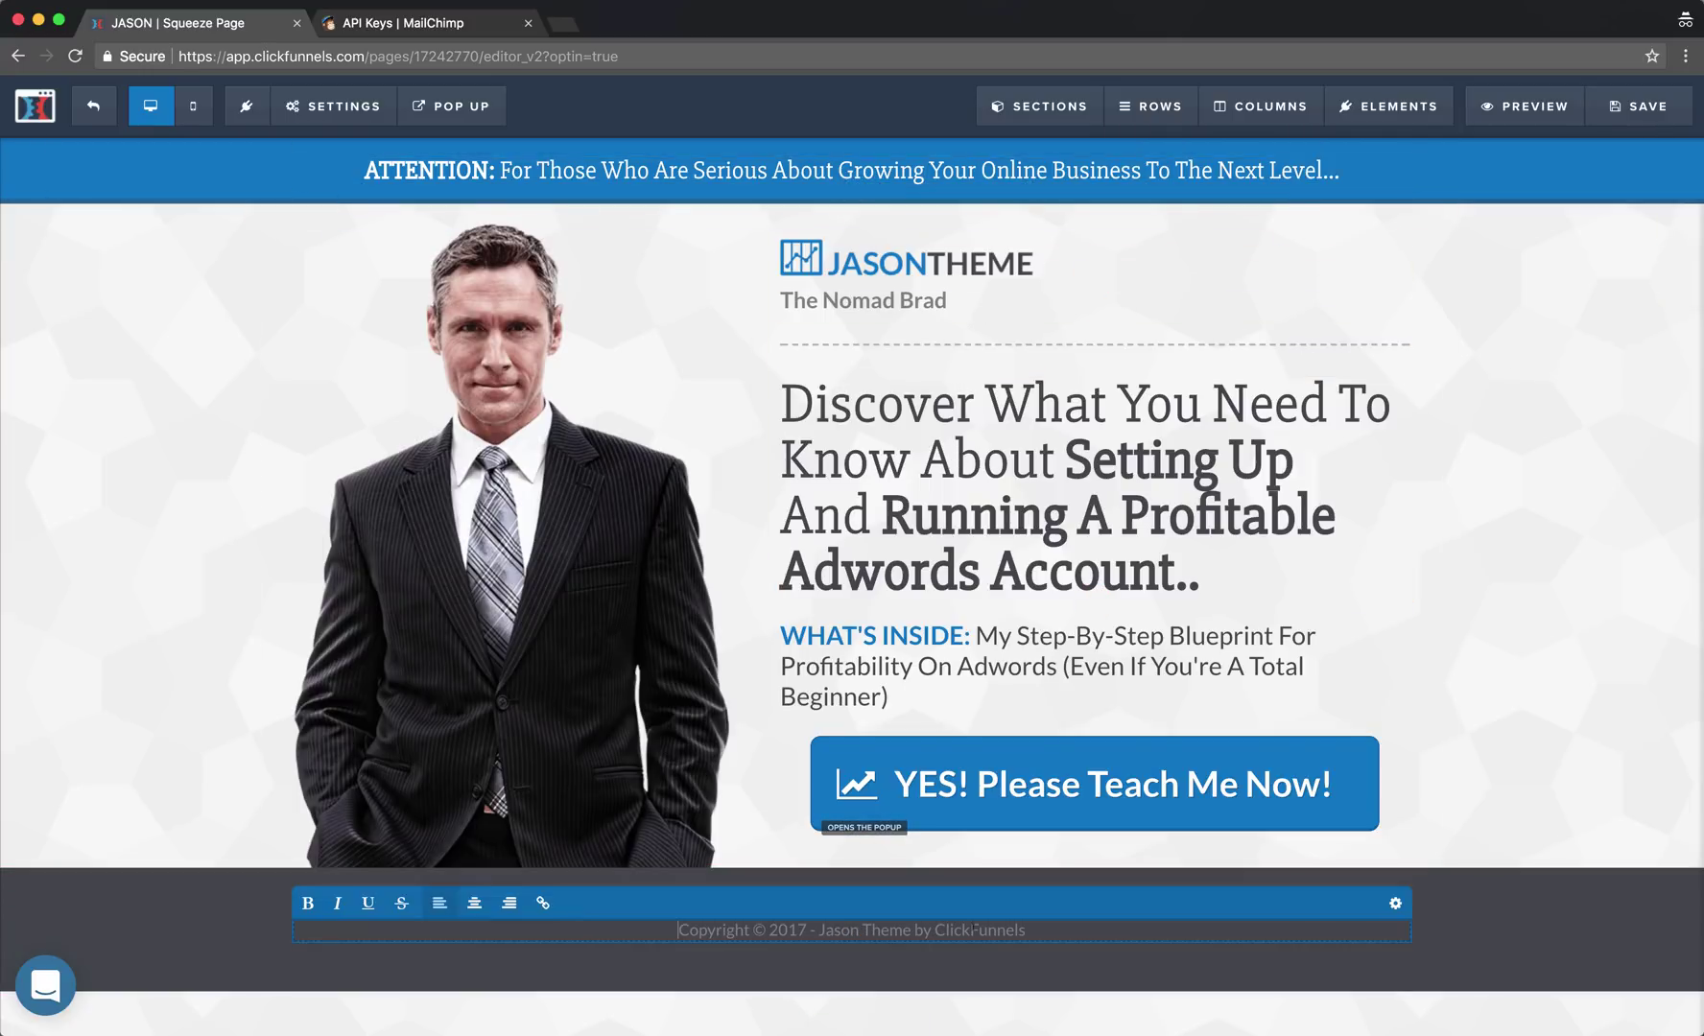
drag(1025, 929, 816, 930)
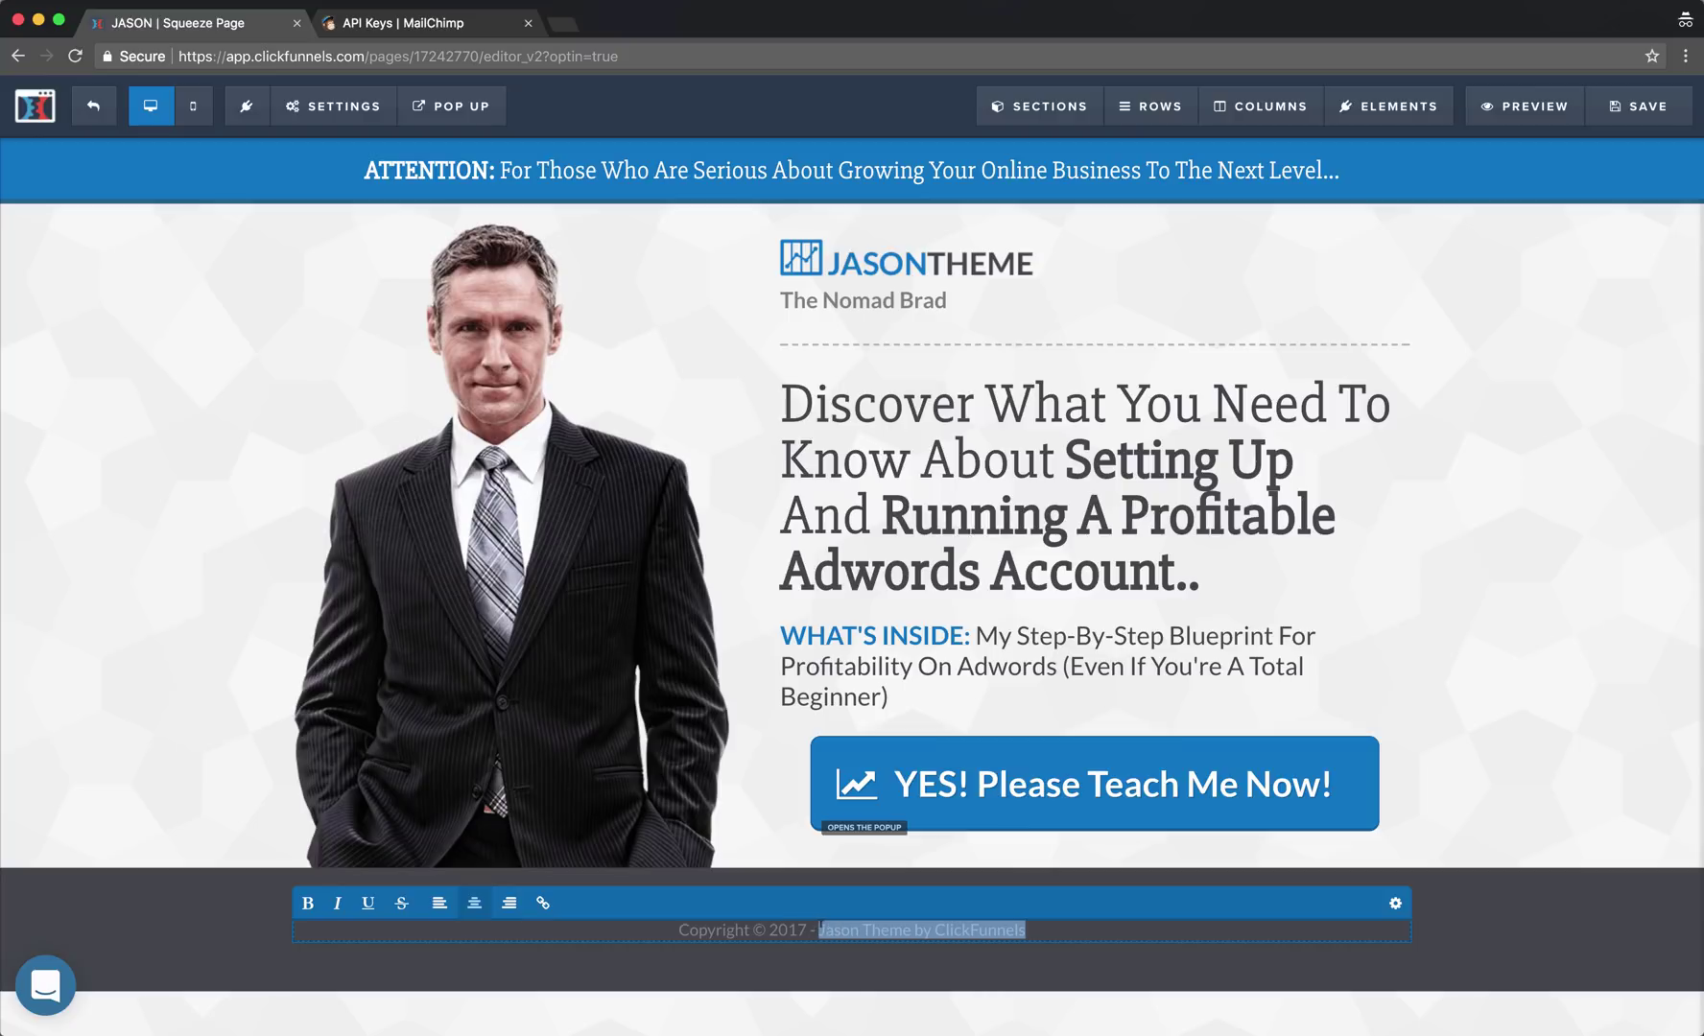
text(Digital Nom)
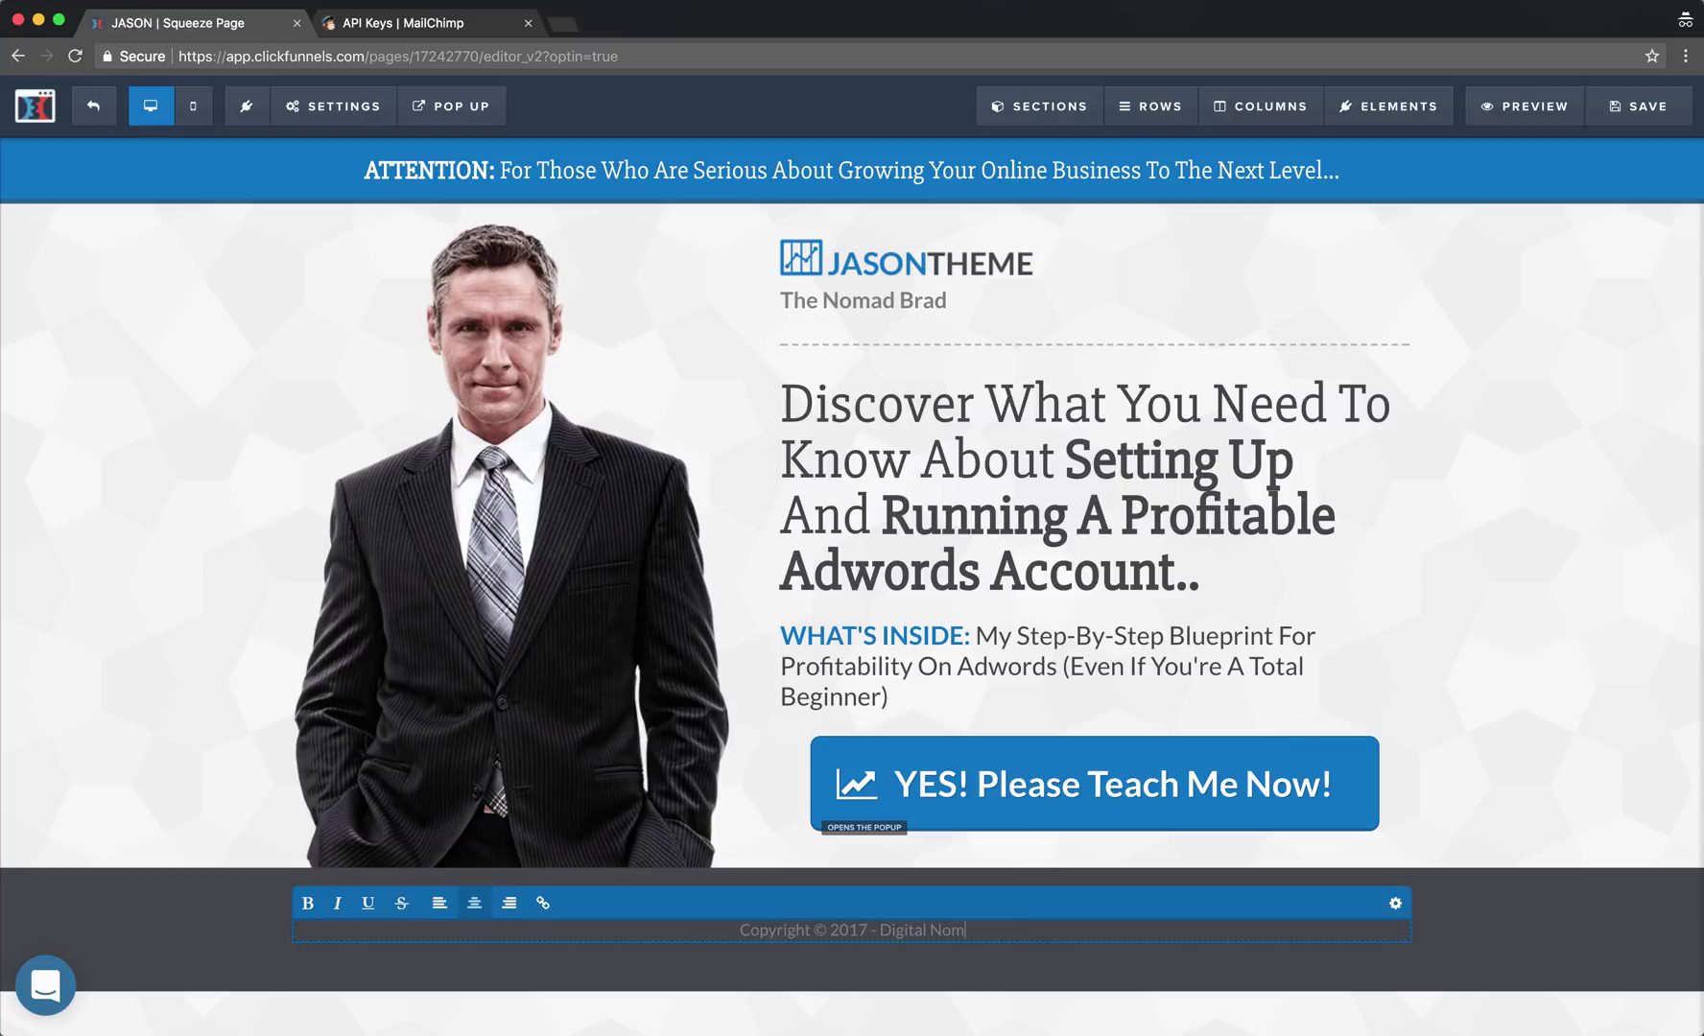
text(ad Rockstar)
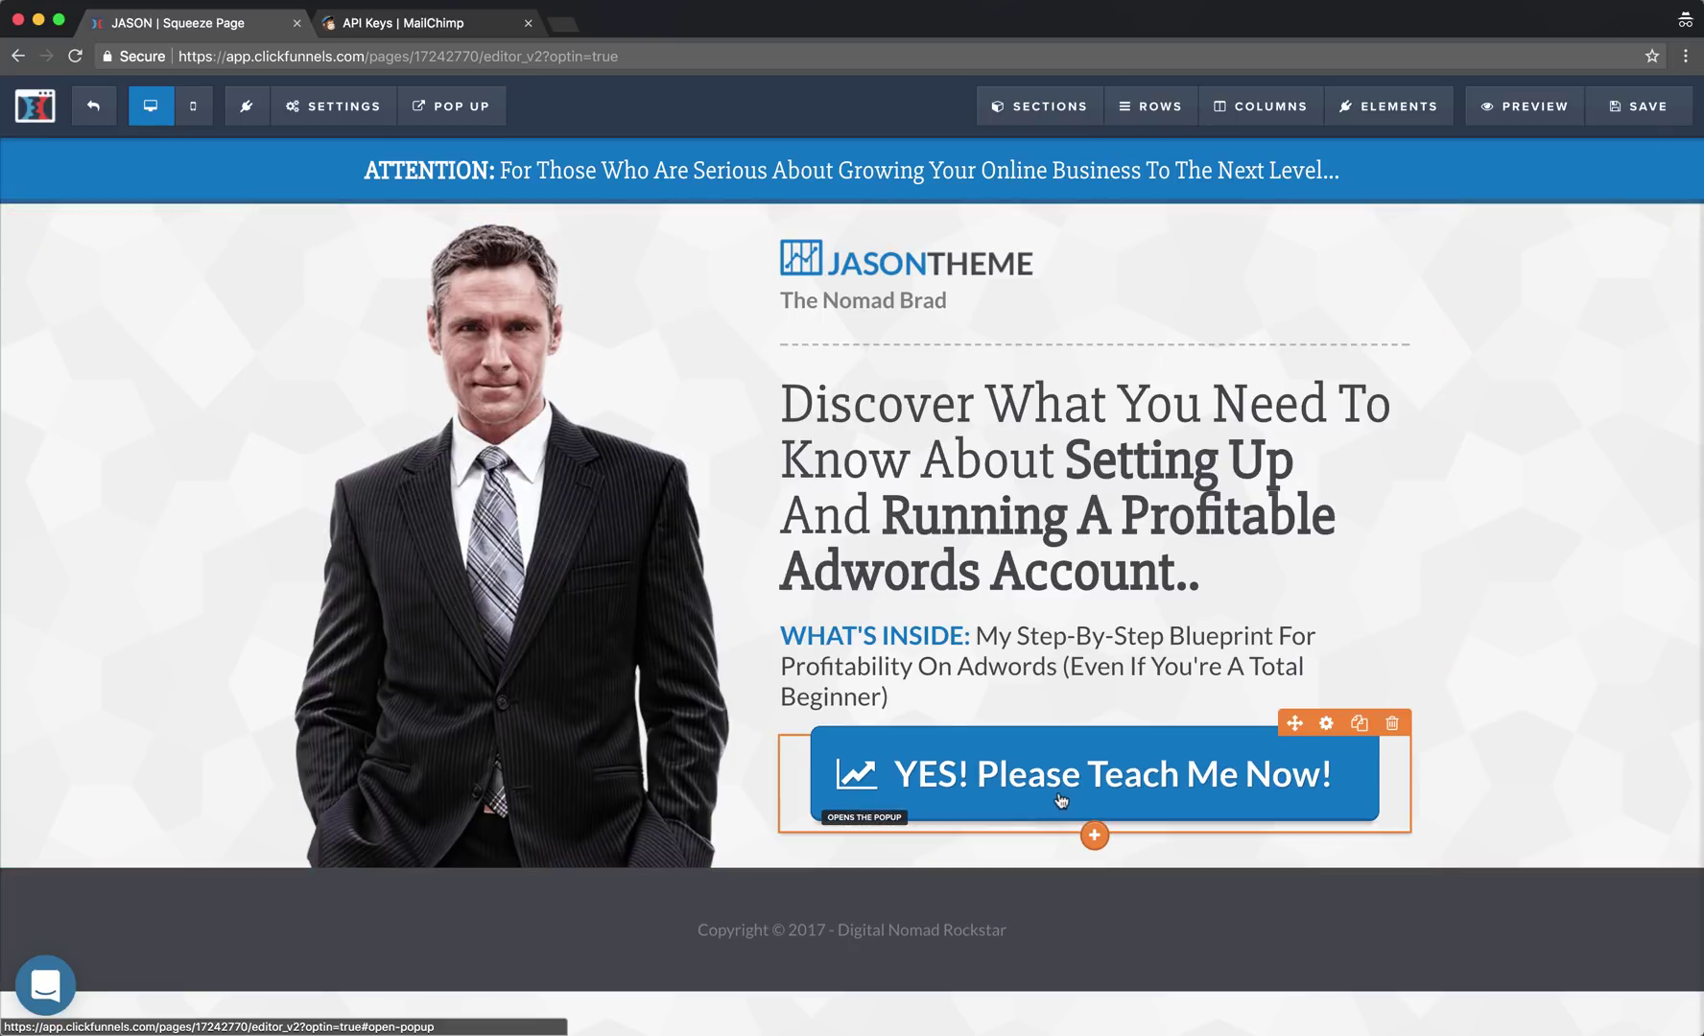
mouse_move(1095, 774)
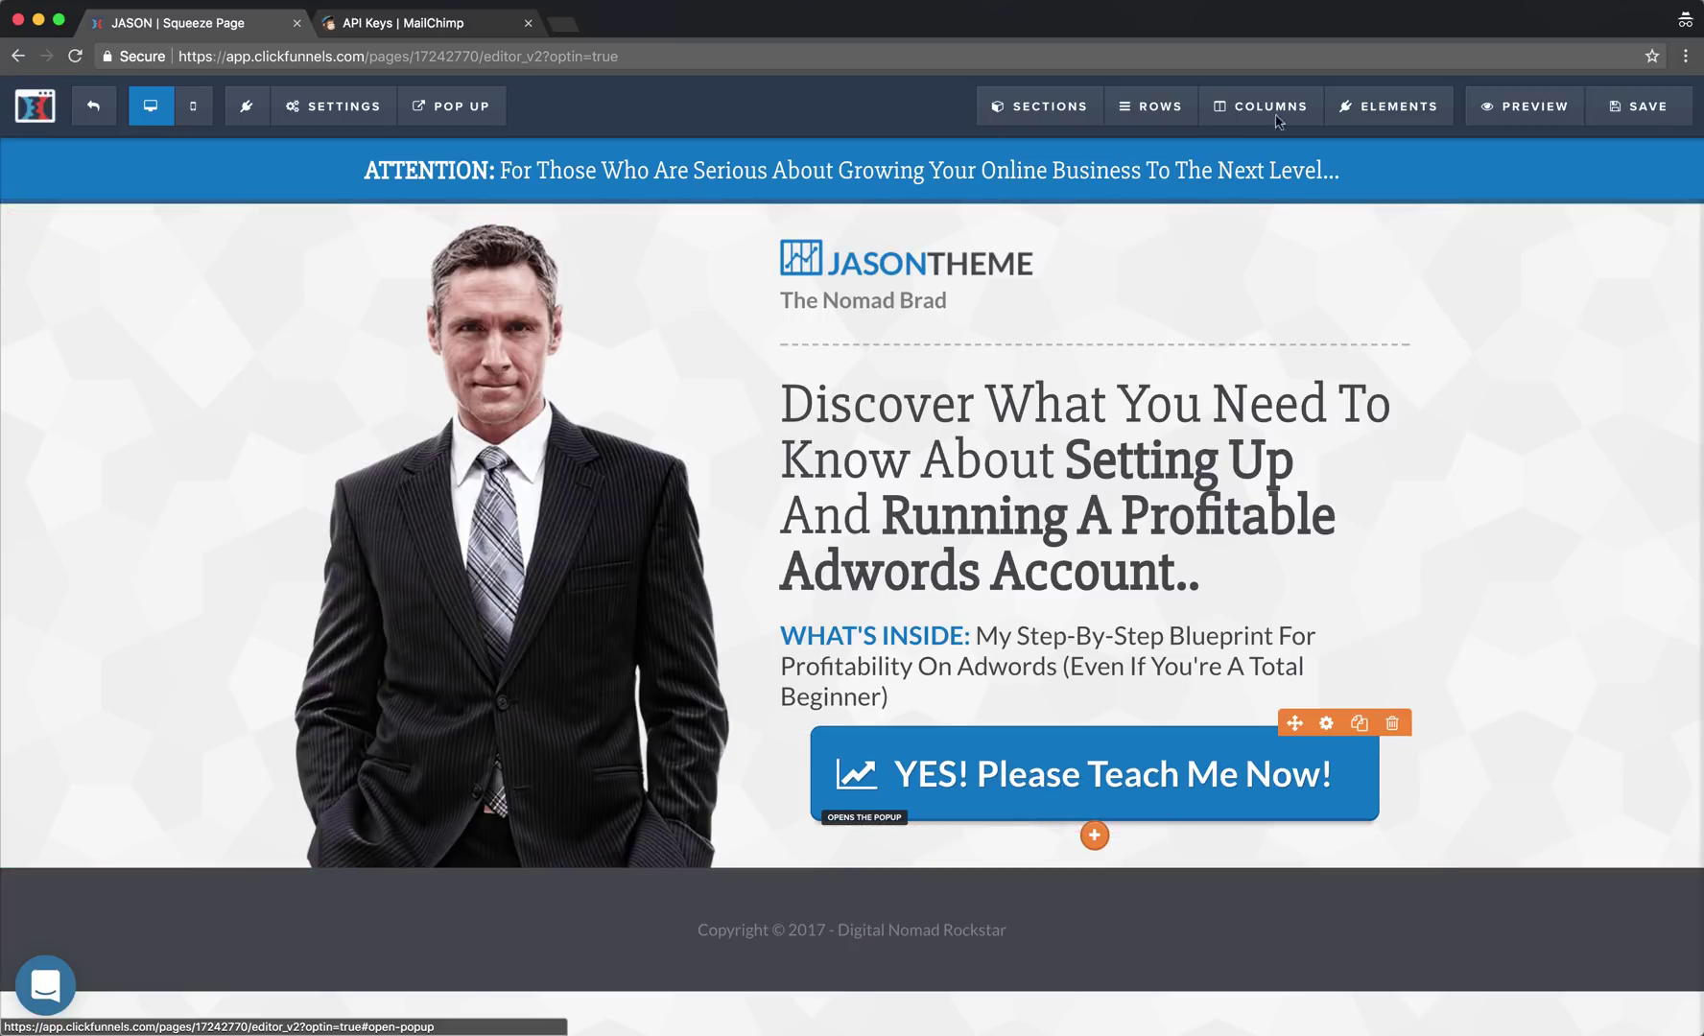
Step: Save, then set the YES! Please Teach Me Now! button action to Submit The Form / Page
click(1638, 107)
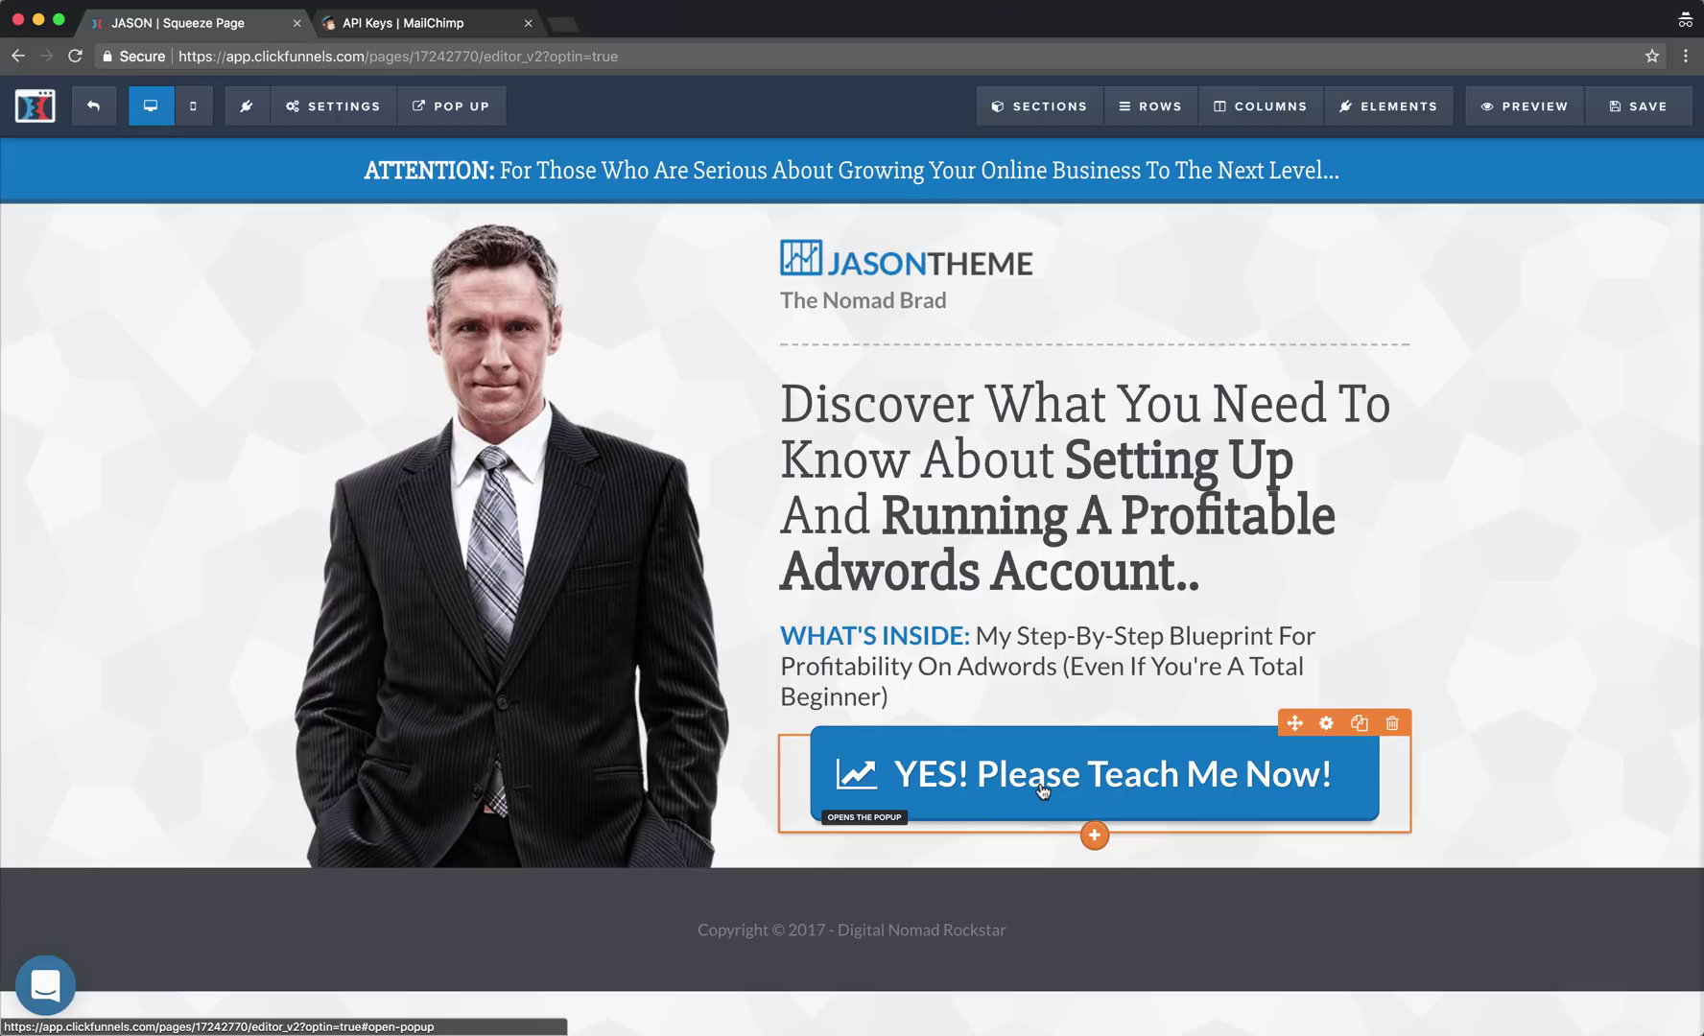
click(1042, 790)
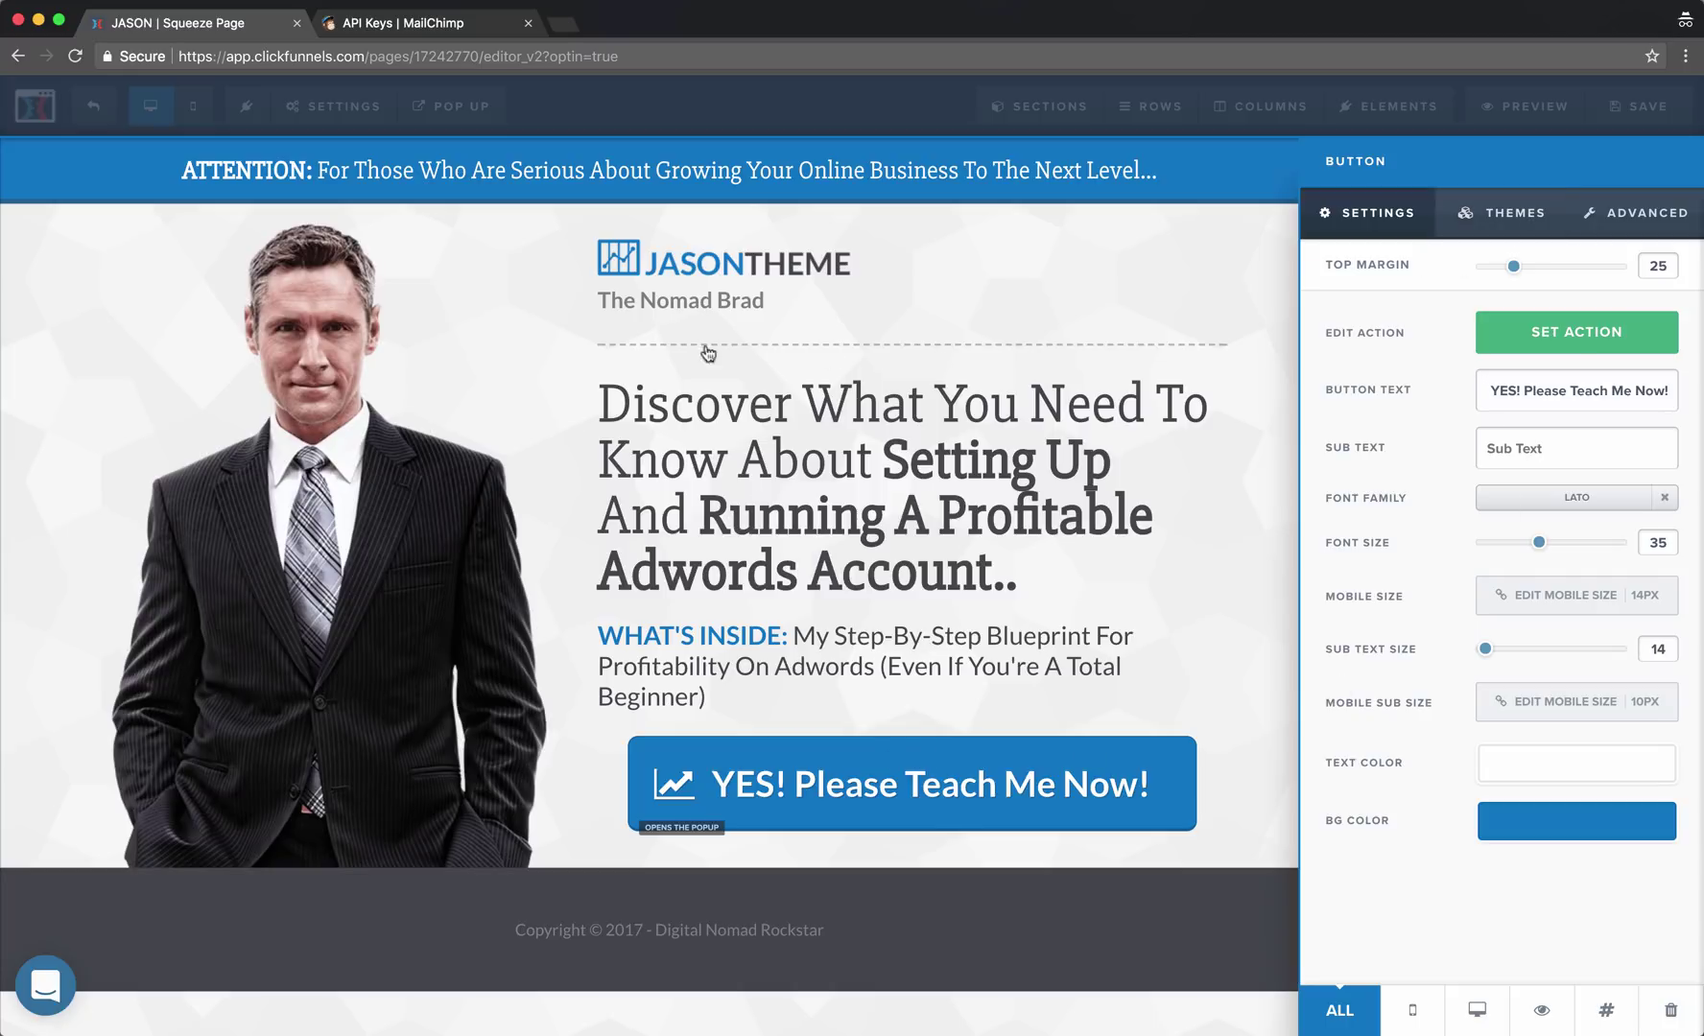
click(1576, 332)
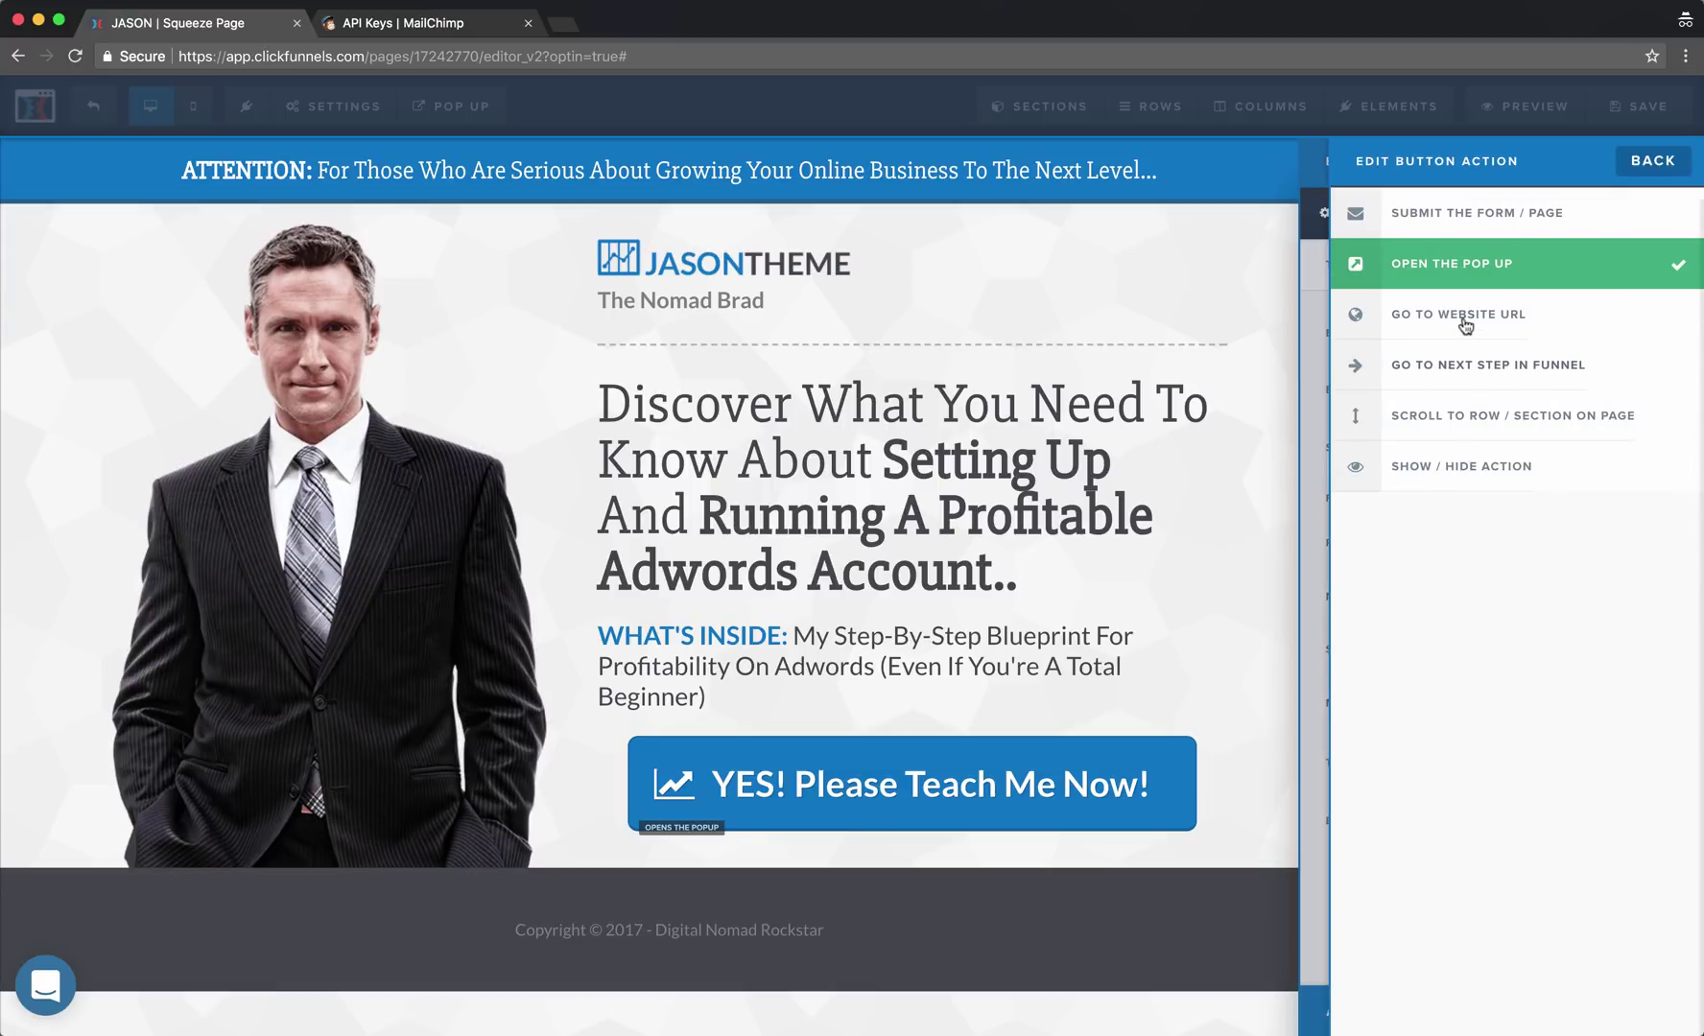
click(1464, 318)
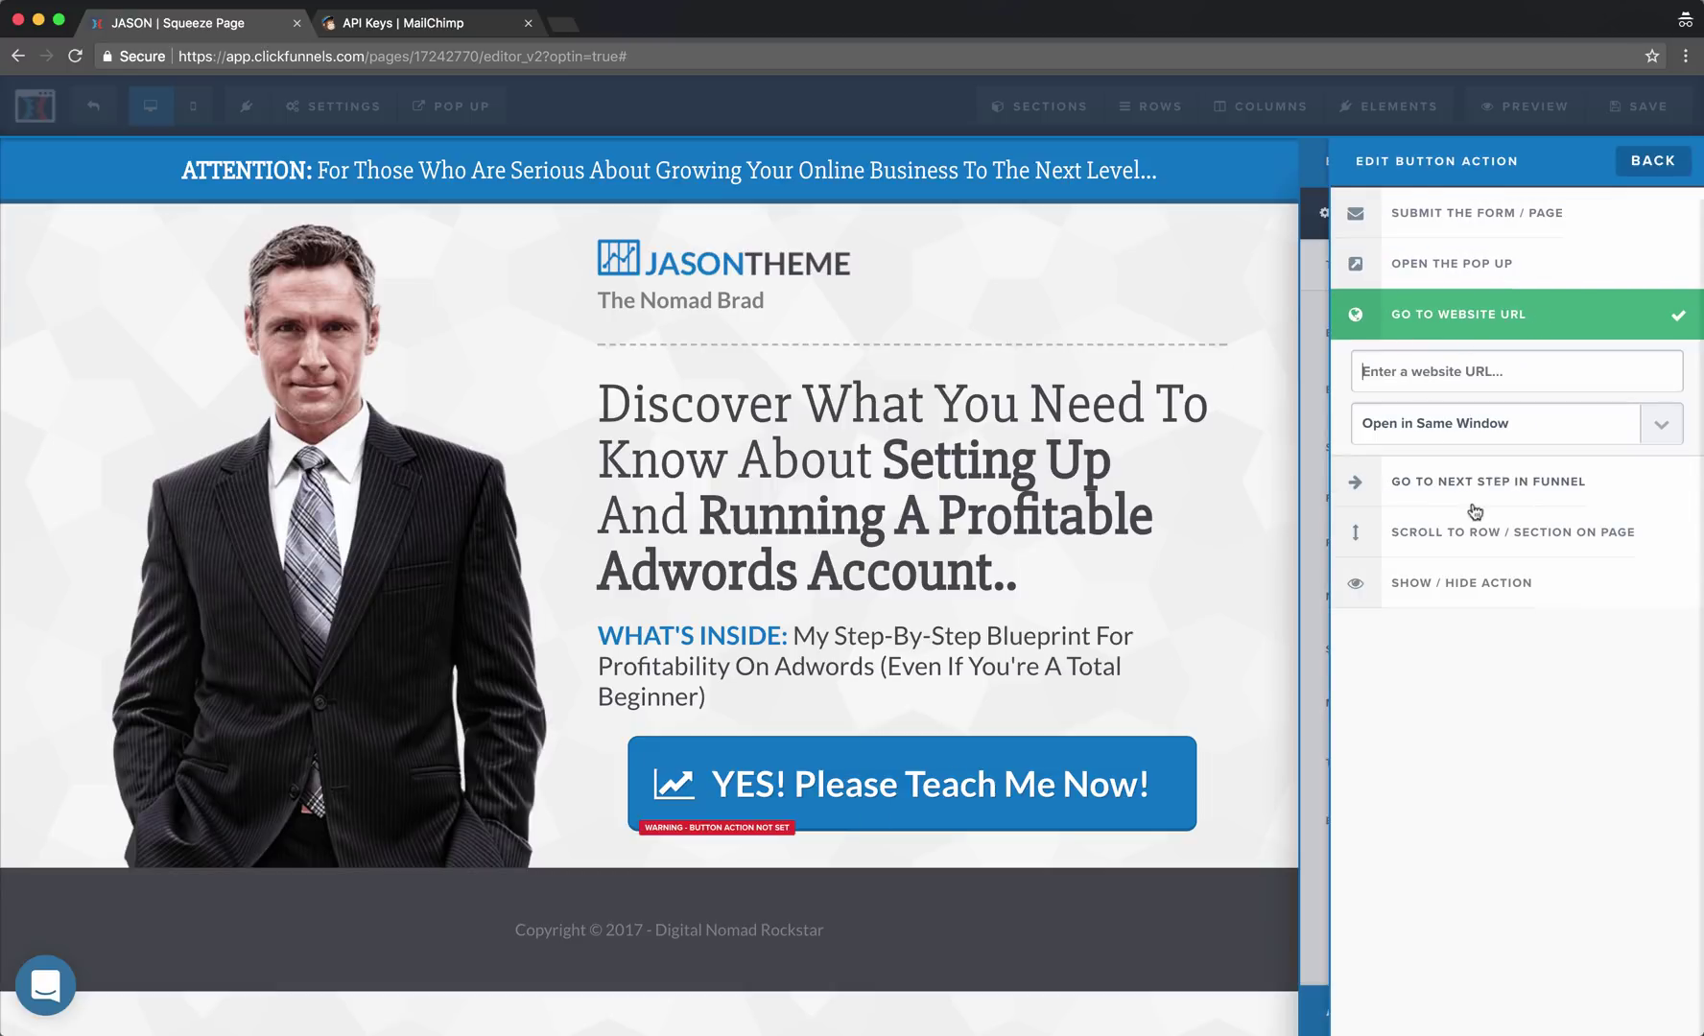
click(1488, 481)
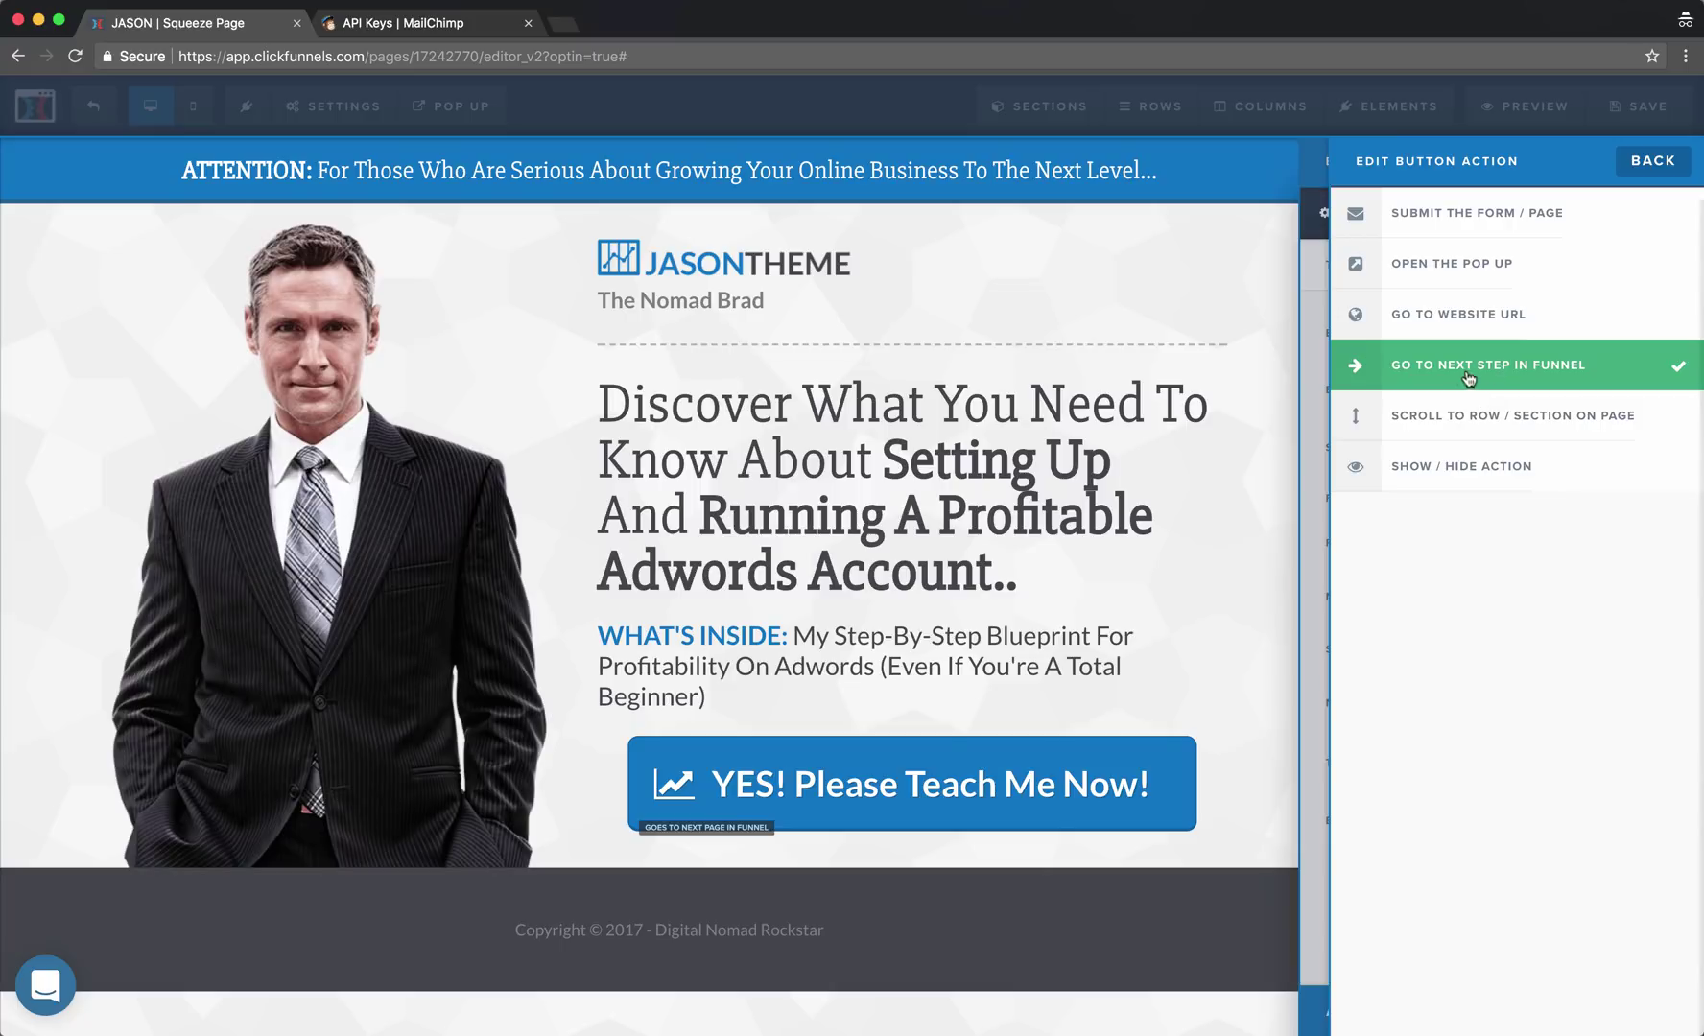
click(1481, 222)
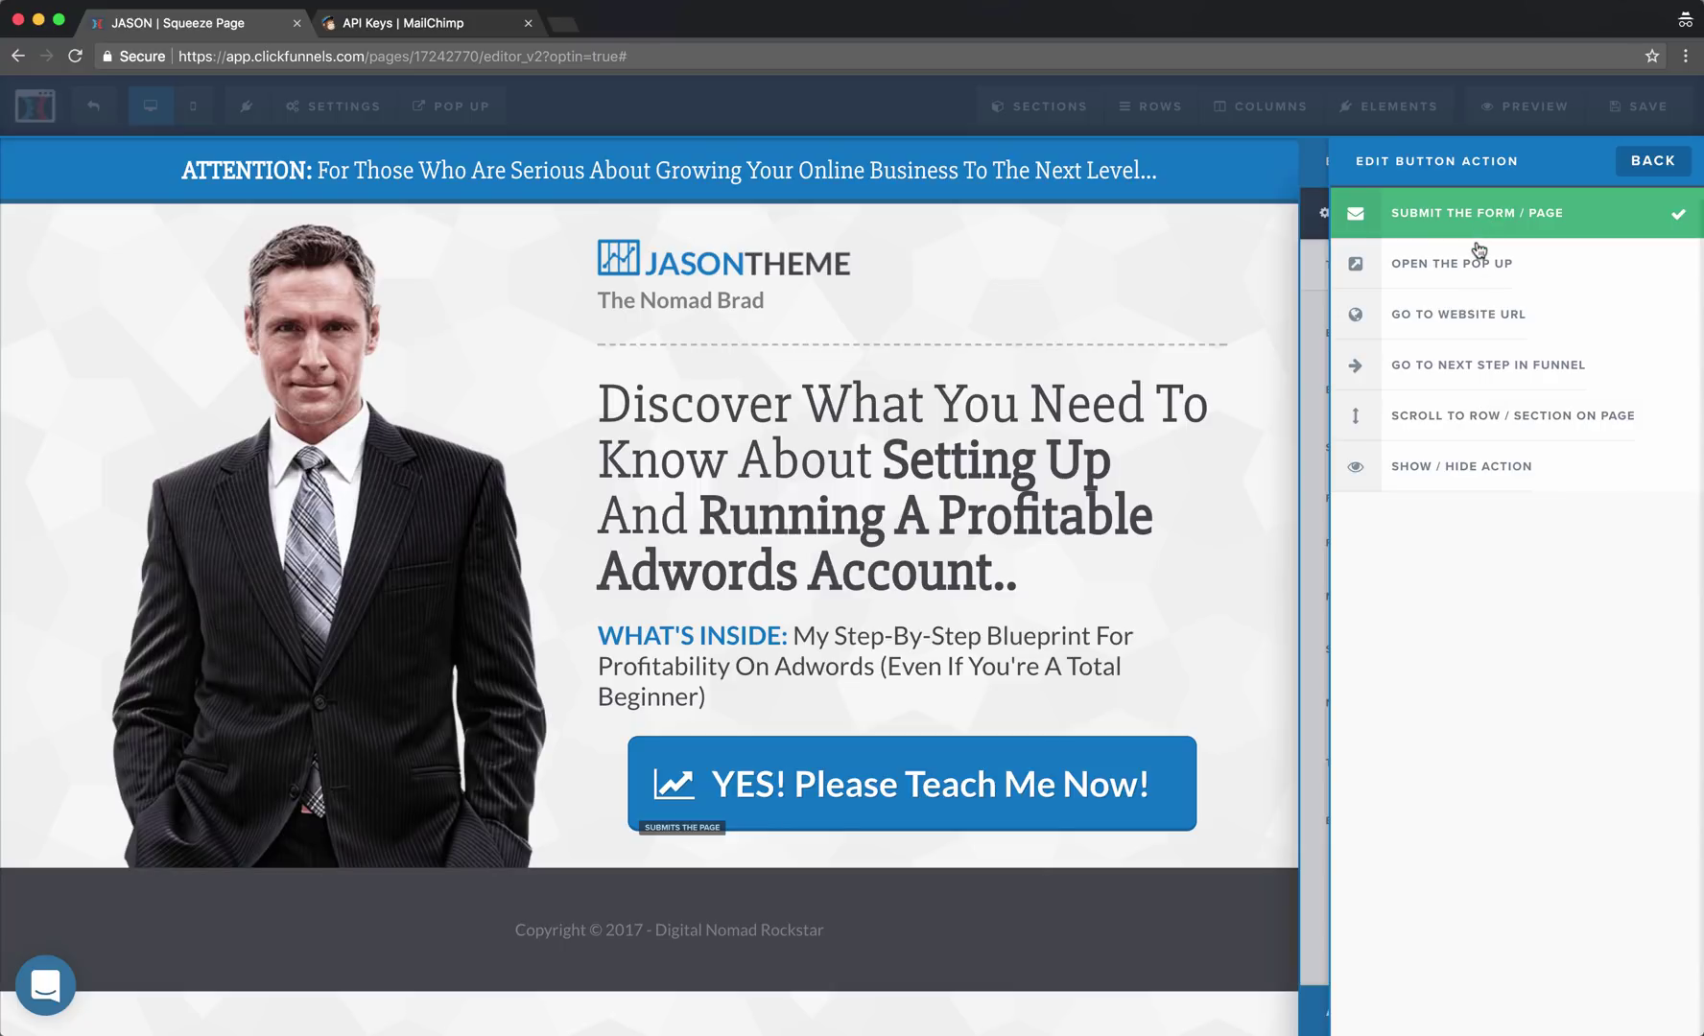
click(1647, 162)
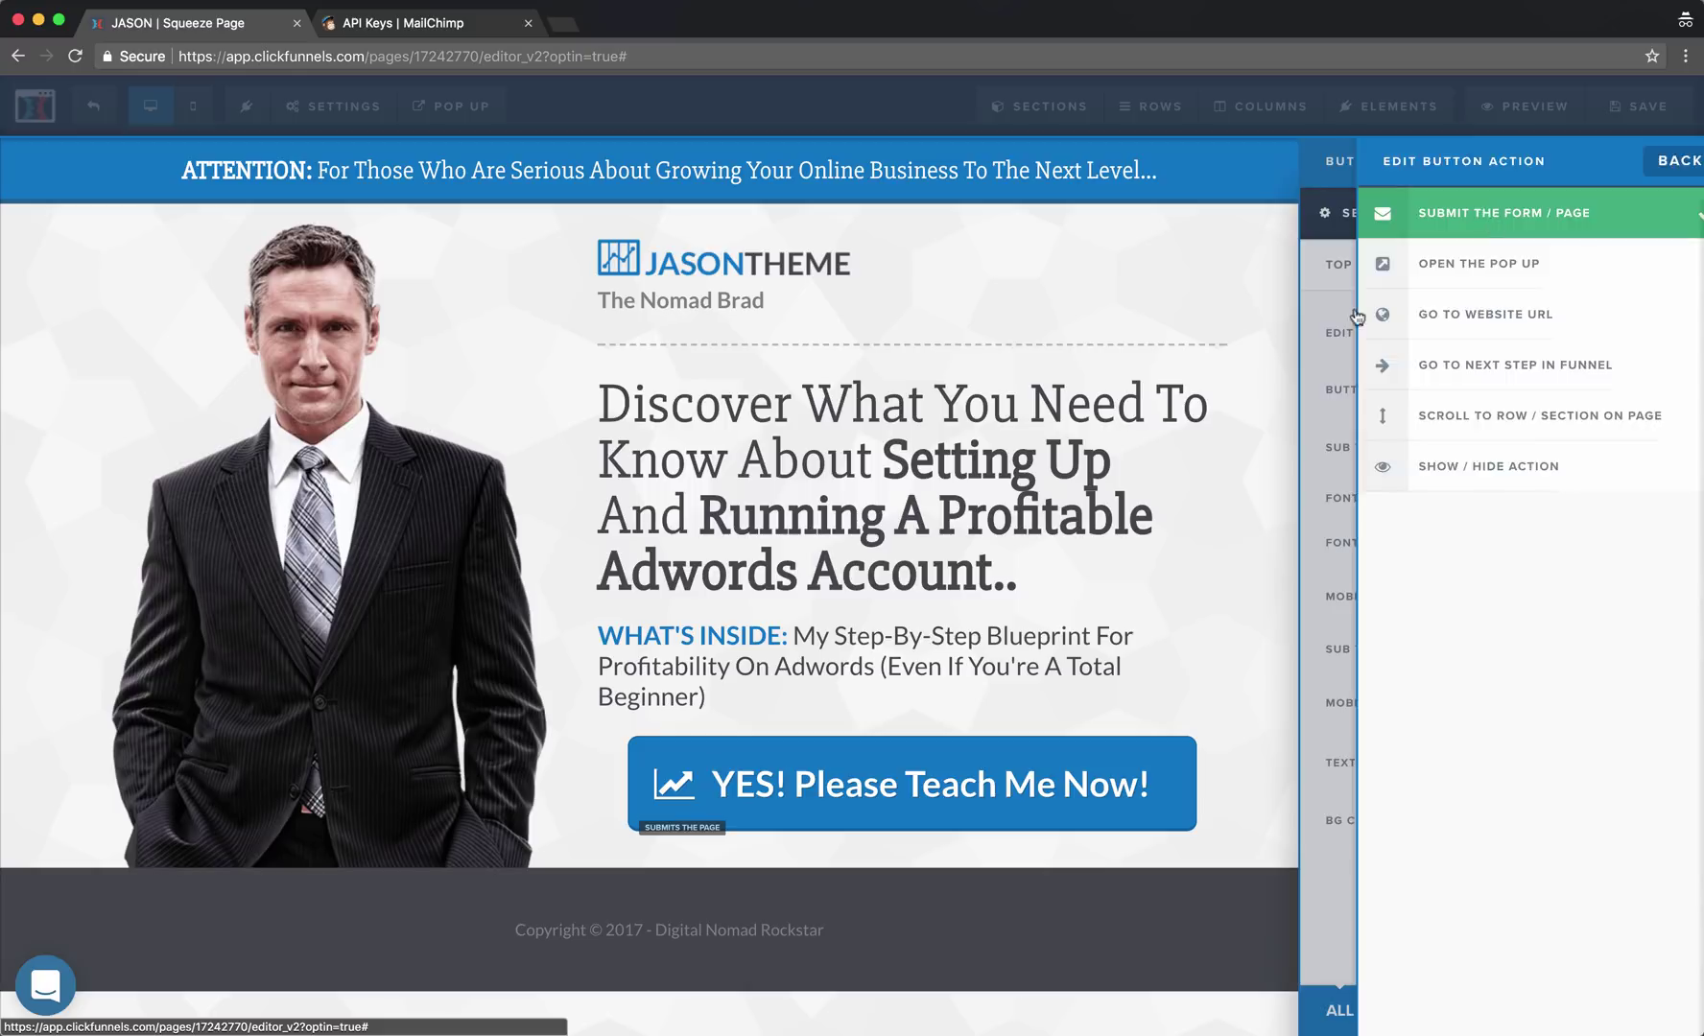
click(1045, 417)
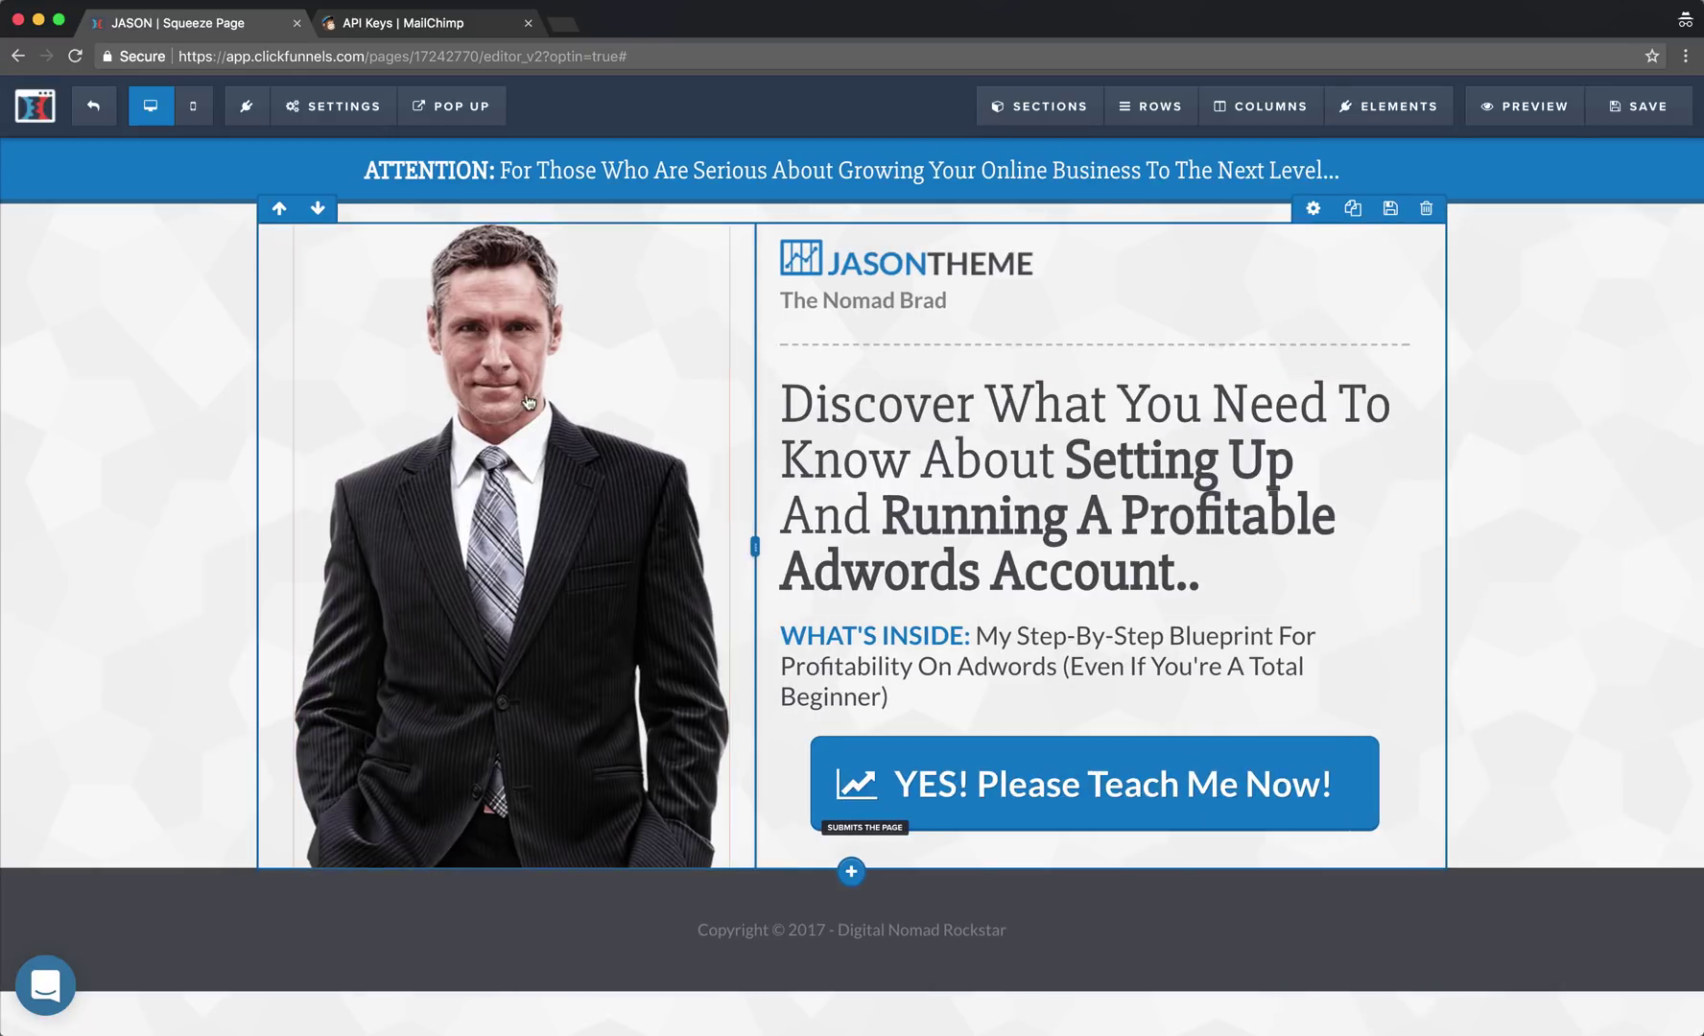
Step: Save the page and open SETTINGS > Integrations for the email settings
click(333, 105)
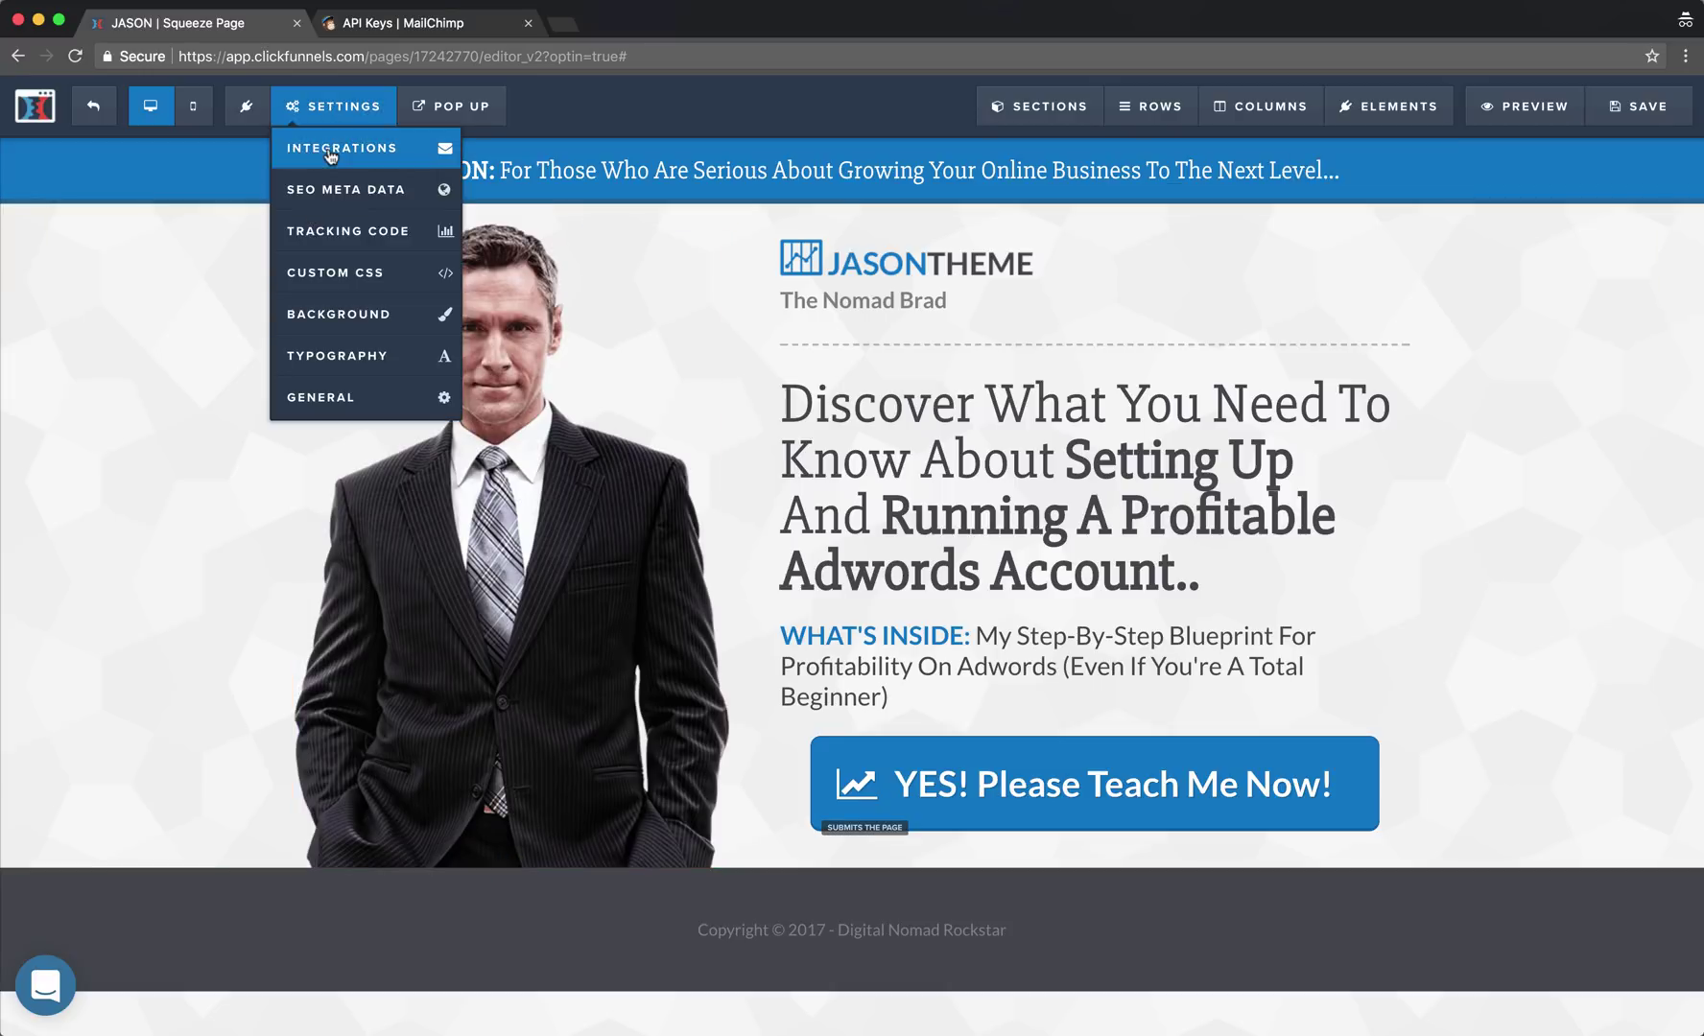
click(1638, 106)
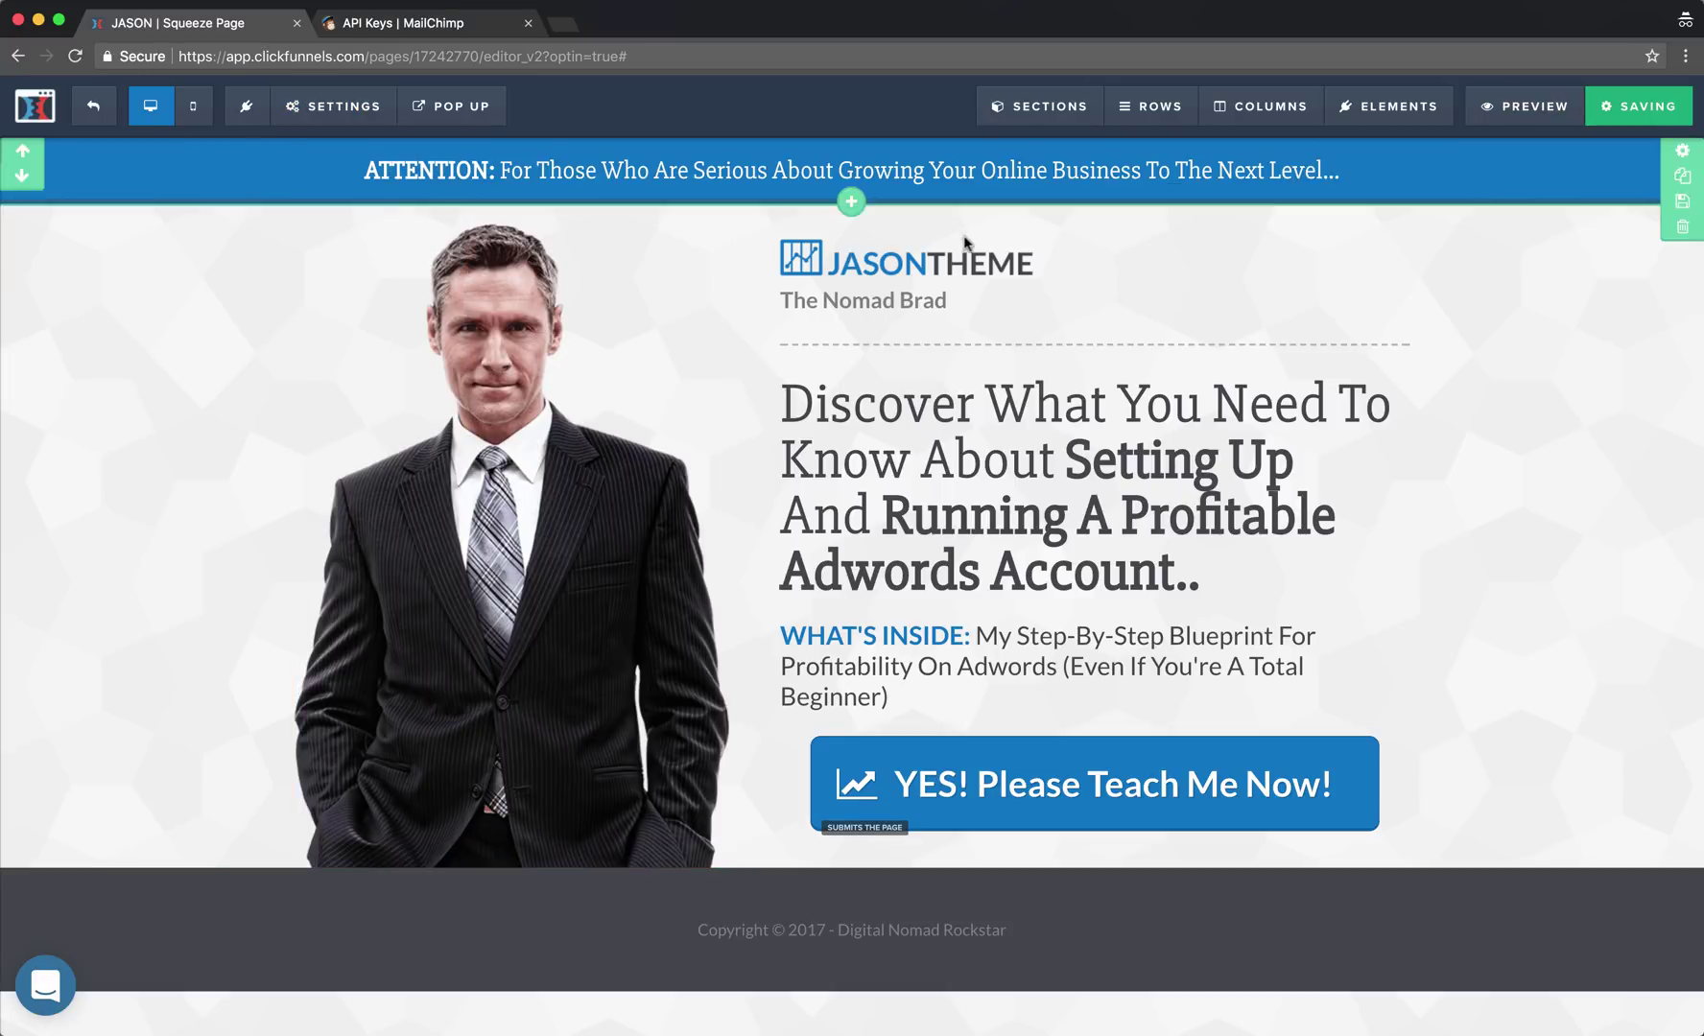
click(333, 106)
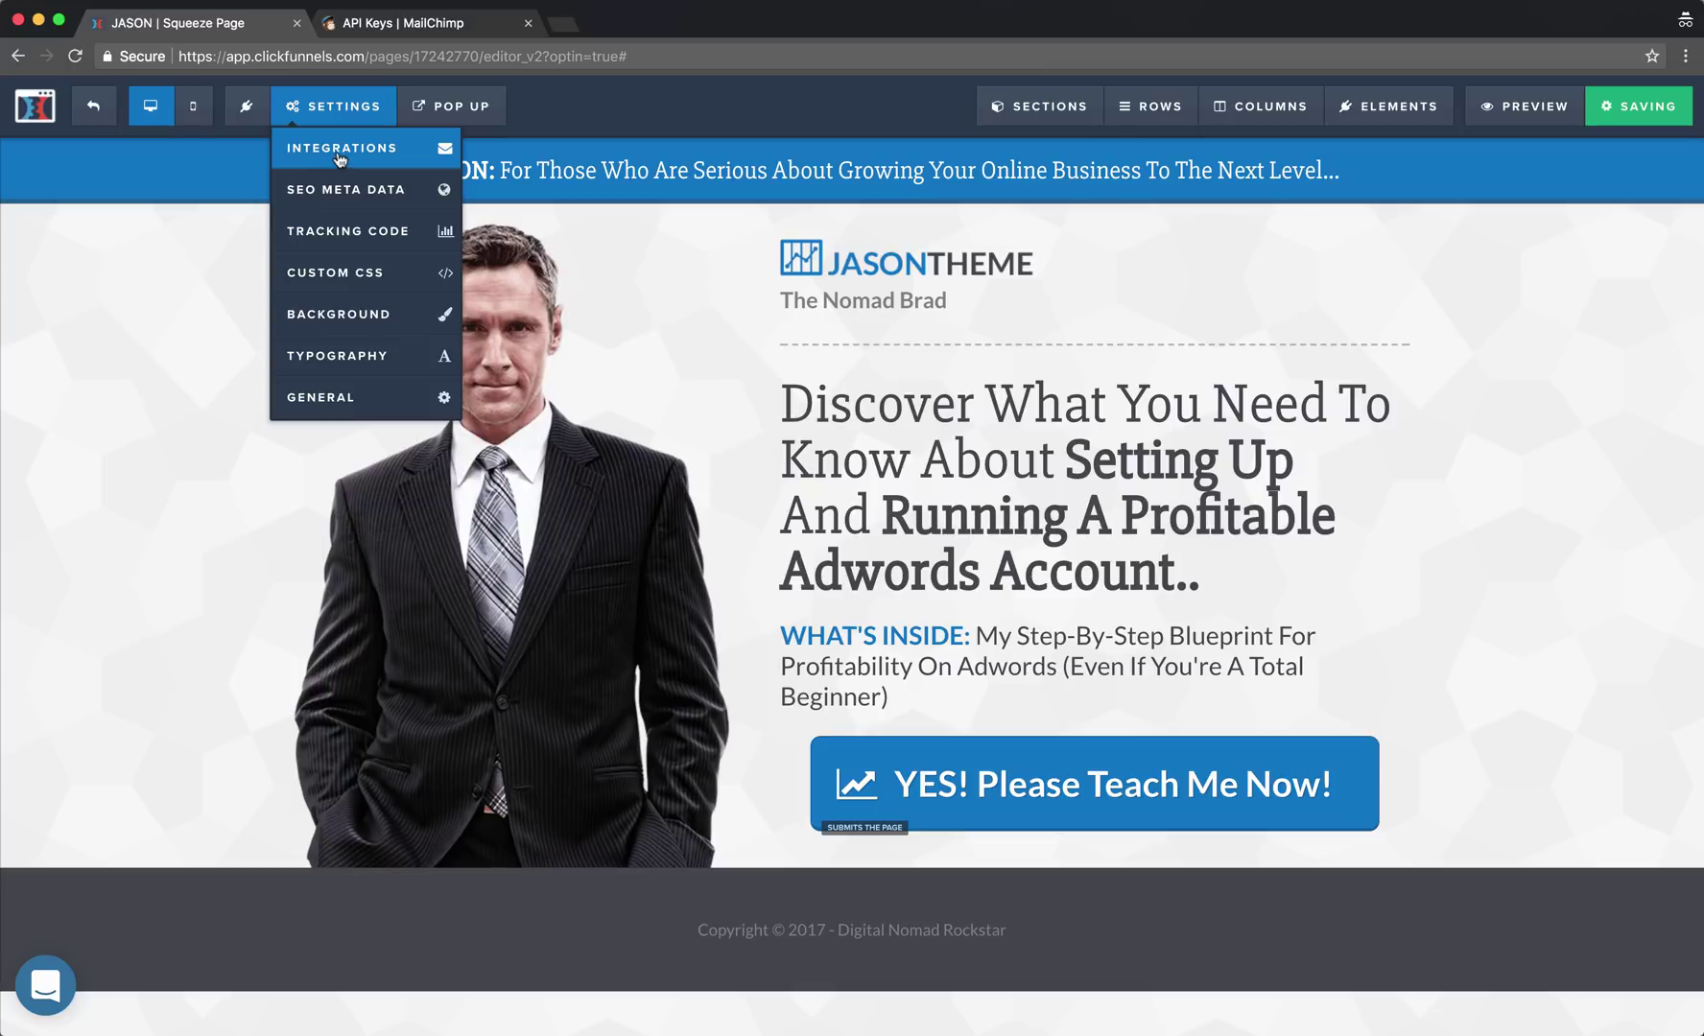
click(455, 416)
mouse_move(849, 538)
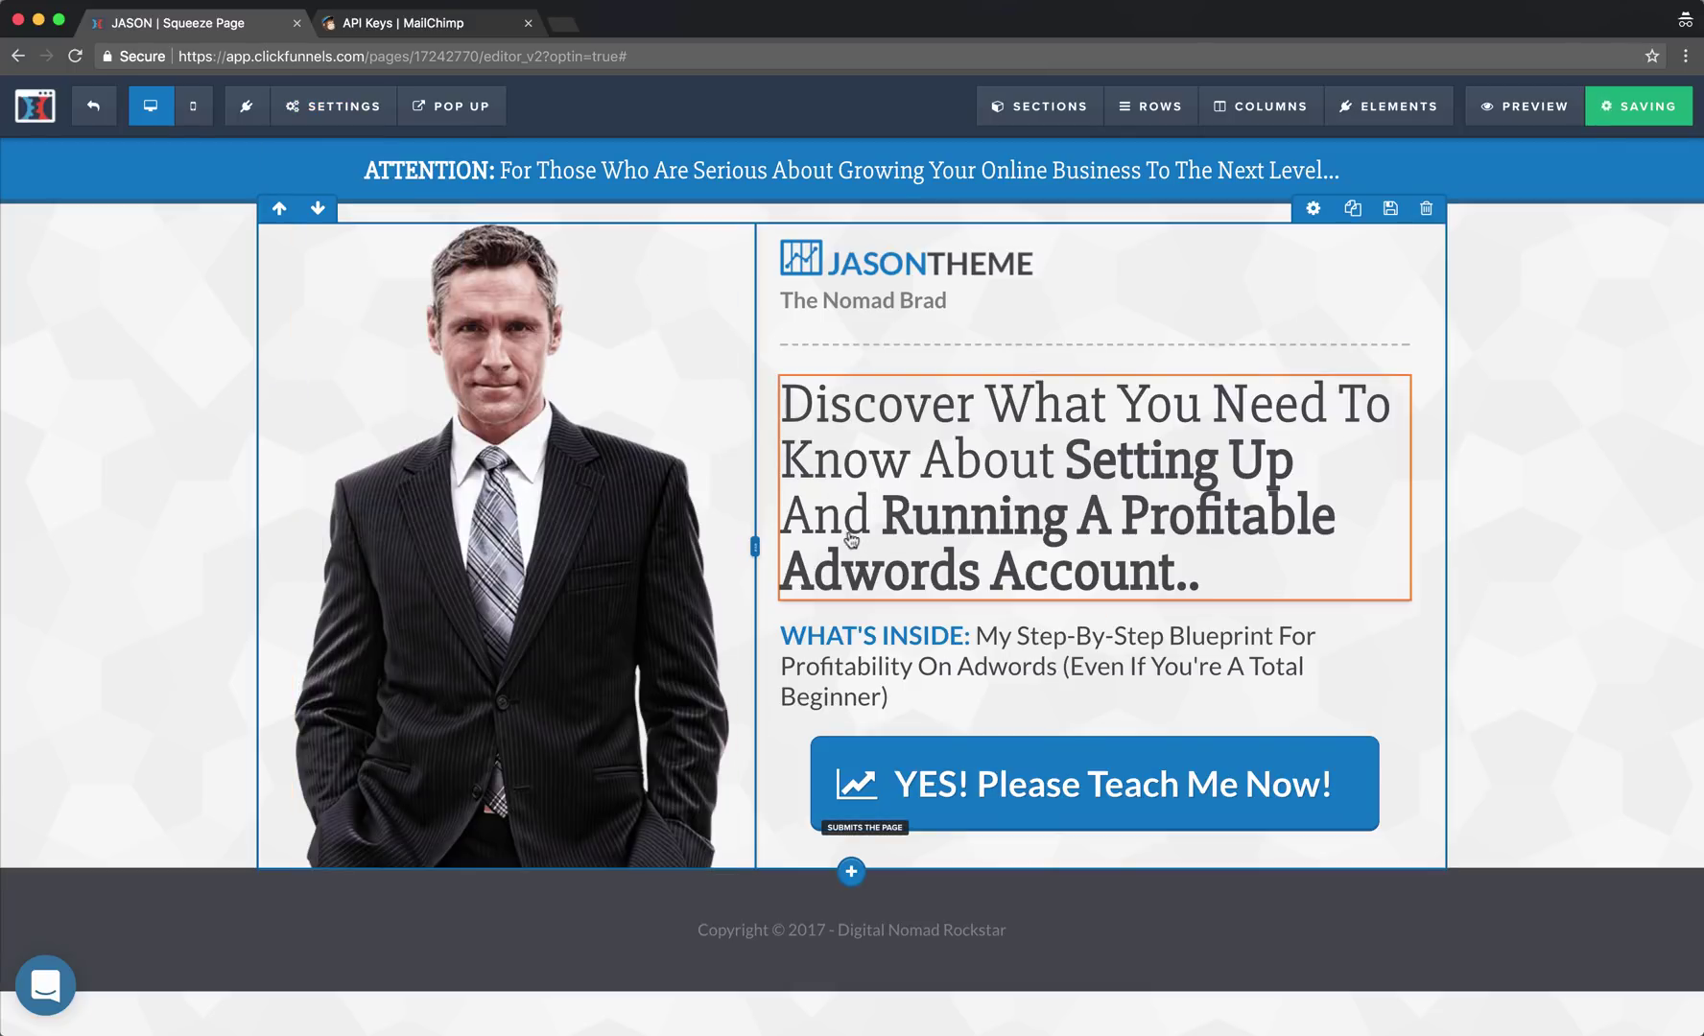
click(333, 105)
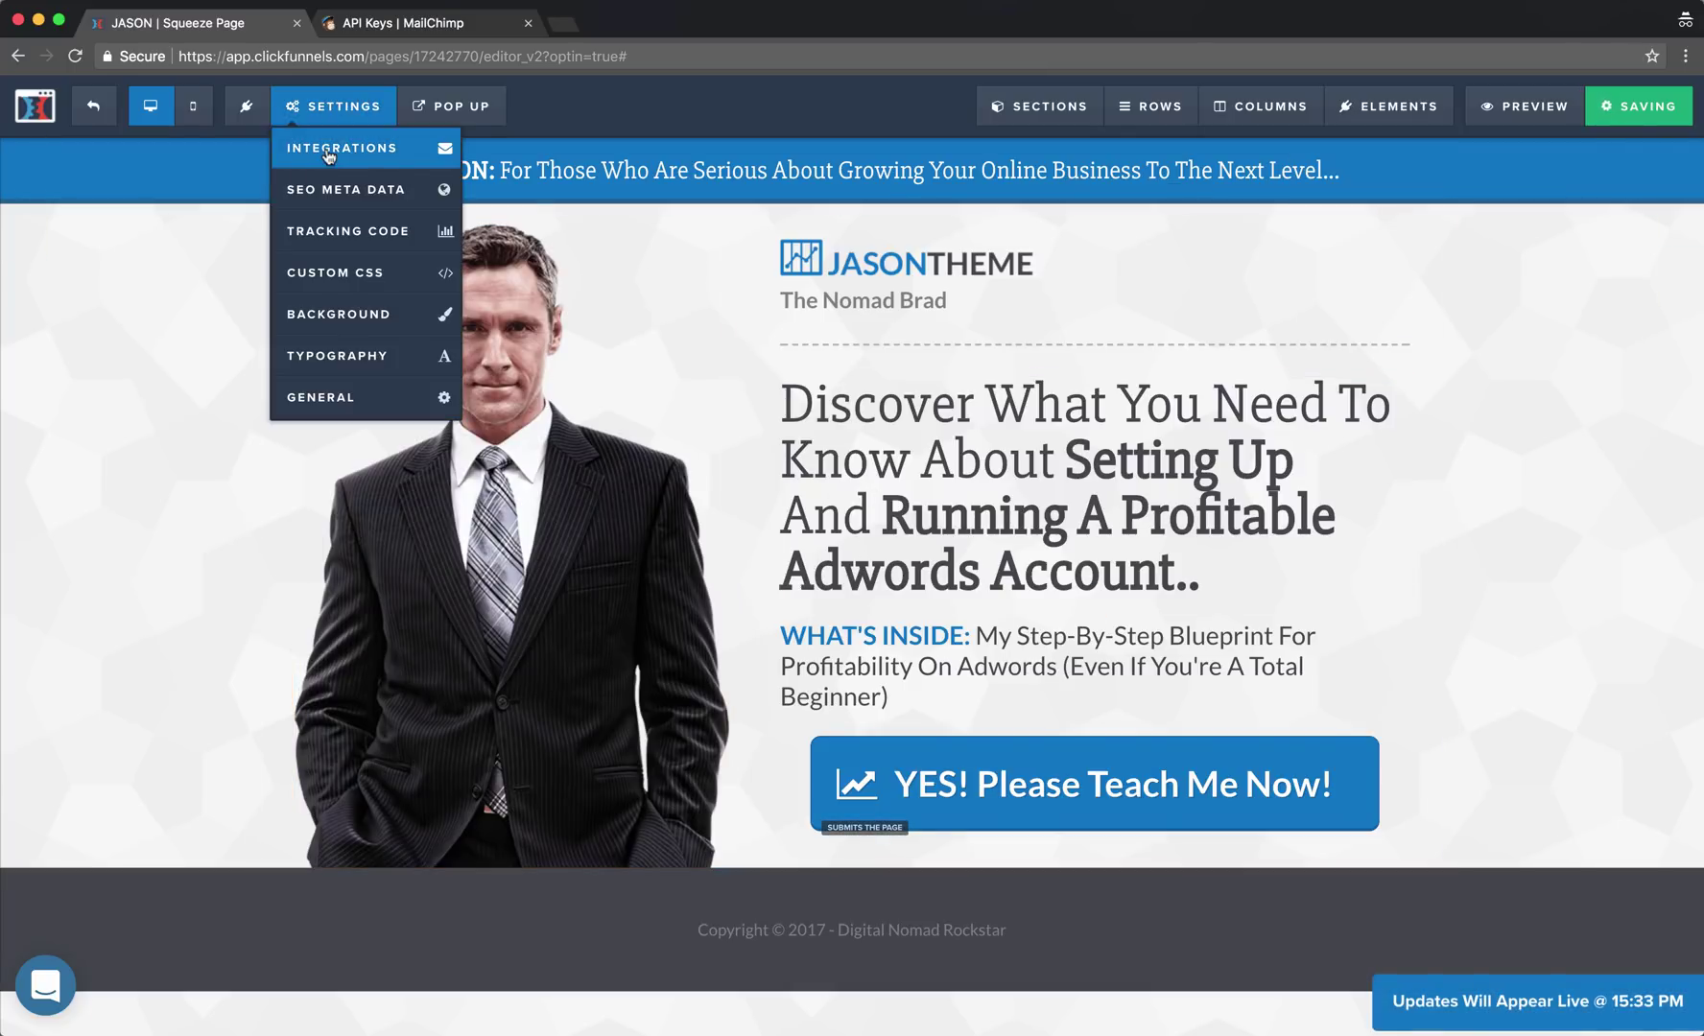
right_click(329, 155)
click(335, 117)
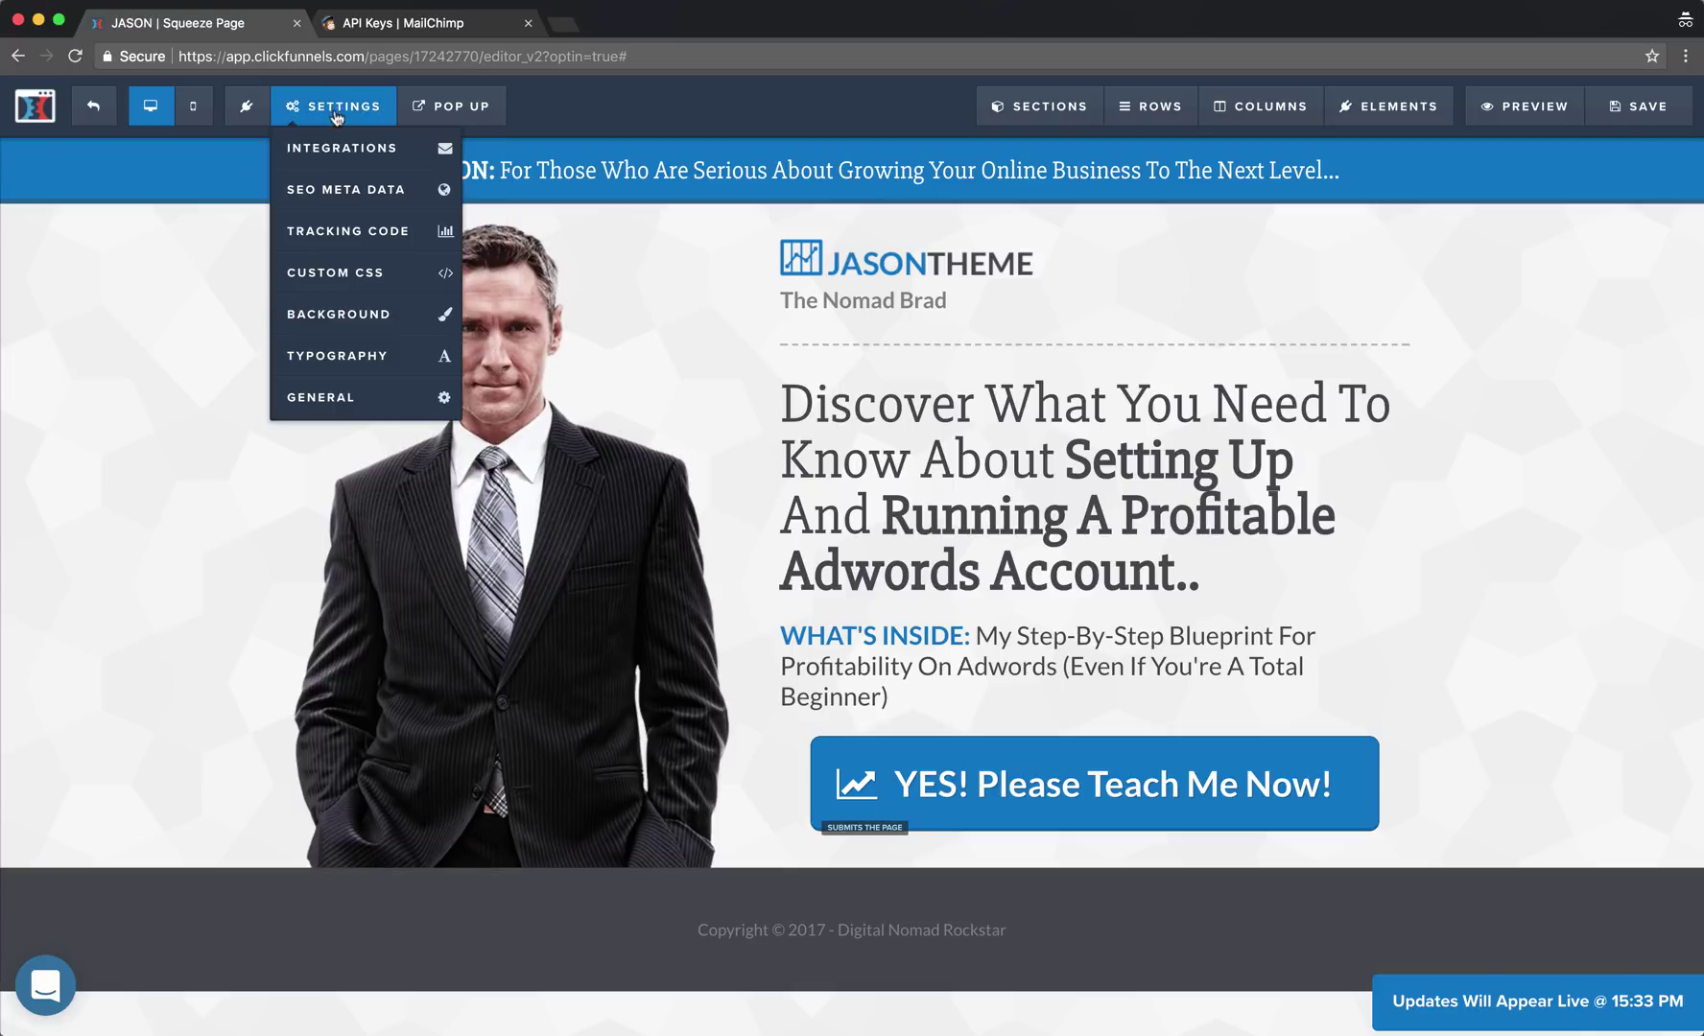
right_click(336, 147)
click(345, 114)
click(345, 109)
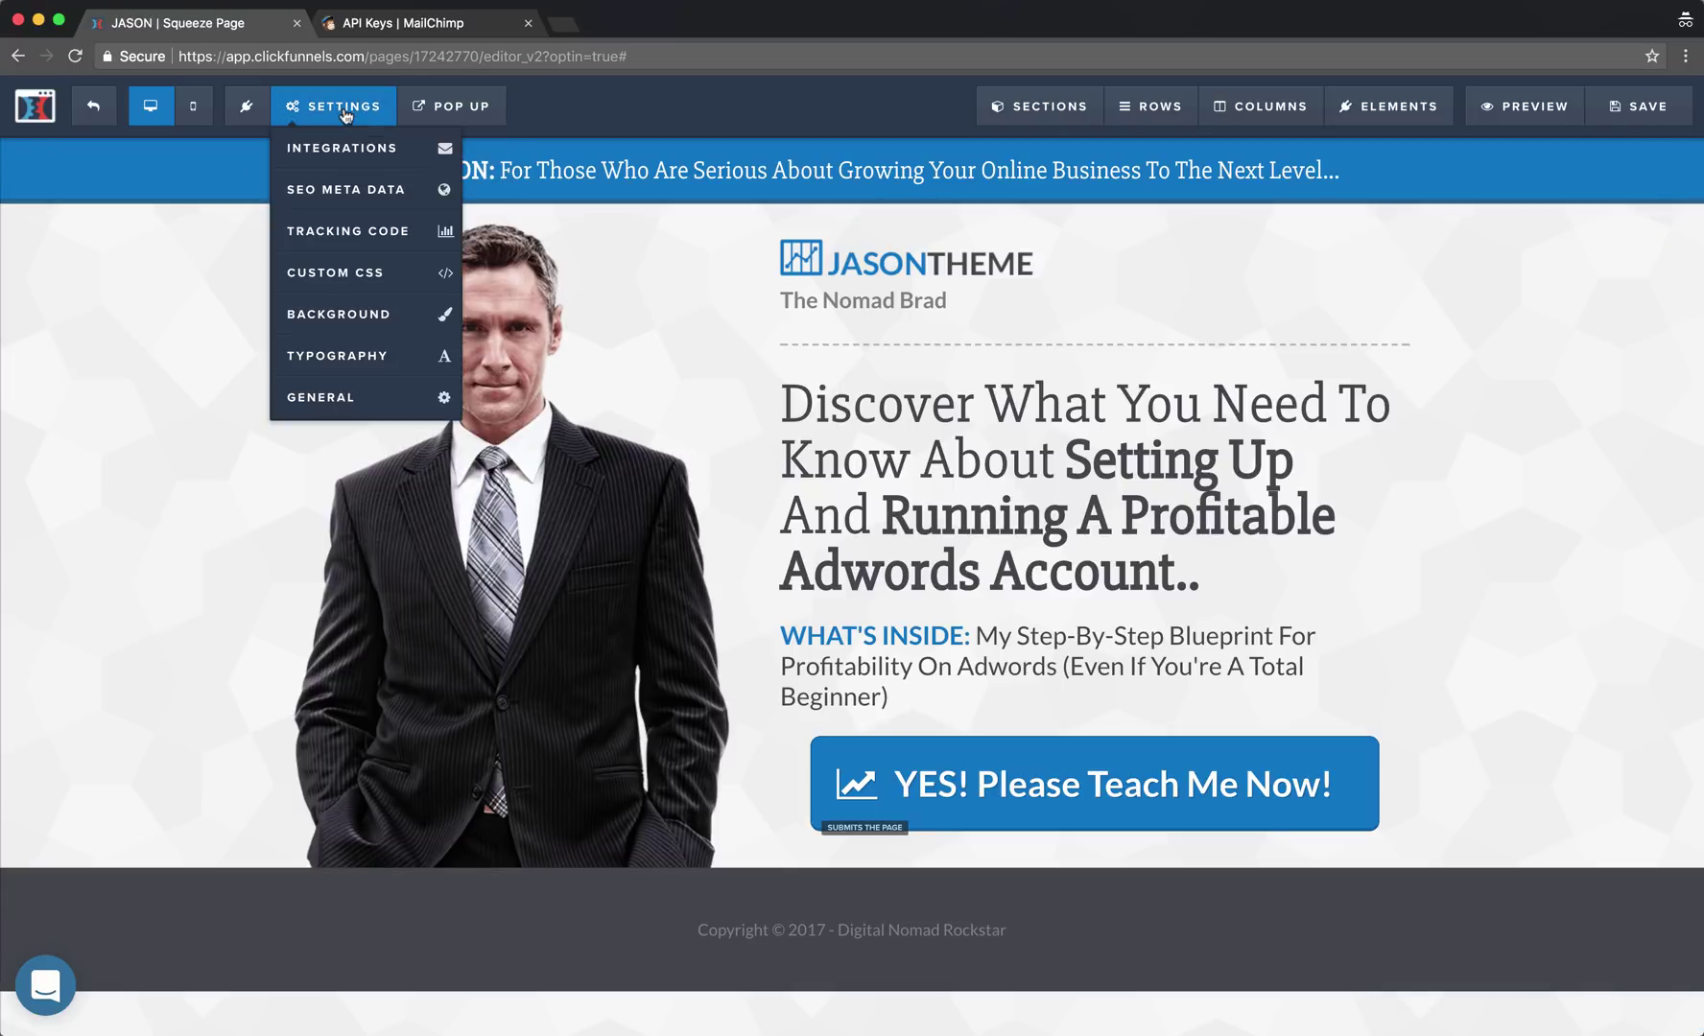
click(349, 151)
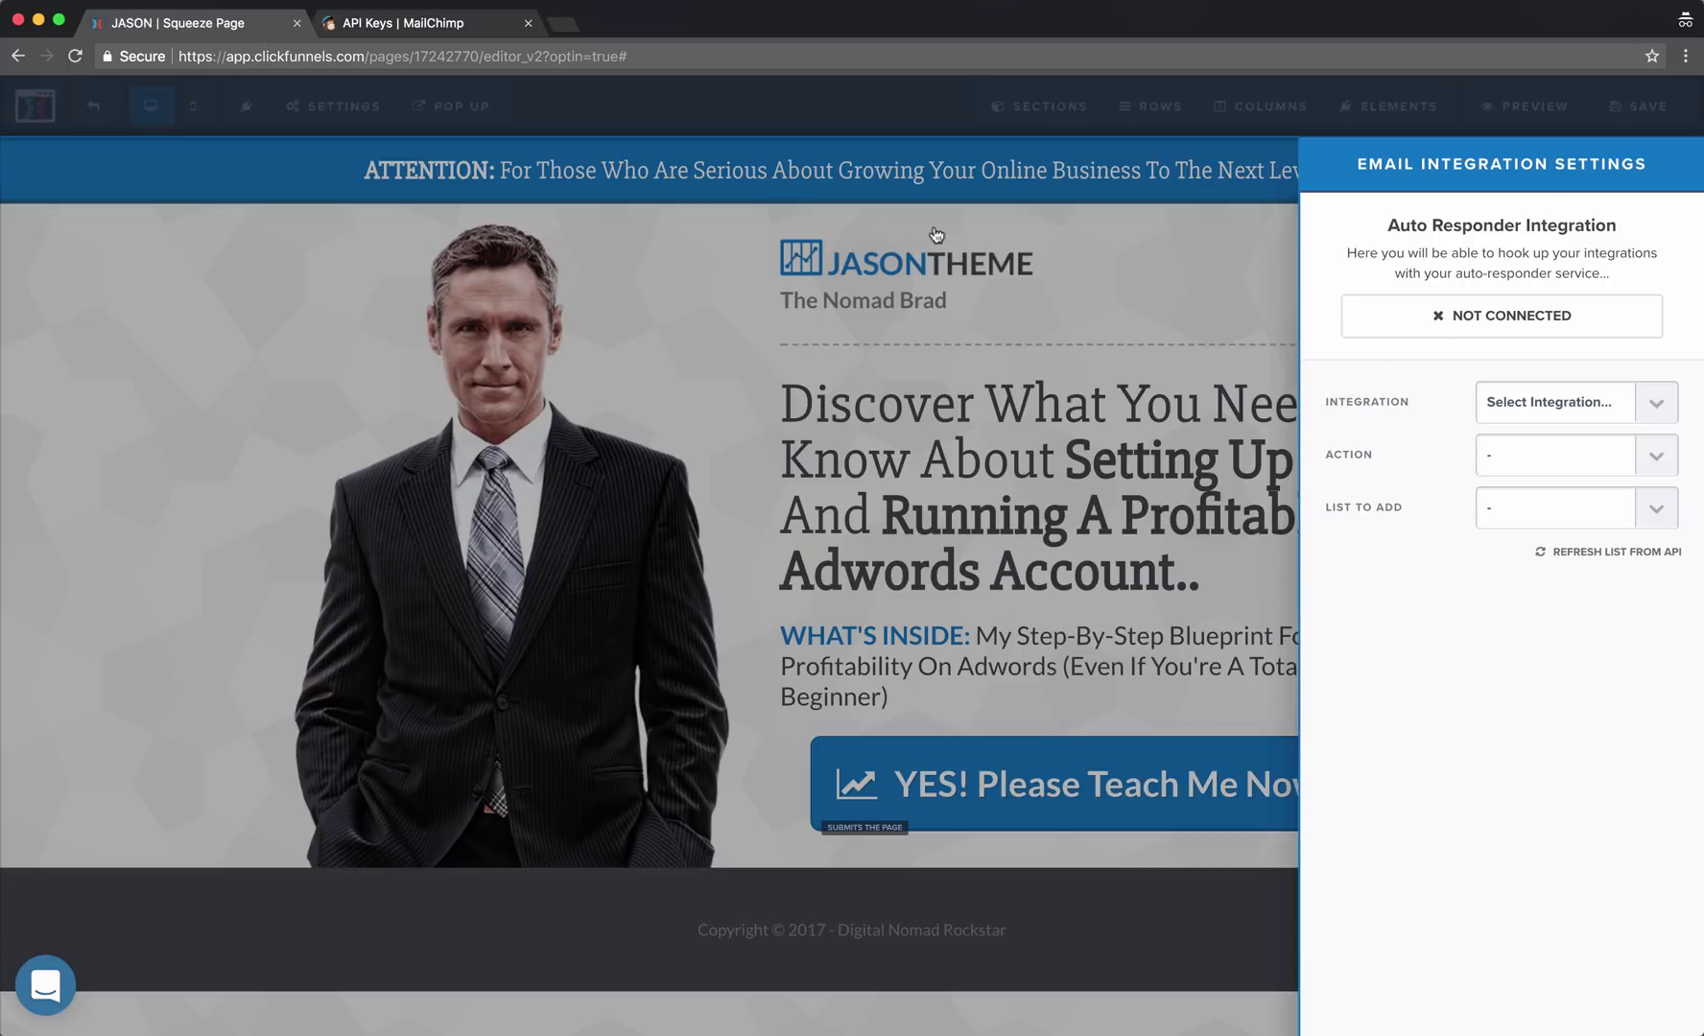
Step: Browse the Integration dropdown options while no auto-responder is connected
click(1546, 402)
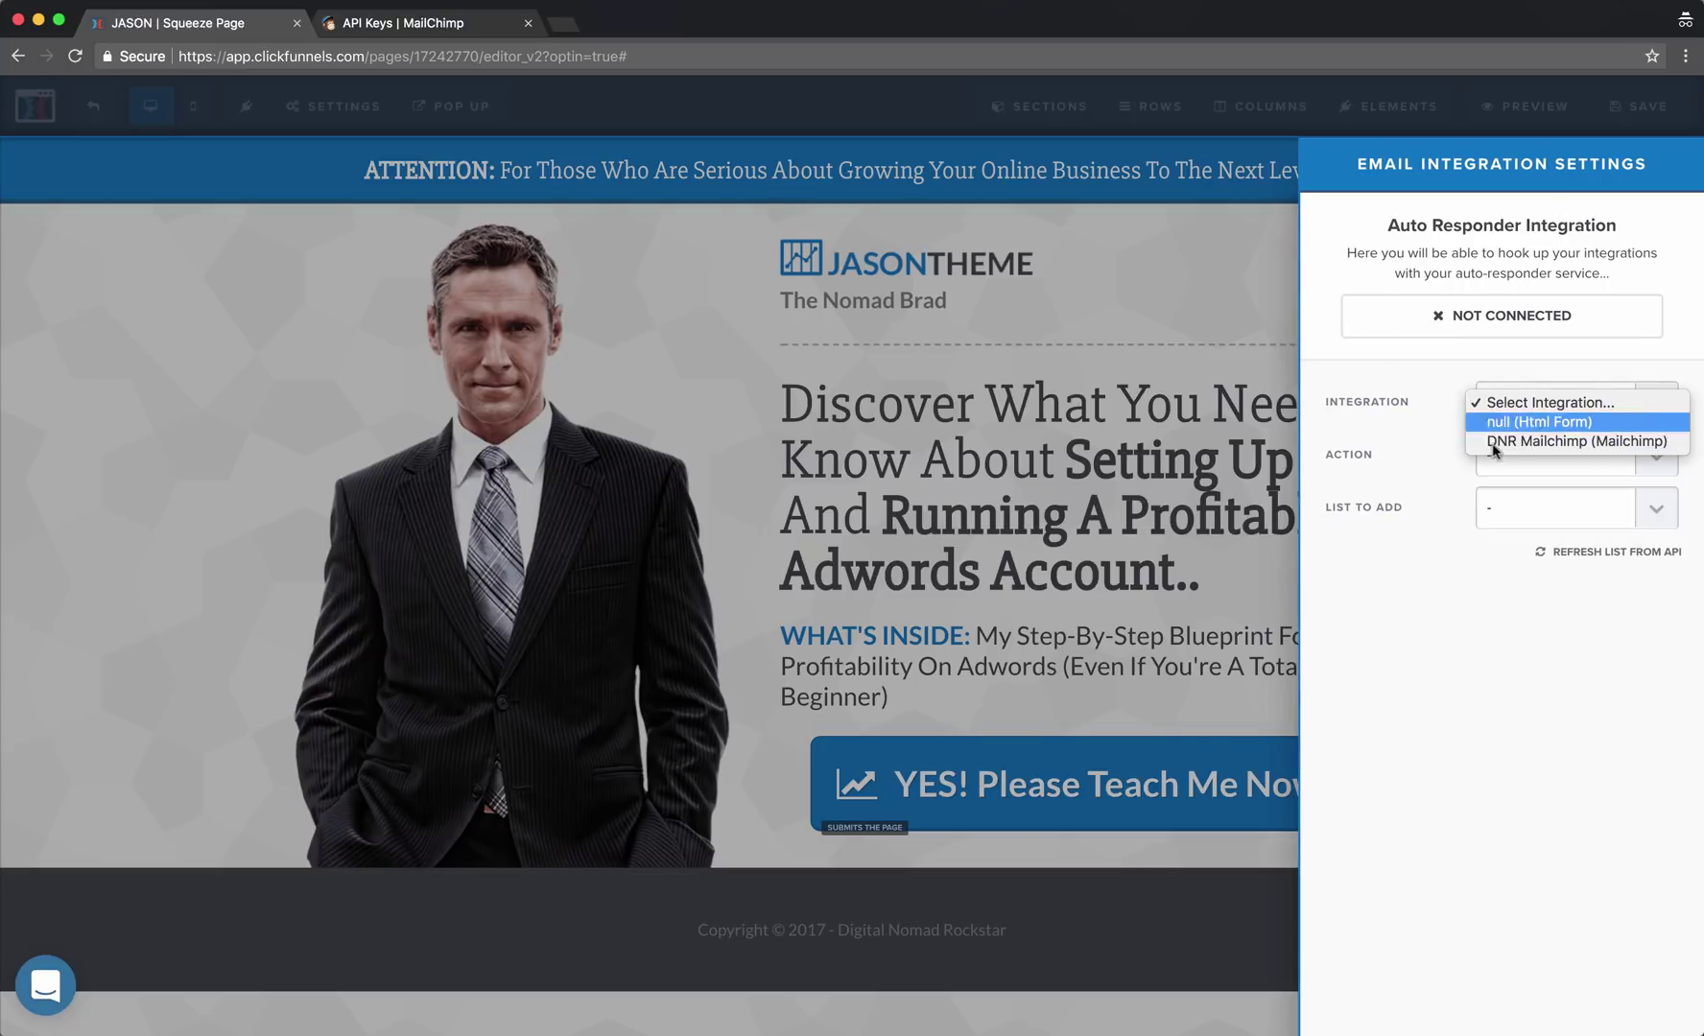
click(1446, 384)
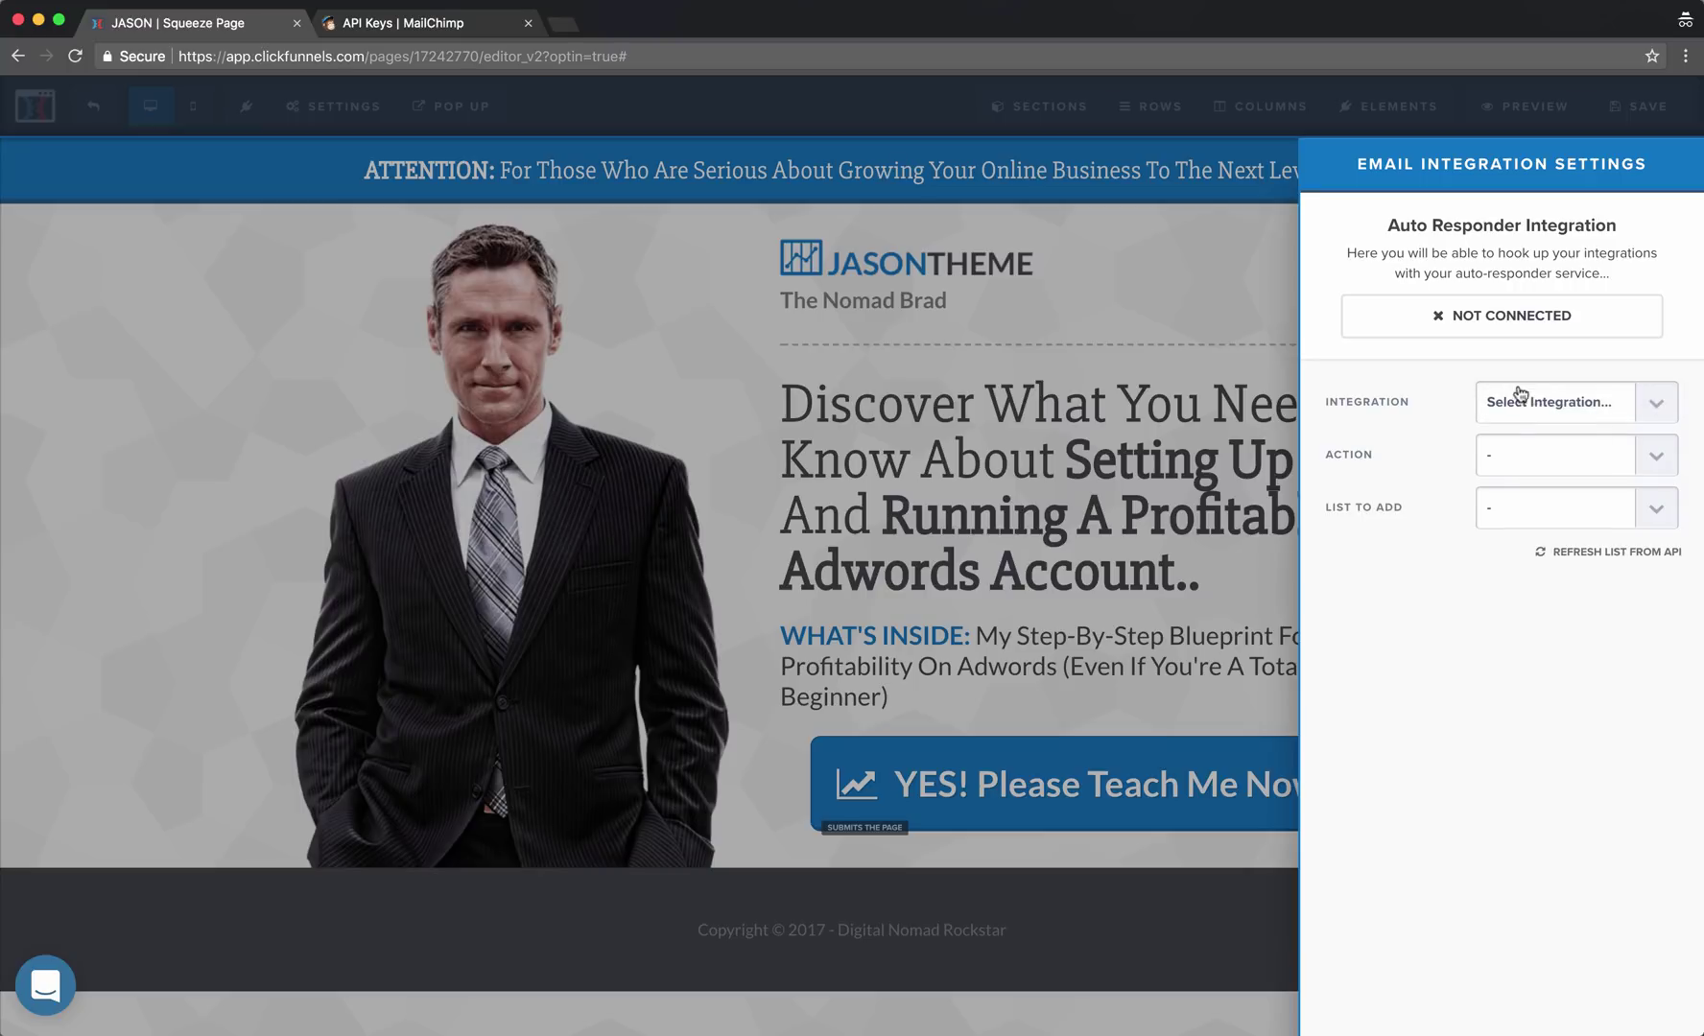
click(1546, 403)
click(1385, 367)
click(1531, 456)
Step: In MailChimp, go to Account > Extras > API keys and select the existing API key
click(417, 23)
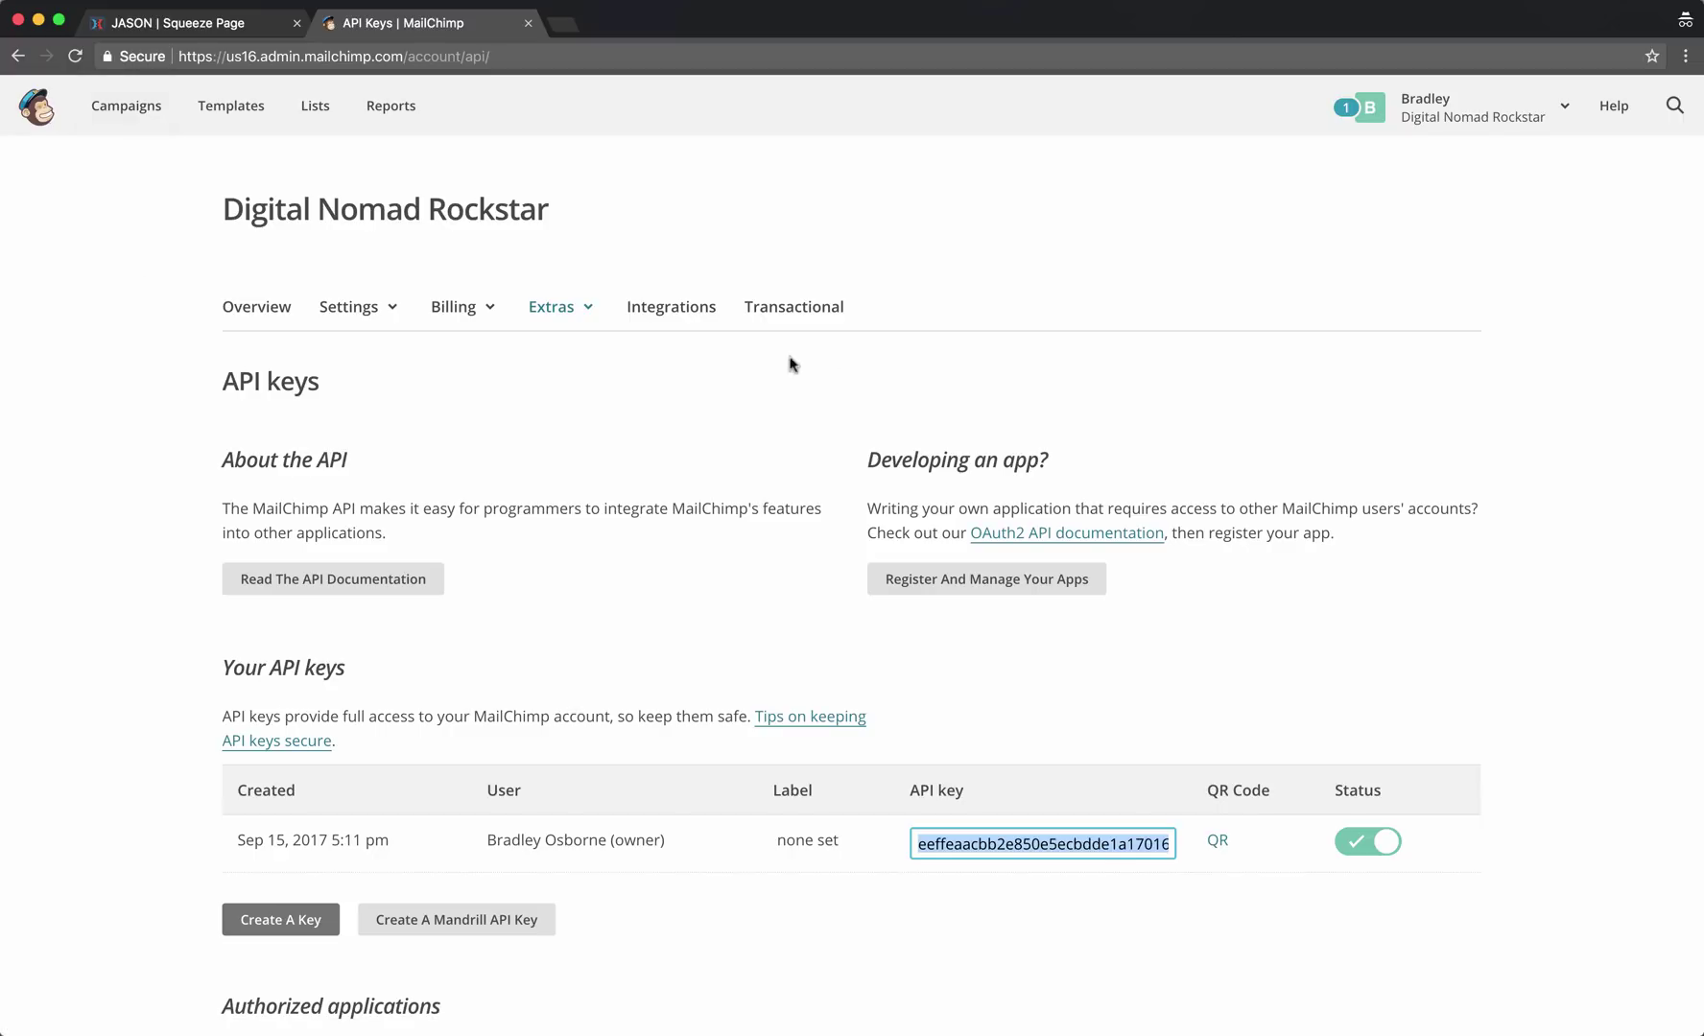
scroll(206, 360, down, 2)
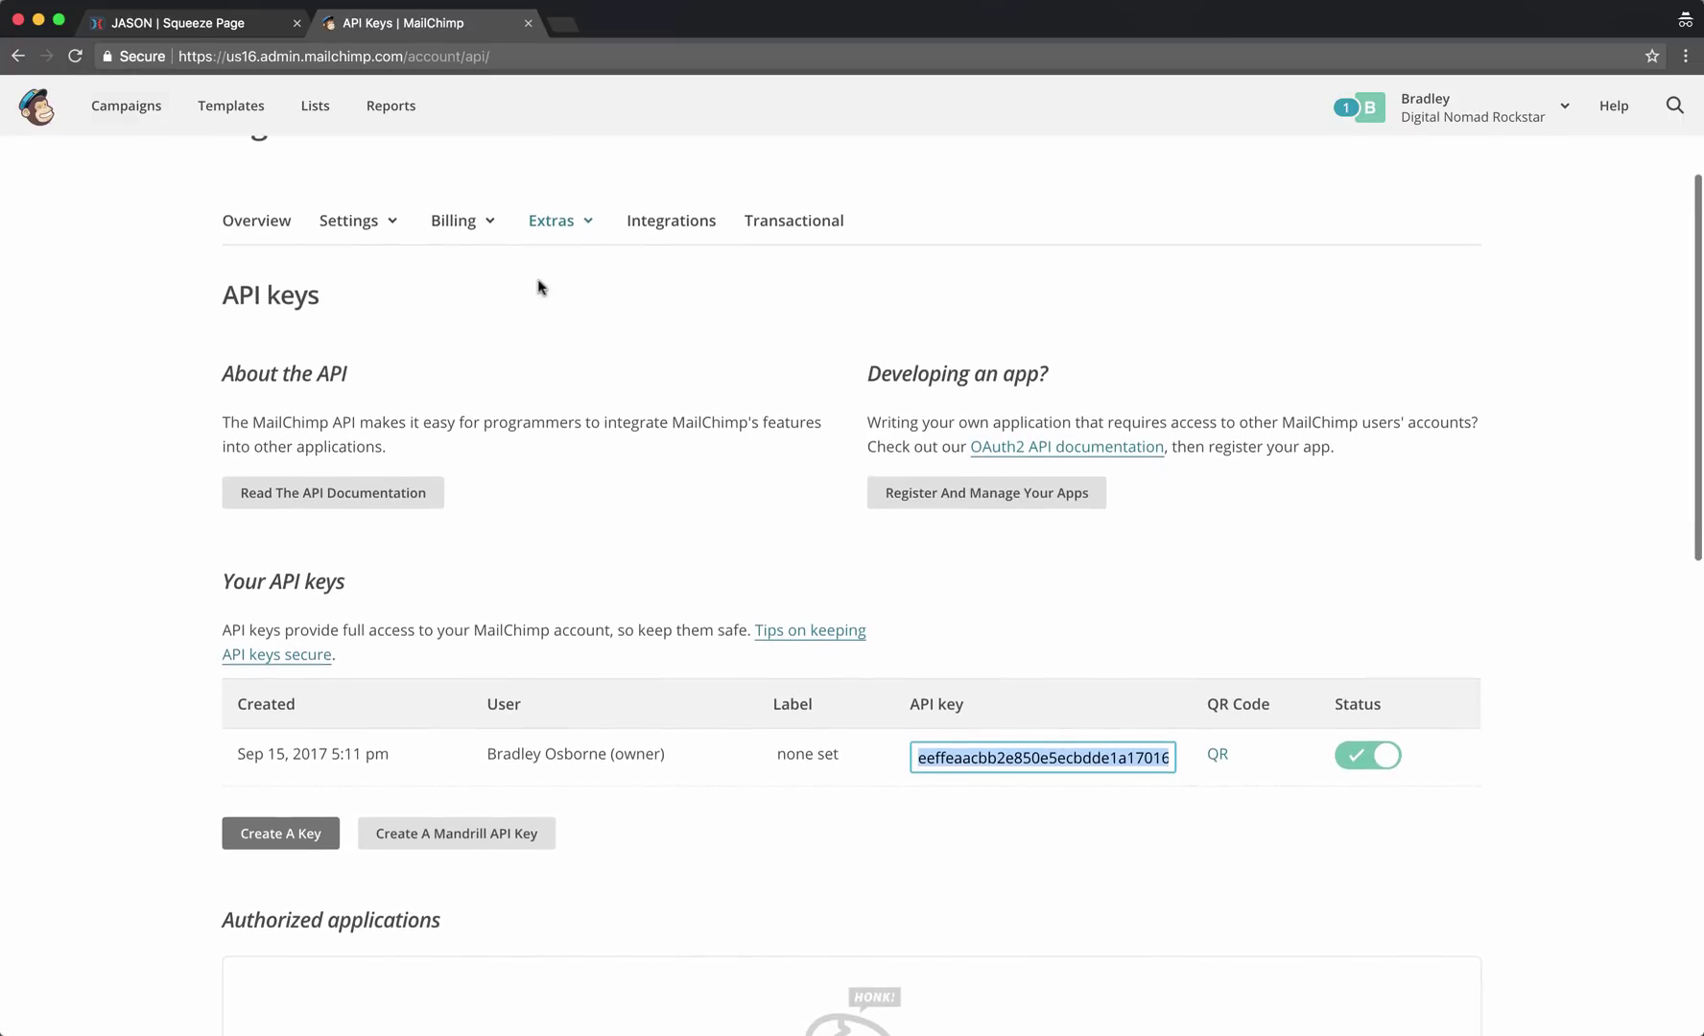
scroll(391, 335, up, 2)
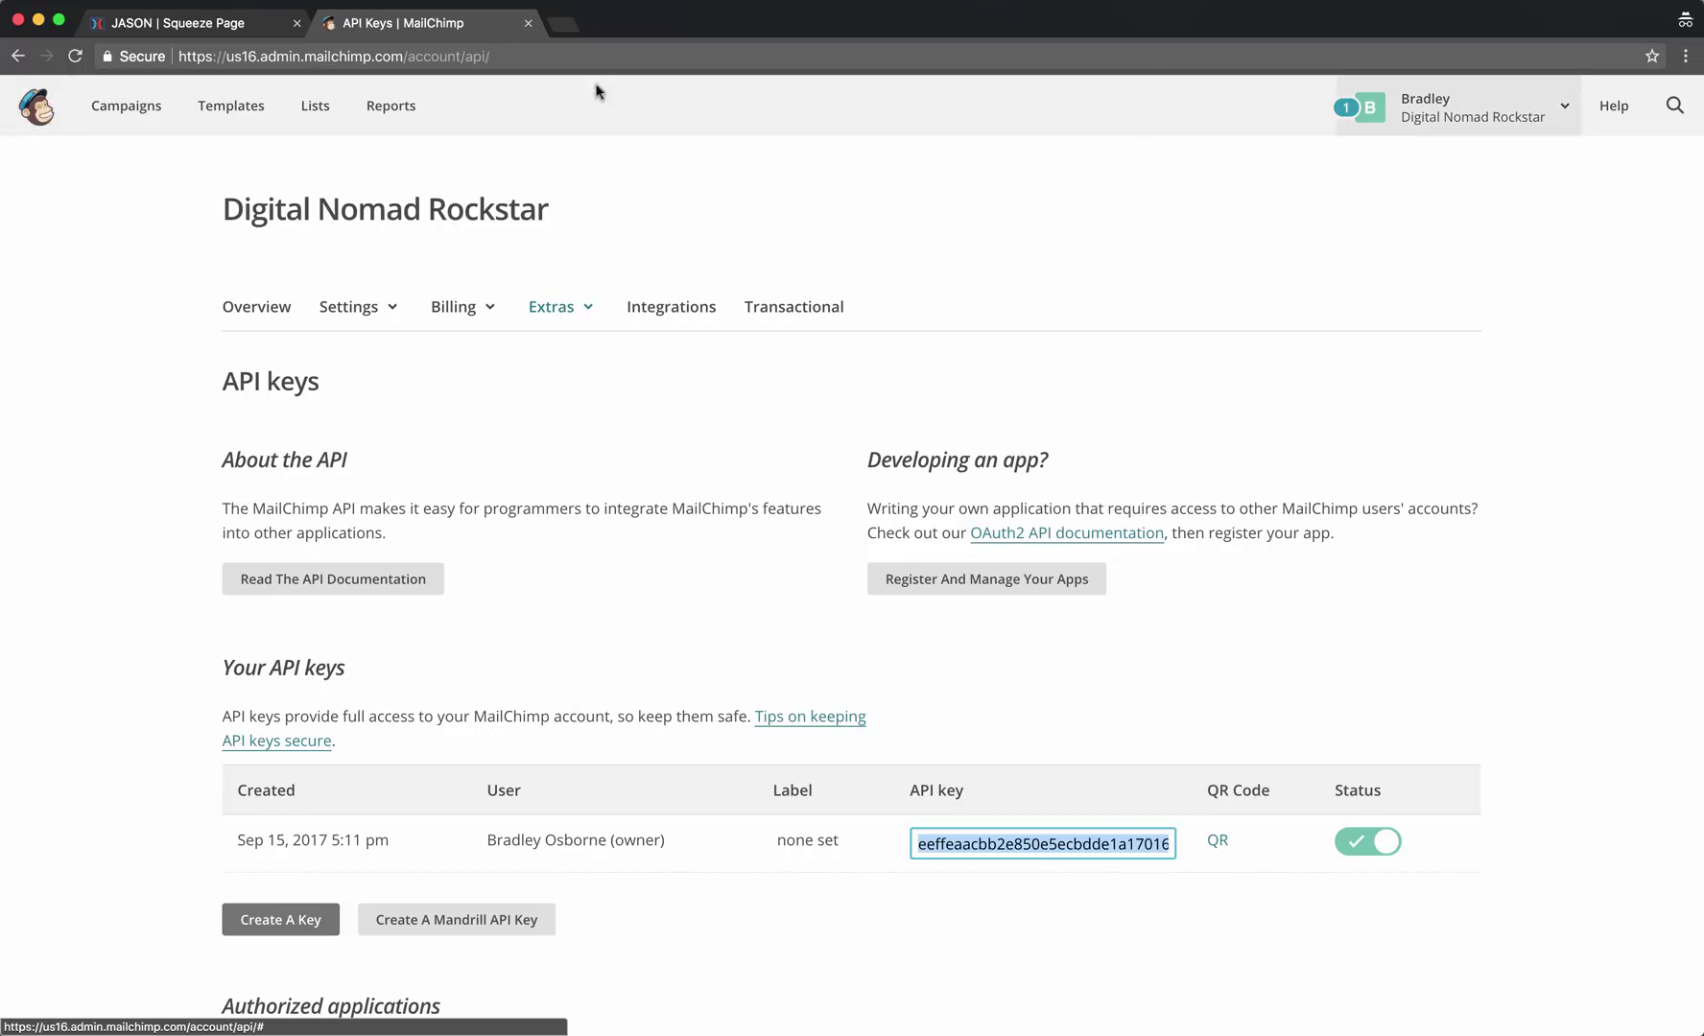
click(1440, 117)
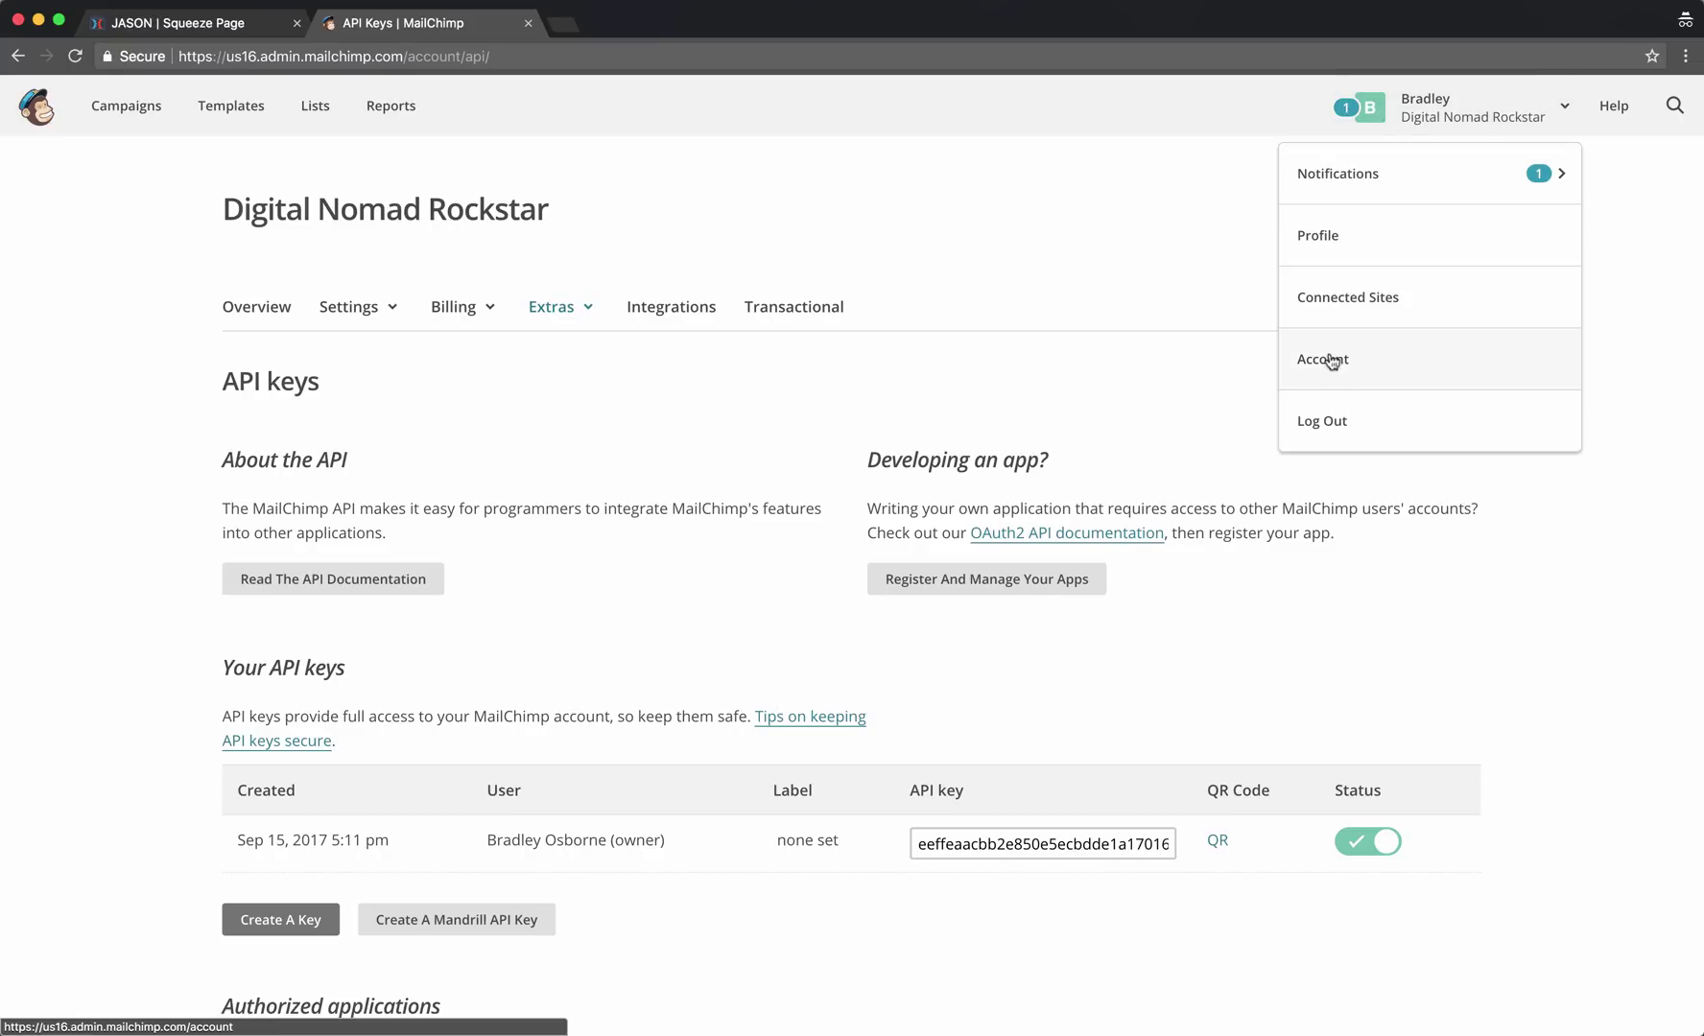
click(1145, 306)
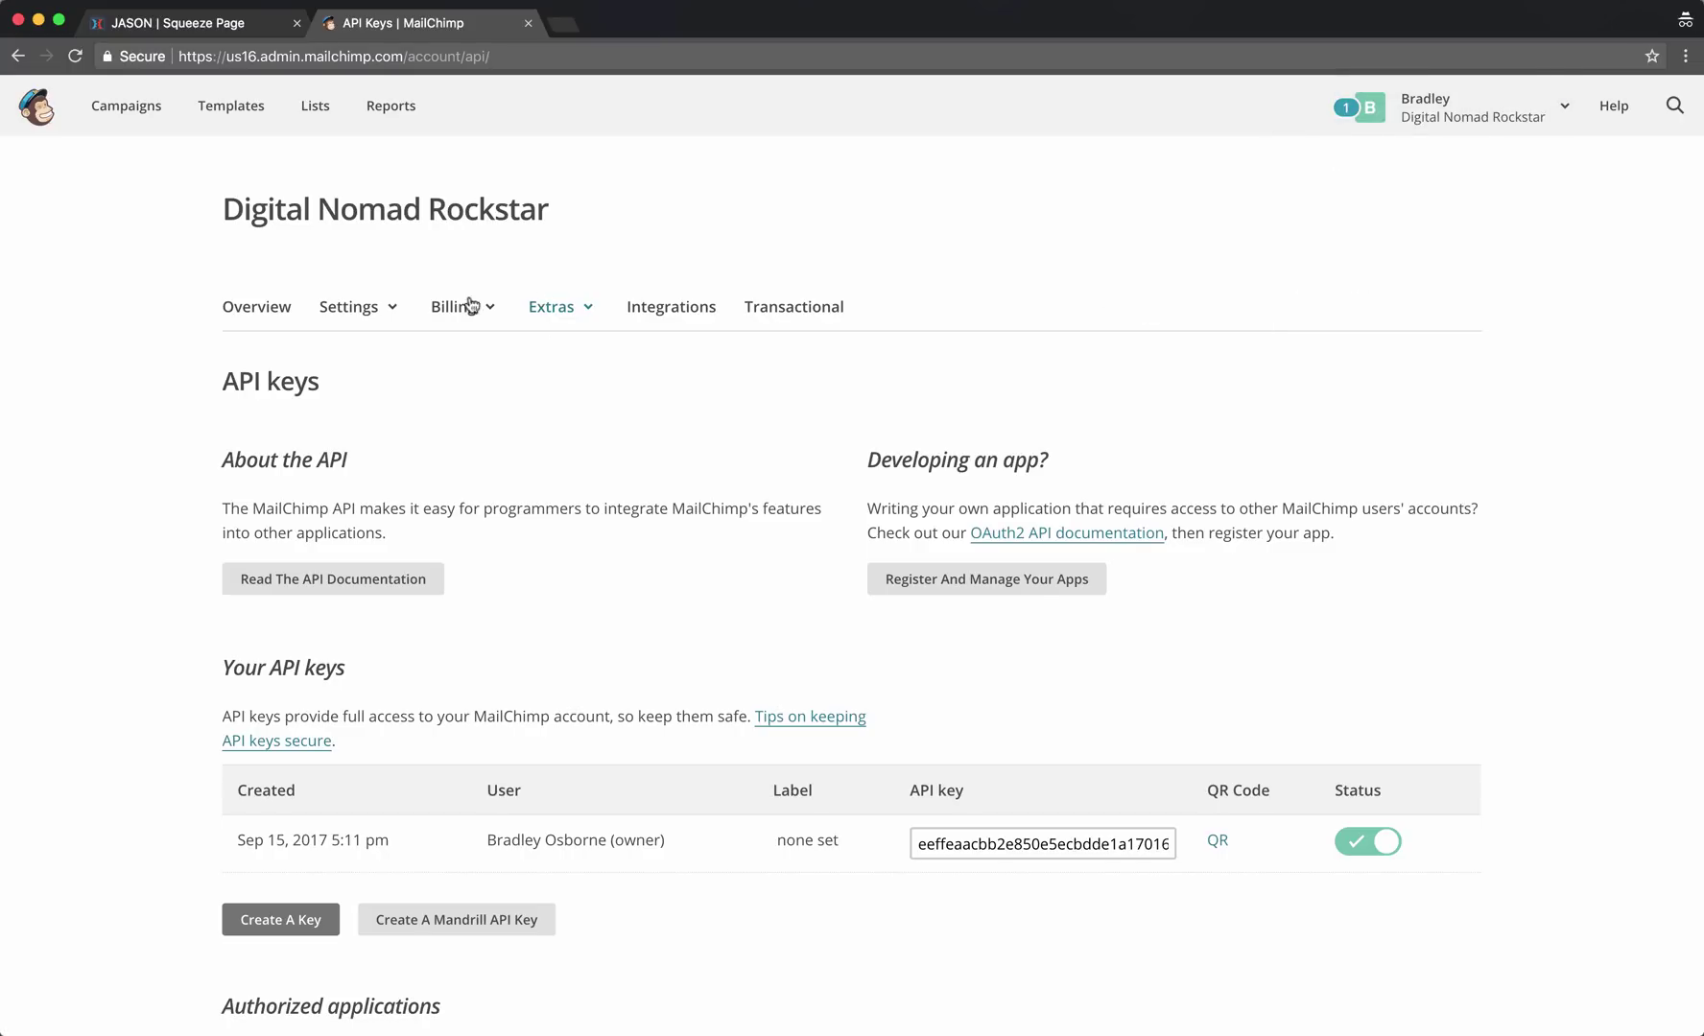
click(550, 306)
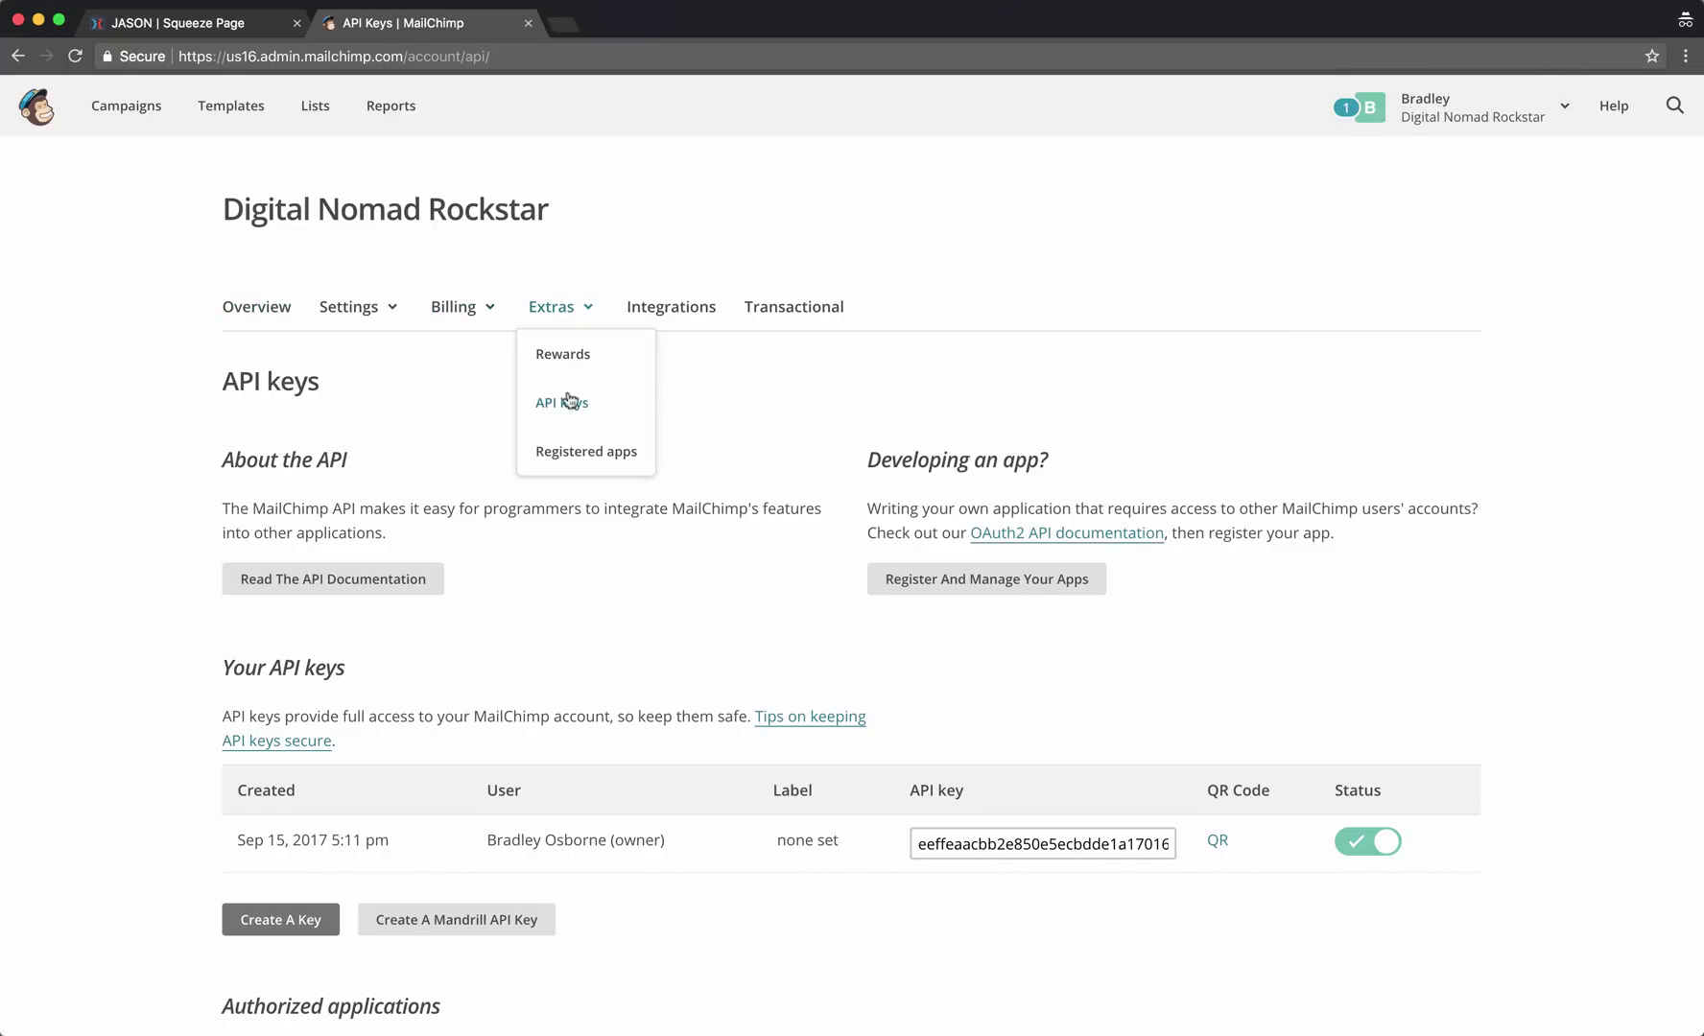
scroll(705, 665, down, 4)
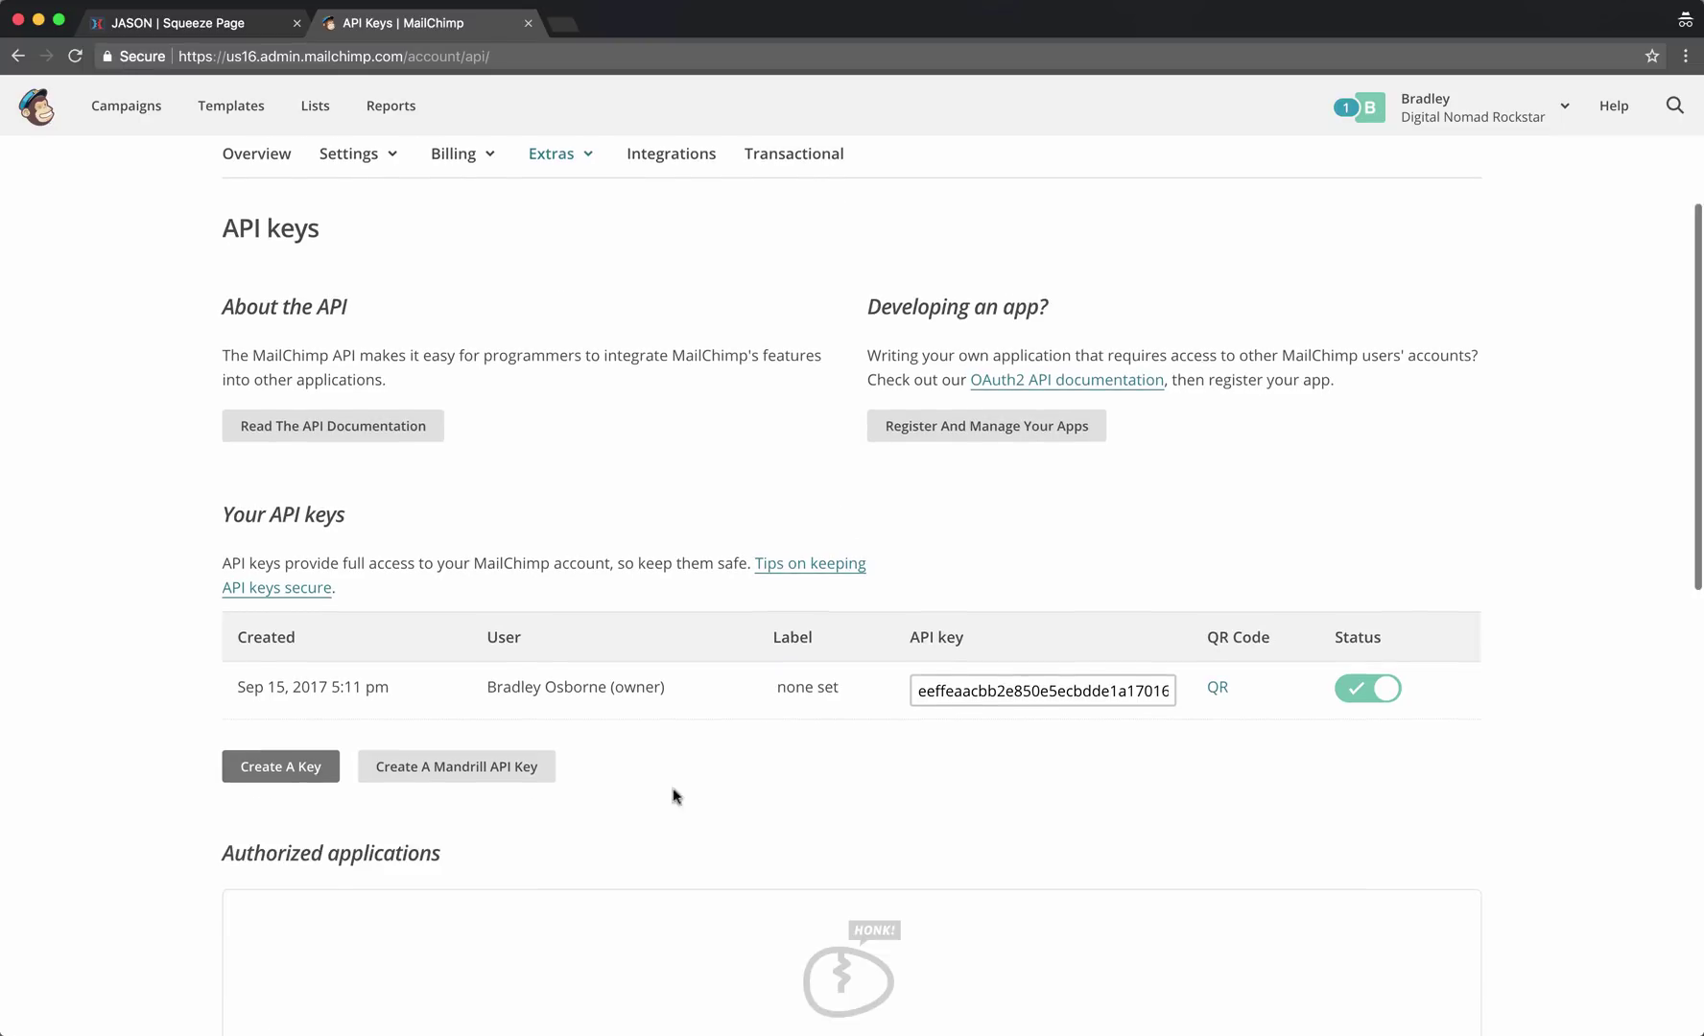
scroll(399, 693, down, 2)
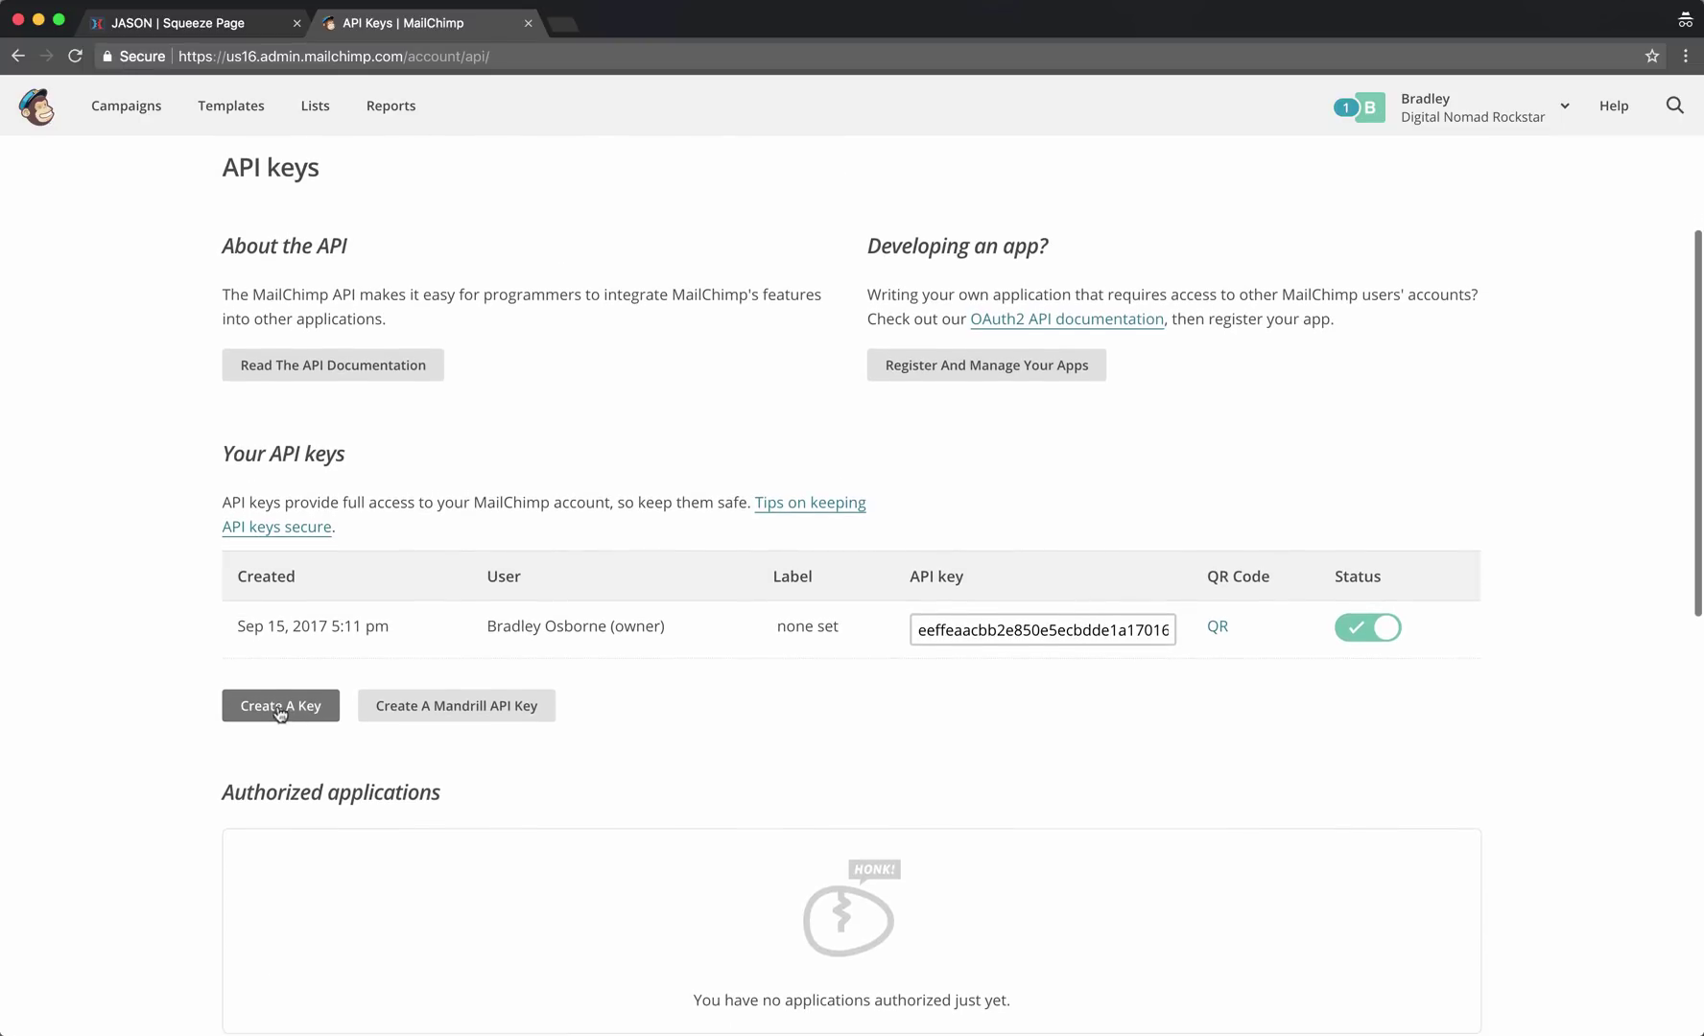
click(999, 629)
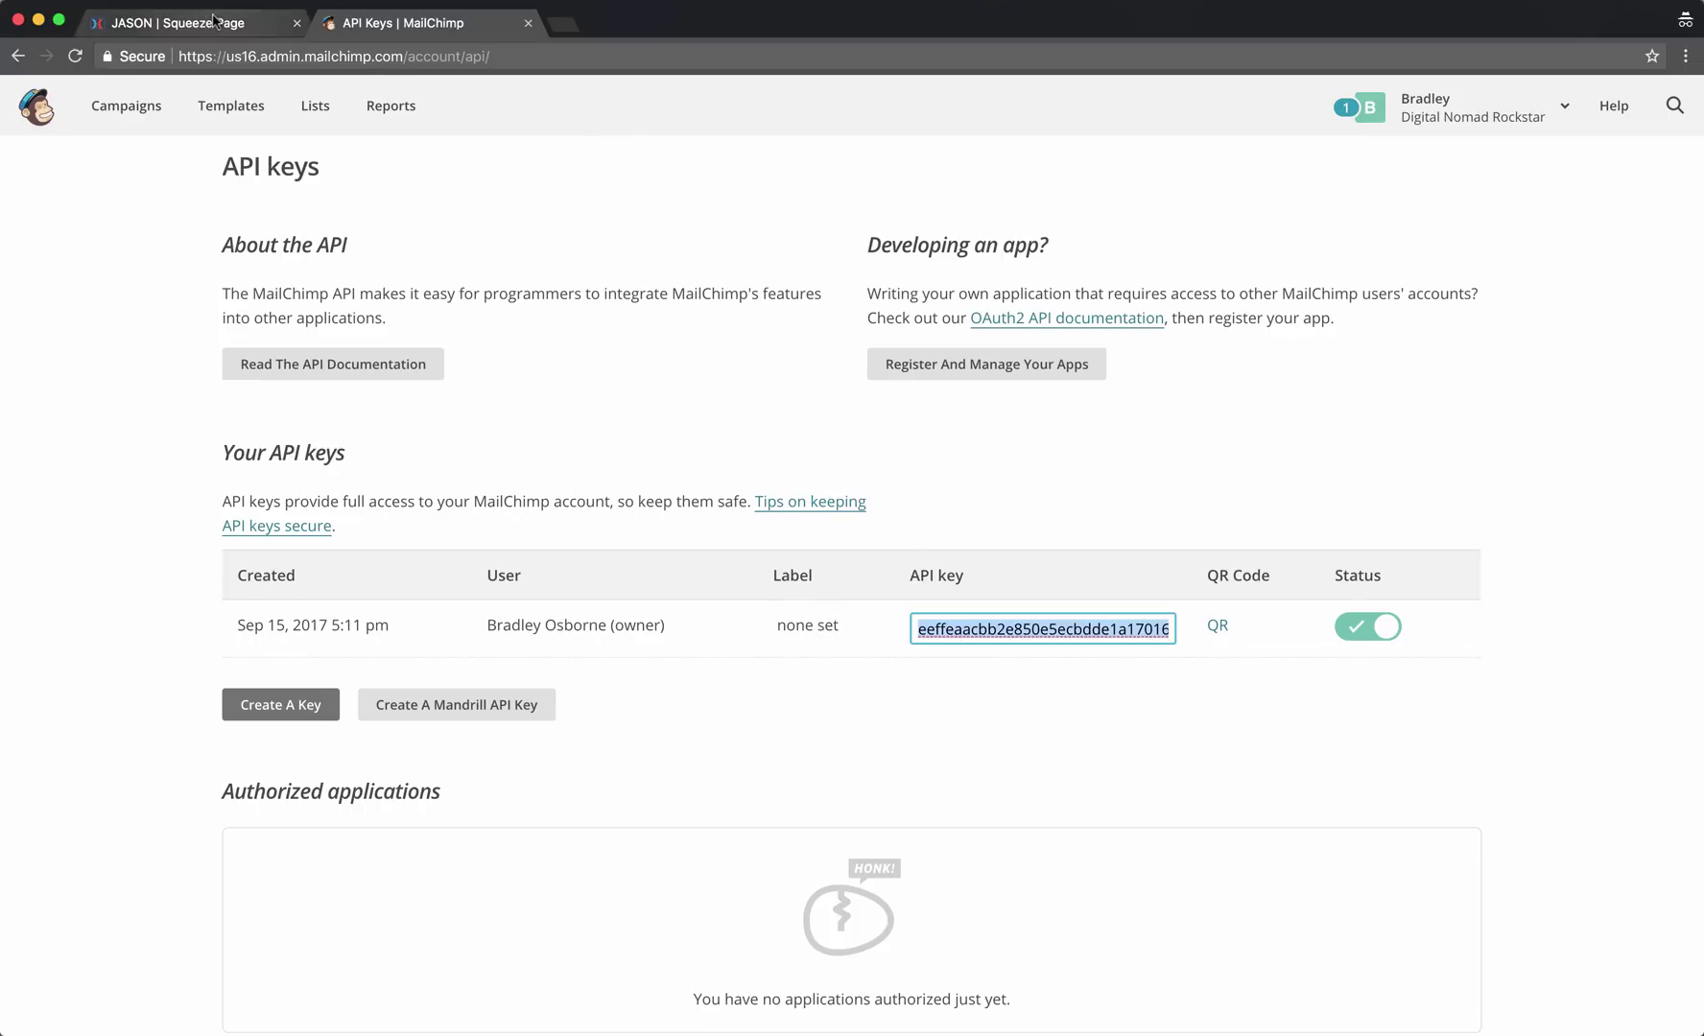
Step: Load the ClickFunnels dashboard at app.clickfunnels.com in a second browser tab
click(177, 23)
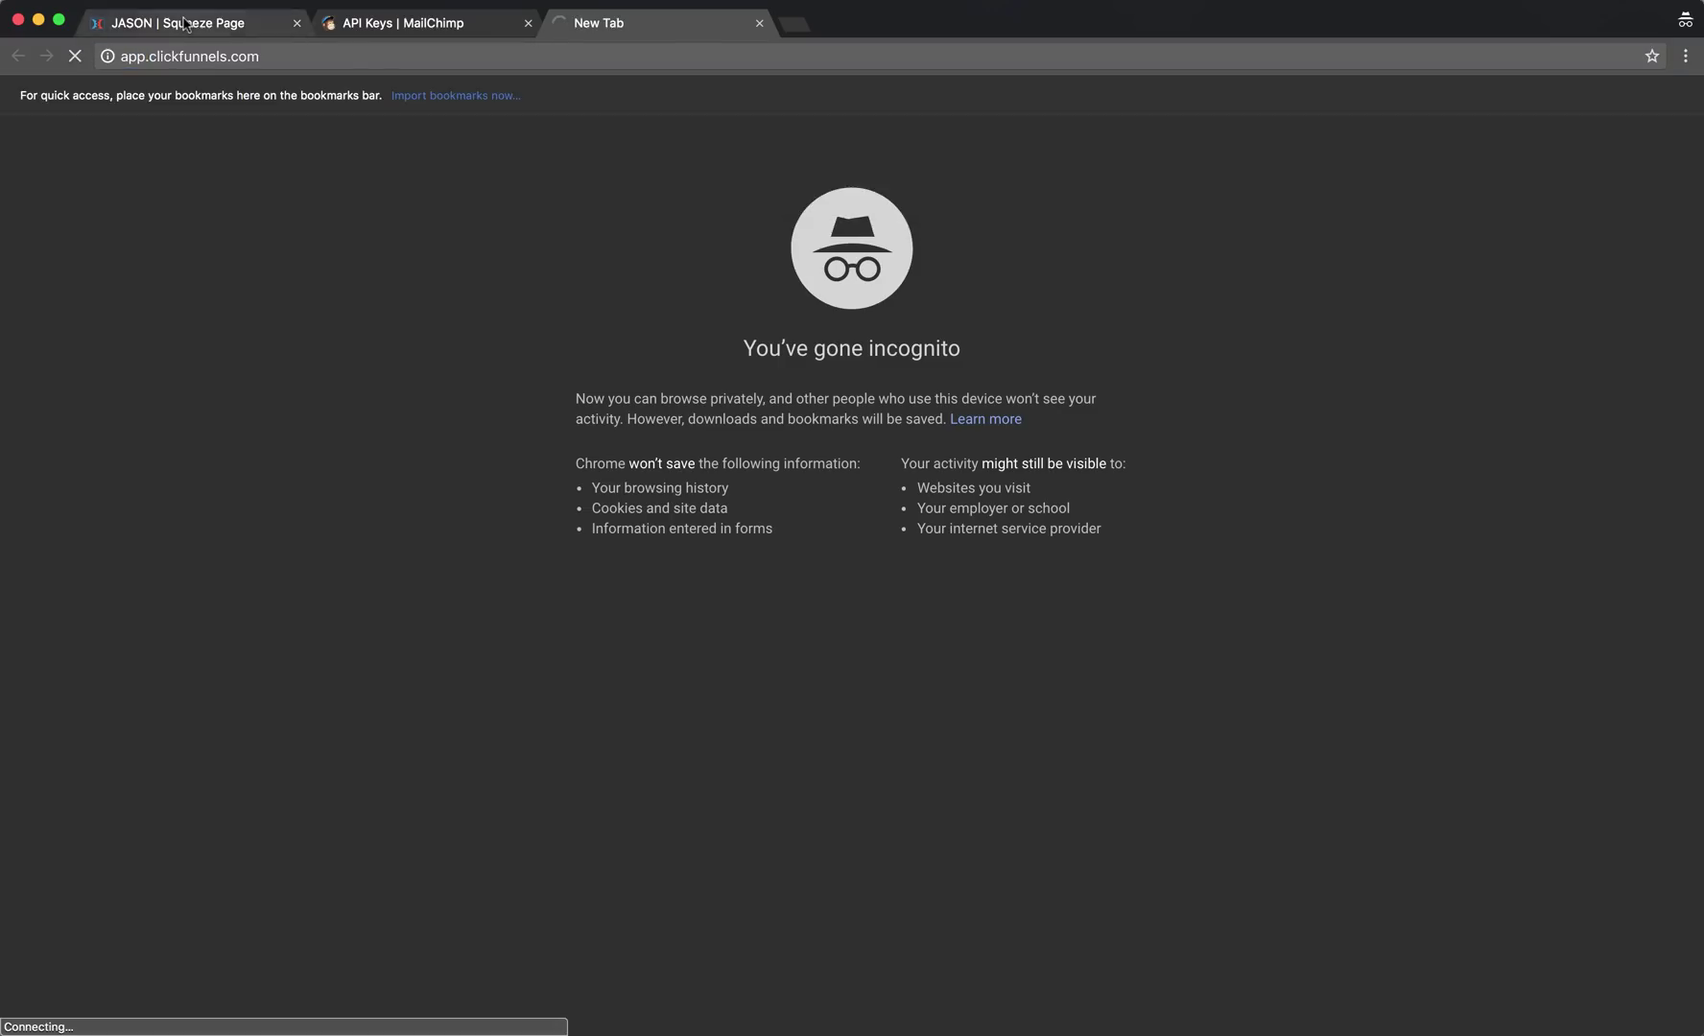
click(166, 23)
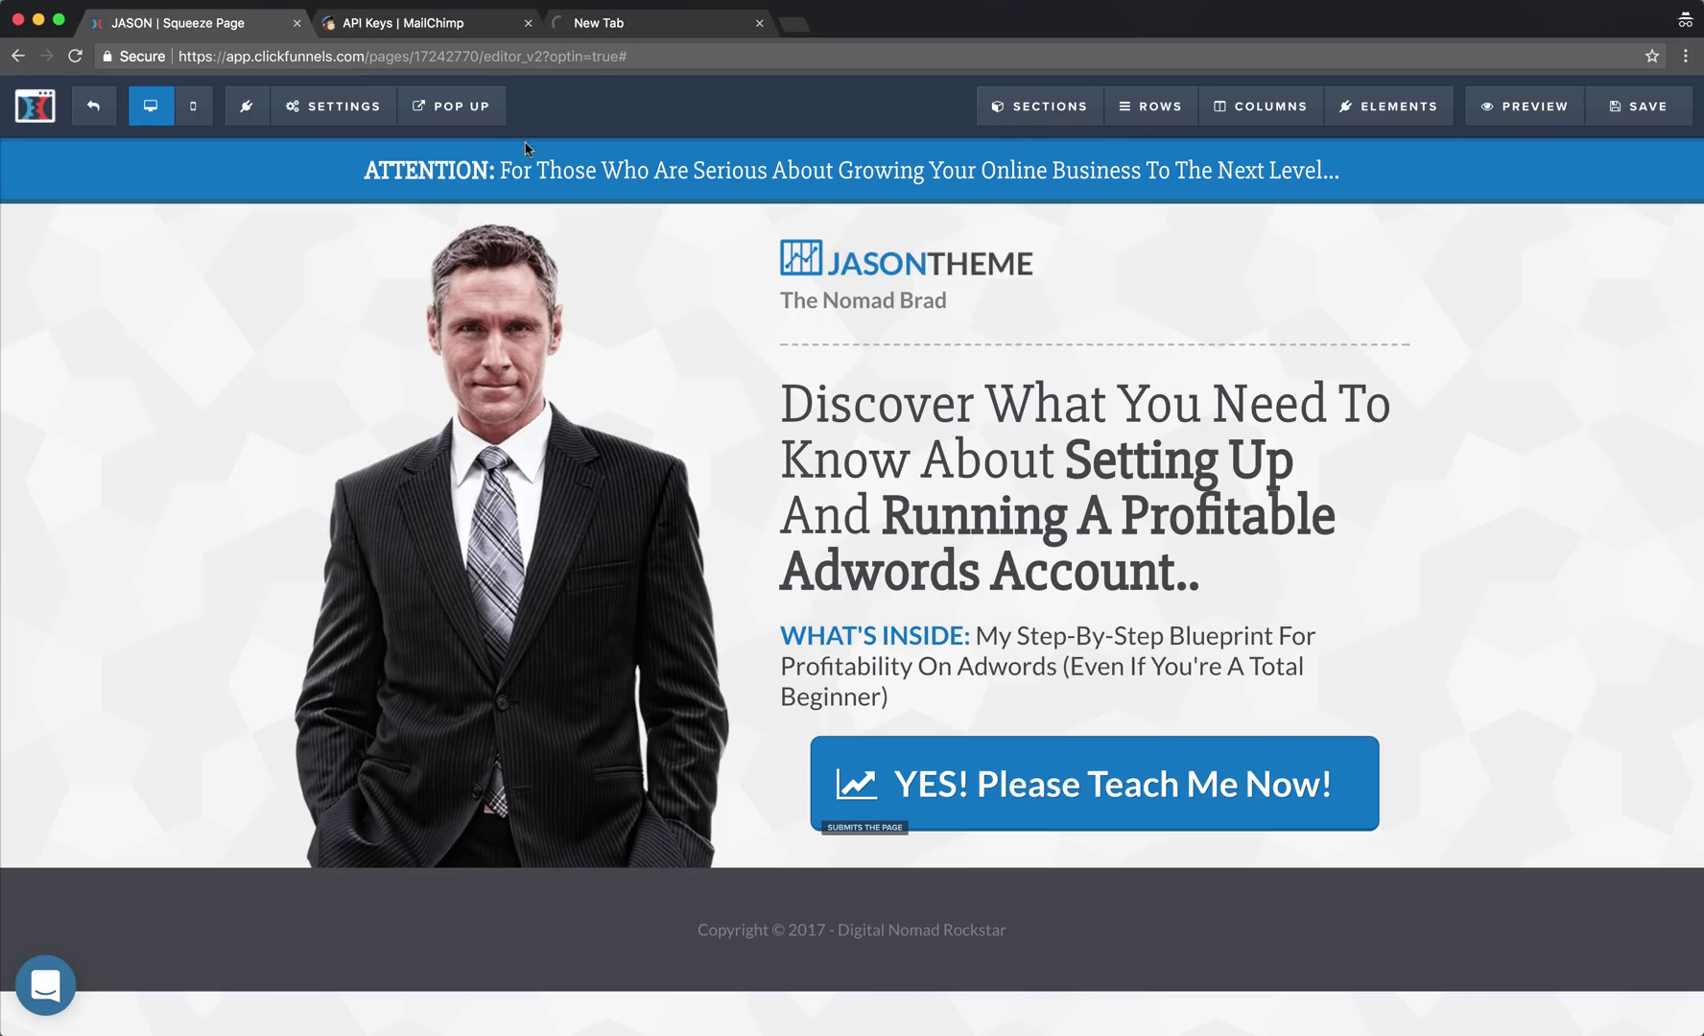
click(623, 23)
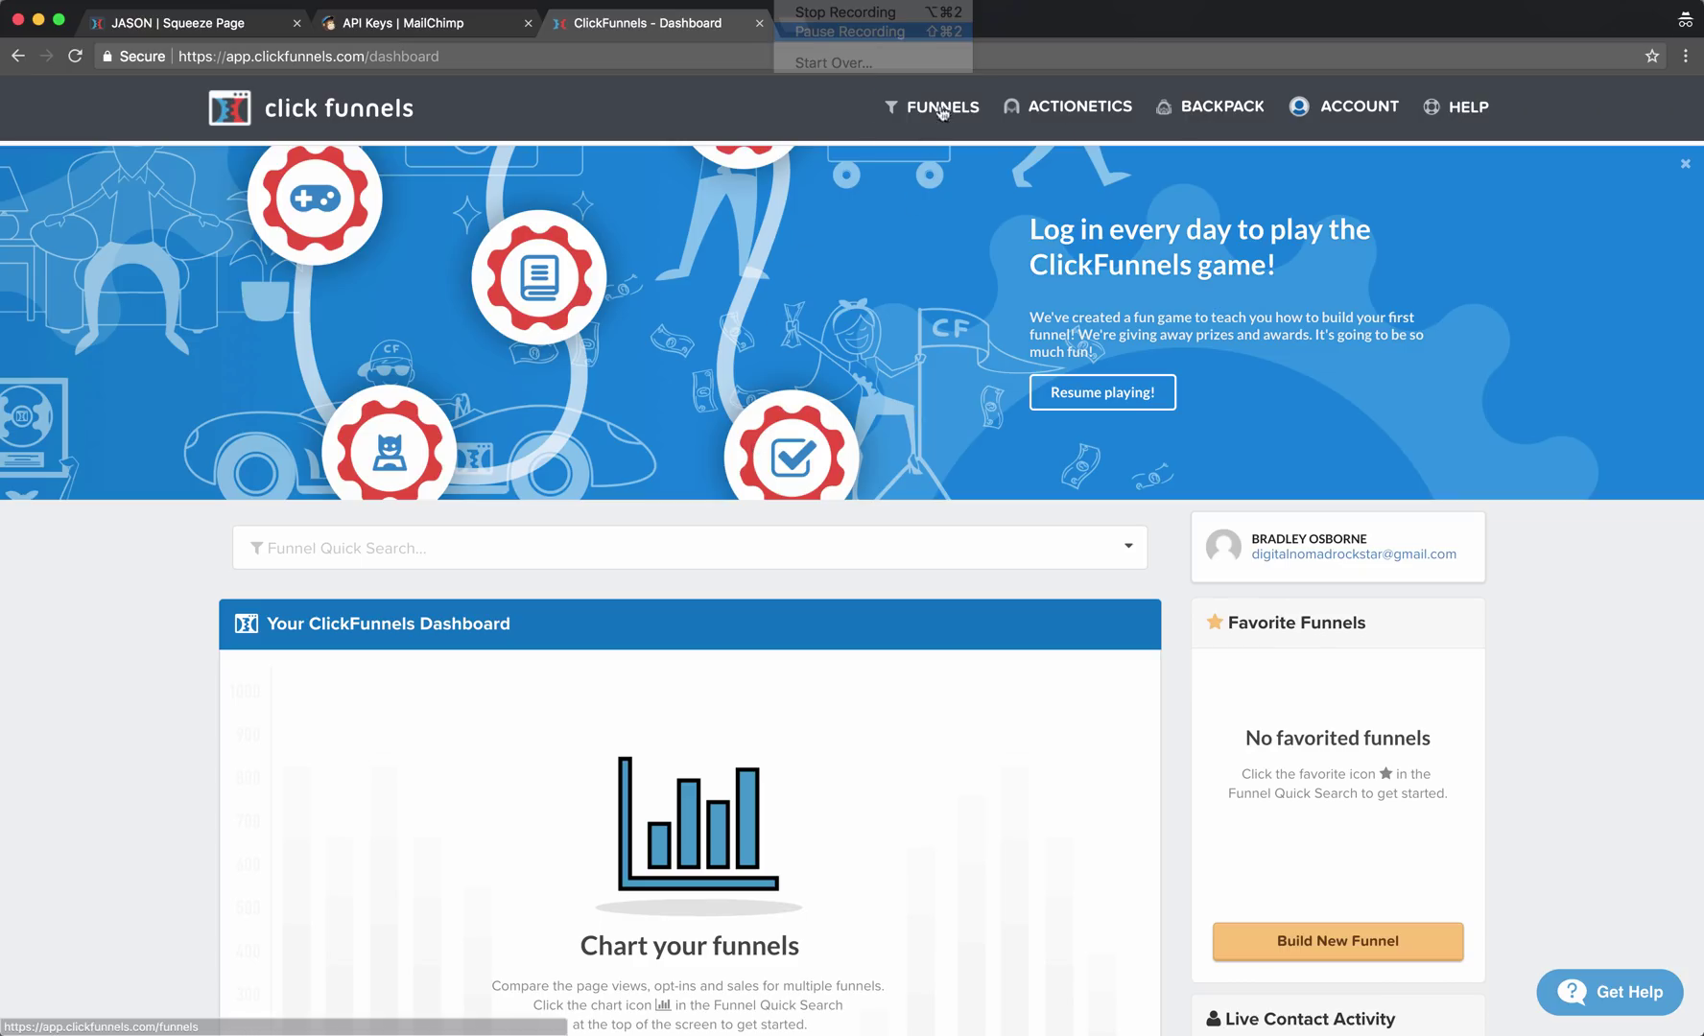
mouse_move(1347, 106)
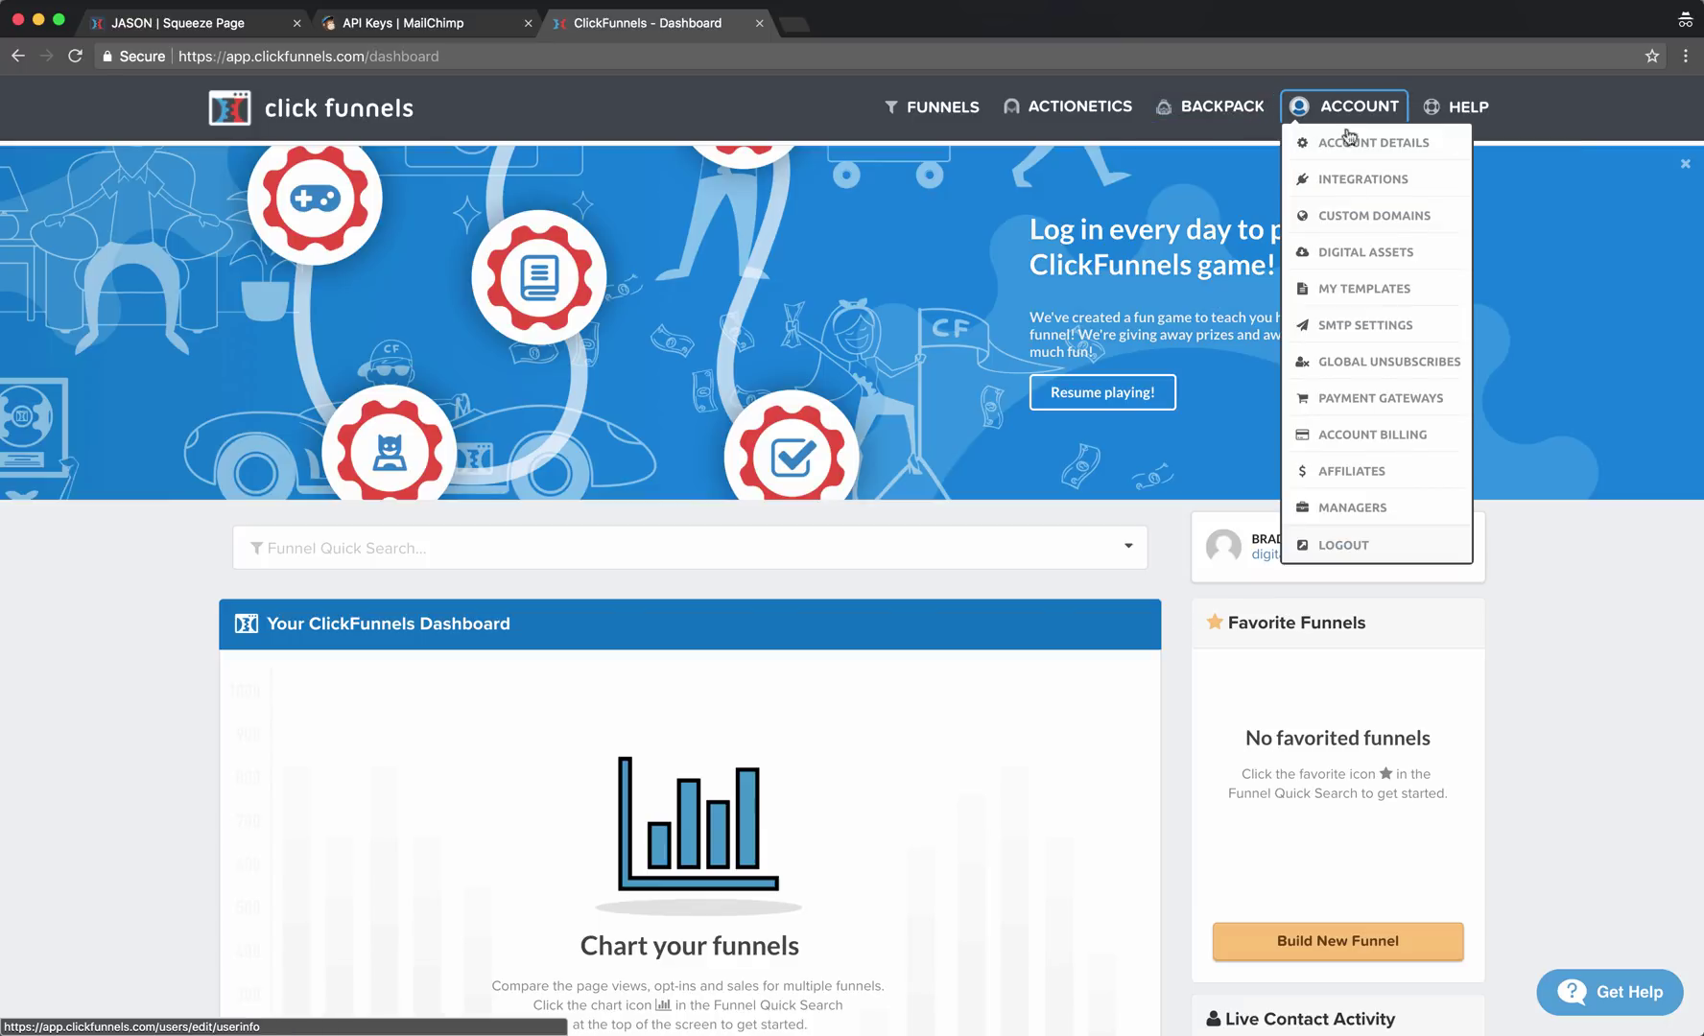
Step: Browse the Add New Integration service list under Account > Integrations without adding anything
click(1362, 178)
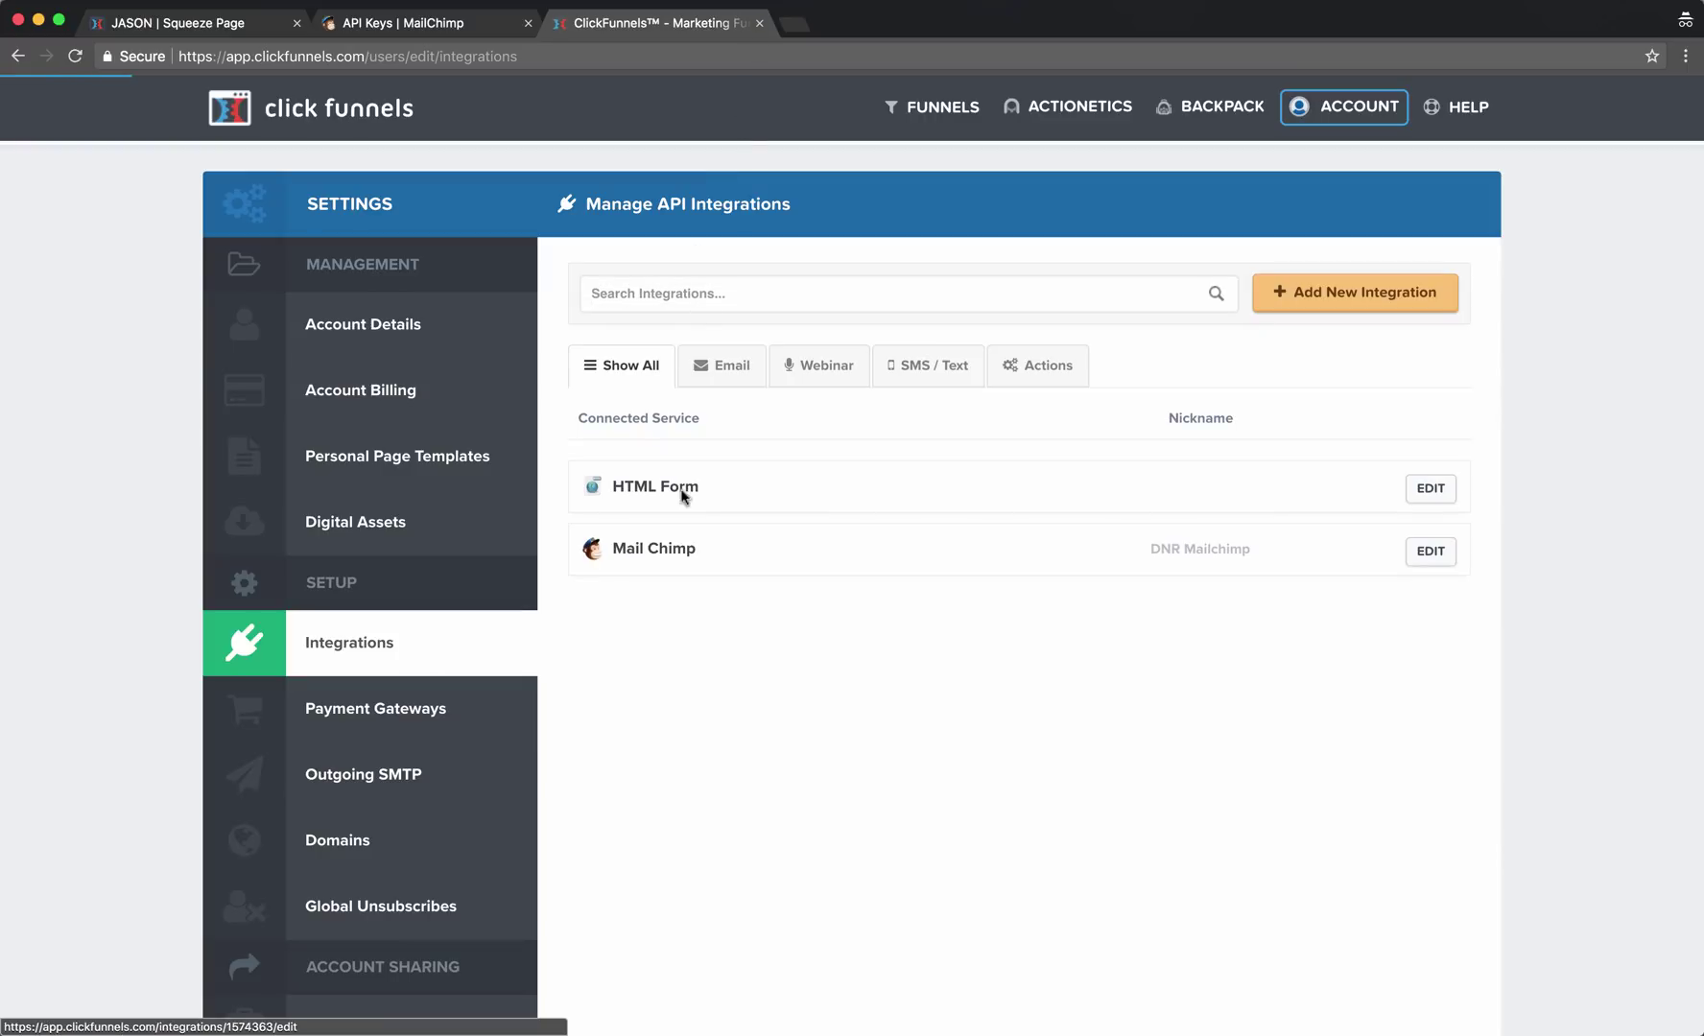
click(1322, 292)
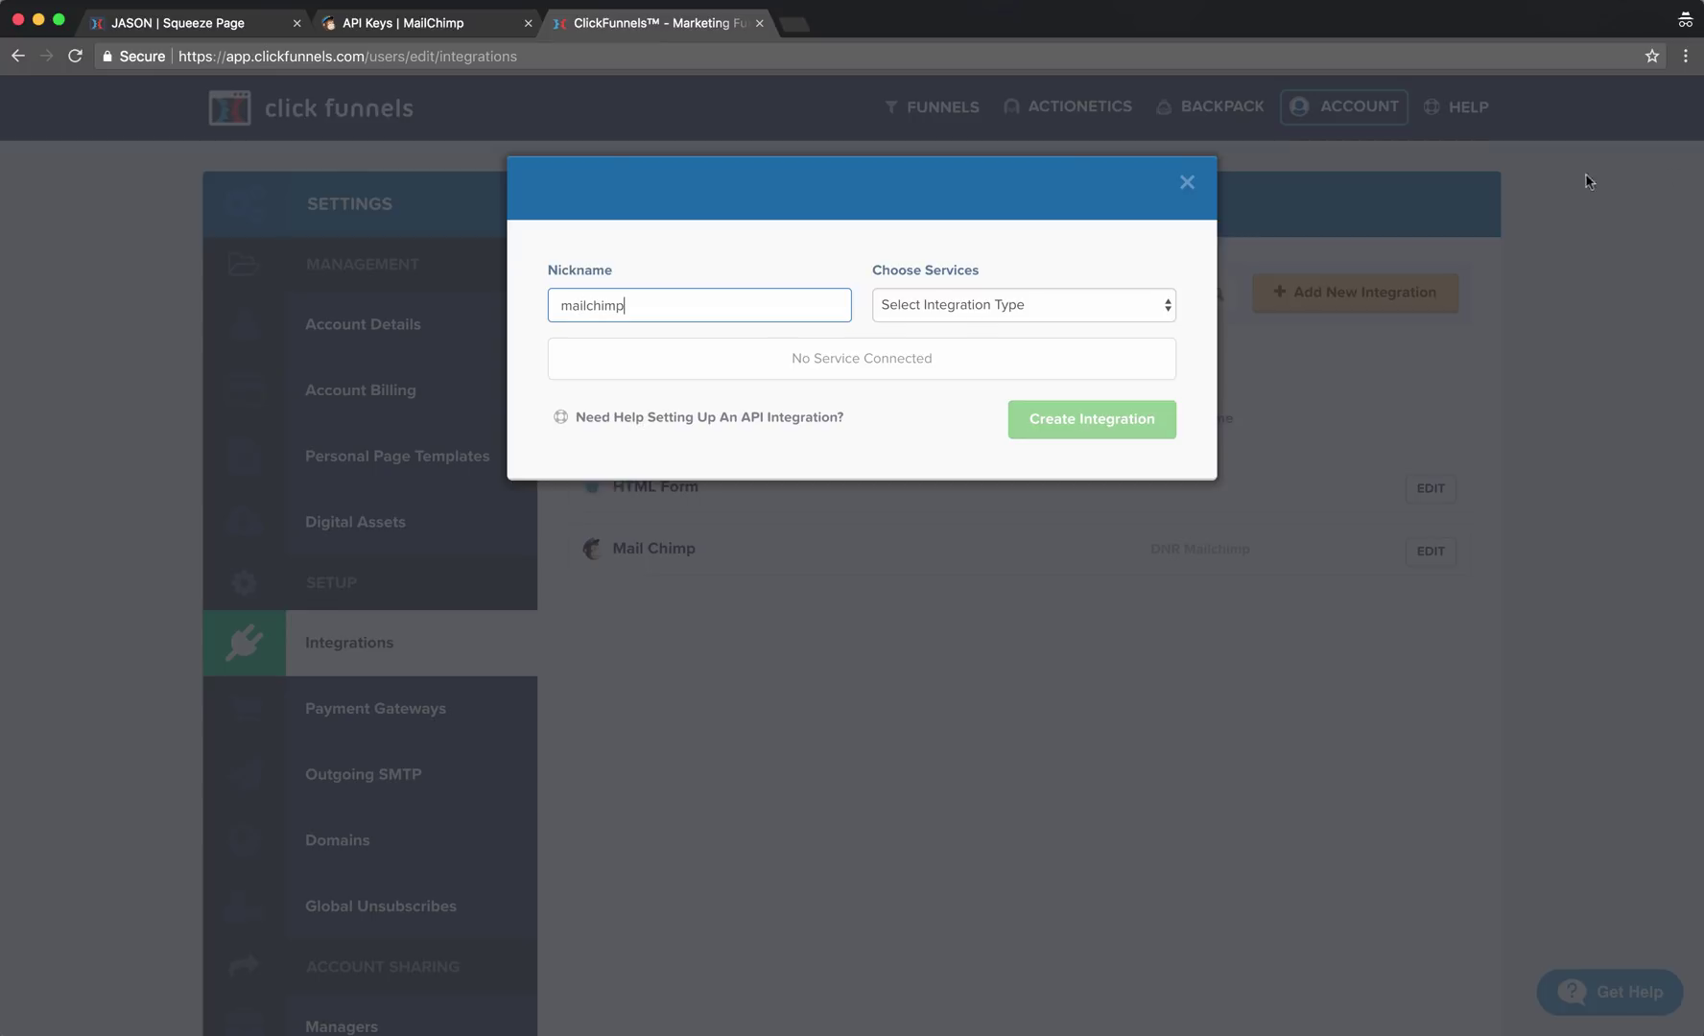
click(1023, 305)
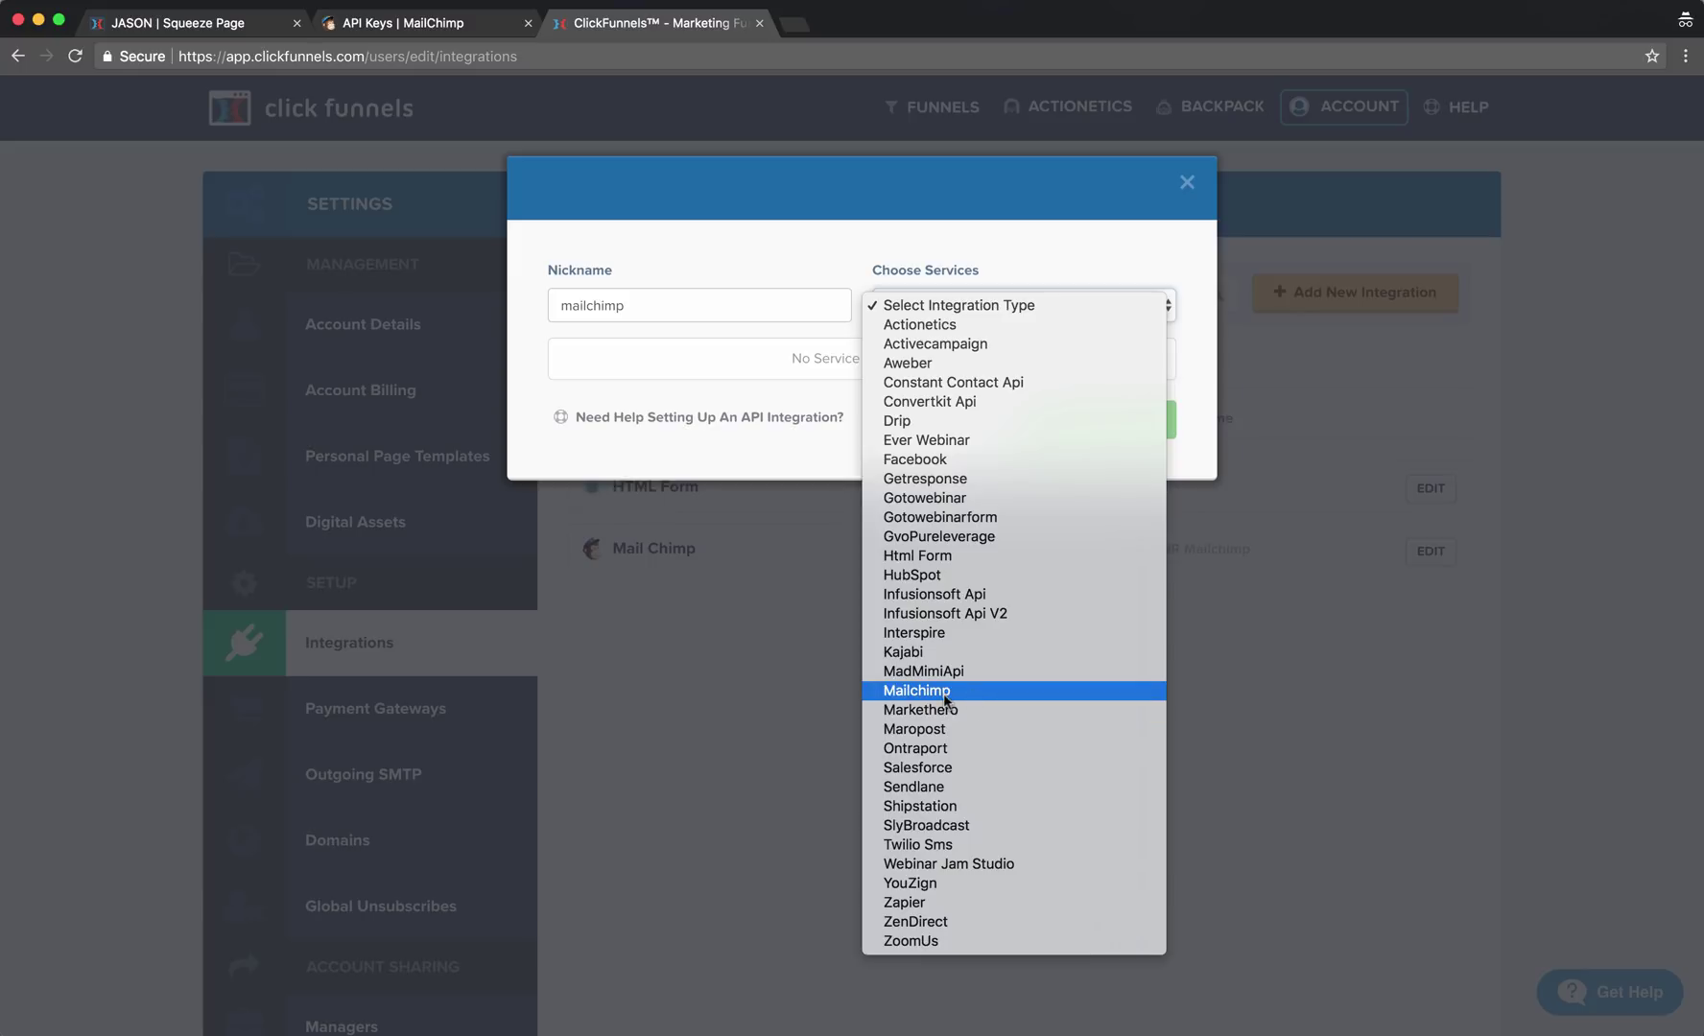
click(709, 399)
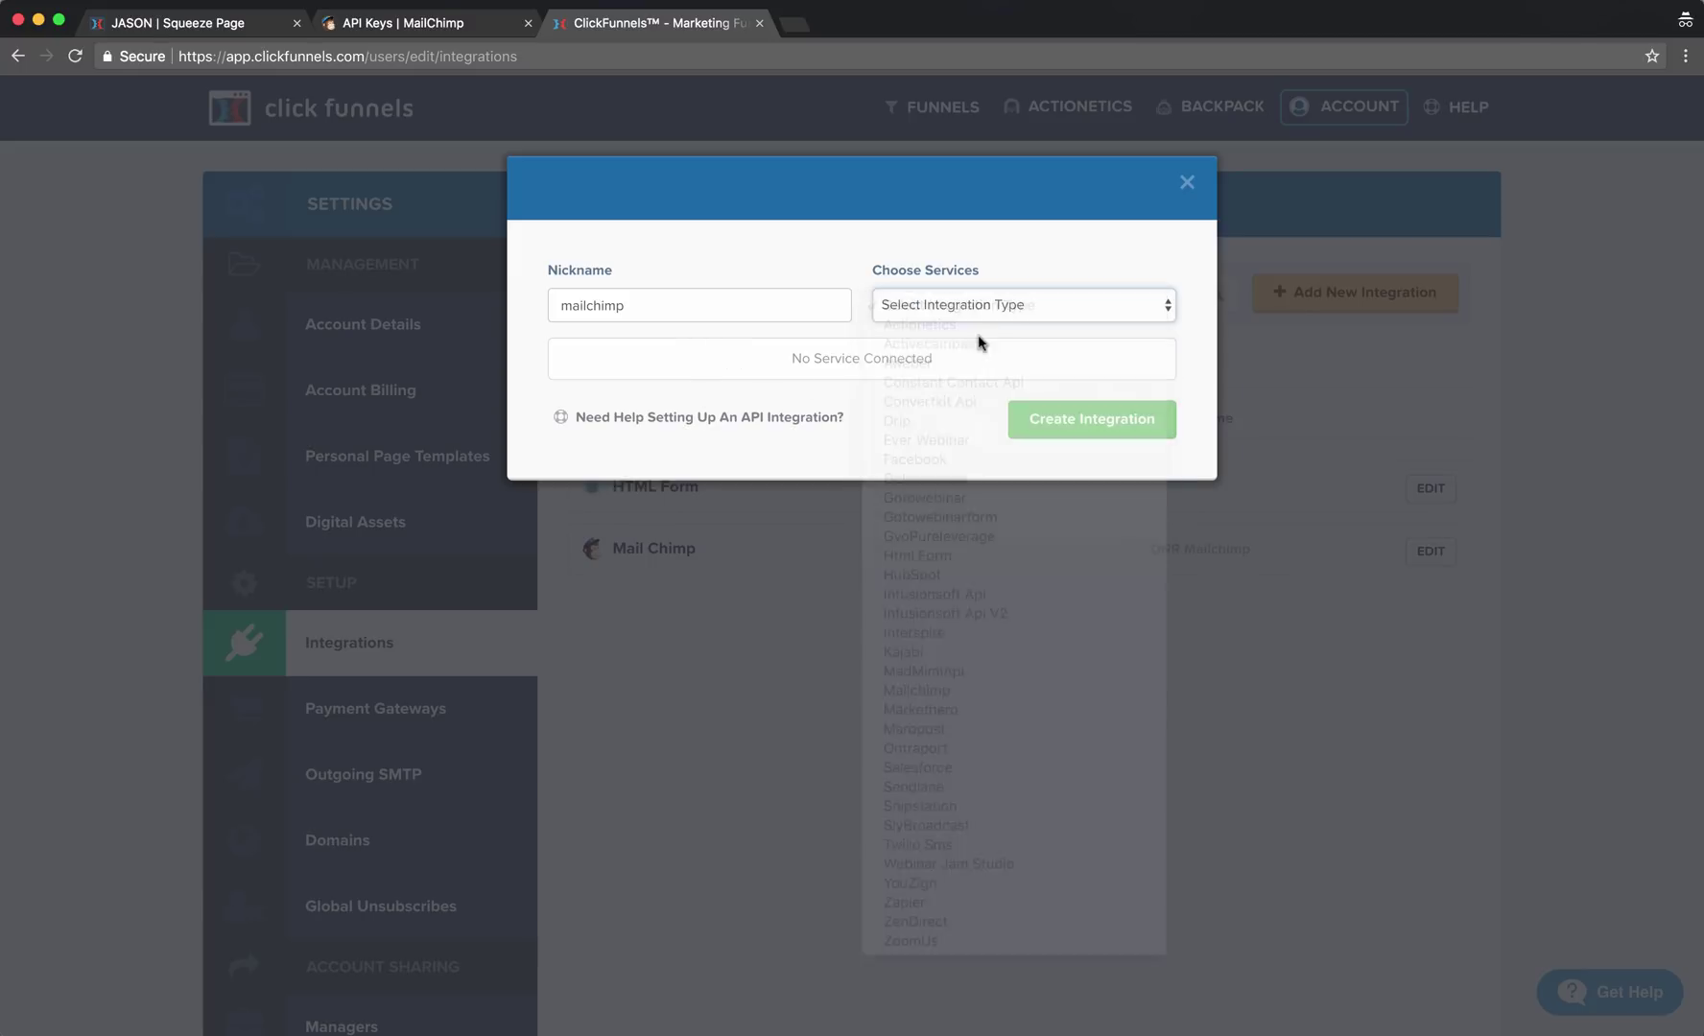
click(1186, 186)
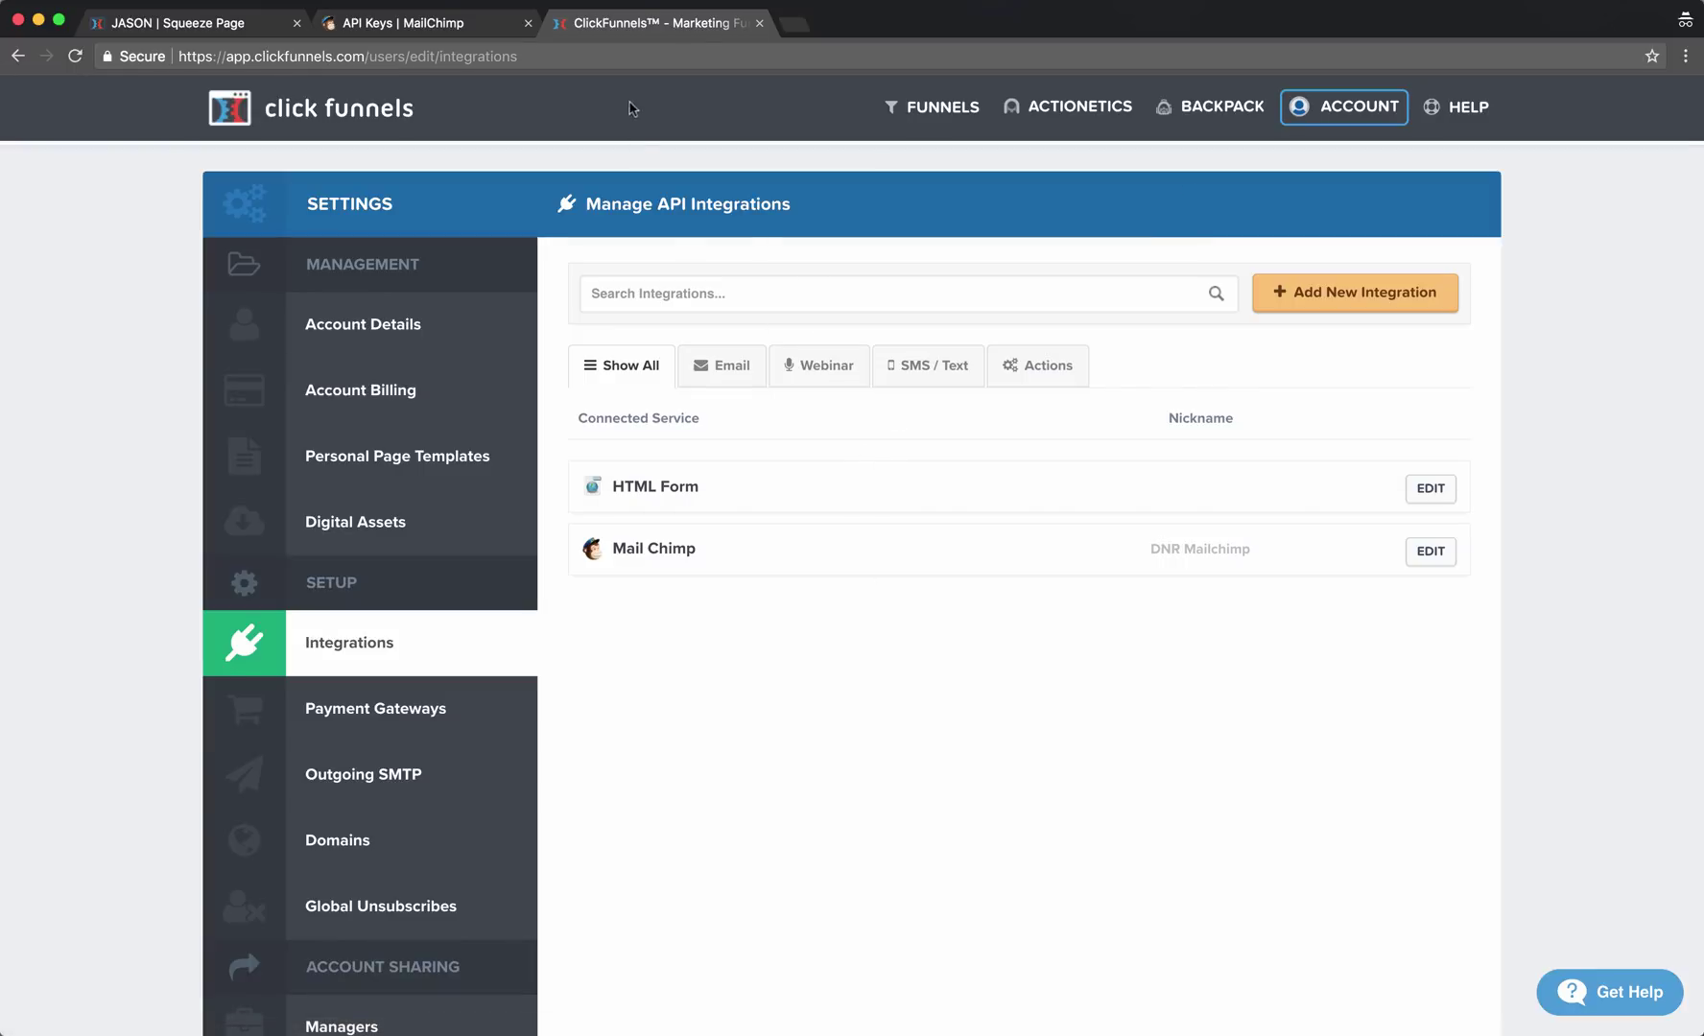
Step: Verify the DNR Mailchimp API key matches MailChimp's API Keys page, back in the editor
click(1437, 550)
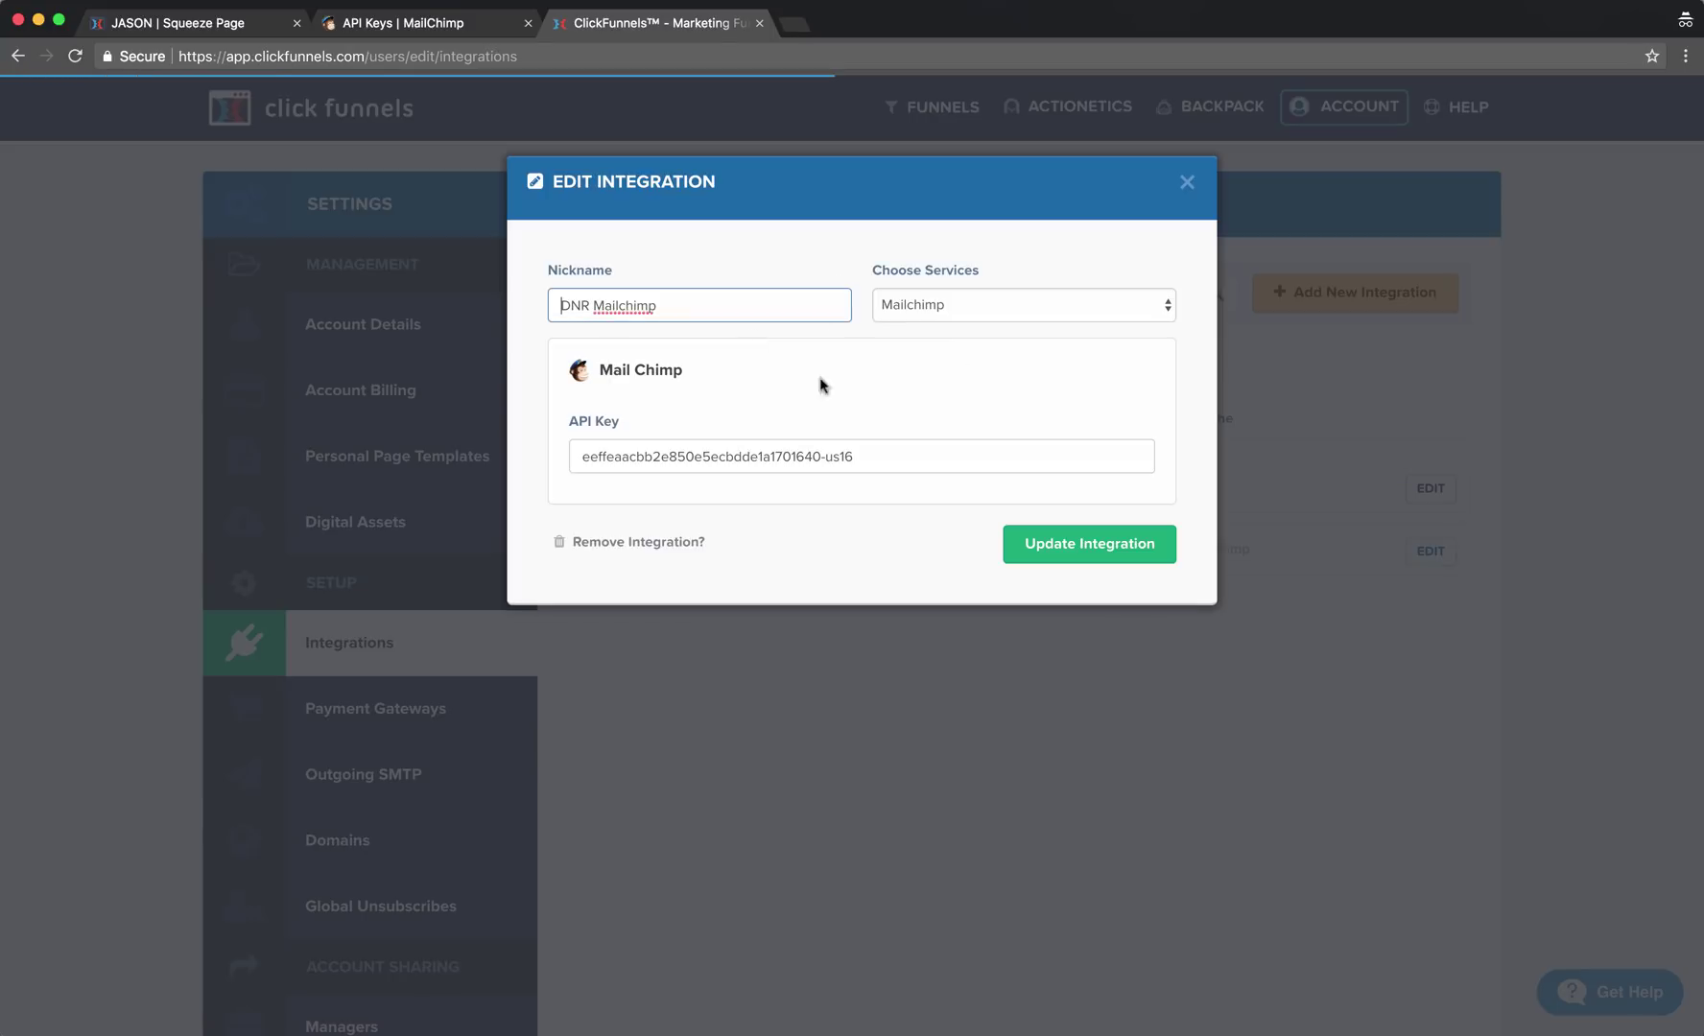
double_click(725, 456)
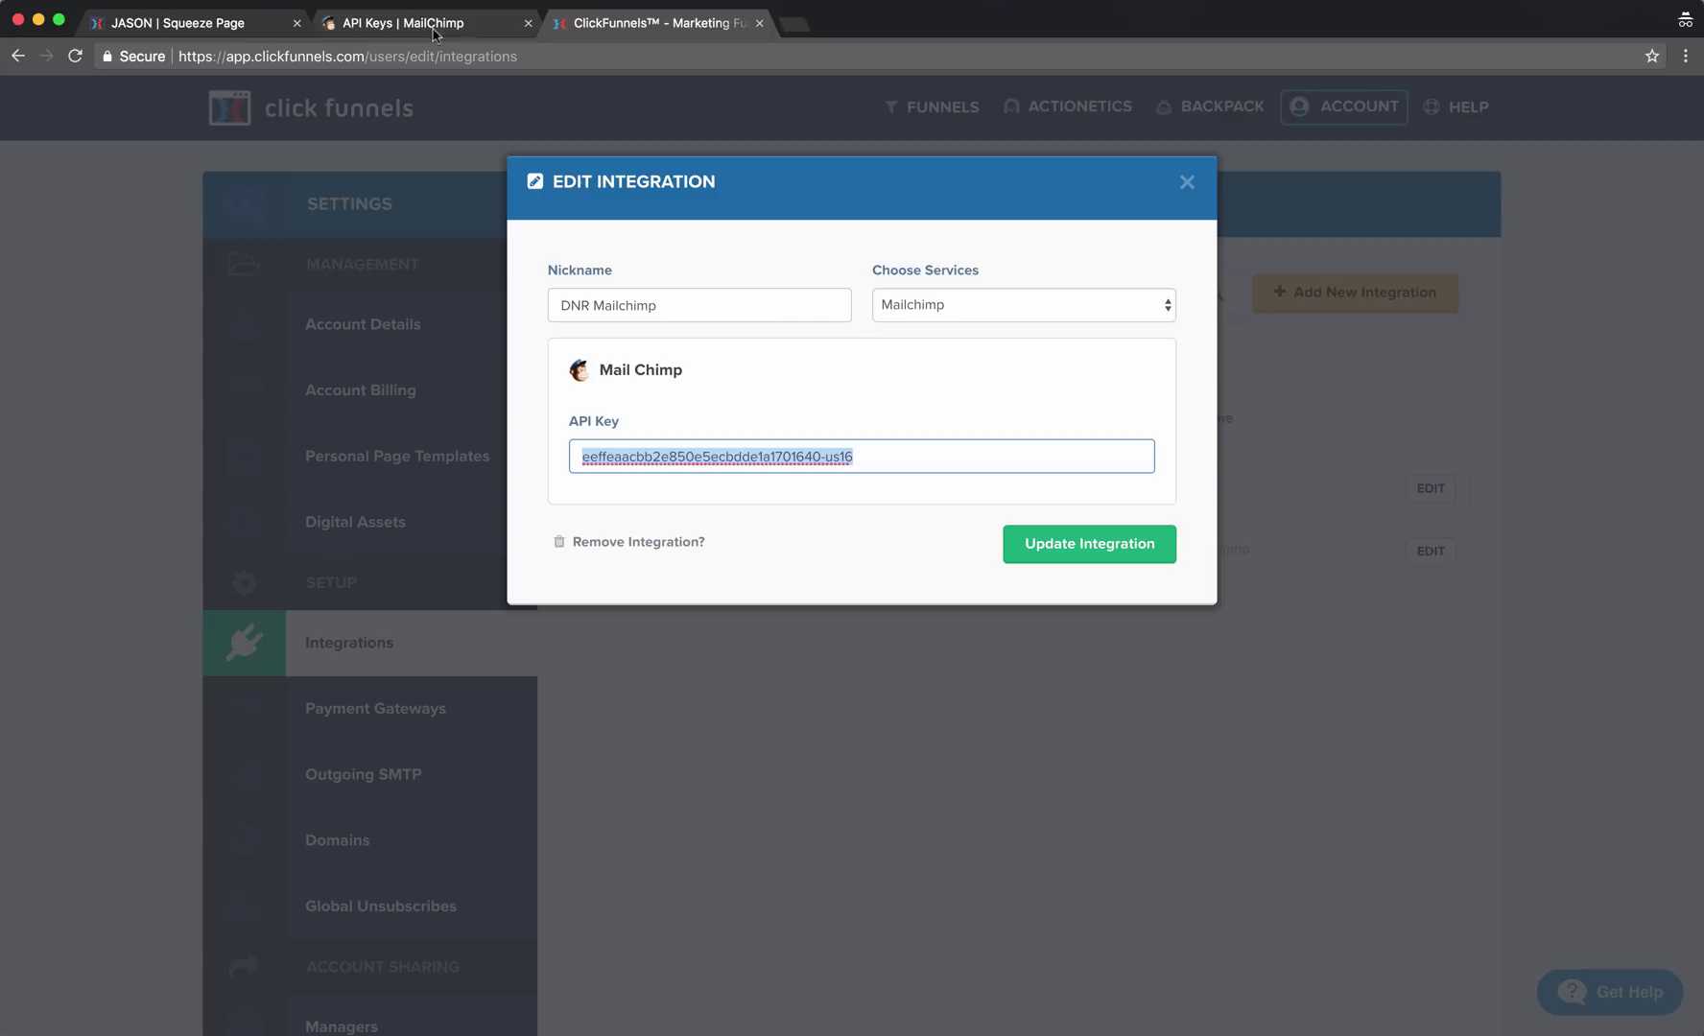
click(1186, 181)
click(385, 23)
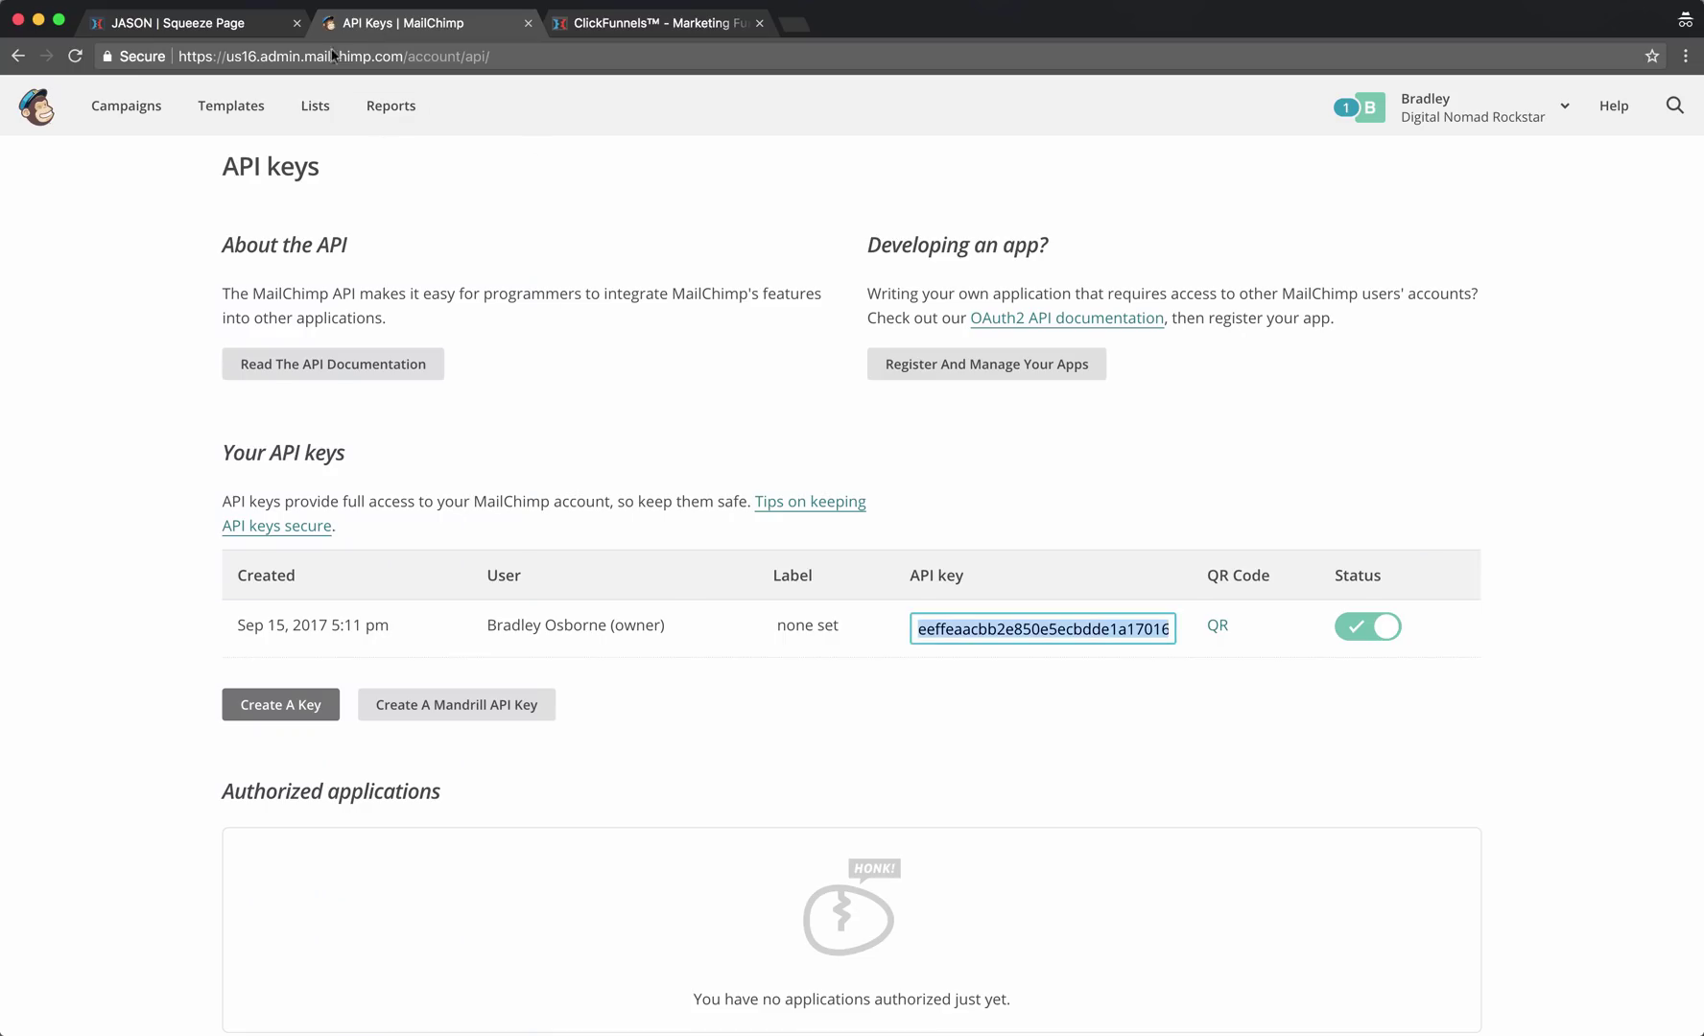
click(178, 23)
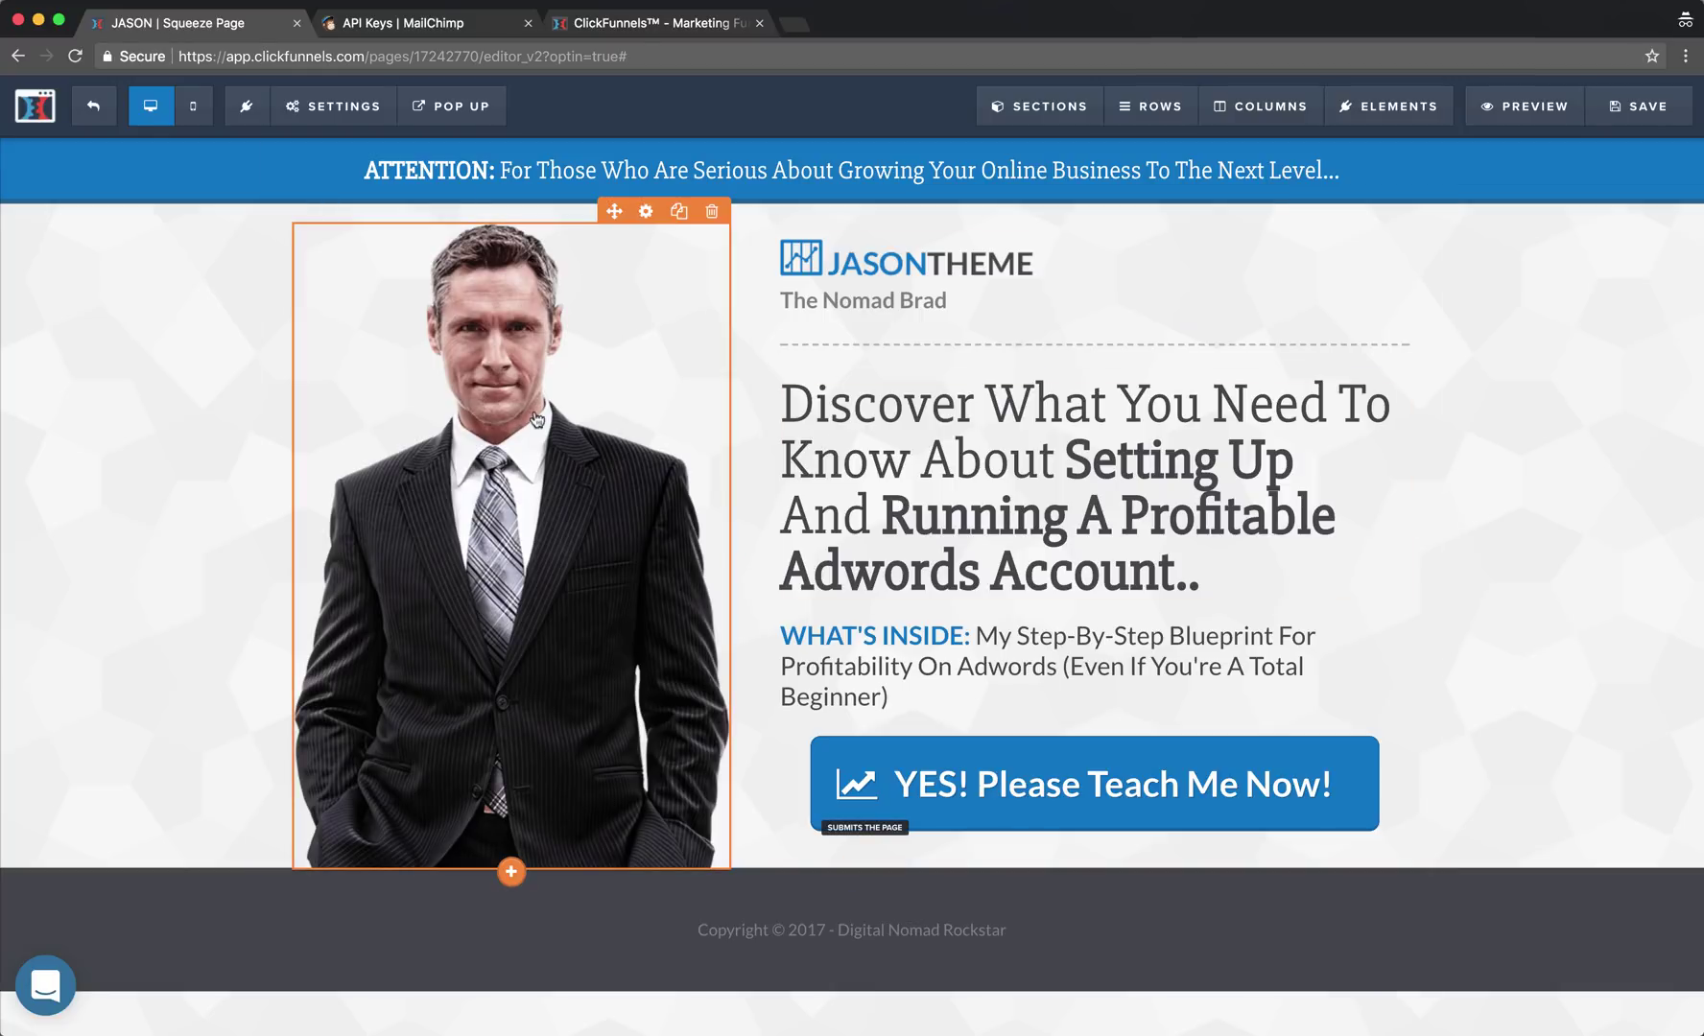
mouse_move(333, 105)
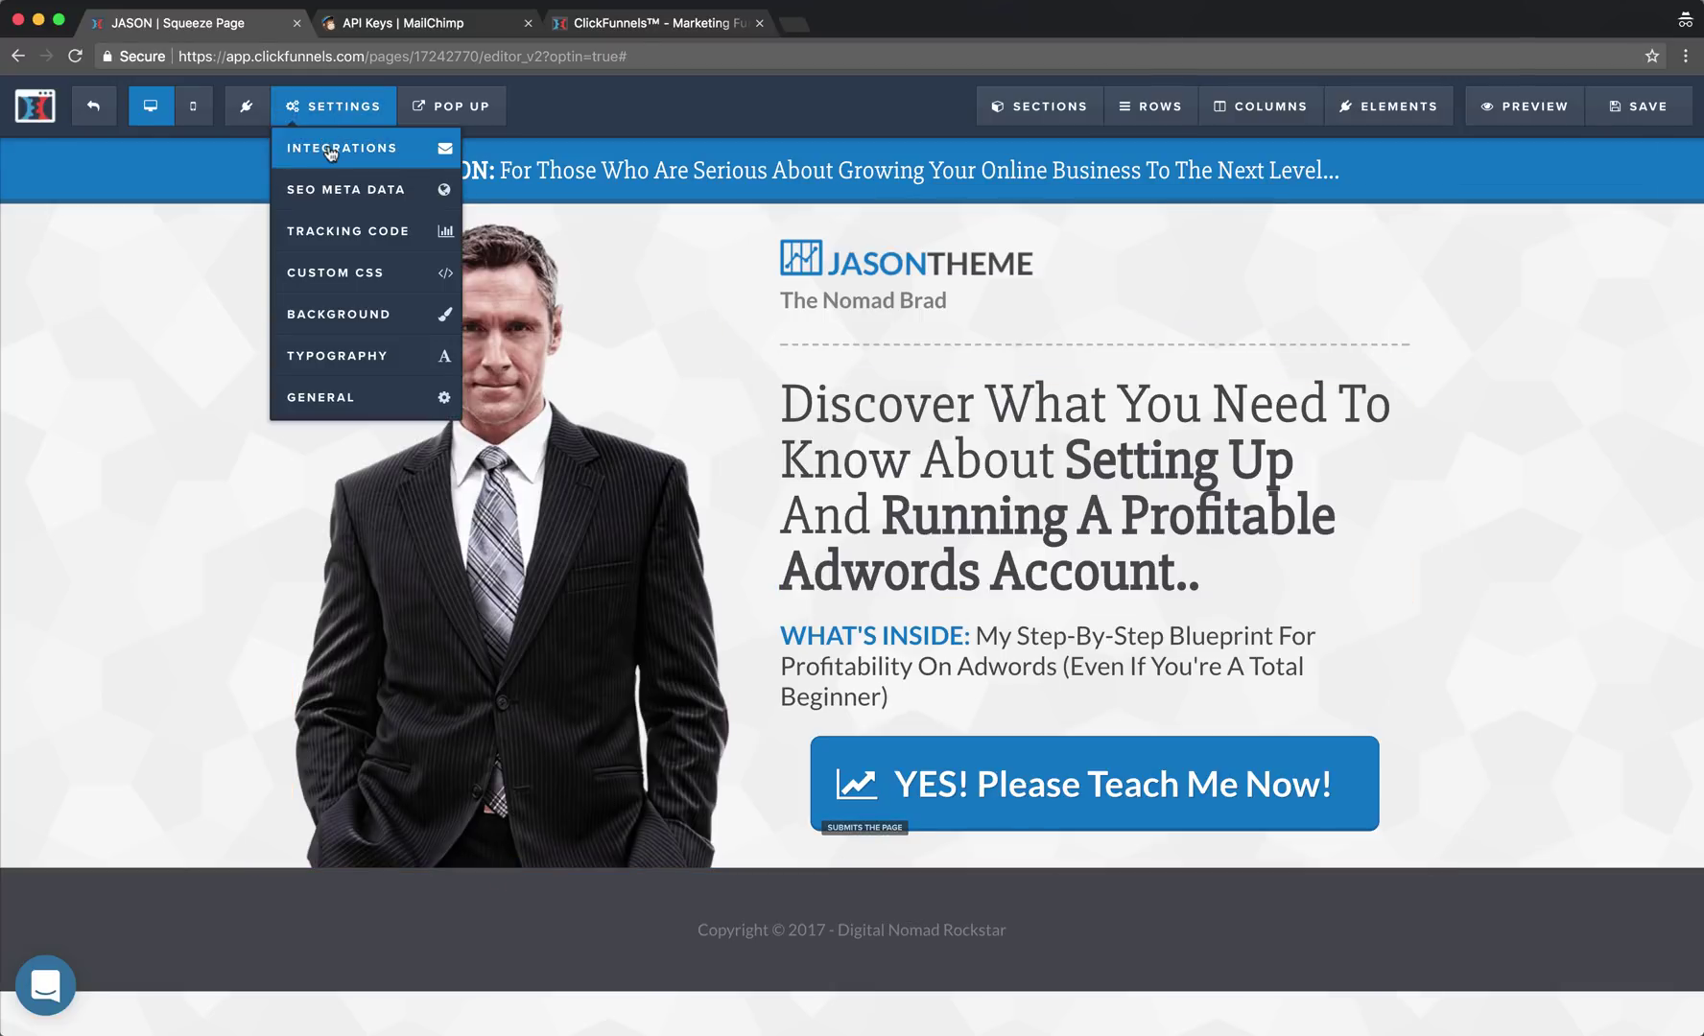
Step: Set the page integration to DNR Mailchimp, action Add To List, list Digital Nomad Rockstar
click(332, 148)
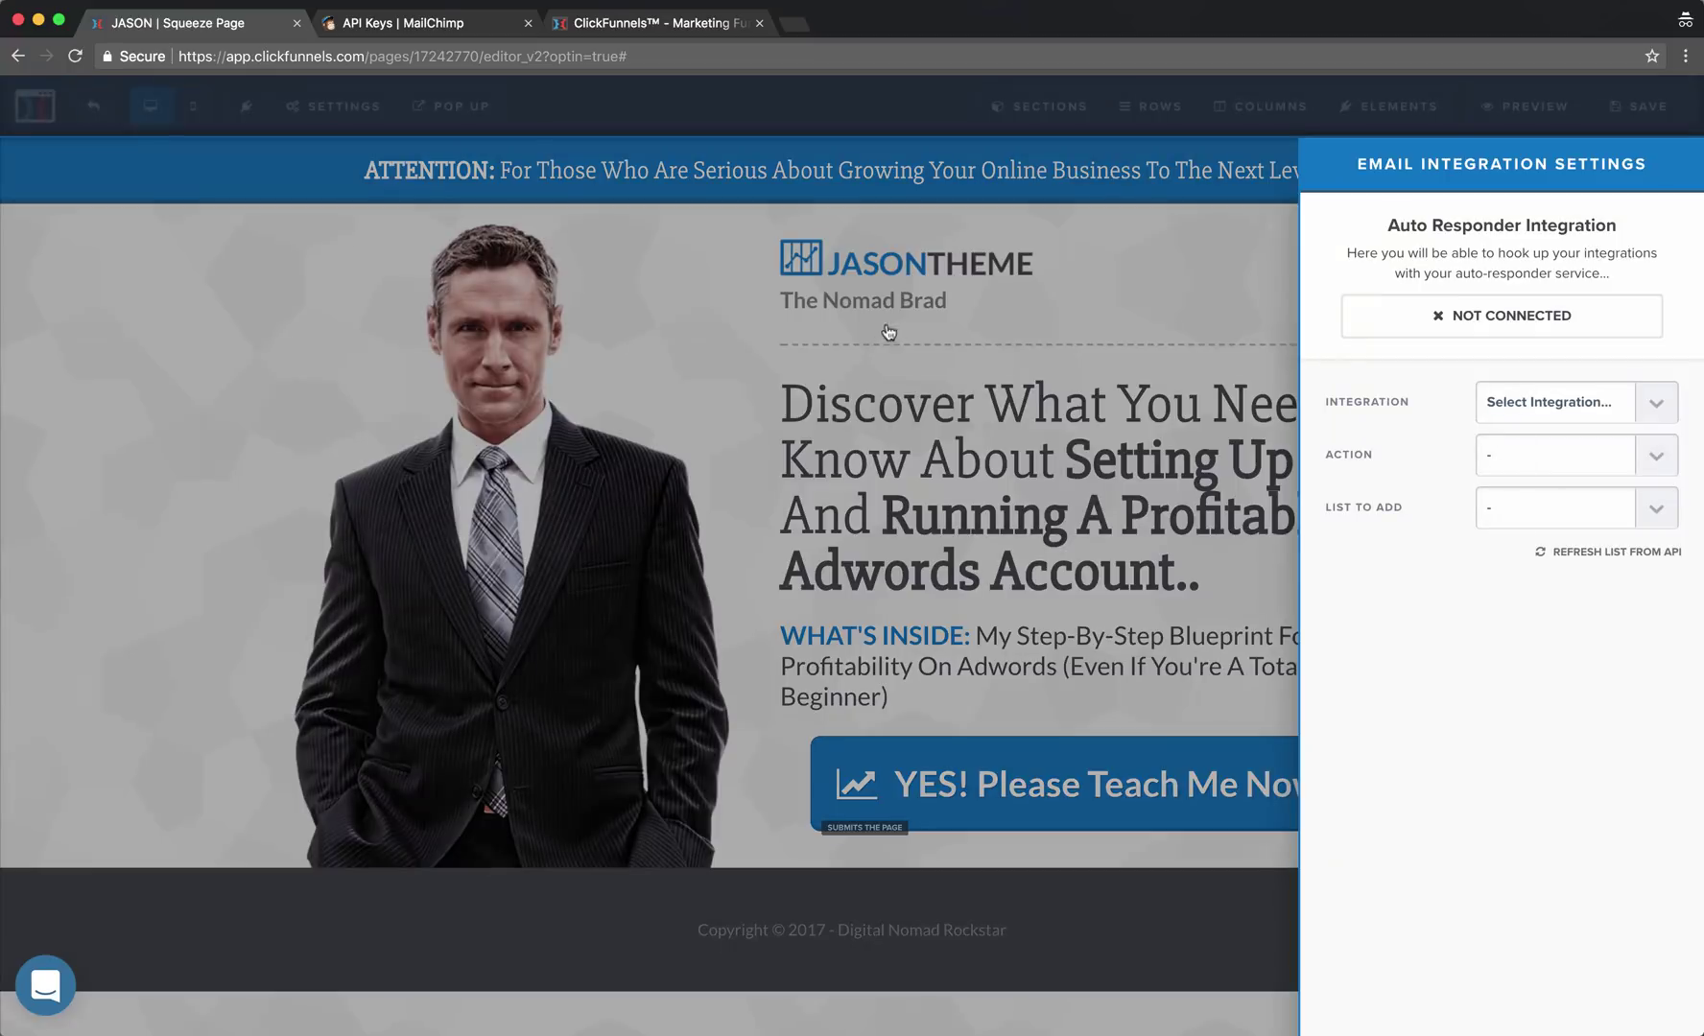
click(1555, 401)
click(1547, 439)
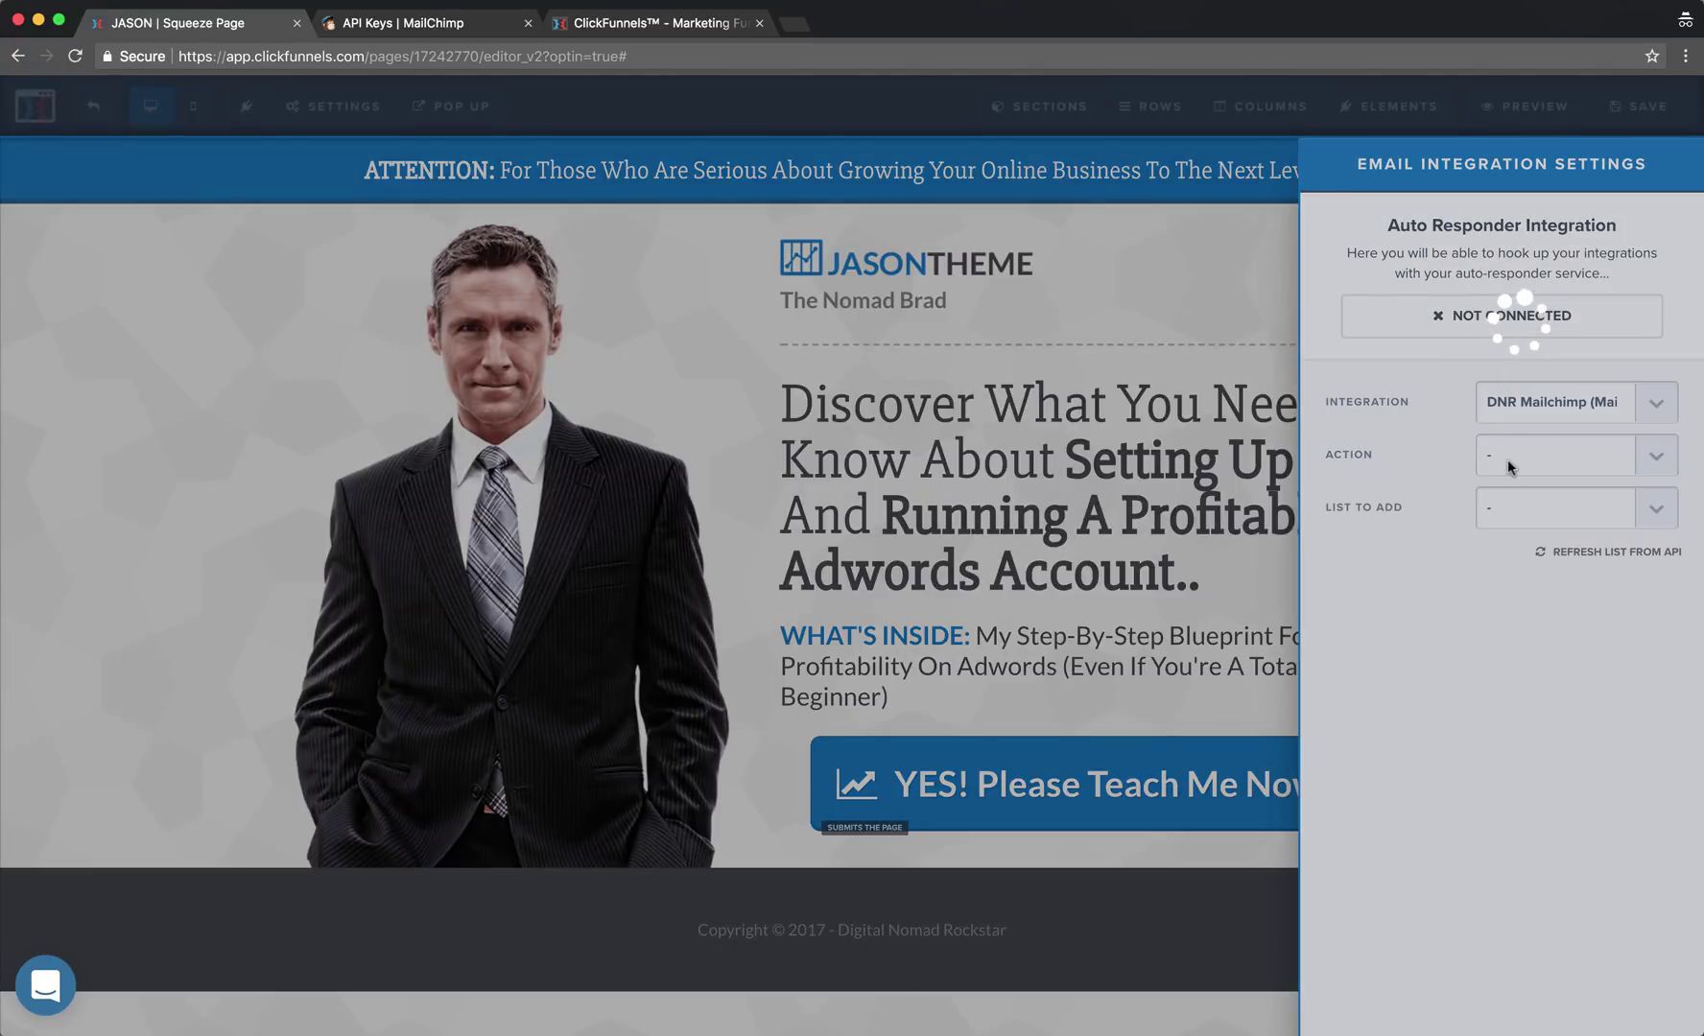
click(1579, 457)
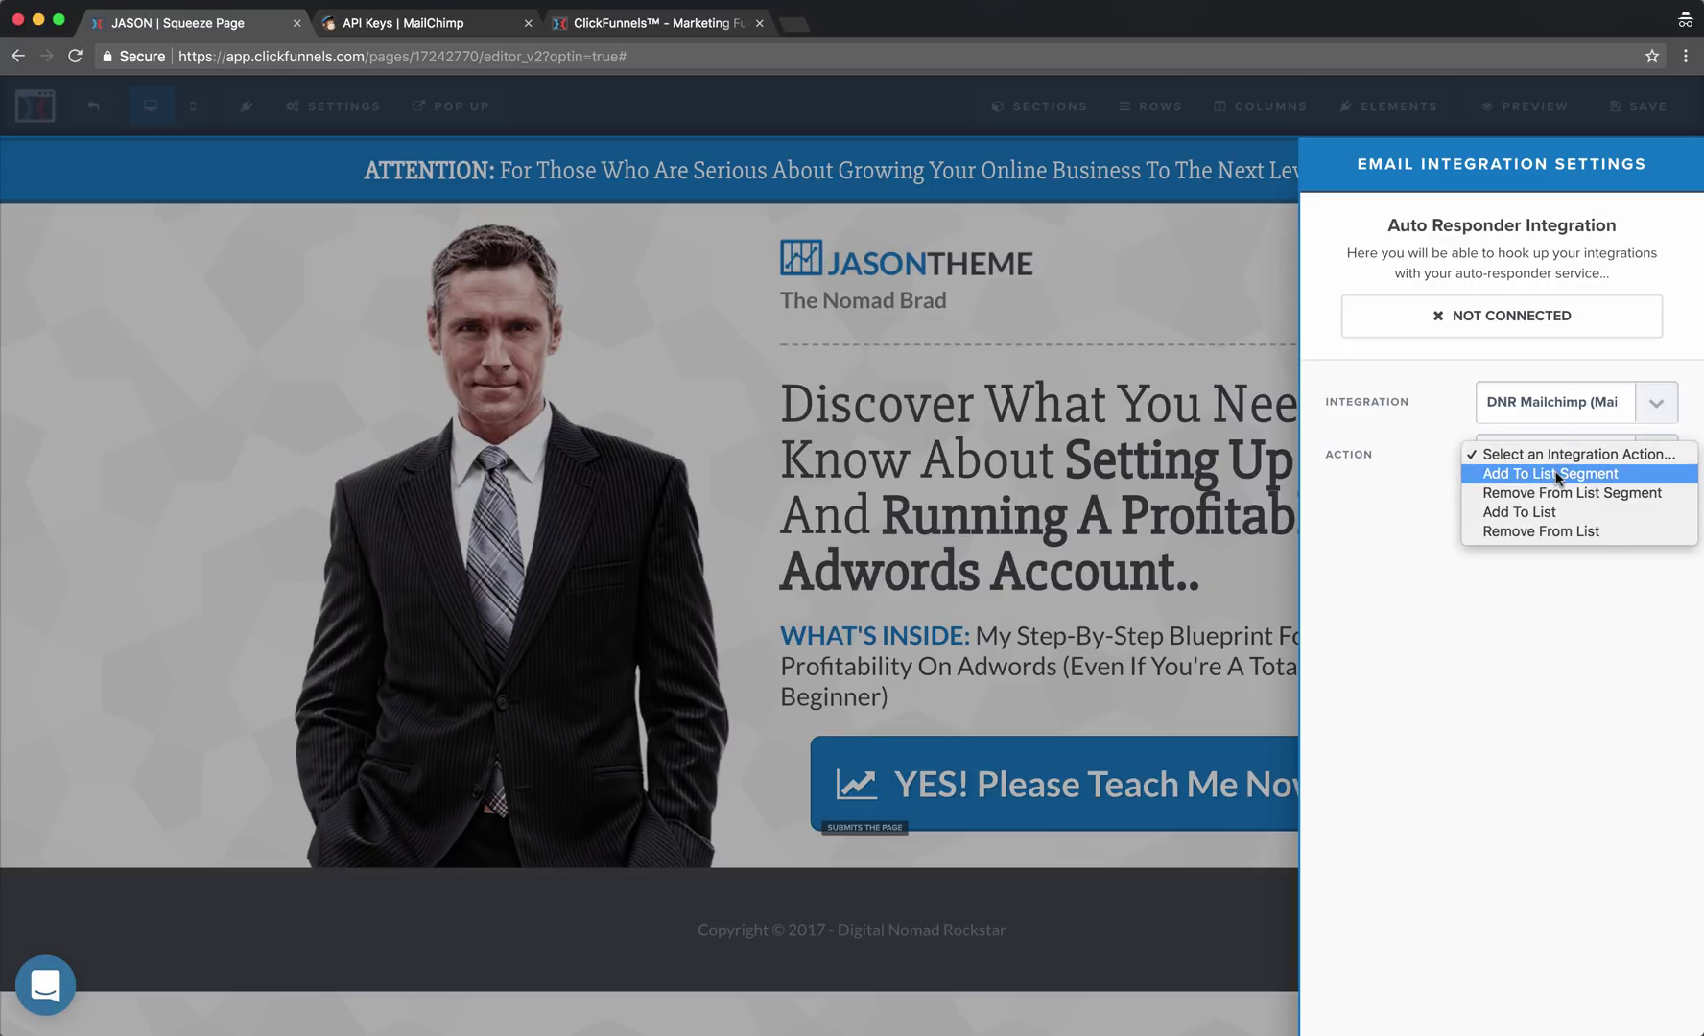
click(1555, 477)
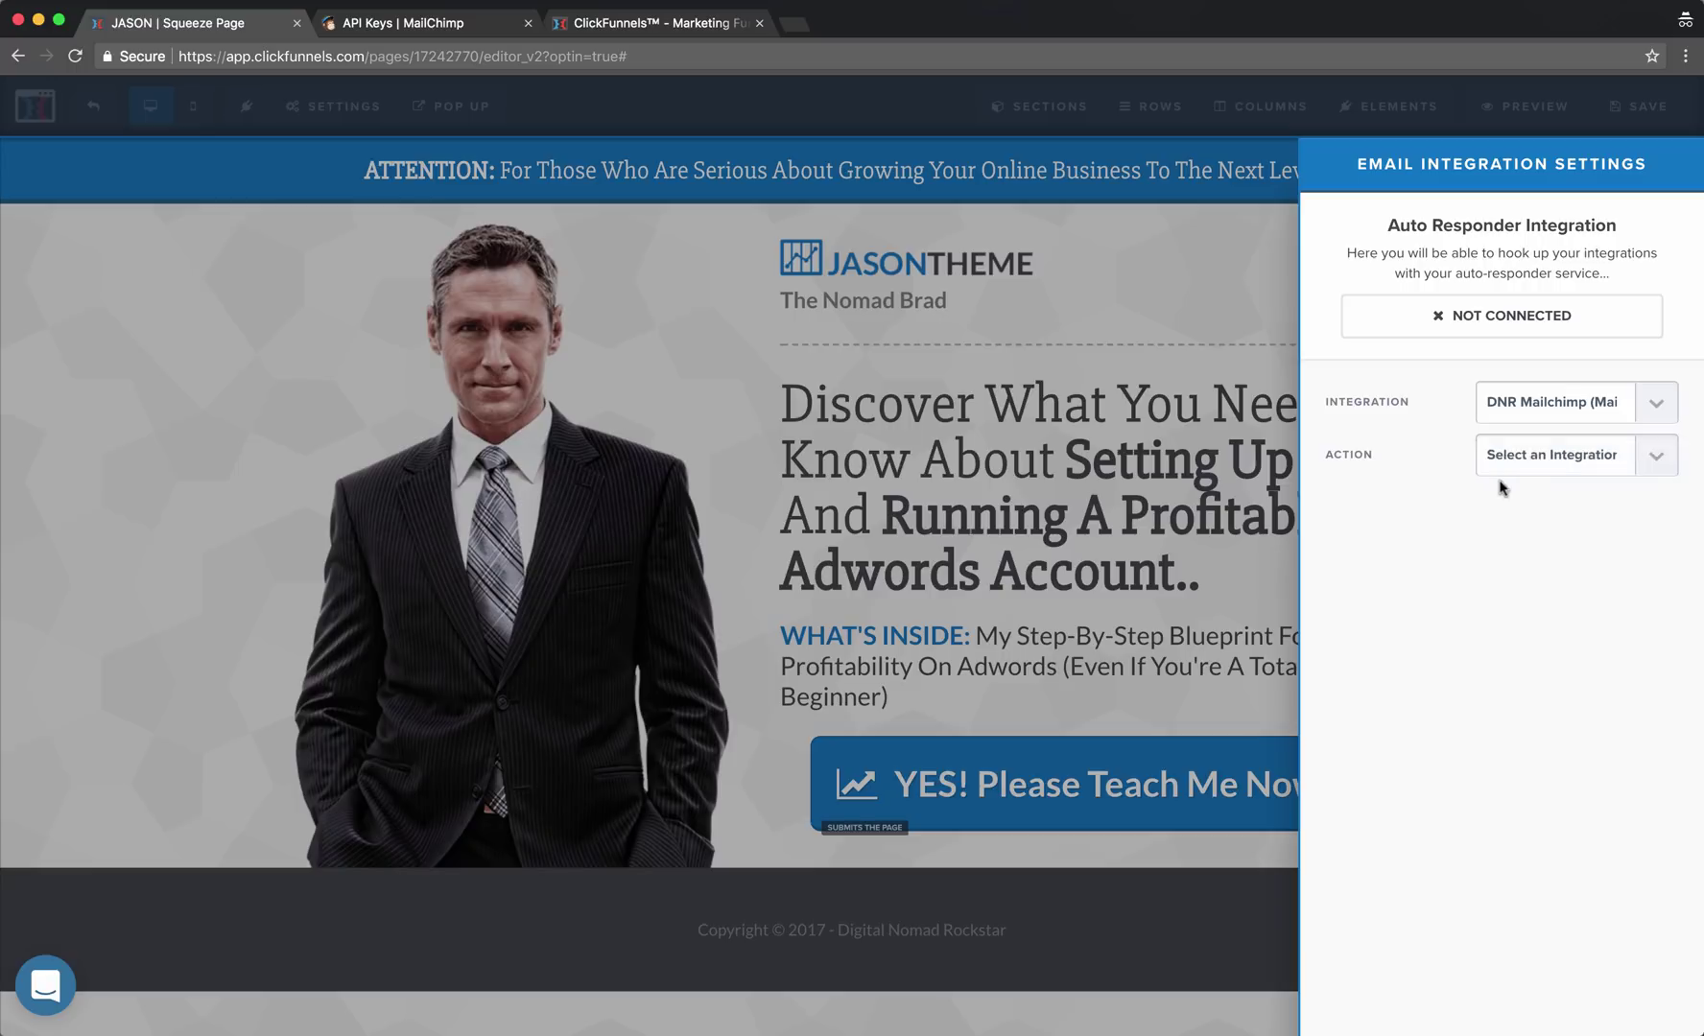
click(1545, 456)
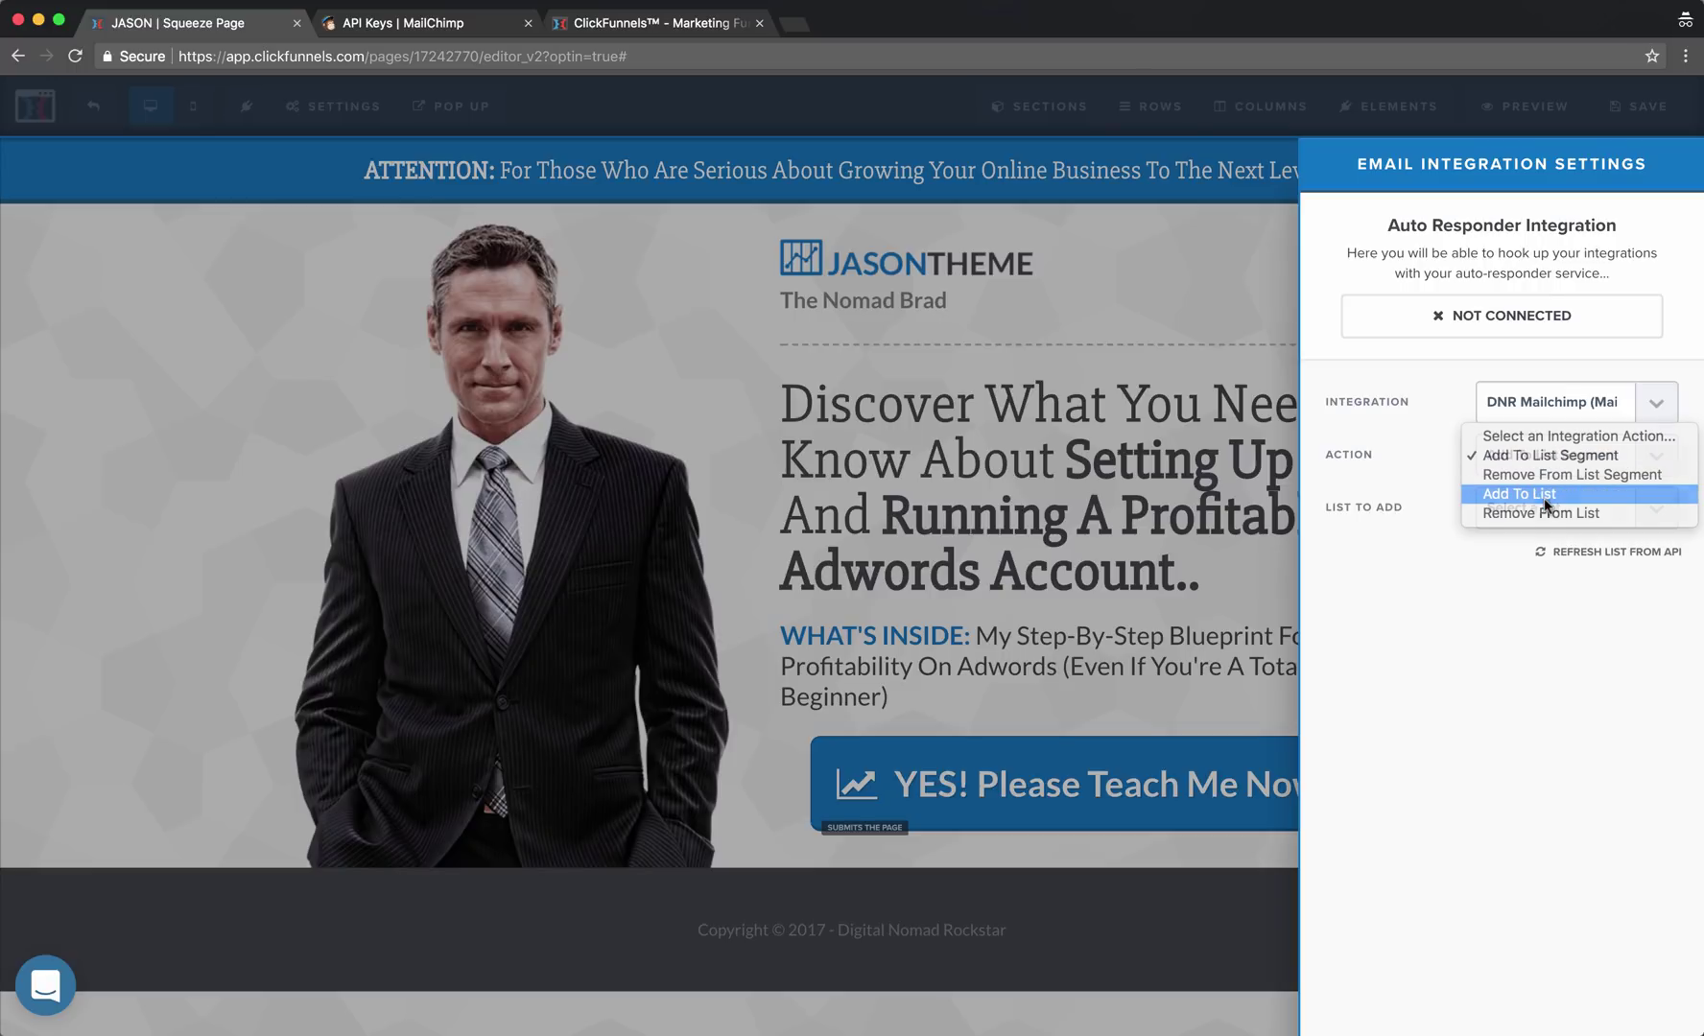
click(1547, 495)
click(1546, 508)
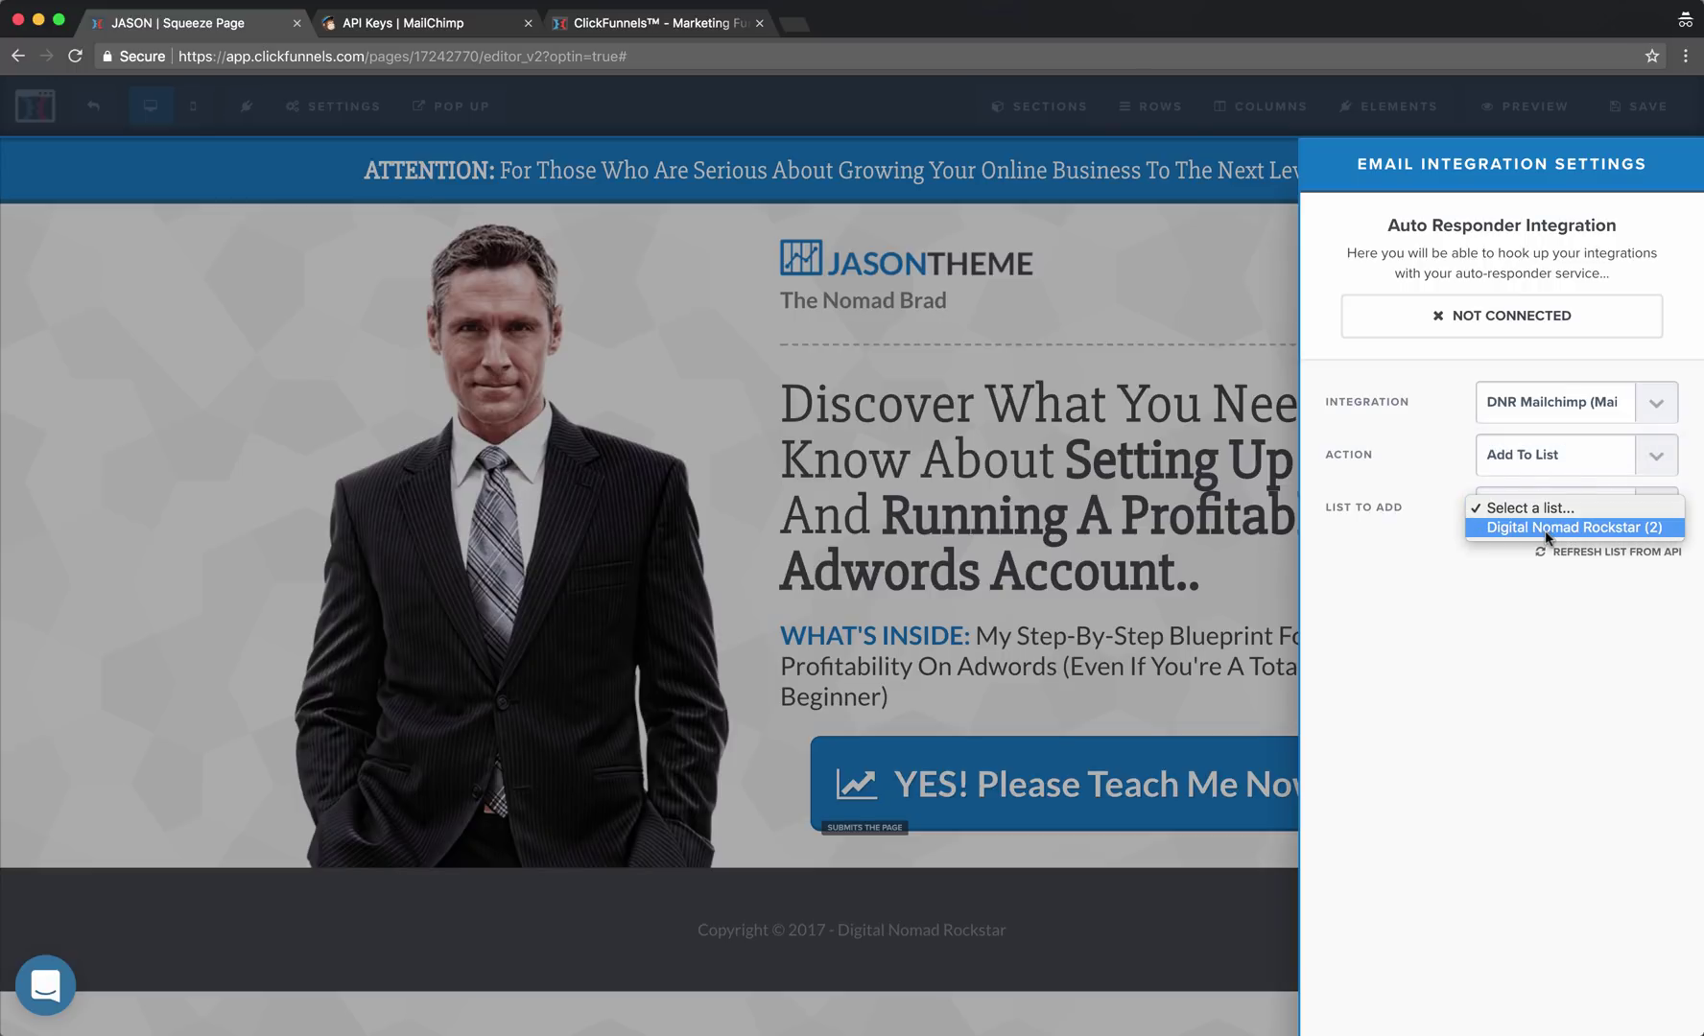
click(1546, 527)
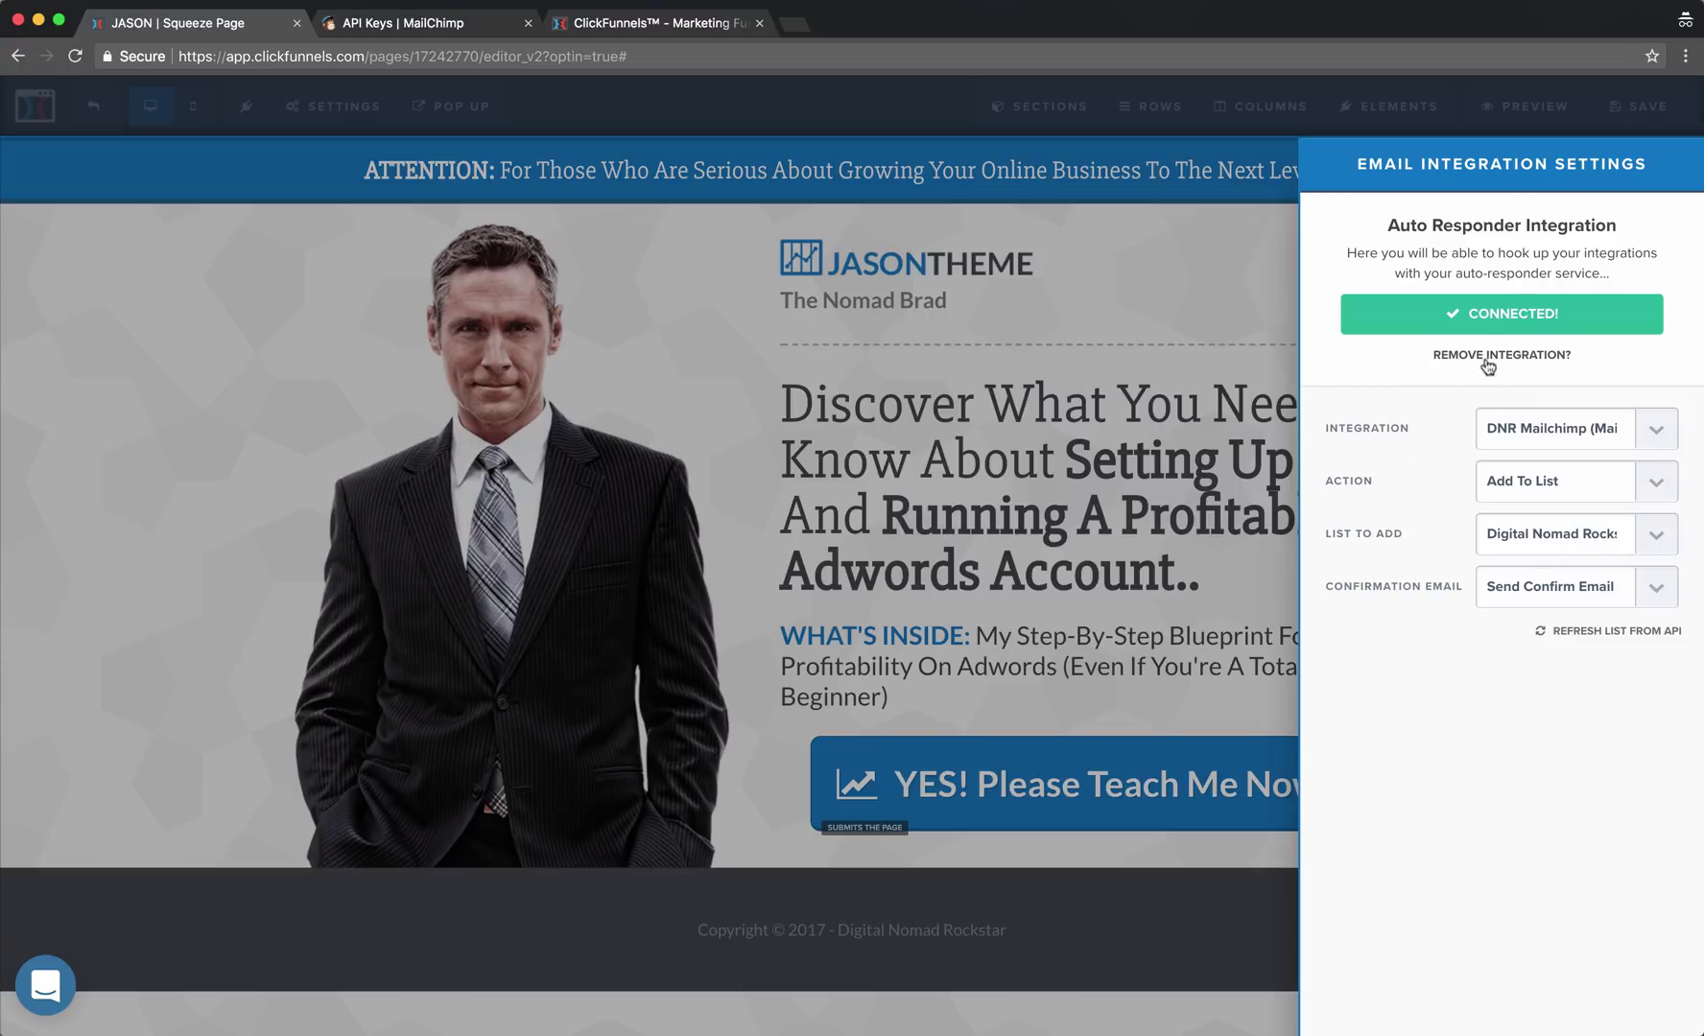
click(373, 539)
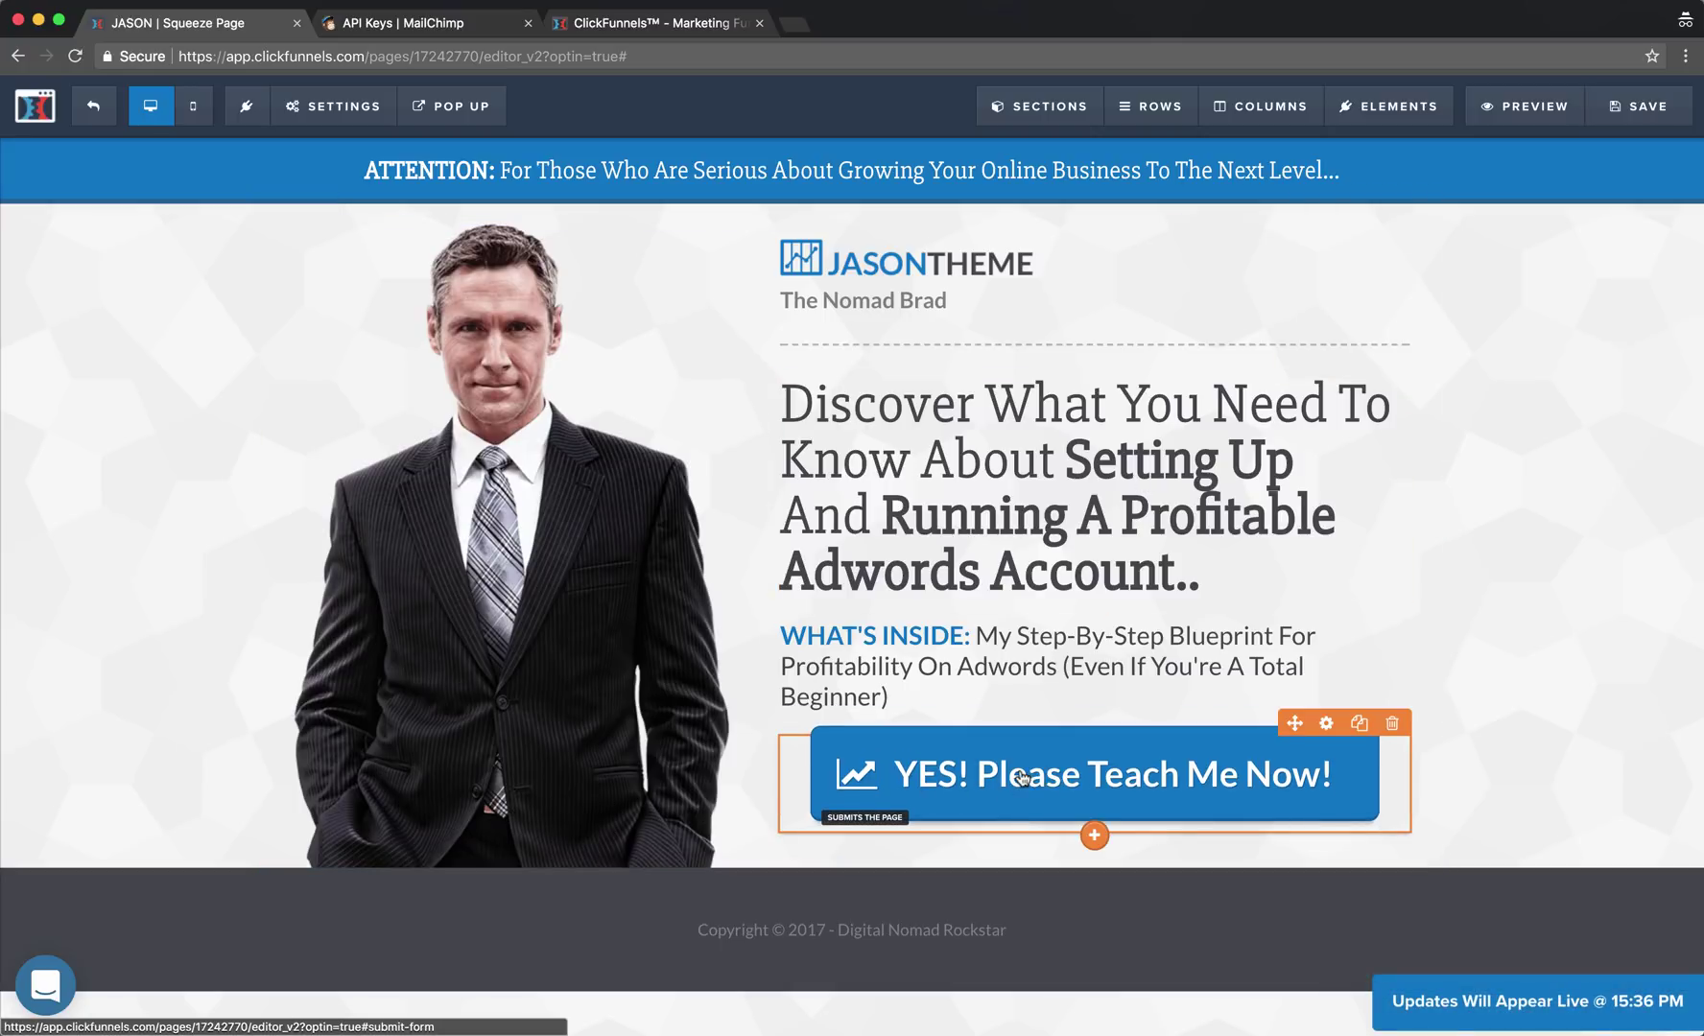
Step: Preview the opt-in pop-up
click(450, 106)
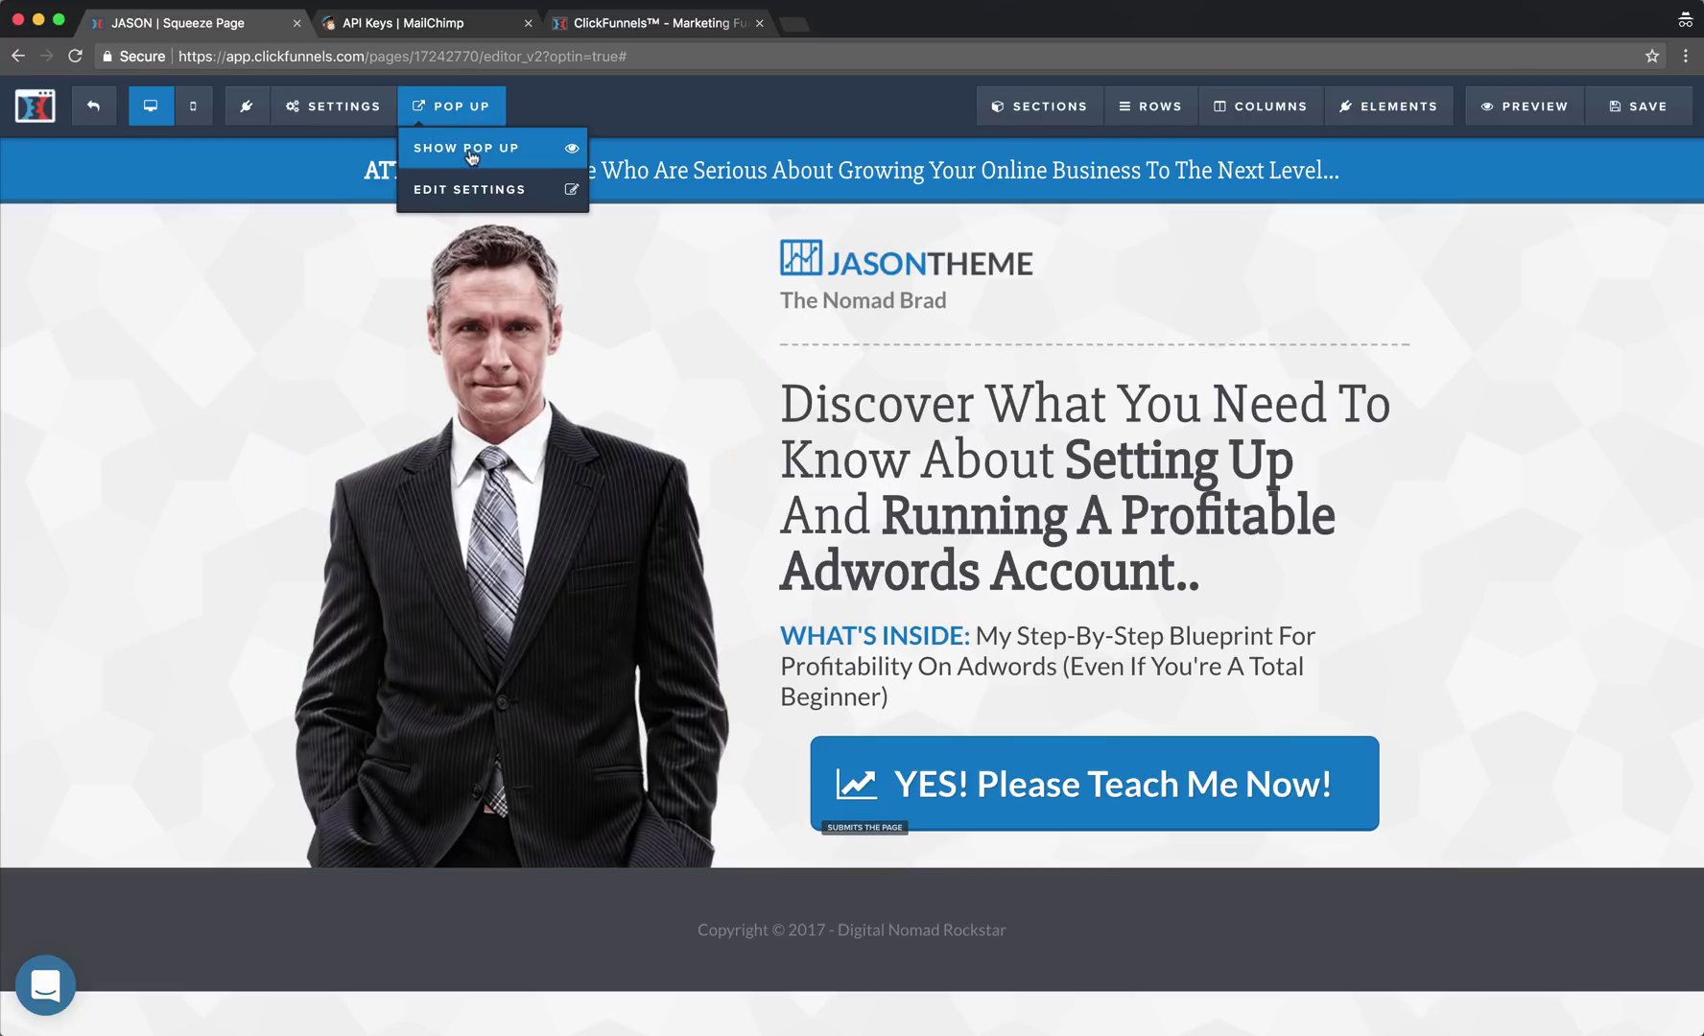
click(485, 148)
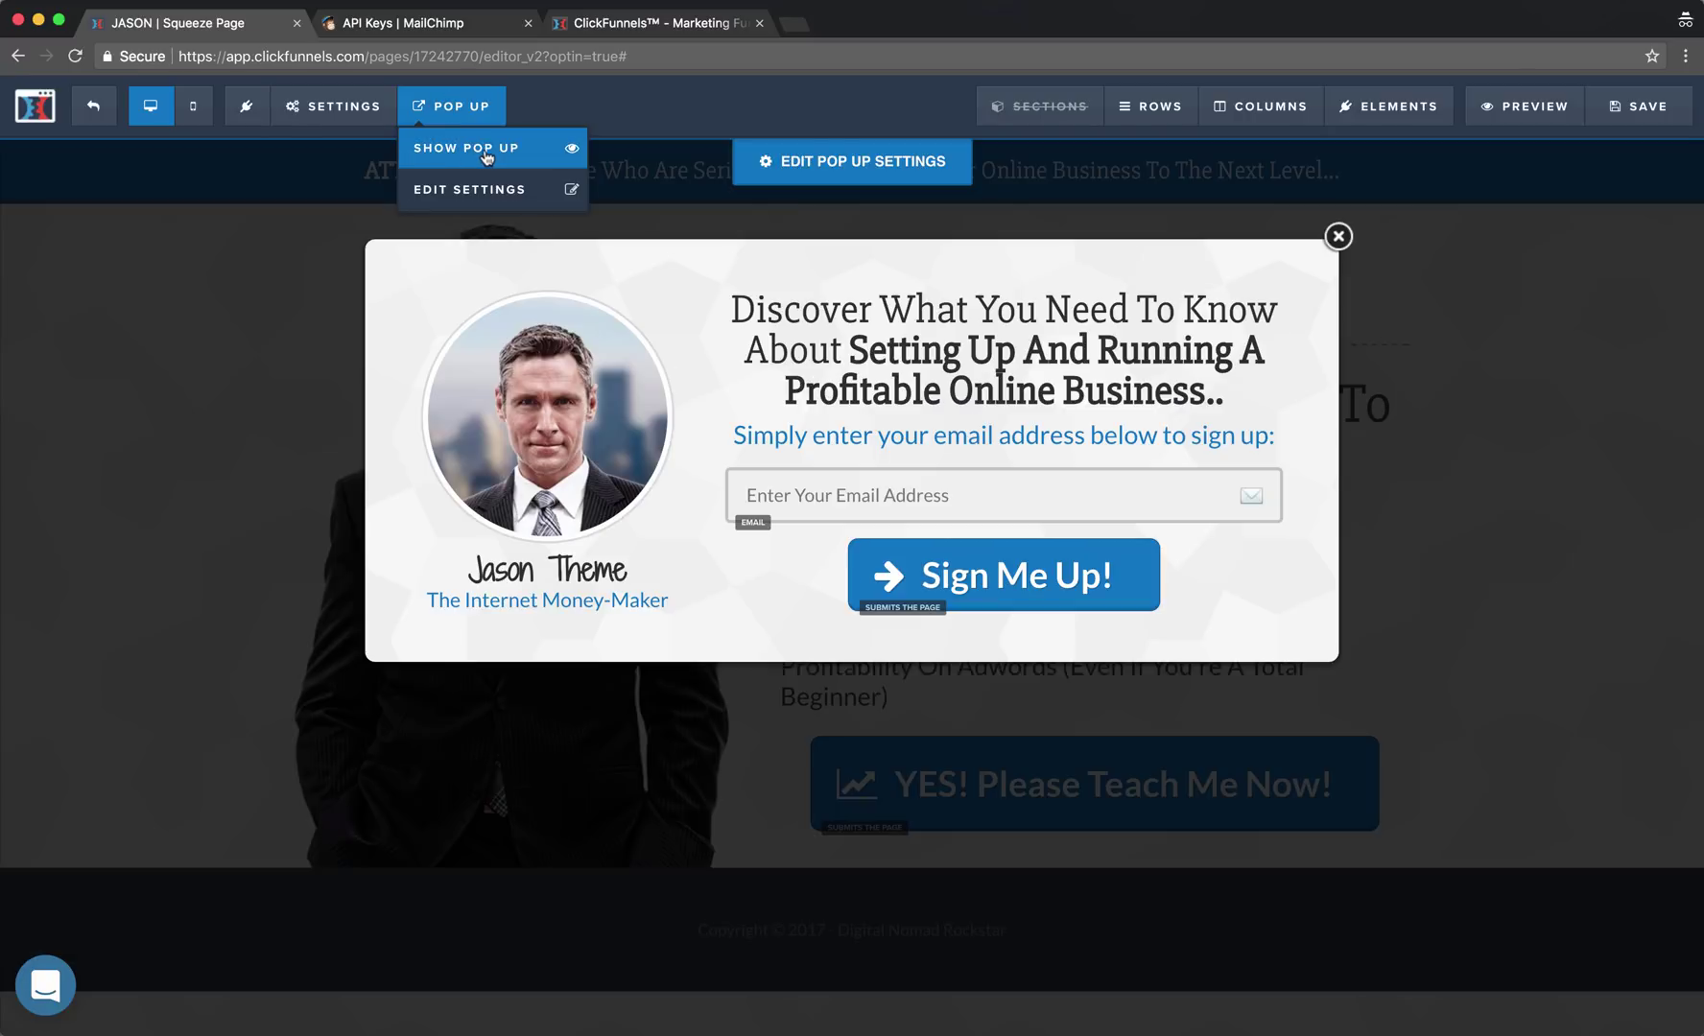
click(1337, 236)
Step: Make the YES! Please Teach Me Now! button open the pop-up, save, and show the pop-up
click(1032, 799)
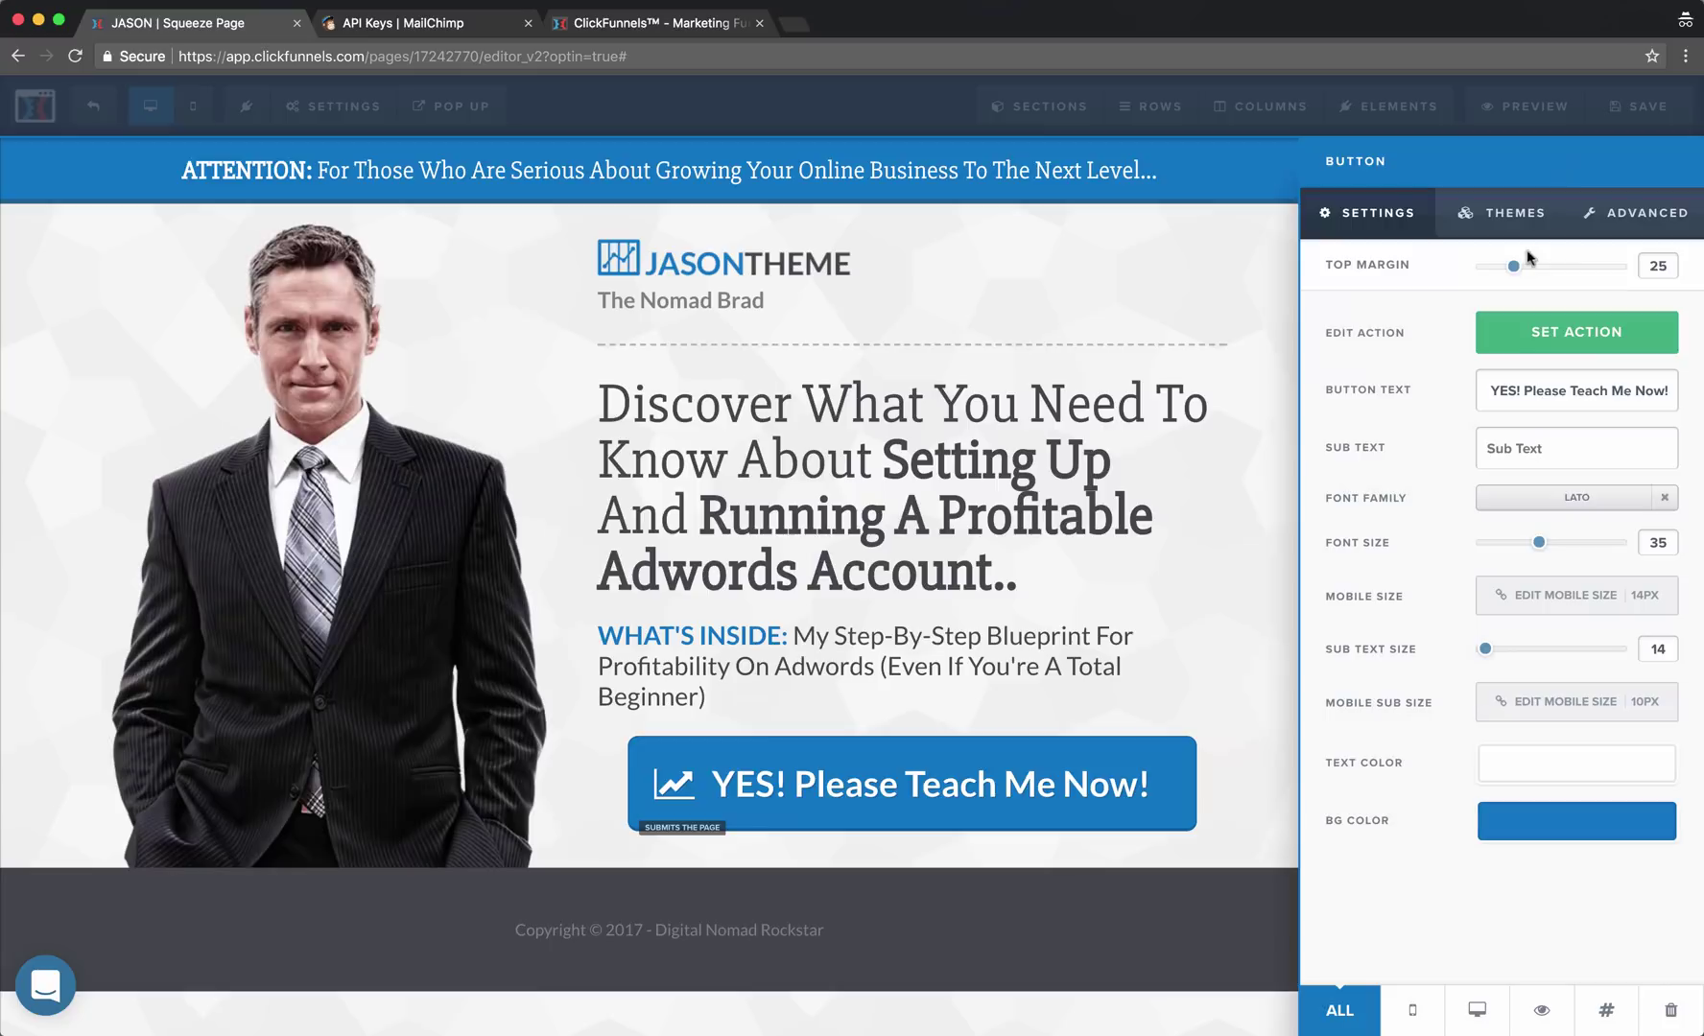
click(1544, 341)
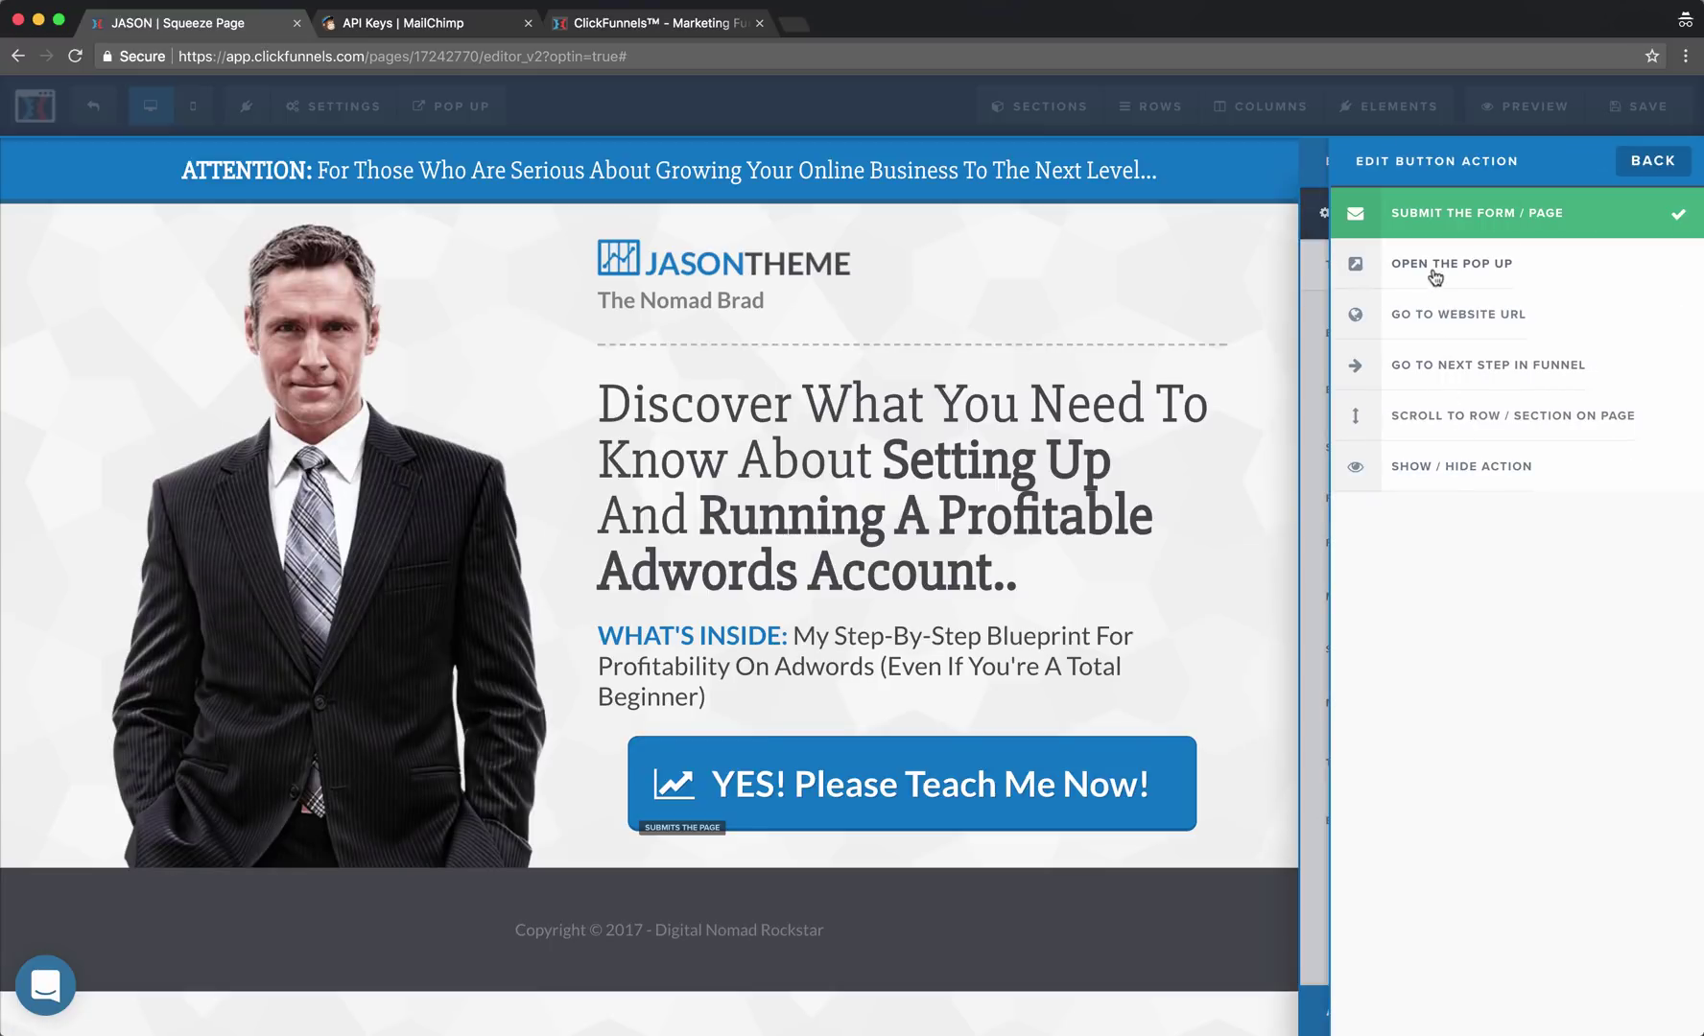
click(1436, 274)
click(1652, 160)
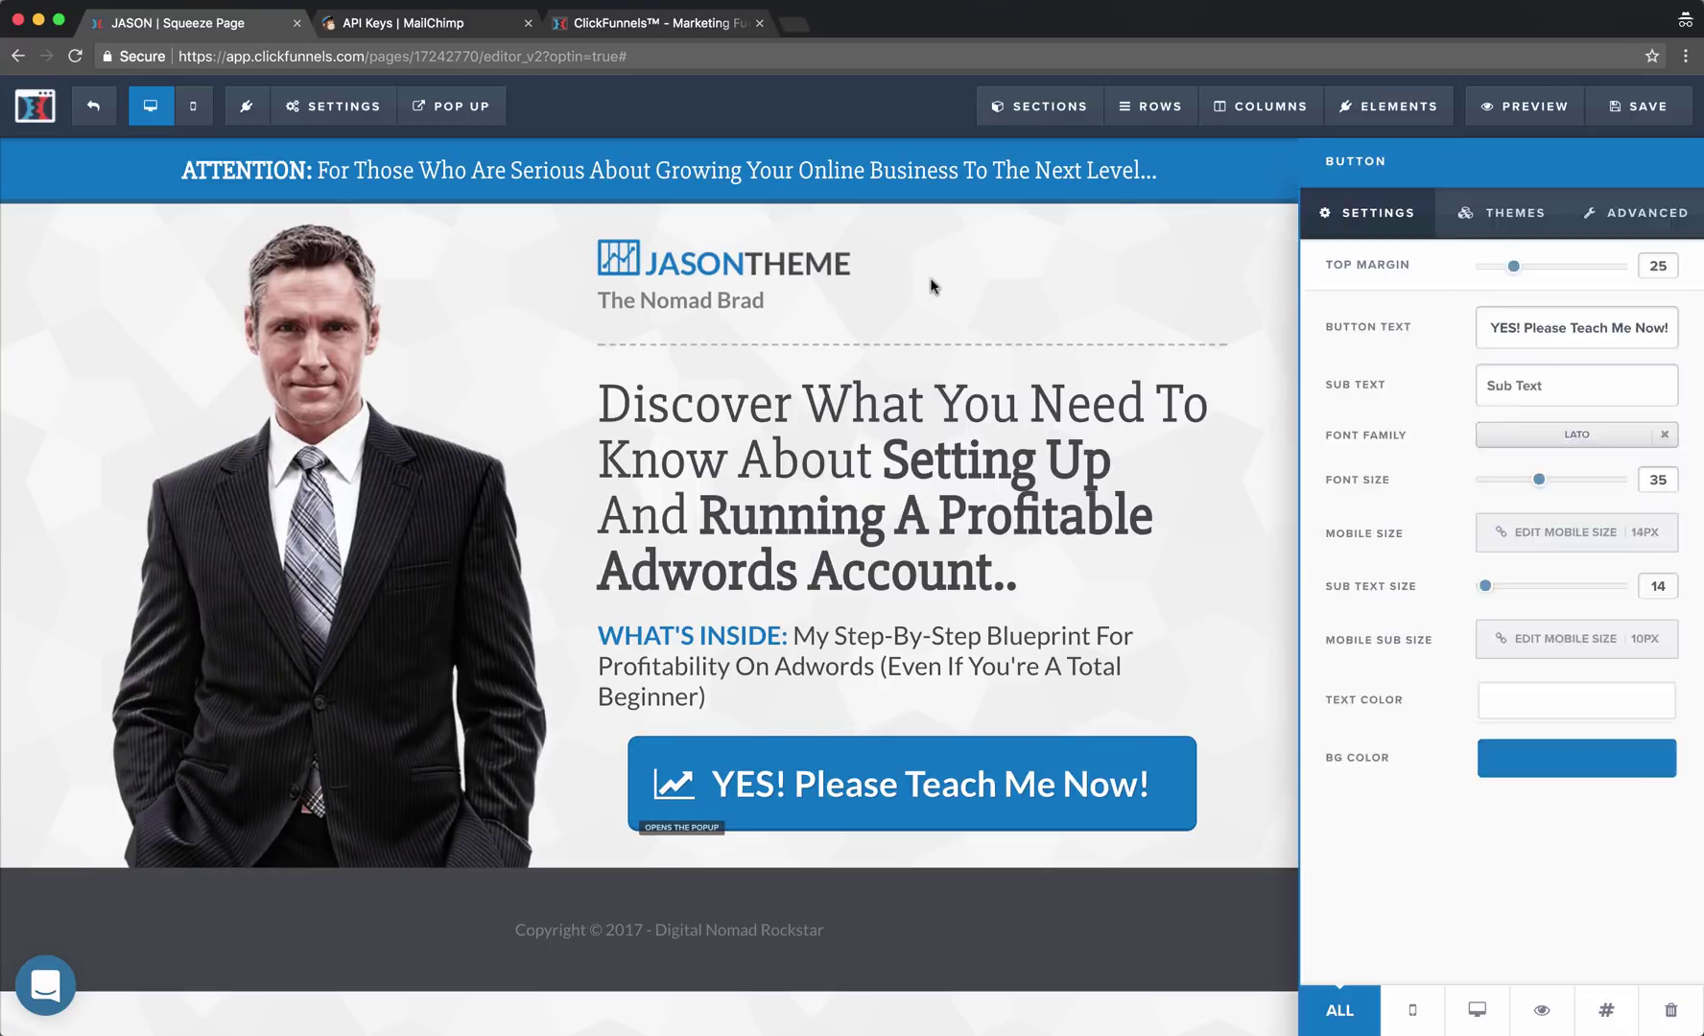
click(932, 280)
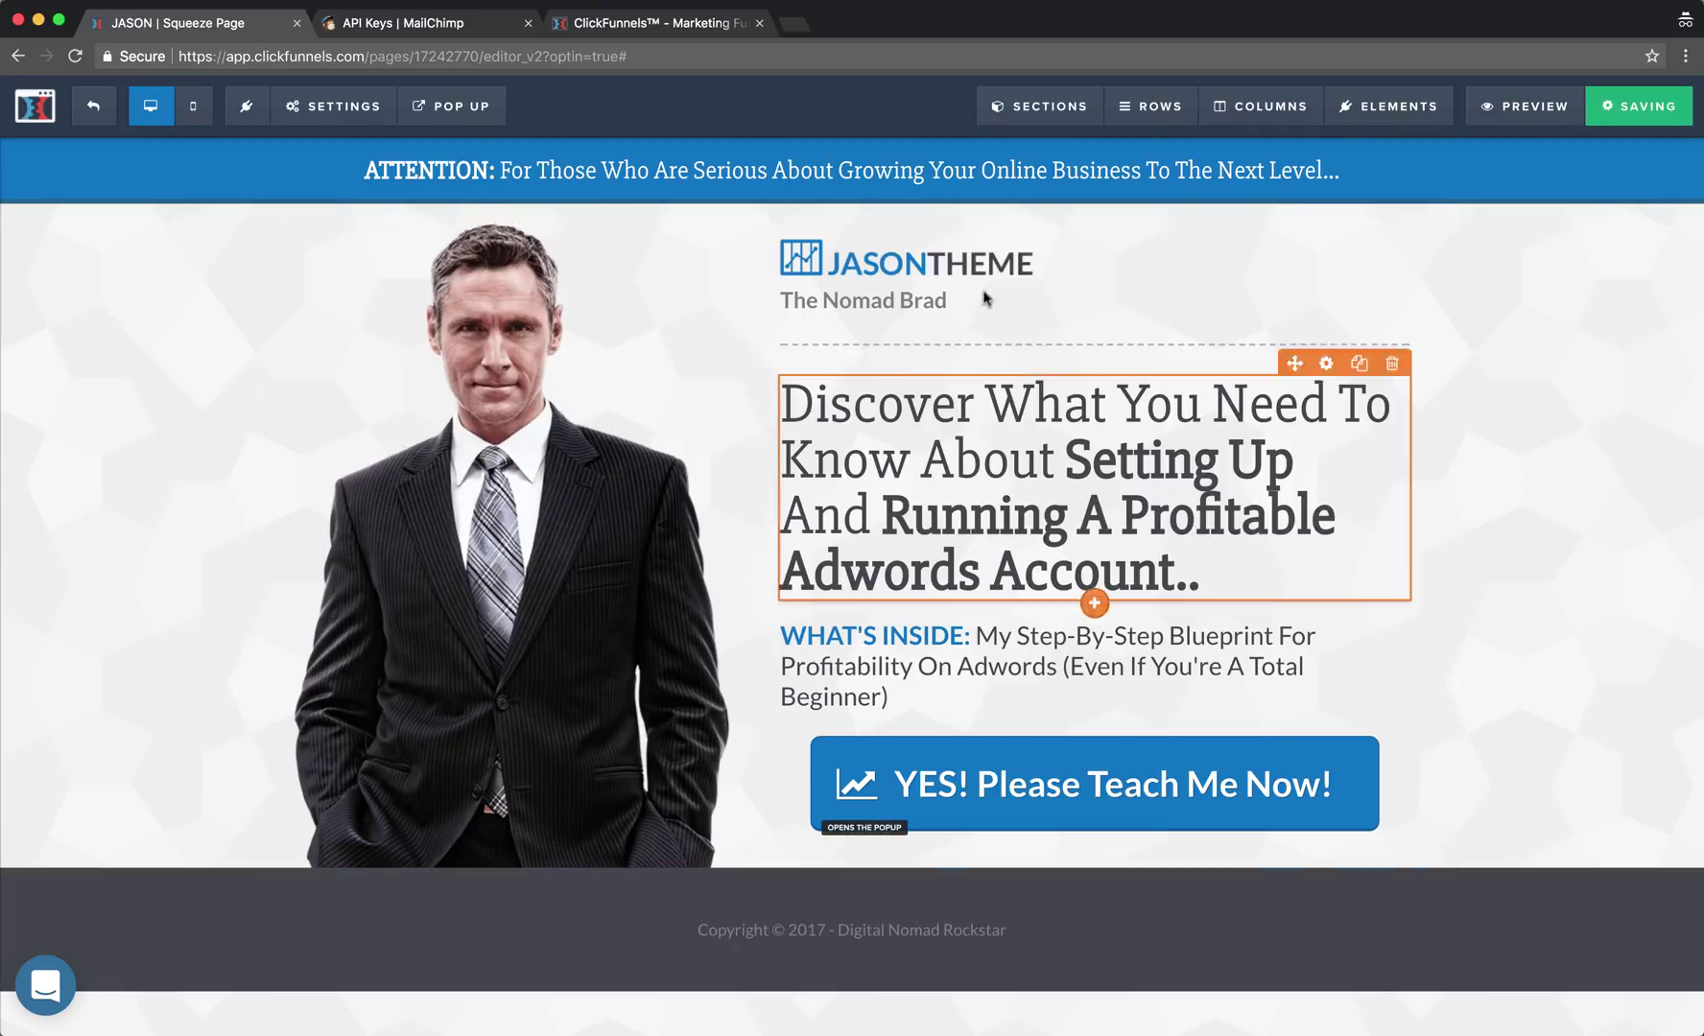
click(1638, 105)
click(449, 106)
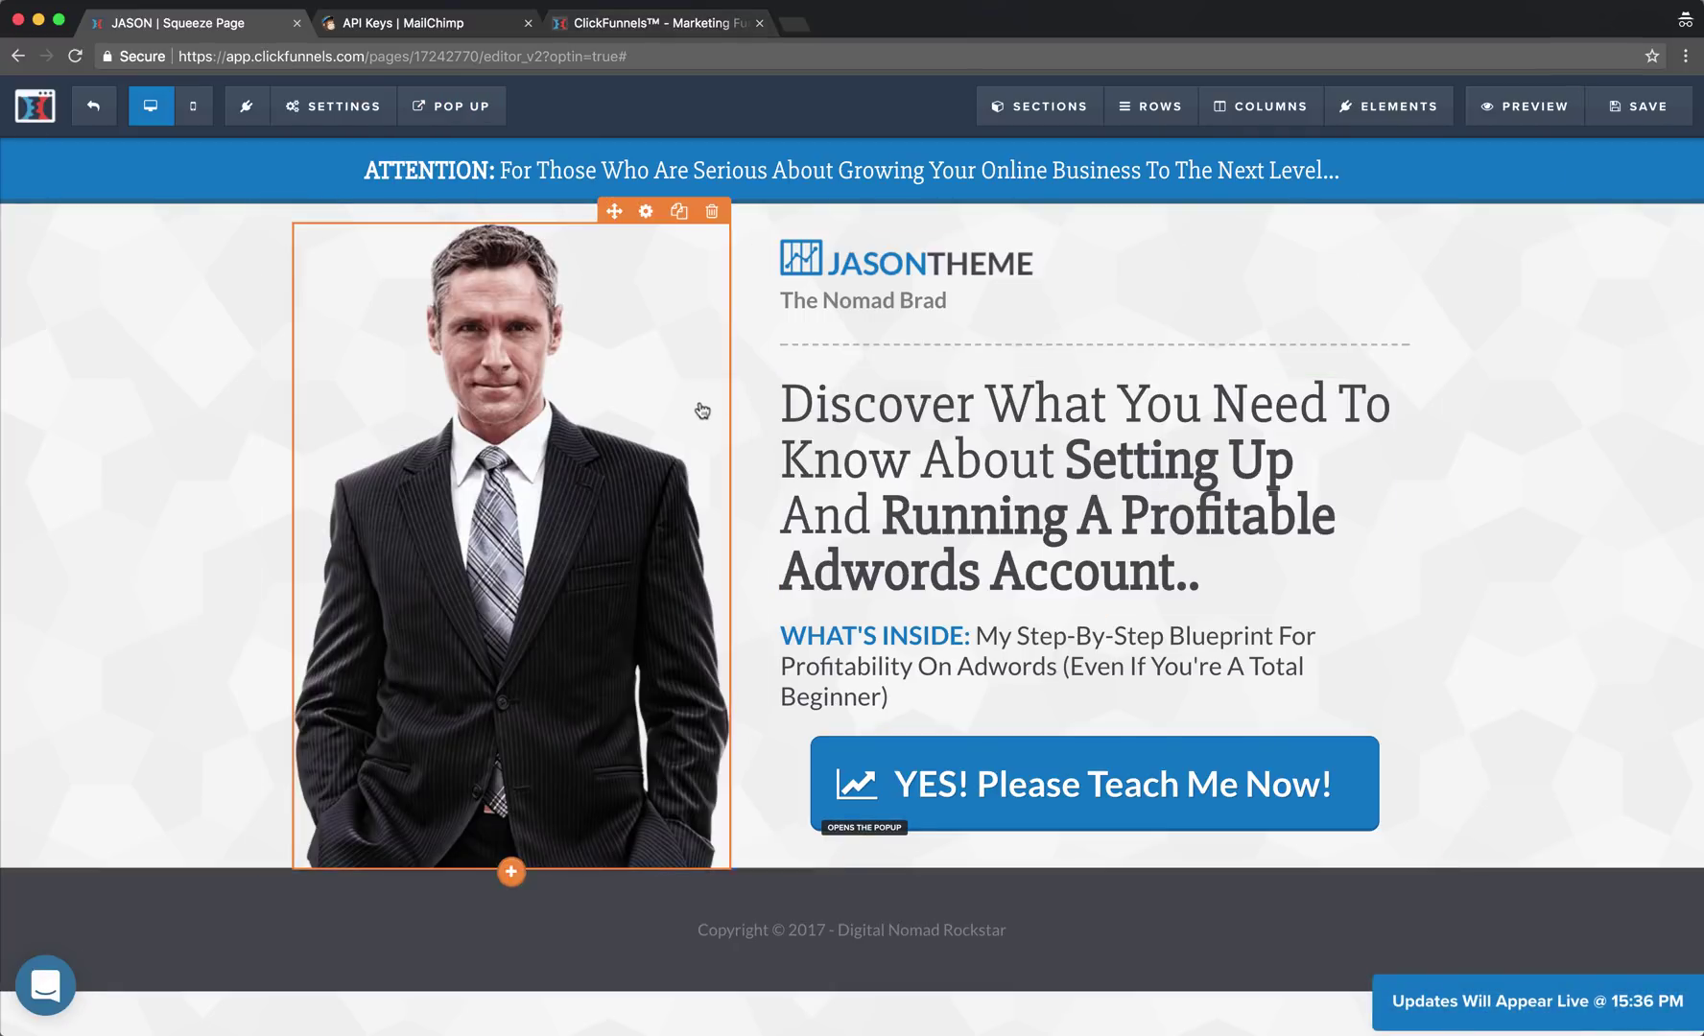
click(467, 147)
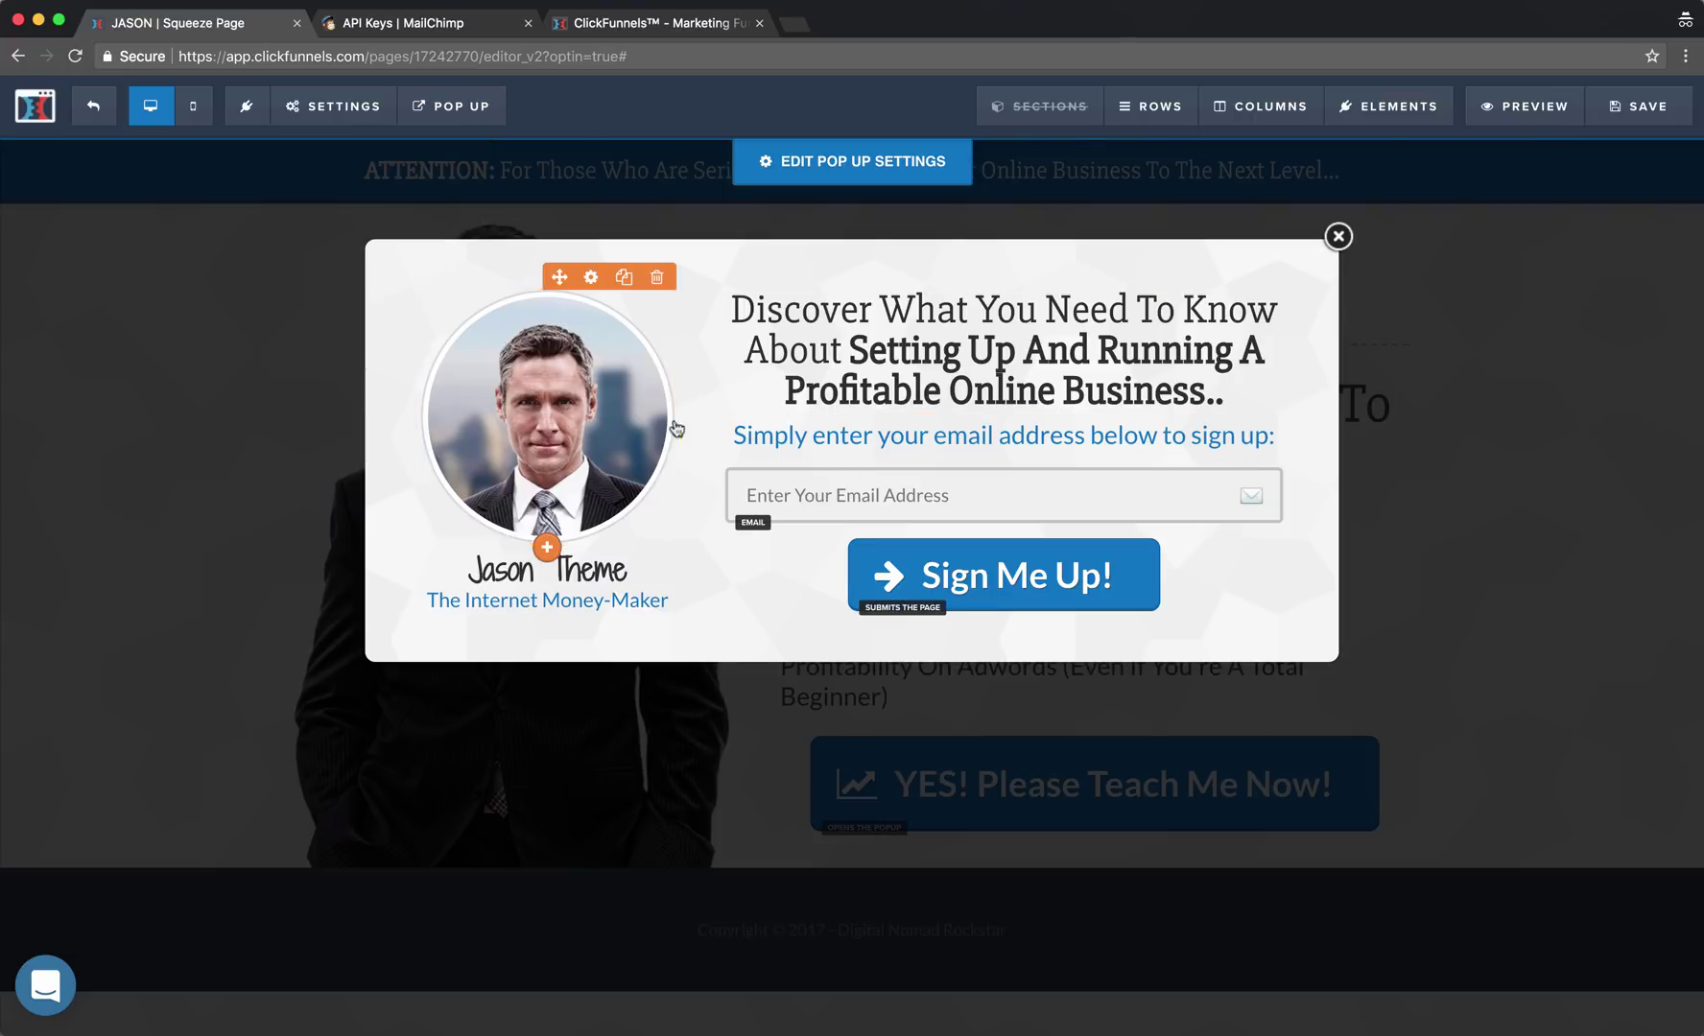
mouse_move(909, 333)
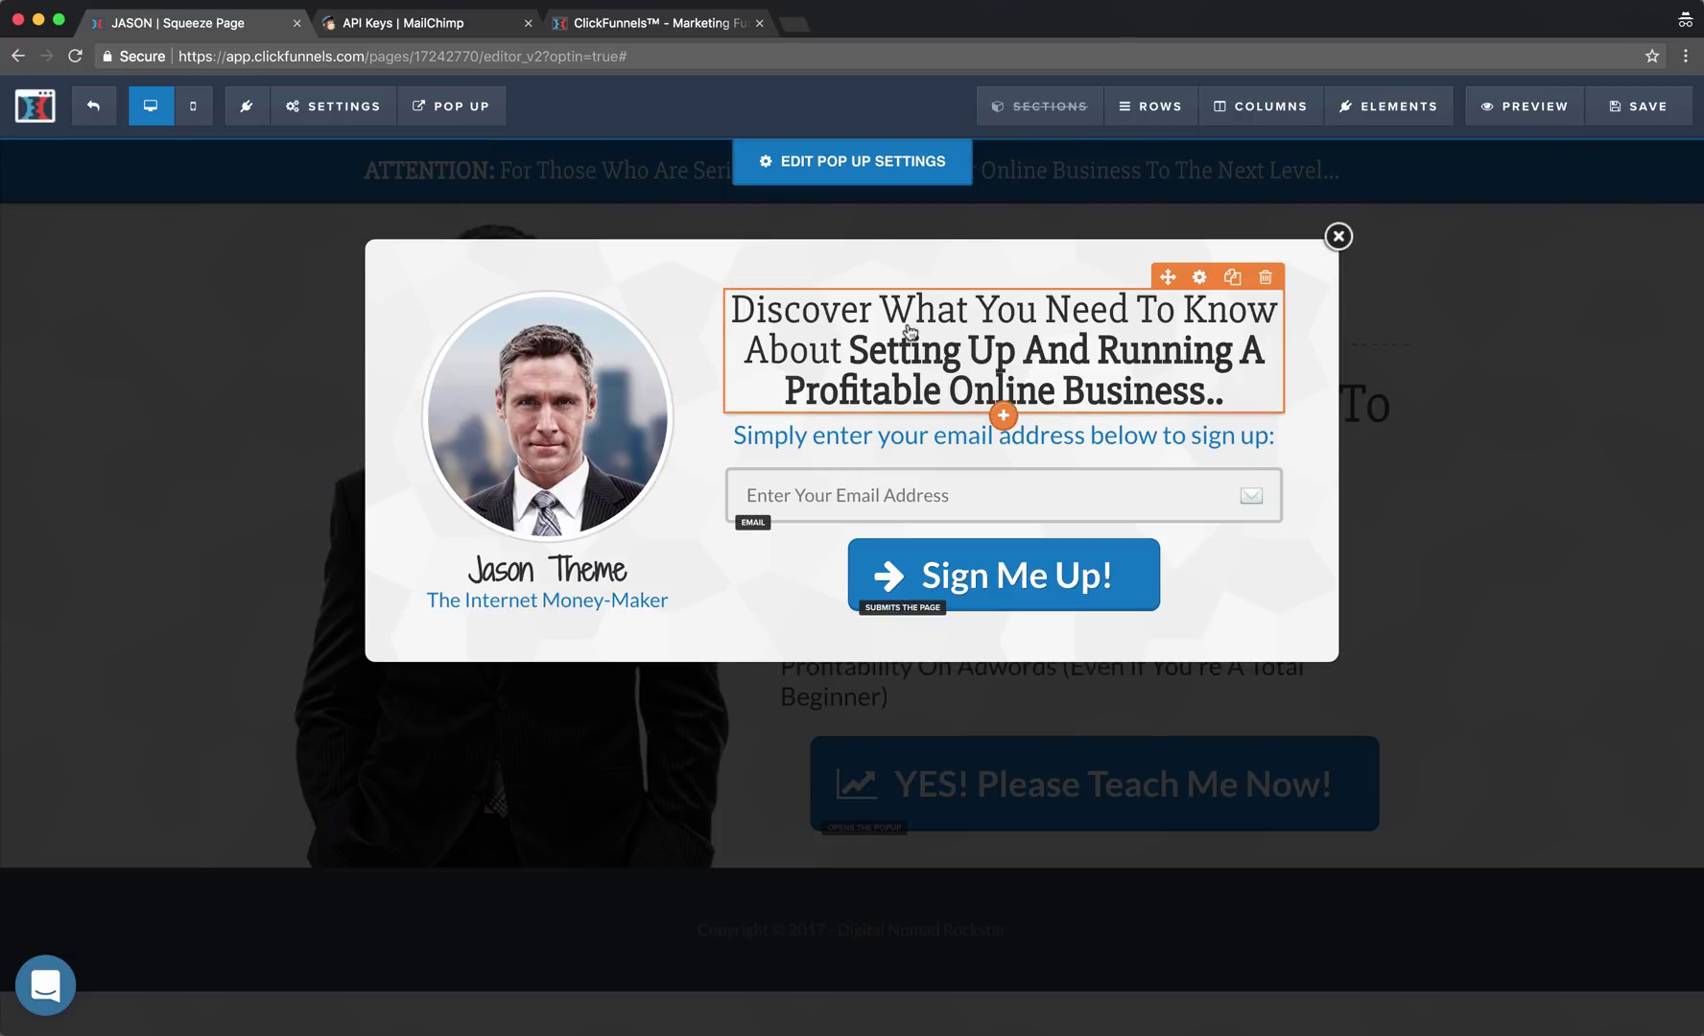
Step: Replace 'Online Business' in the pop-up headline so it ends '(Even If You're A Total Beginner)..'
click(1000, 371)
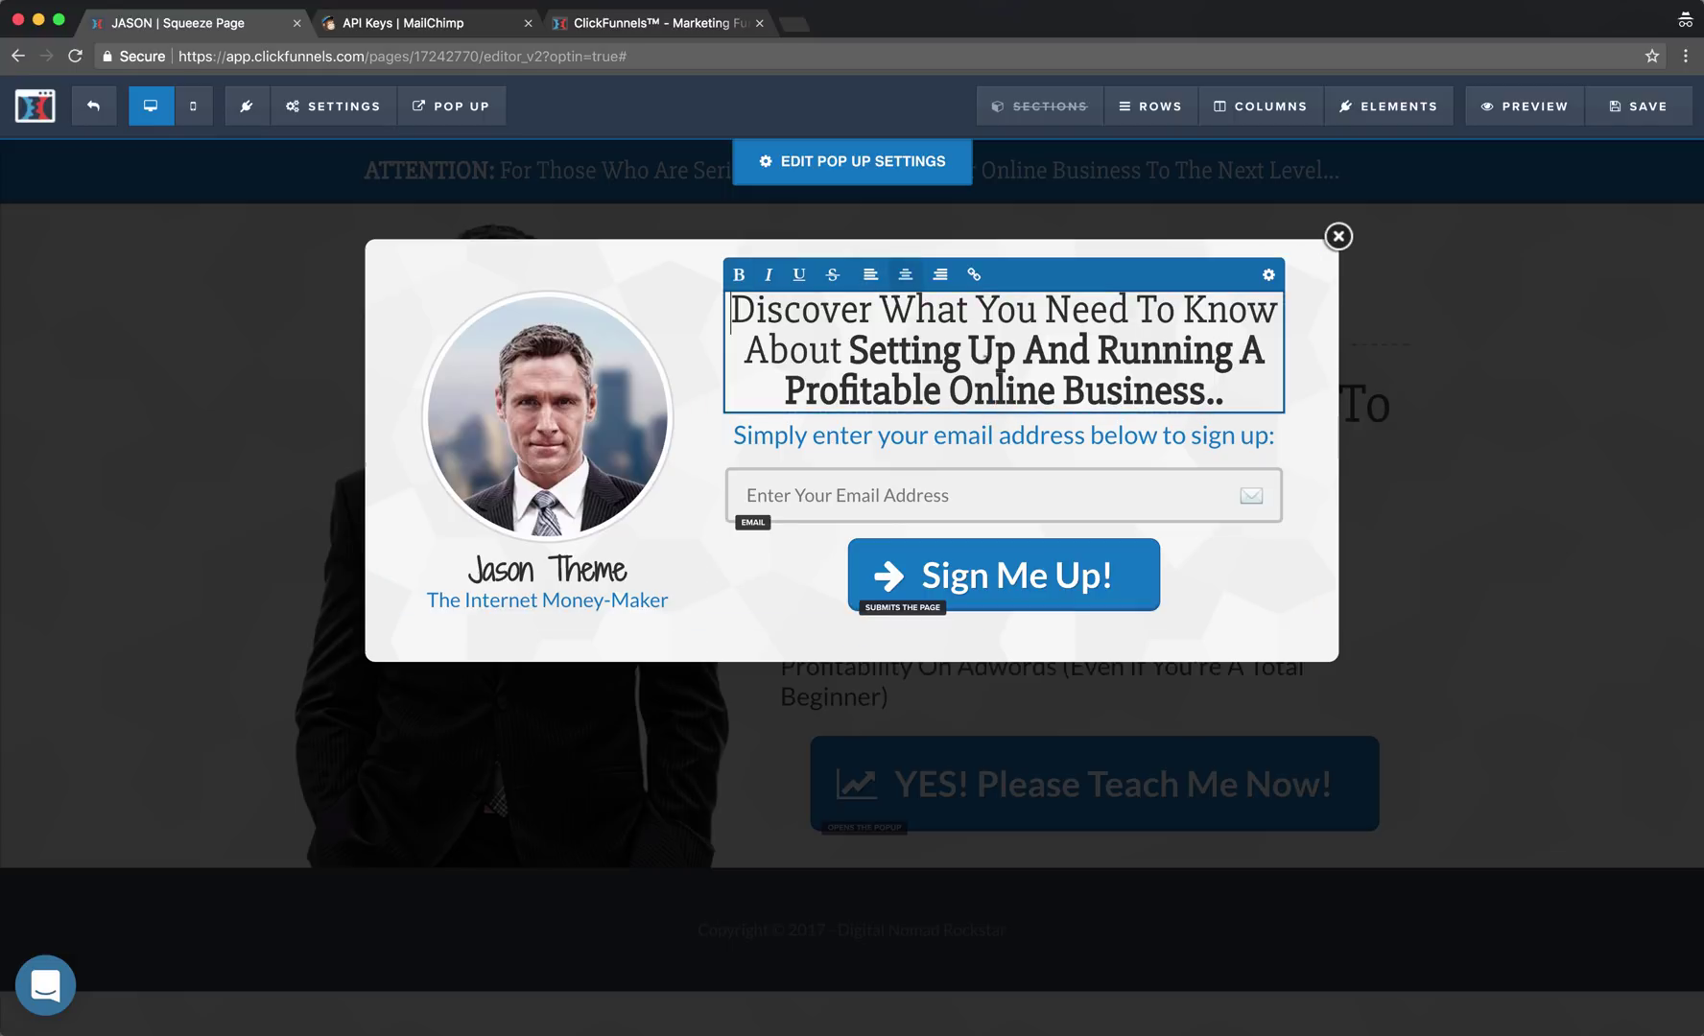
drag(951, 390, 1205, 391)
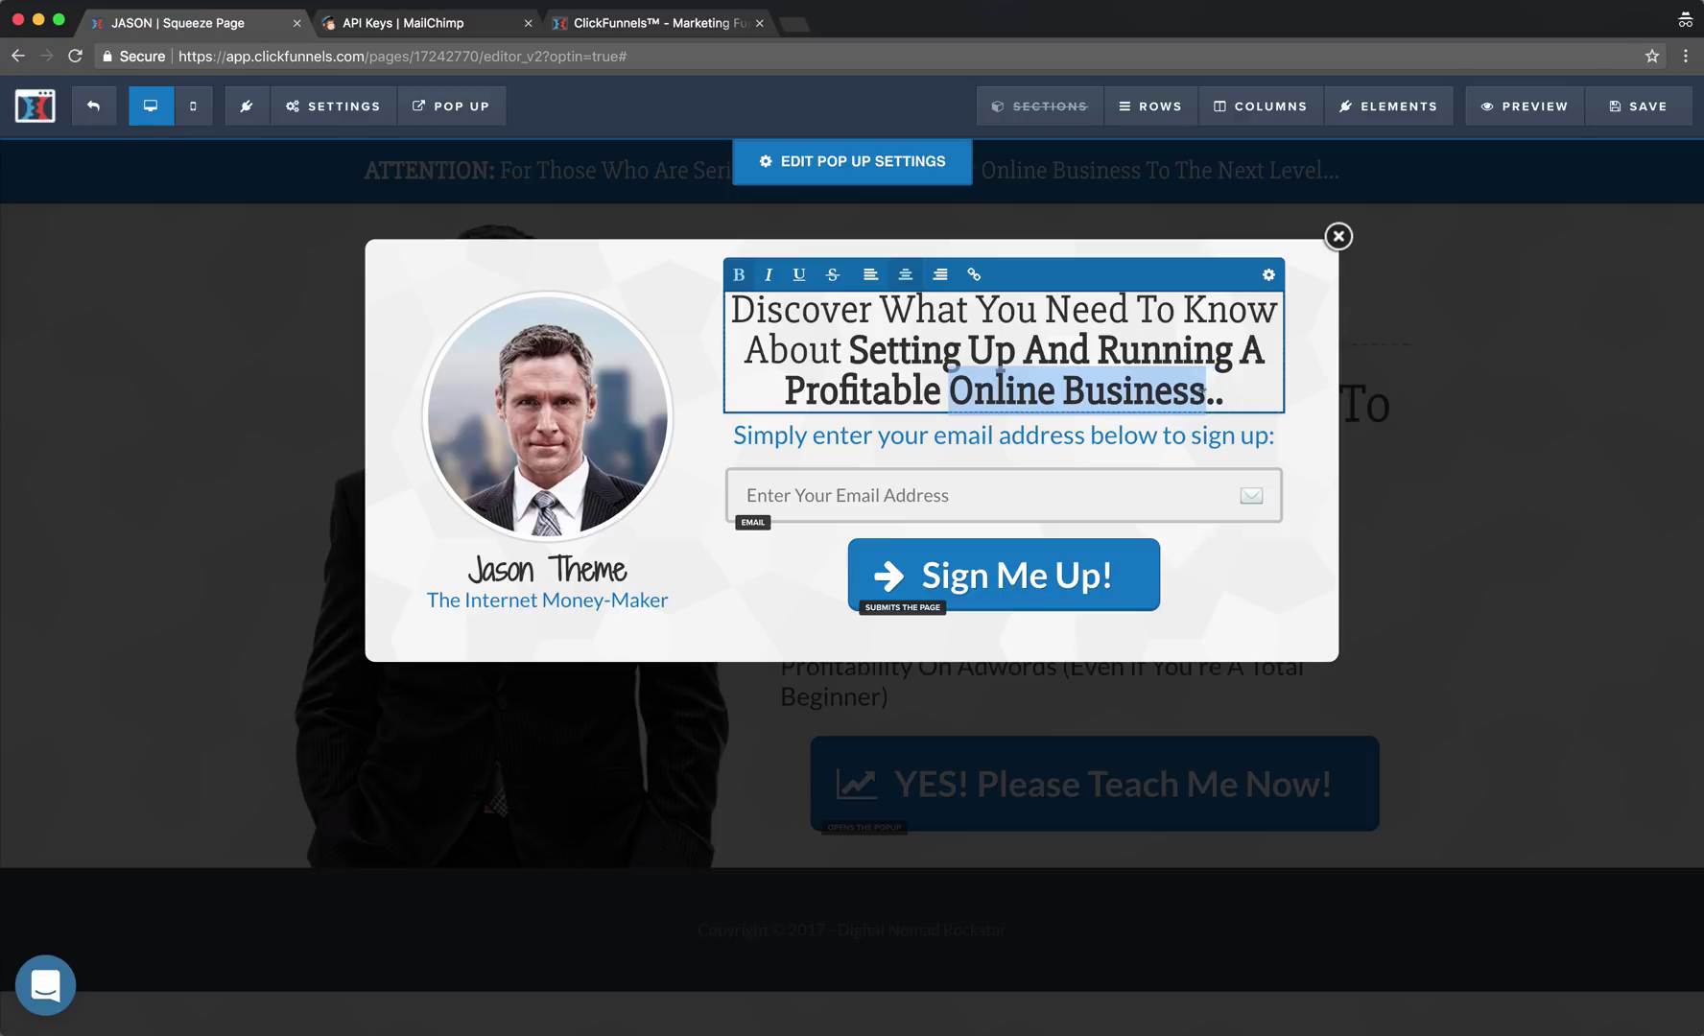
text(Adwords )
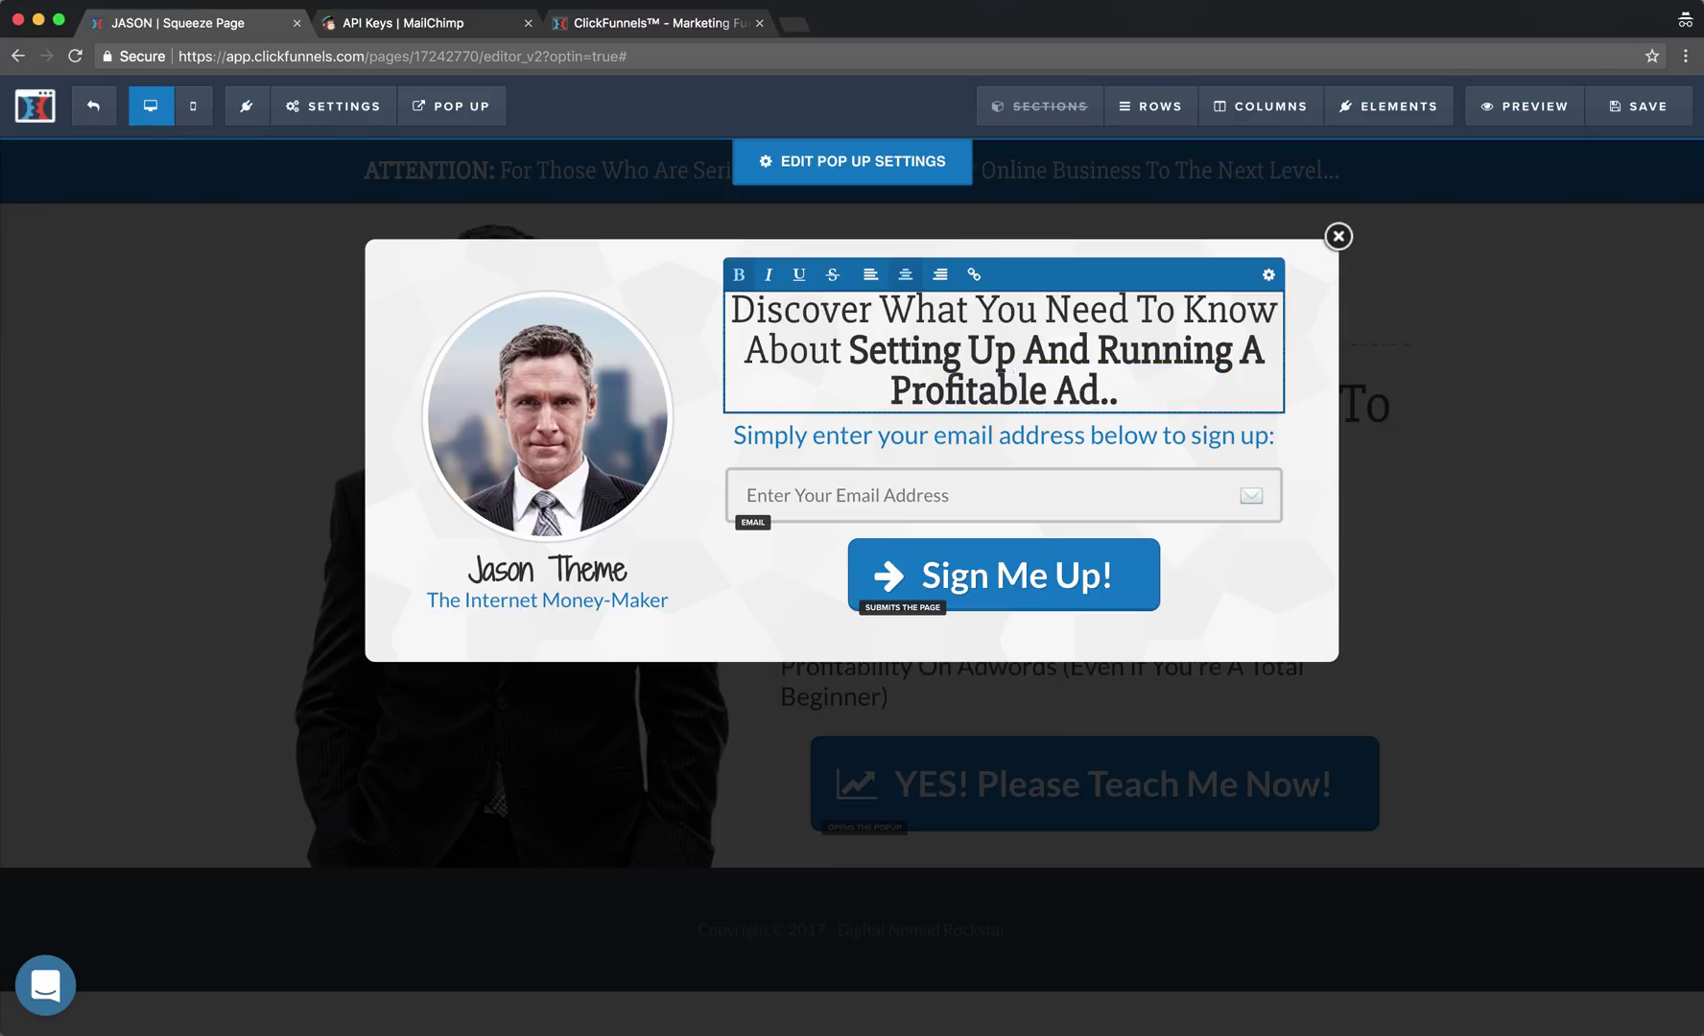
text(Account ()
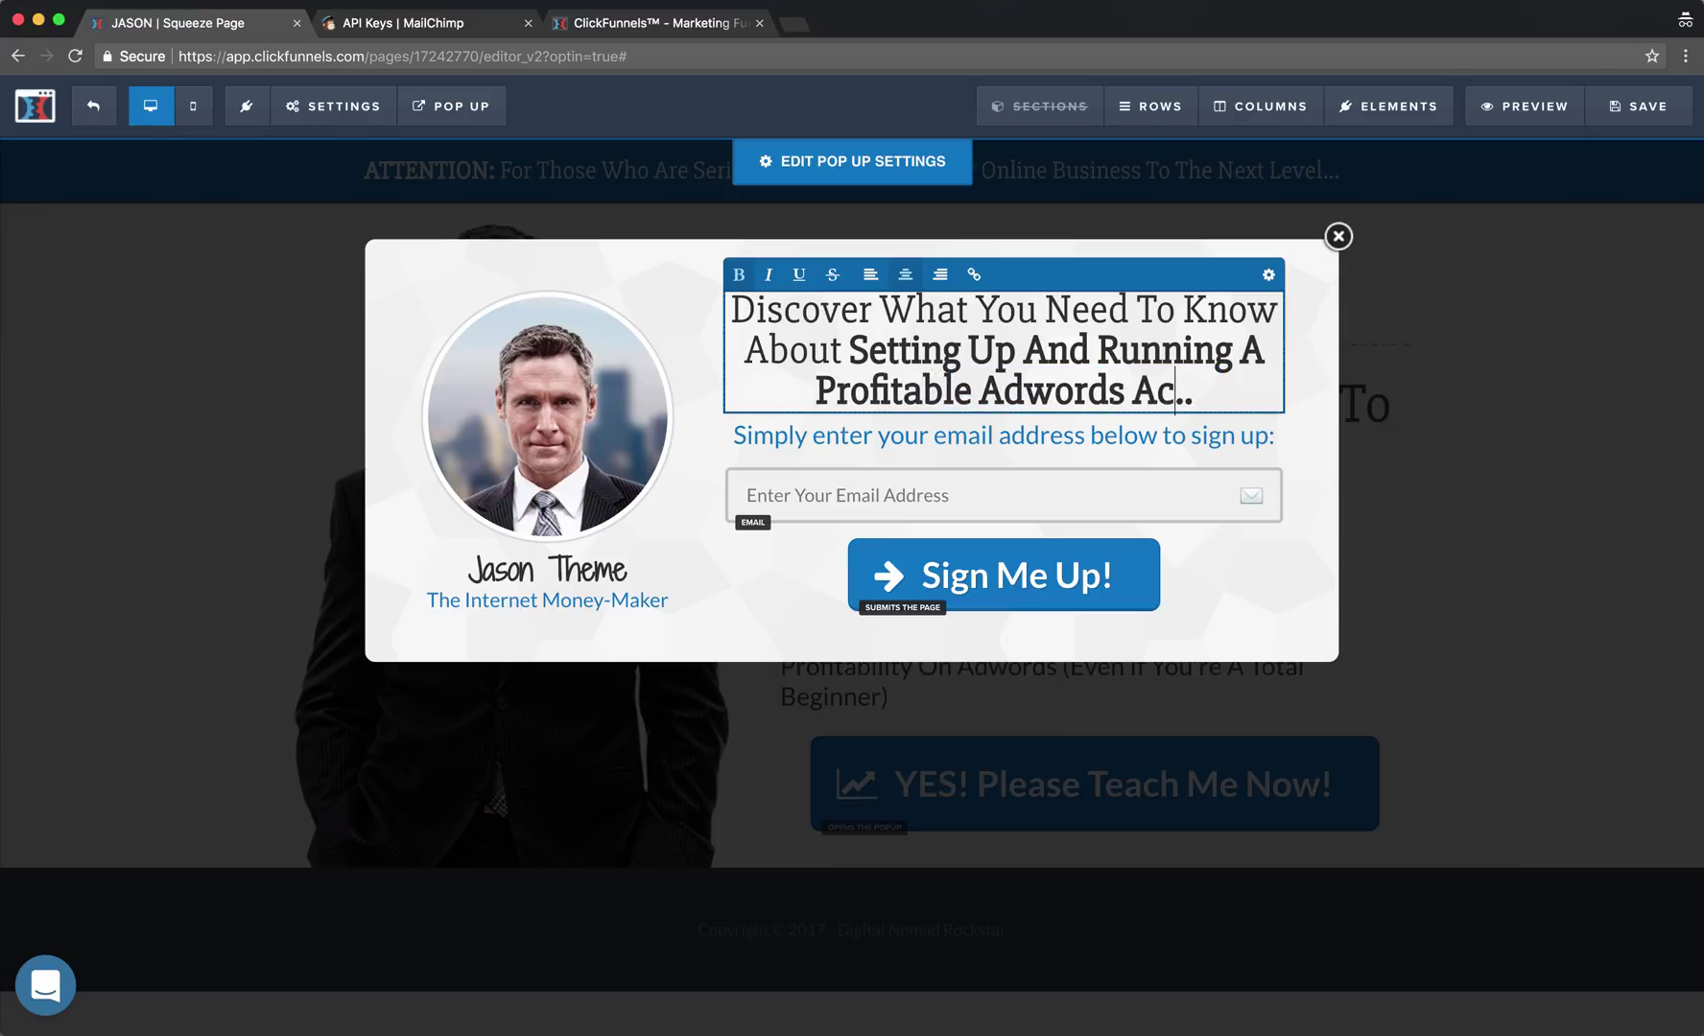
text(Even If You're )
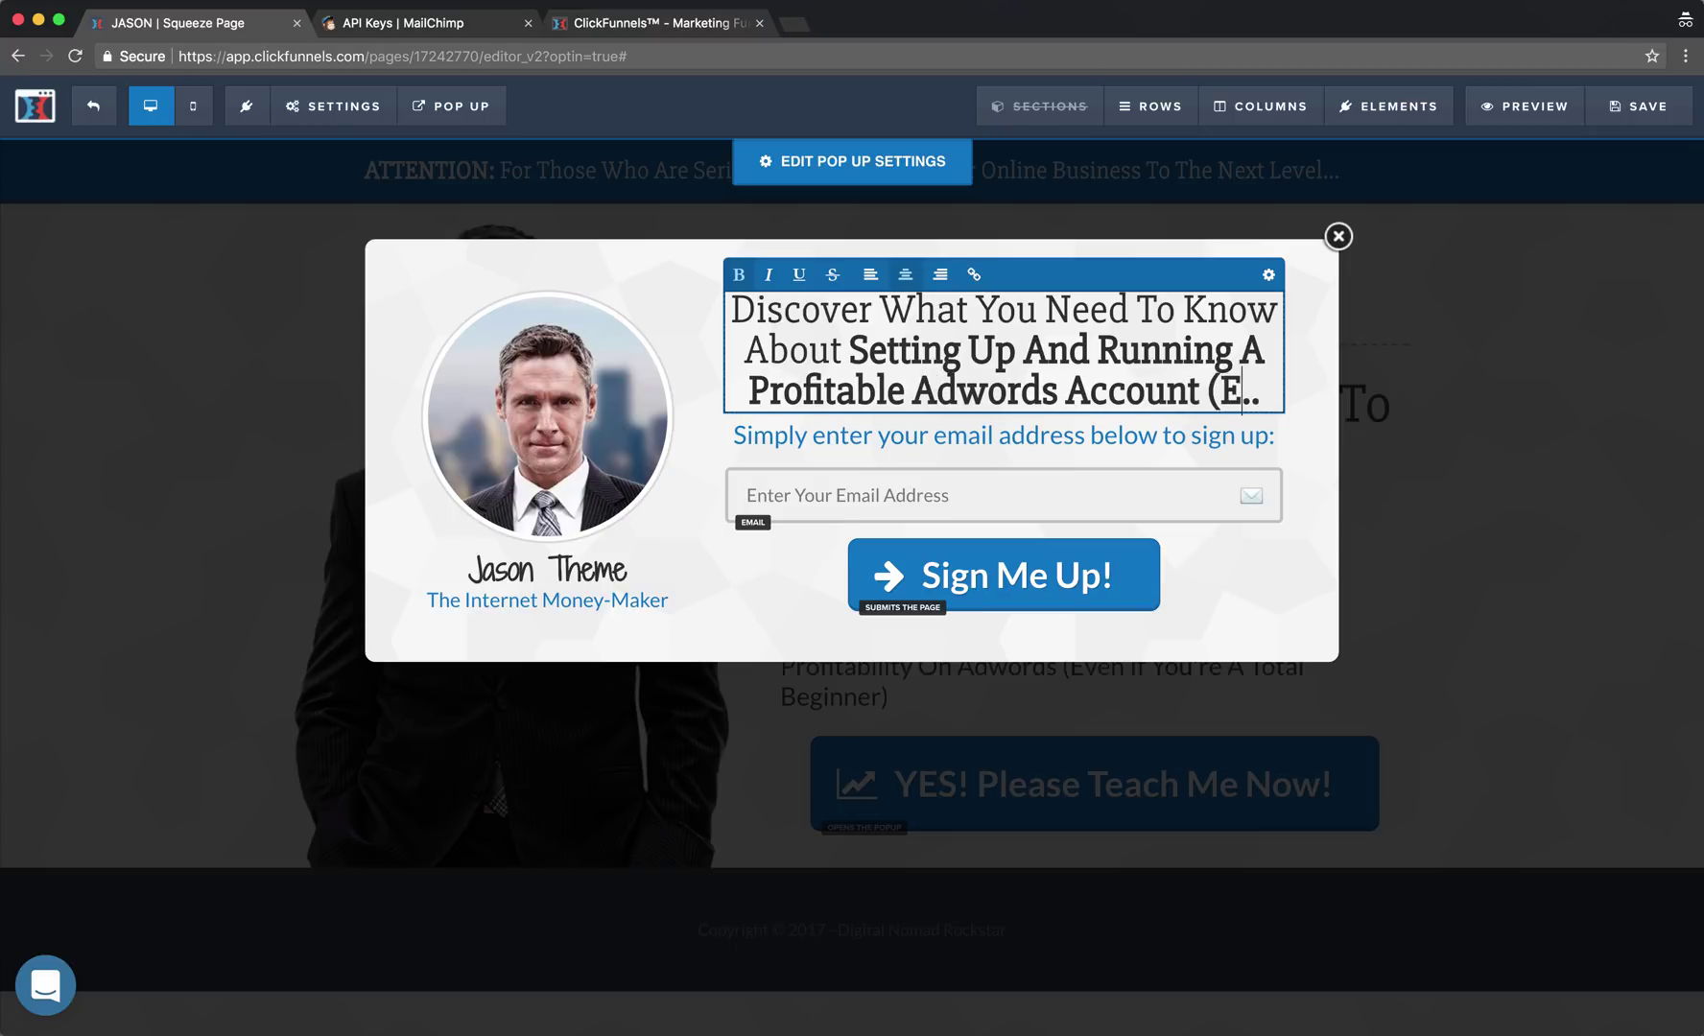
text(A Total Beginn)
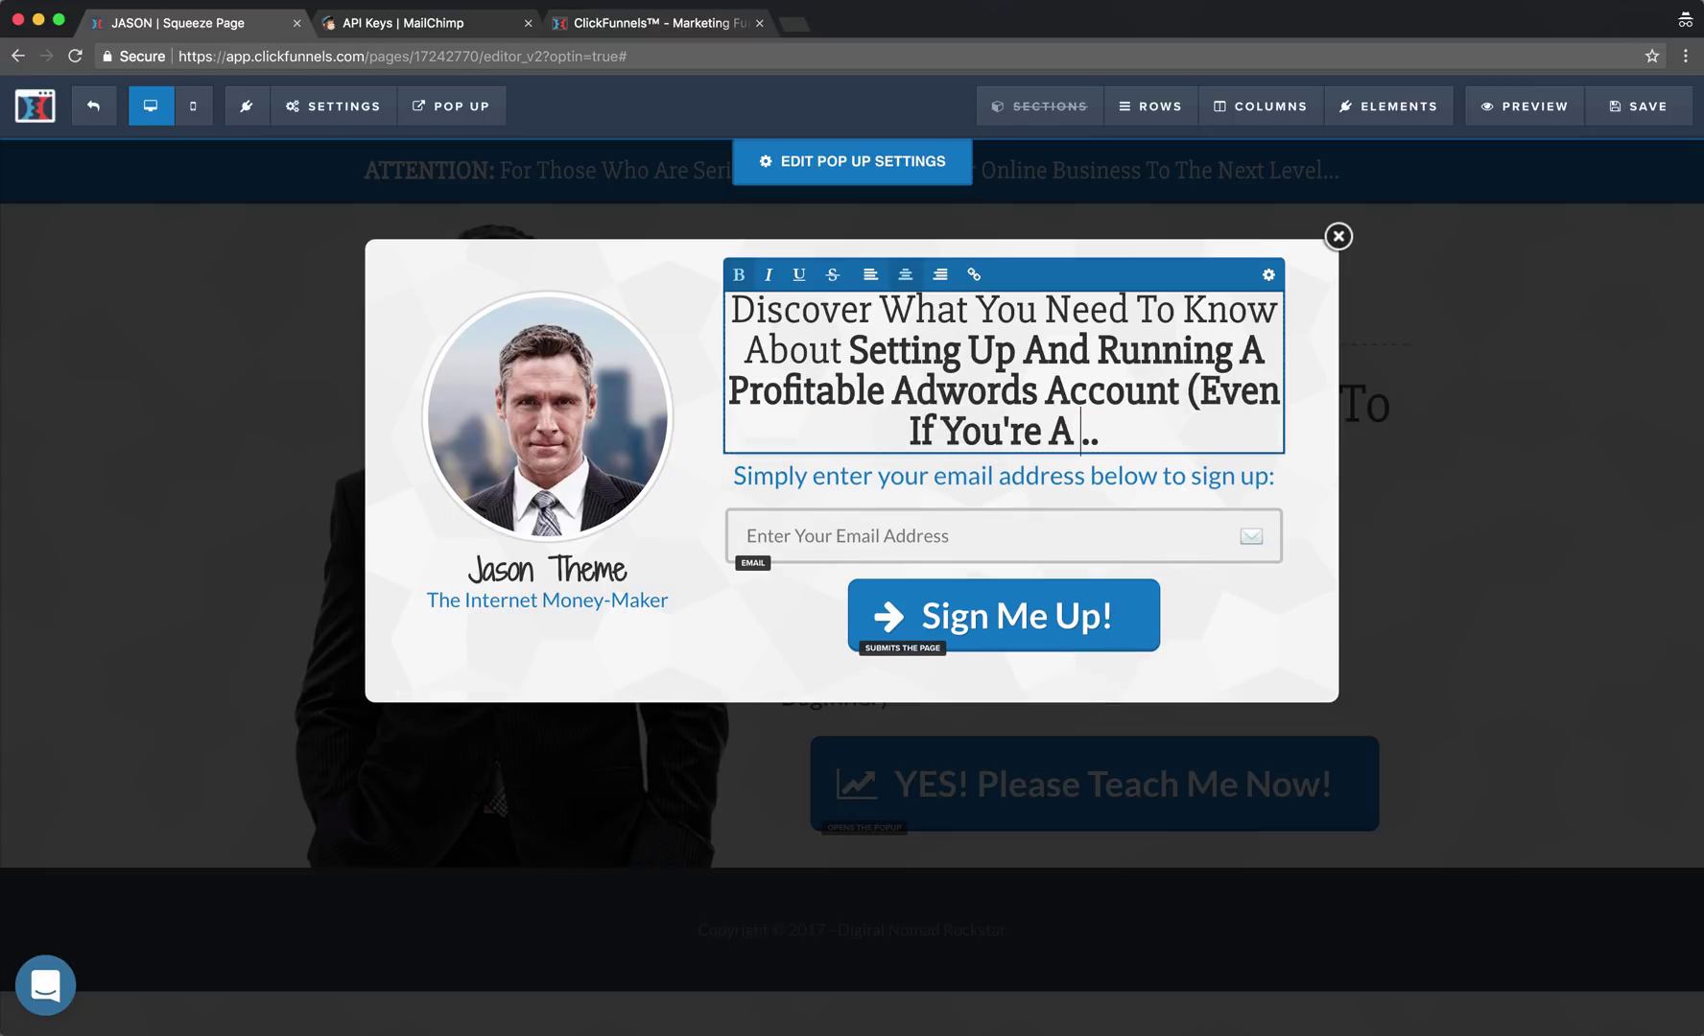
text(er))
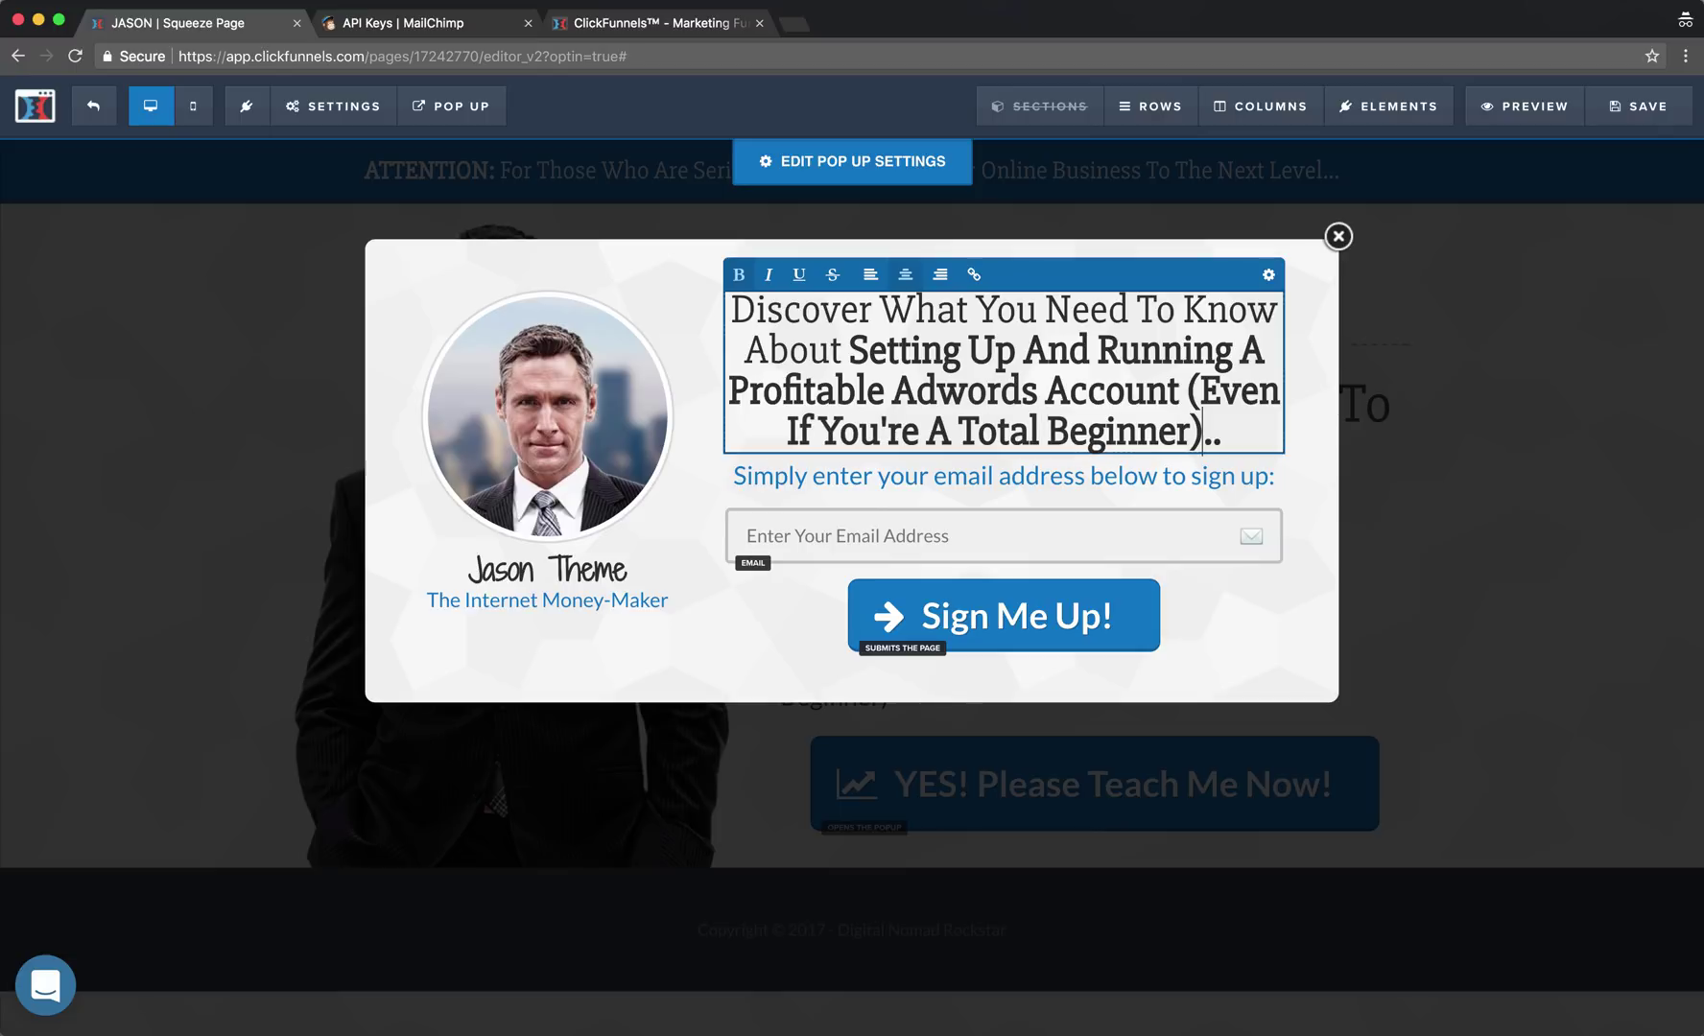
click(952, 493)
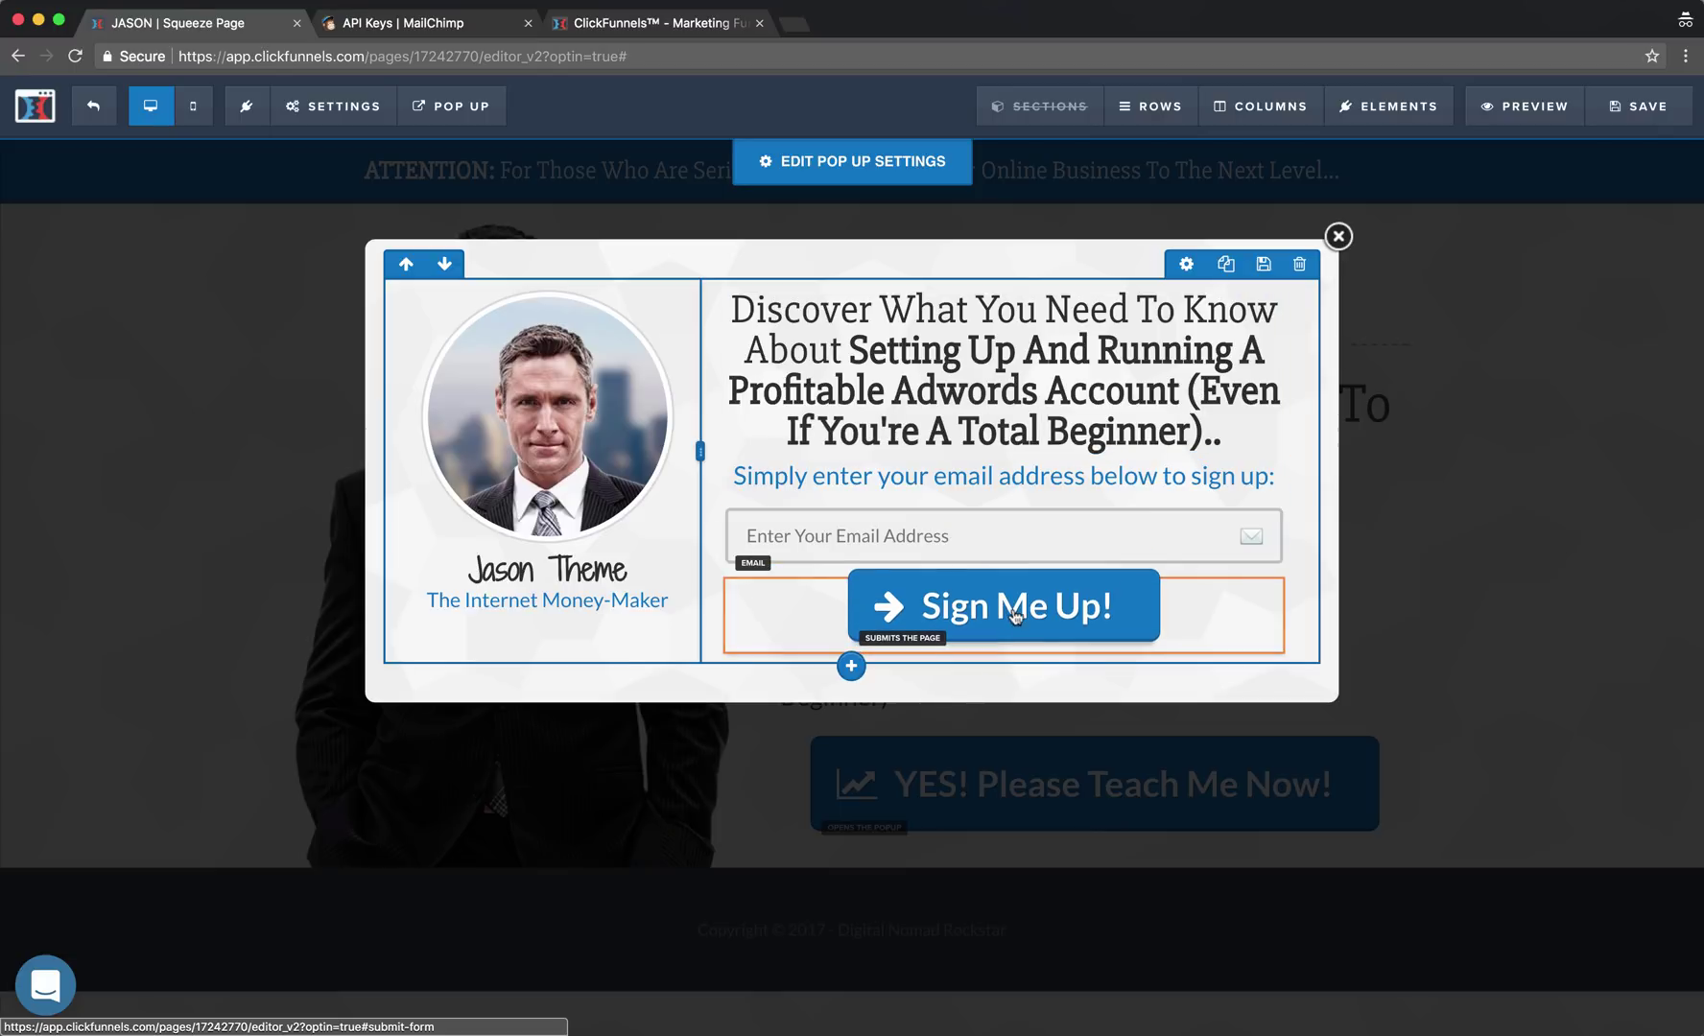
mouse_move(547, 599)
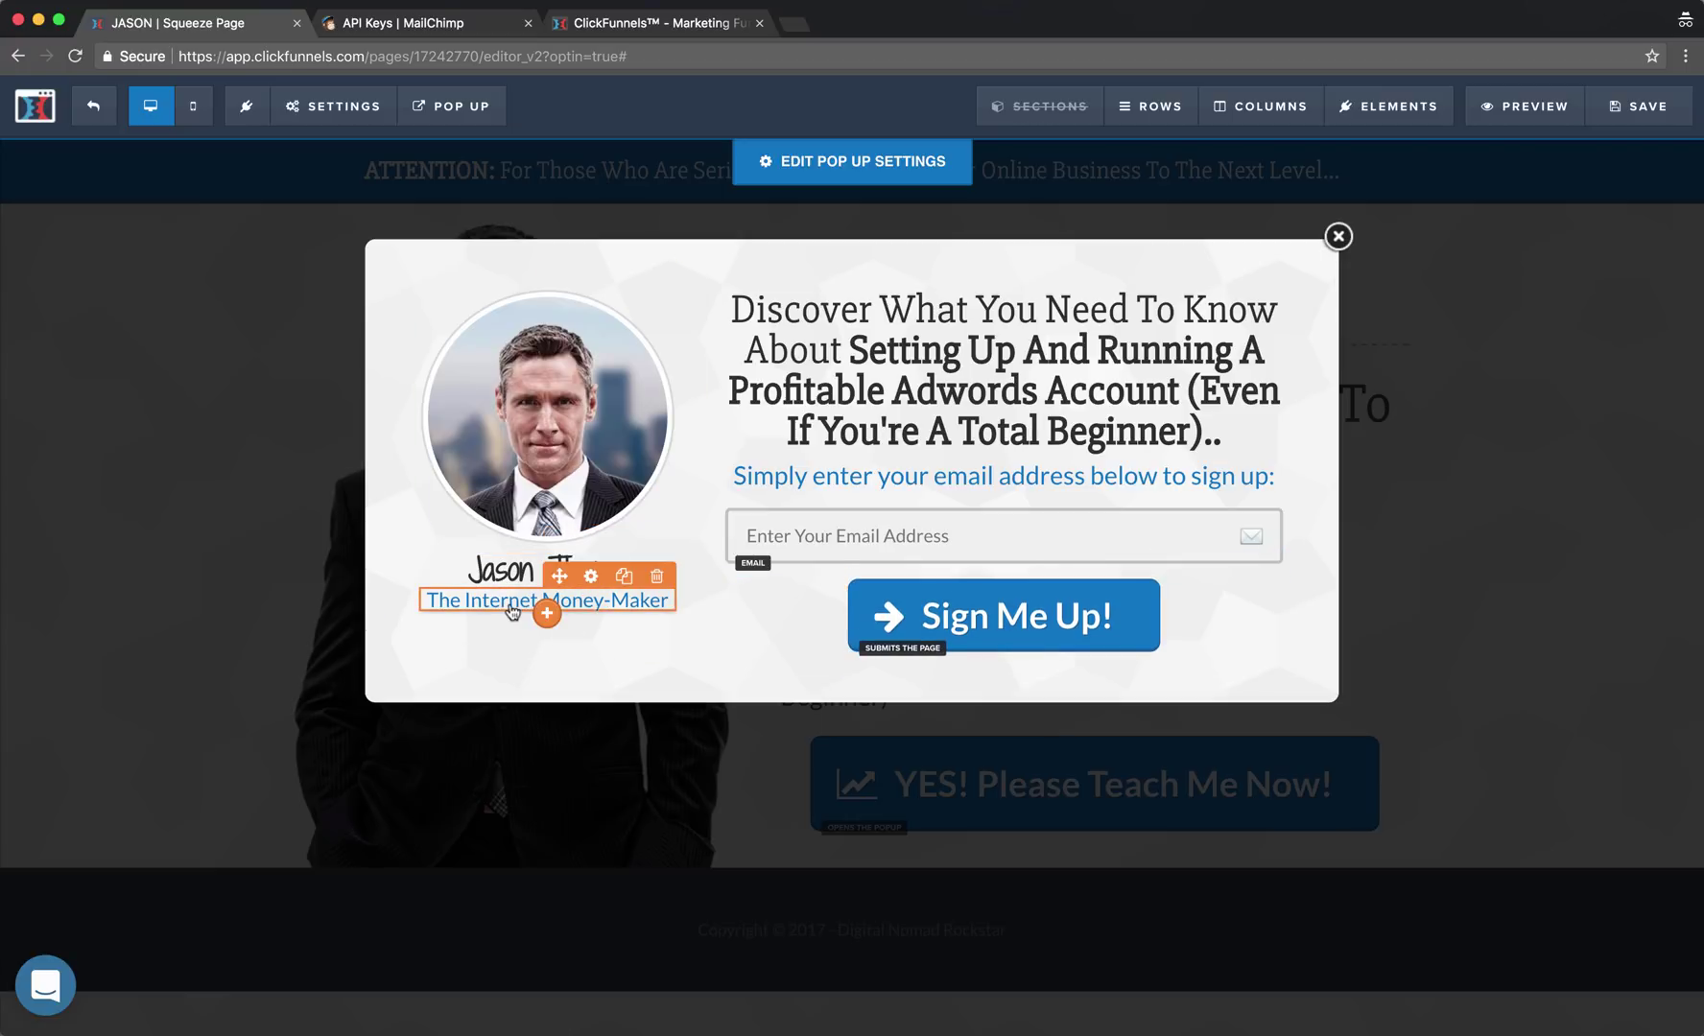
Step: Change the portrait subtitle from 'Internet Money-Maker' to 'The Nomad Brad'
click(459, 600)
drag(587, 600, 691, 610)
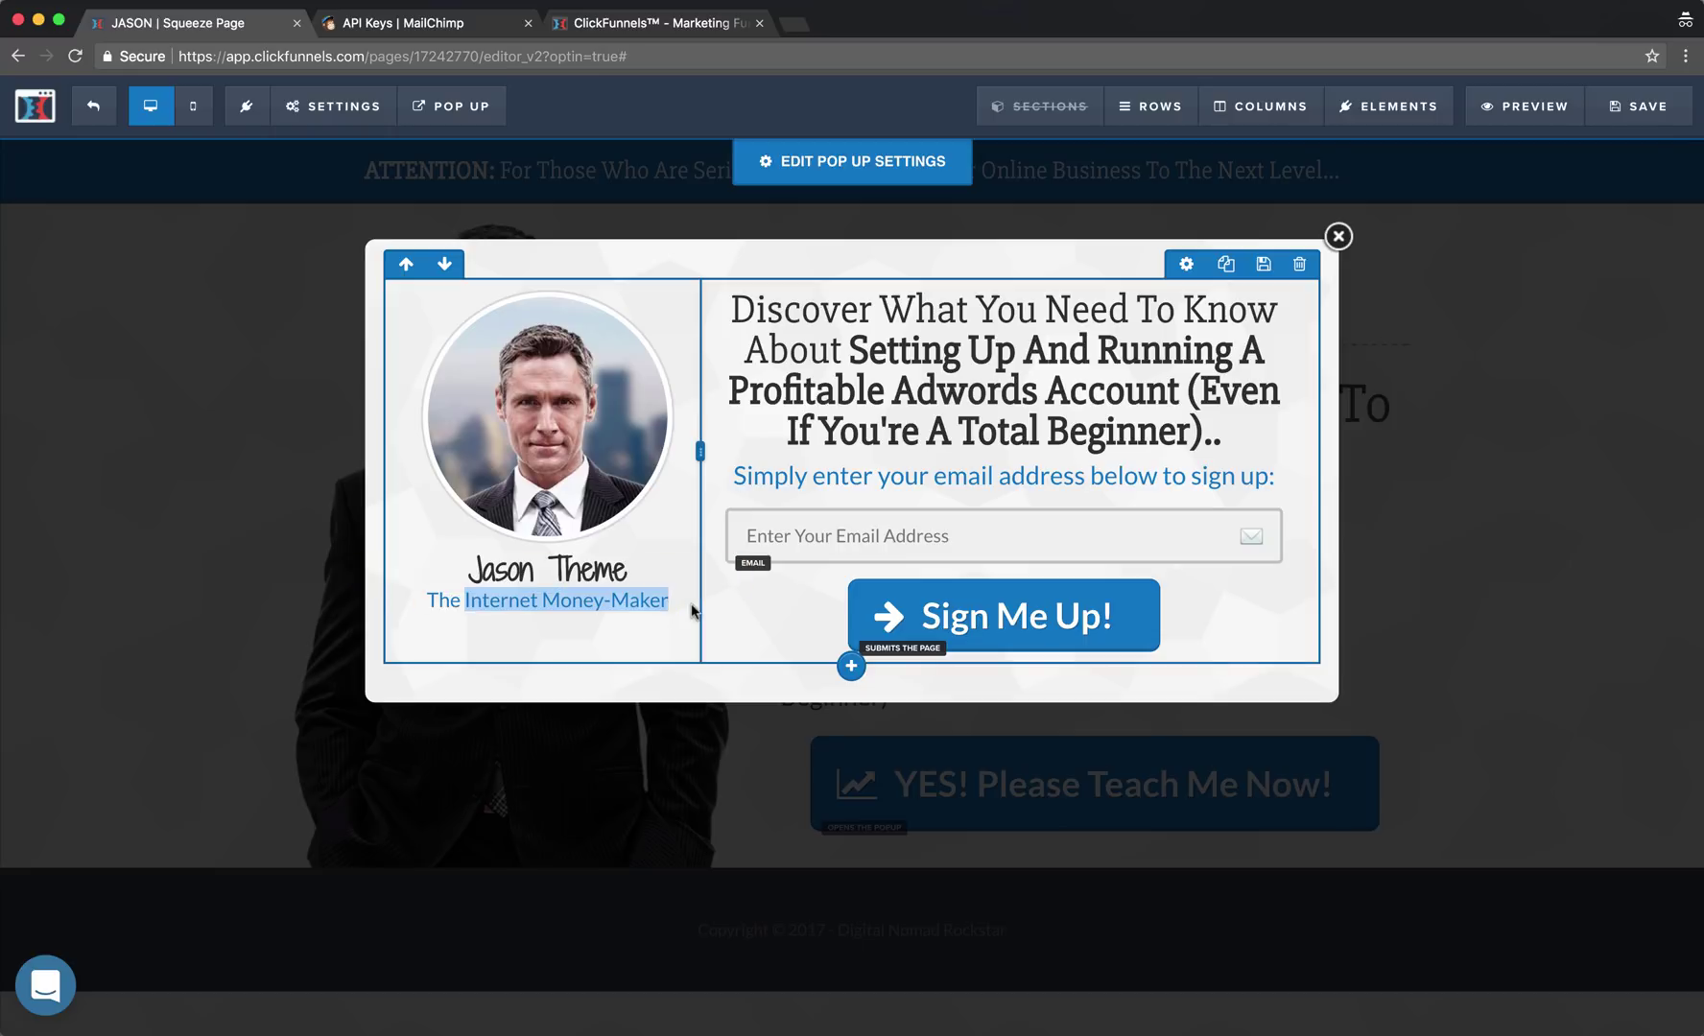
click(597, 610)
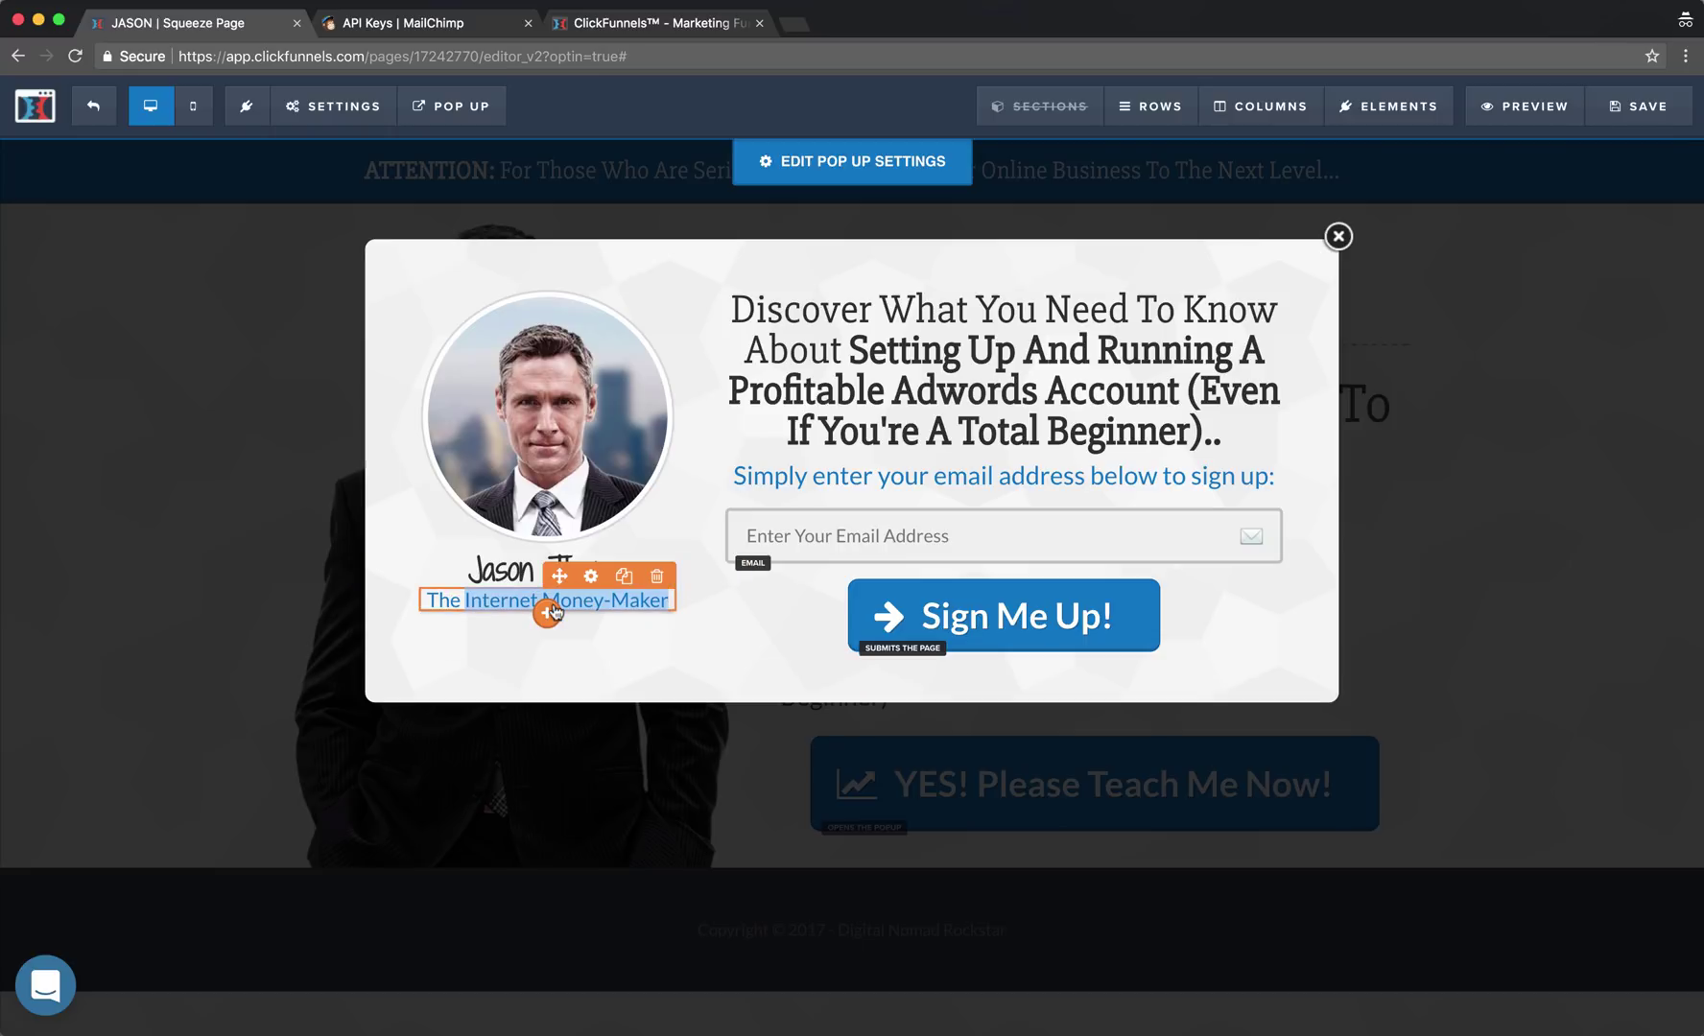
click(584, 665)
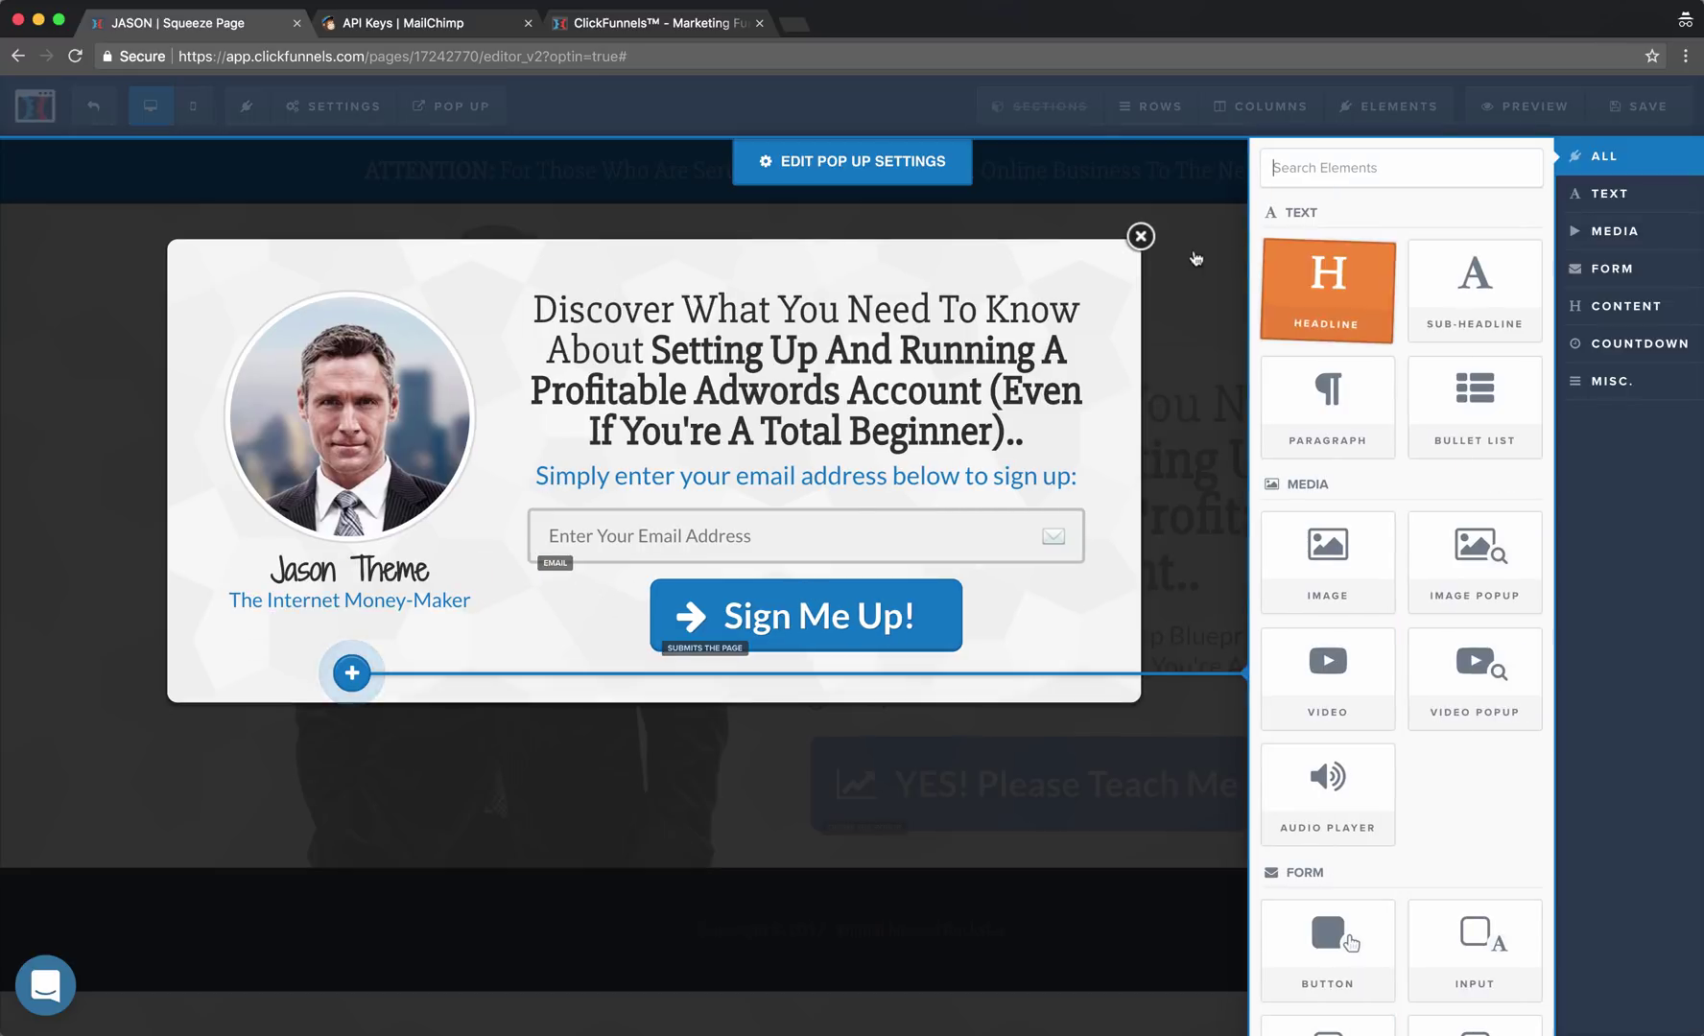
click(798, 400)
click(481, 603)
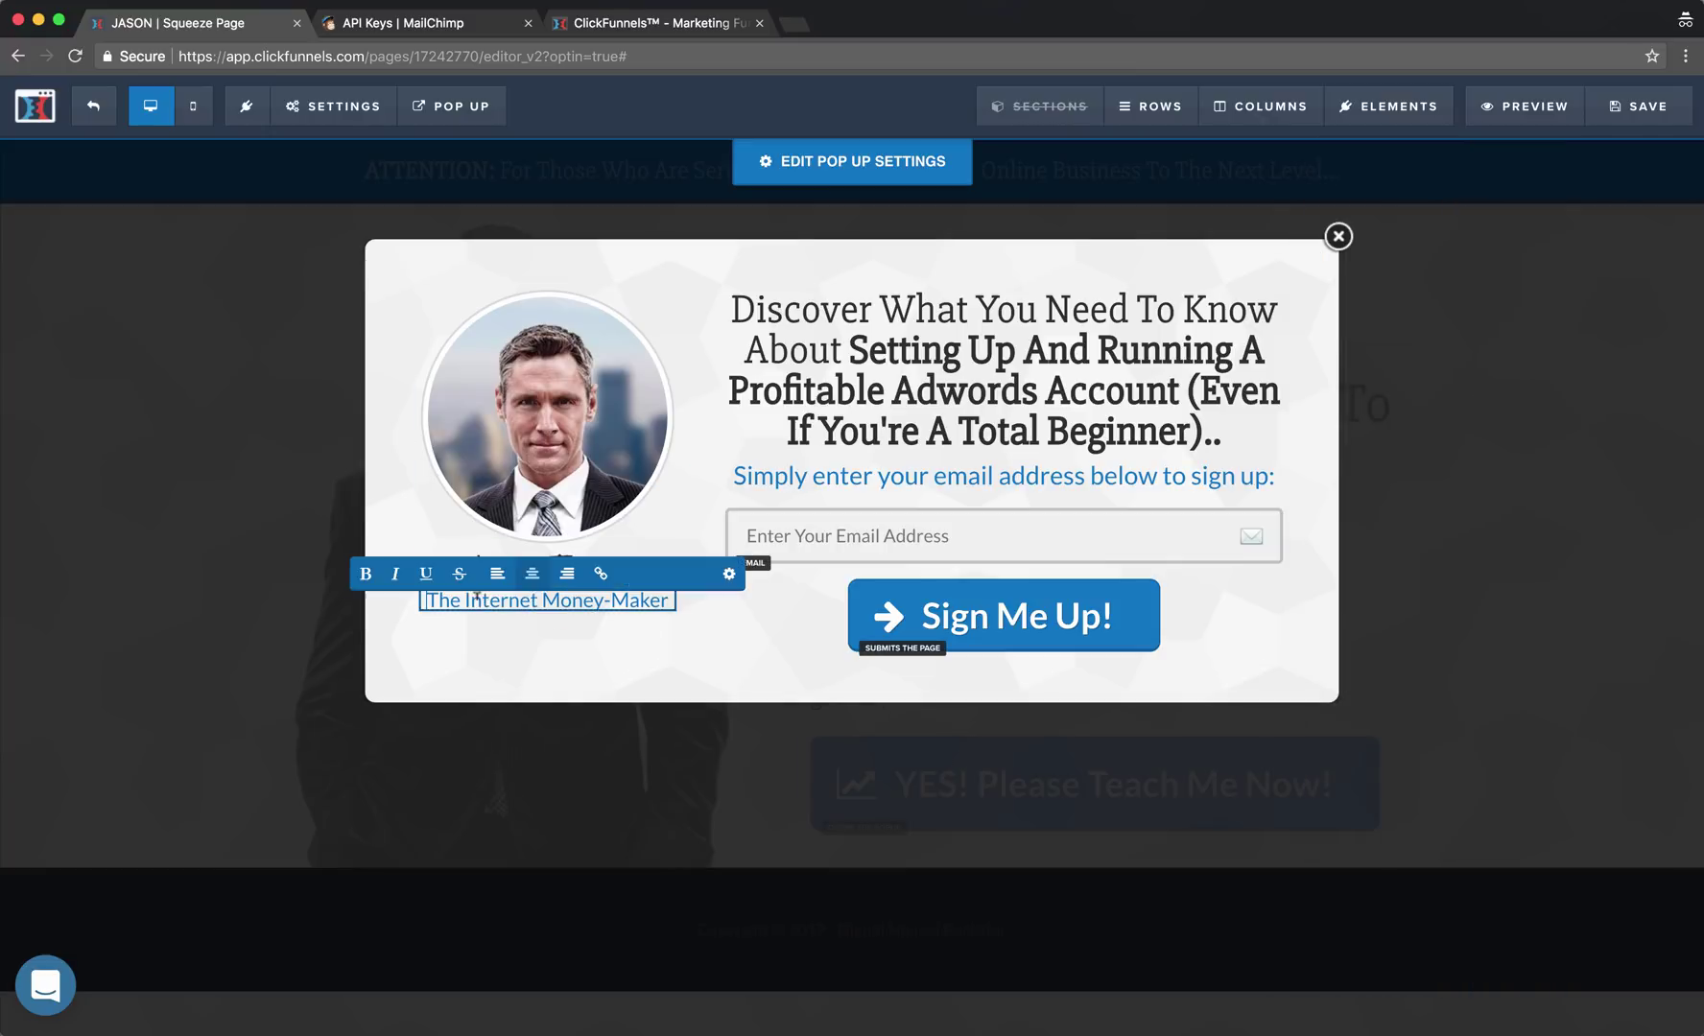
drag(464, 599, 656, 600)
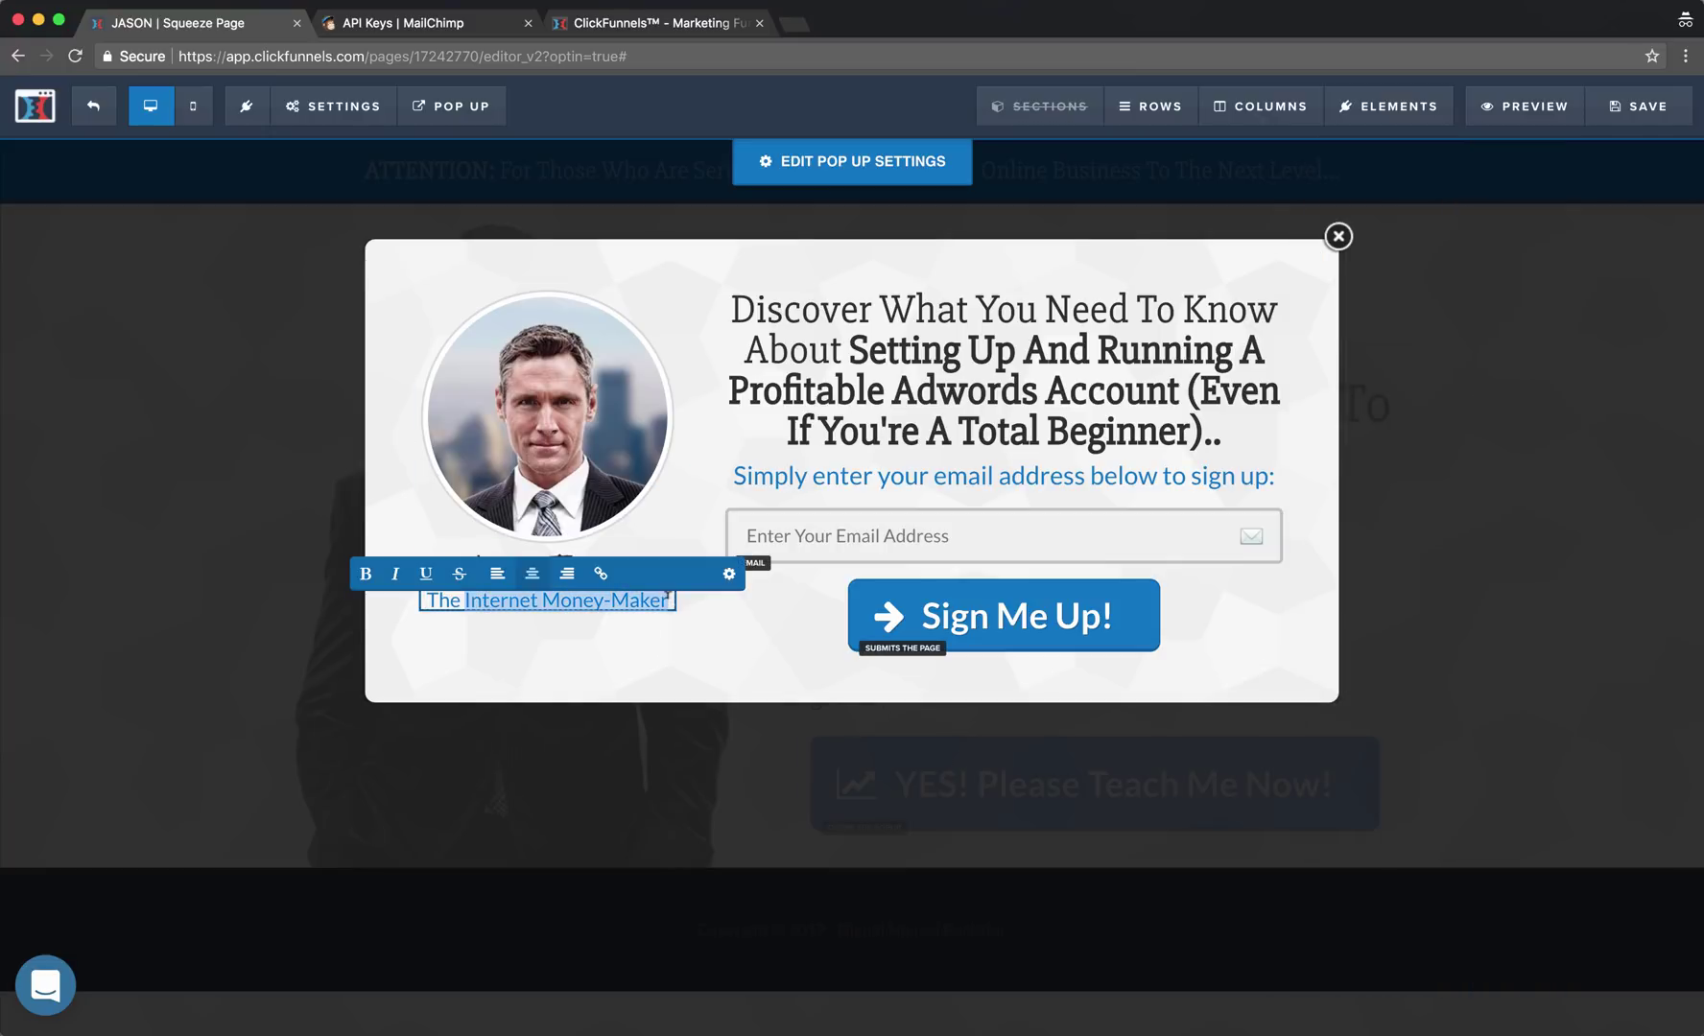
text(Nomad Brad)
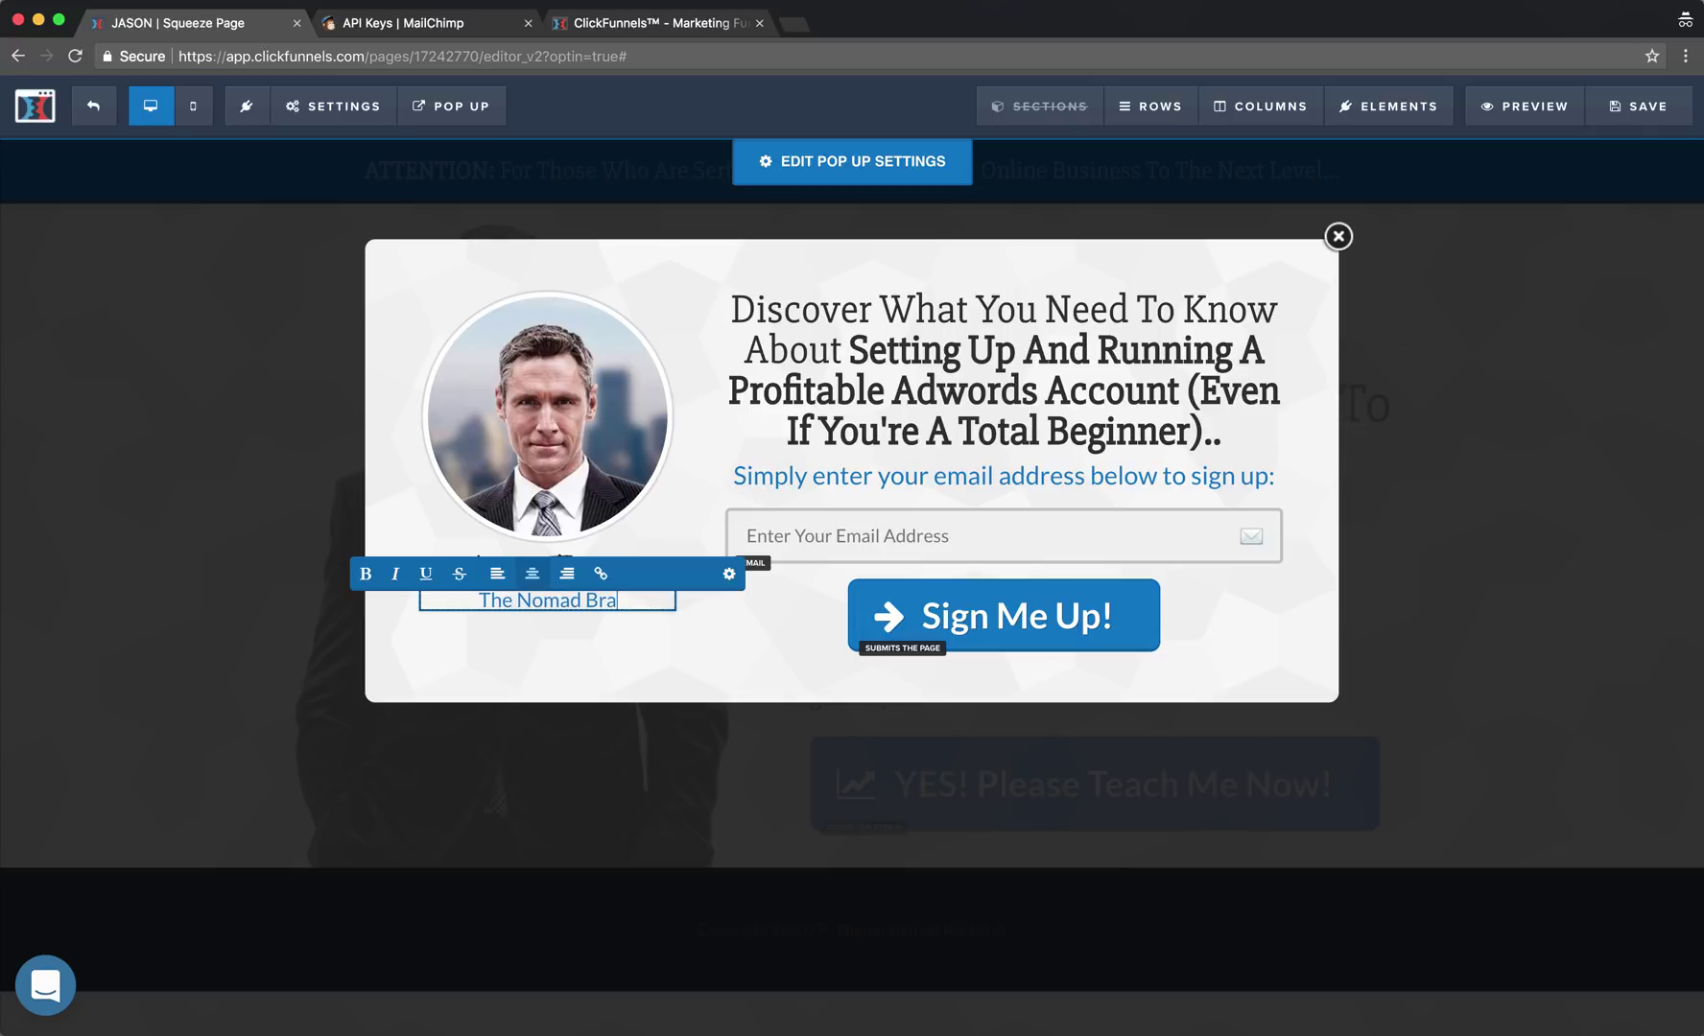
click(382, 411)
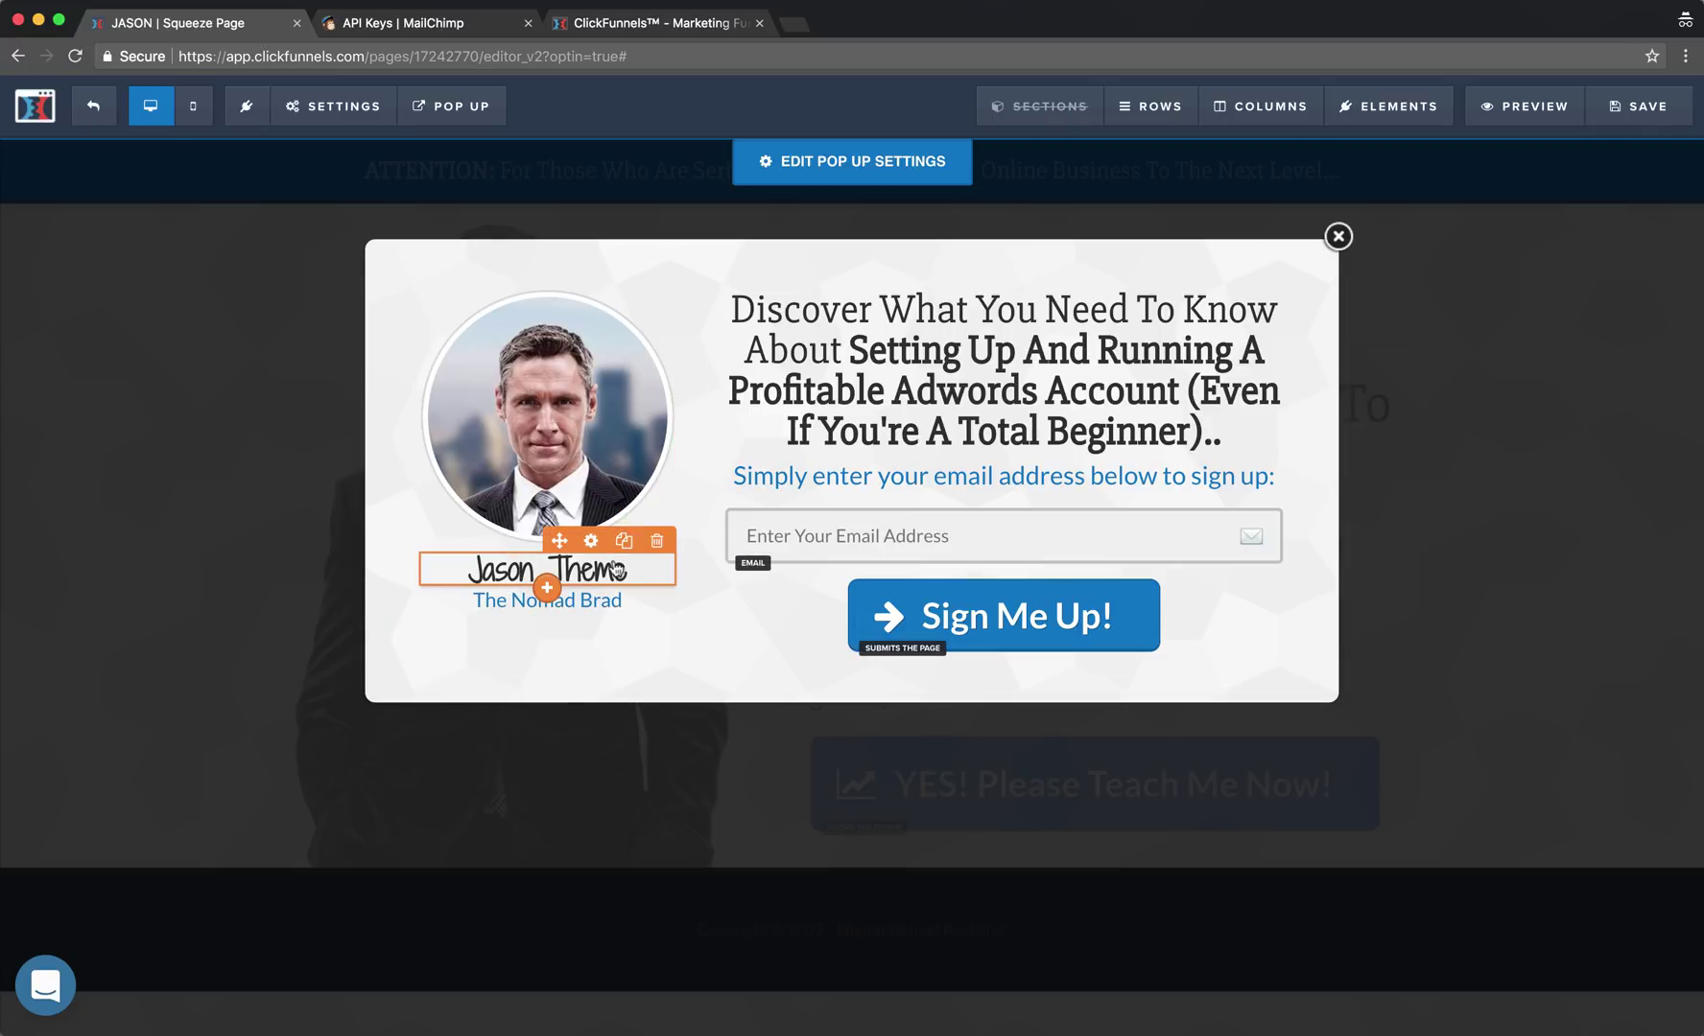
click(594, 572)
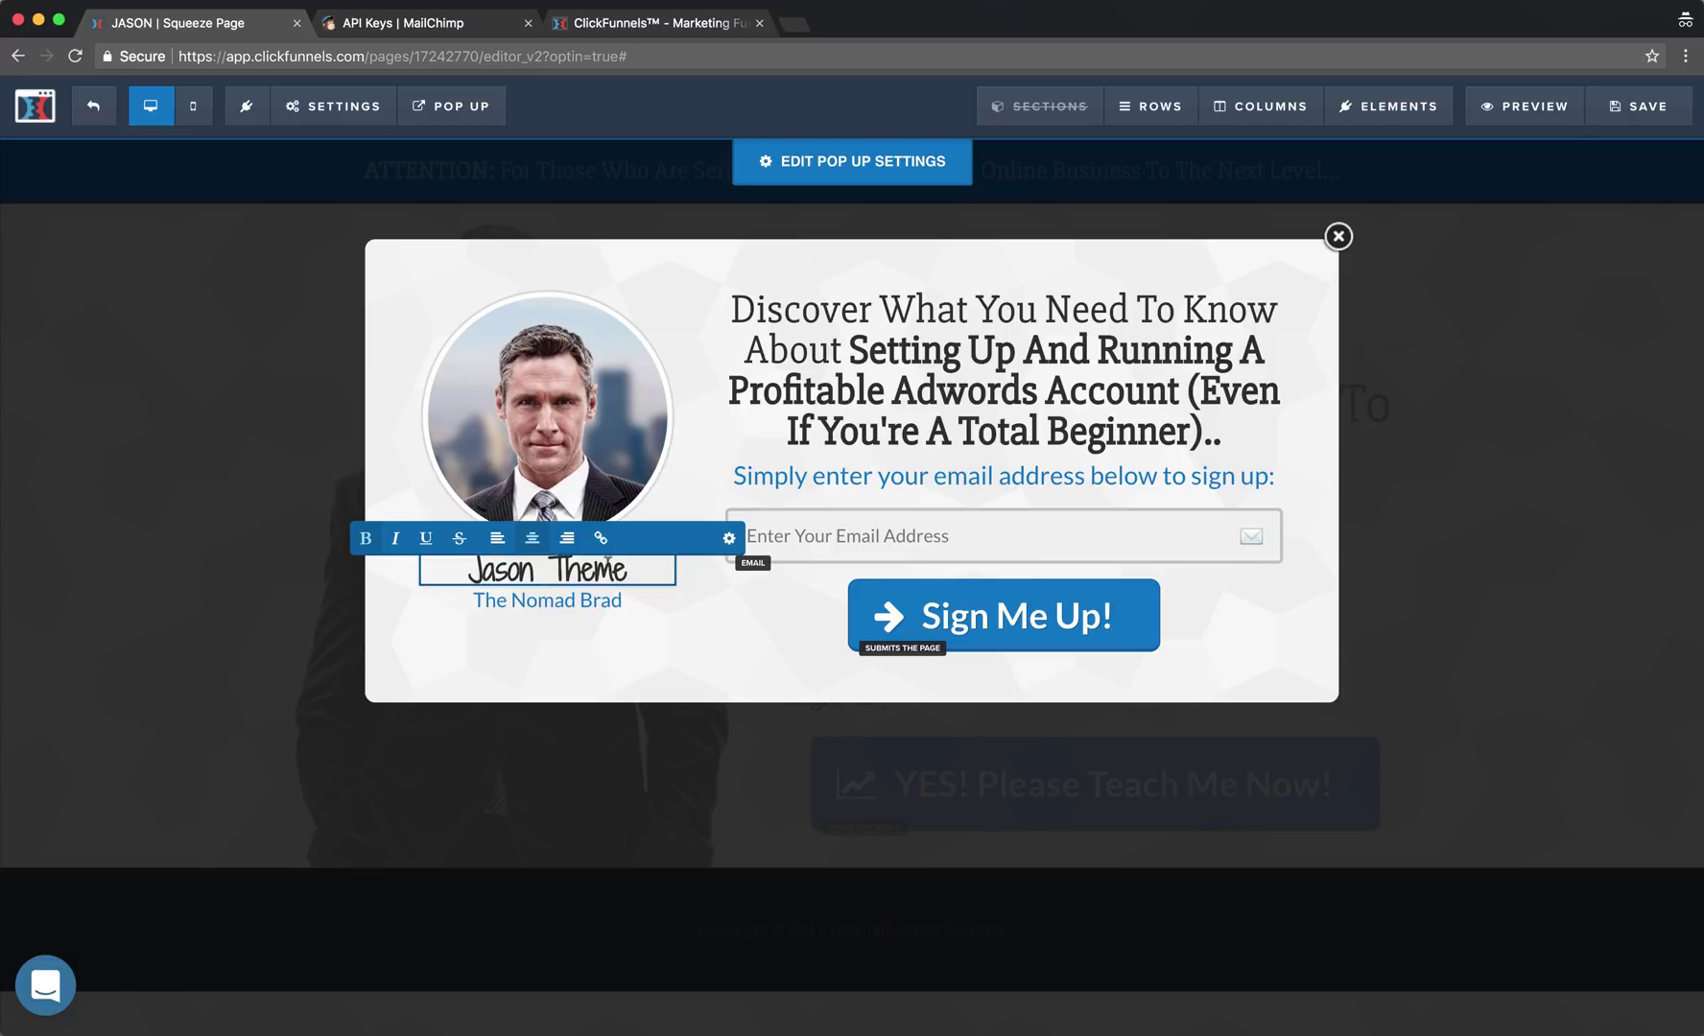
key(ctrl+a)
text(Brad)
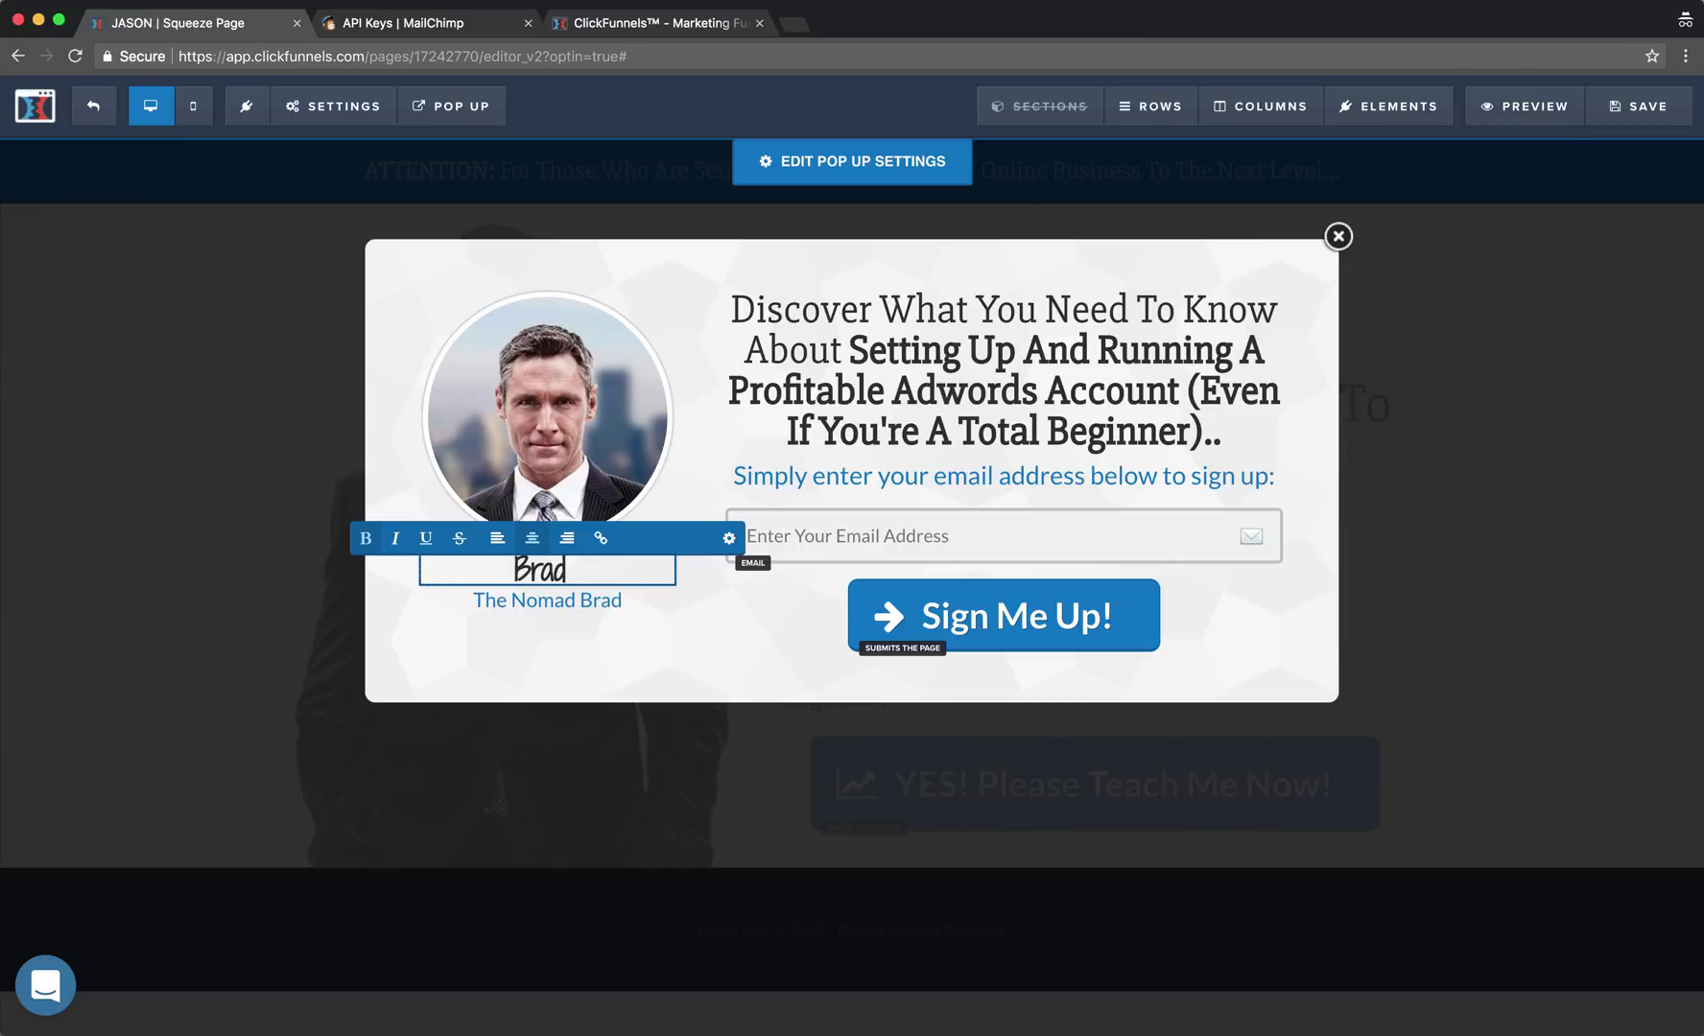
text( Osborne)
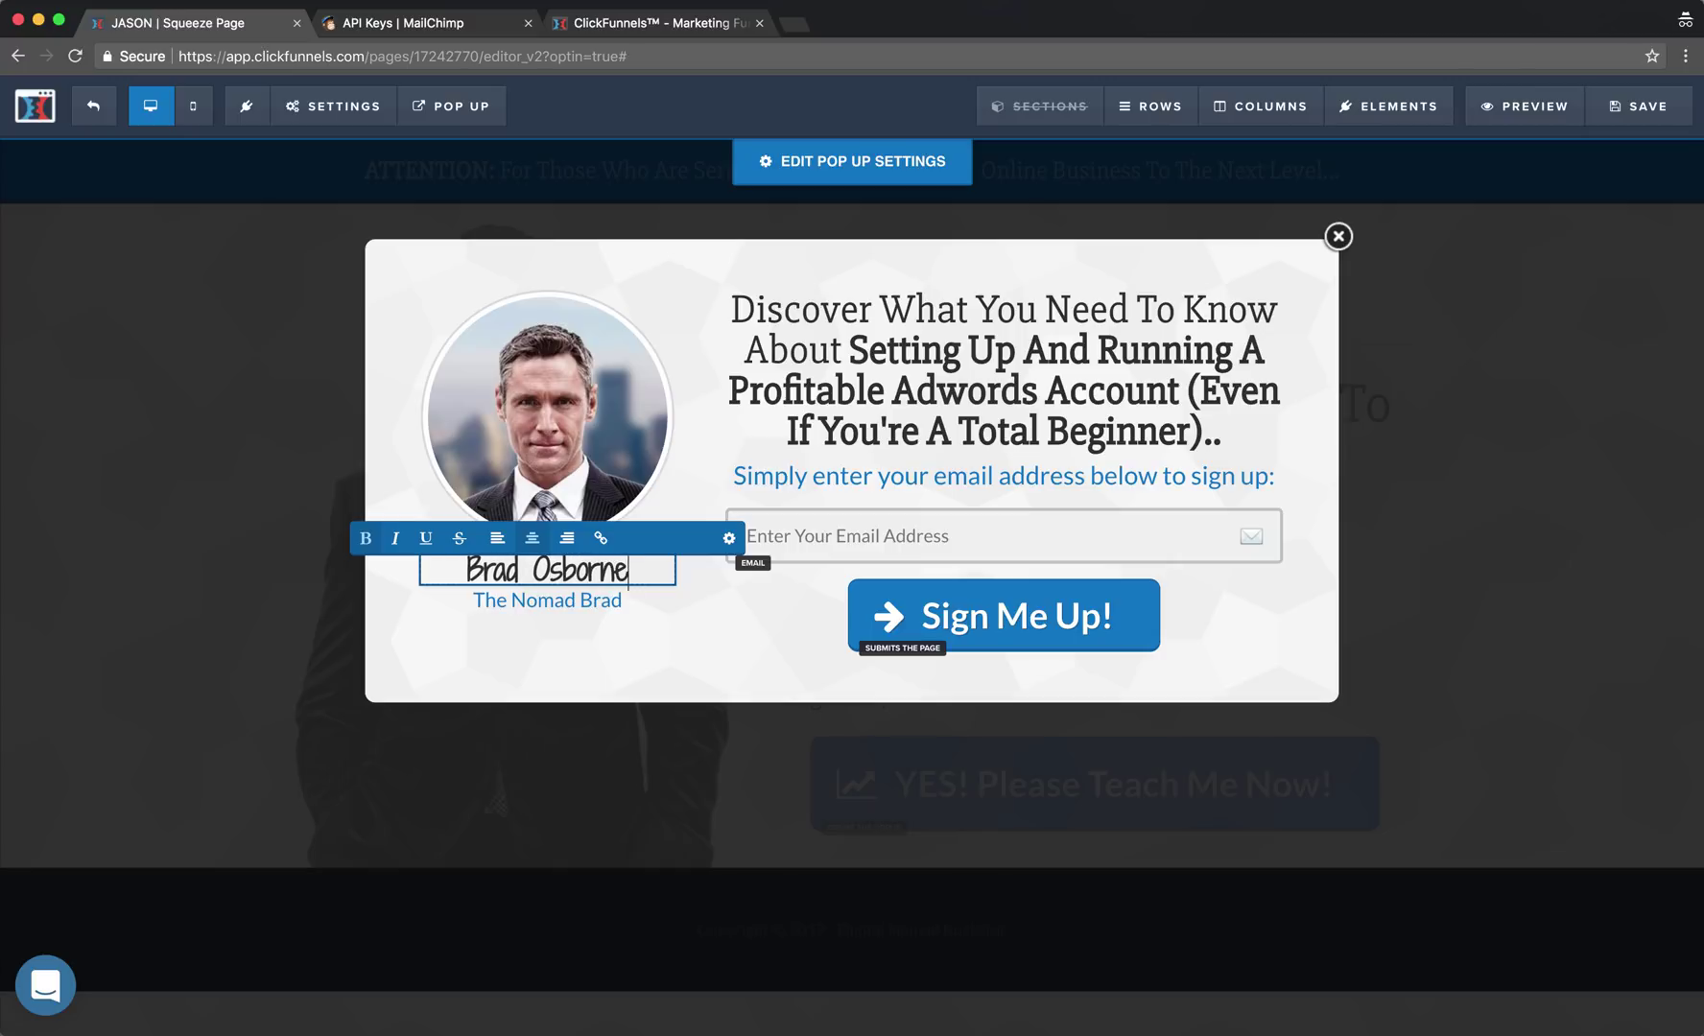
click(415, 305)
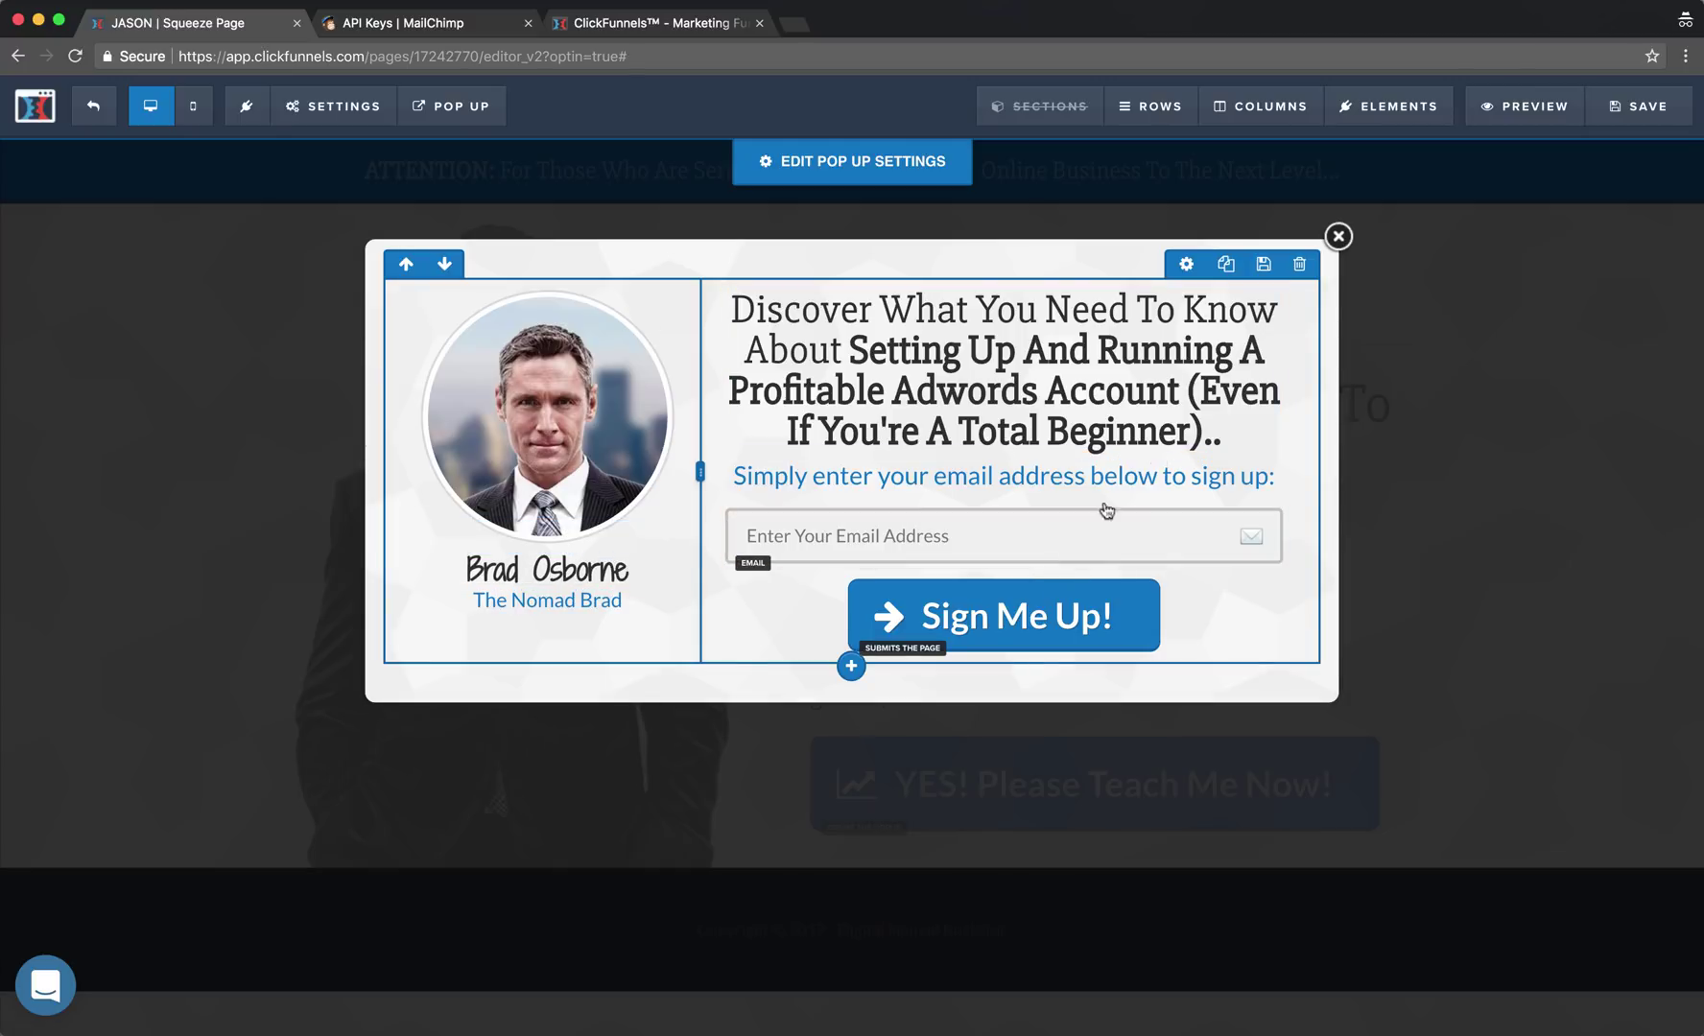
Step: Swap the pop-up portrait for the sunglasses selfie, saving before and after, then close the pop-up
click(1631, 107)
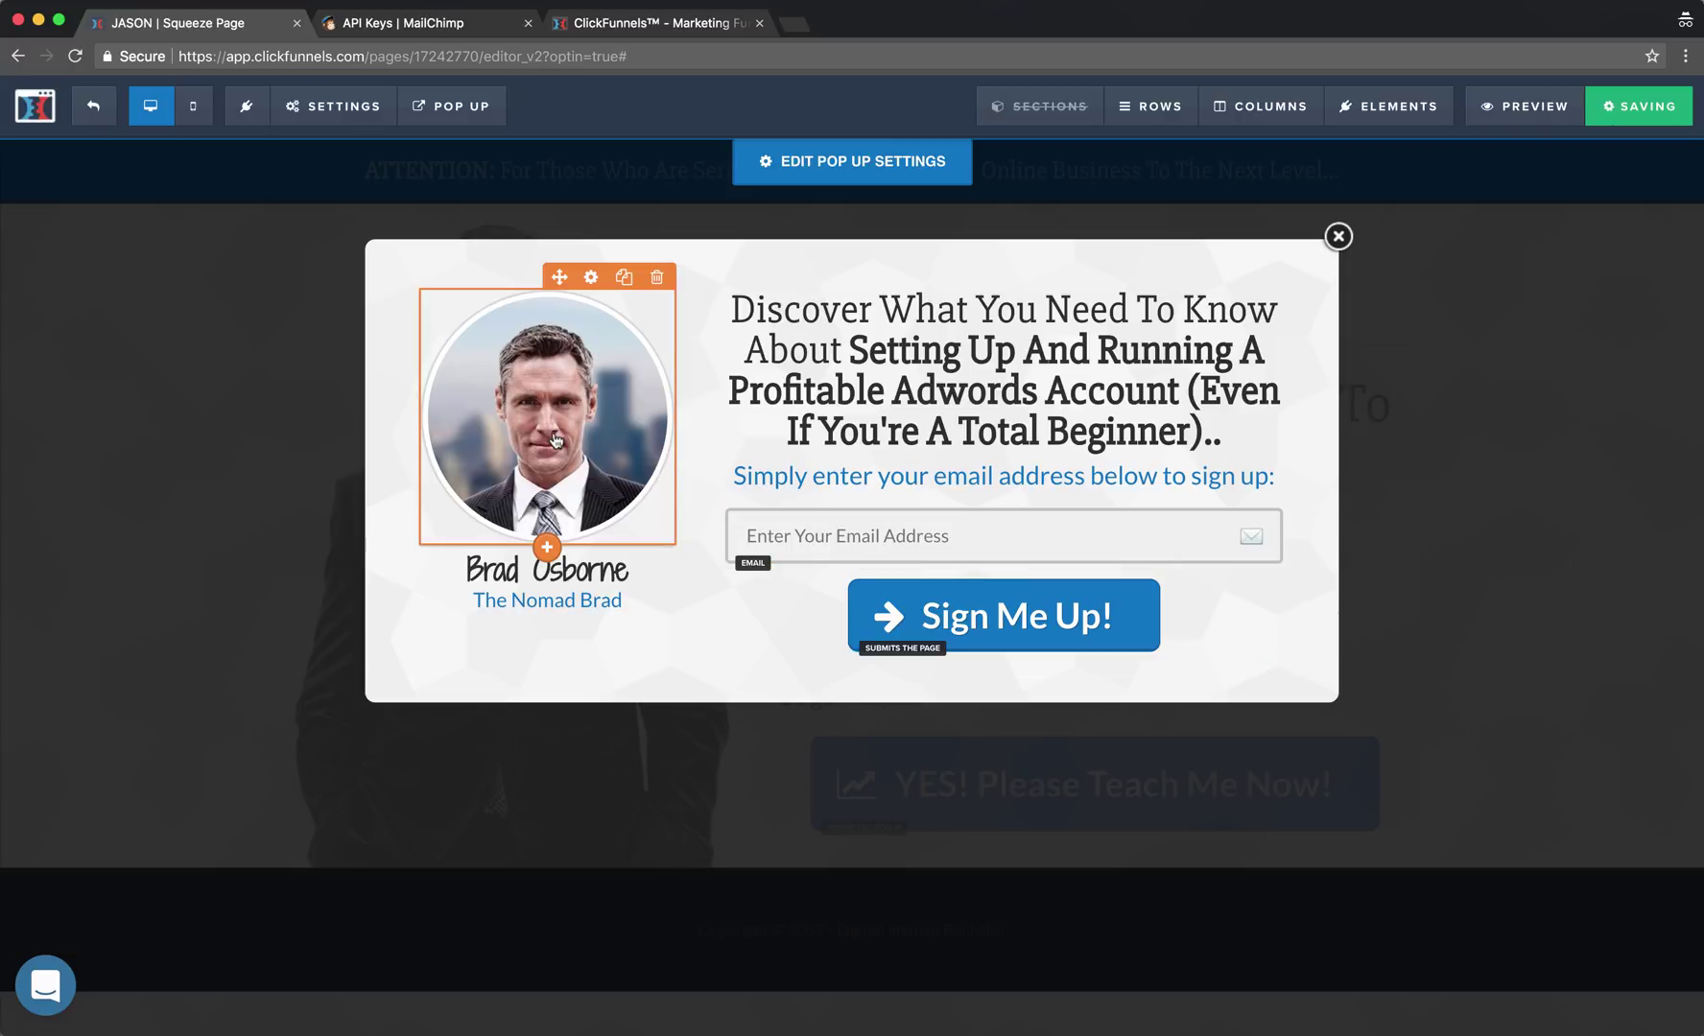
click(556, 440)
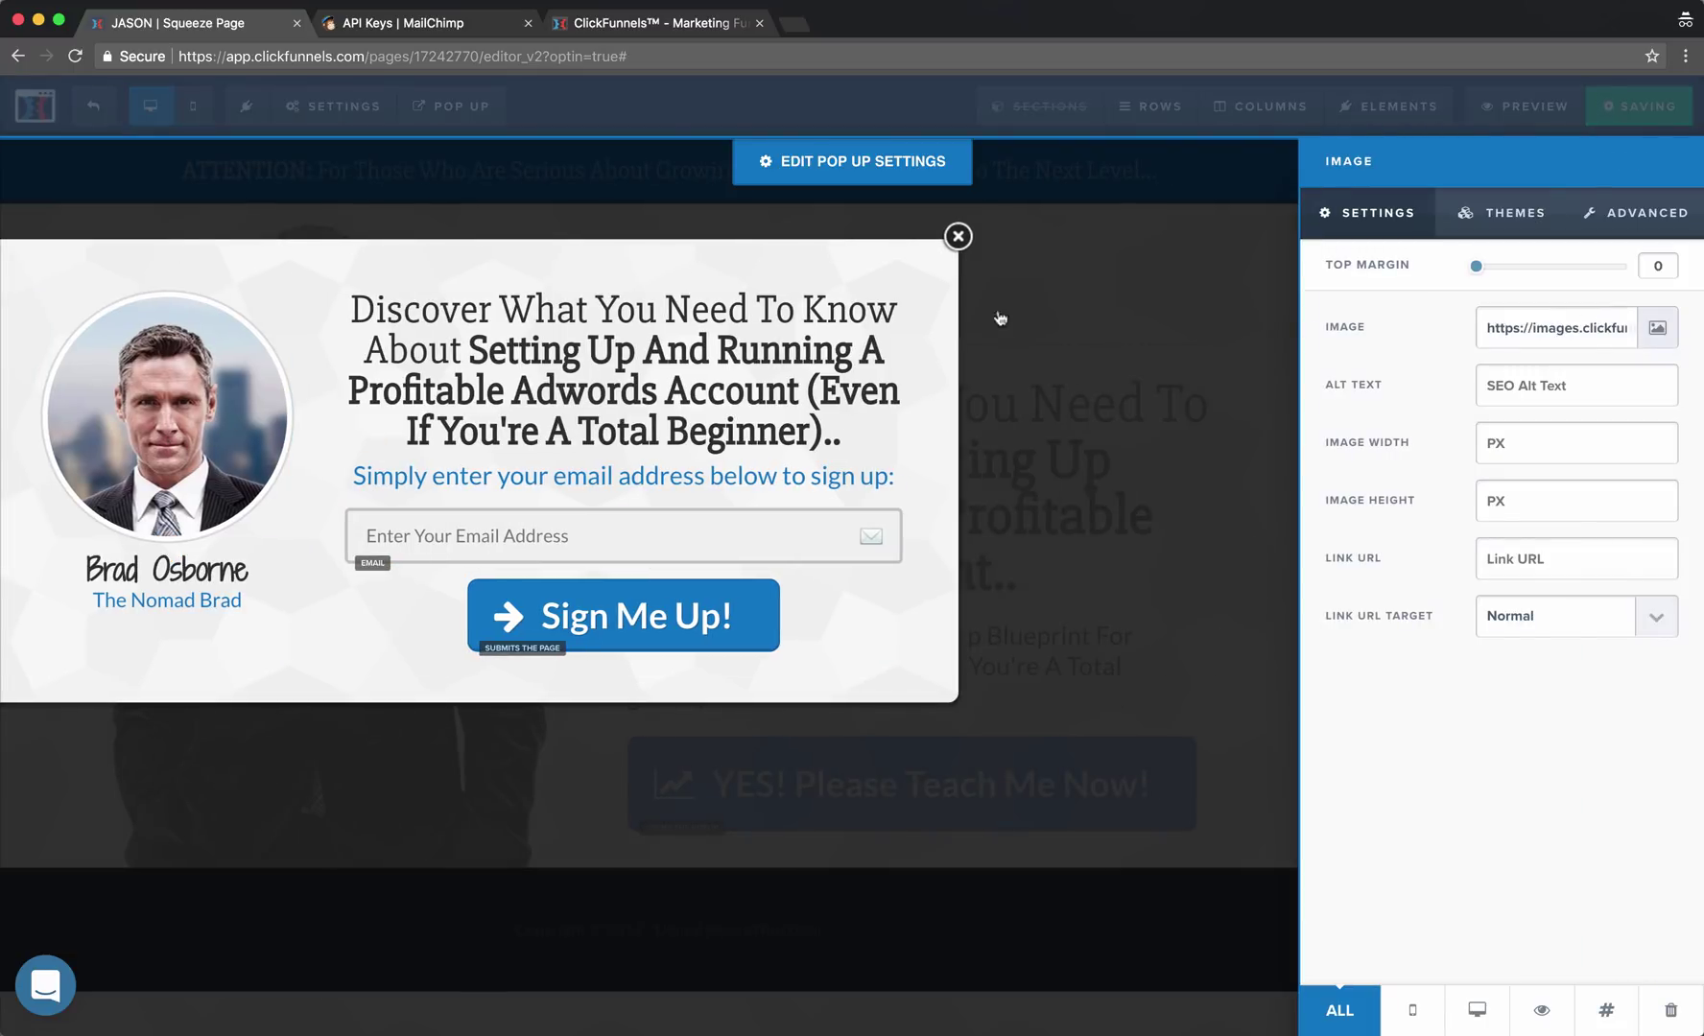
click(1085, 280)
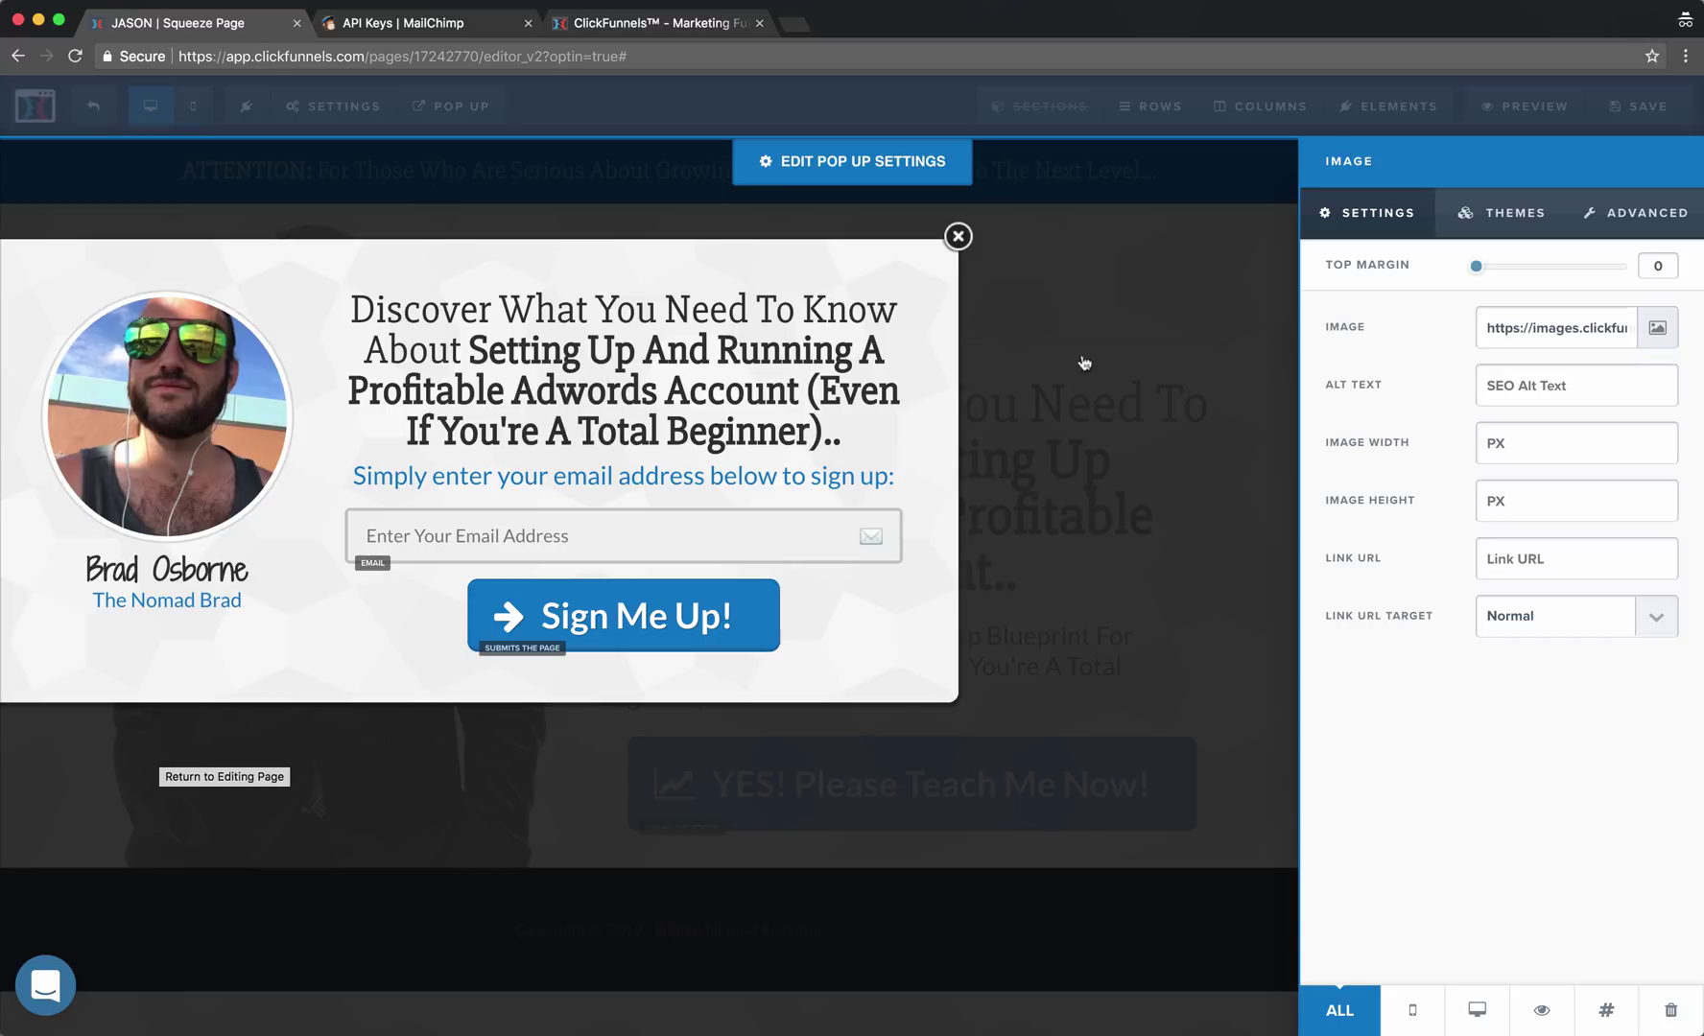
click(1160, 305)
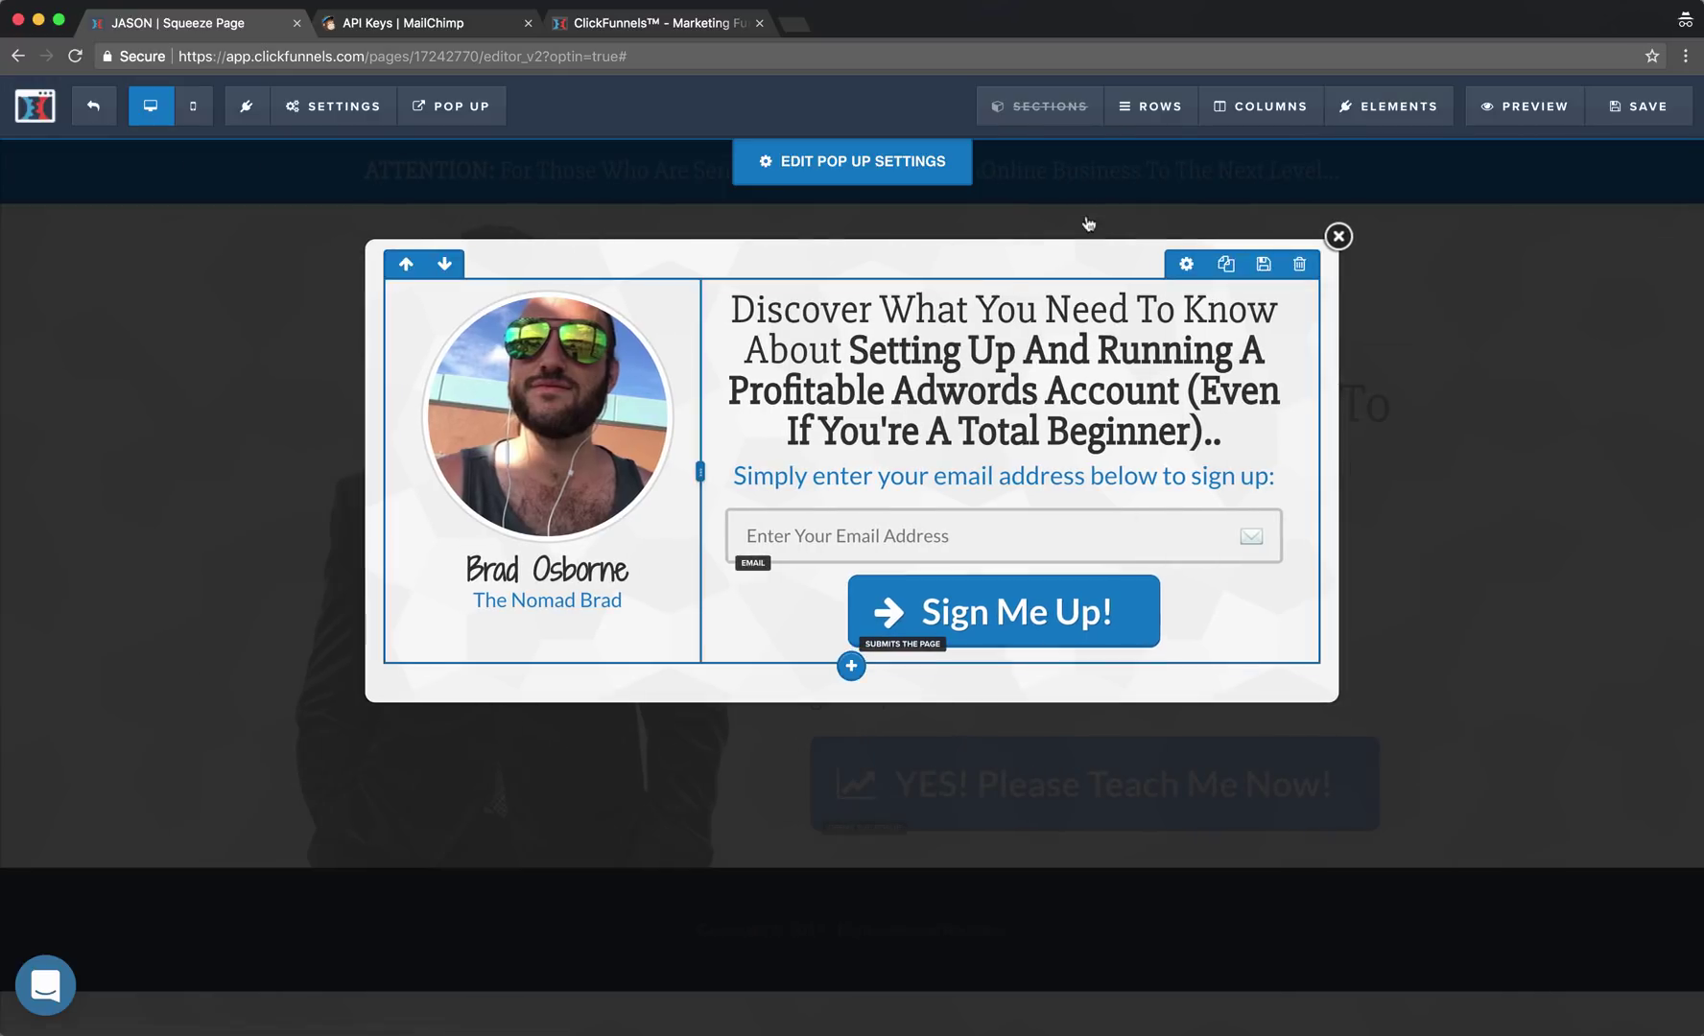
key(super+s)
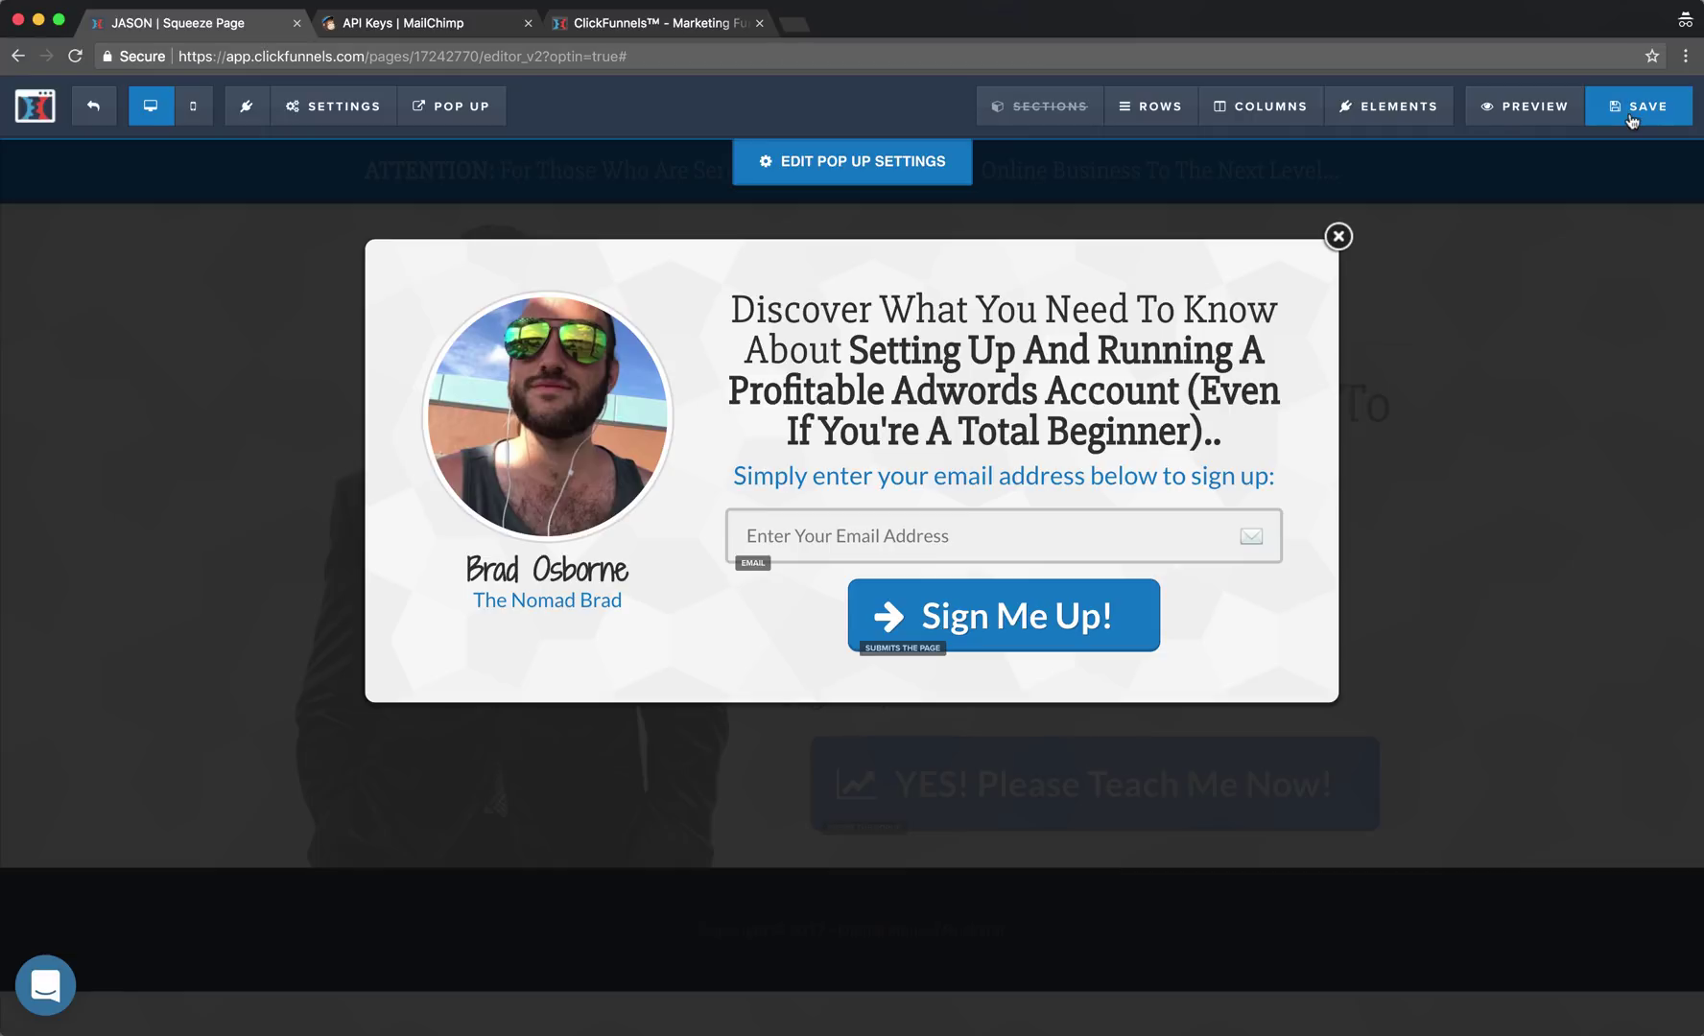
mouse_move(451, 107)
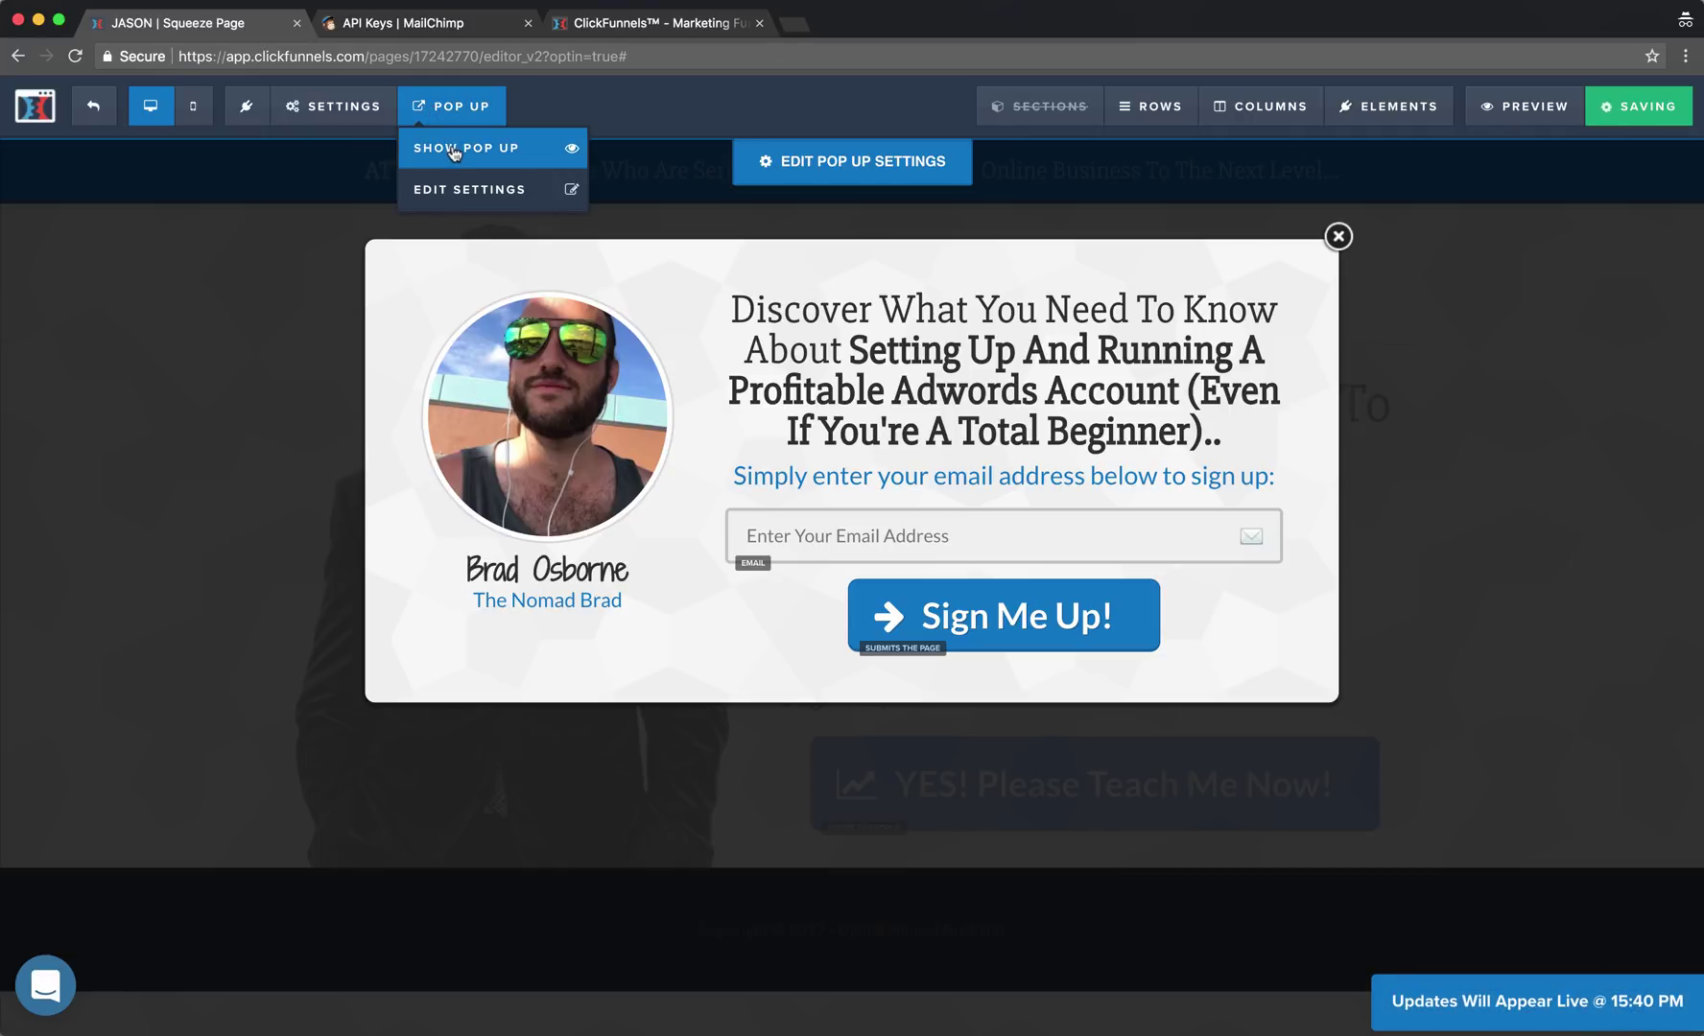
click(1339, 236)
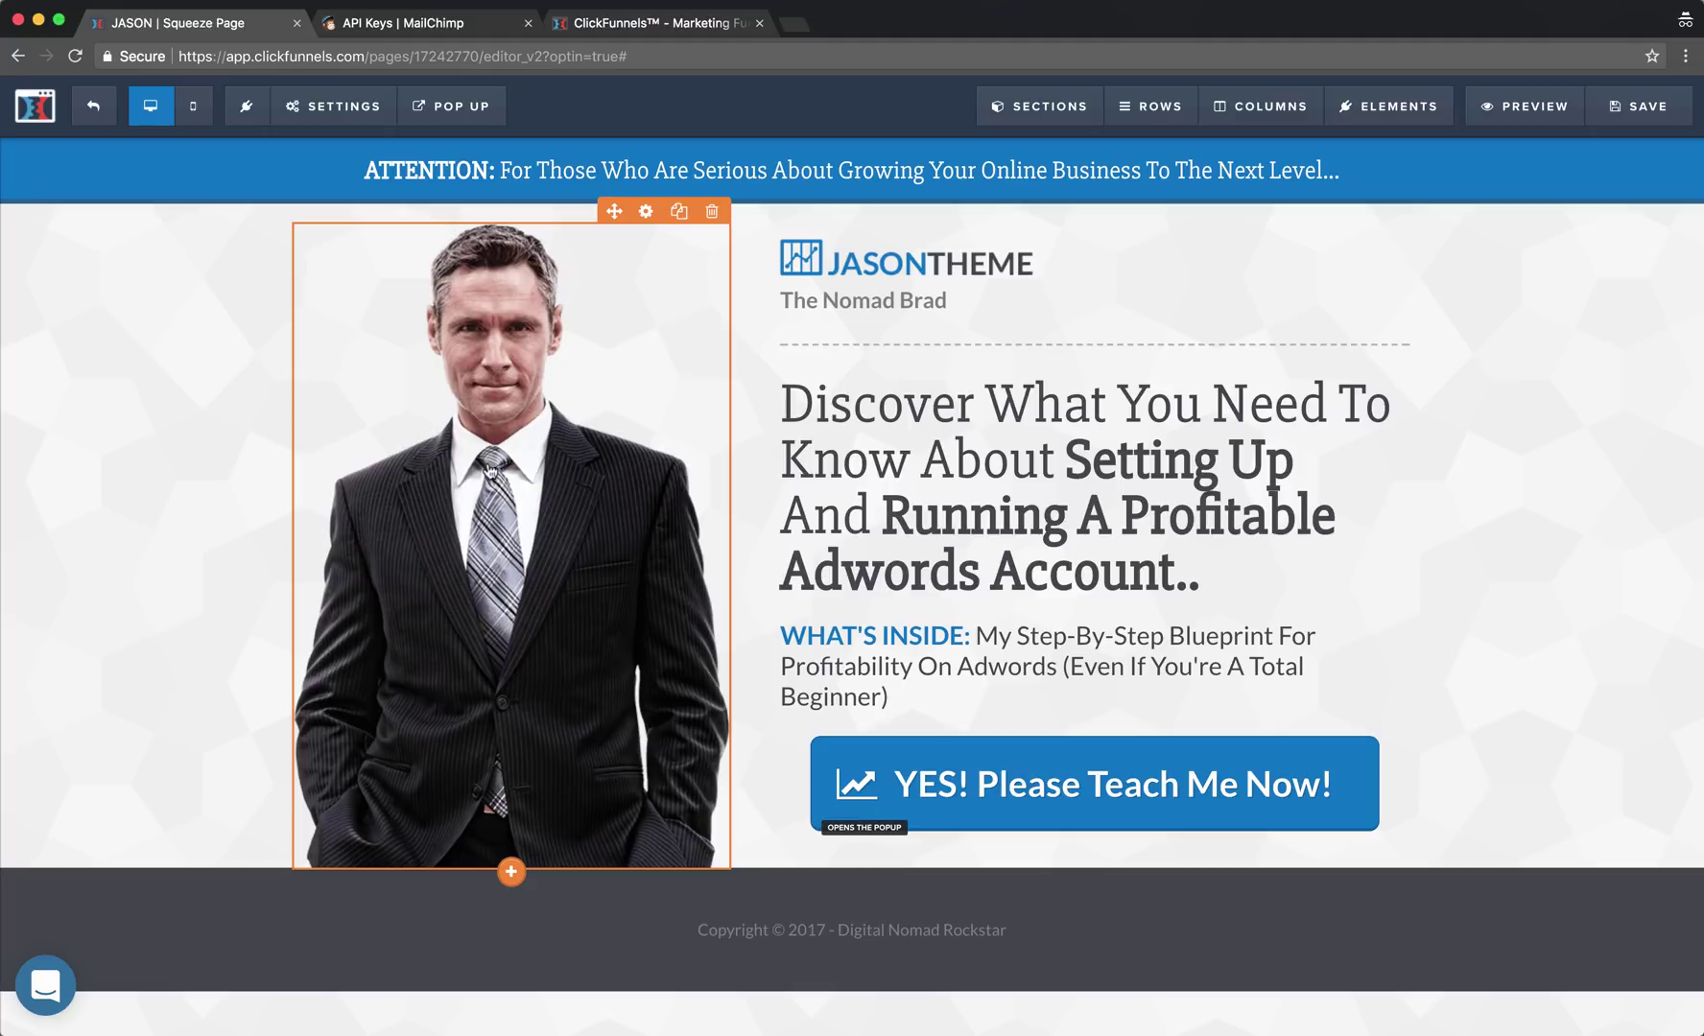
Step: Inspect the main page photo settings without changes, and open a new browser tab
click(490, 469)
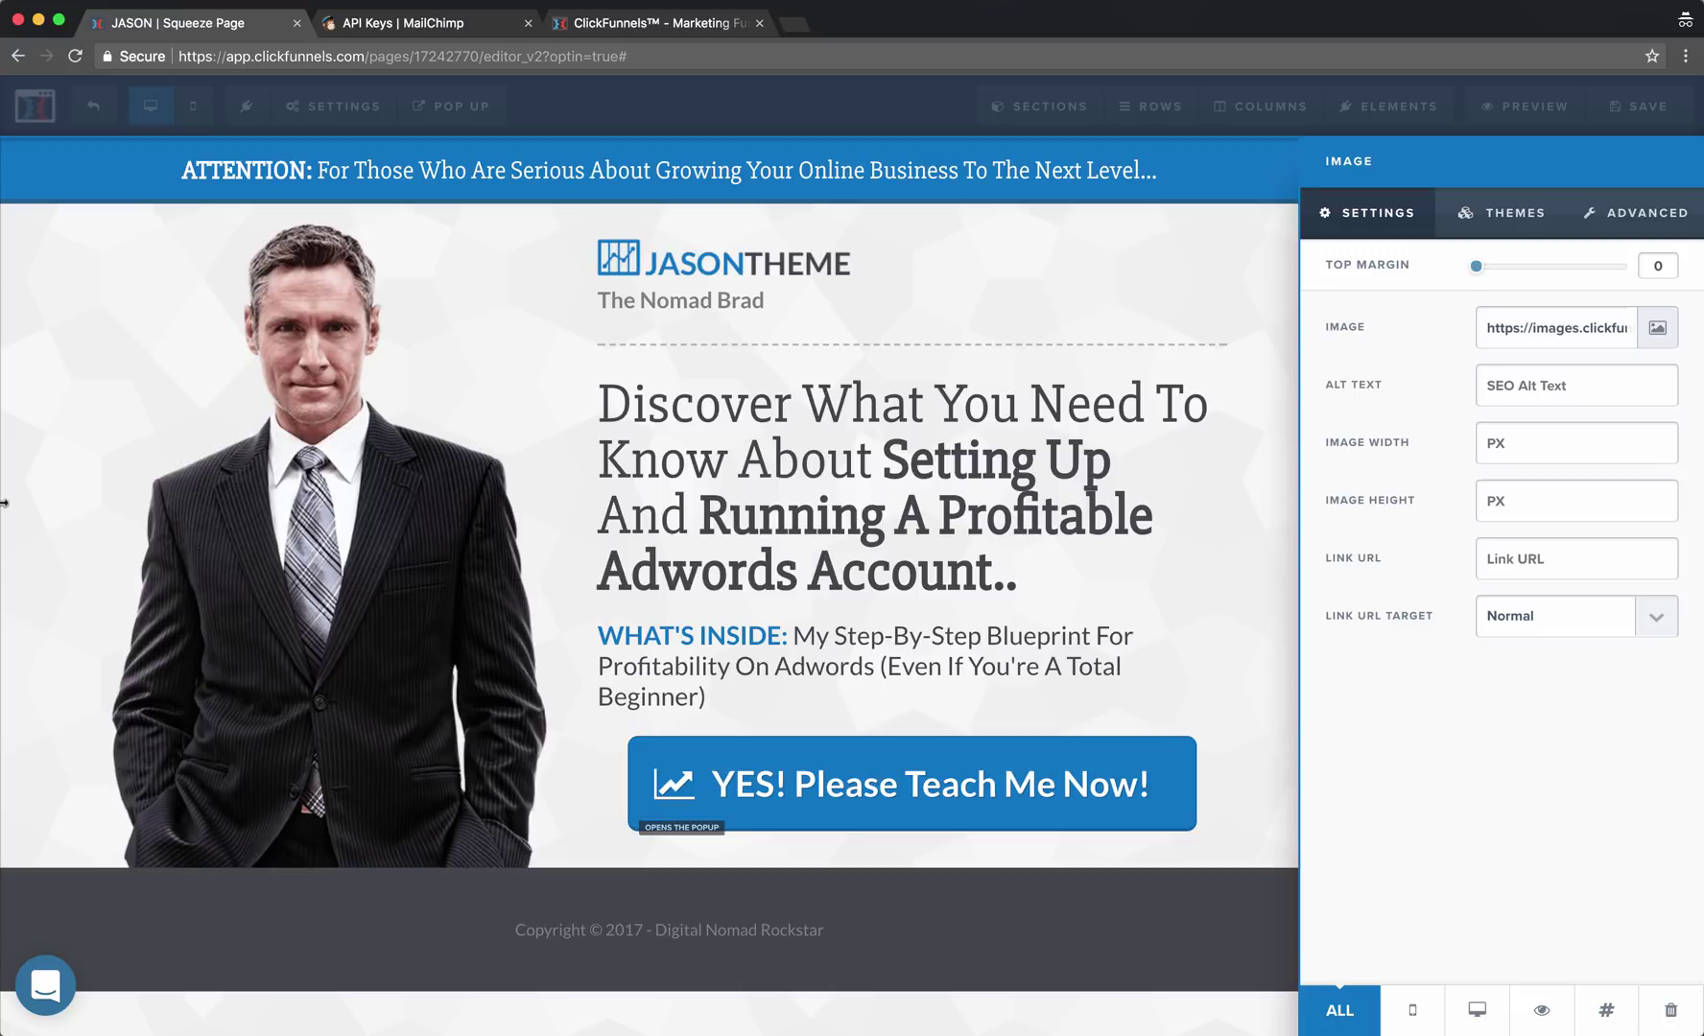
click(4, 501)
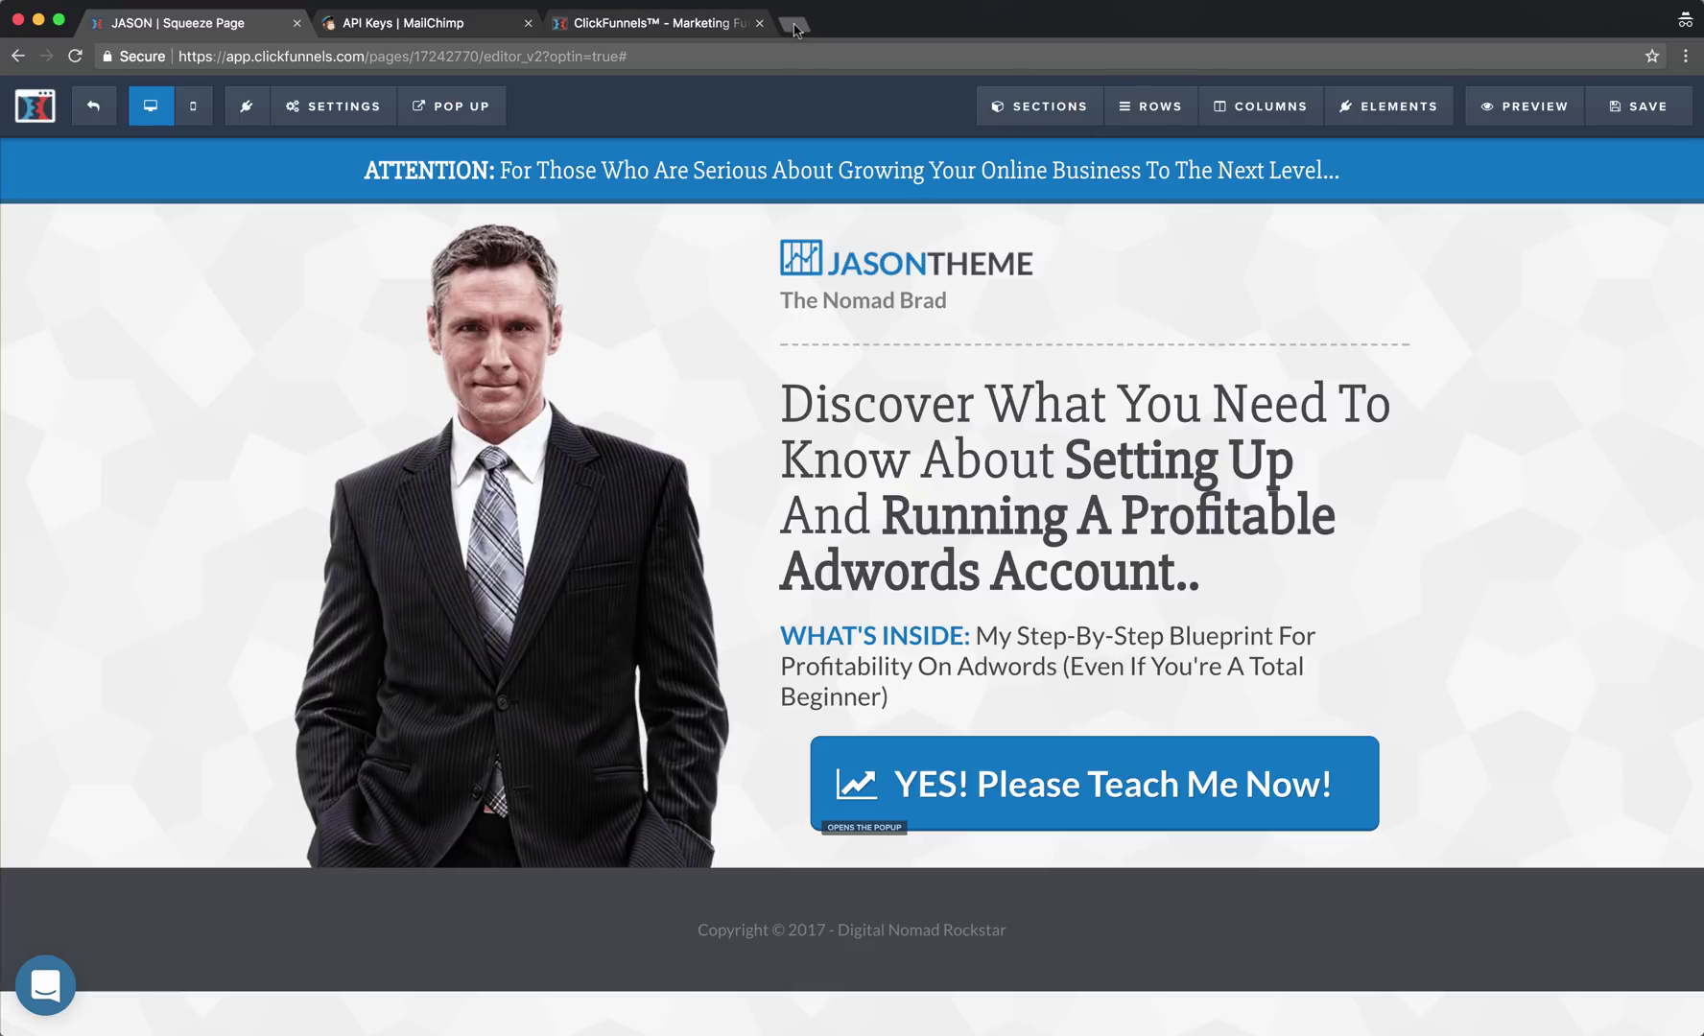
click(795, 27)
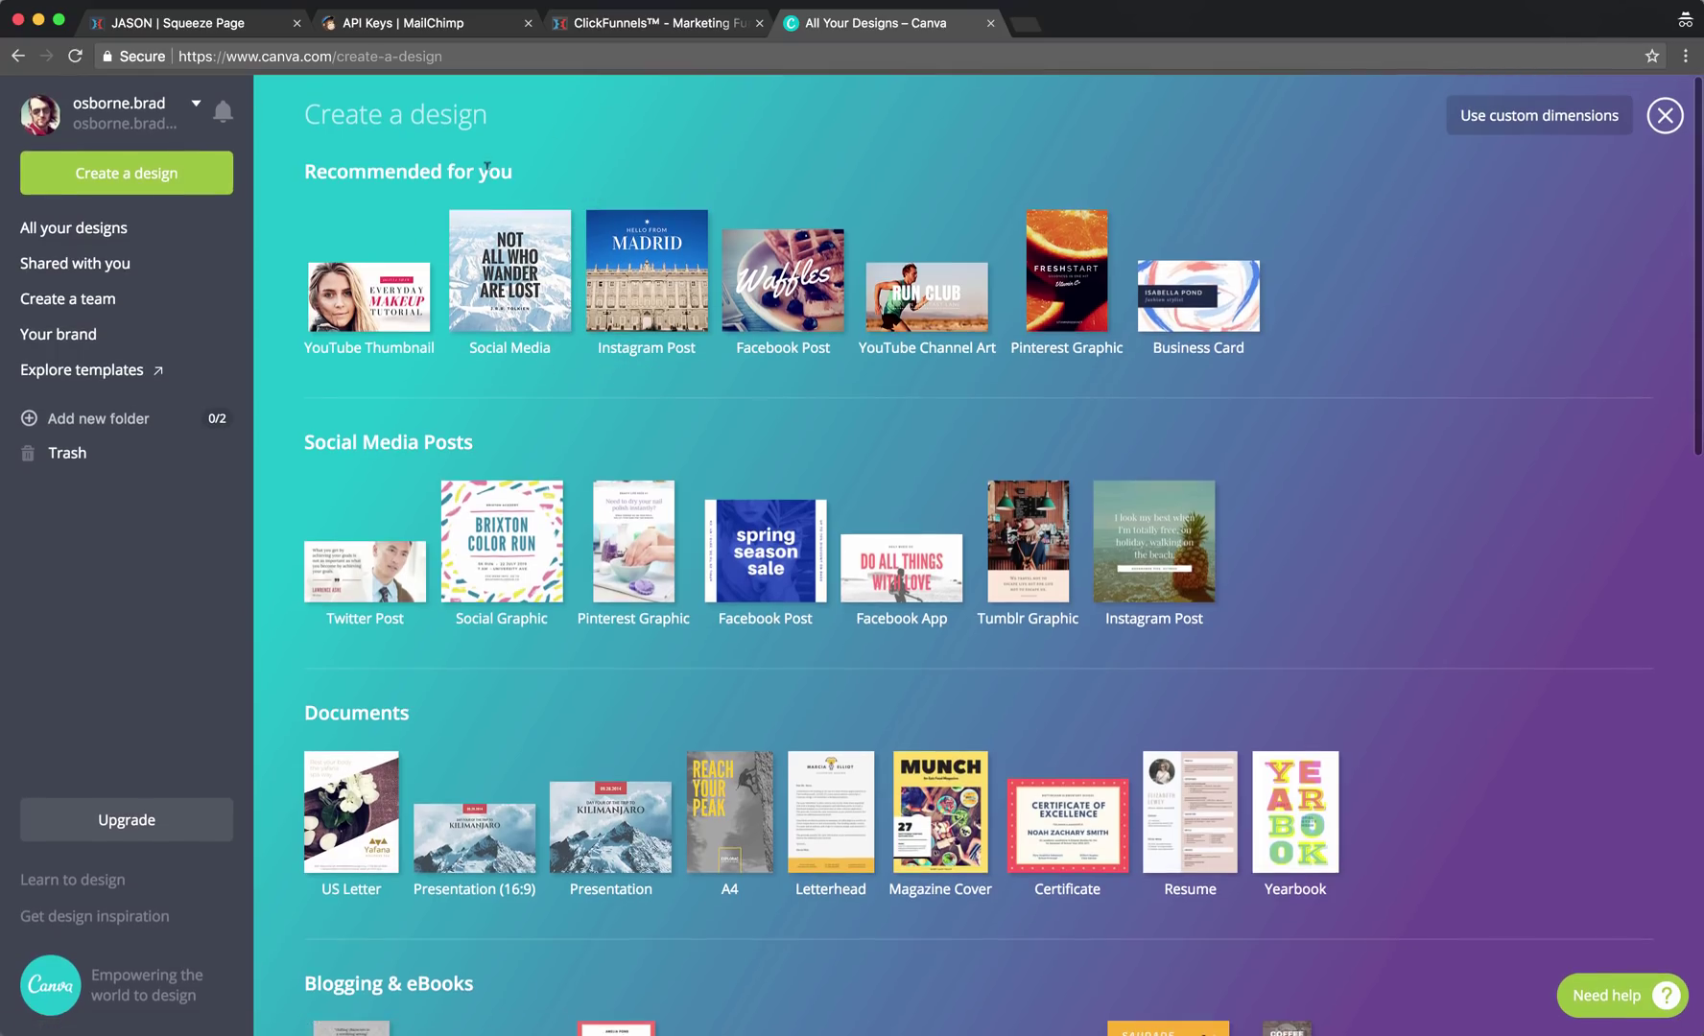
scroll(408, 251, down, 2)
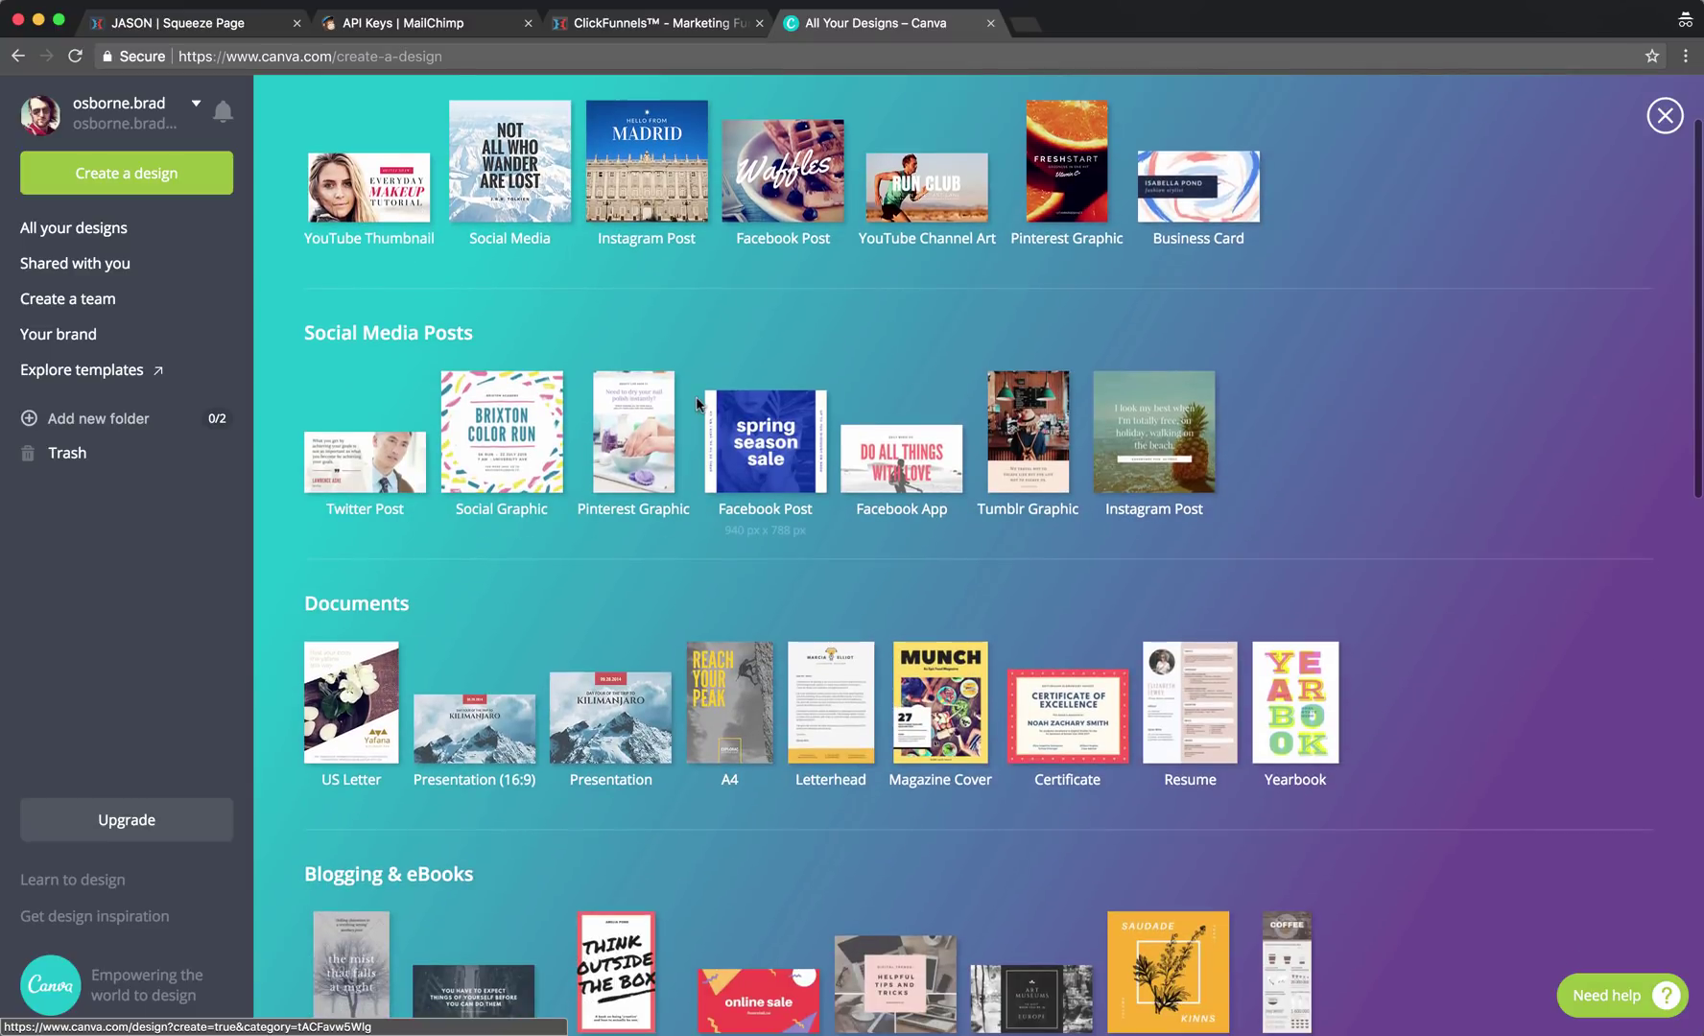
scroll(643, 423, down, 3)
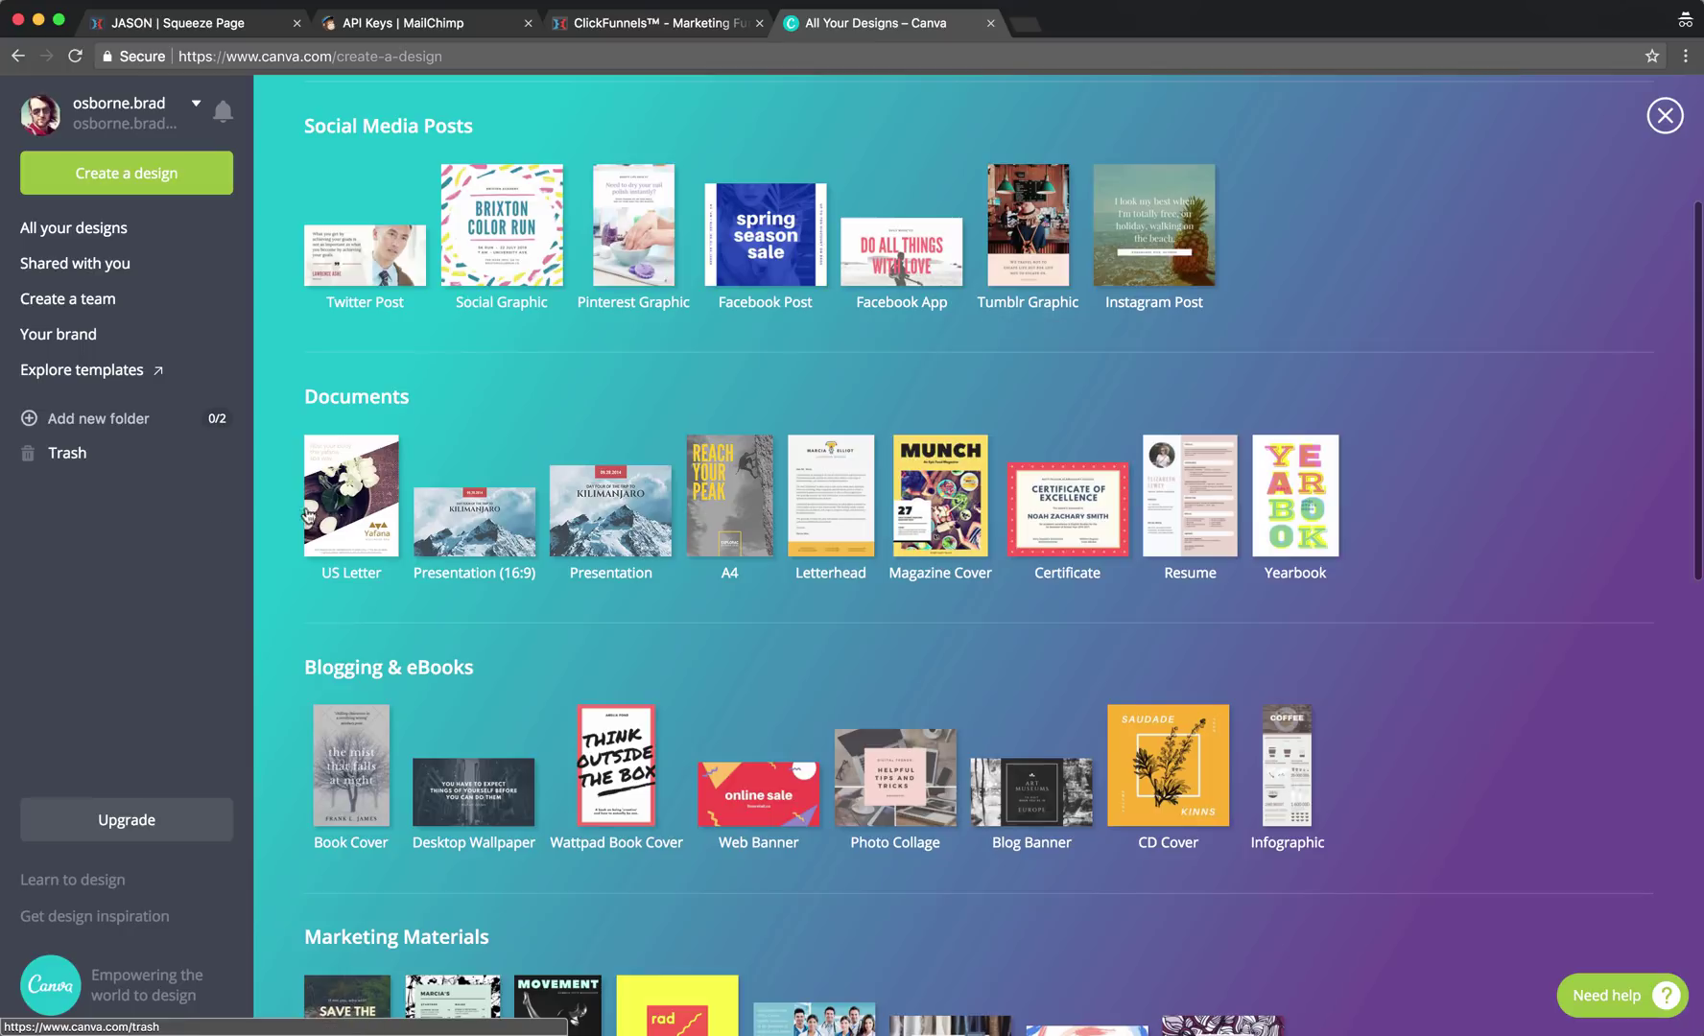
scroll(492, 532, down, 3)
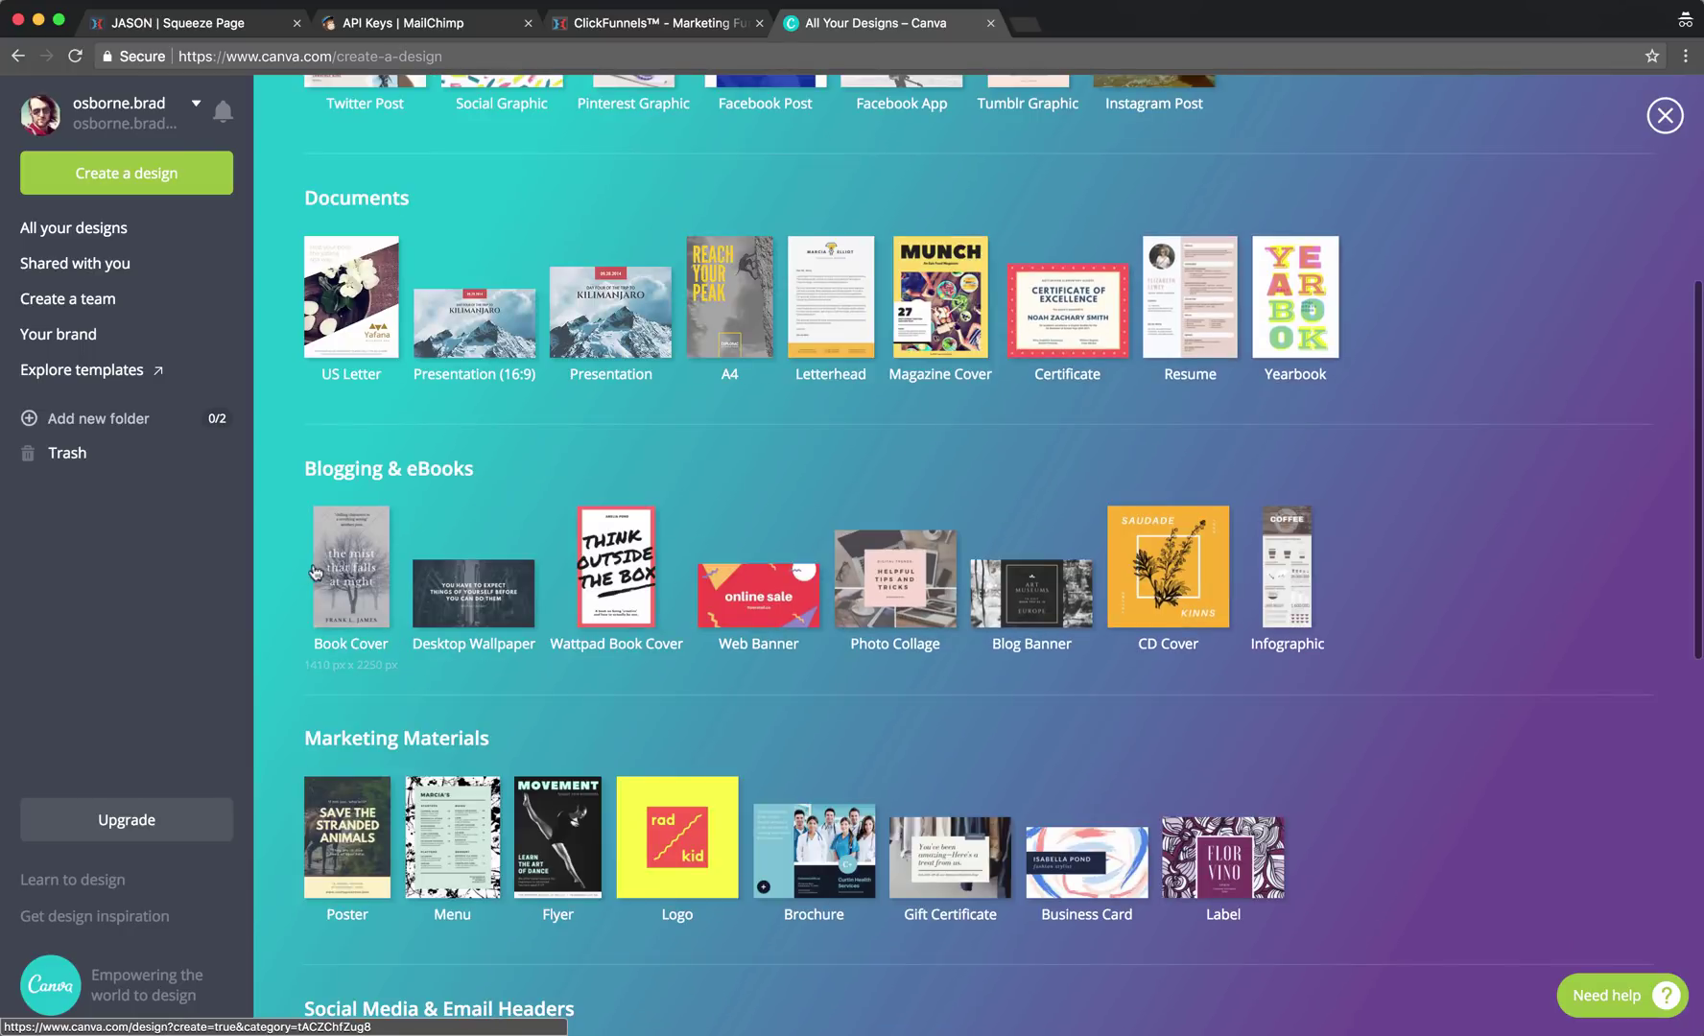
scroll(599, 596, up, 1)
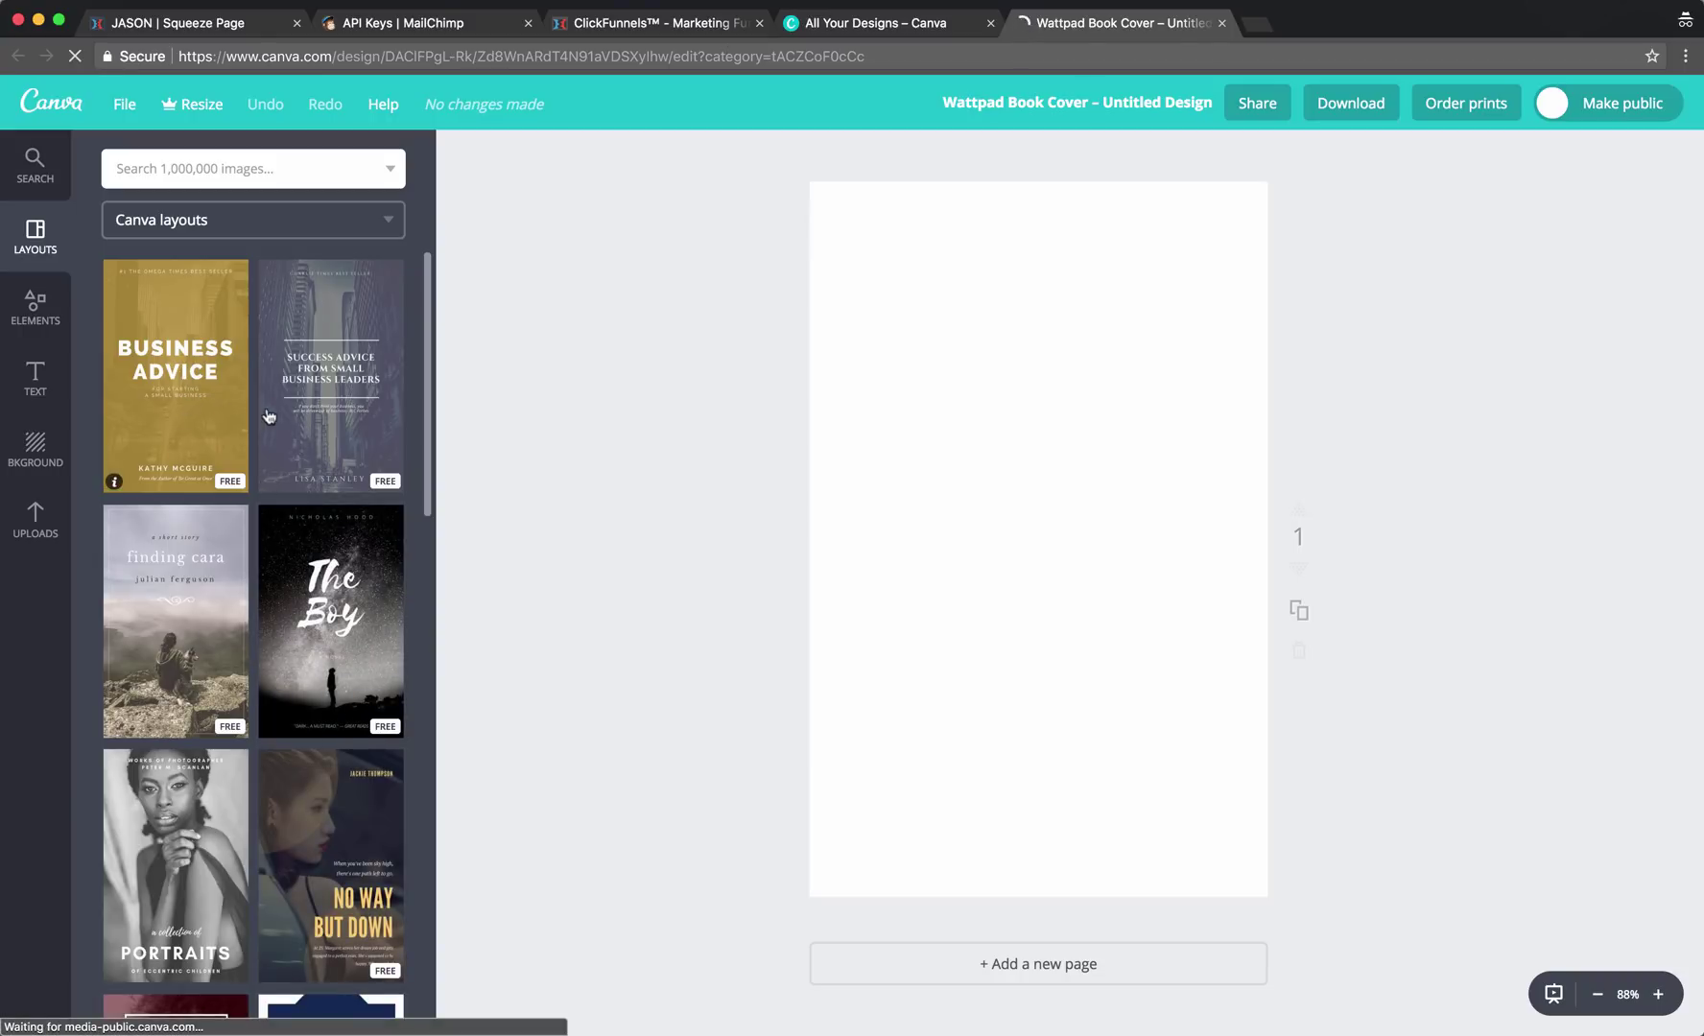
scroll(268, 532, down, 4)
scroll(346, 726, down, 2)
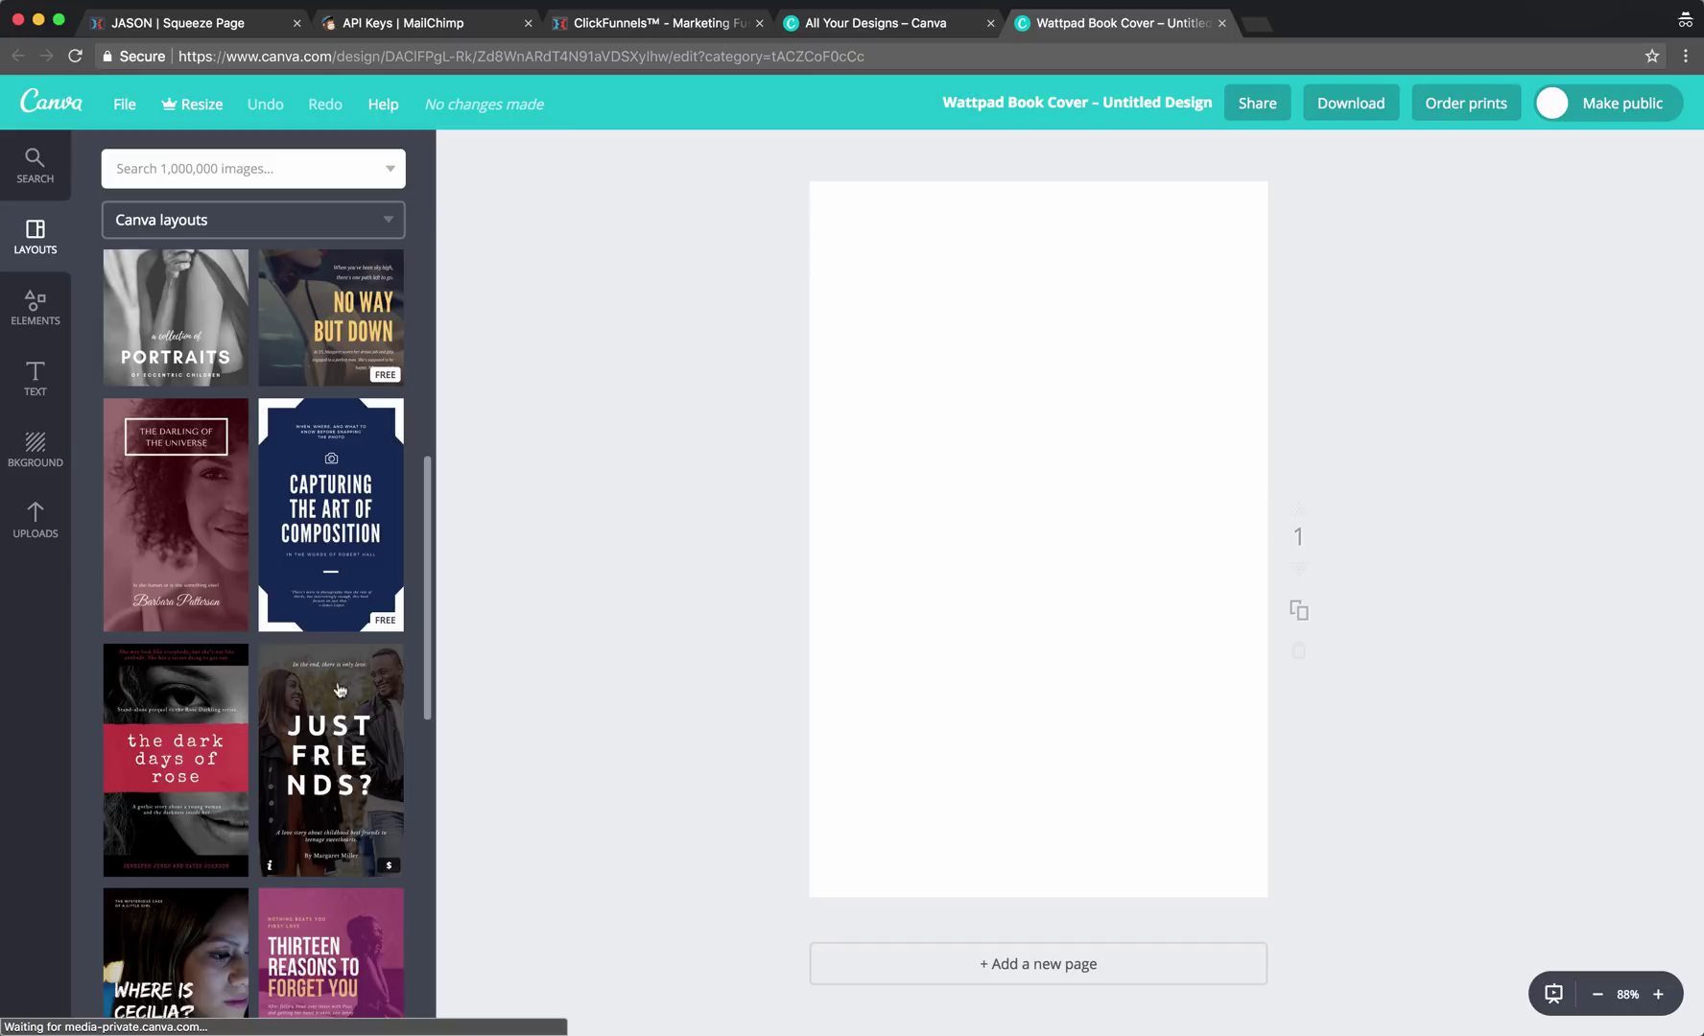
scroll(267, 613, down, 2)
scroll(266, 590, down, 3)
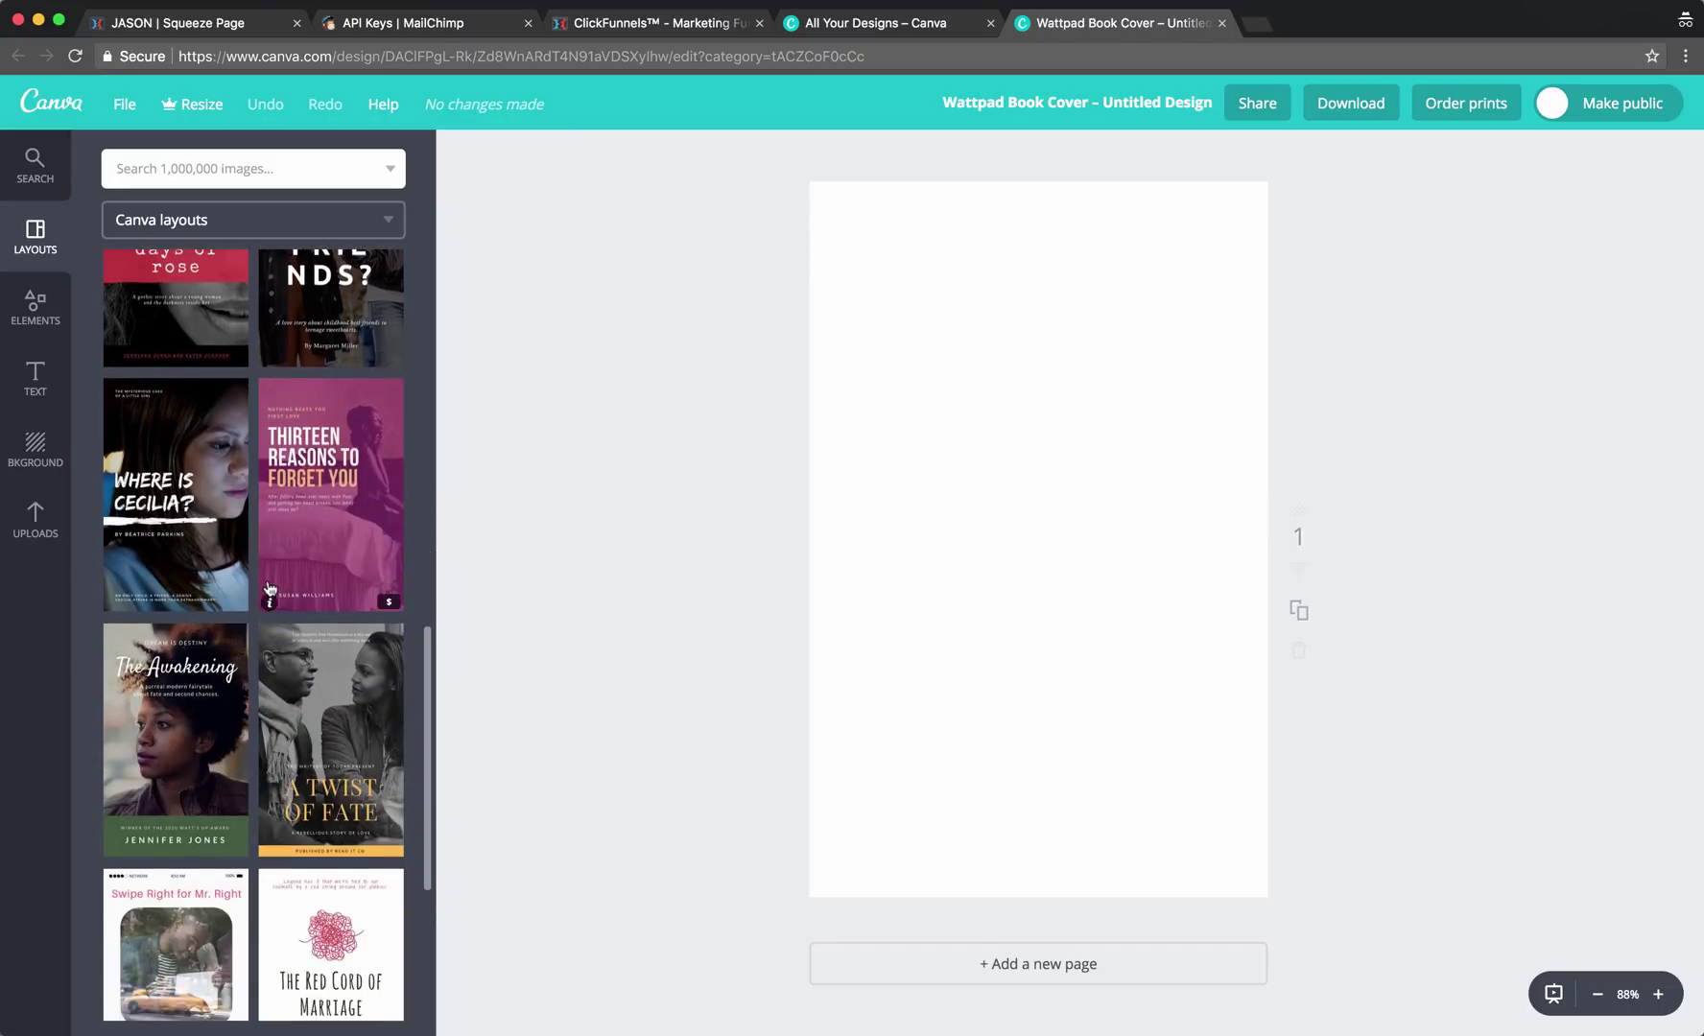
scroll(267, 591, down, 2)
scroll(268, 586, up, 10)
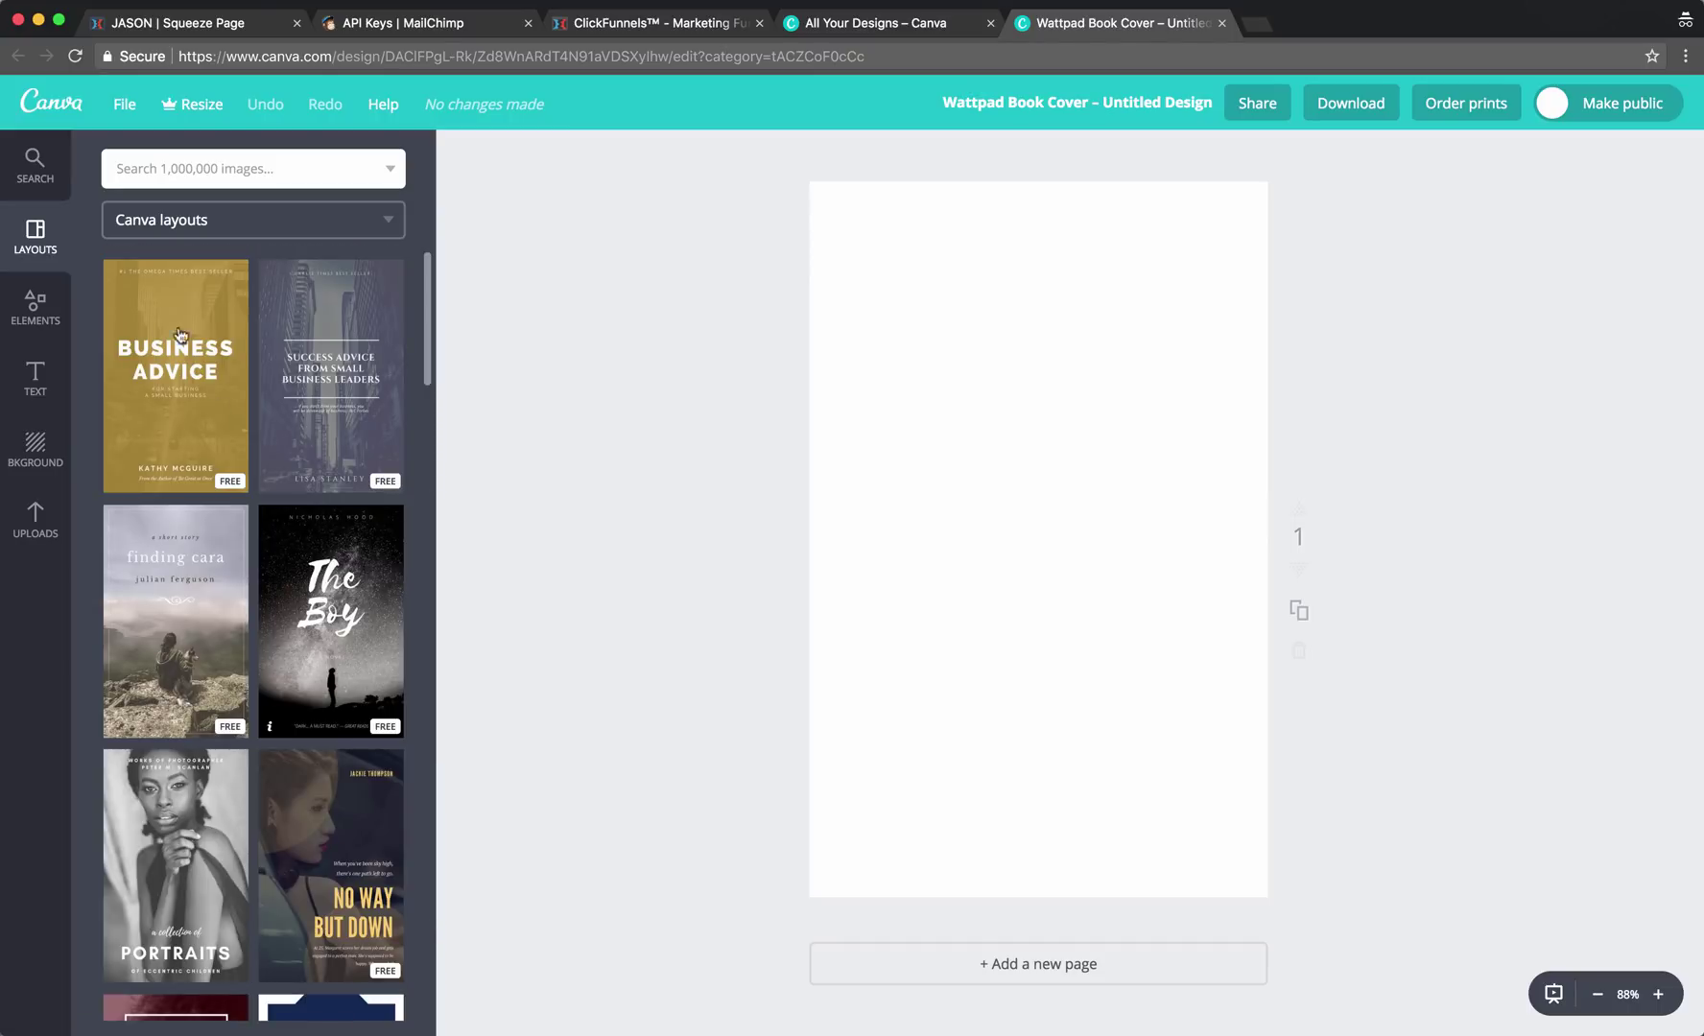
Step: Apply the Business Advice cover layout and retitle it THE GOOGLE ADWORDS BOOTCAMP
click(159, 370)
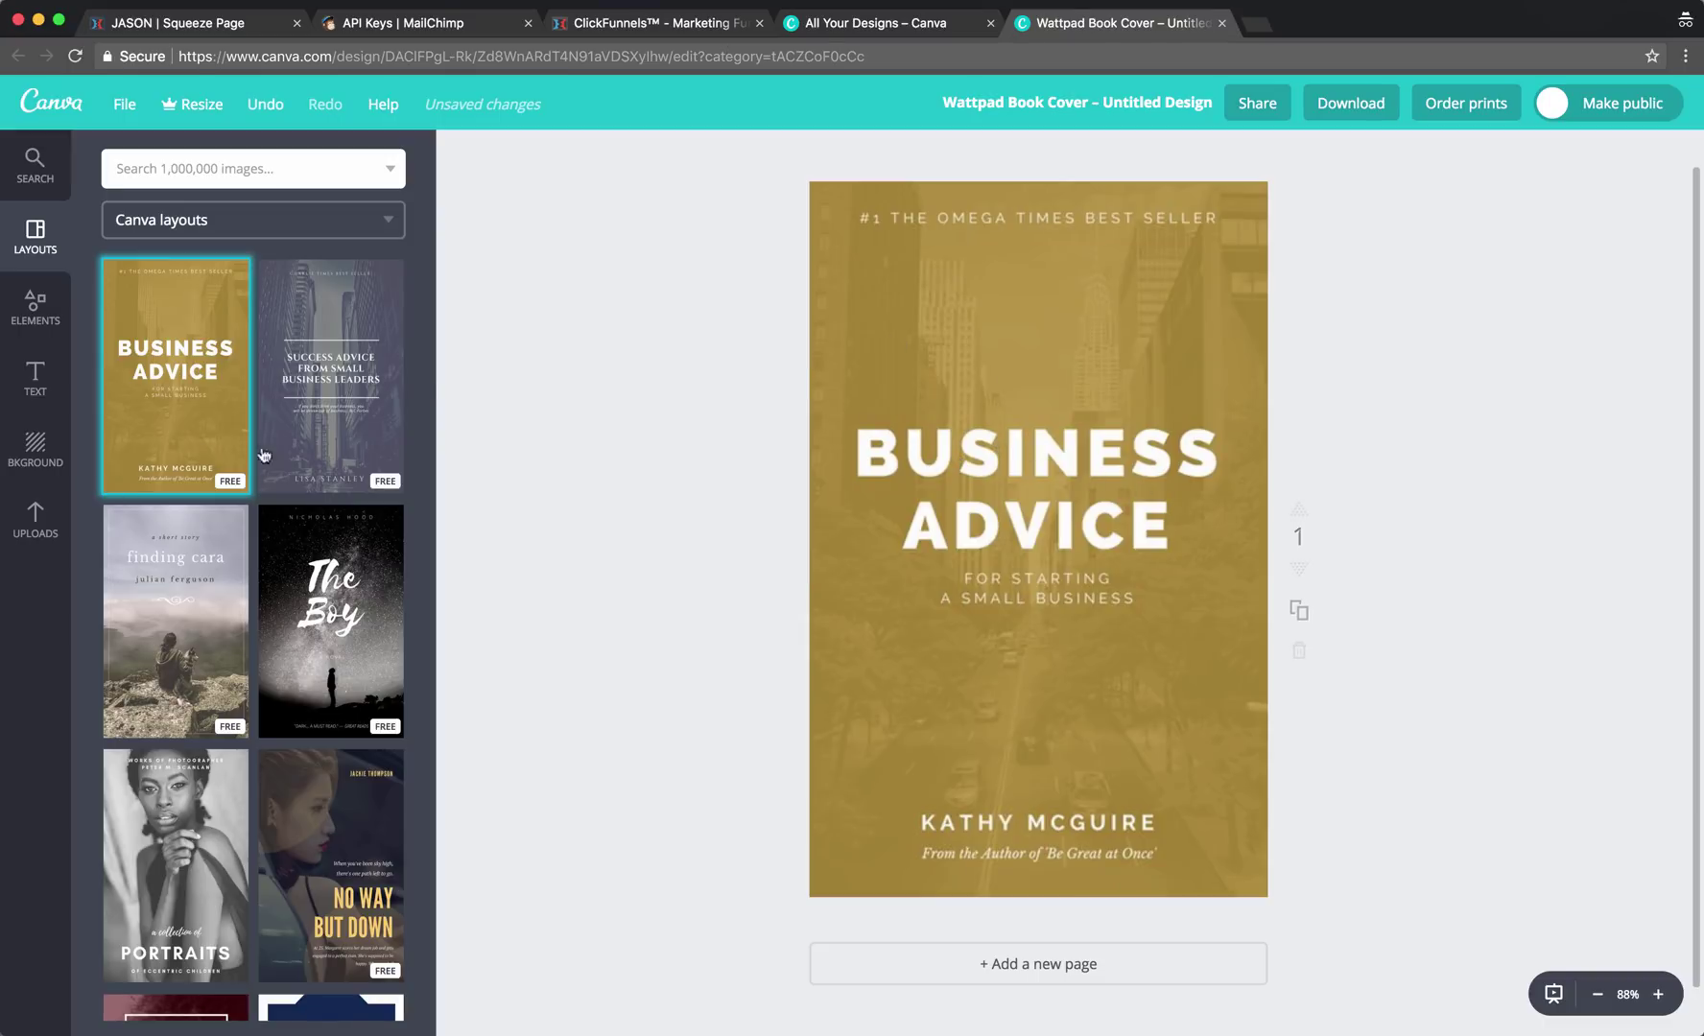
click(945, 213)
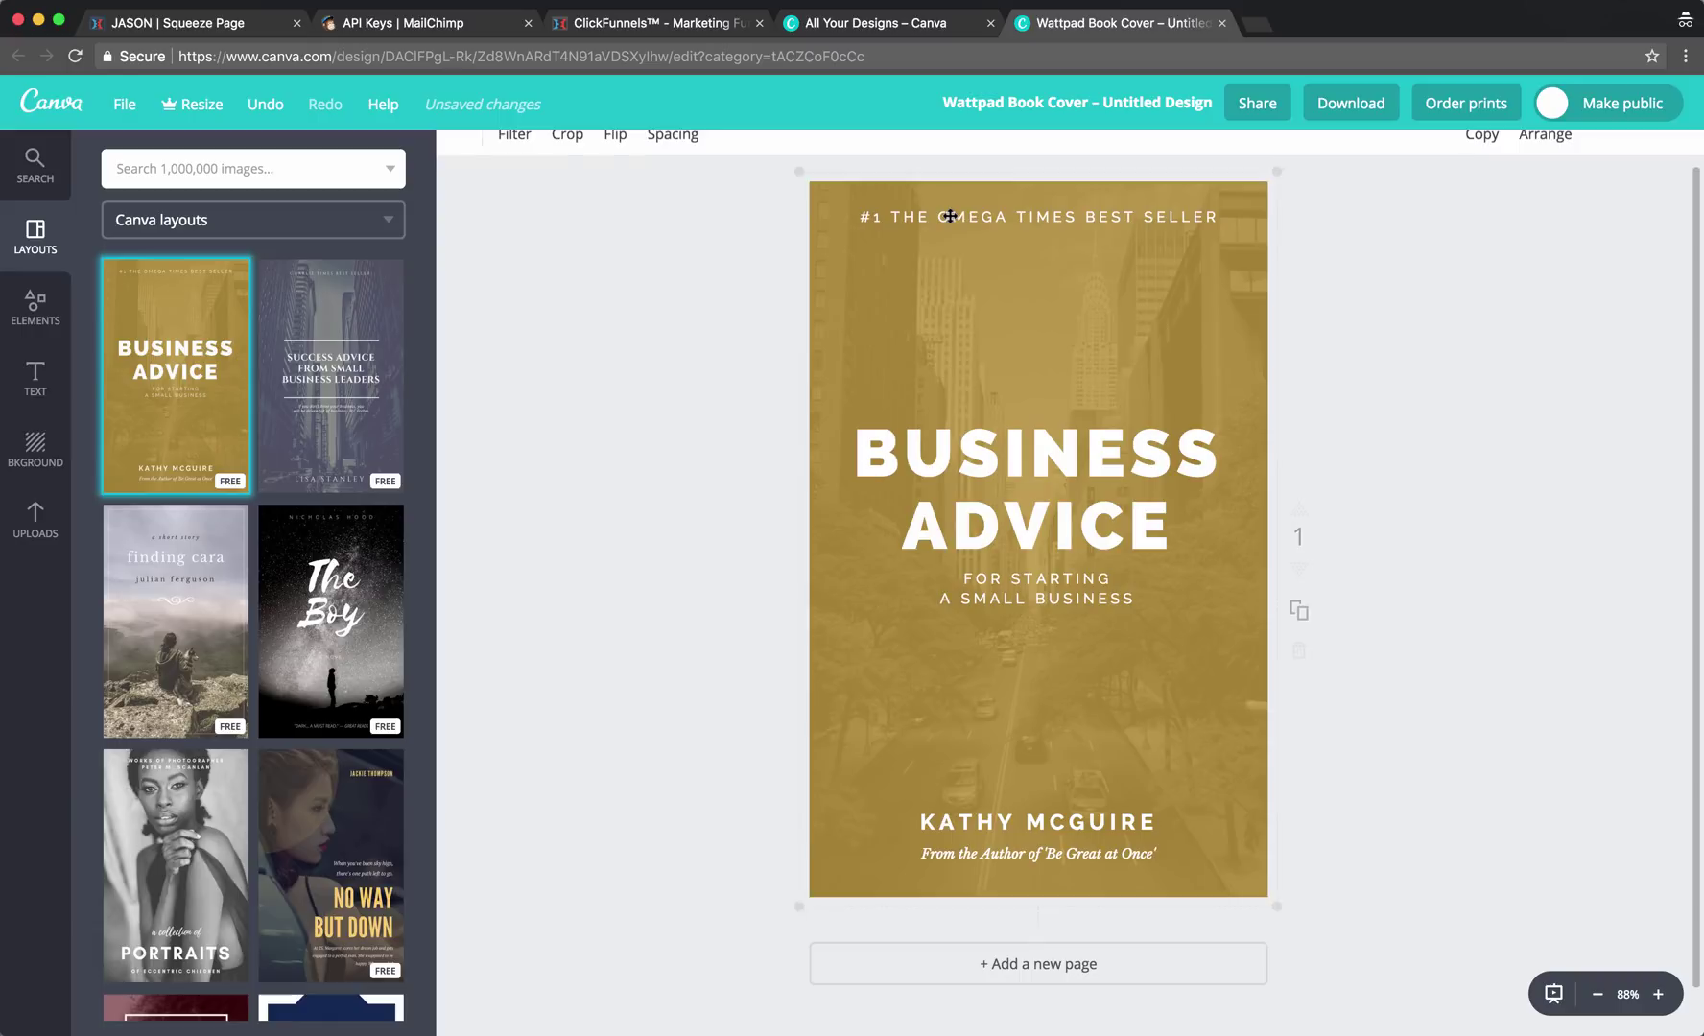
click(945, 213)
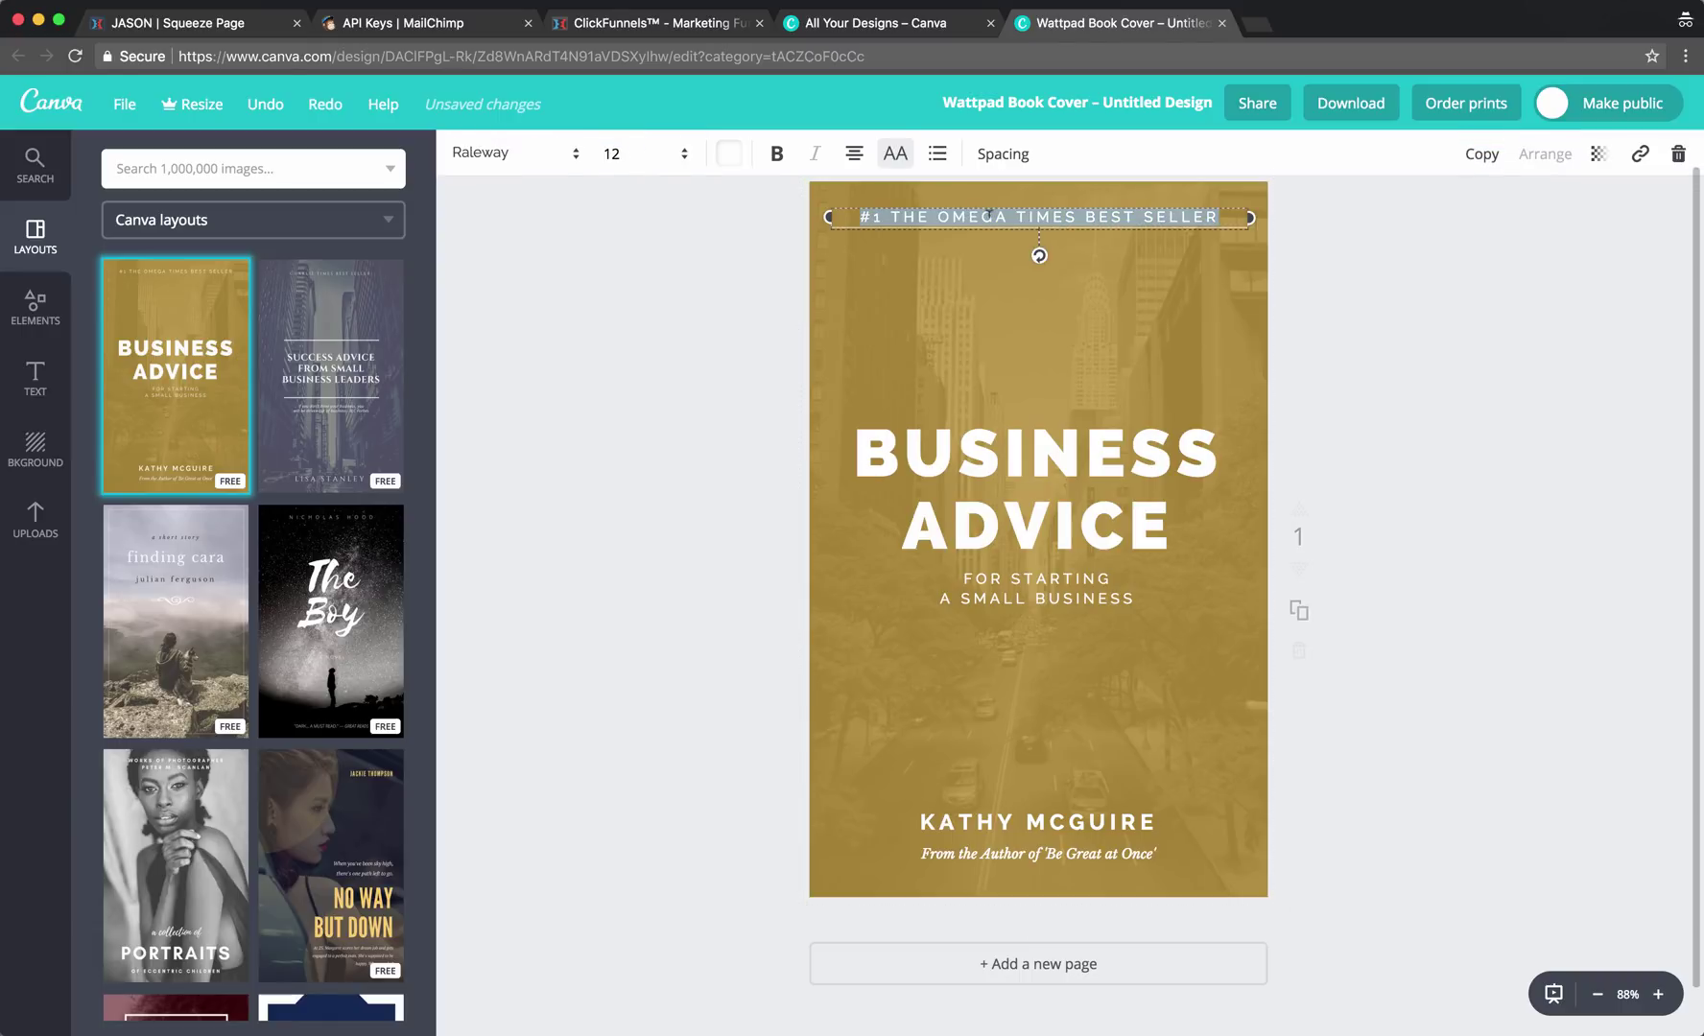
click(770, 306)
click(1088, 483)
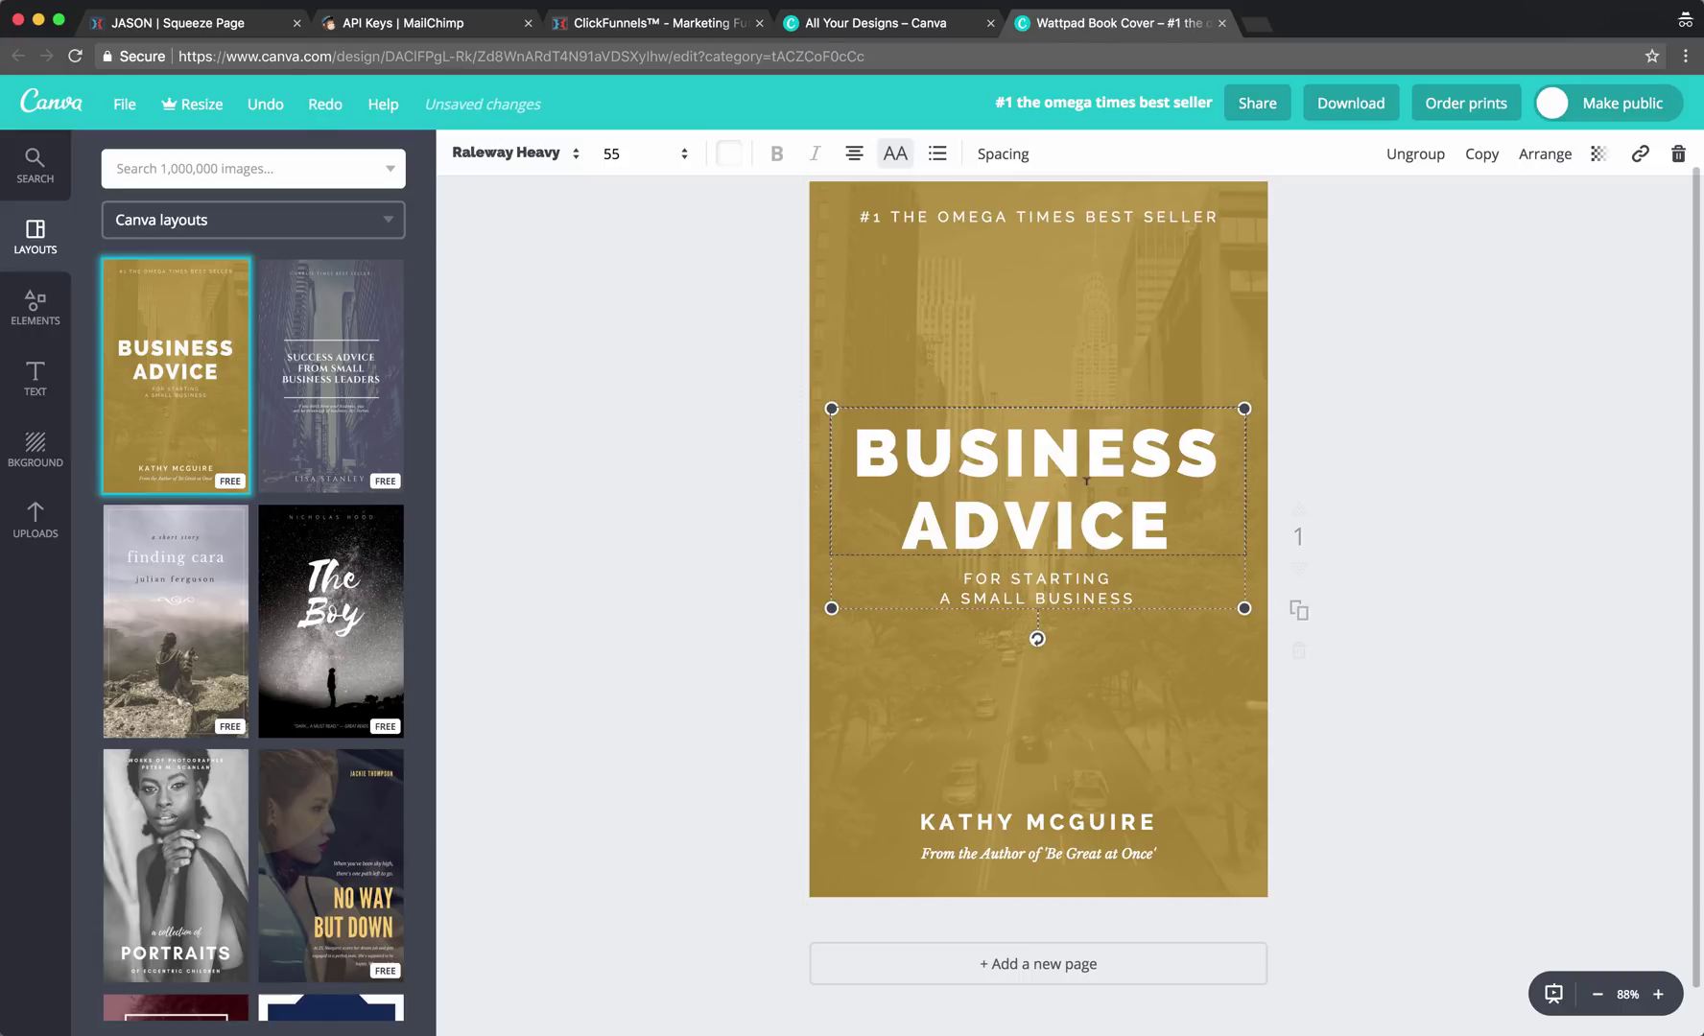
text(THE GOOGLE )
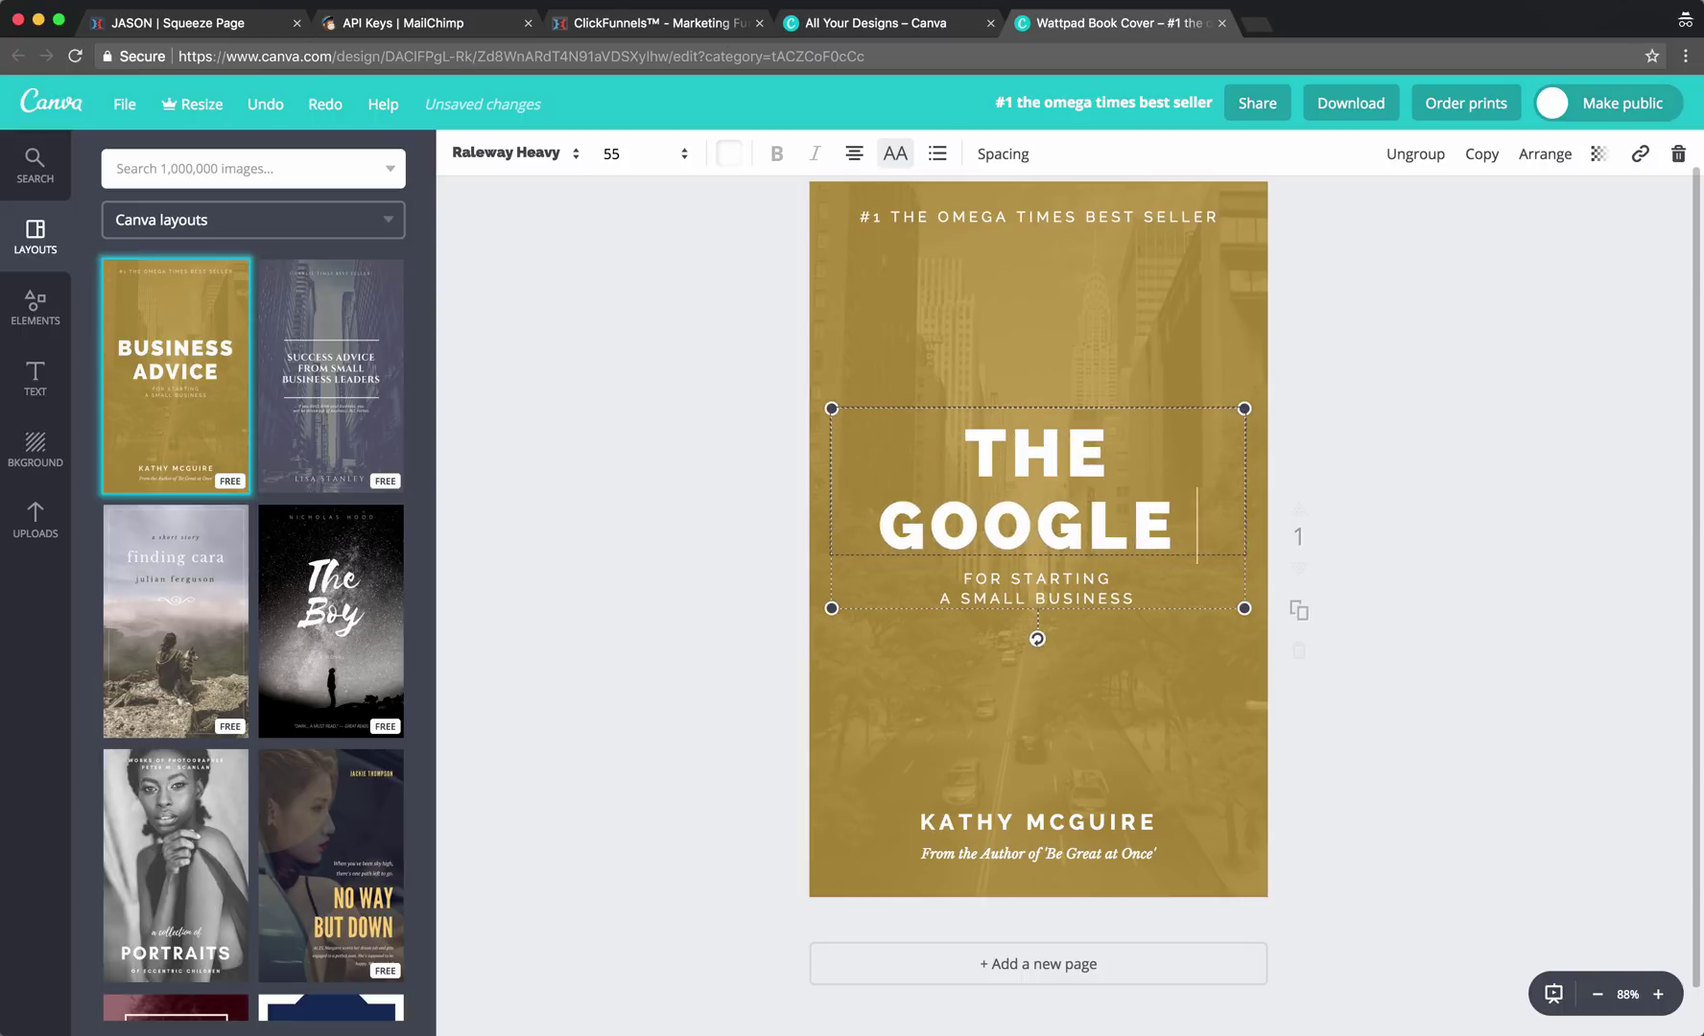
text(ADWORDS BOOTCAM)
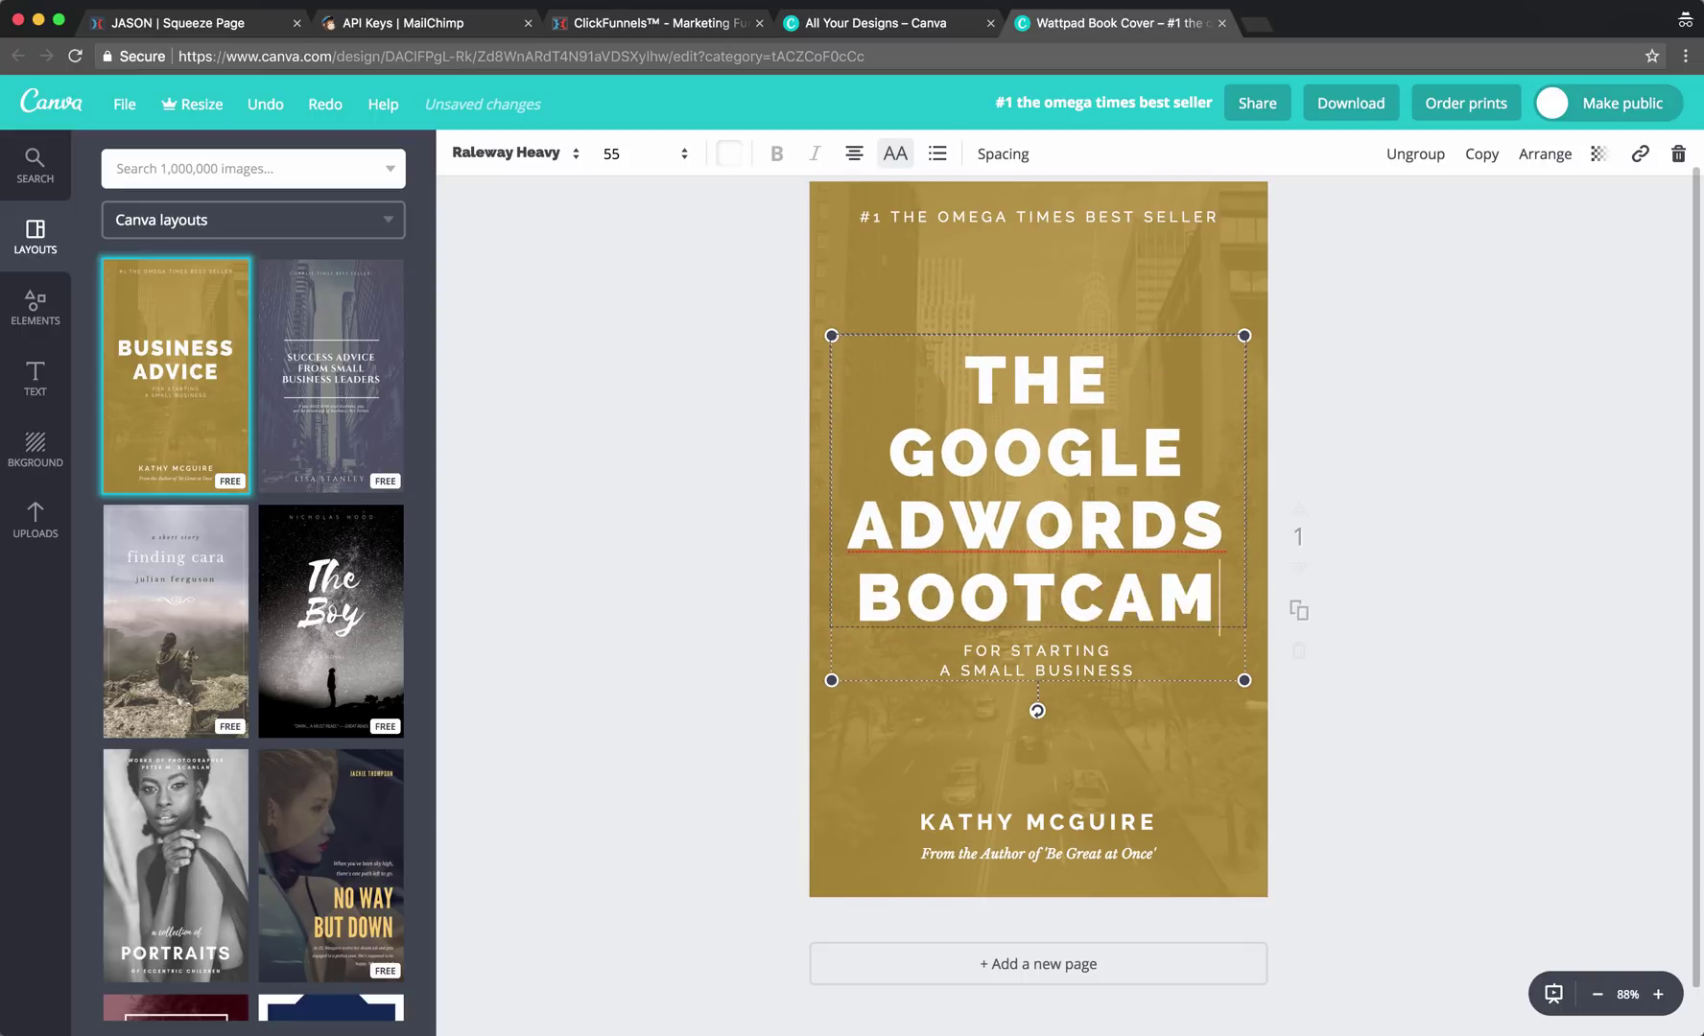
text(P)
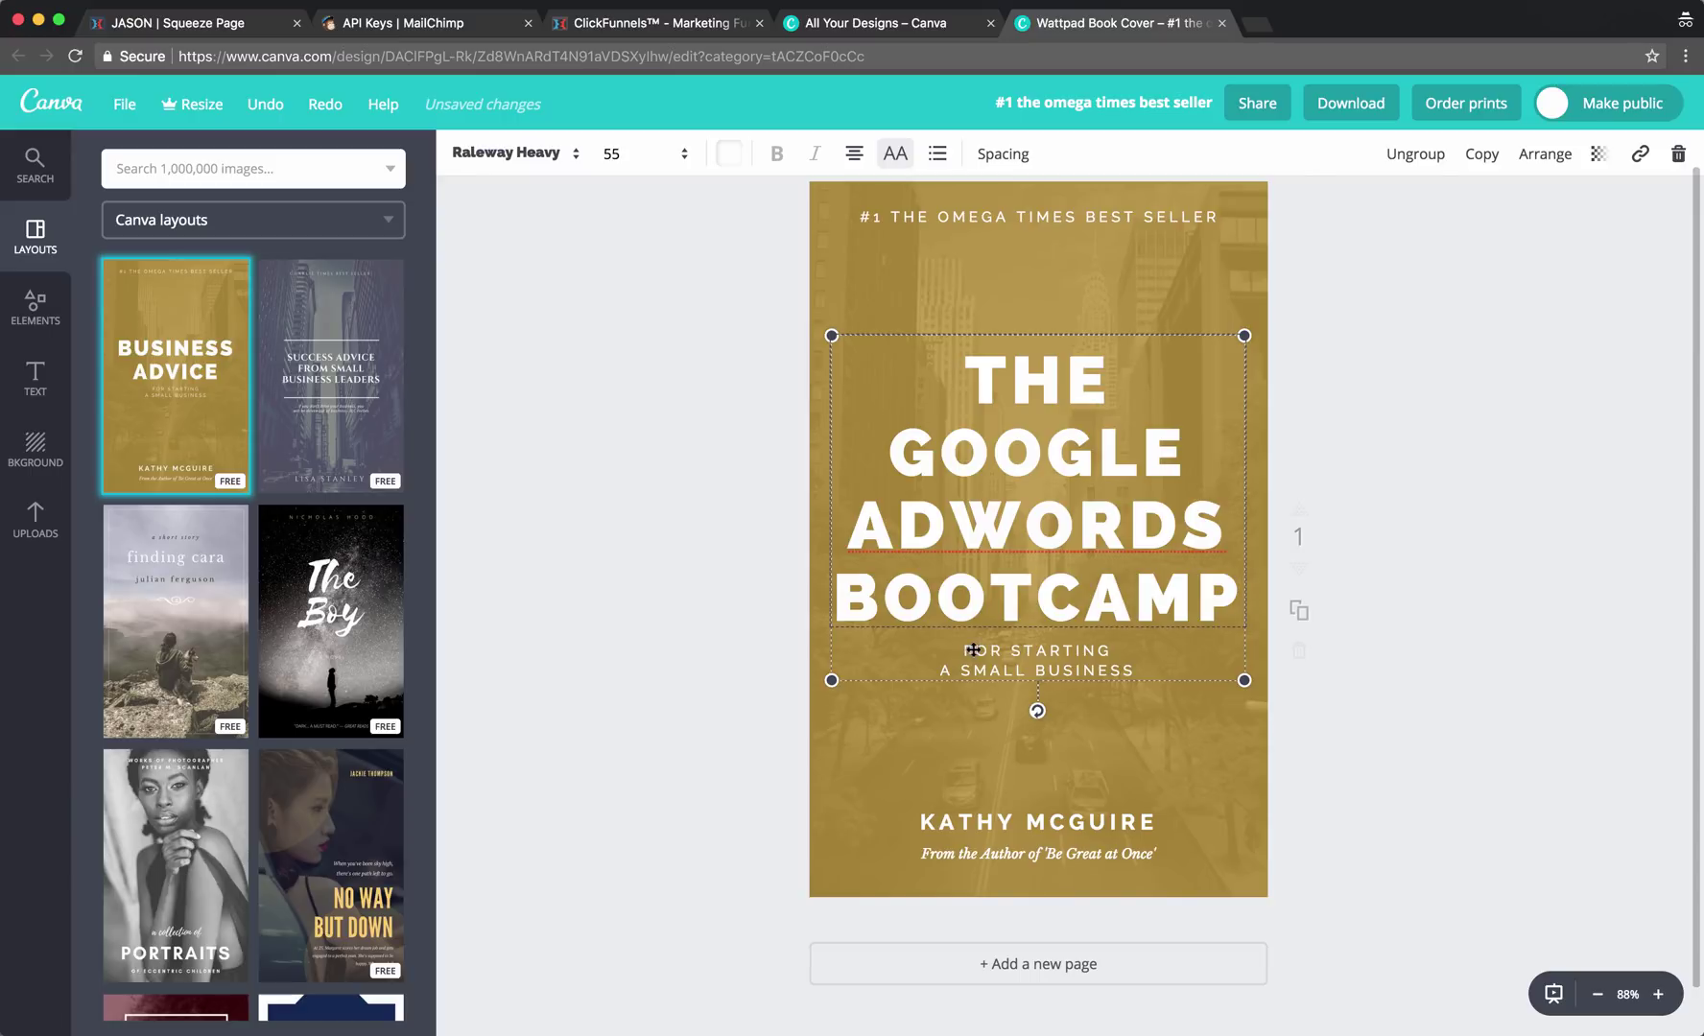
Step: Replace the cover subtitle with FOR BEGINNERS
double_click(1013, 650)
key(super+a)
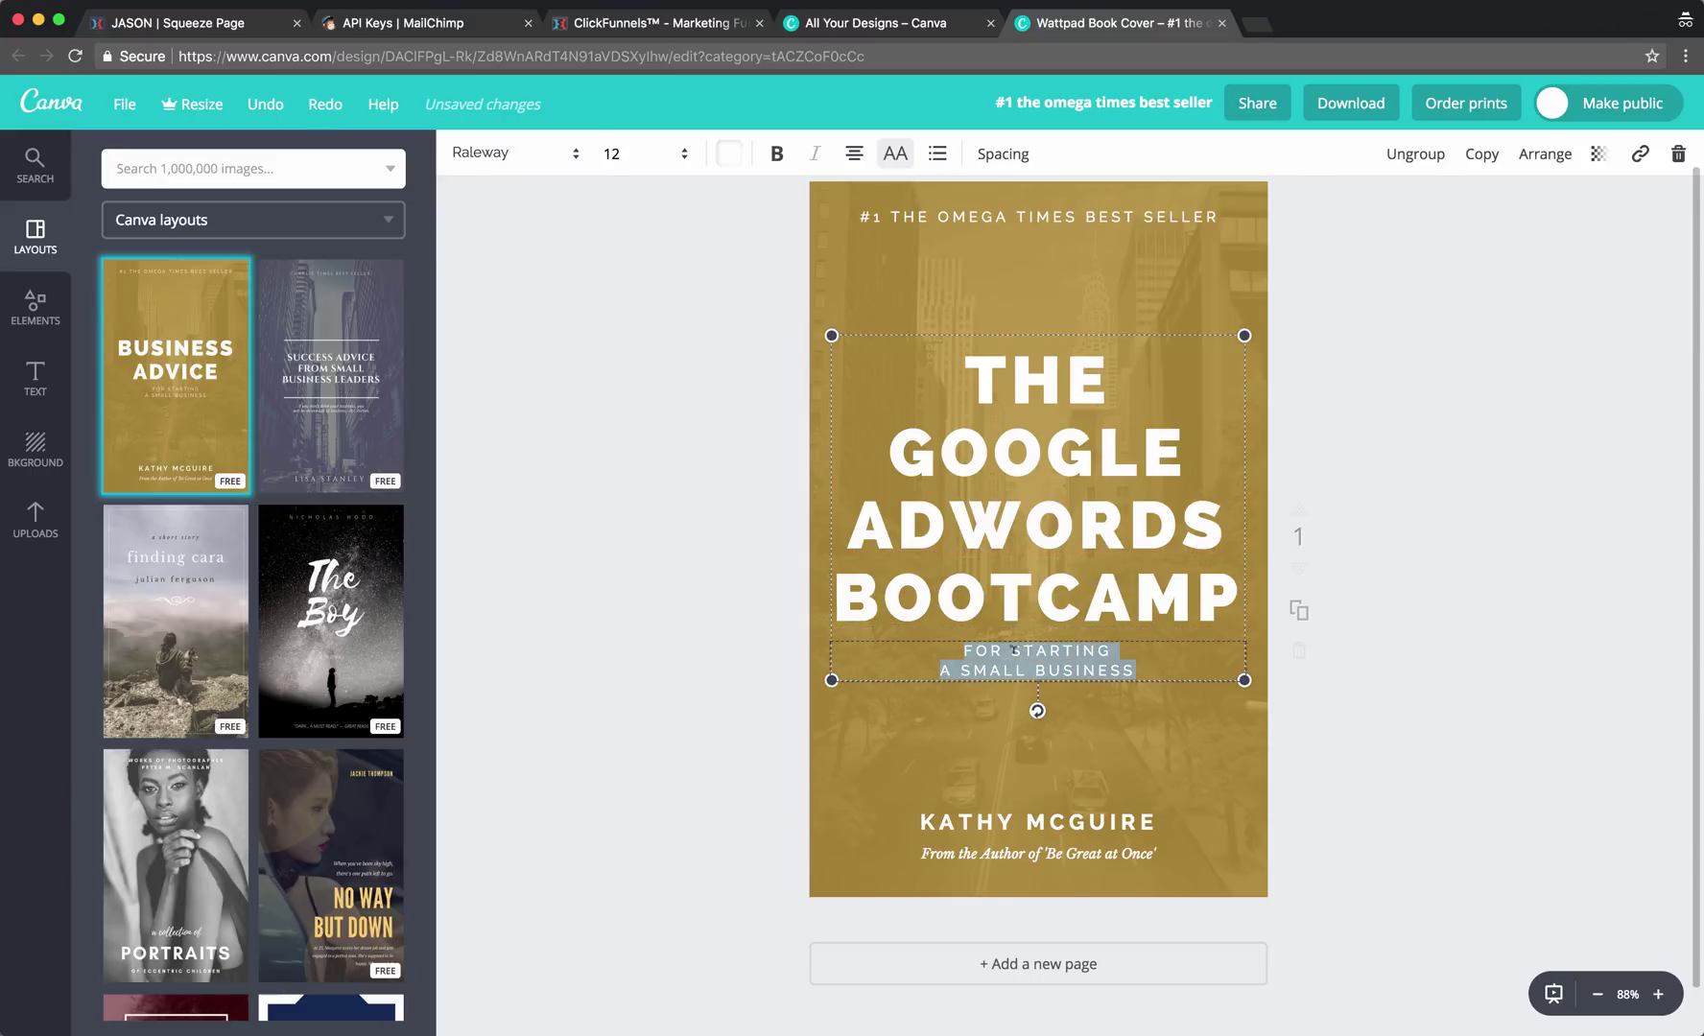
text(FOR BEGINNERS)
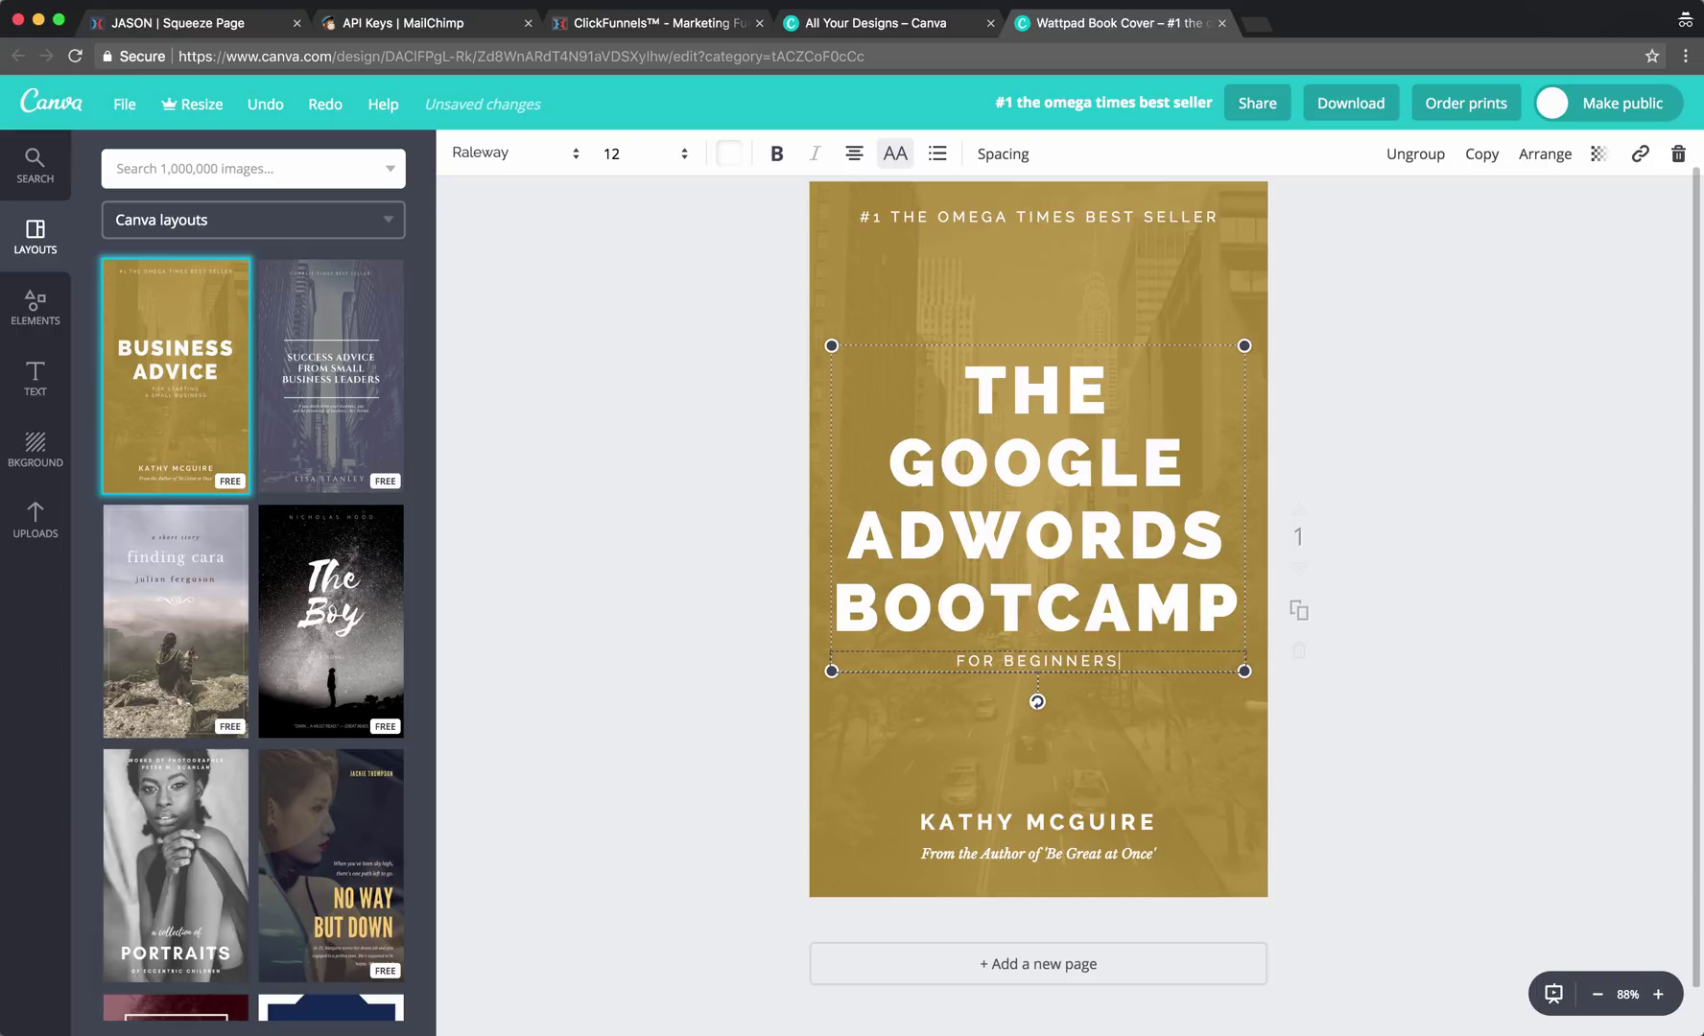
click(556, 357)
Step: Delete the city background photo and the leftover overlay element from the cover
click(905, 275)
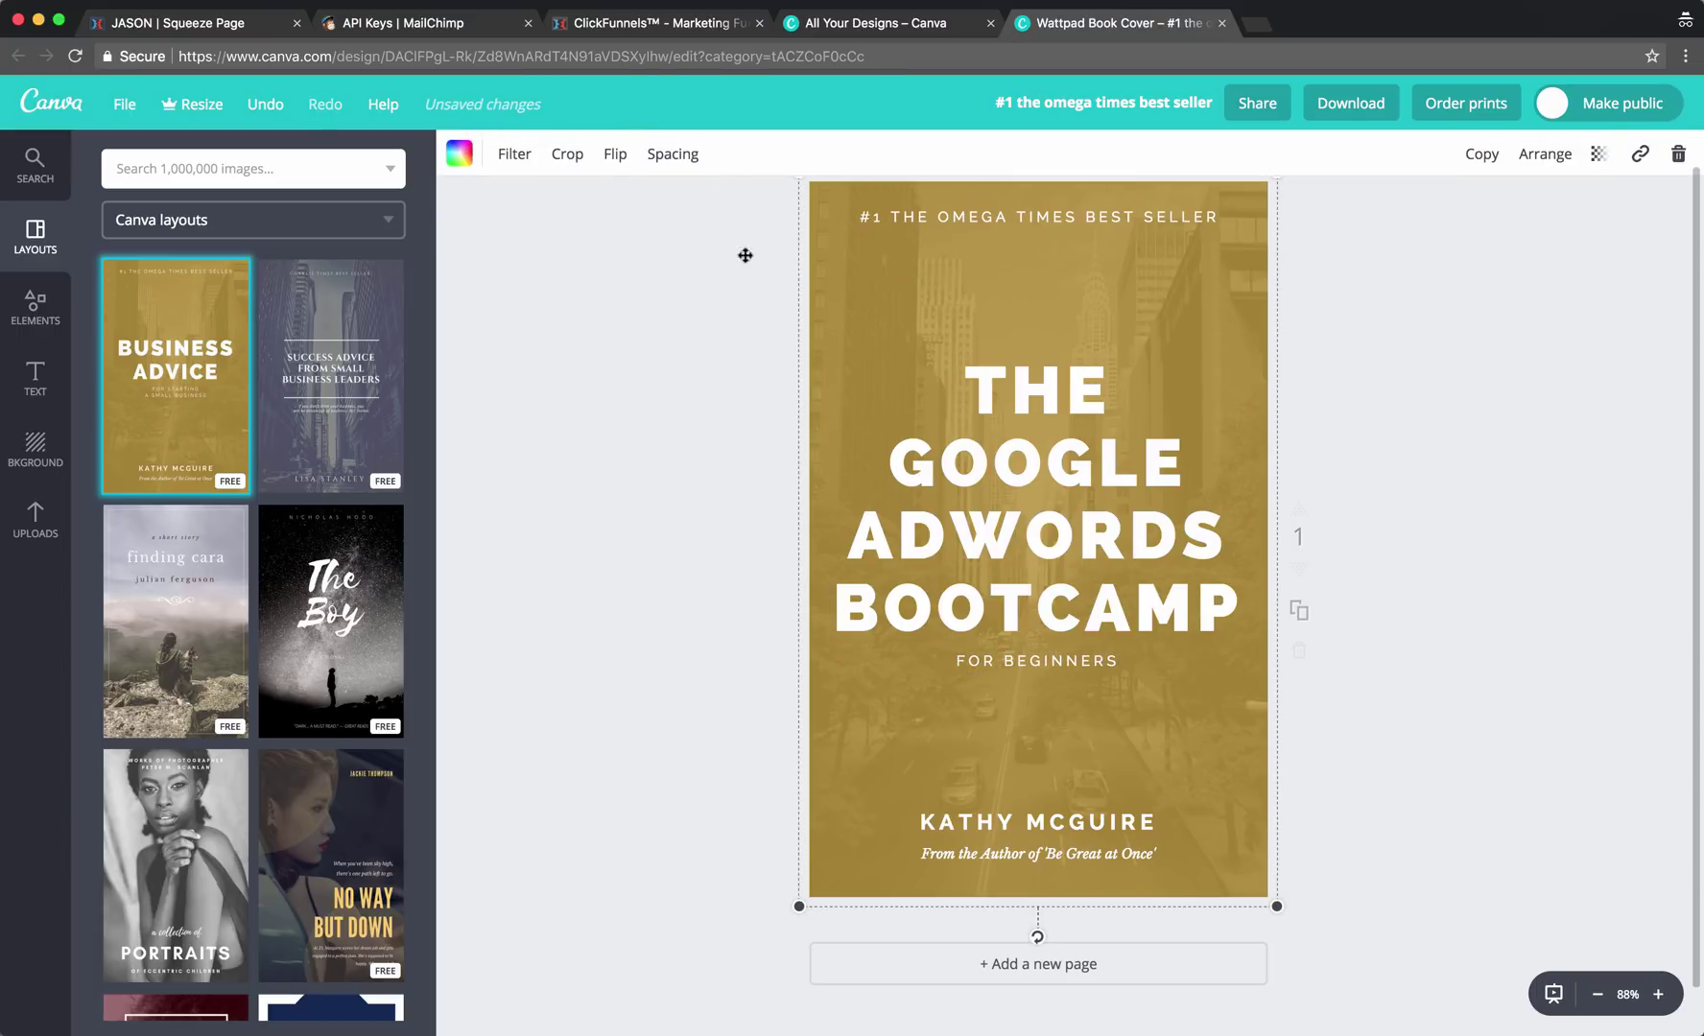
drag(1172, 206, 1016, 287)
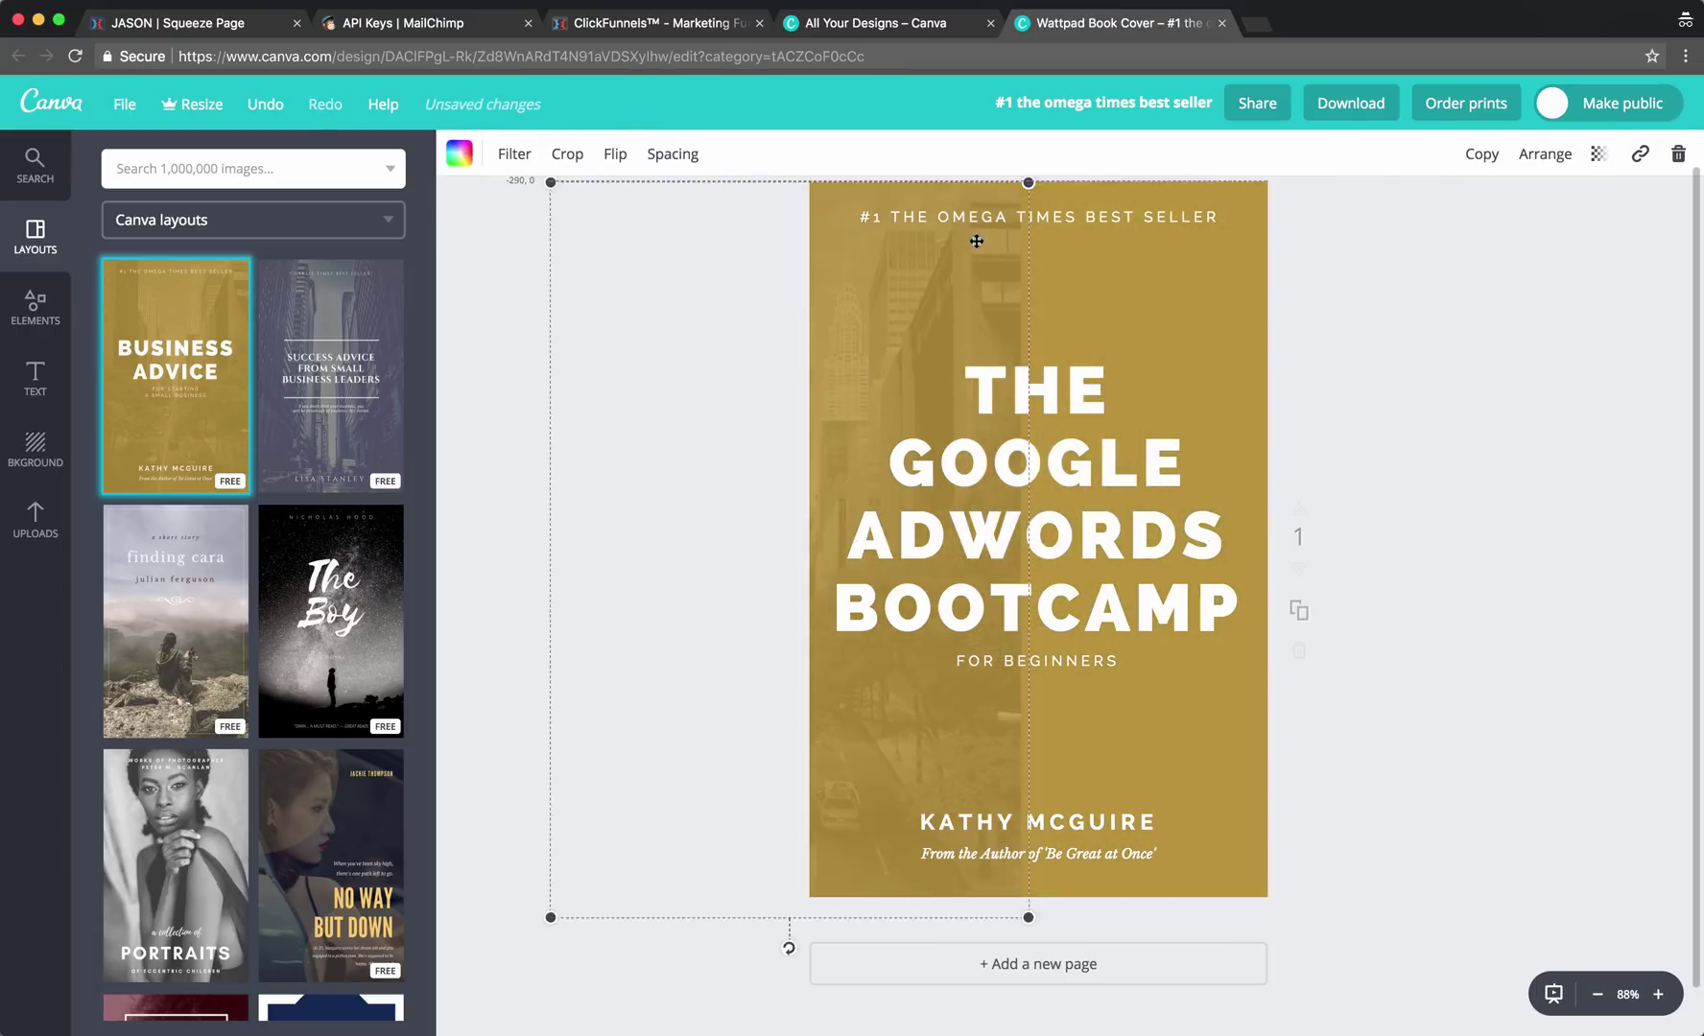
click(1676, 154)
click(1627, 214)
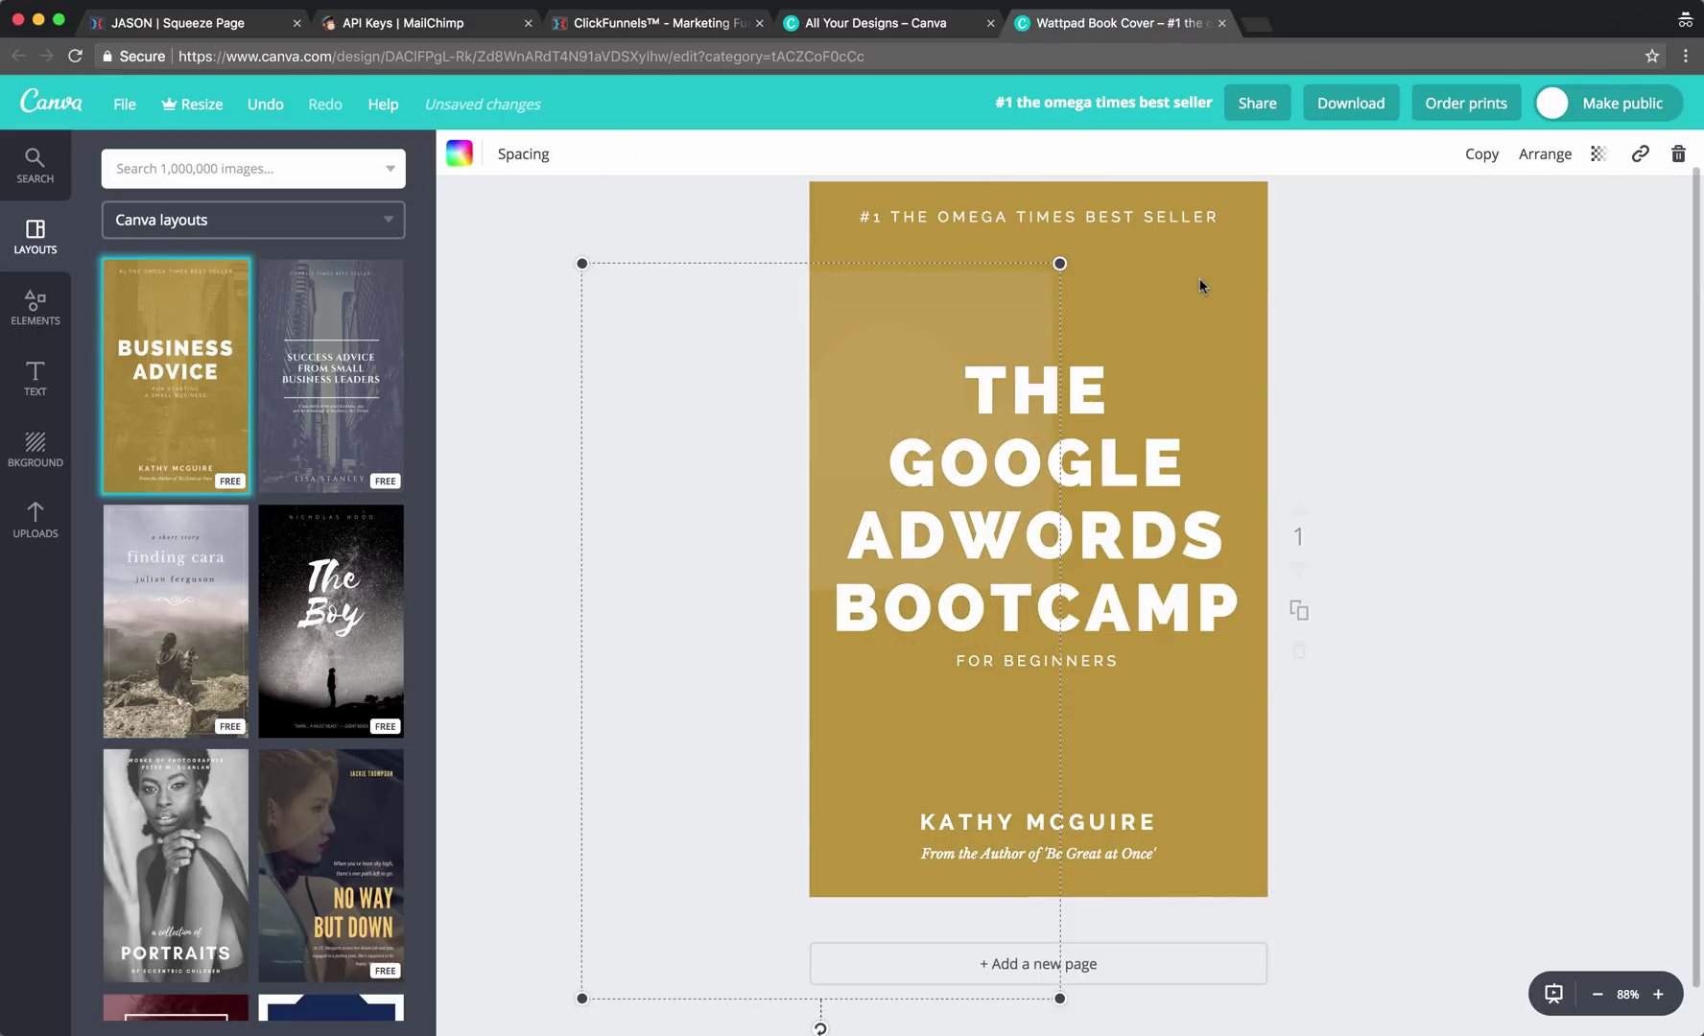
click(1677, 155)
click(1627, 234)
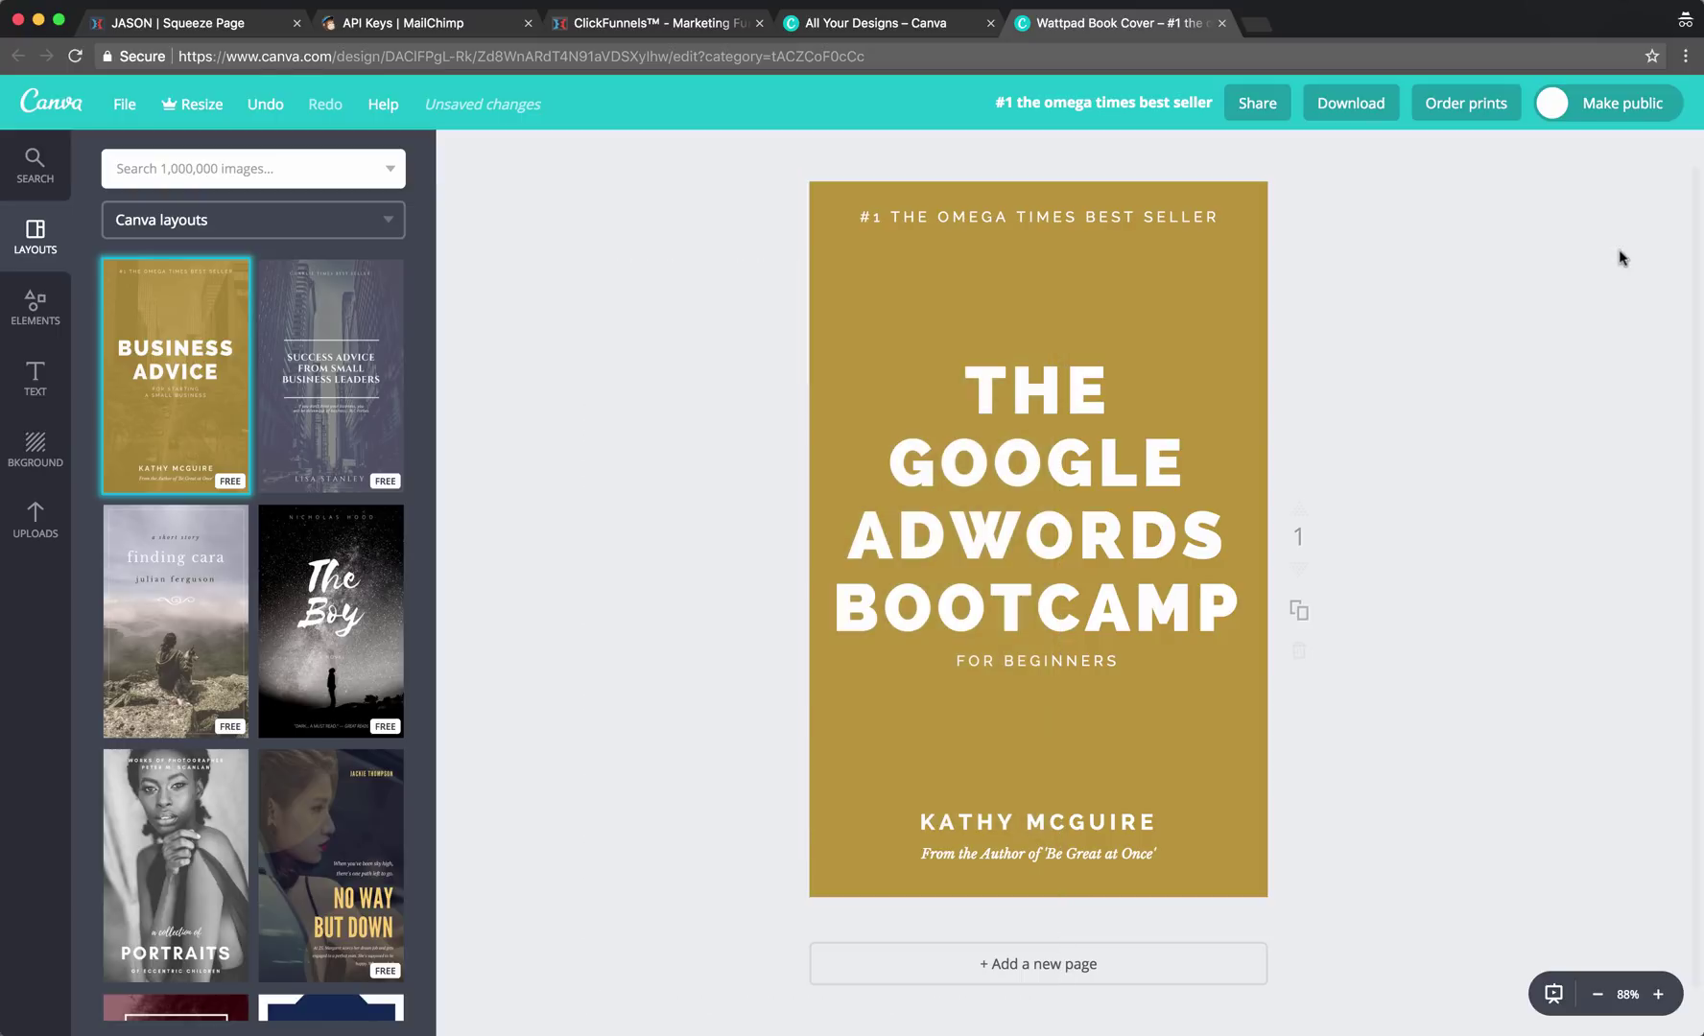
Step: Set the cover page background colour to white
click(851, 293)
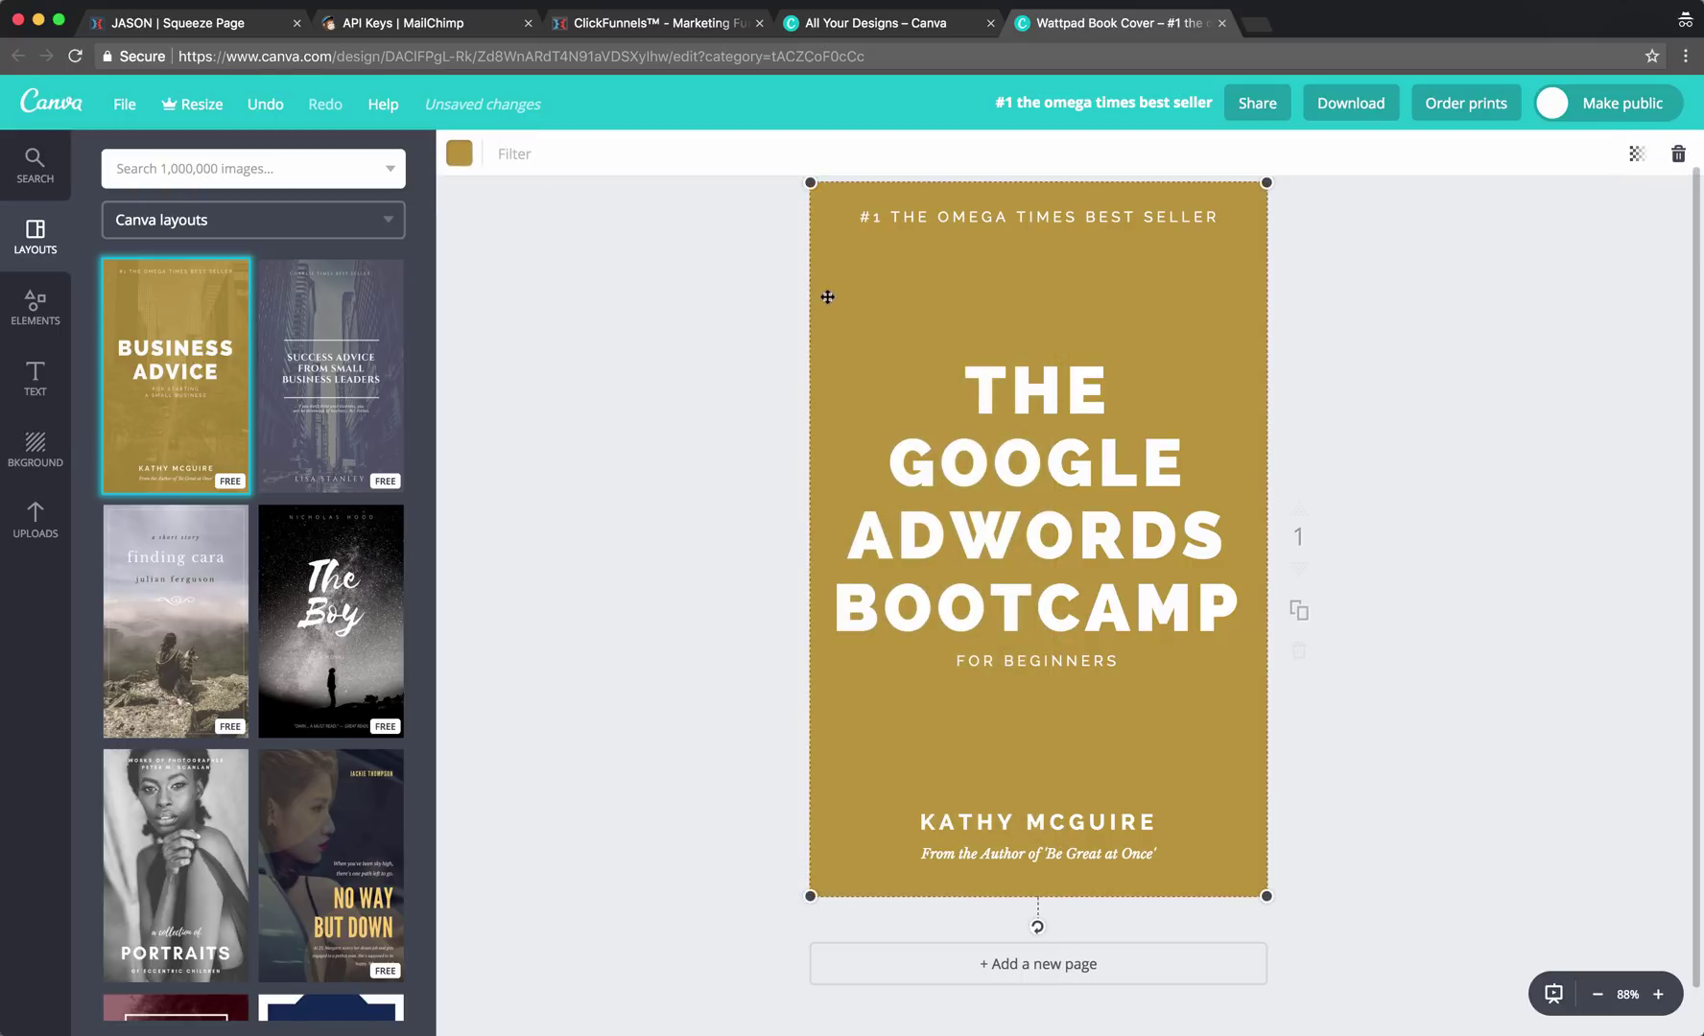
click(457, 154)
click(636, 432)
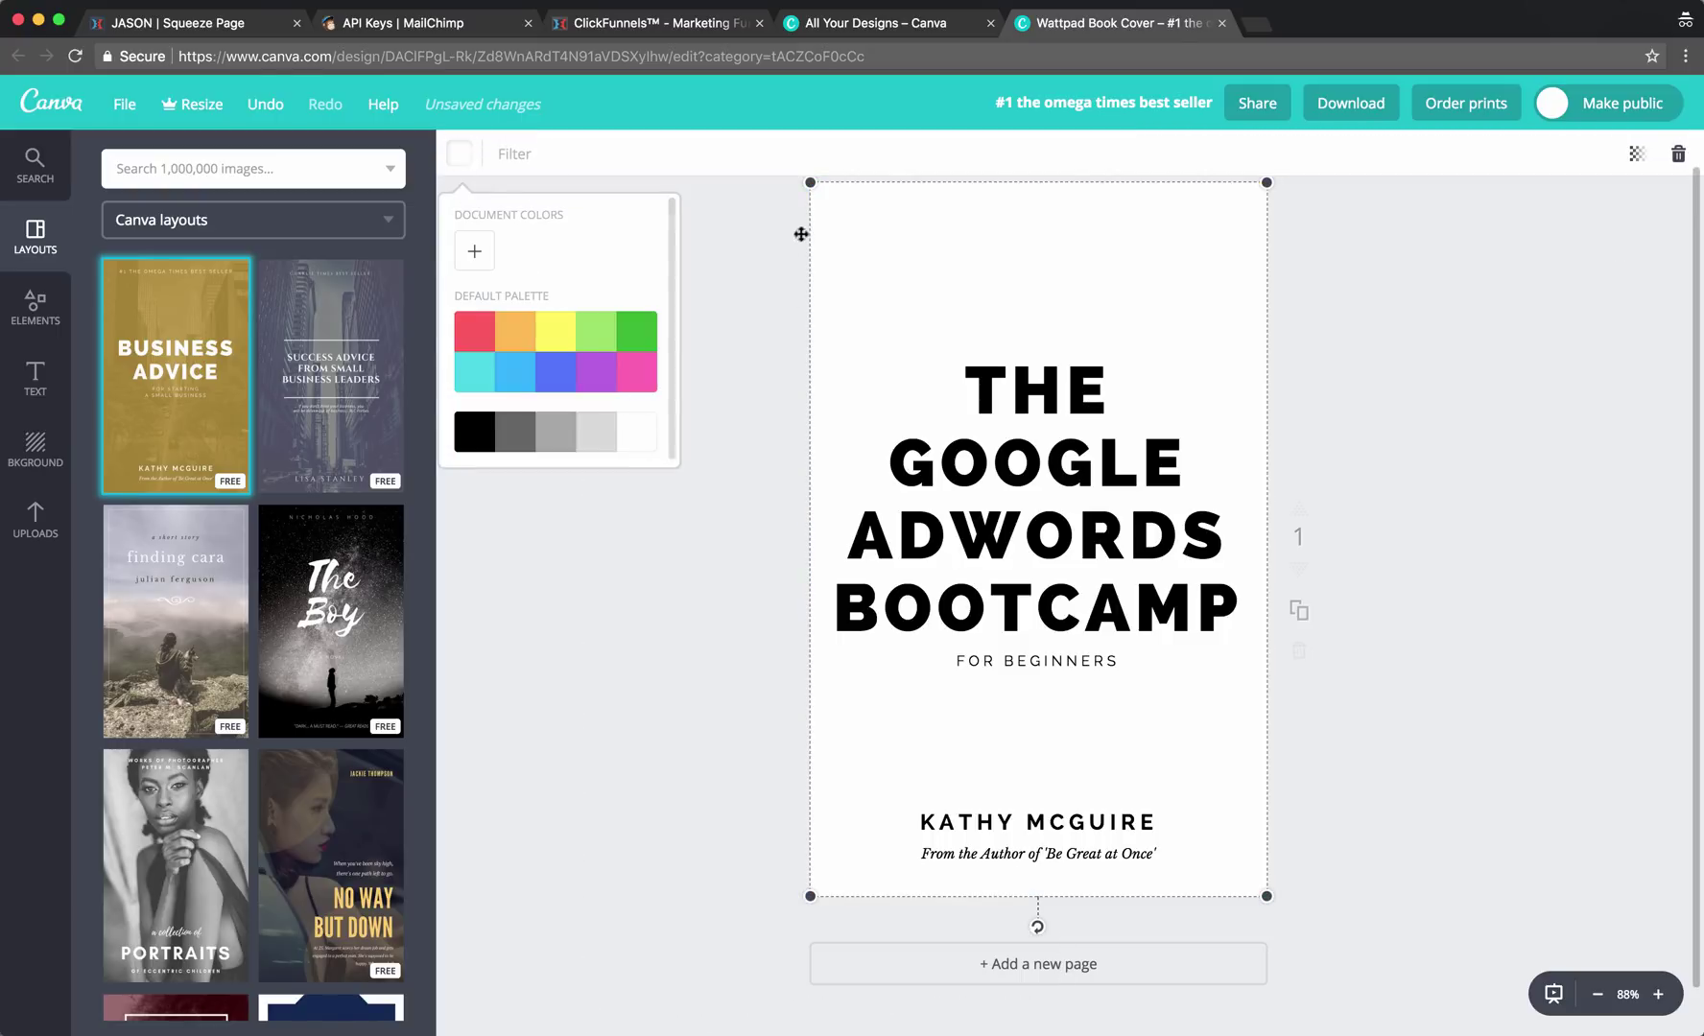
click(1435, 453)
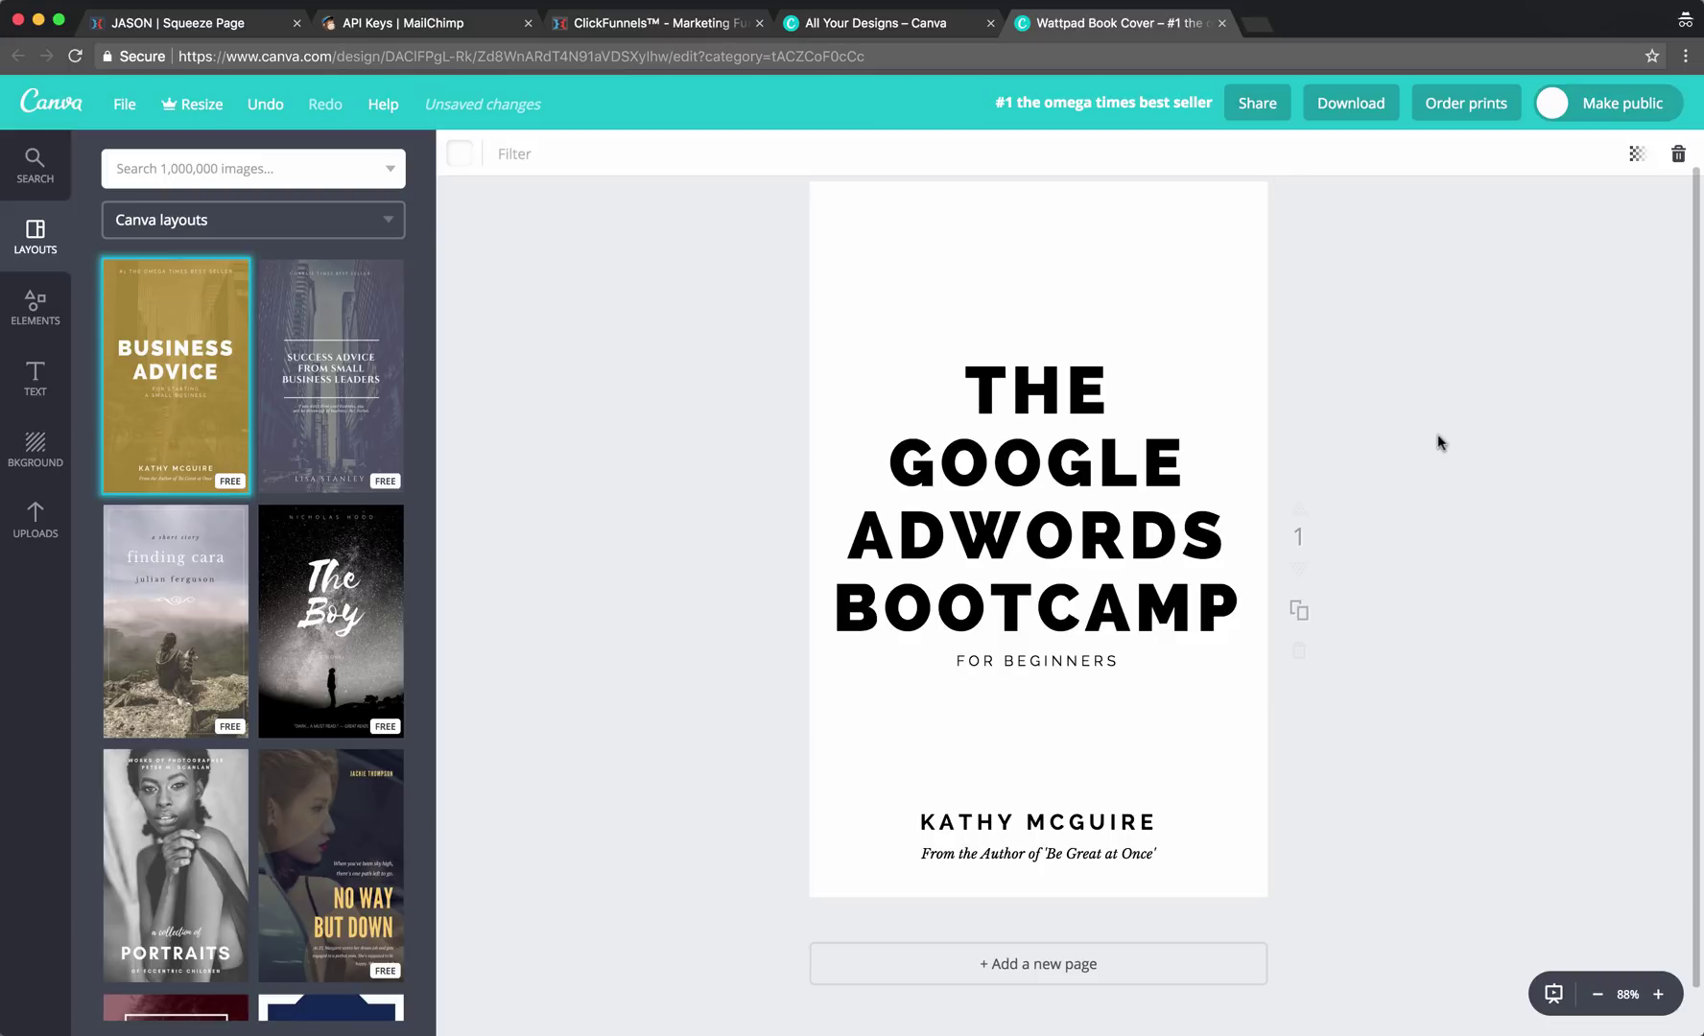
Step: Replace the author name KATHY MCGUIRE with THE NOMAD BRAD
click(1023, 826)
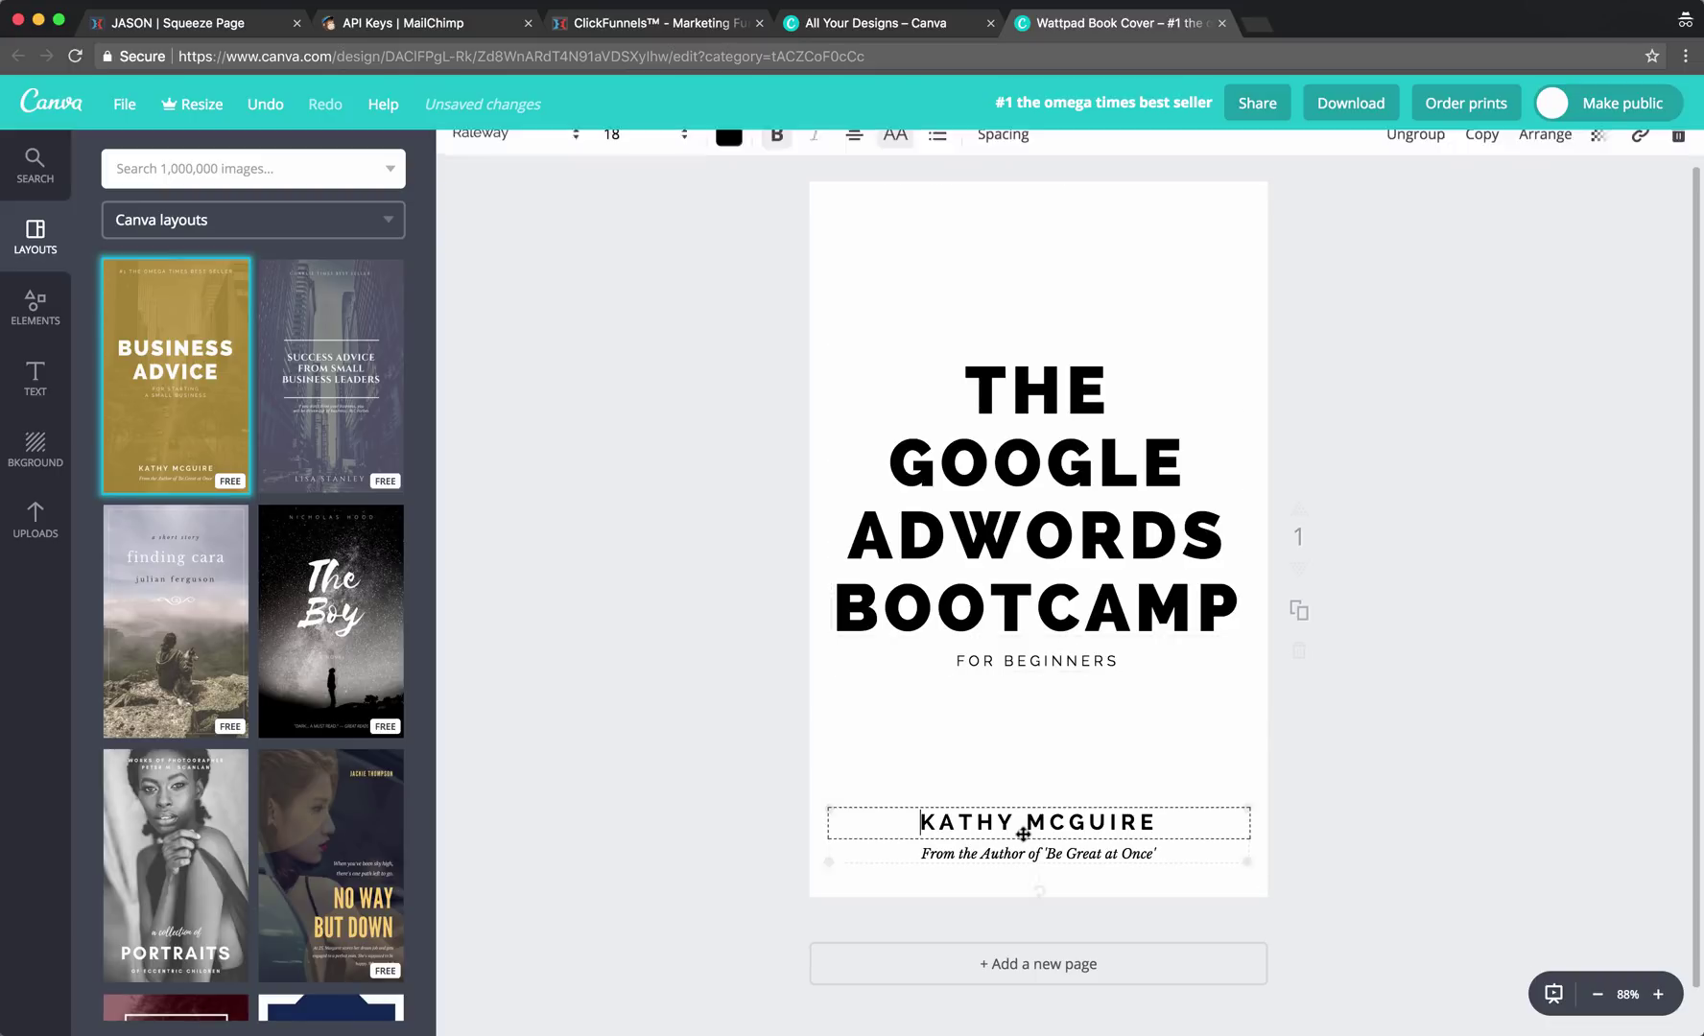
double_click(1023, 826)
text(THE NOMA)
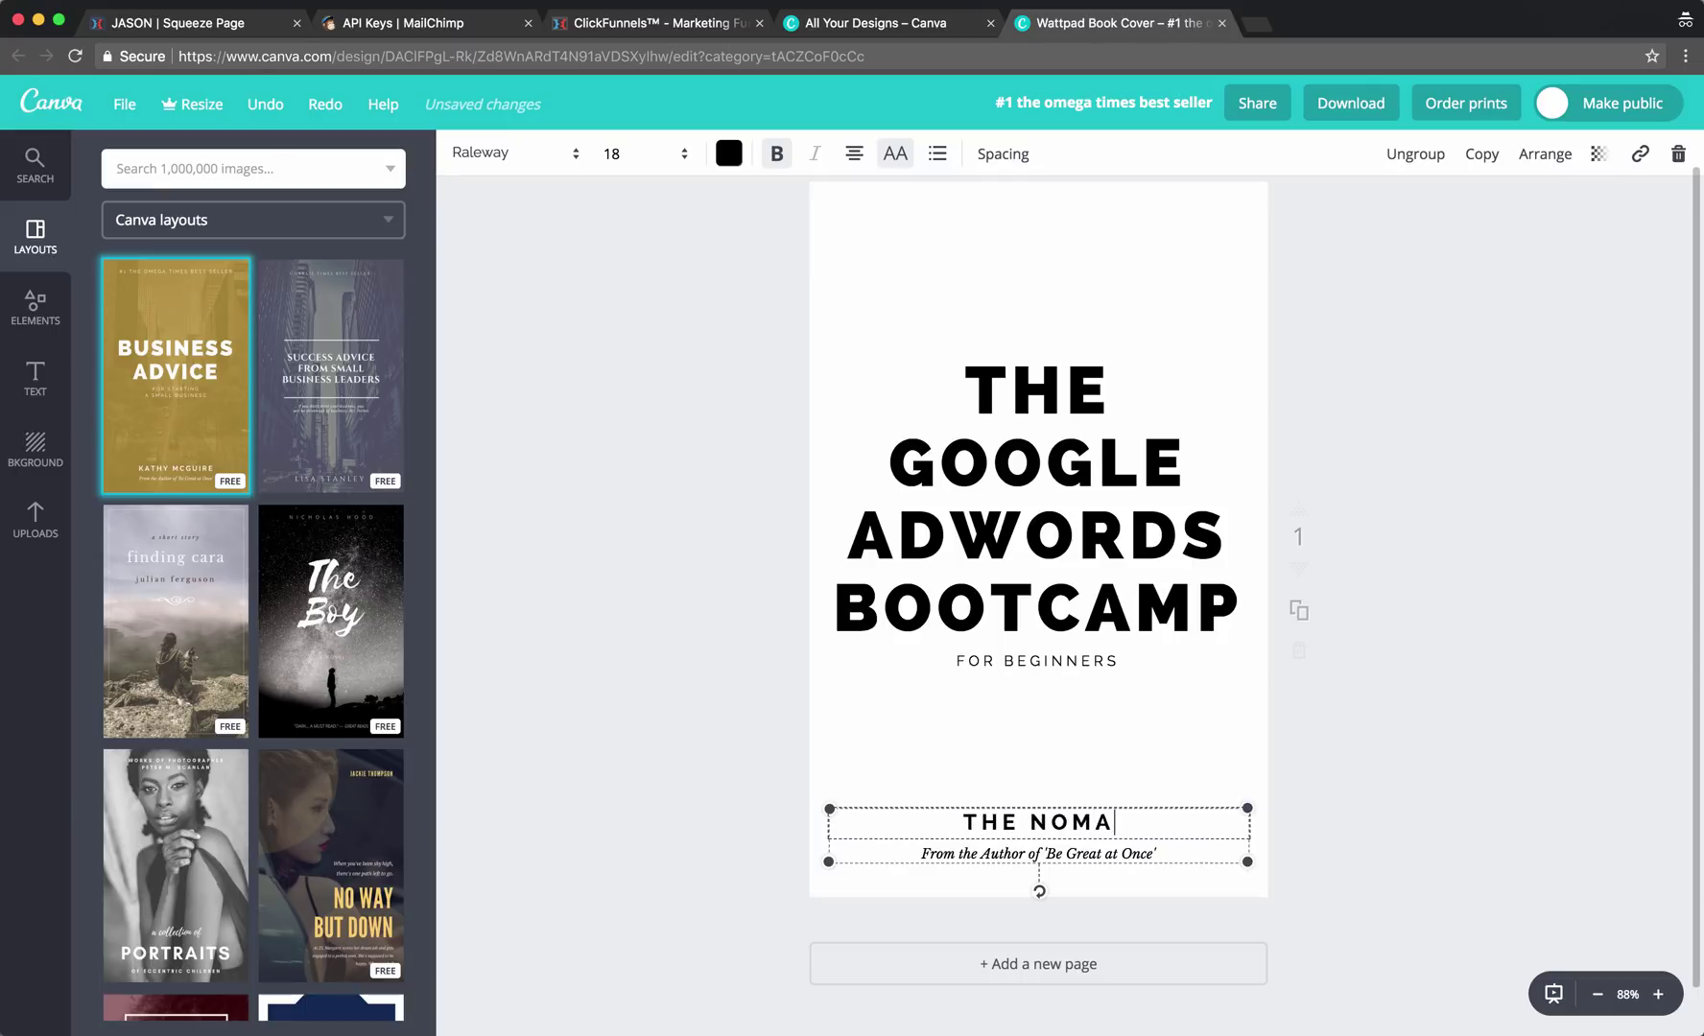
text(D BRAD)
click(687, 841)
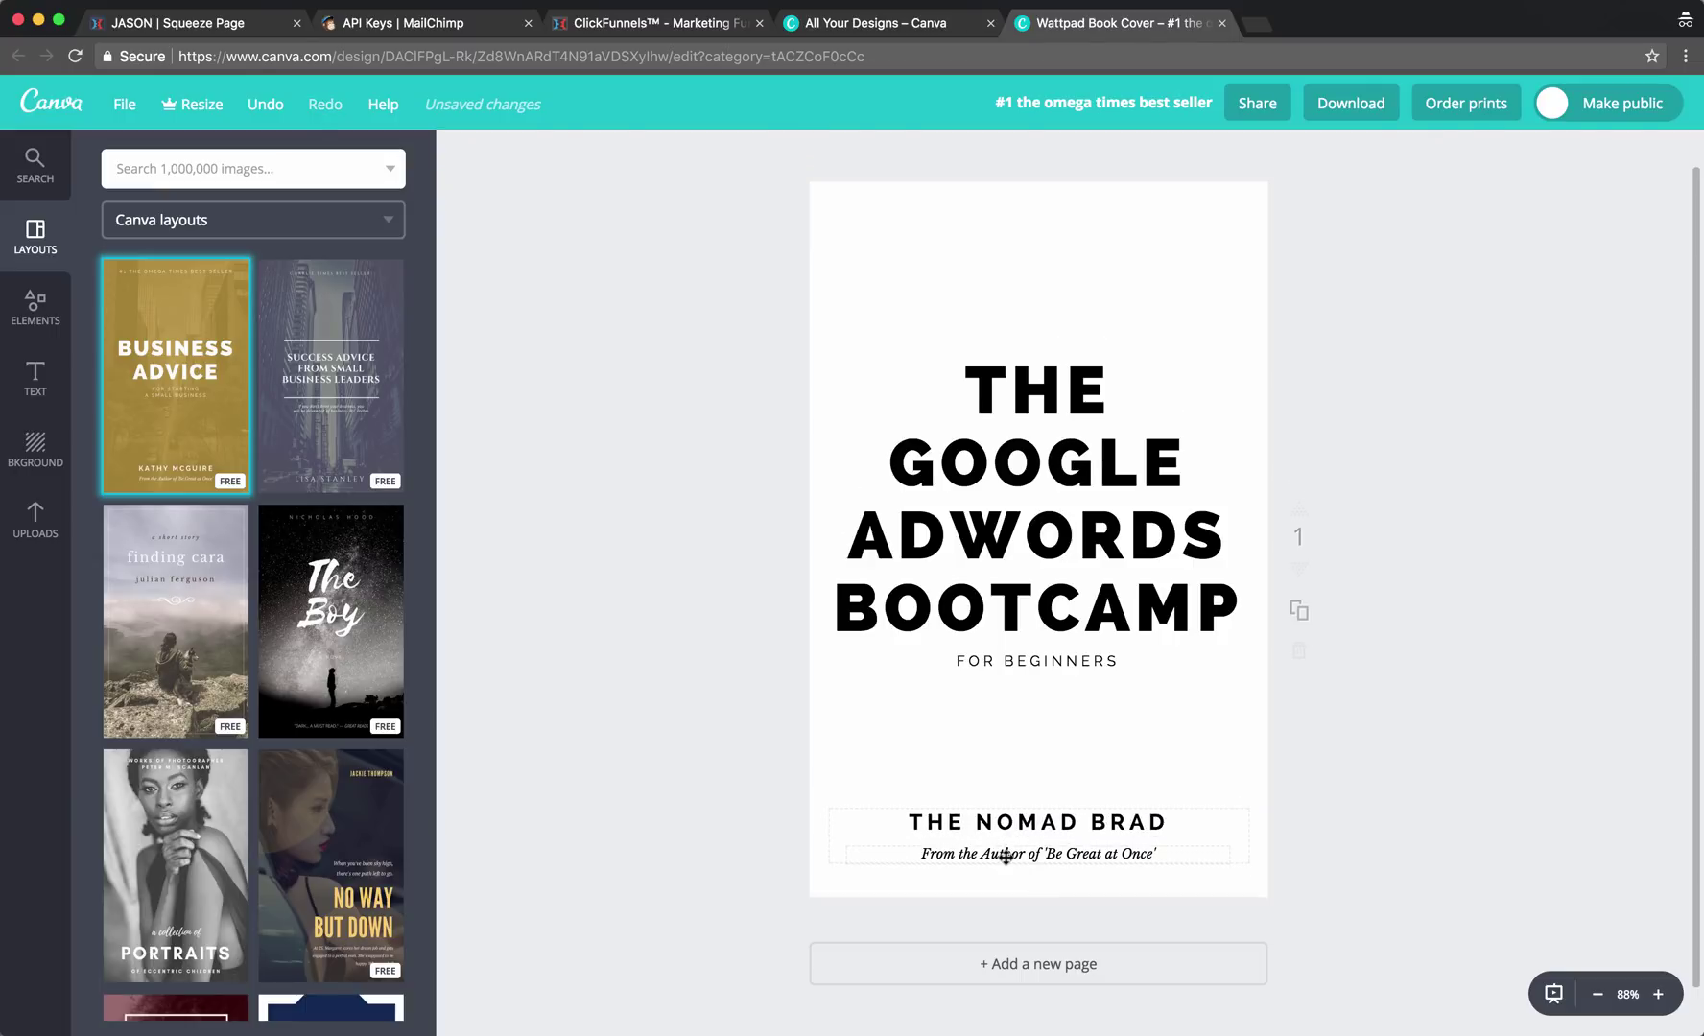
click(982, 853)
click(999, 823)
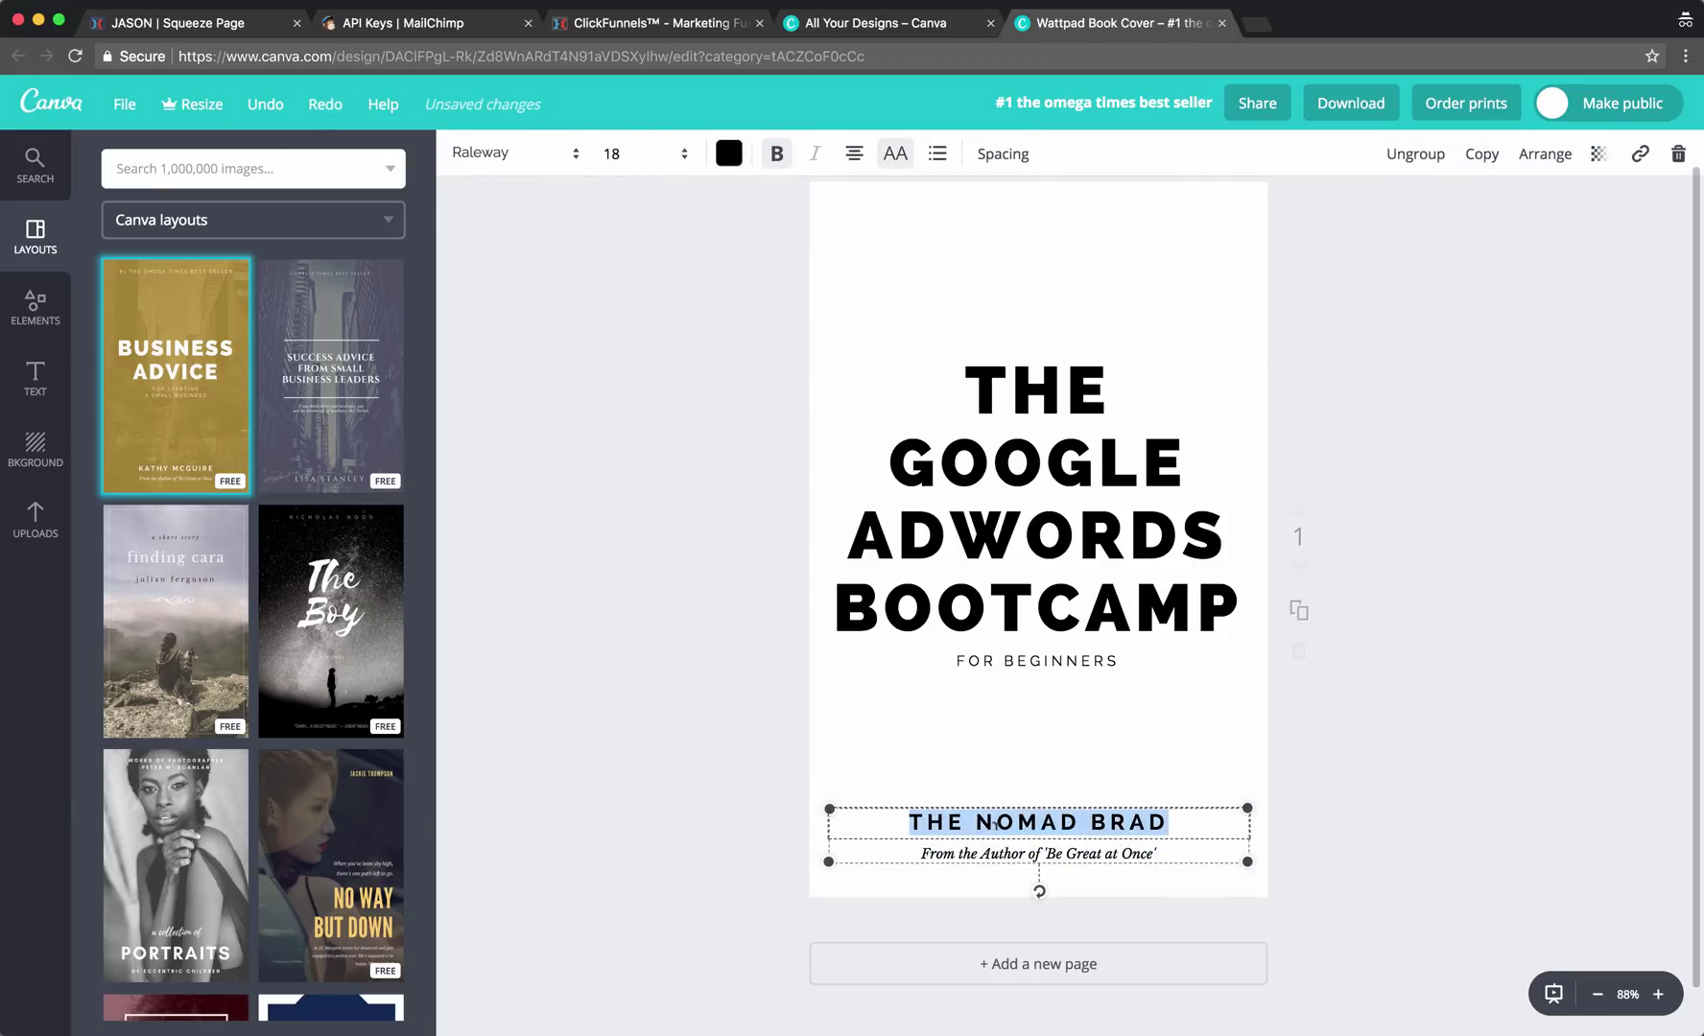
text(DIGITAL NO)
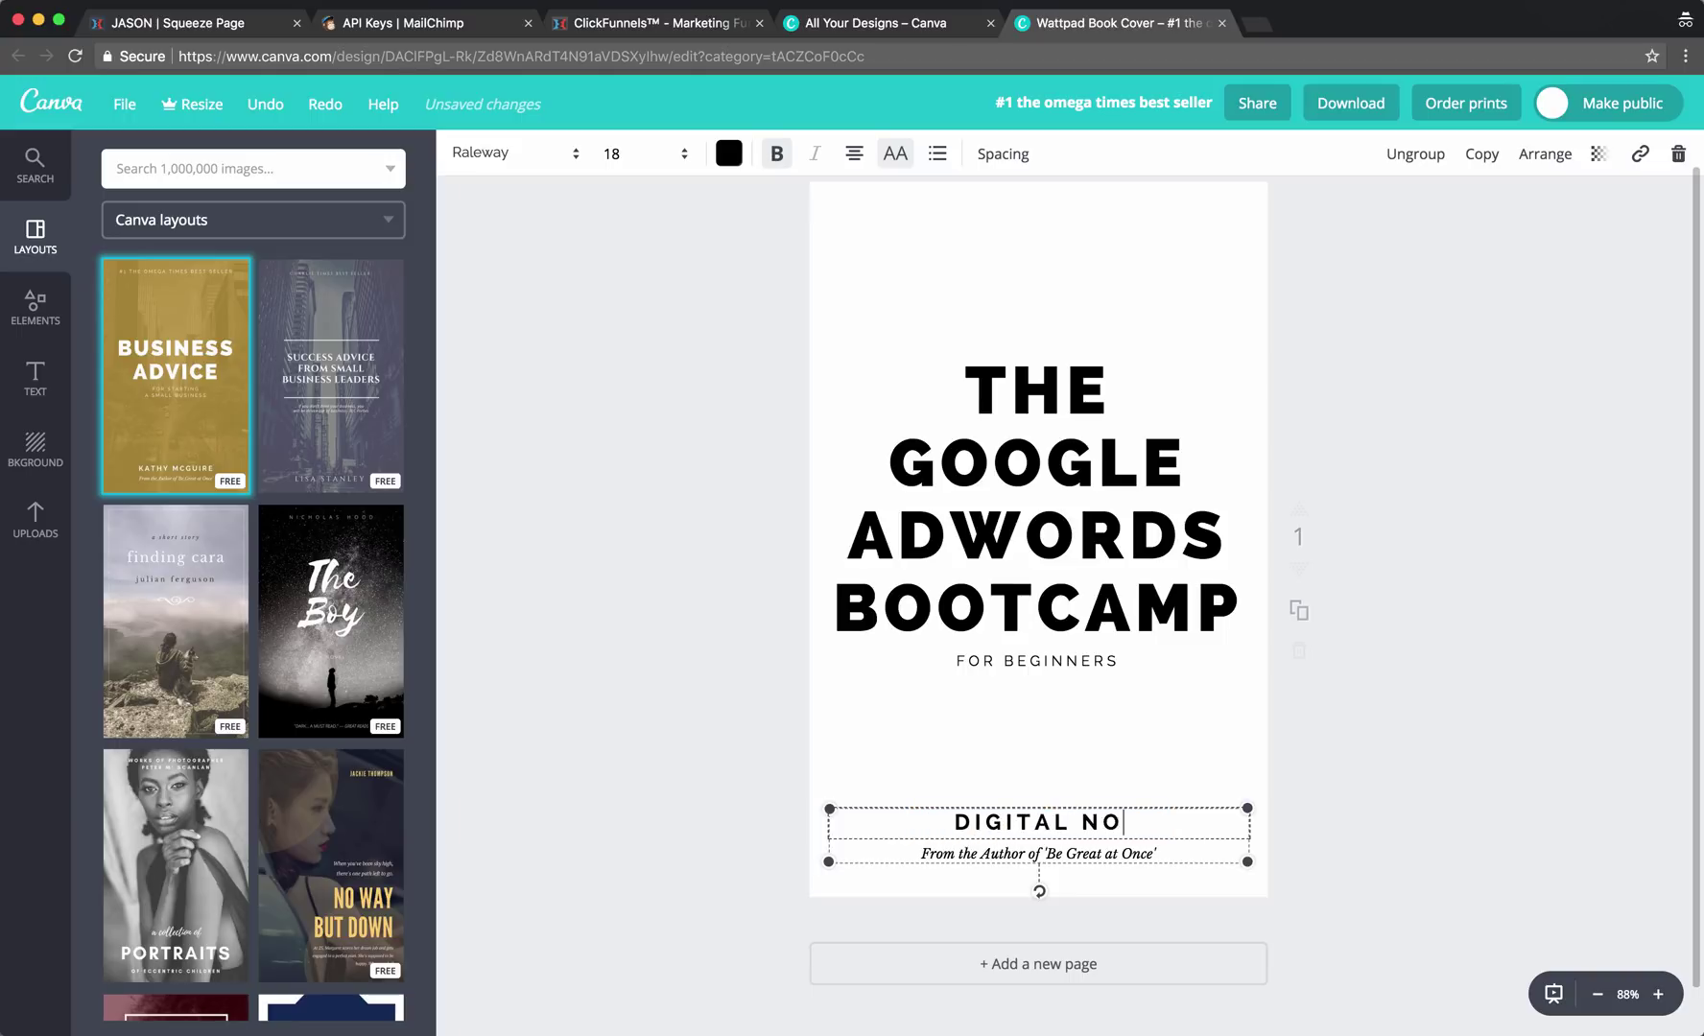
text(MAD ROCKSTAR)
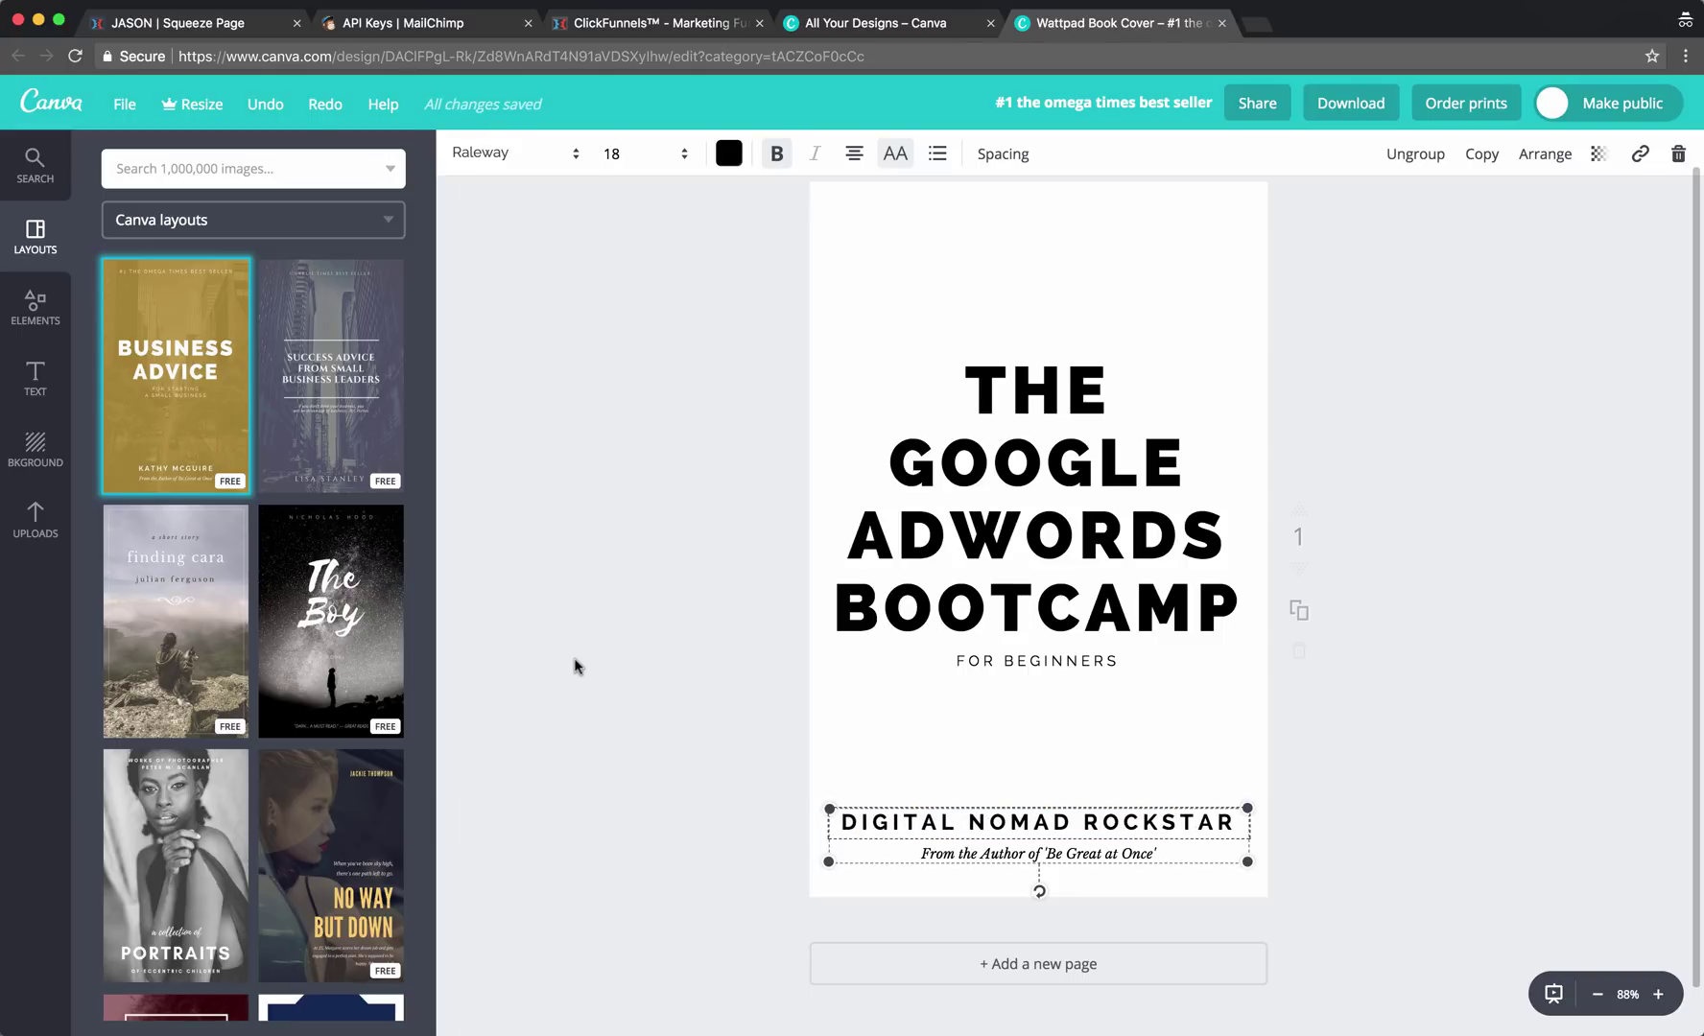
click(577, 666)
Step: Edit the From the Author website line at the bottom of the cover
click(1123, 859)
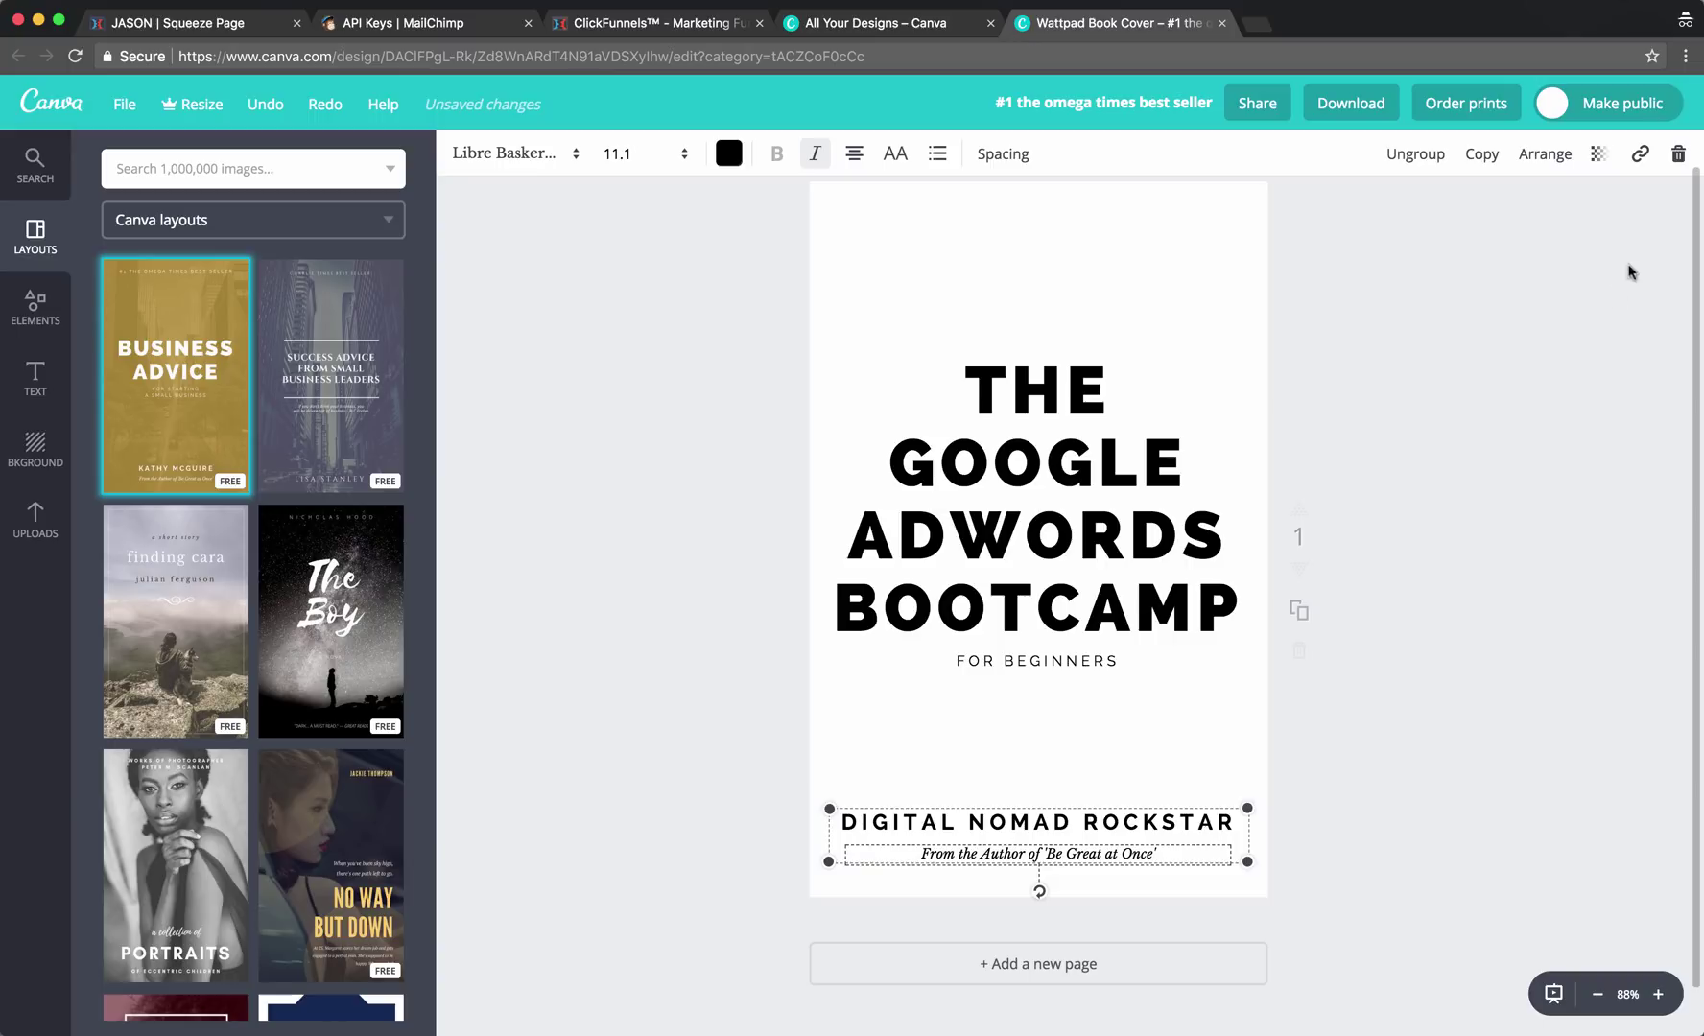
triple_click(1121, 858)
text(w)
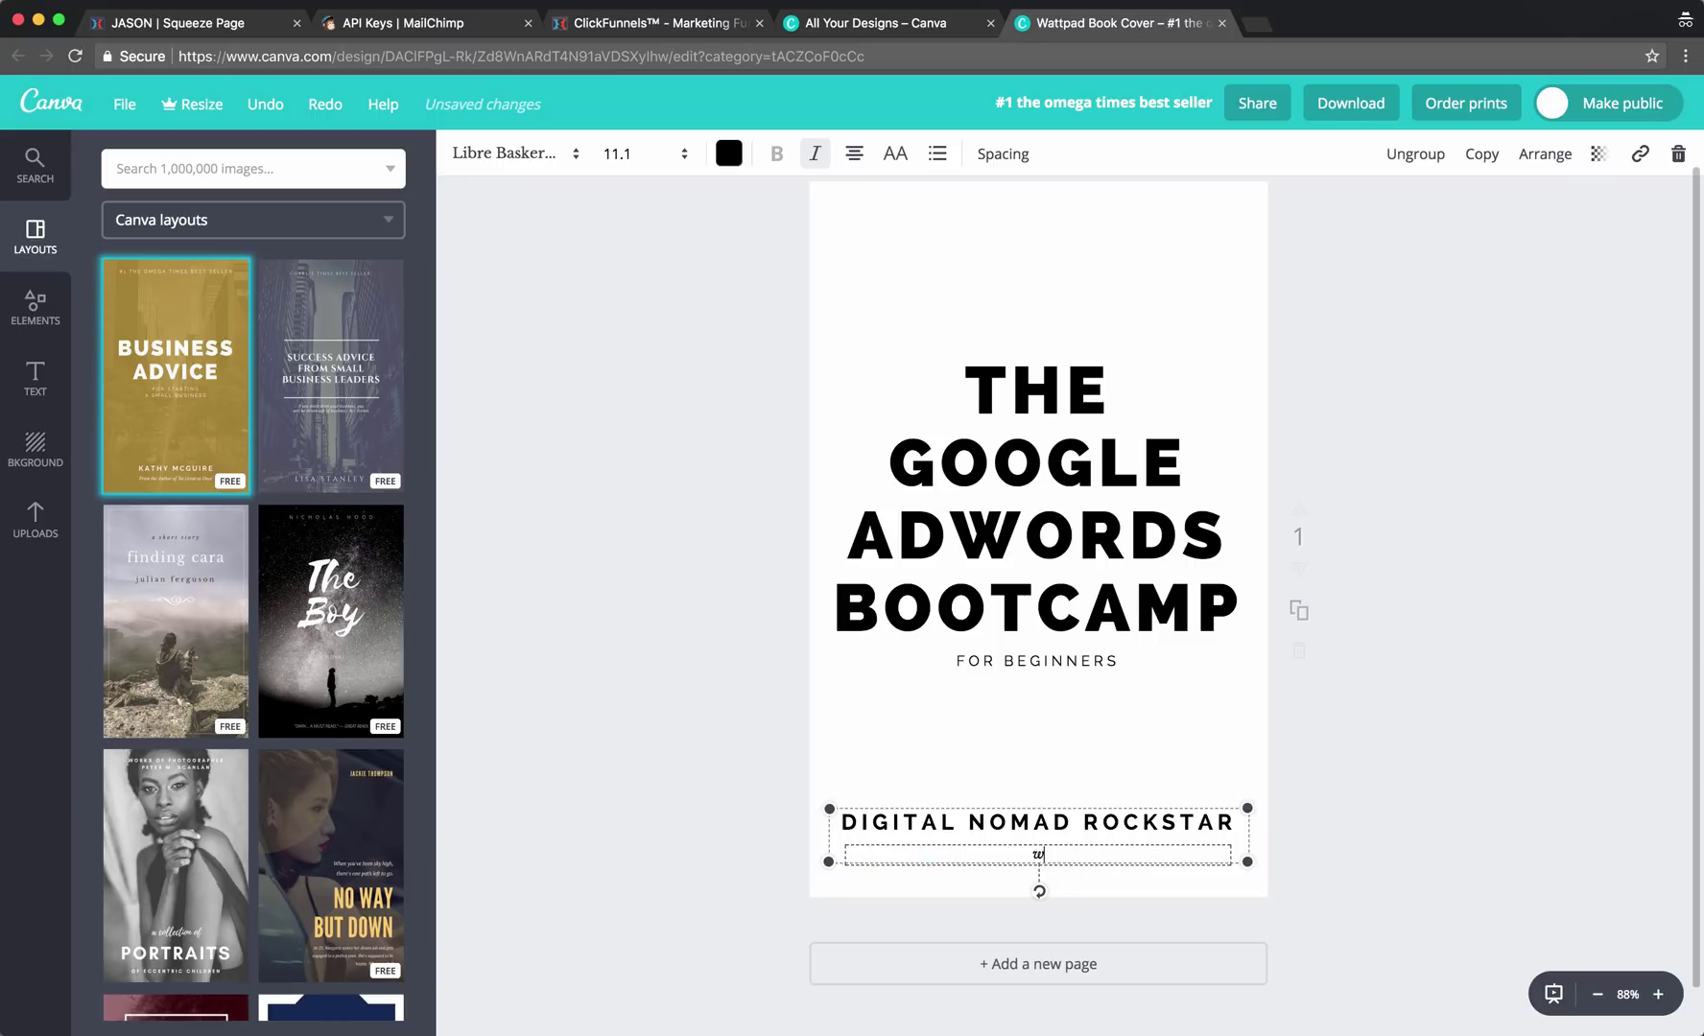
text(.digitalnomadrockstar.)
text(com)
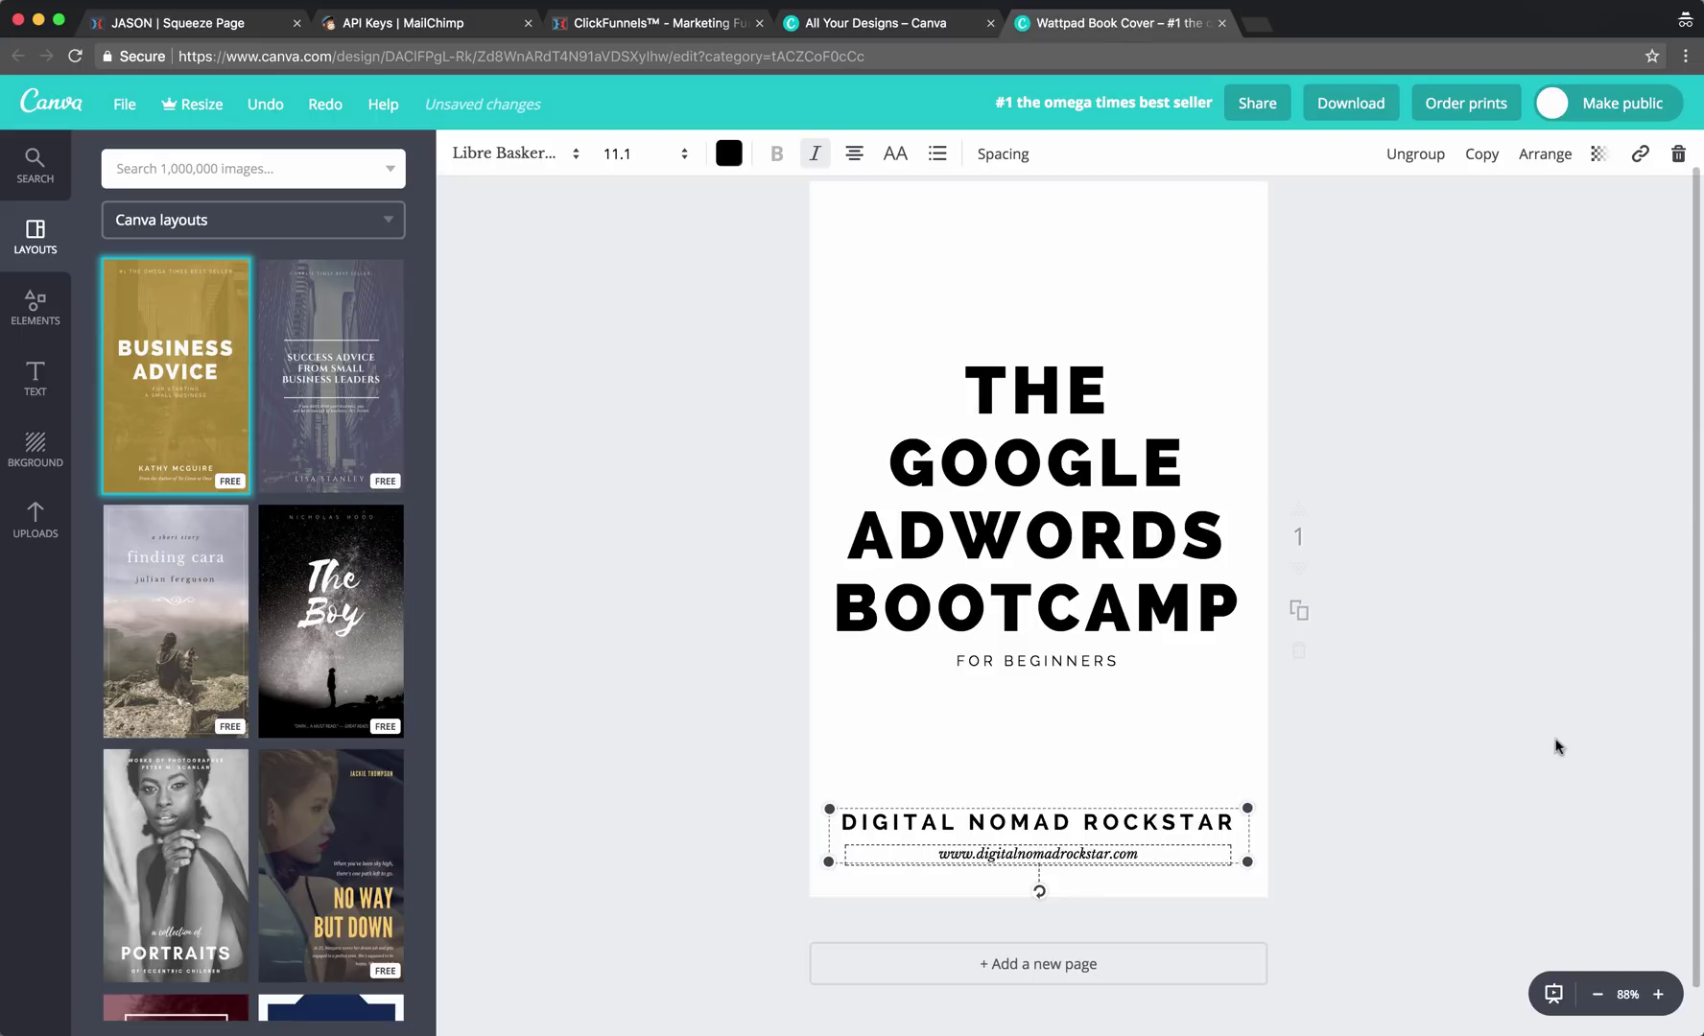
click(952, 876)
click(1083, 855)
click(1251, 786)
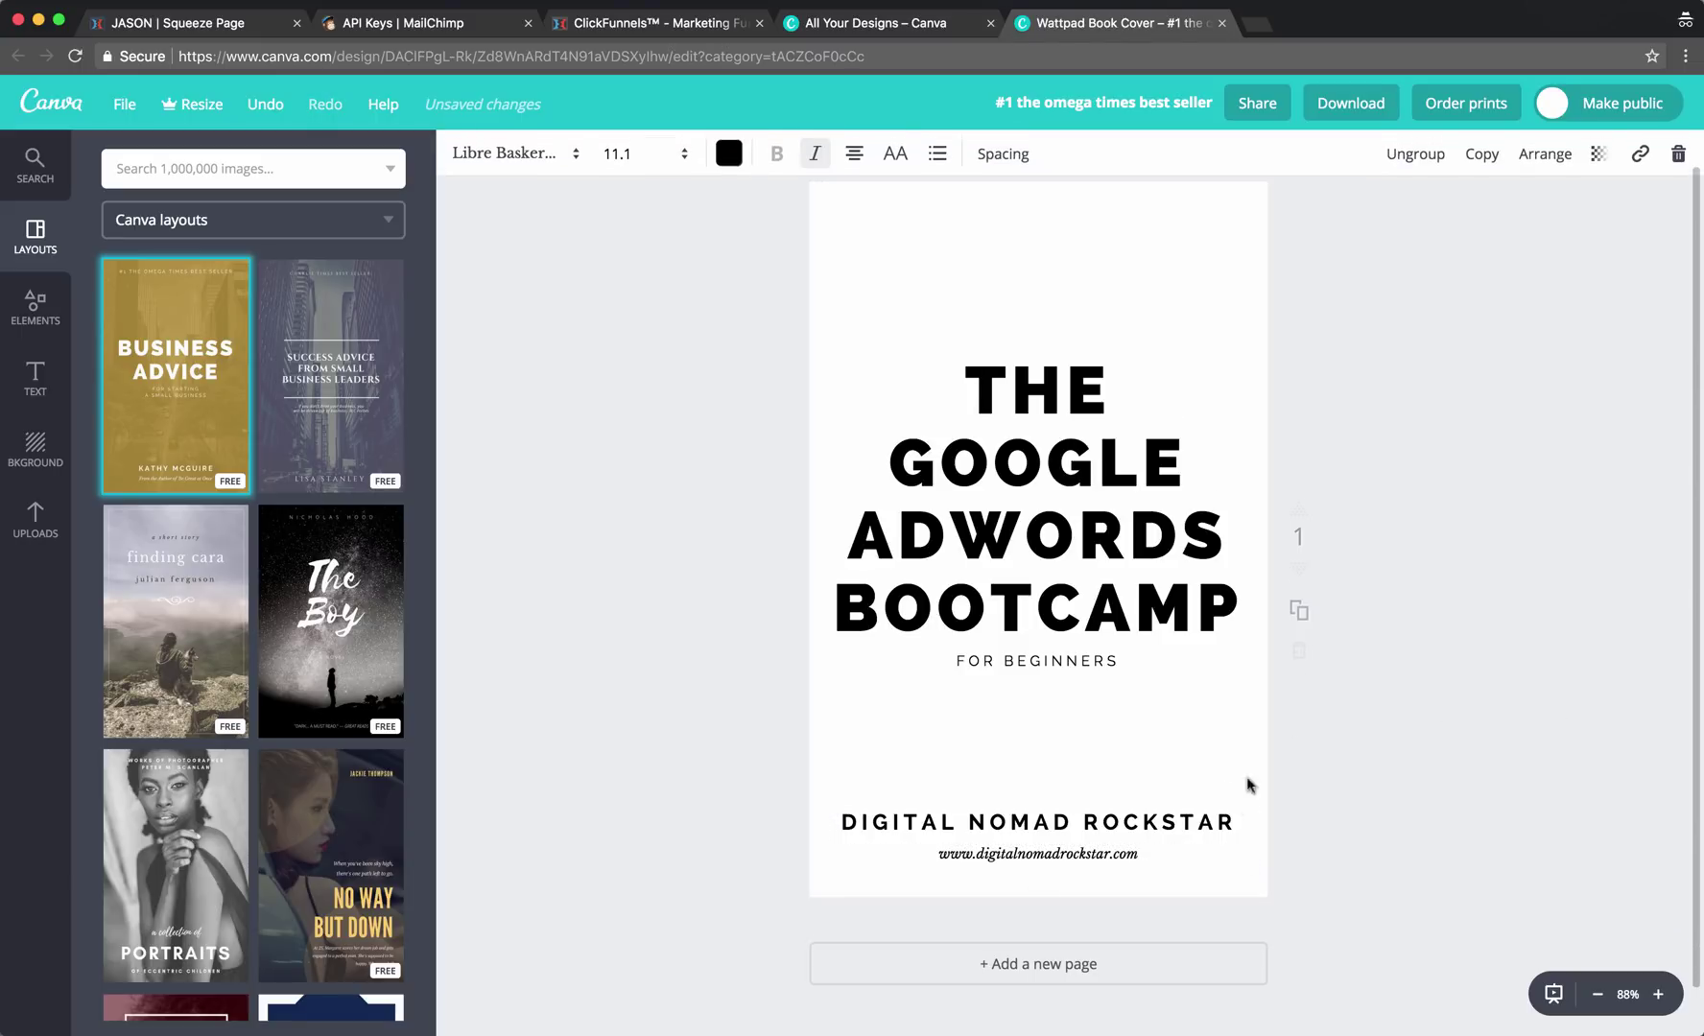
Step: Delete the whole bottom author and website text group
click(1158, 822)
click(1679, 154)
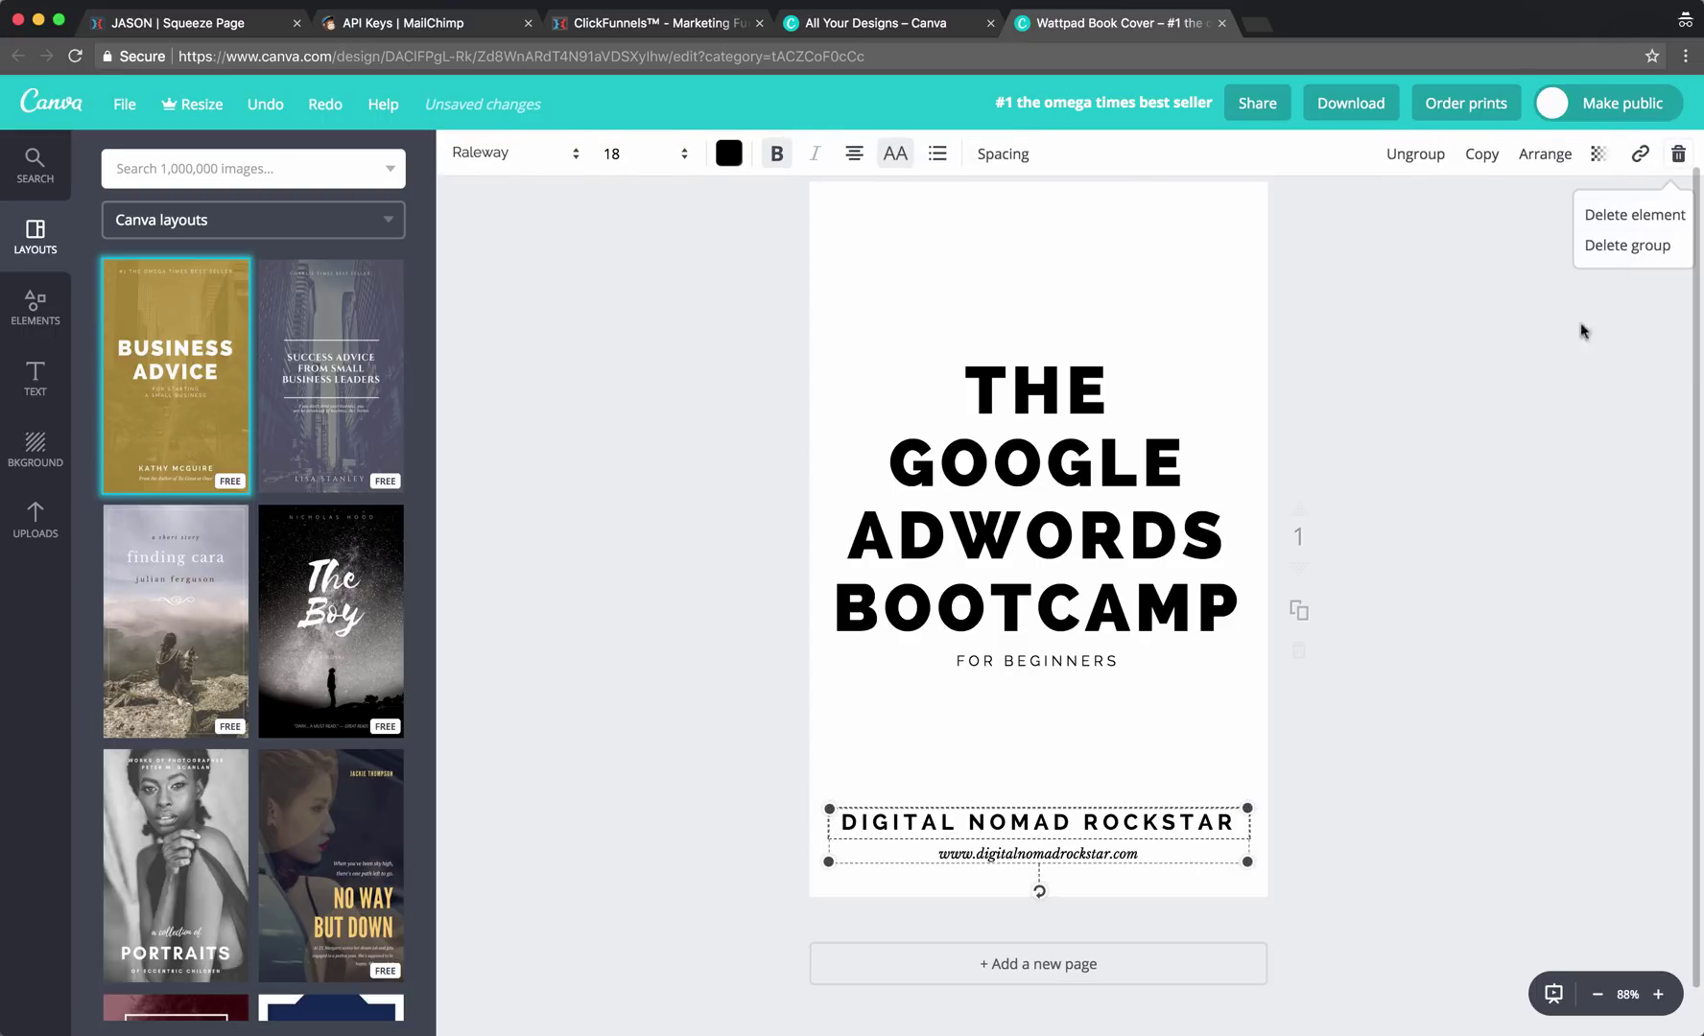
click(1627, 245)
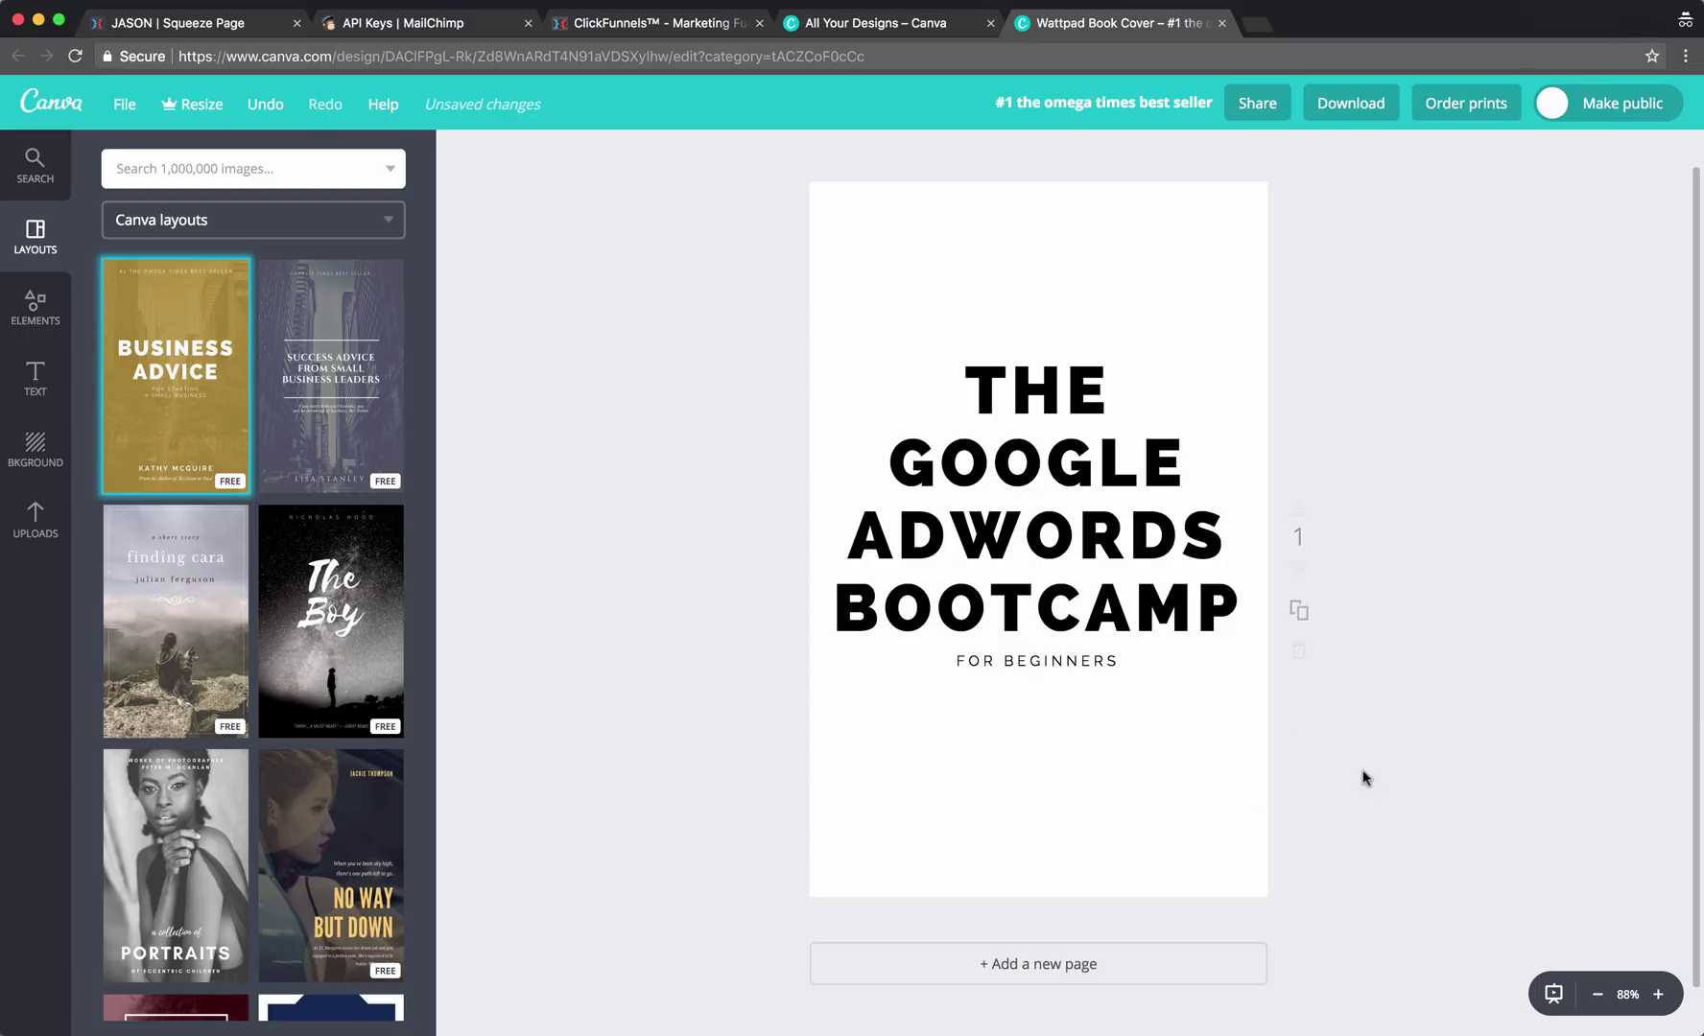
Step: Add a square outline frame from Elements > Shapes to the cover
click(1058, 507)
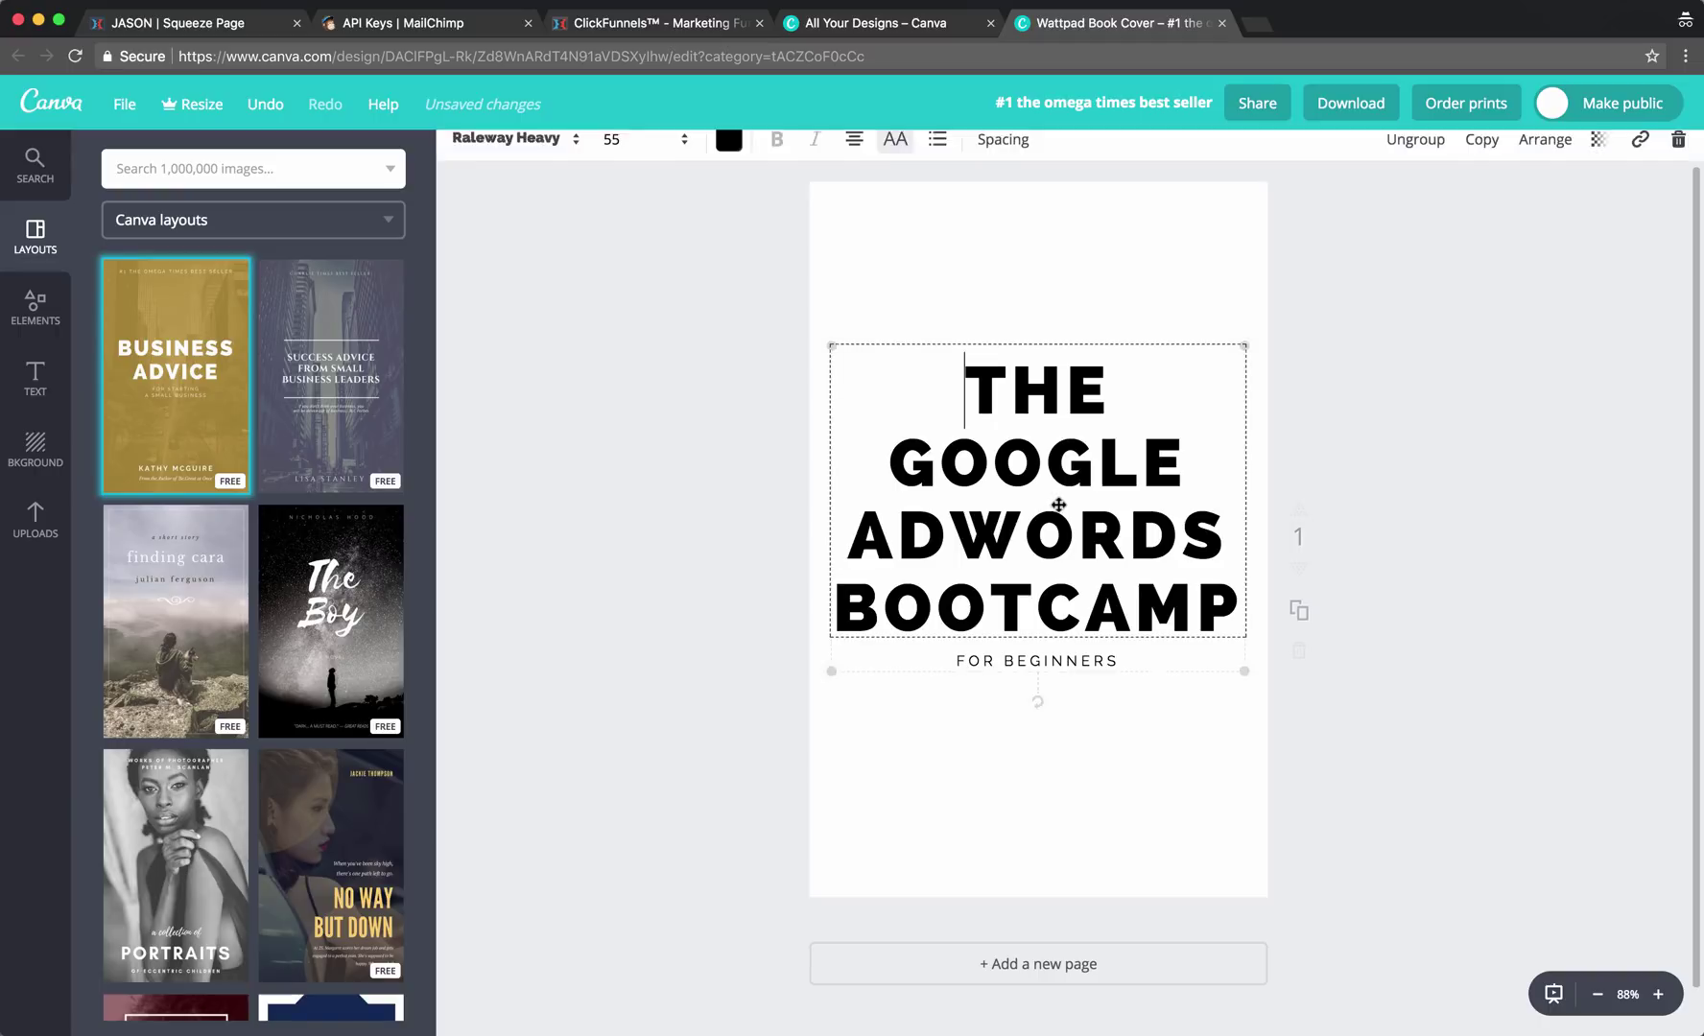
click(799, 386)
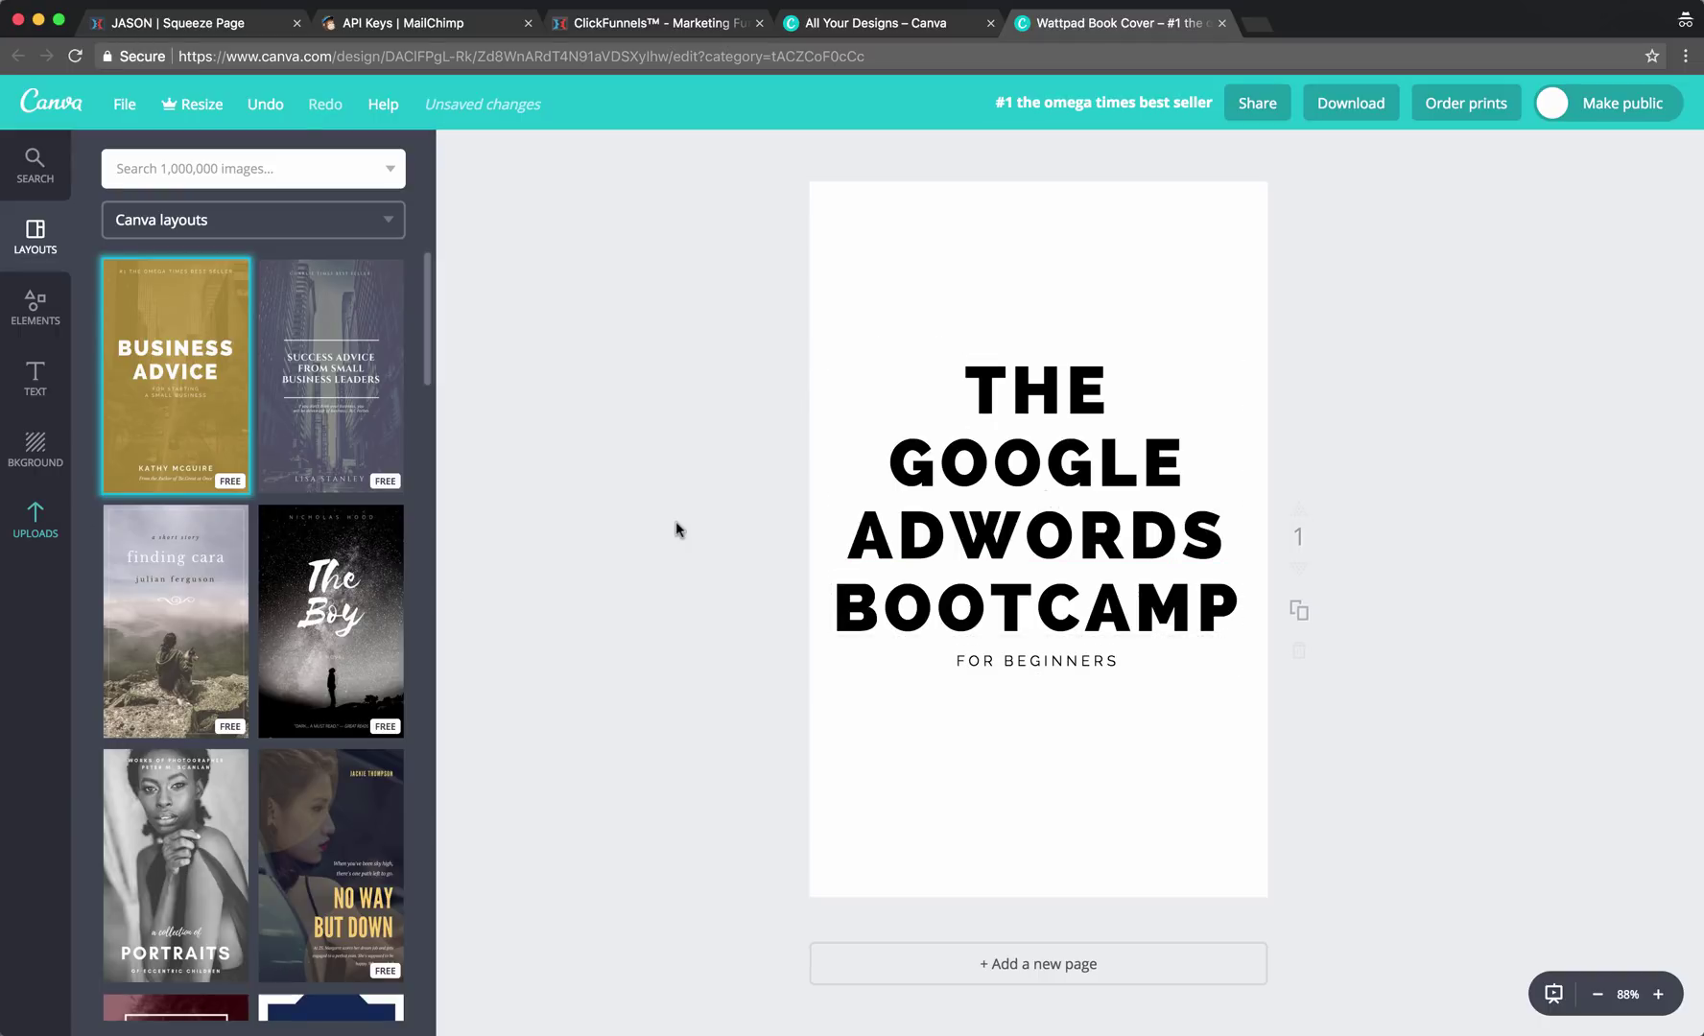
scroll(935, 548, up, 1)
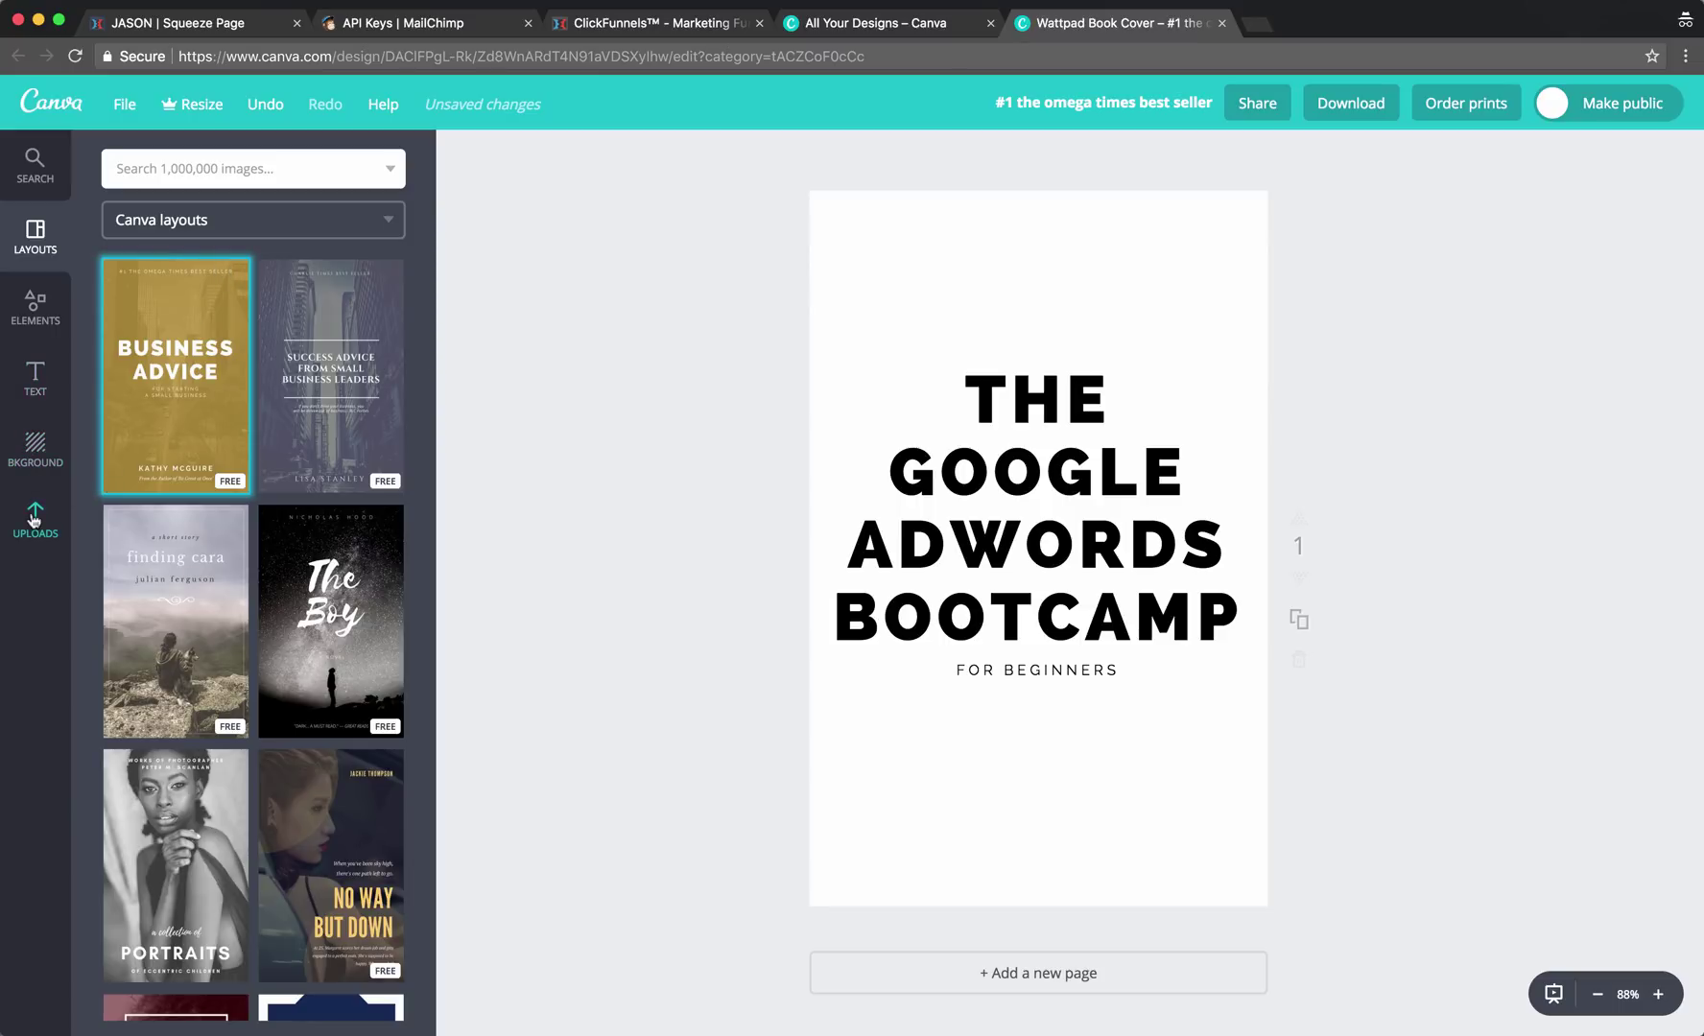
click(34, 380)
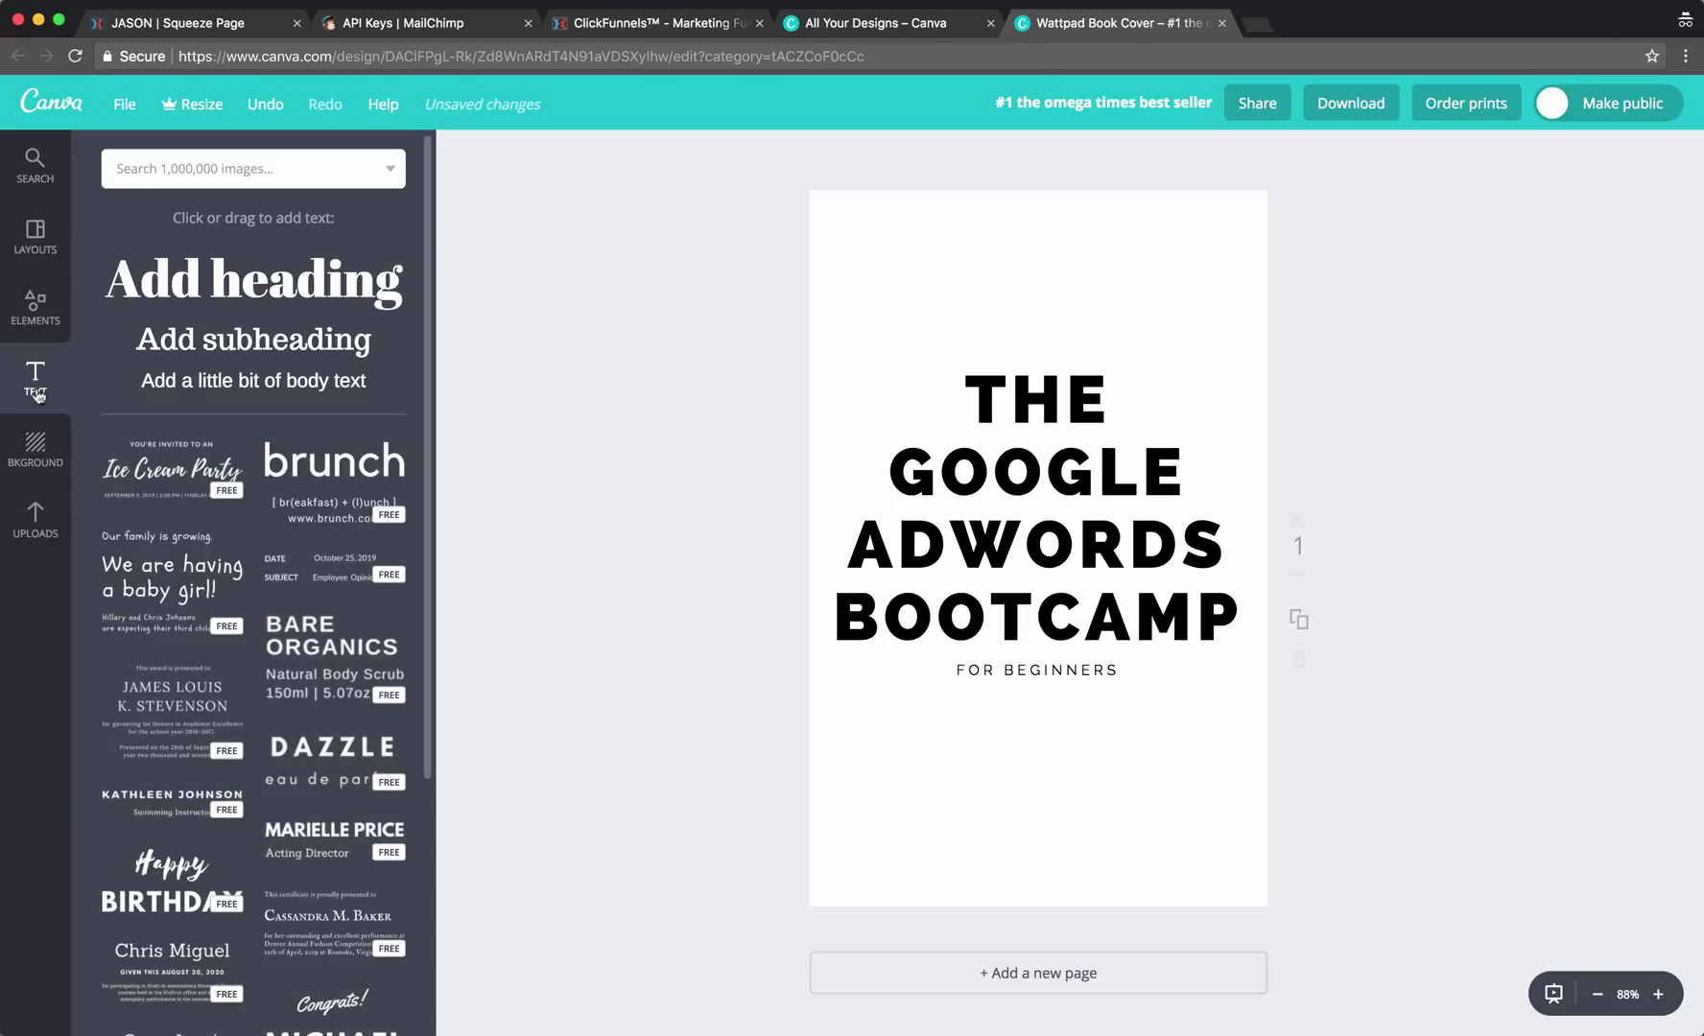
click(35, 320)
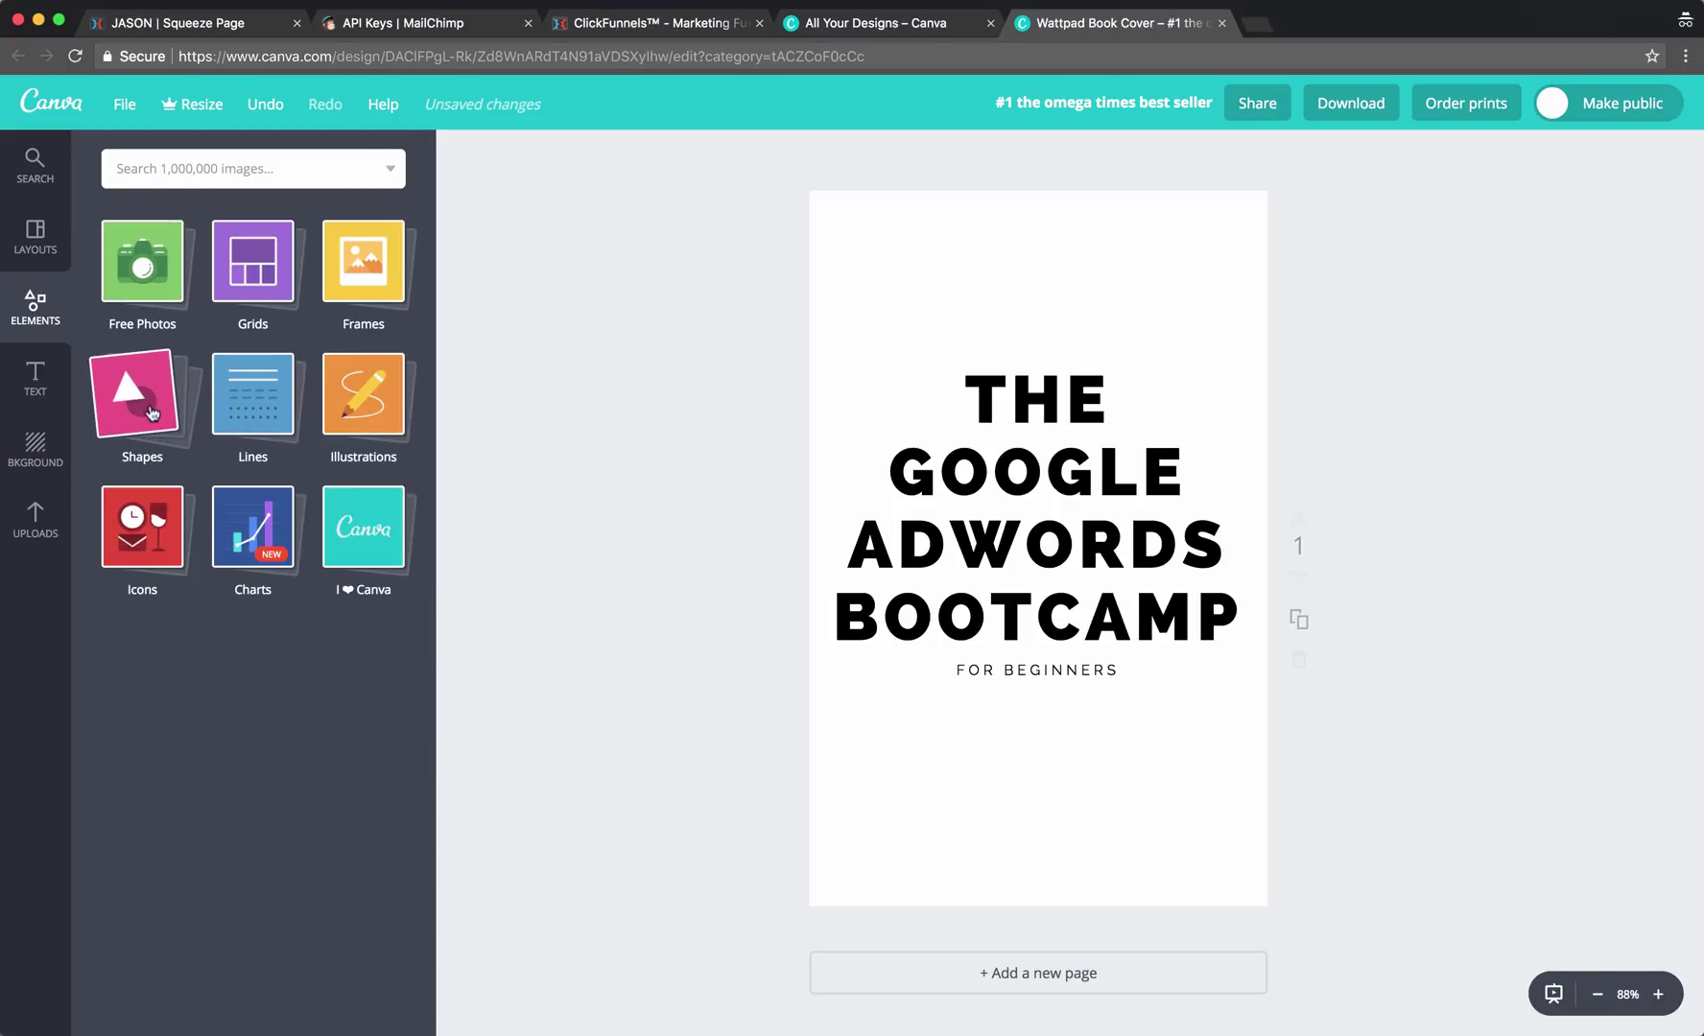
click(147, 399)
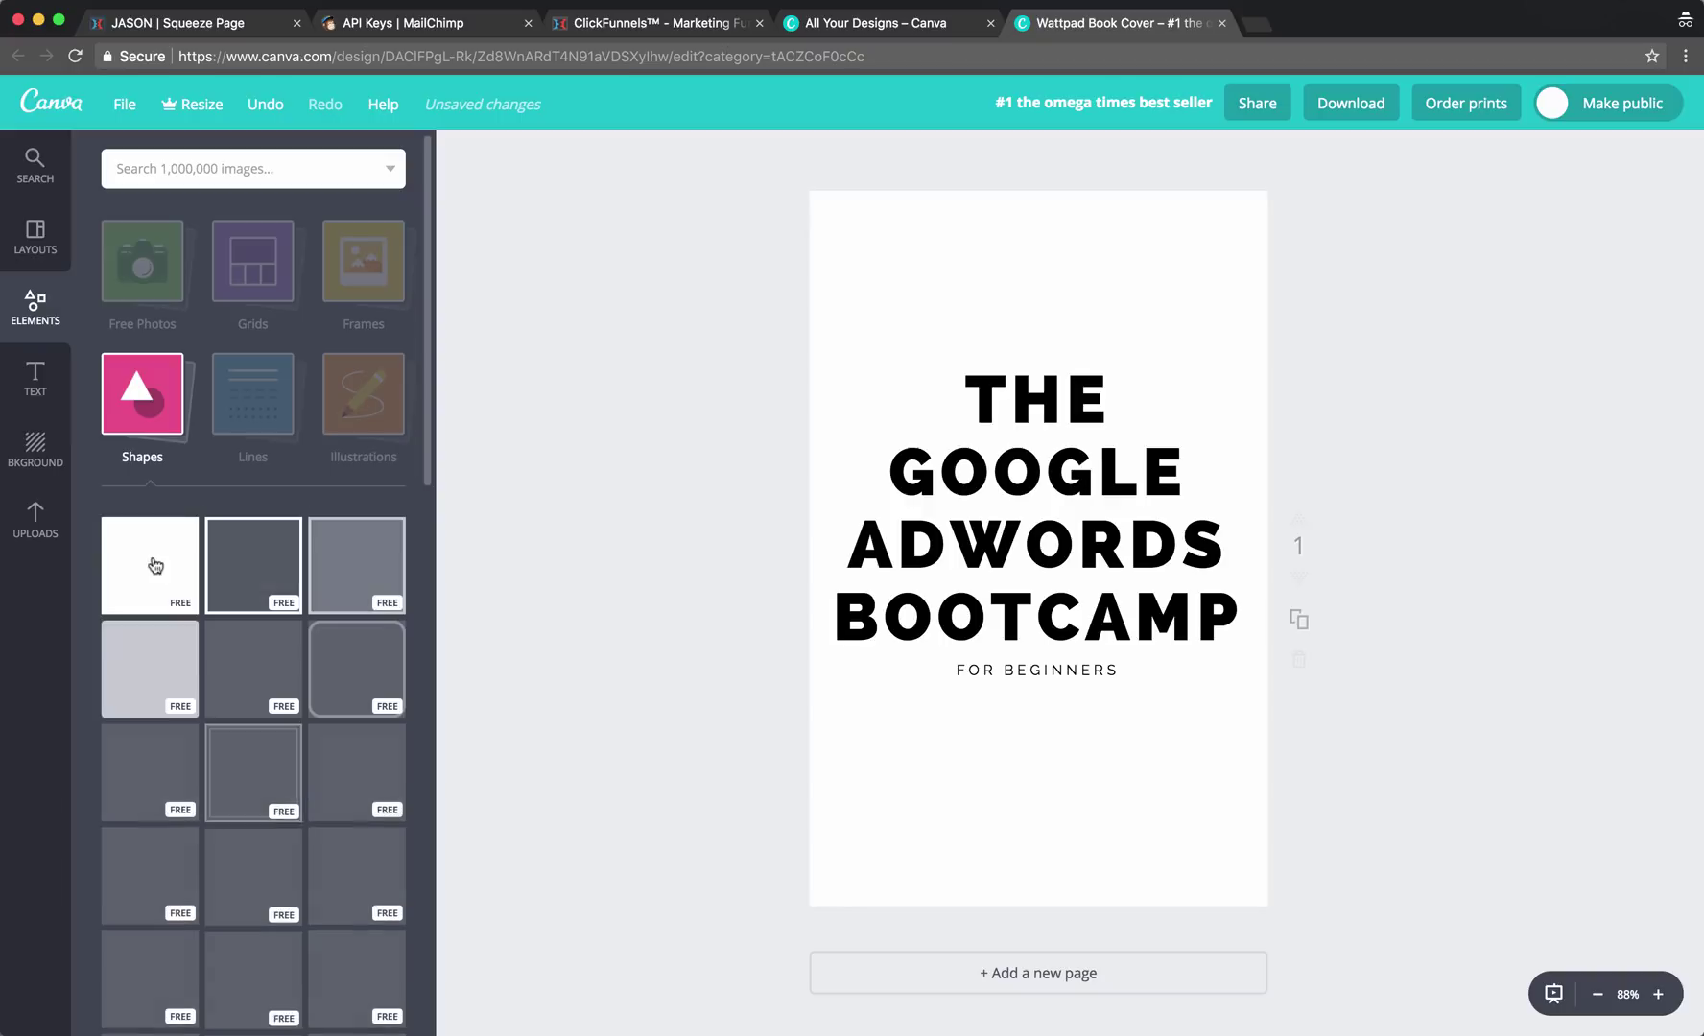
click(250, 583)
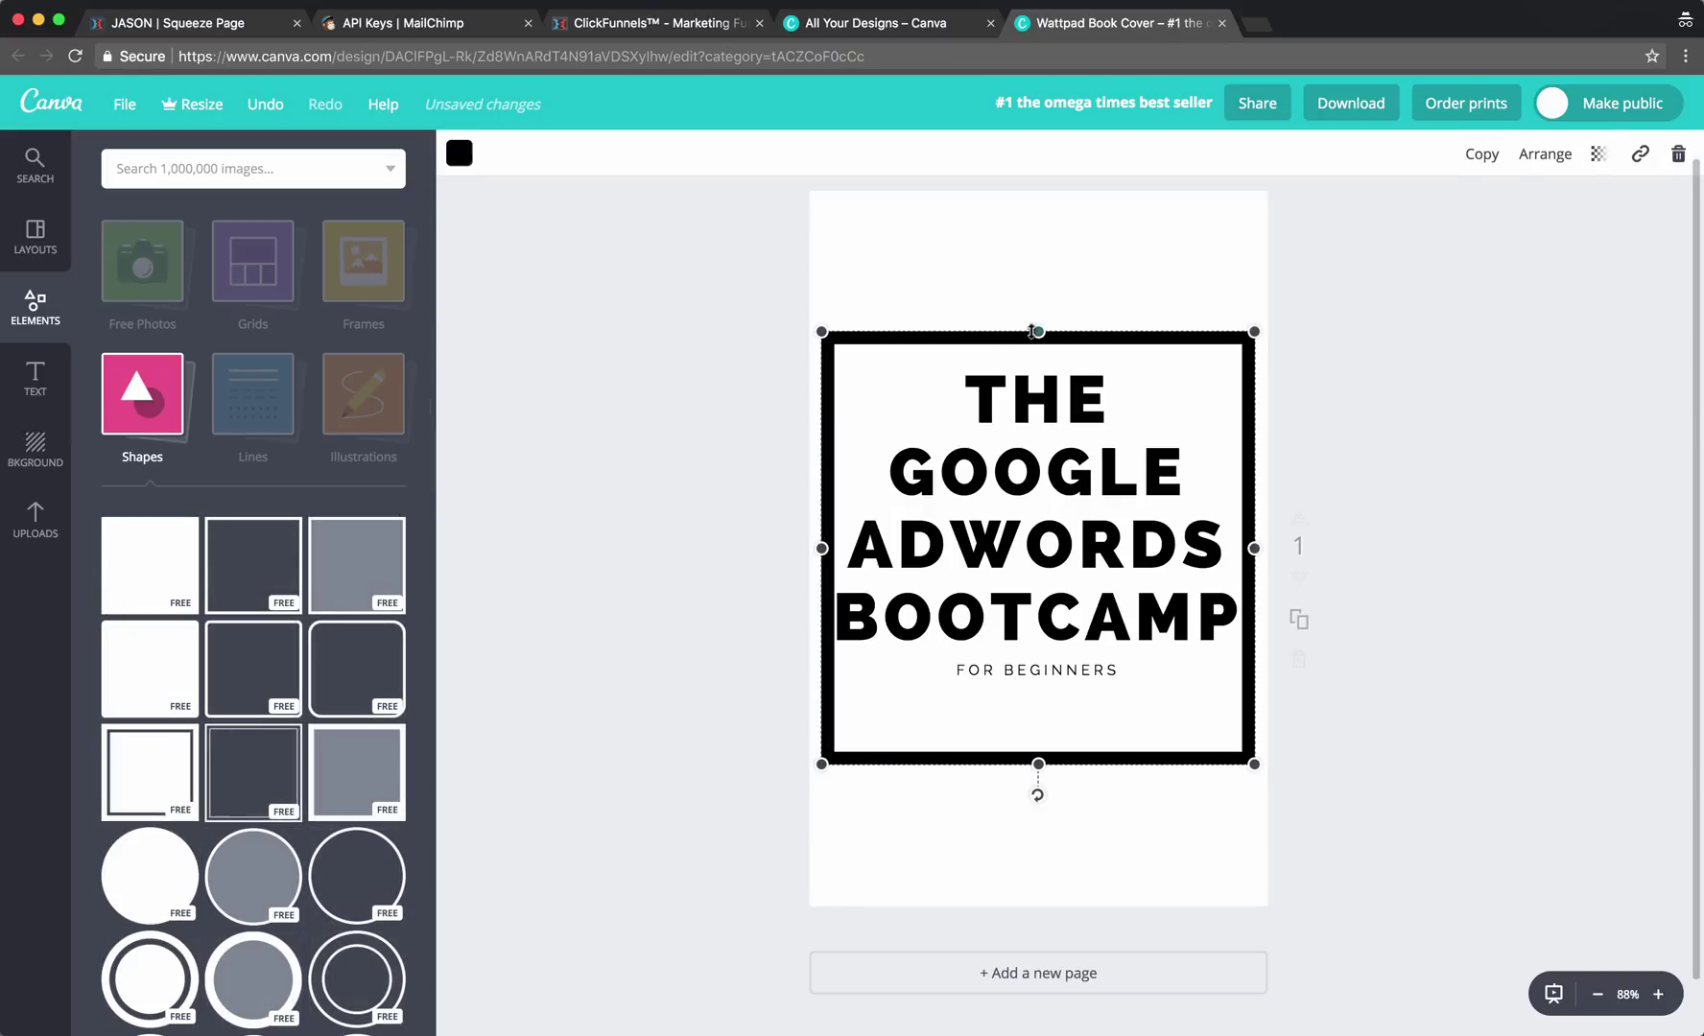
Step: Stretch the frame to the top, left, right and bottom page edges
drag(1037, 332, 1038, 190)
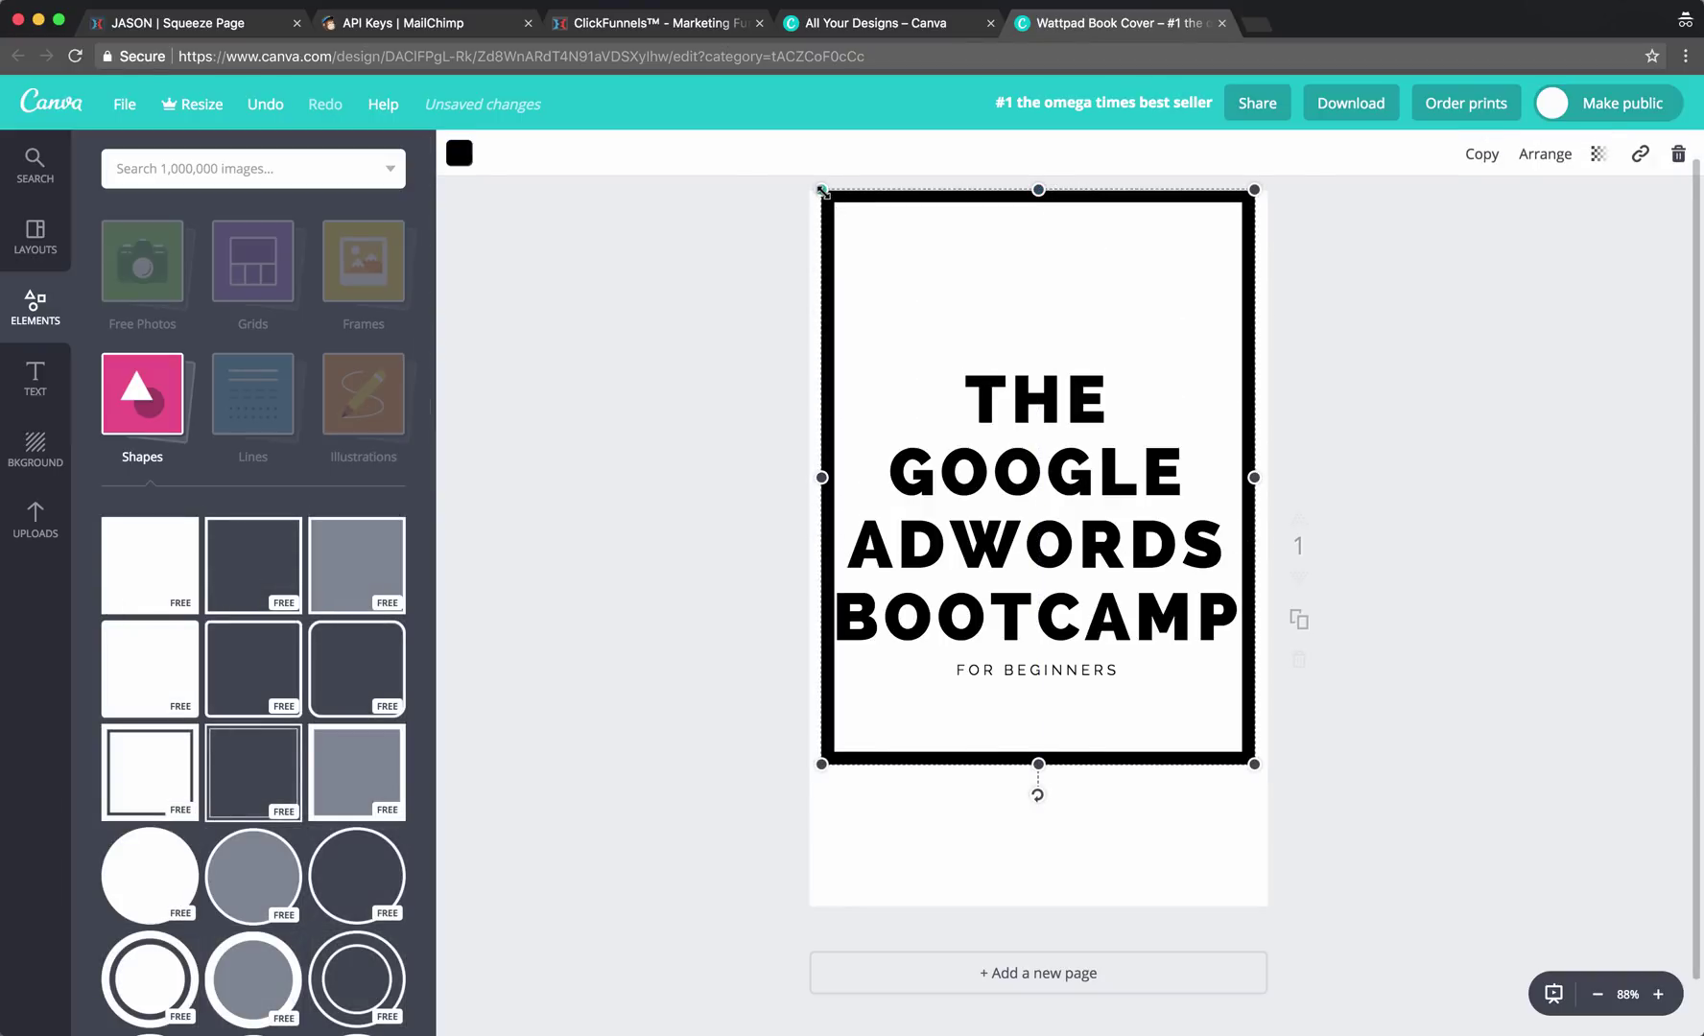
drag(823, 477, 799, 477)
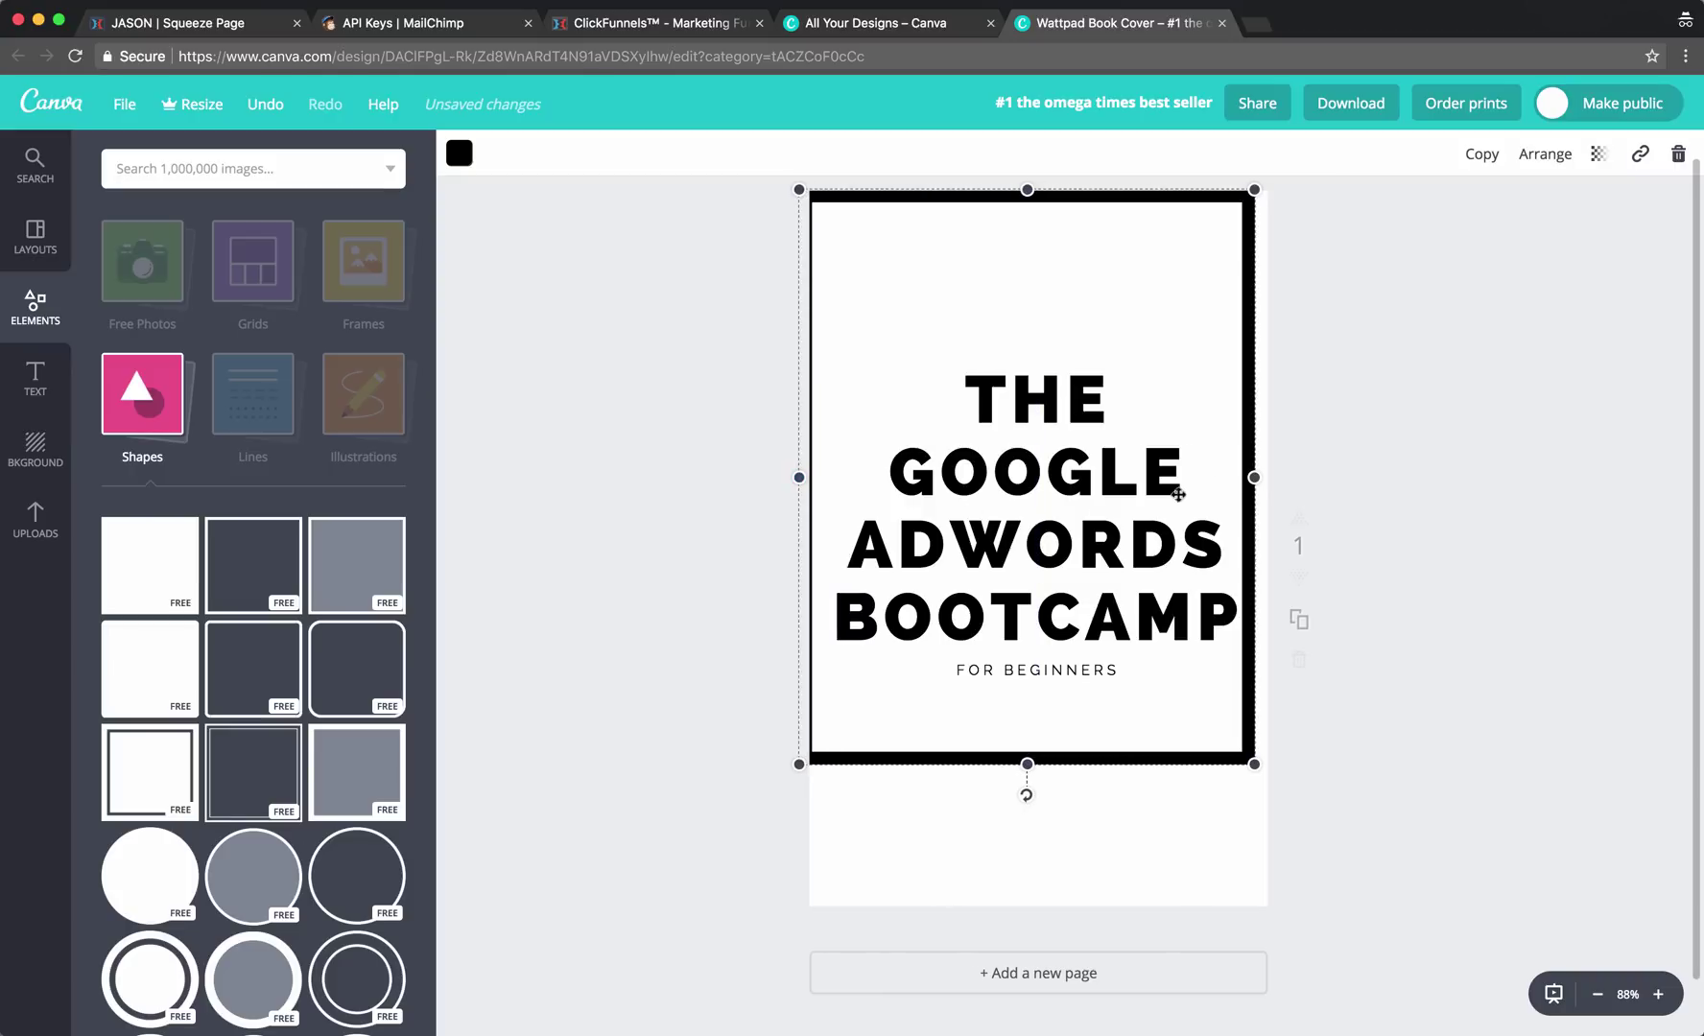
drag(1255, 477, 1272, 477)
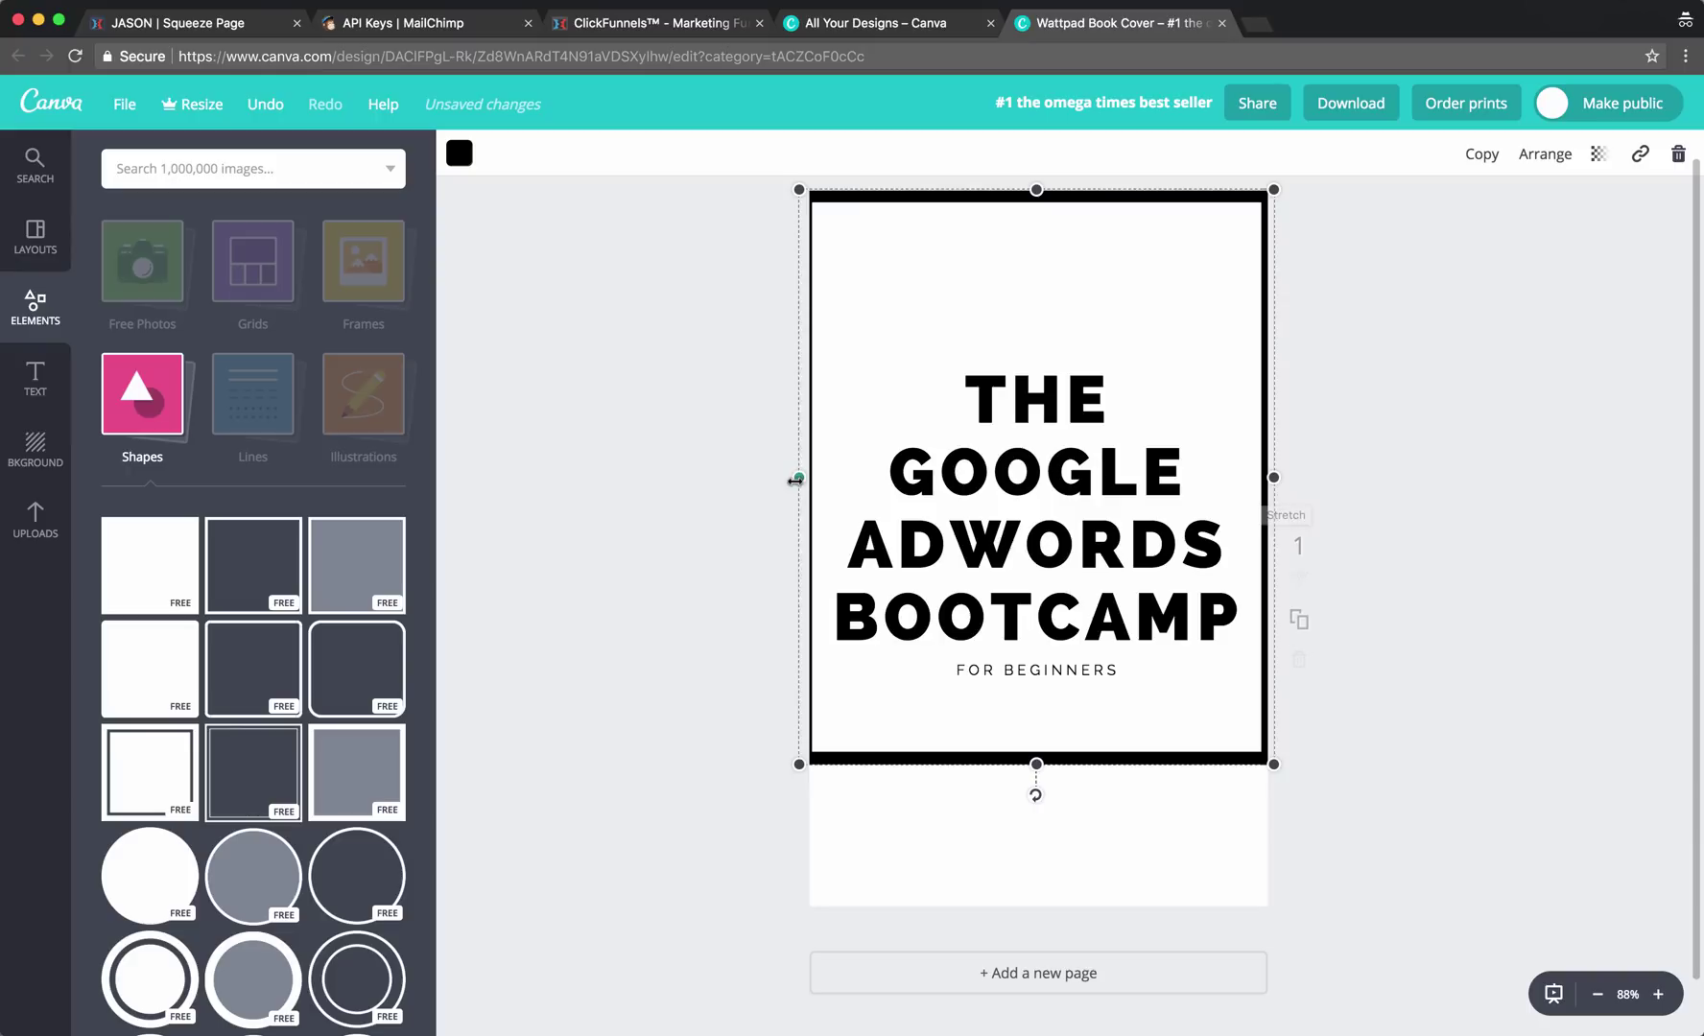
drag(798, 477, 804, 477)
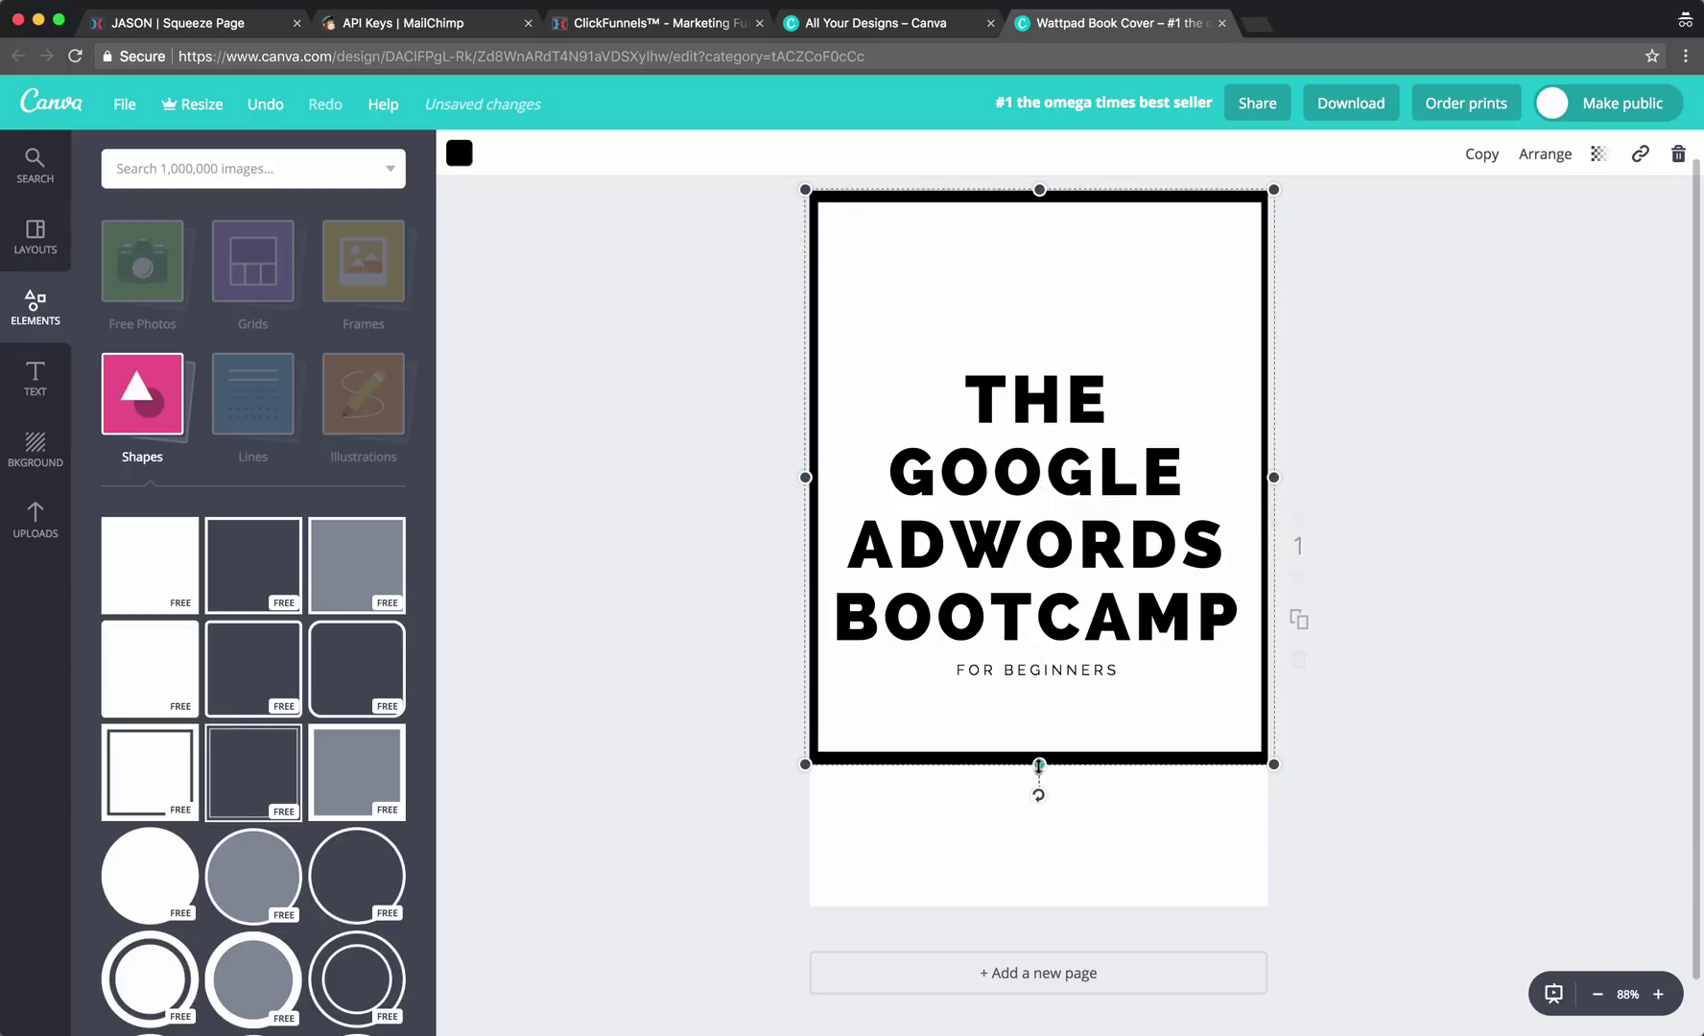
drag(1038, 766, 1042, 913)
drag(1041, 916, 1041, 915)
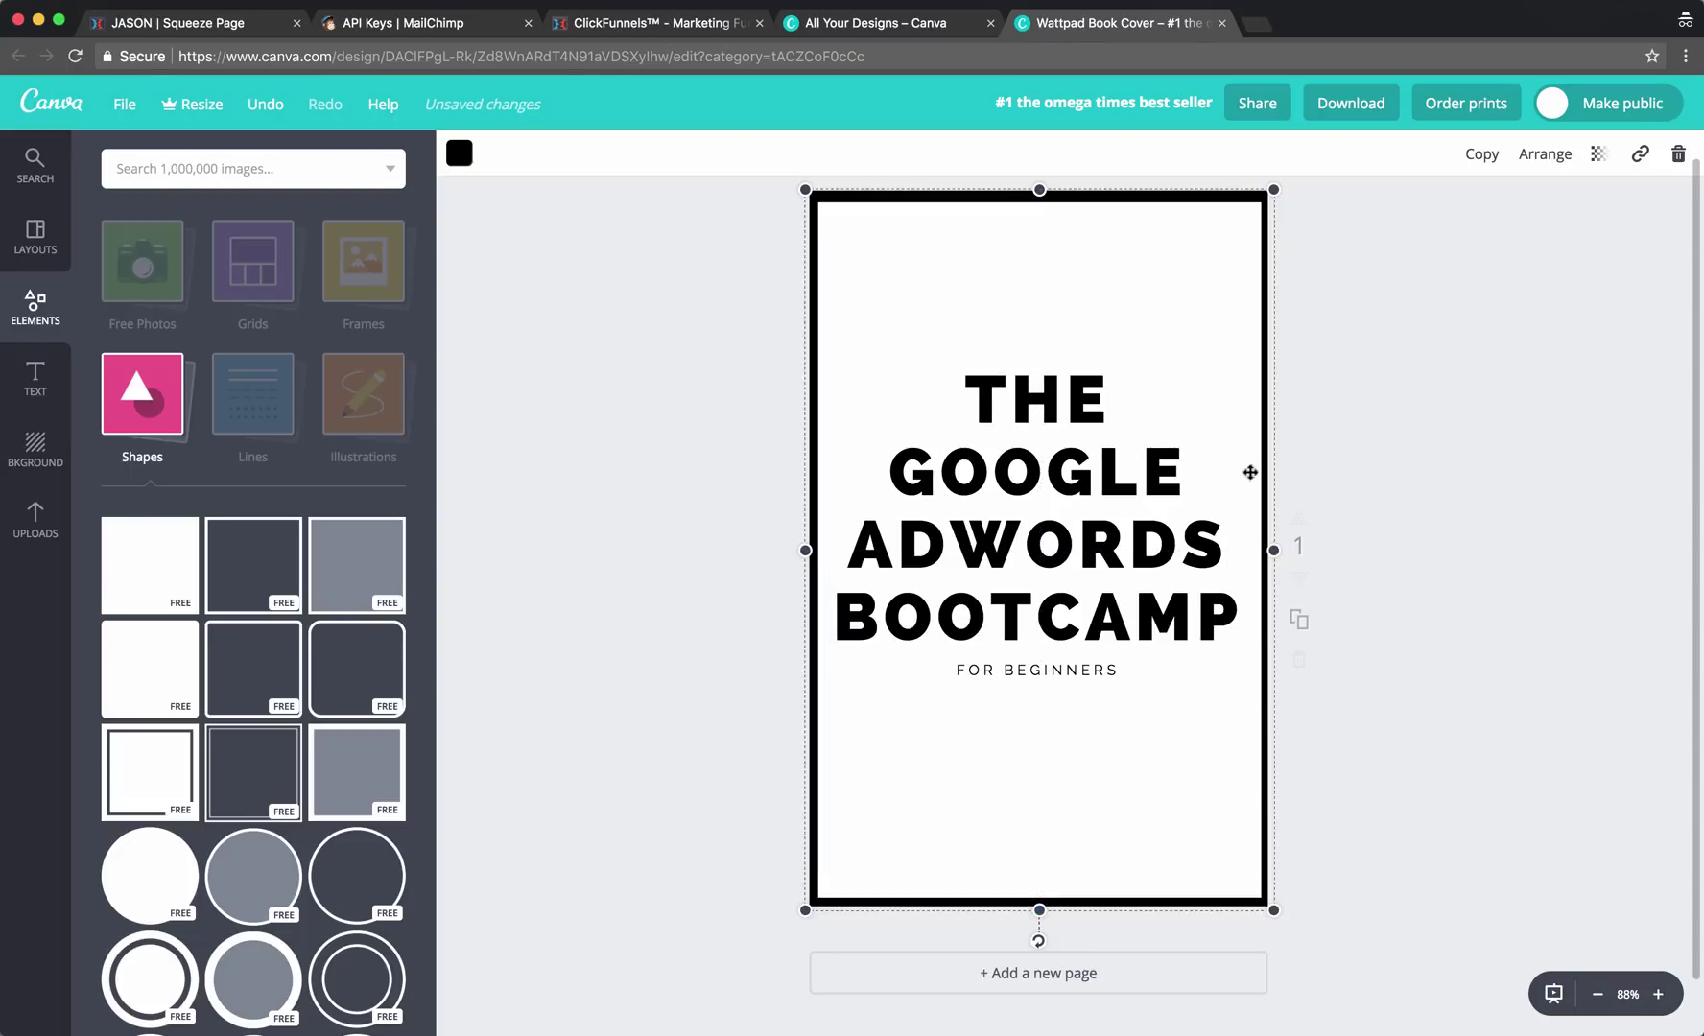
Step: Move the DIGITAL NOMAD ROCKSTAR logo toward the bottom centre of the cover
click(1366, 442)
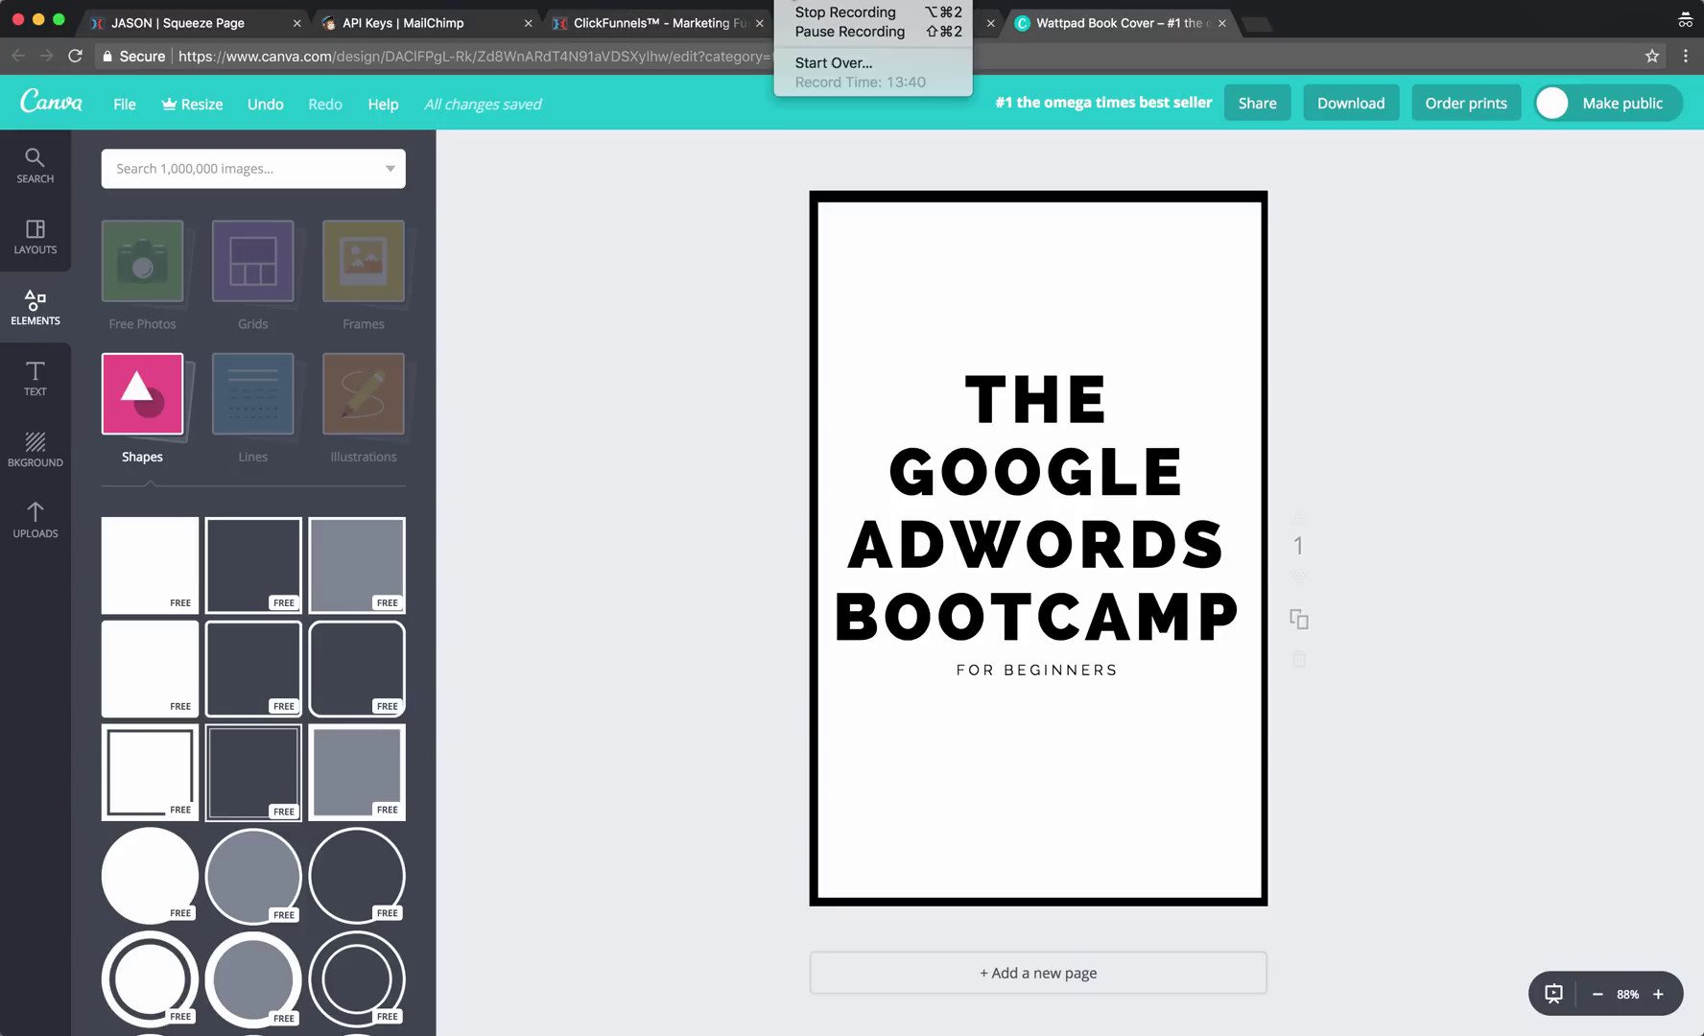
mouse_move(1694, 559)
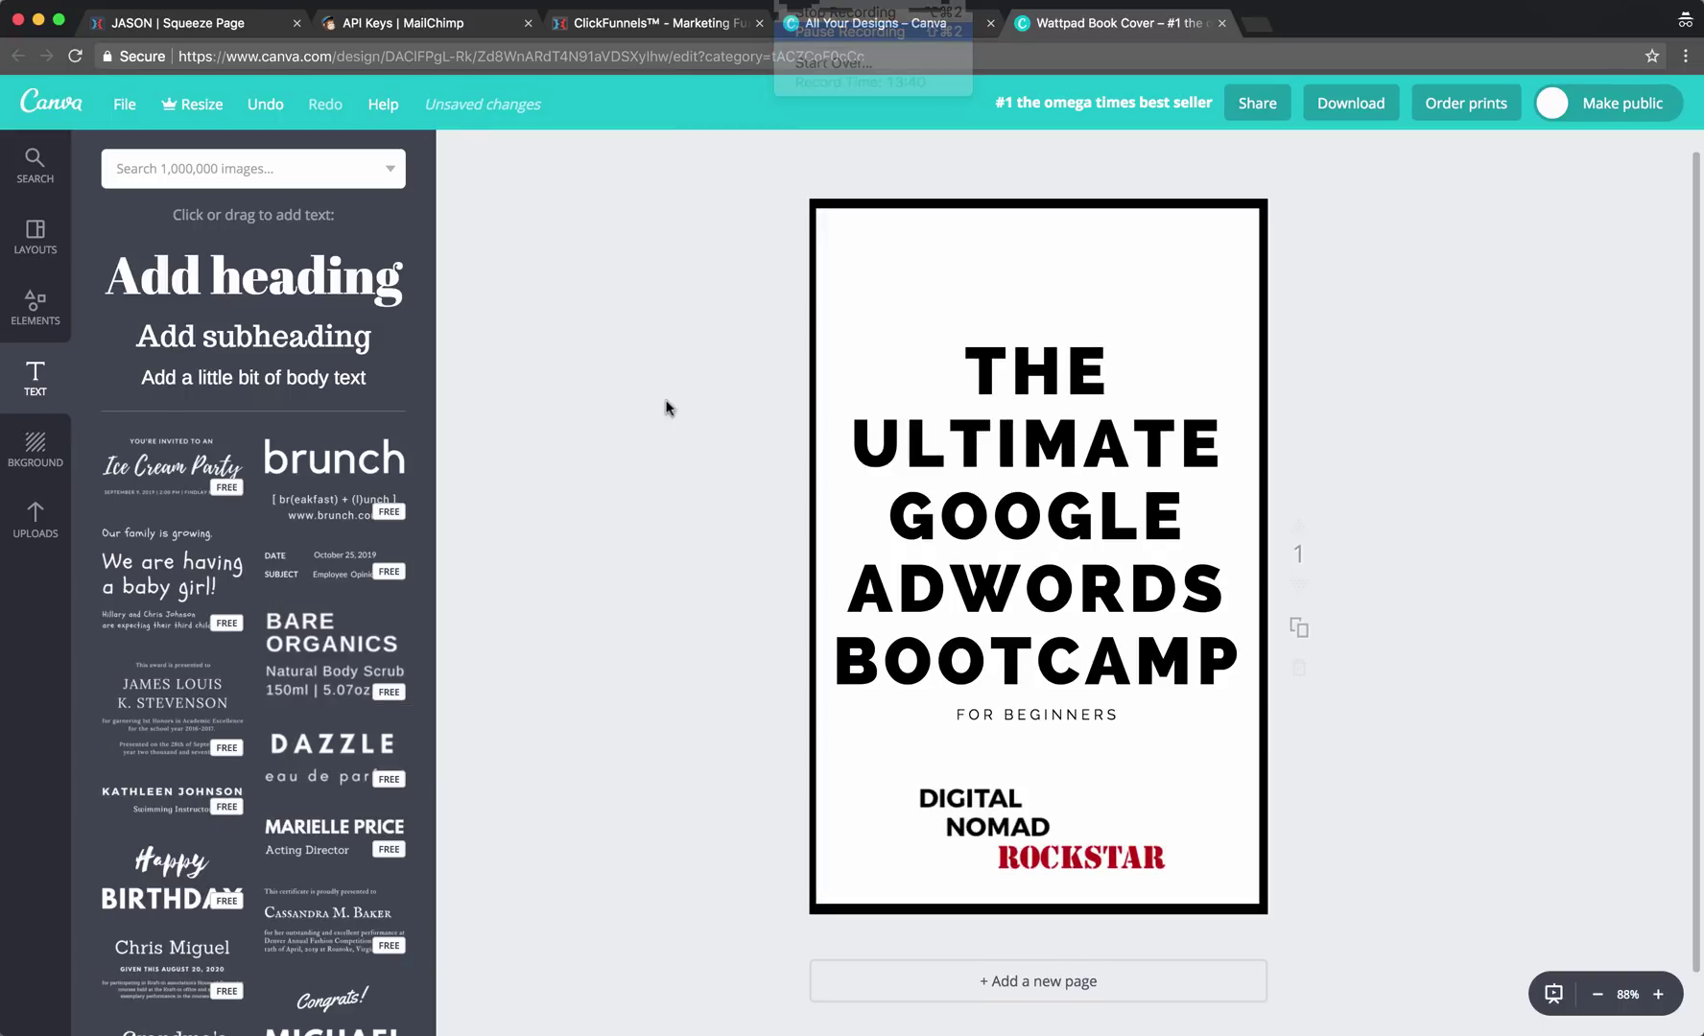
click(948, 804)
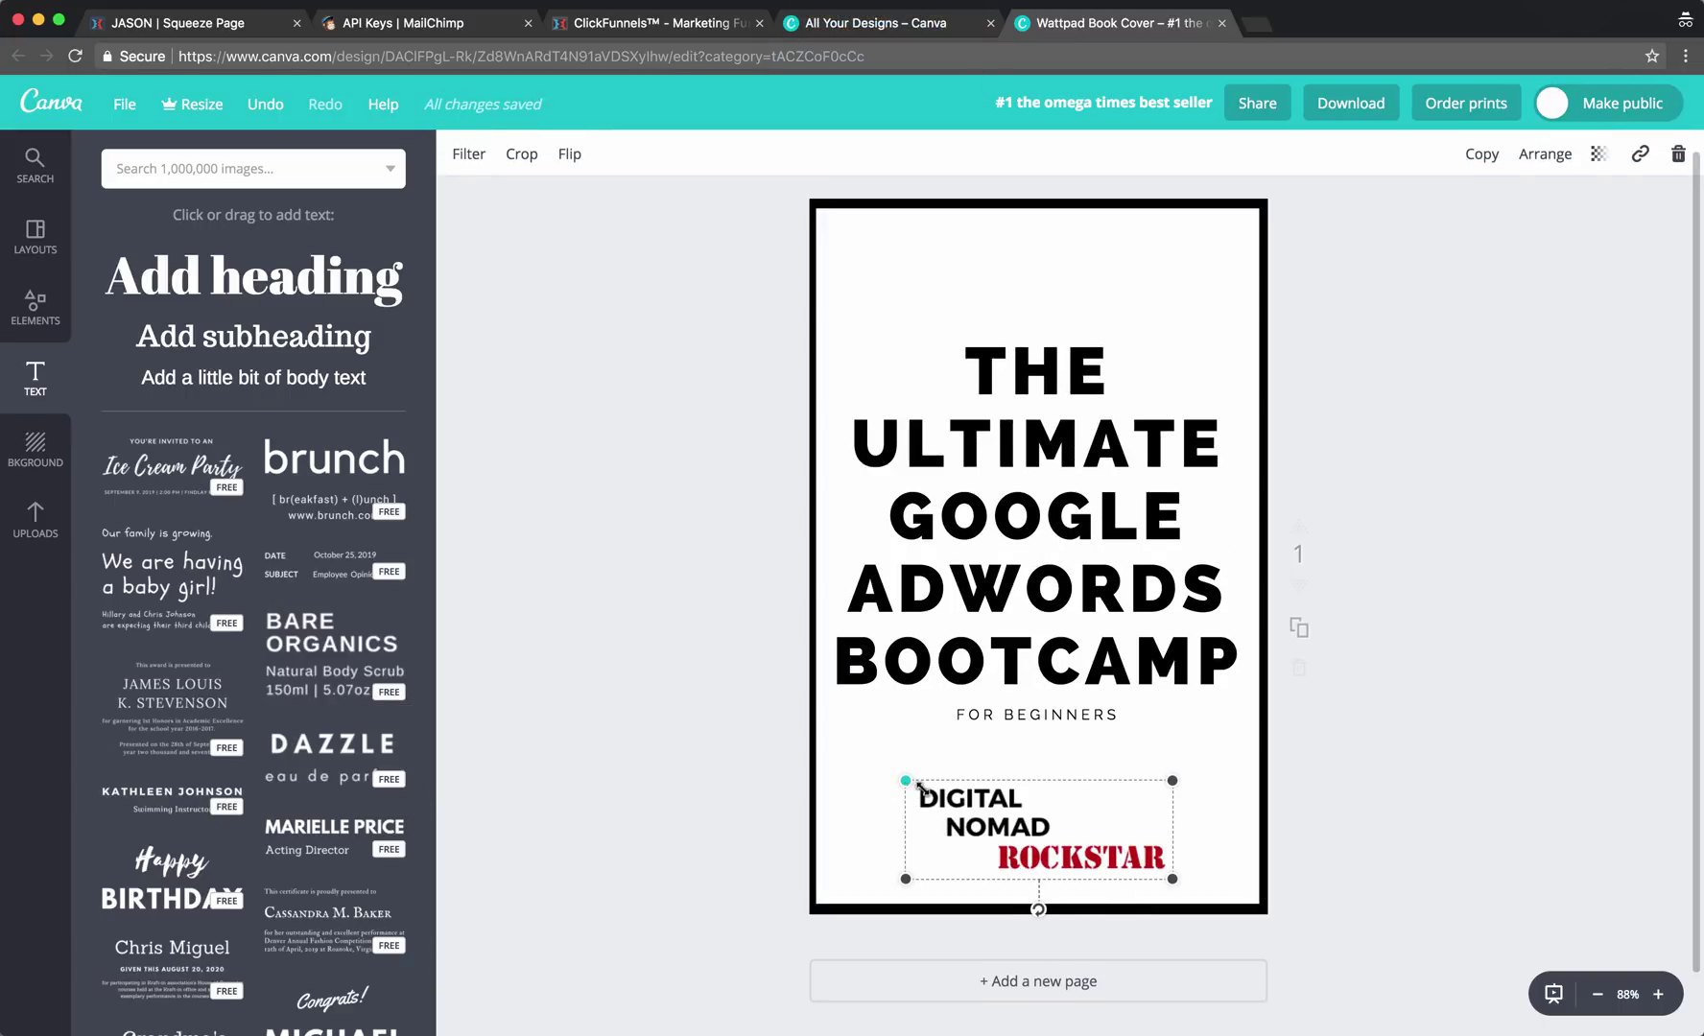
drag(948, 804, 1033, 860)
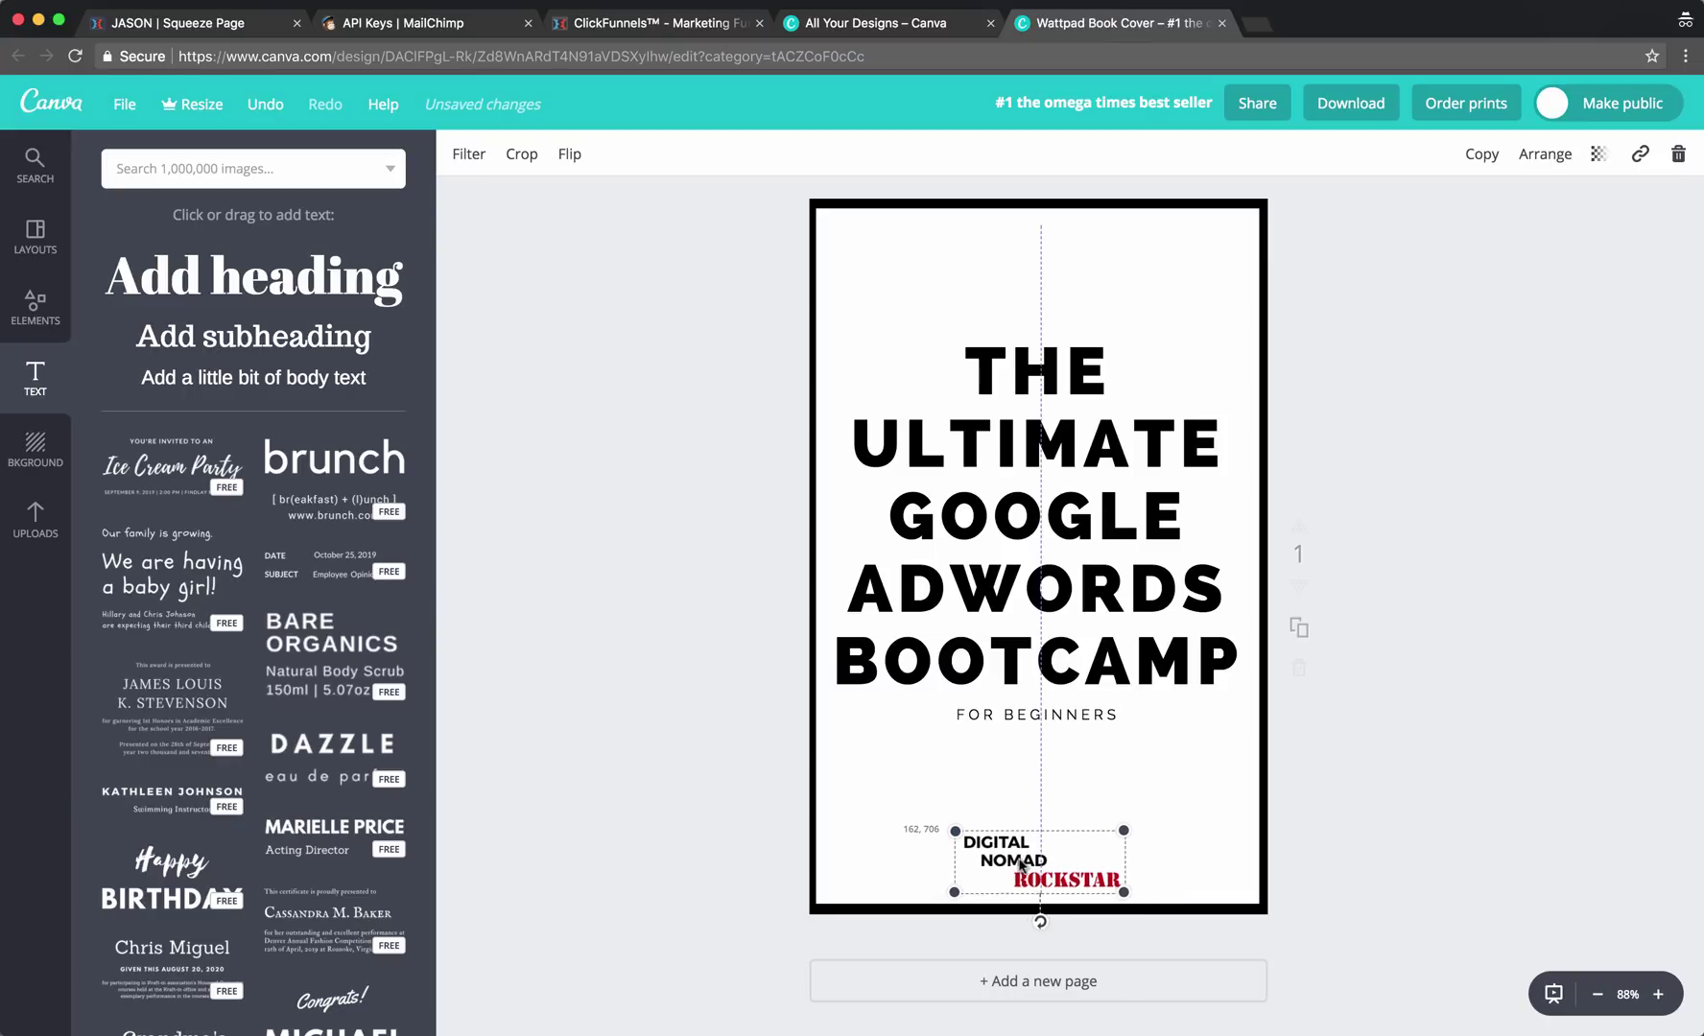
click(949, 748)
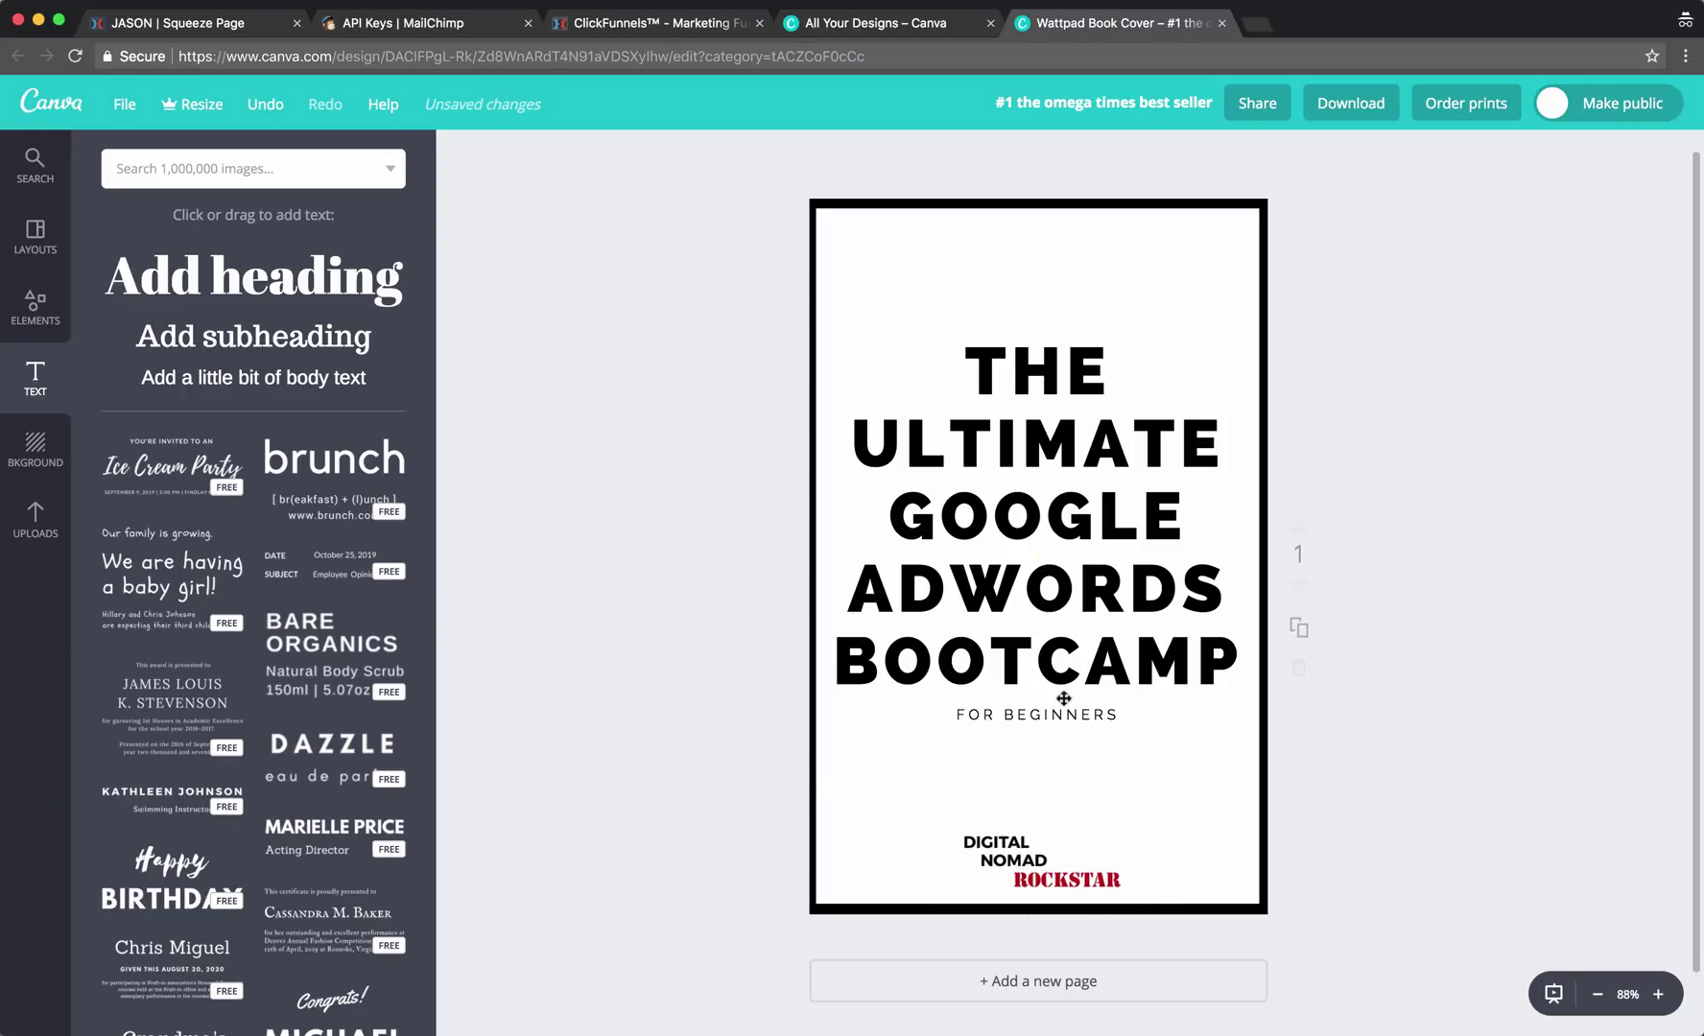
Step: Squeeze the black border frame into a bar at the right edge
click(1038, 717)
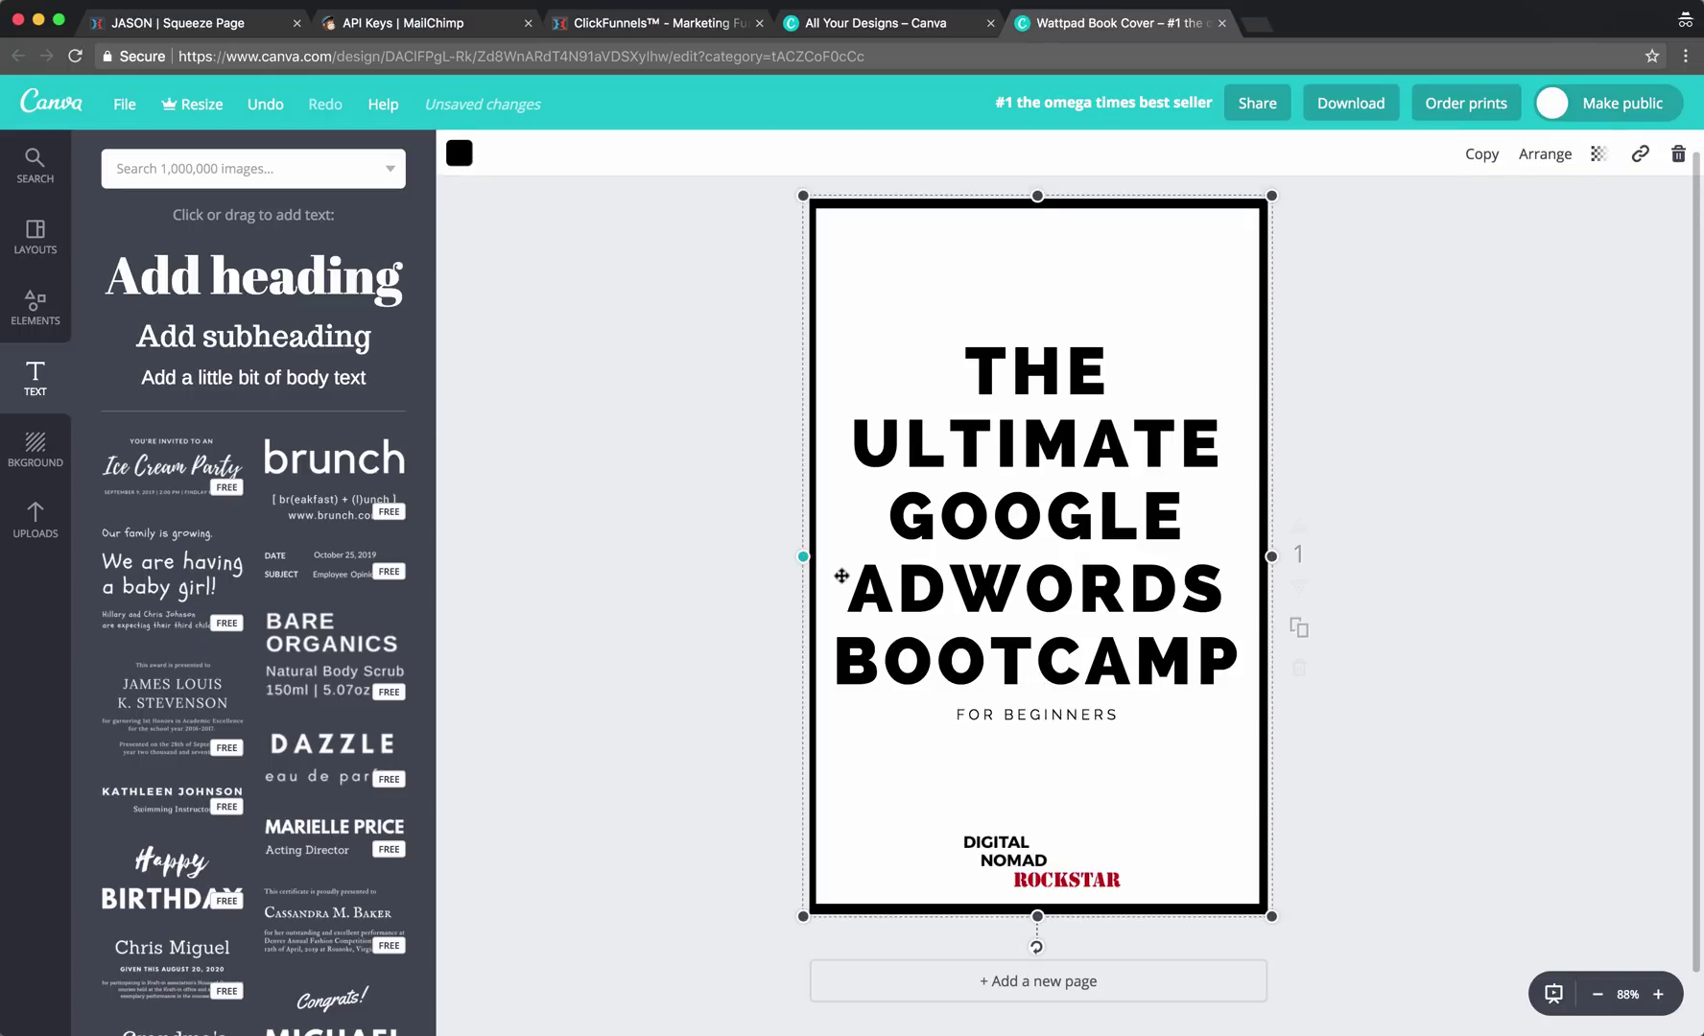
drag(803, 556, 1238, 556)
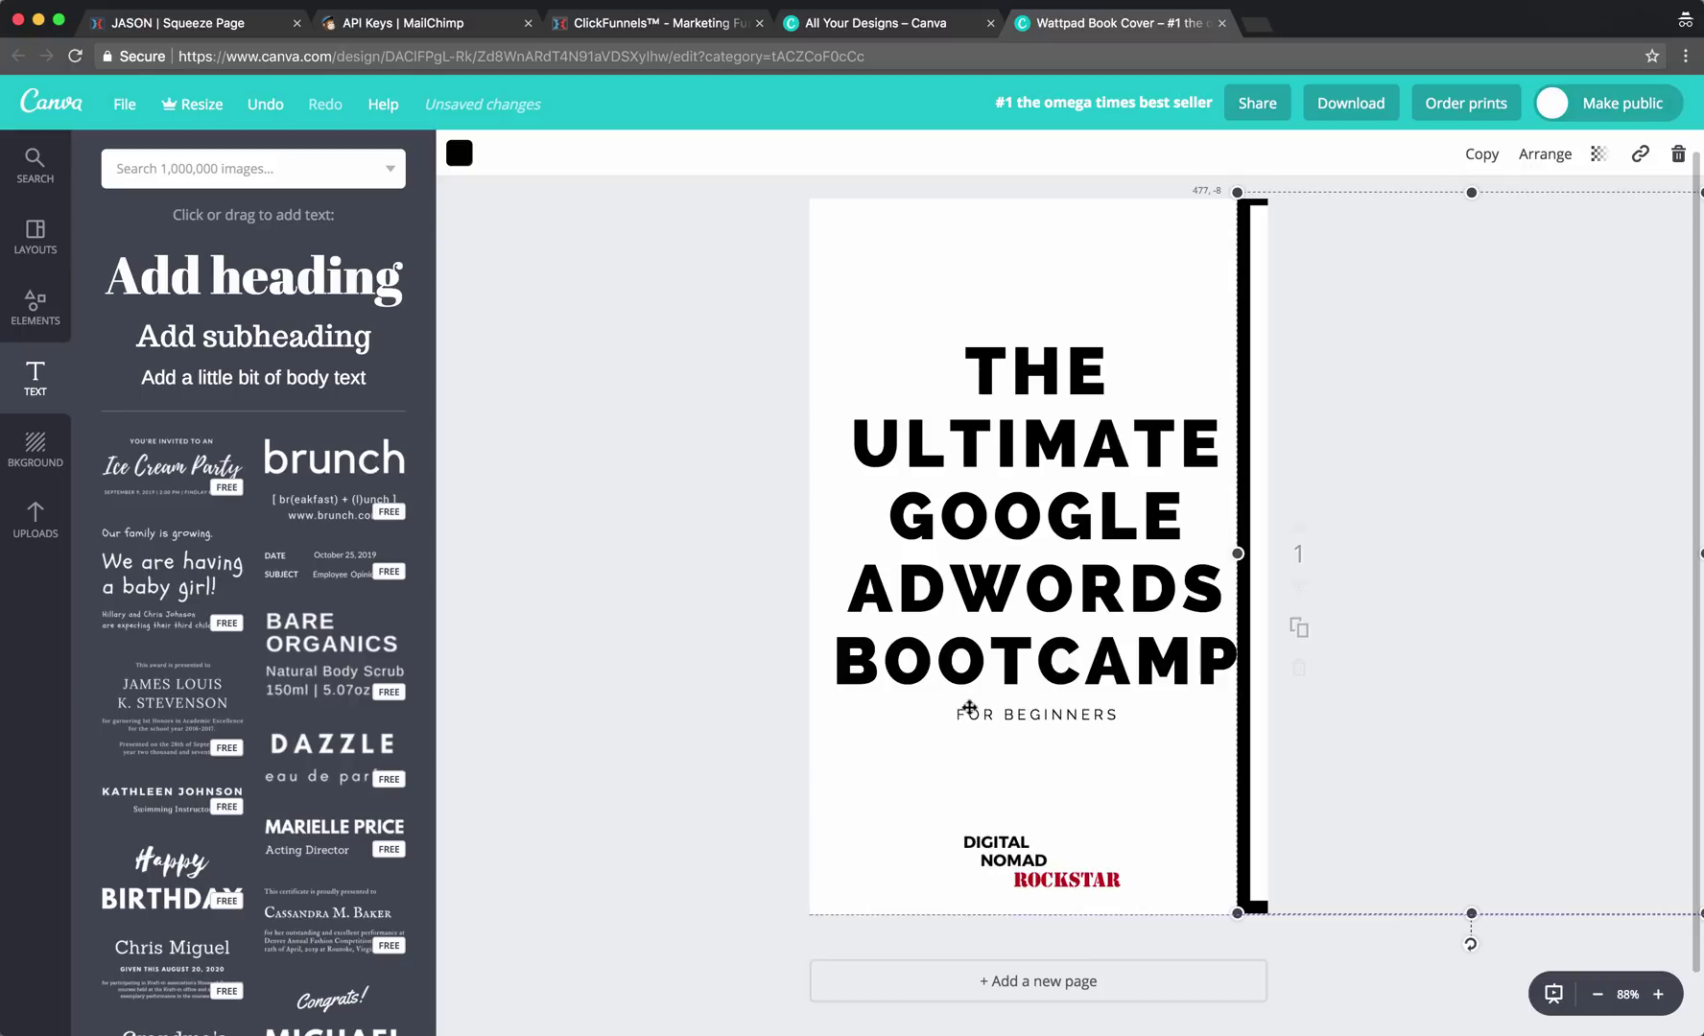
click(1021, 715)
Step: Enlarge the FOR BEGINNERS subtitle to font size 21
double_click(1021, 715)
key(super+a)
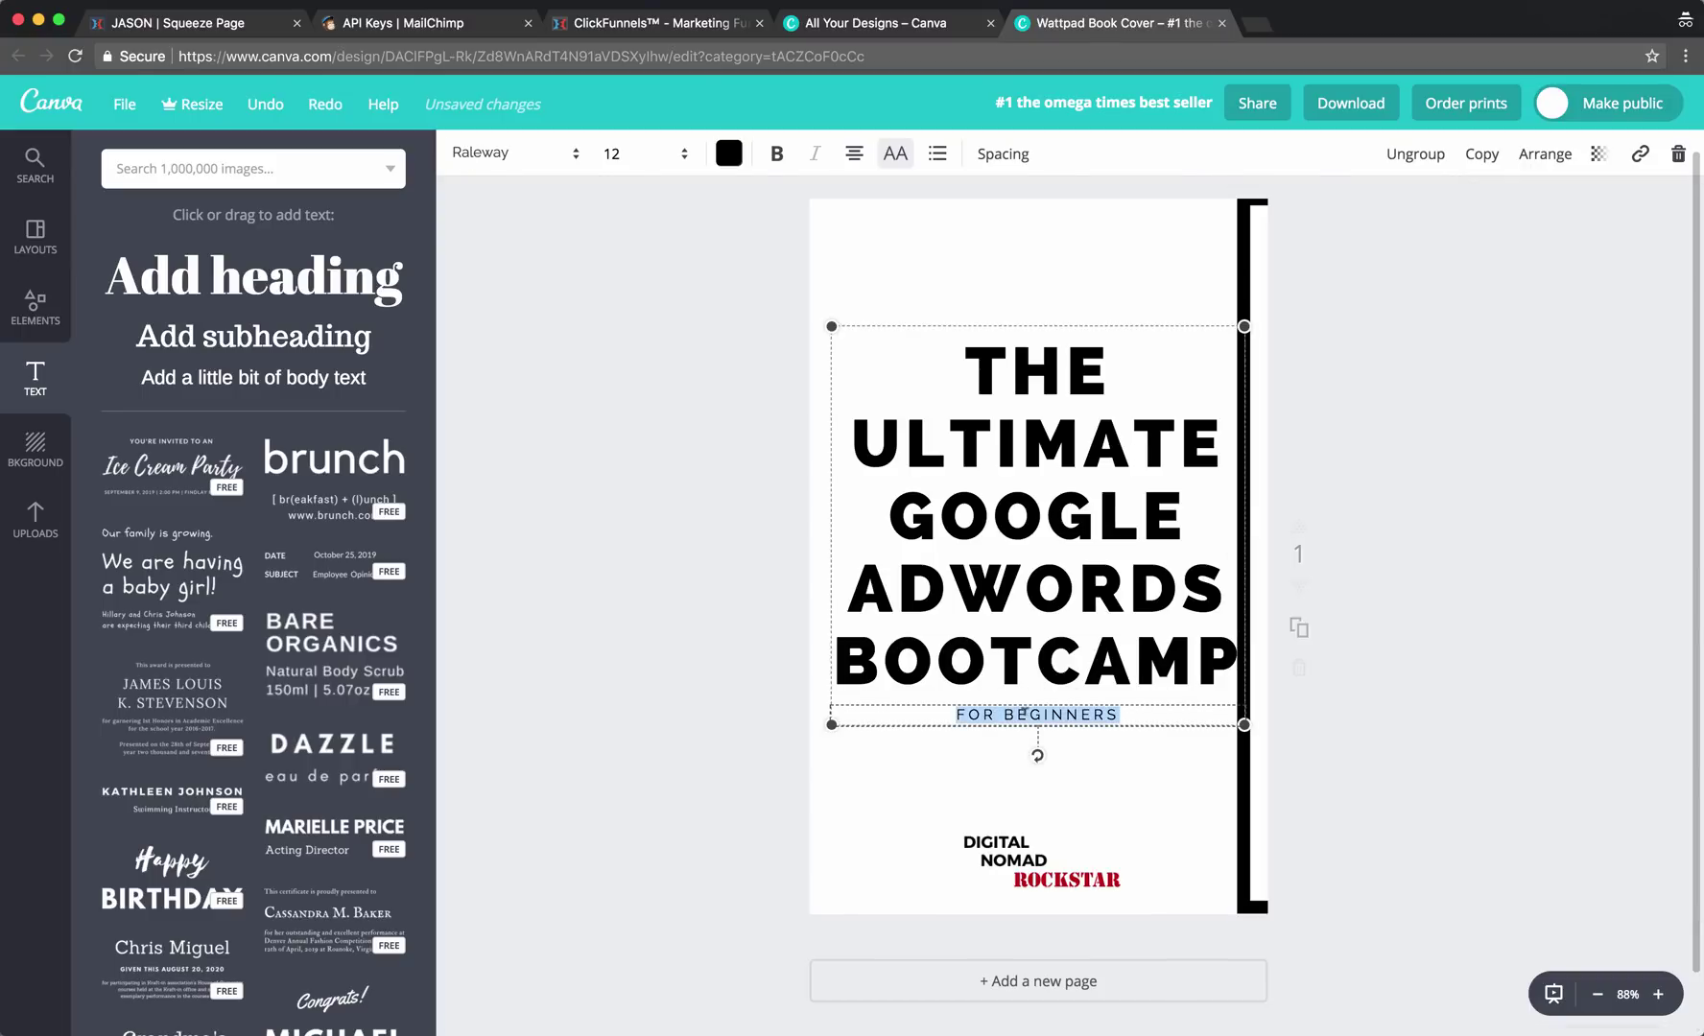
click(625, 153)
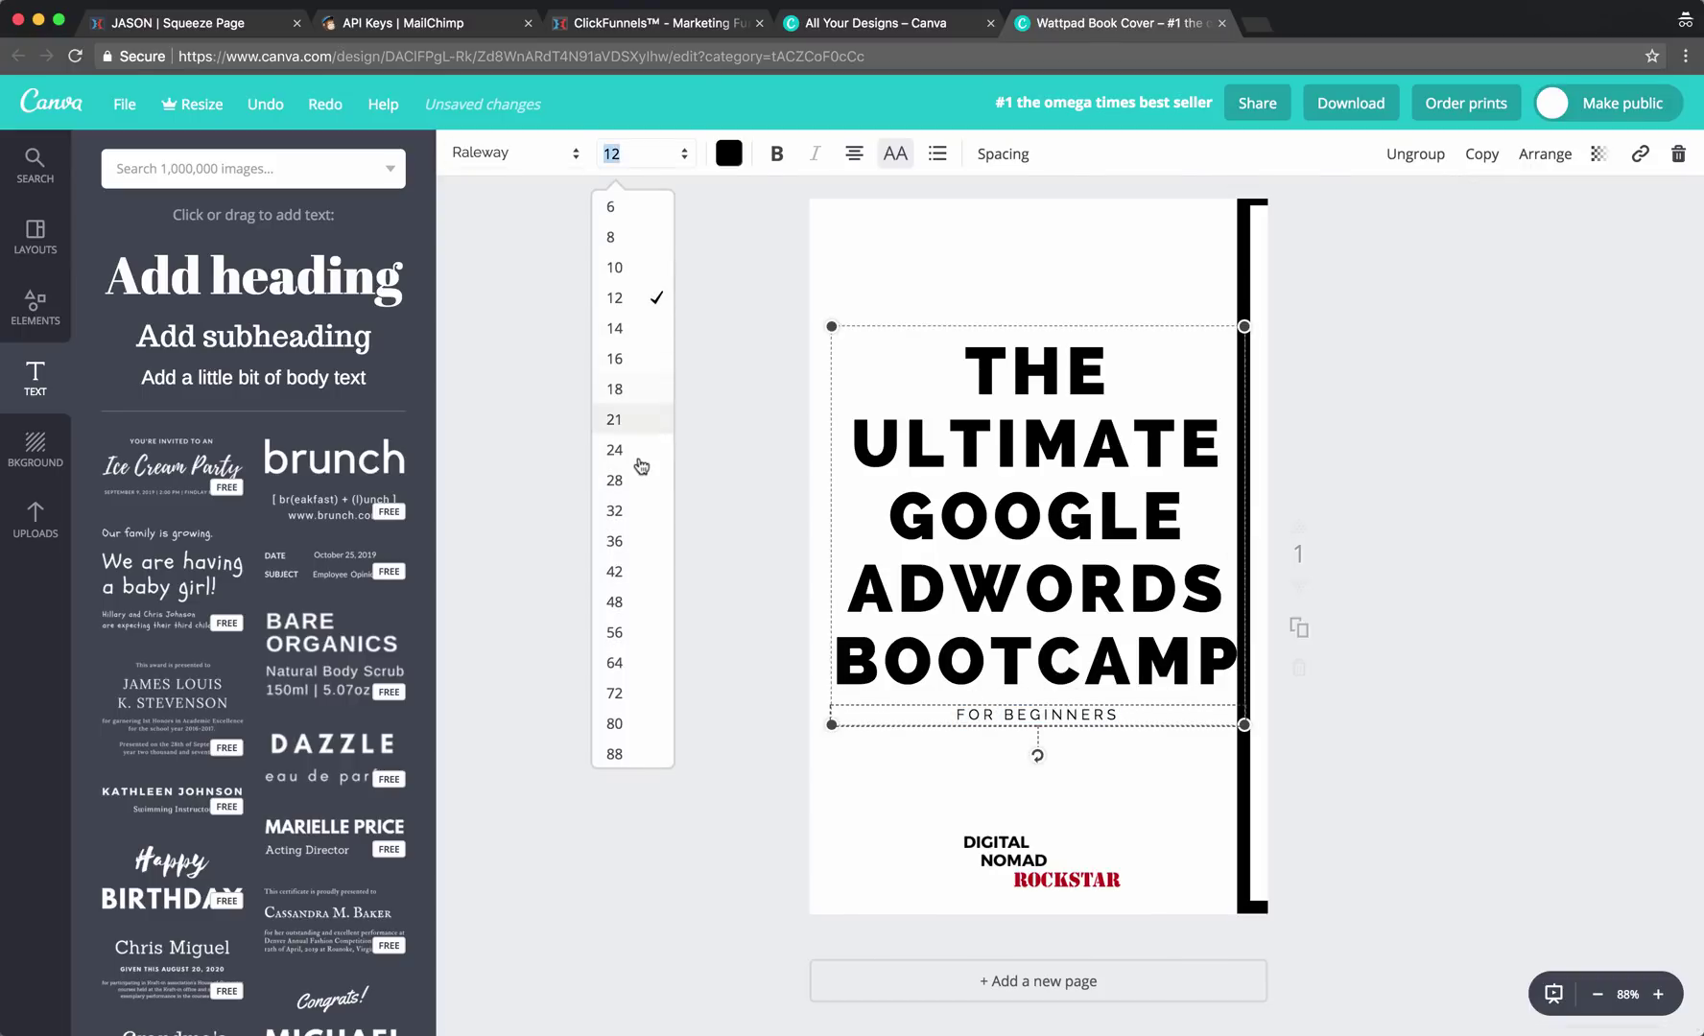
click(614, 387)
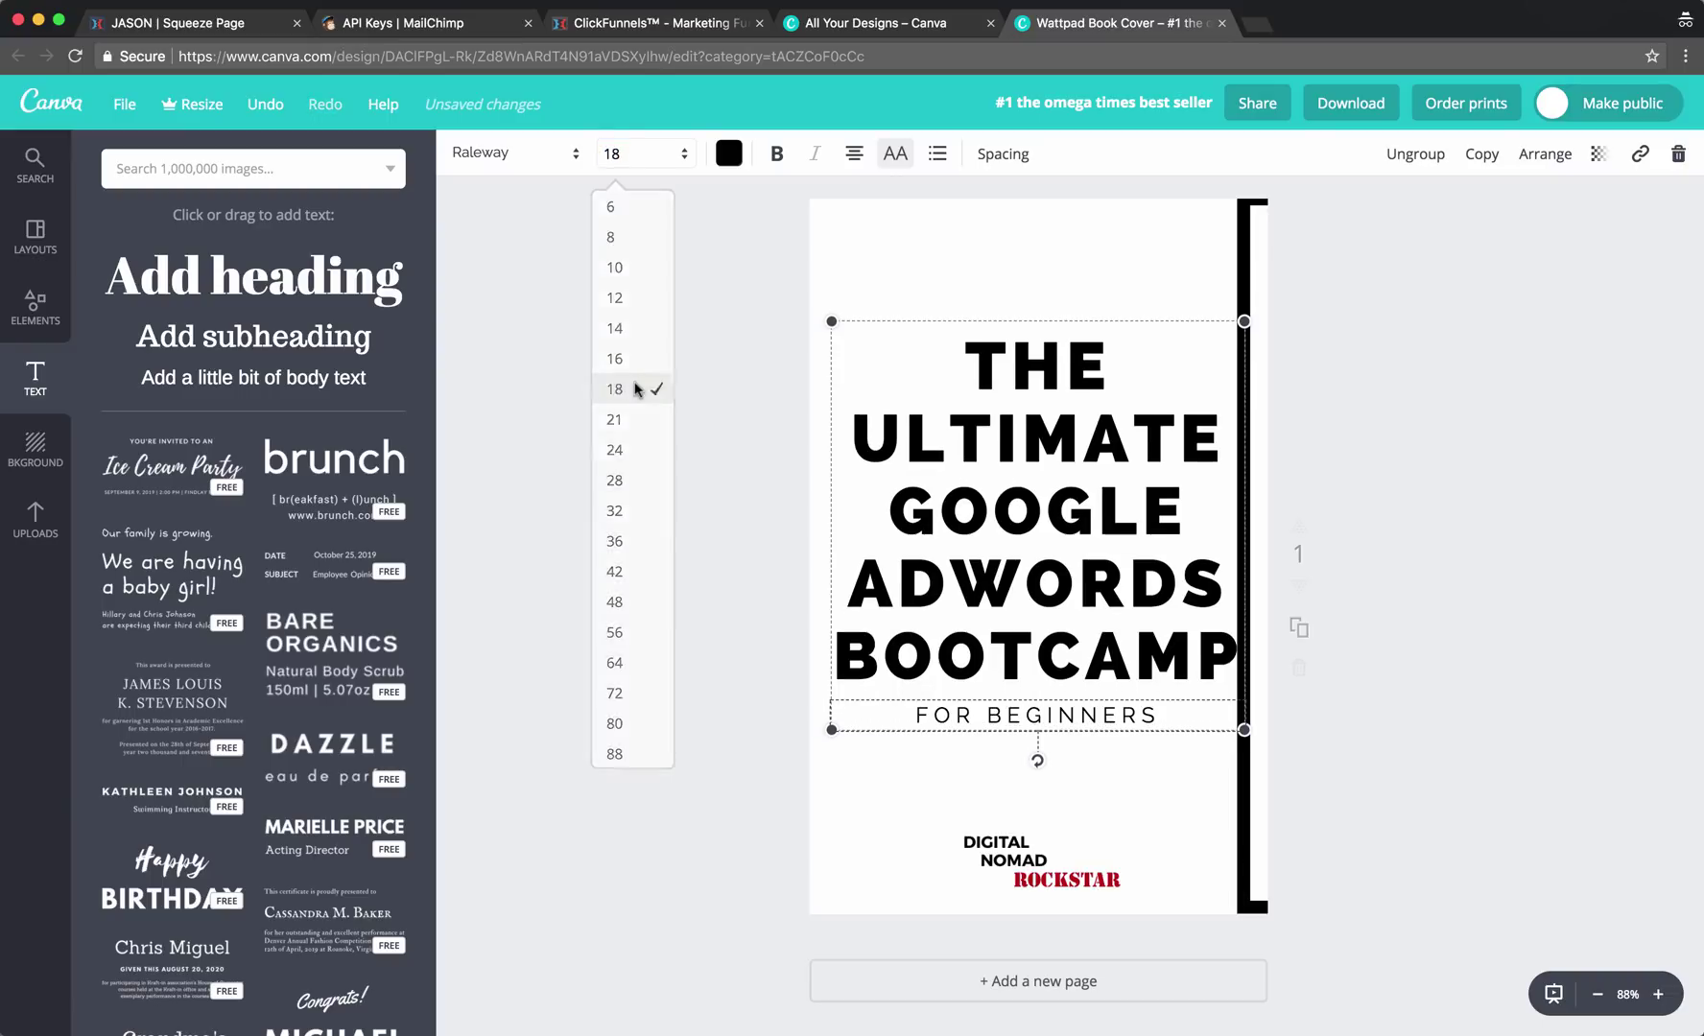
click(612, 154)
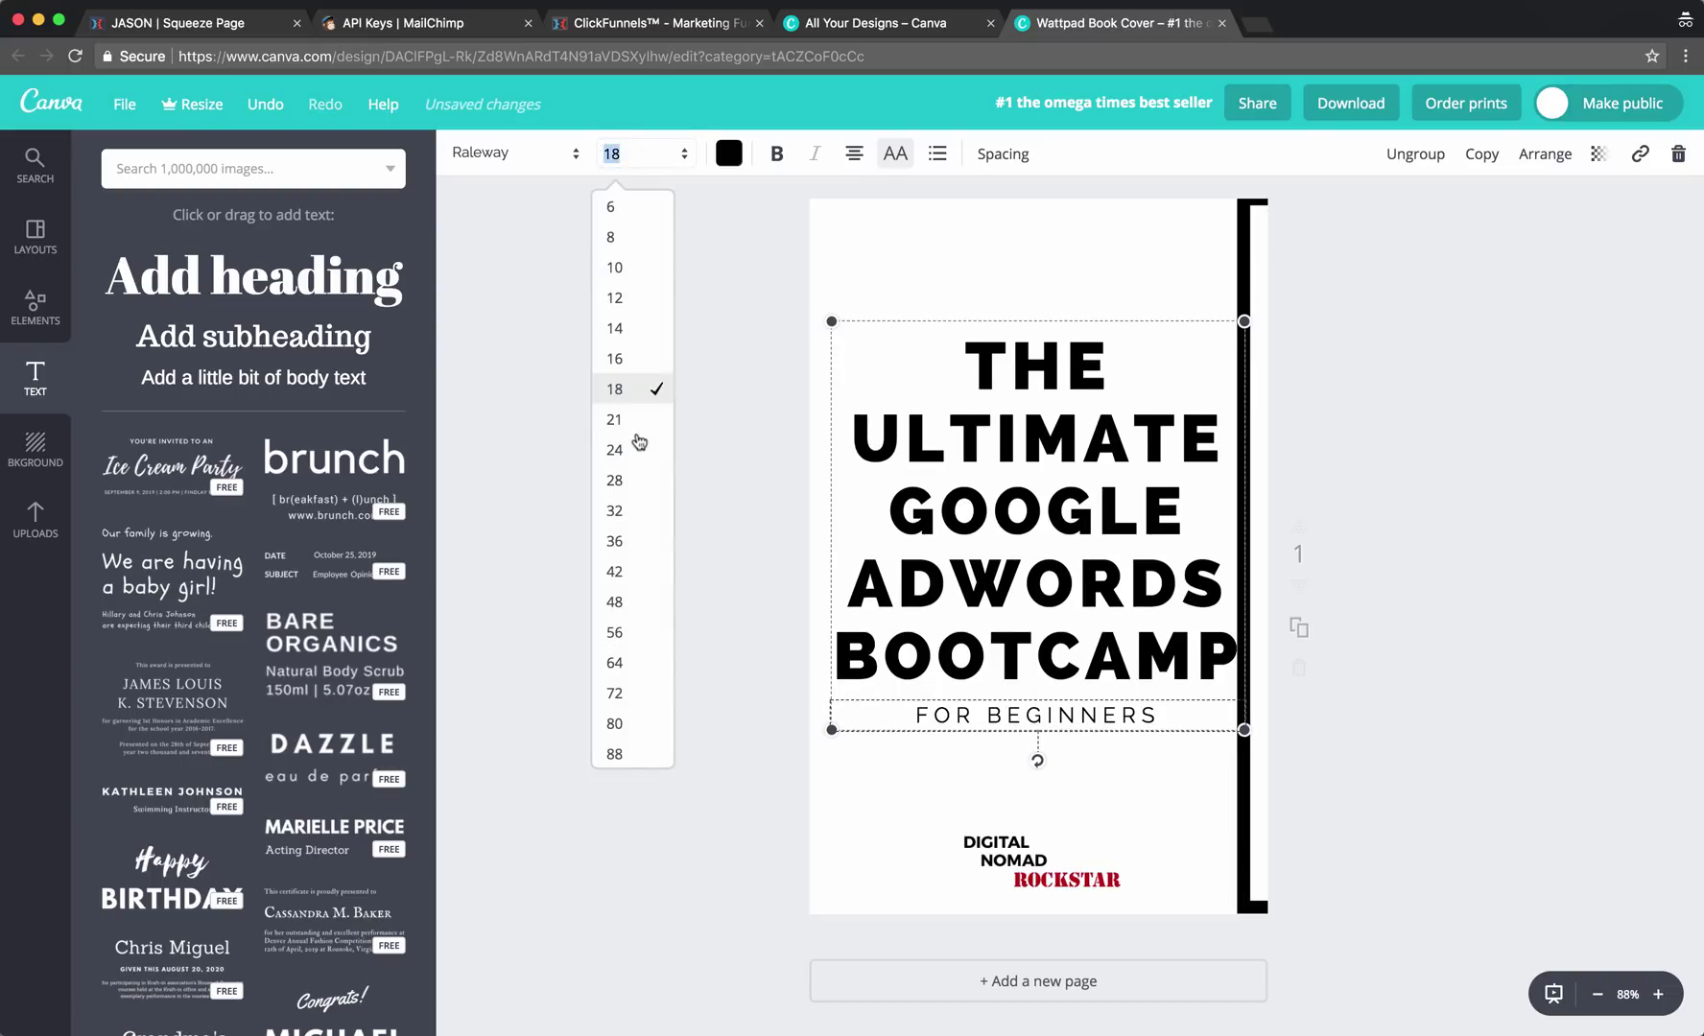
click(614, 420)
click(701, 525)
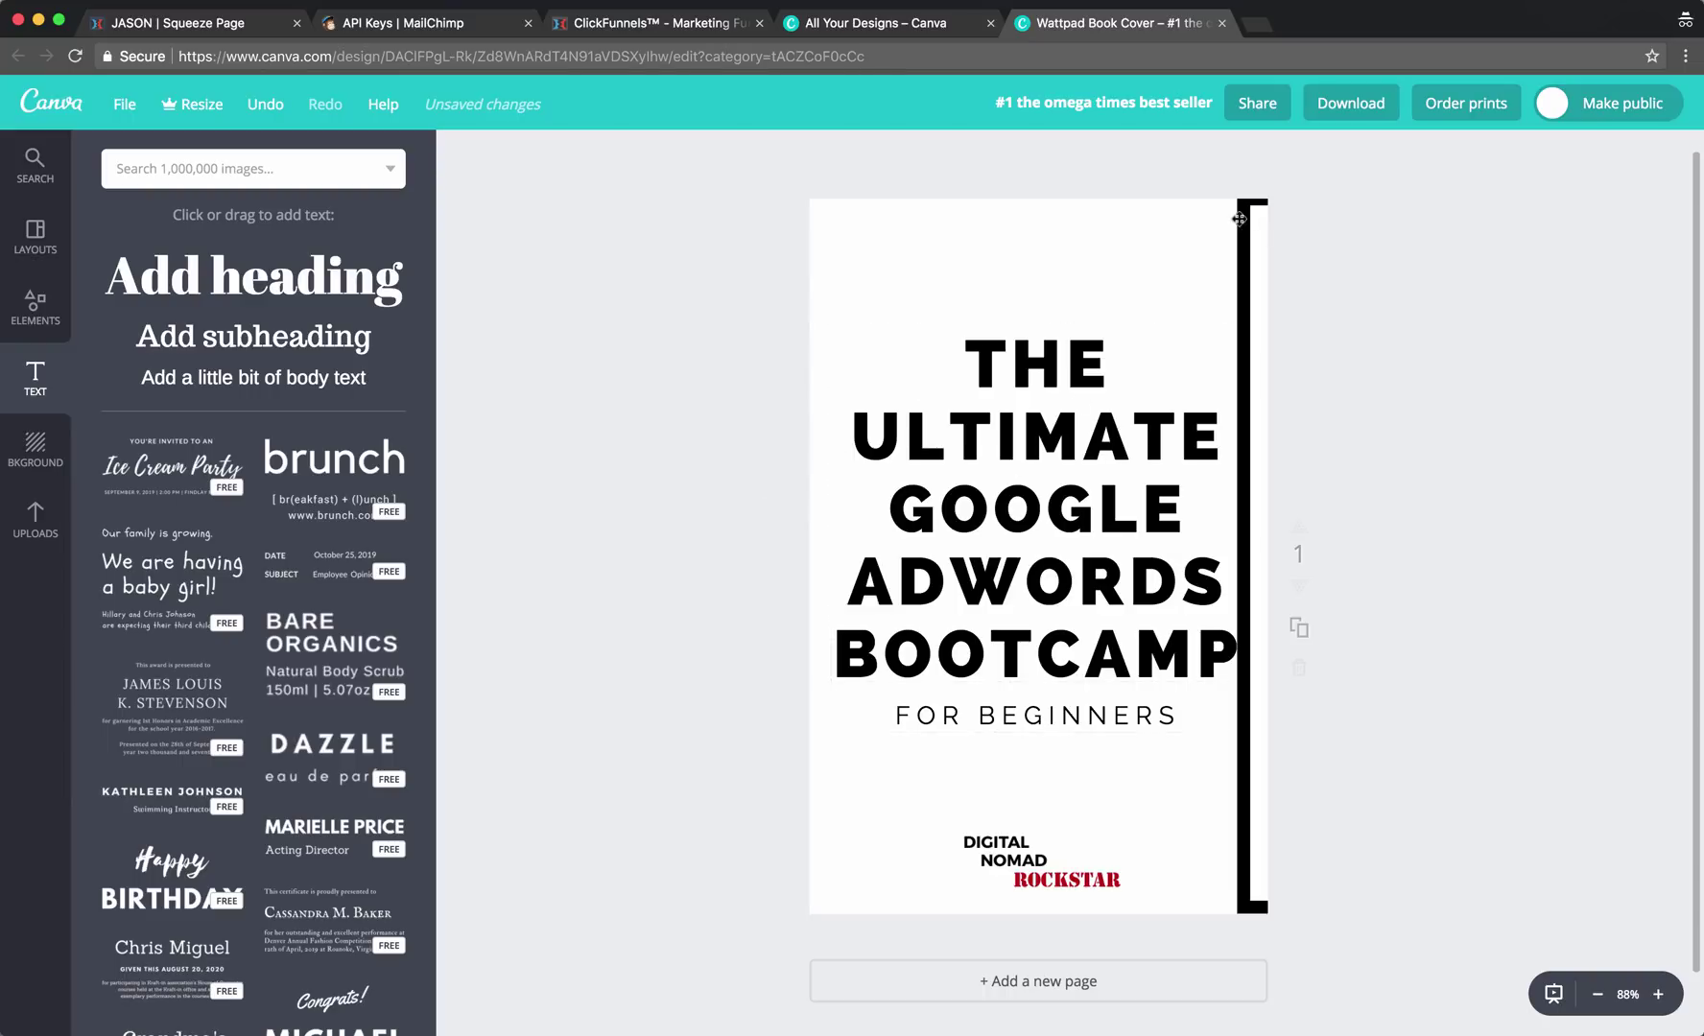
Step: Drag the border's left handle back so it spans the full cover width
mouse_move(1237, 217)
mouse_down()
mouse_move(769, 219)
mouse_move(806, 224)
mouse_up()
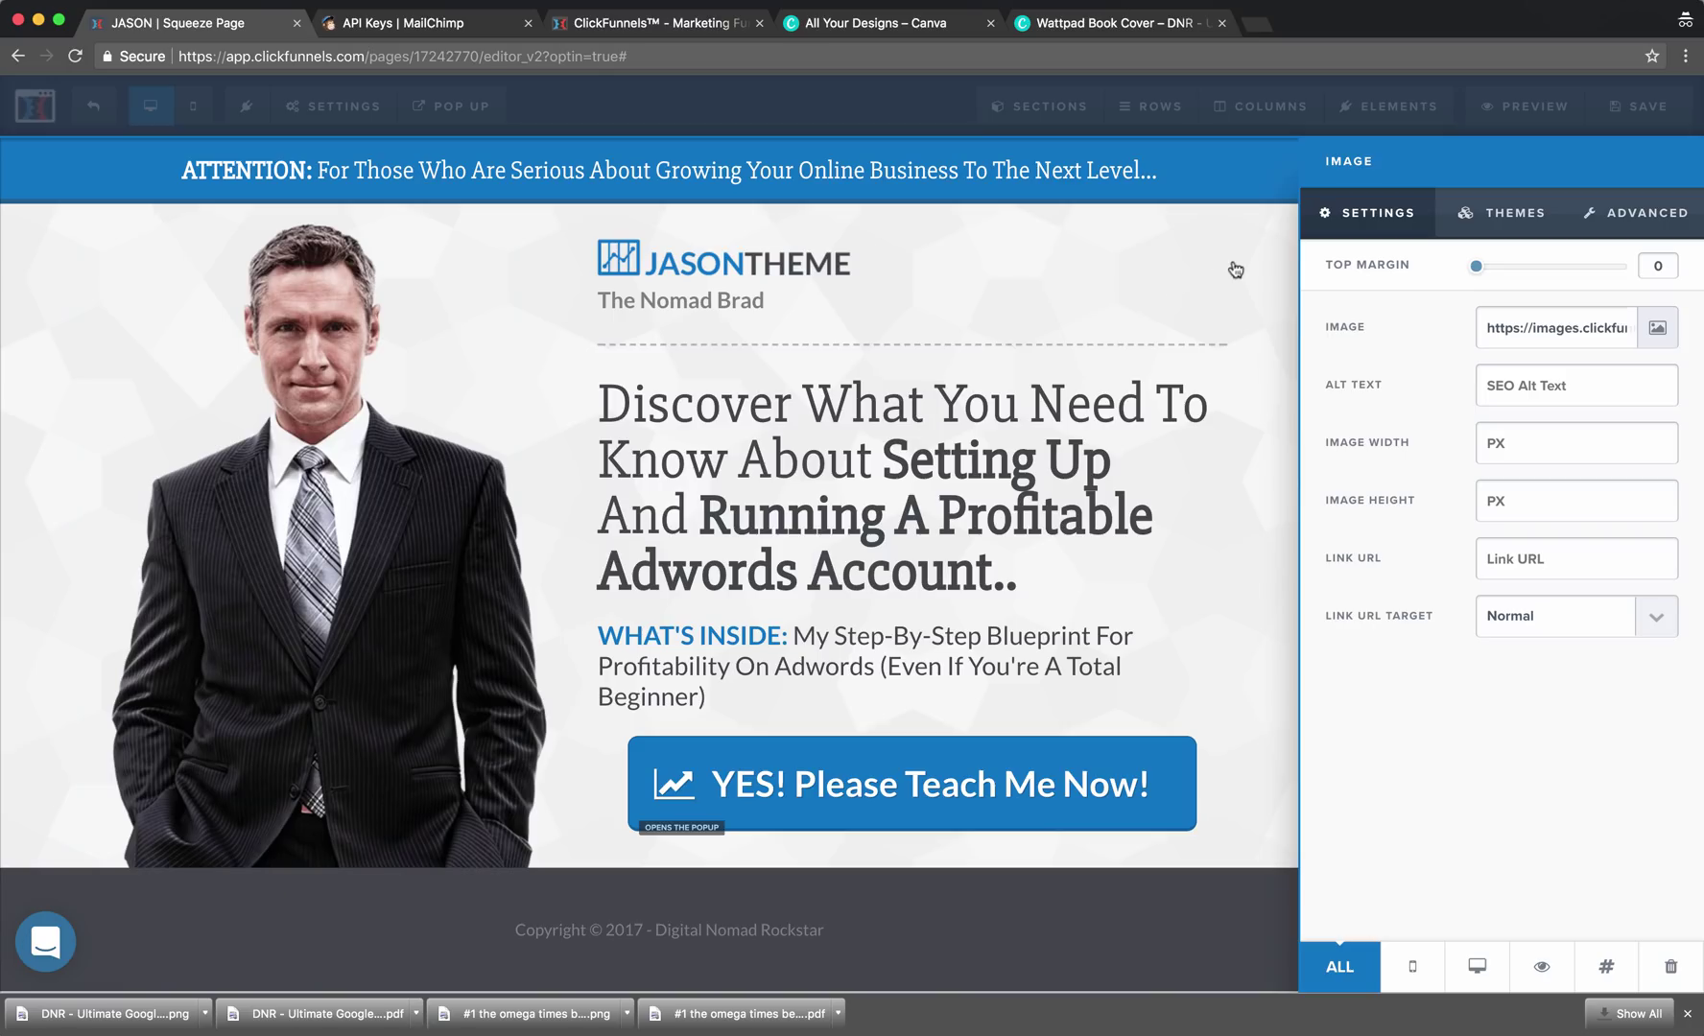
Step: Replace the man's photo with the book cover from the image library
click(1234, 268)
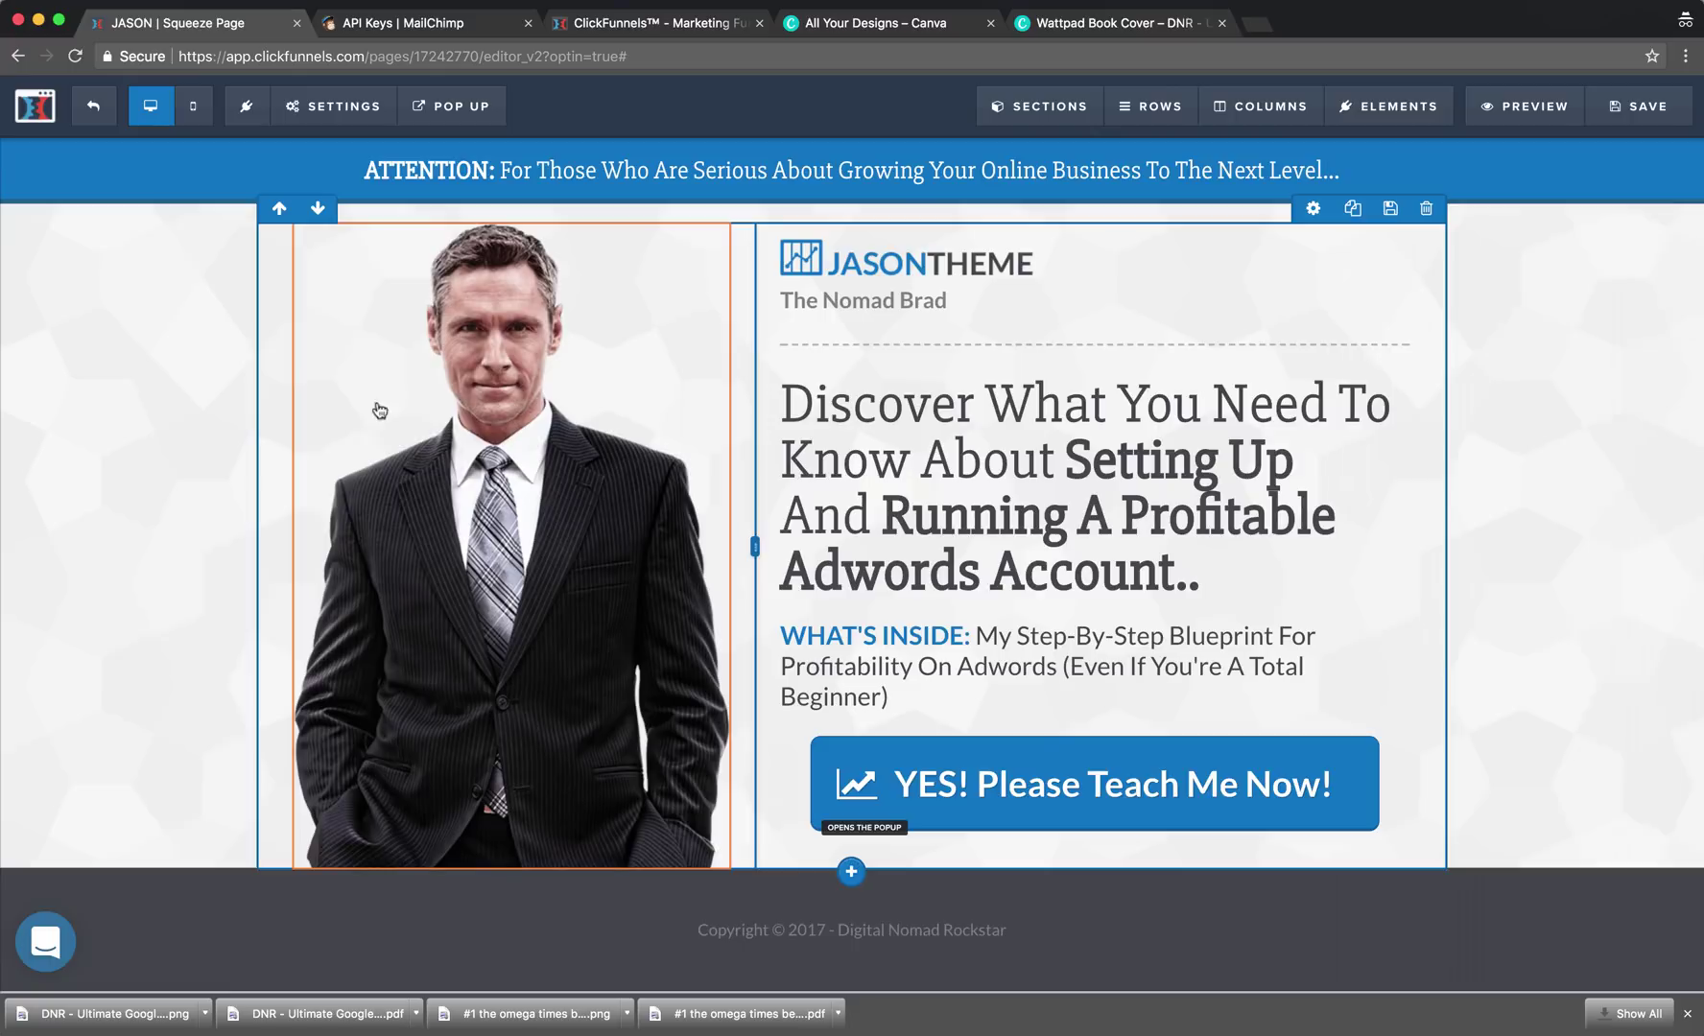
click(490, 473)
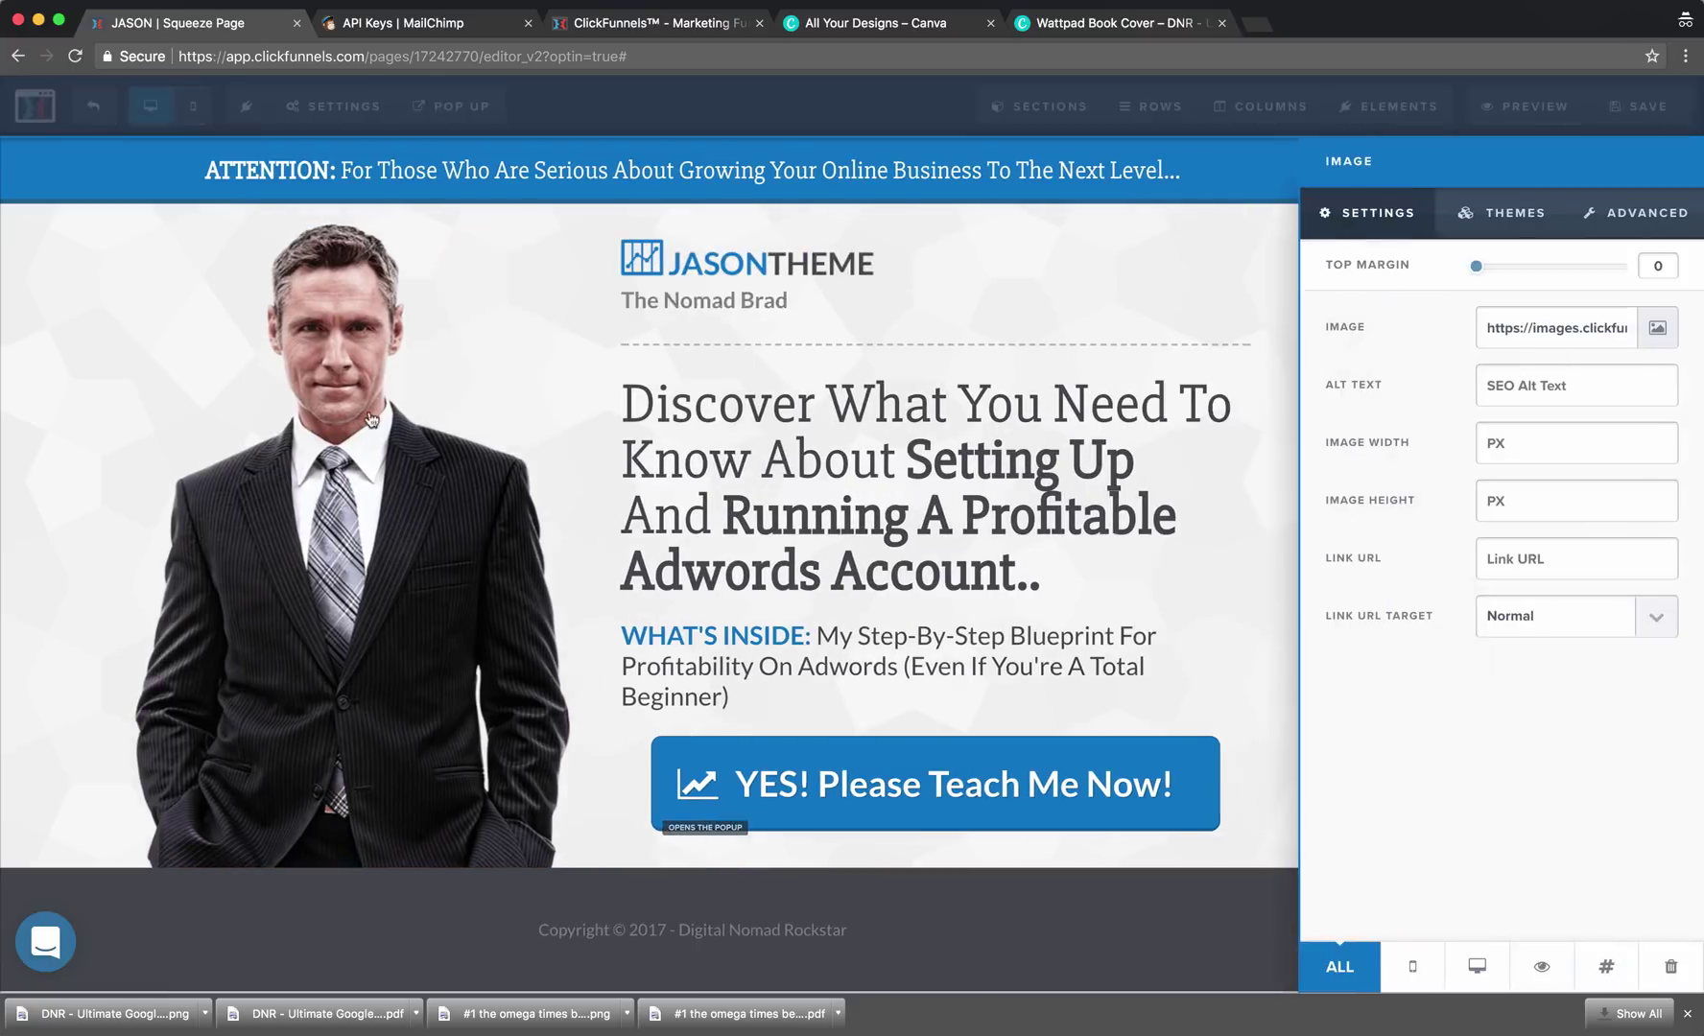
click(1659, 335)
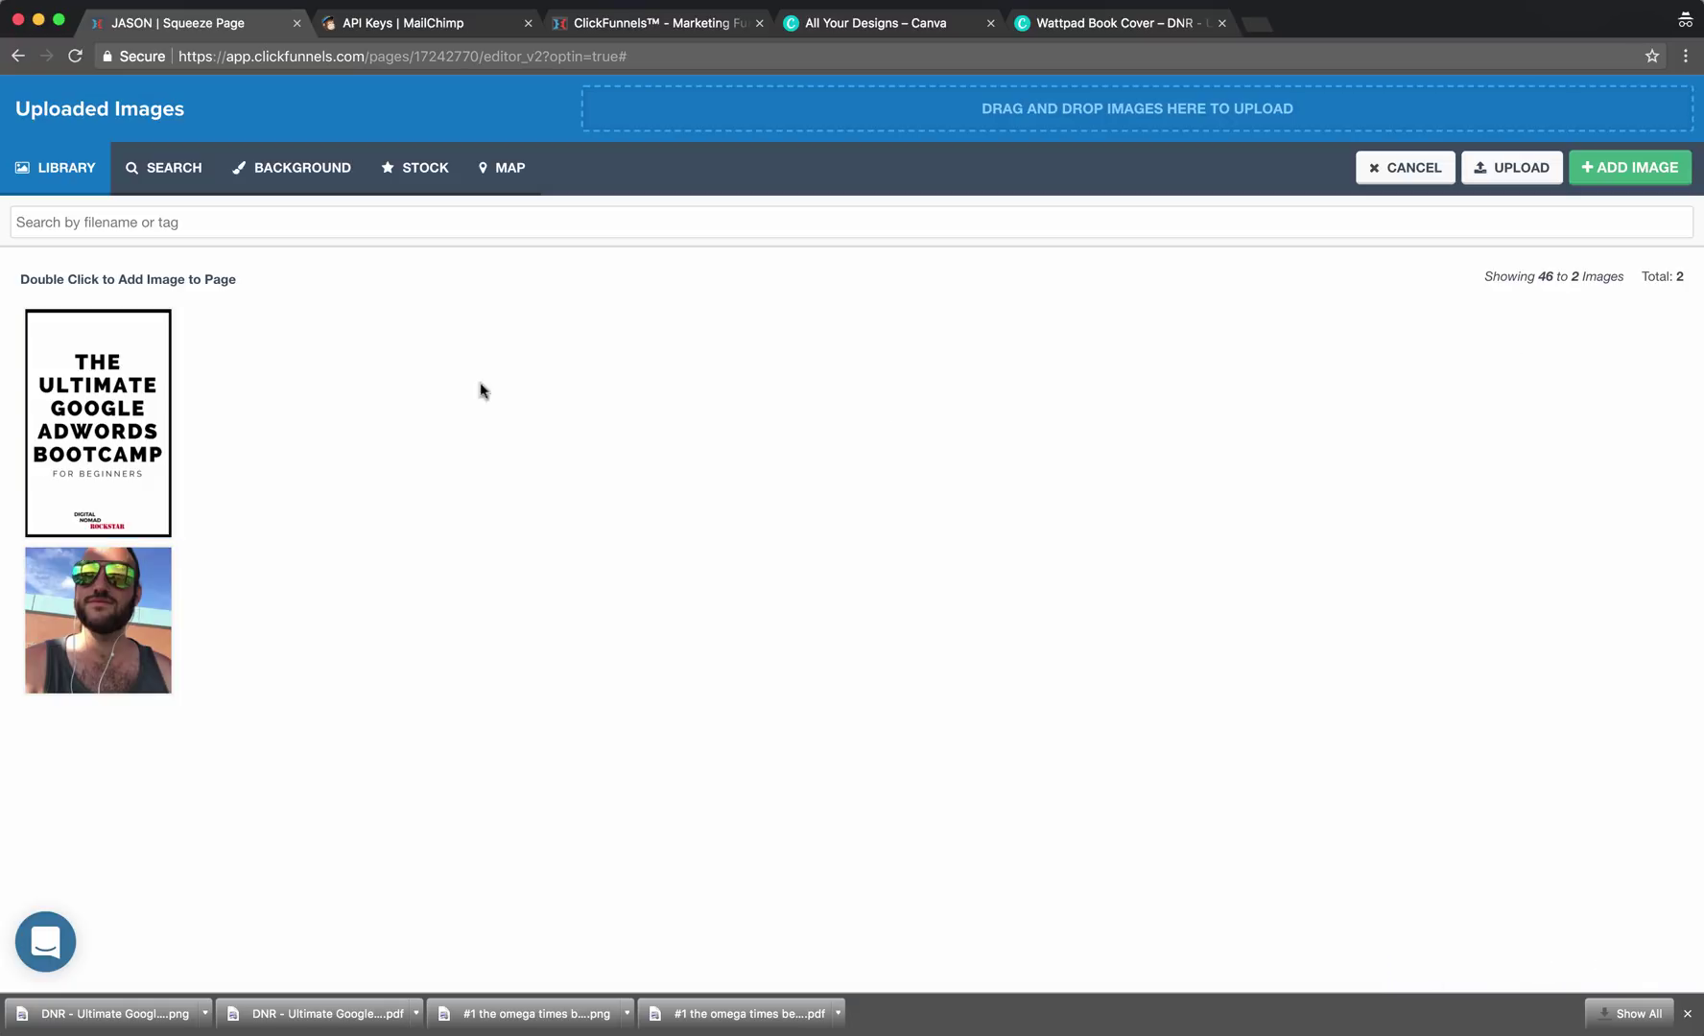
click(140, 419)
double_click(113, 417)
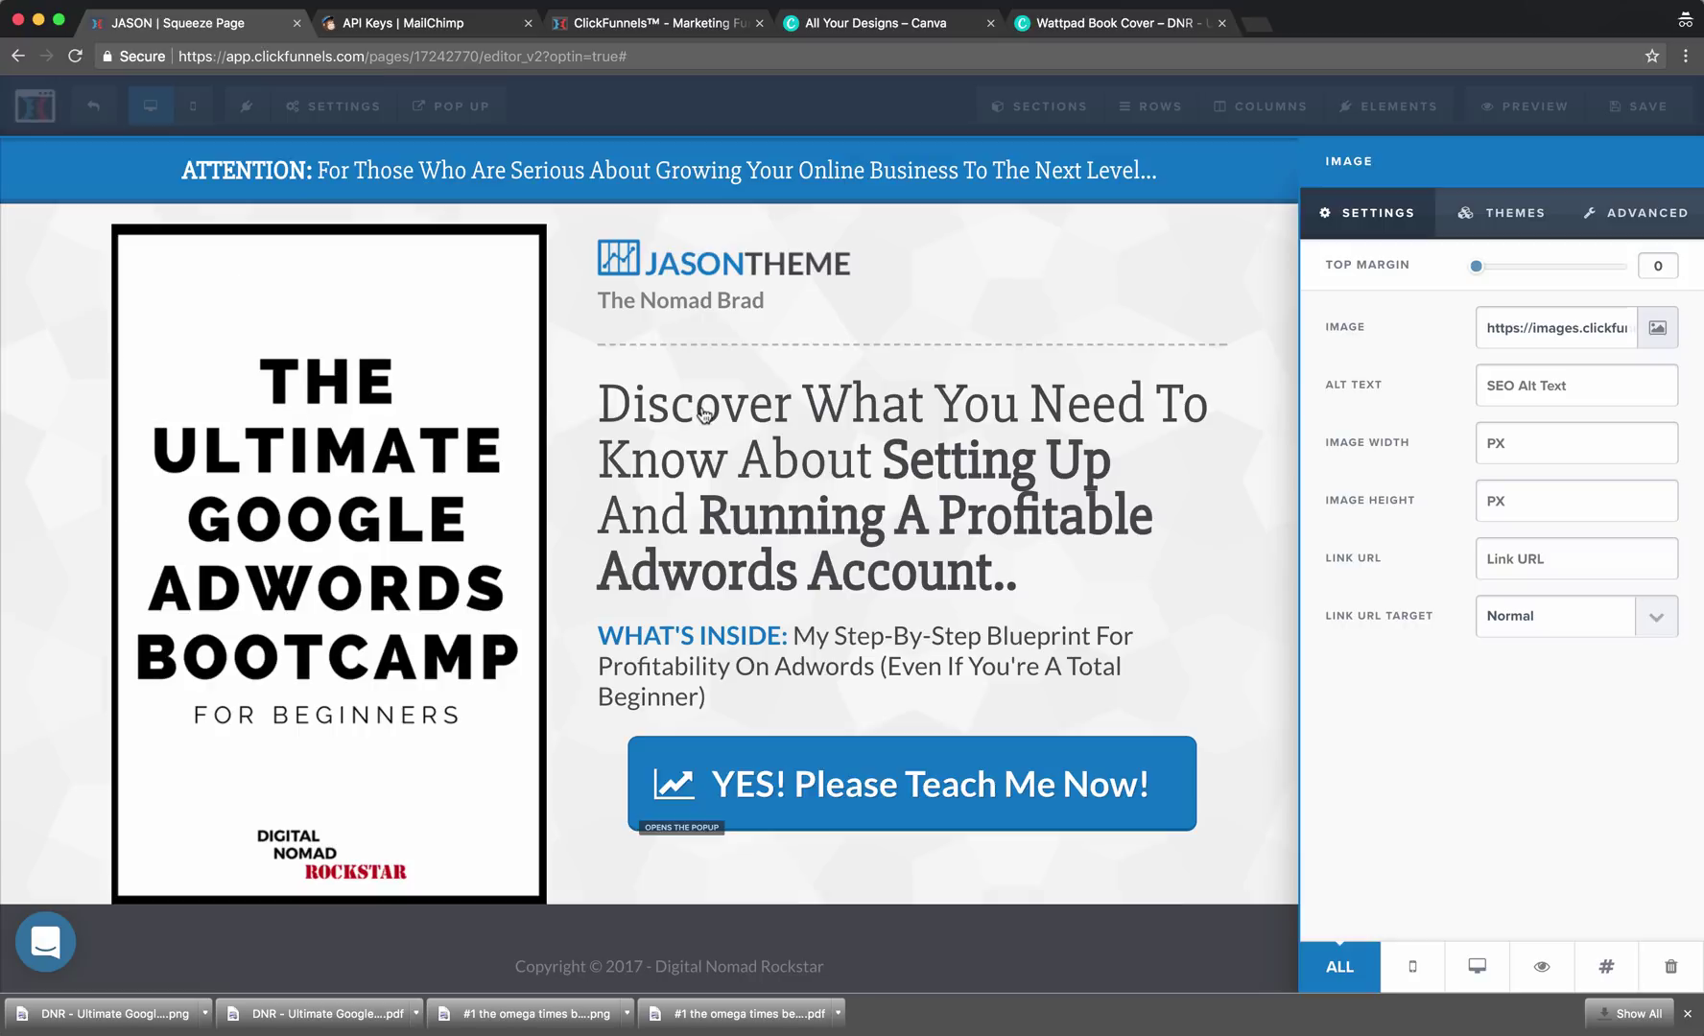
Step: Clear the existing image size value in the book cover's settings
click(107, 486)
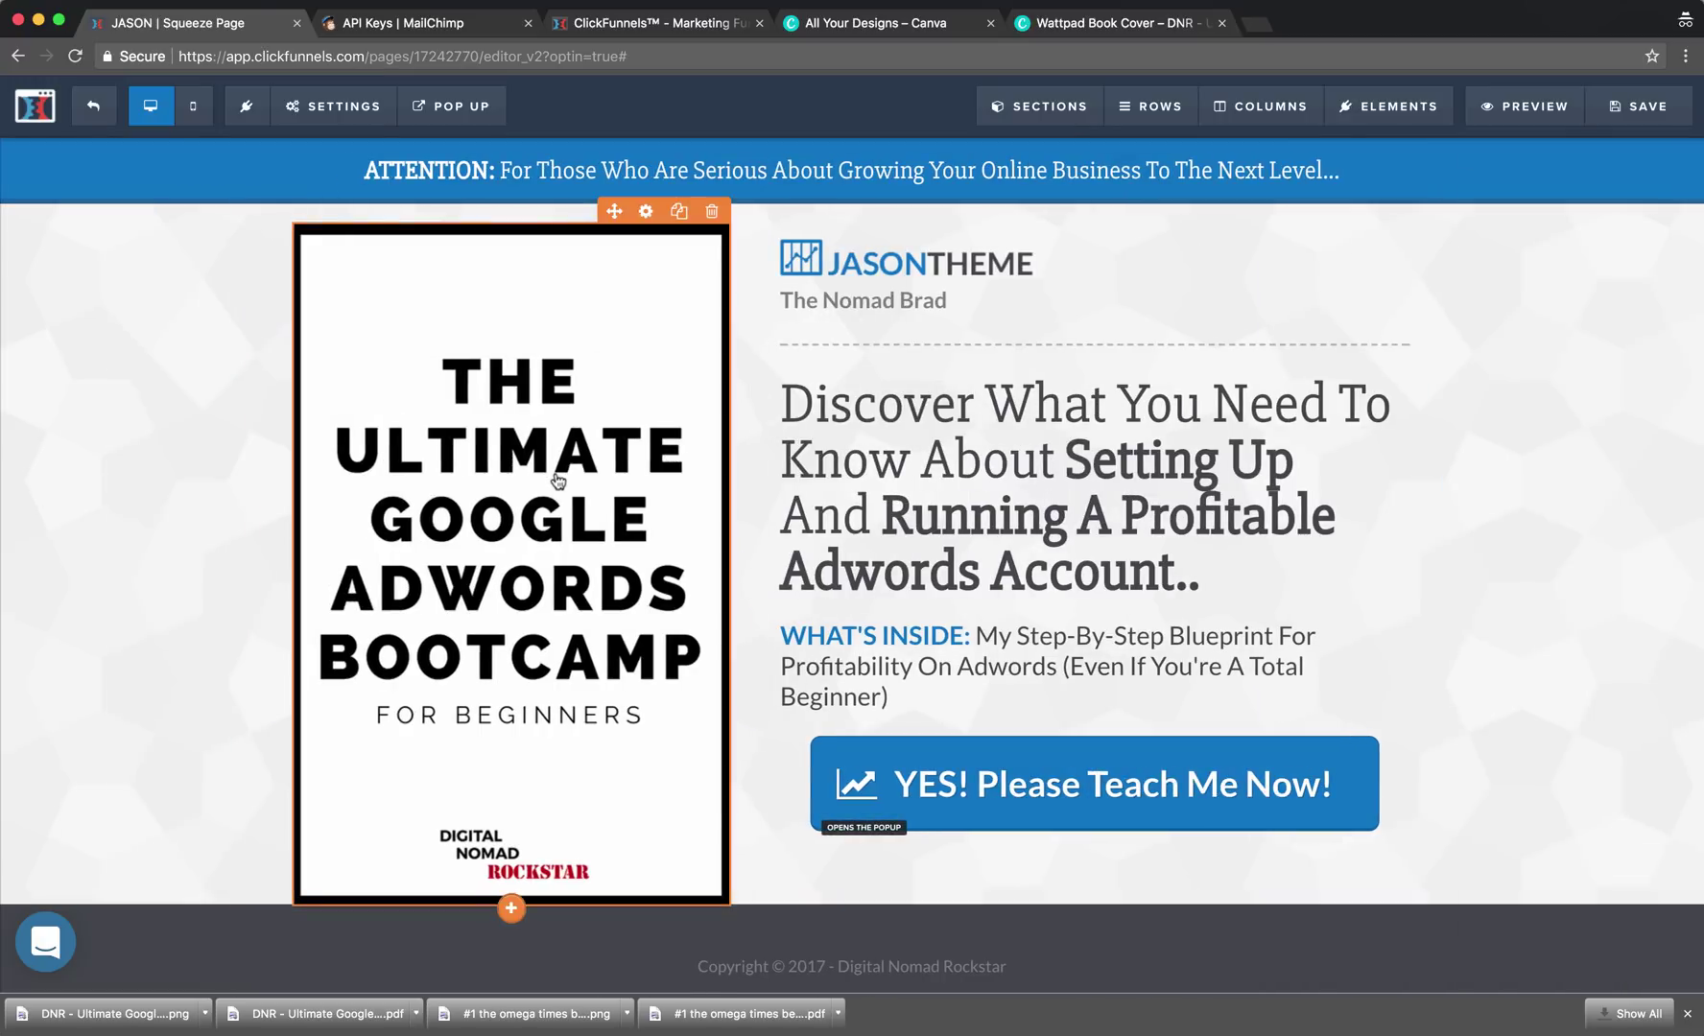
click(399, 533)
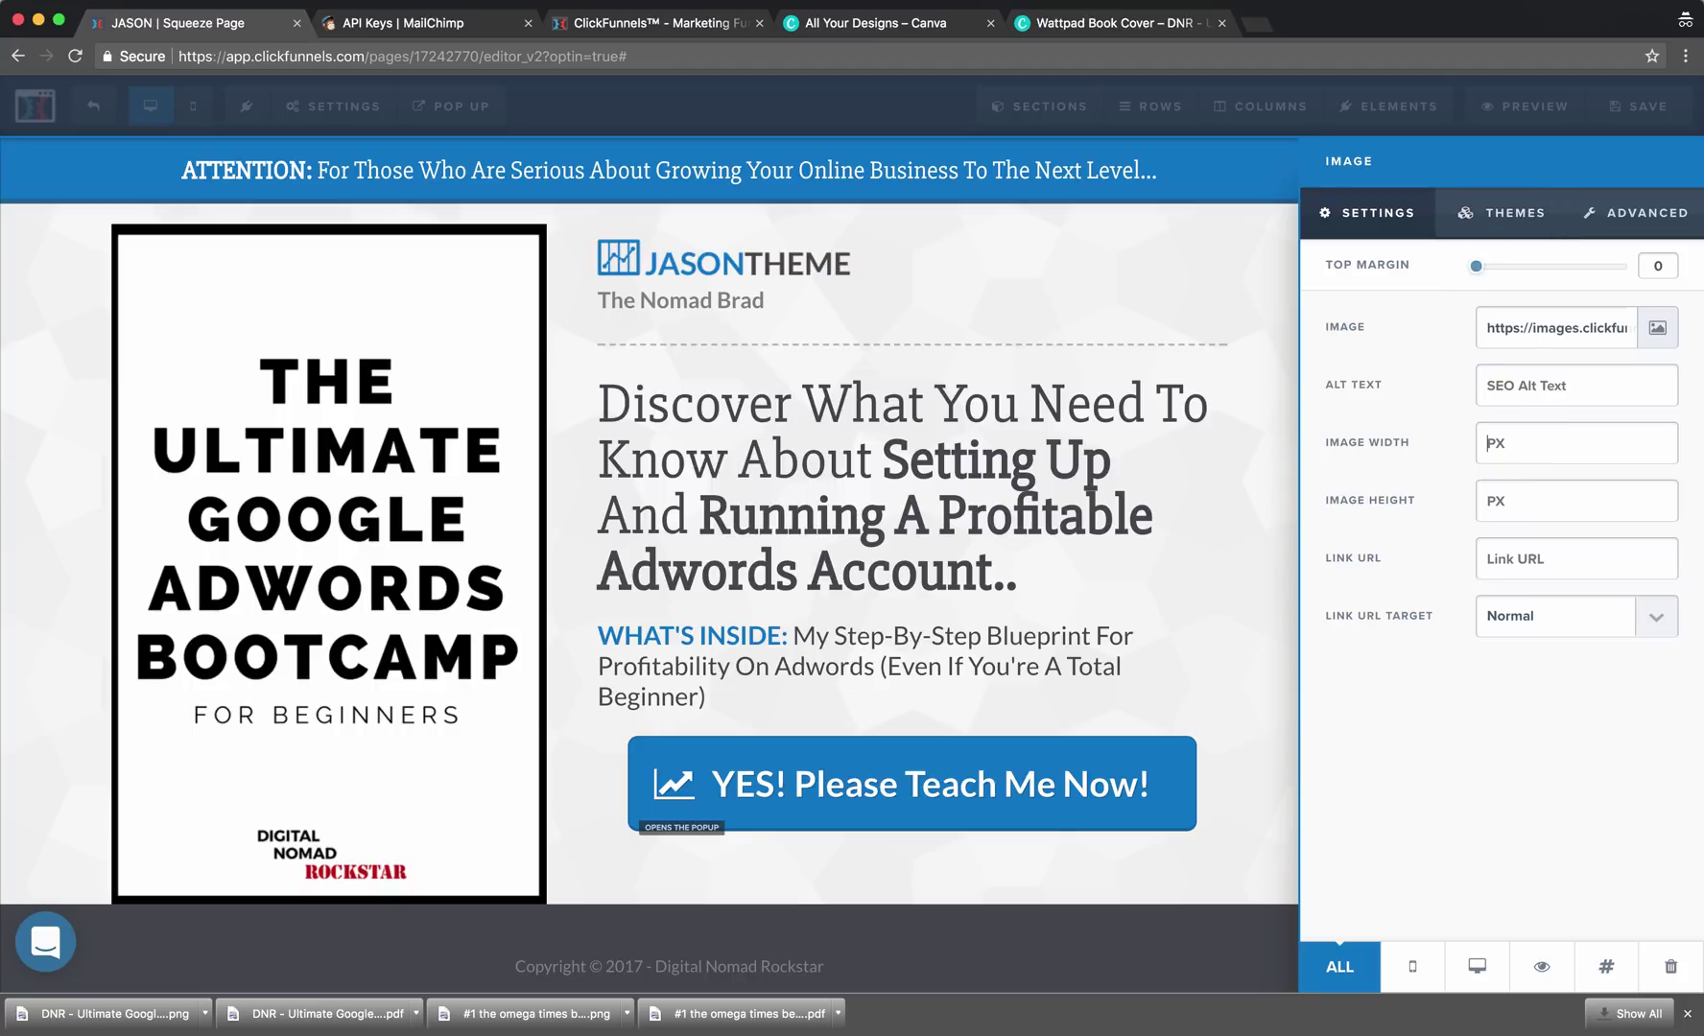
text(800)
key(BackSpace)
key(BackSpace)
key(BackSpace)
text(400)
key(BackSpace)
key(BackSpace)
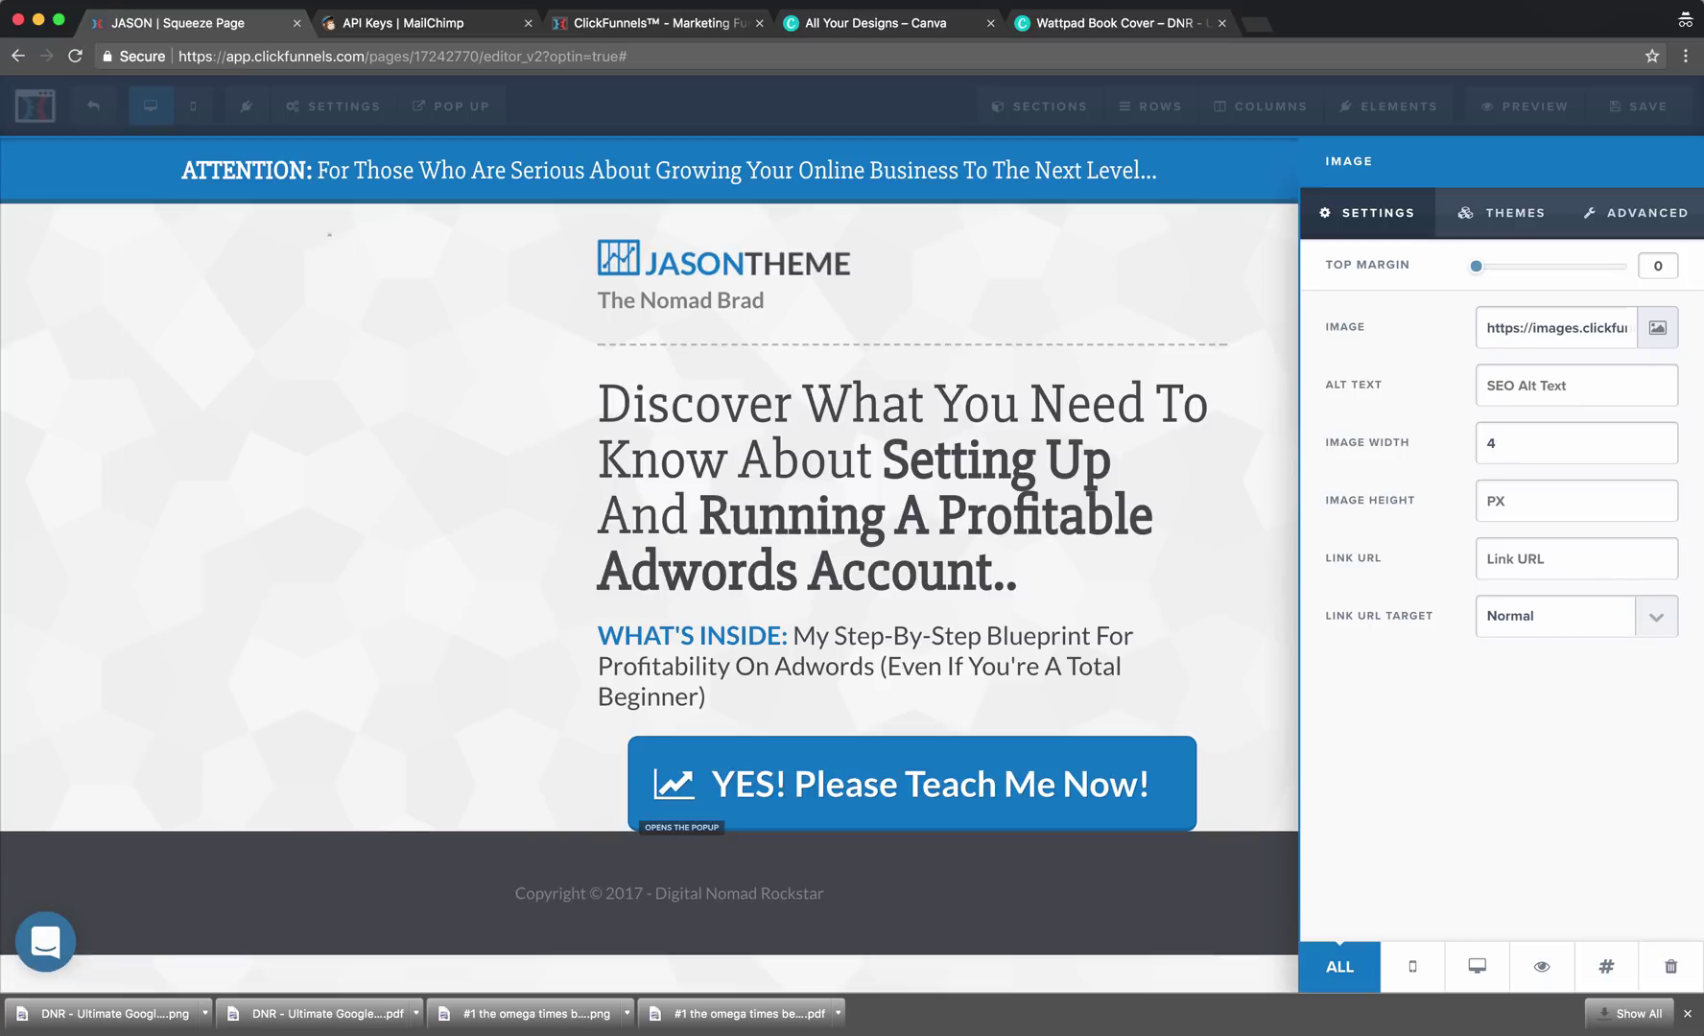
key(BackSpace)
text(4)
text(00)
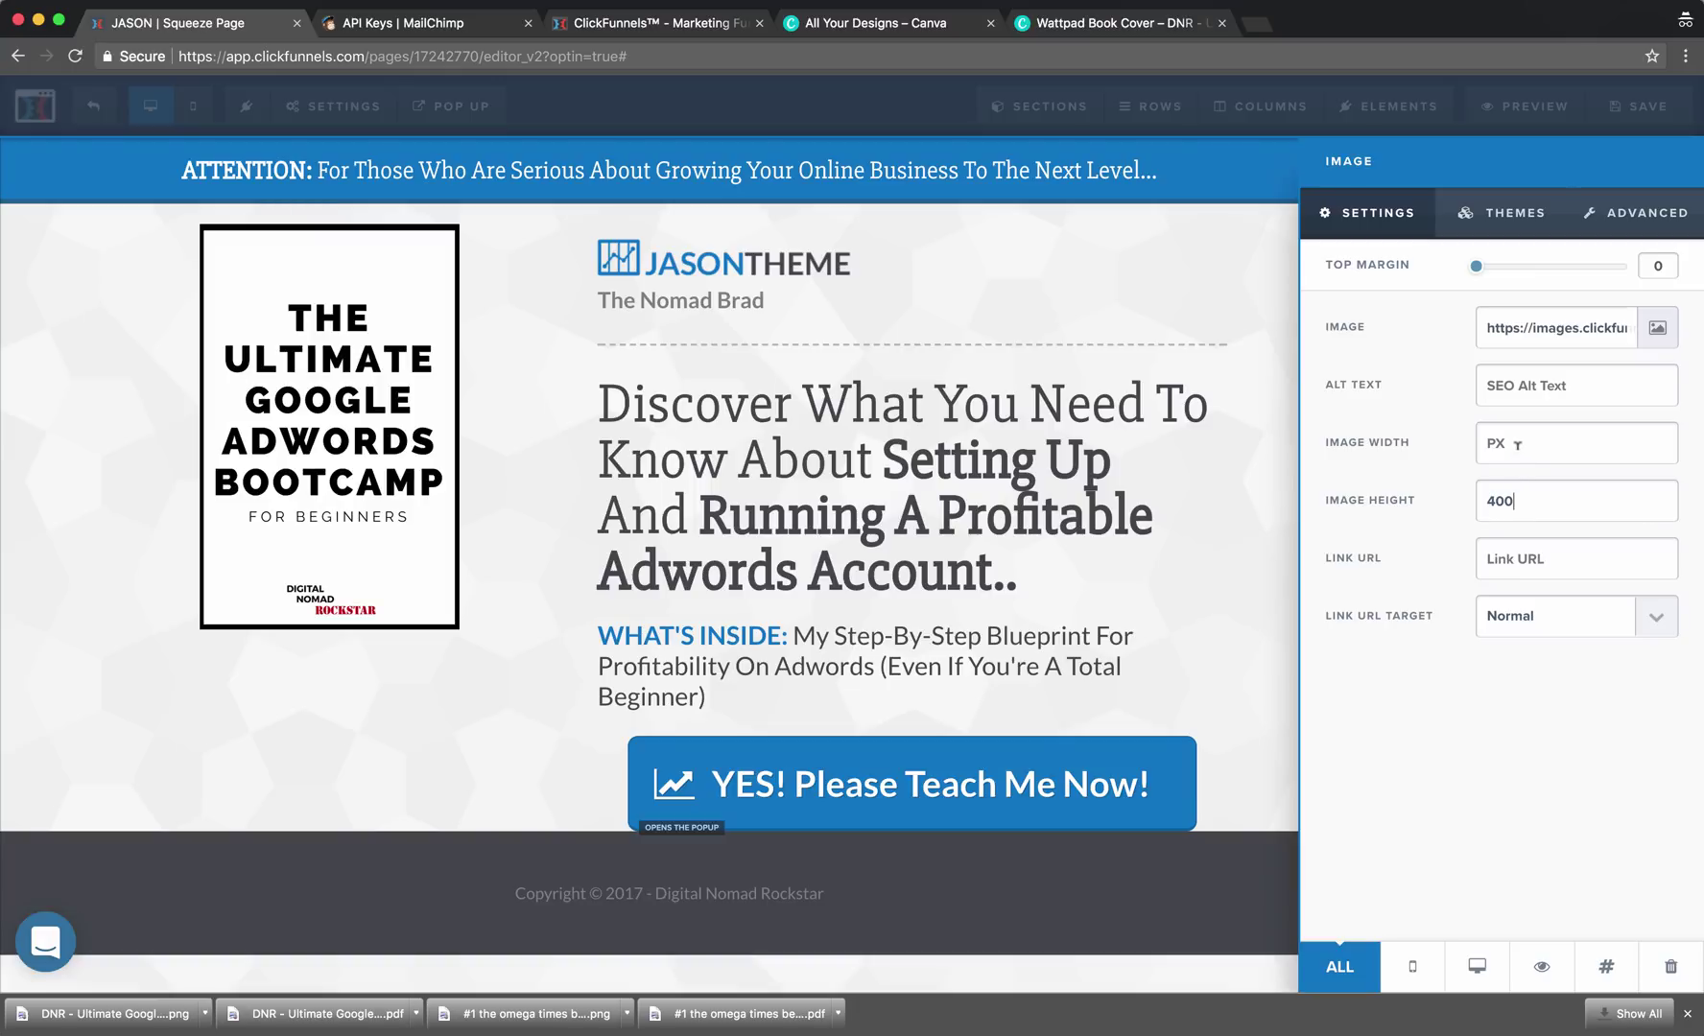
text(60)
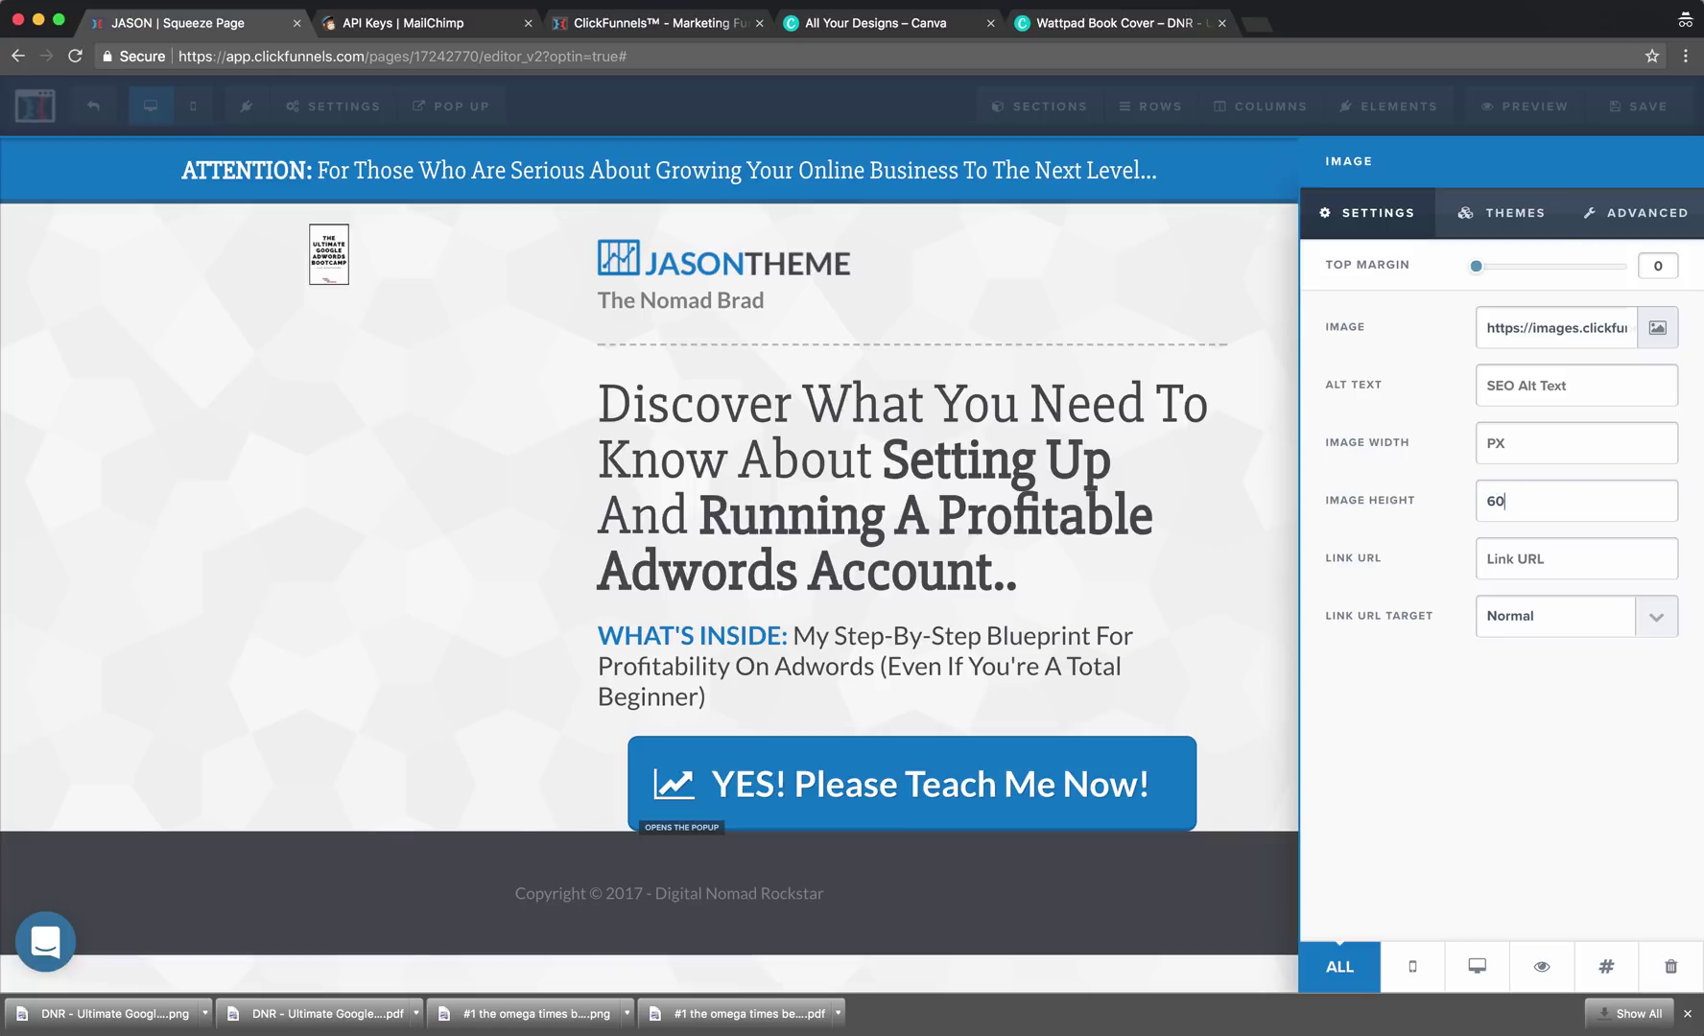
text(050)
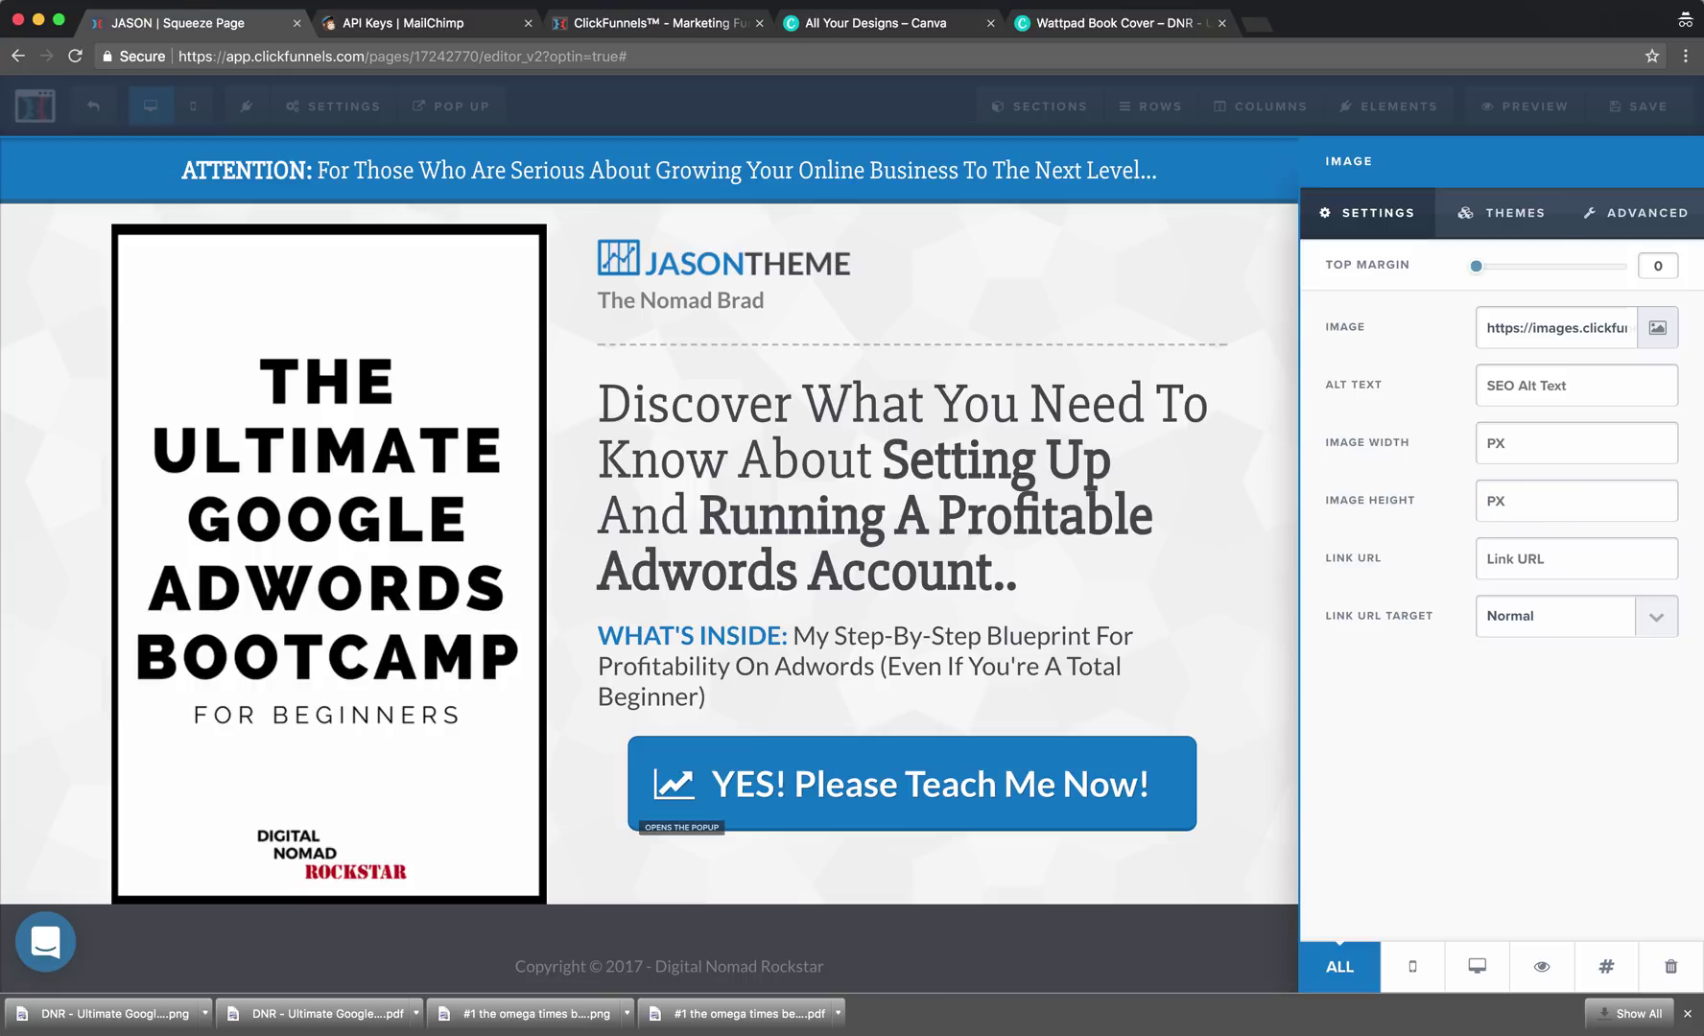
text(0)
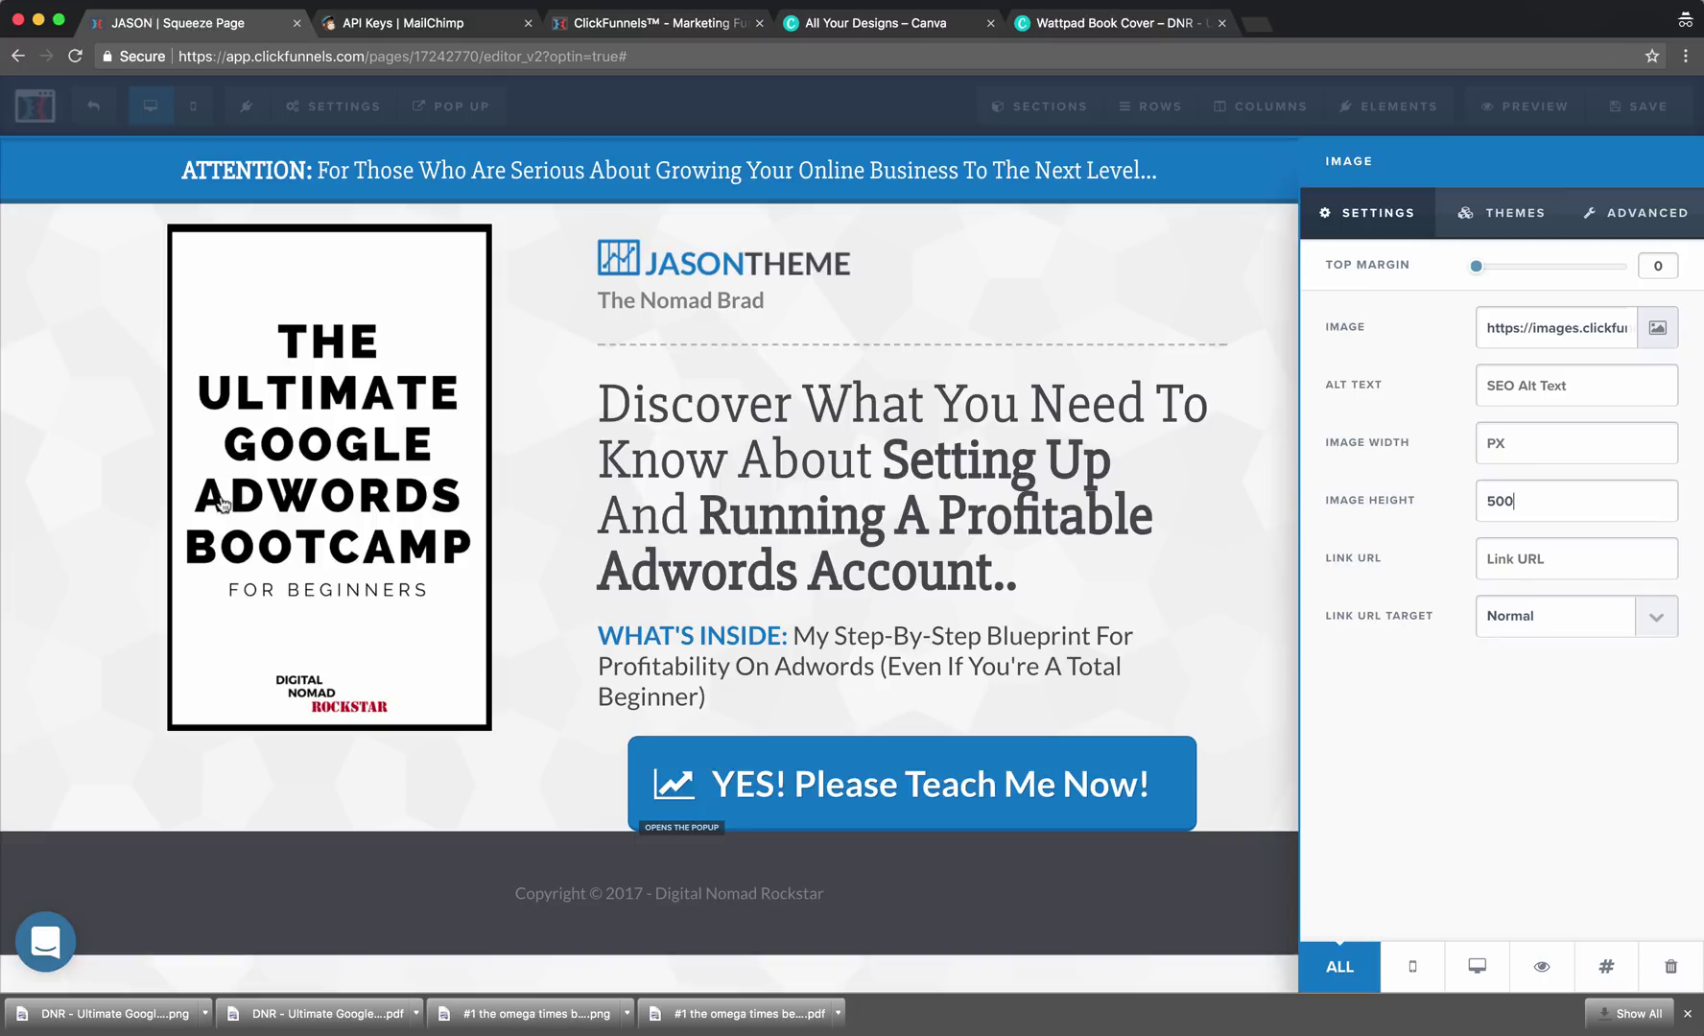
Step: Close the image settings, dismiss the downloads bar, and save the squeeze page
click(546, 479)
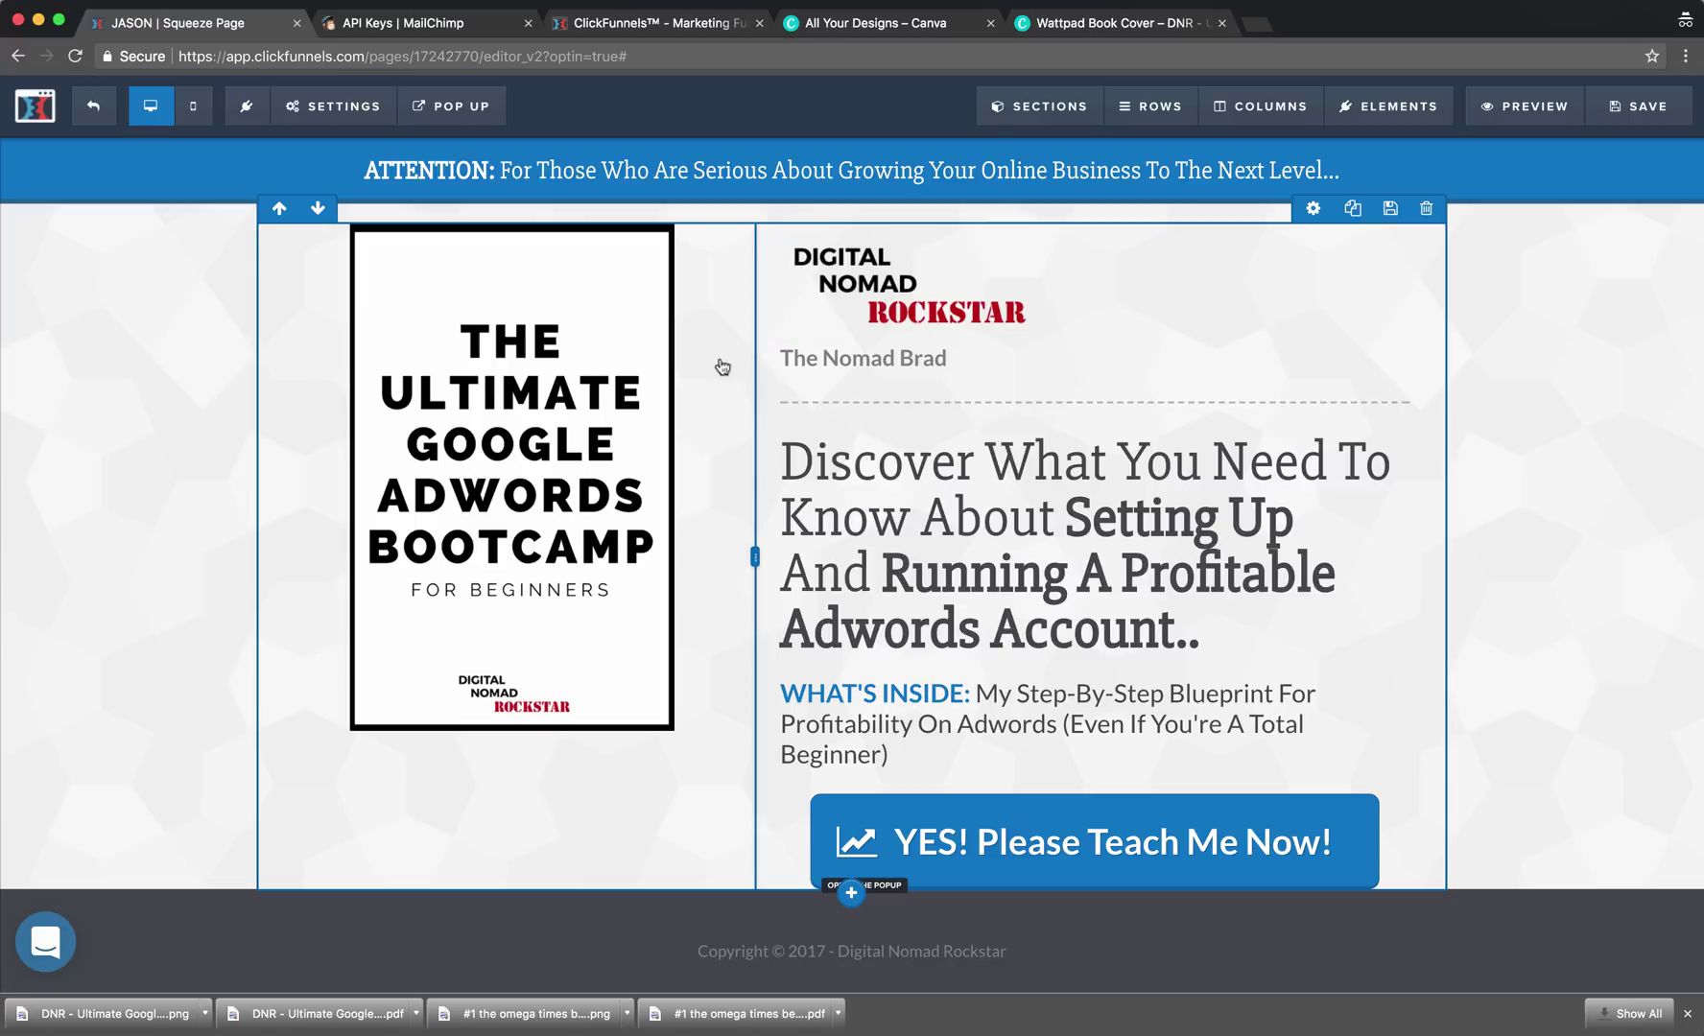
mouse_move(329, 477)
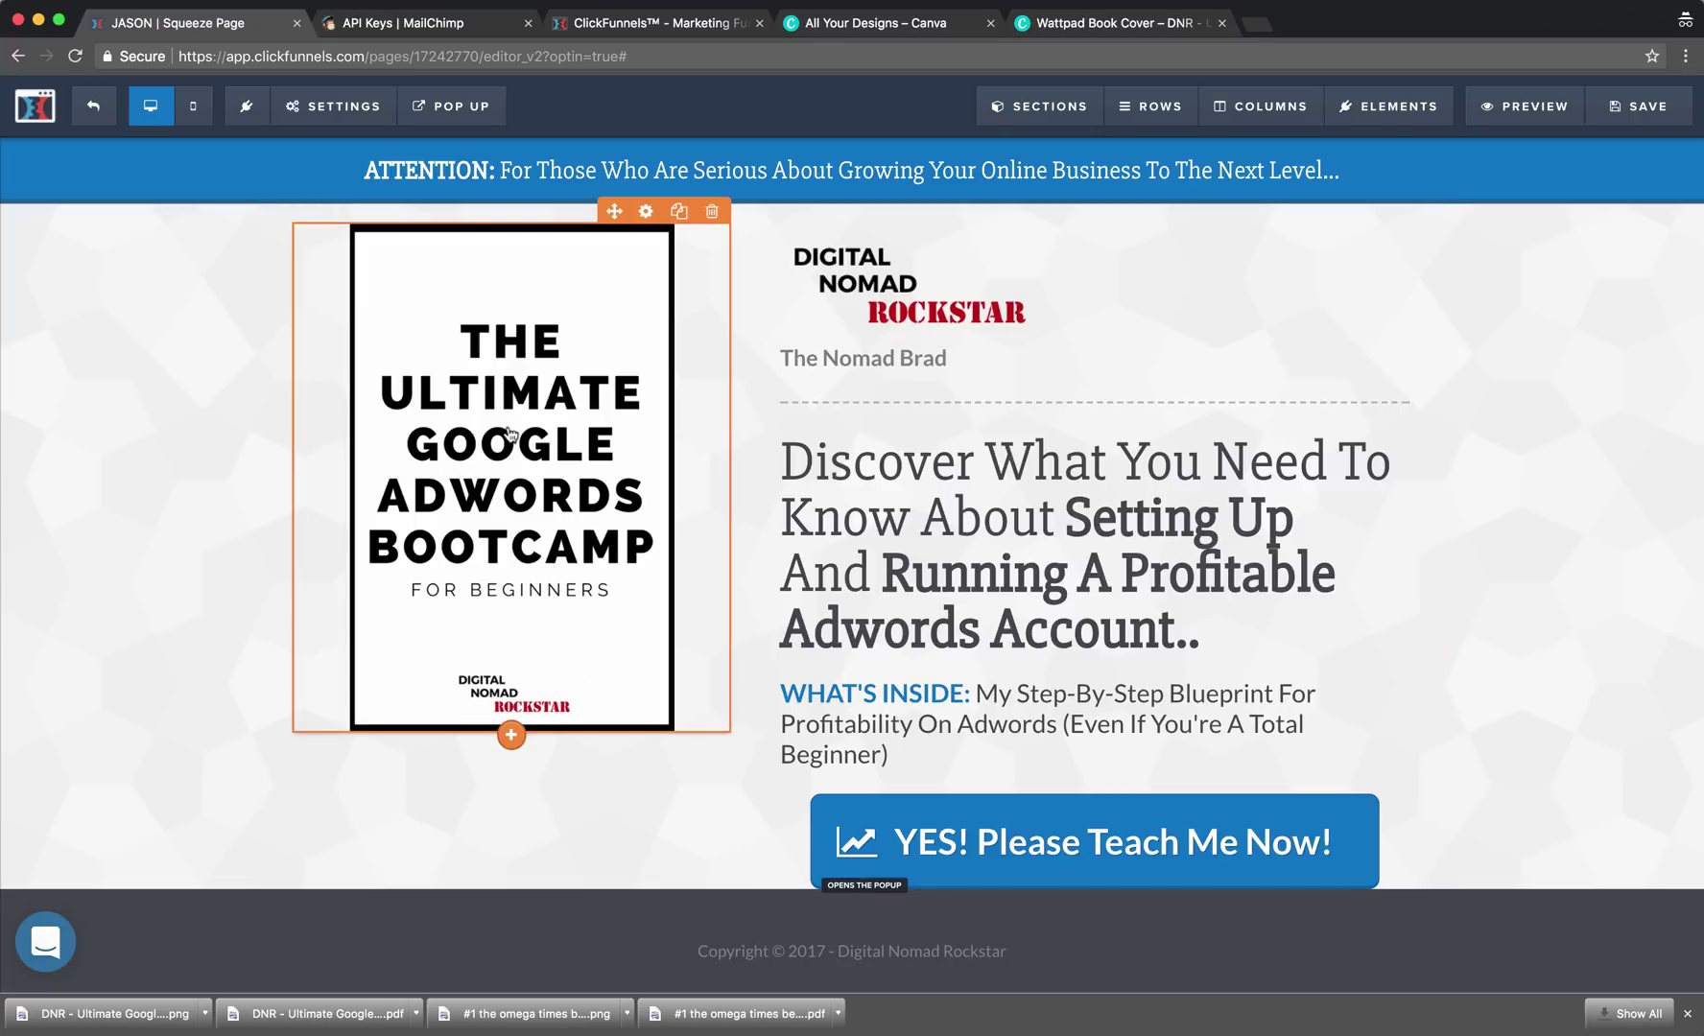
scroll(852, 532, down, 1)
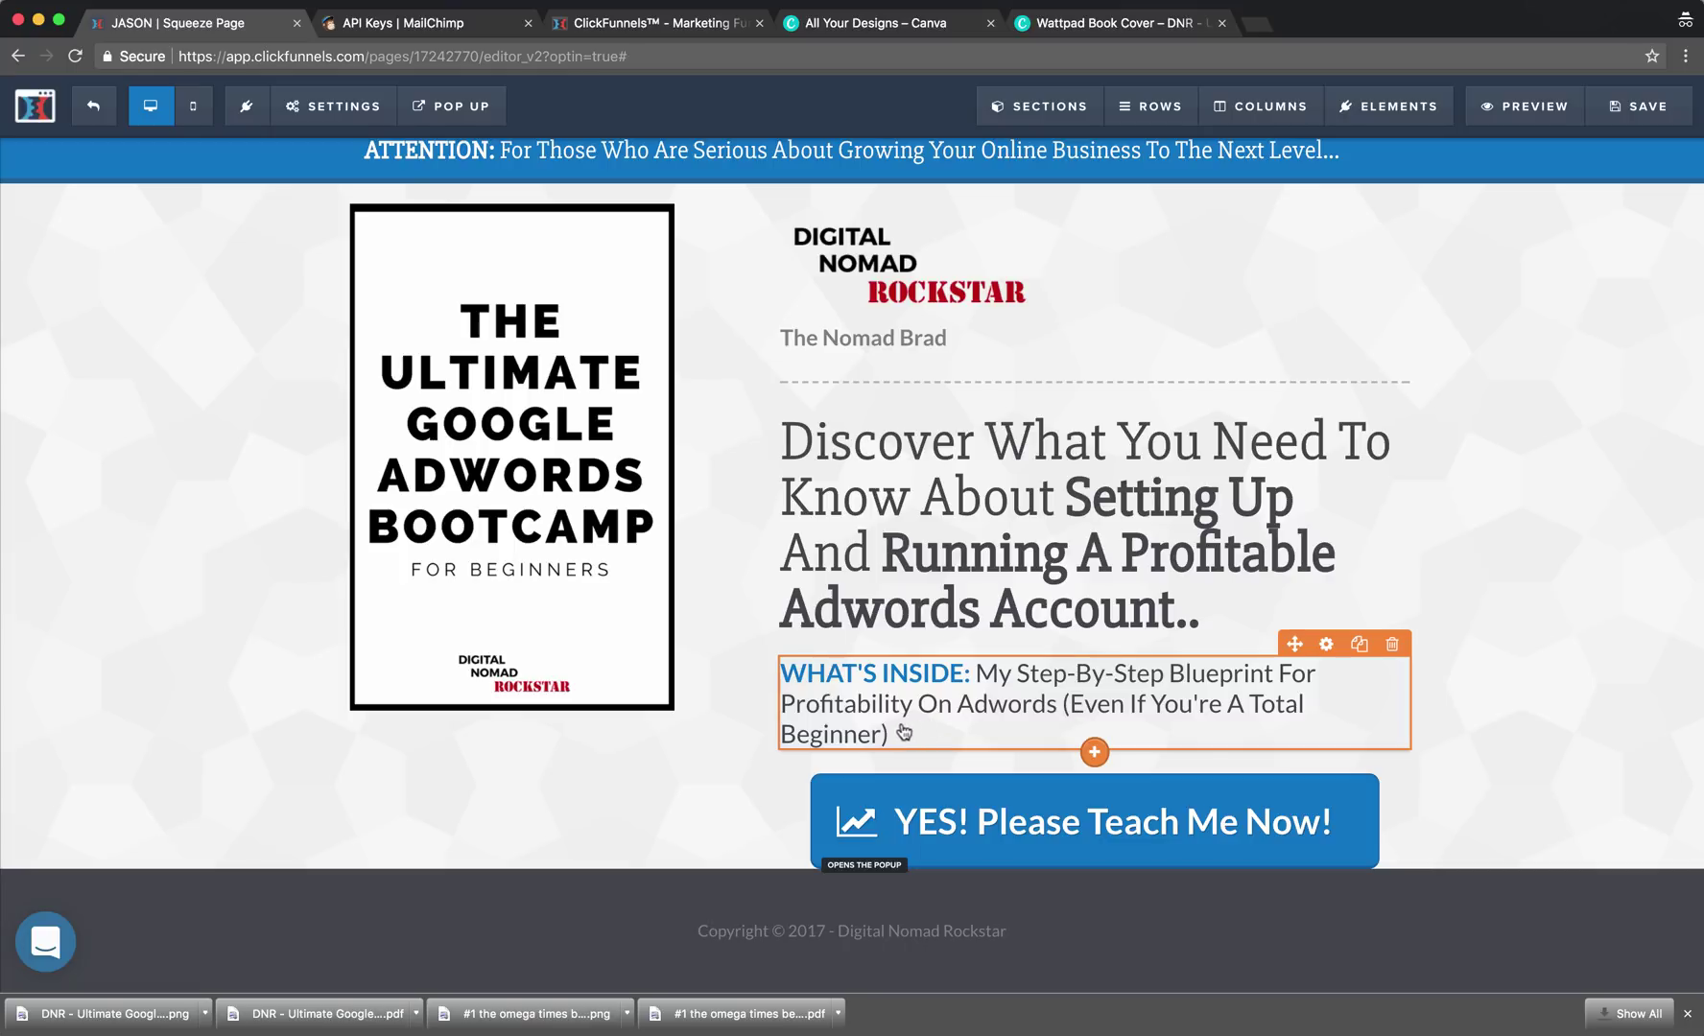
scroll(904, 732, up, 1)
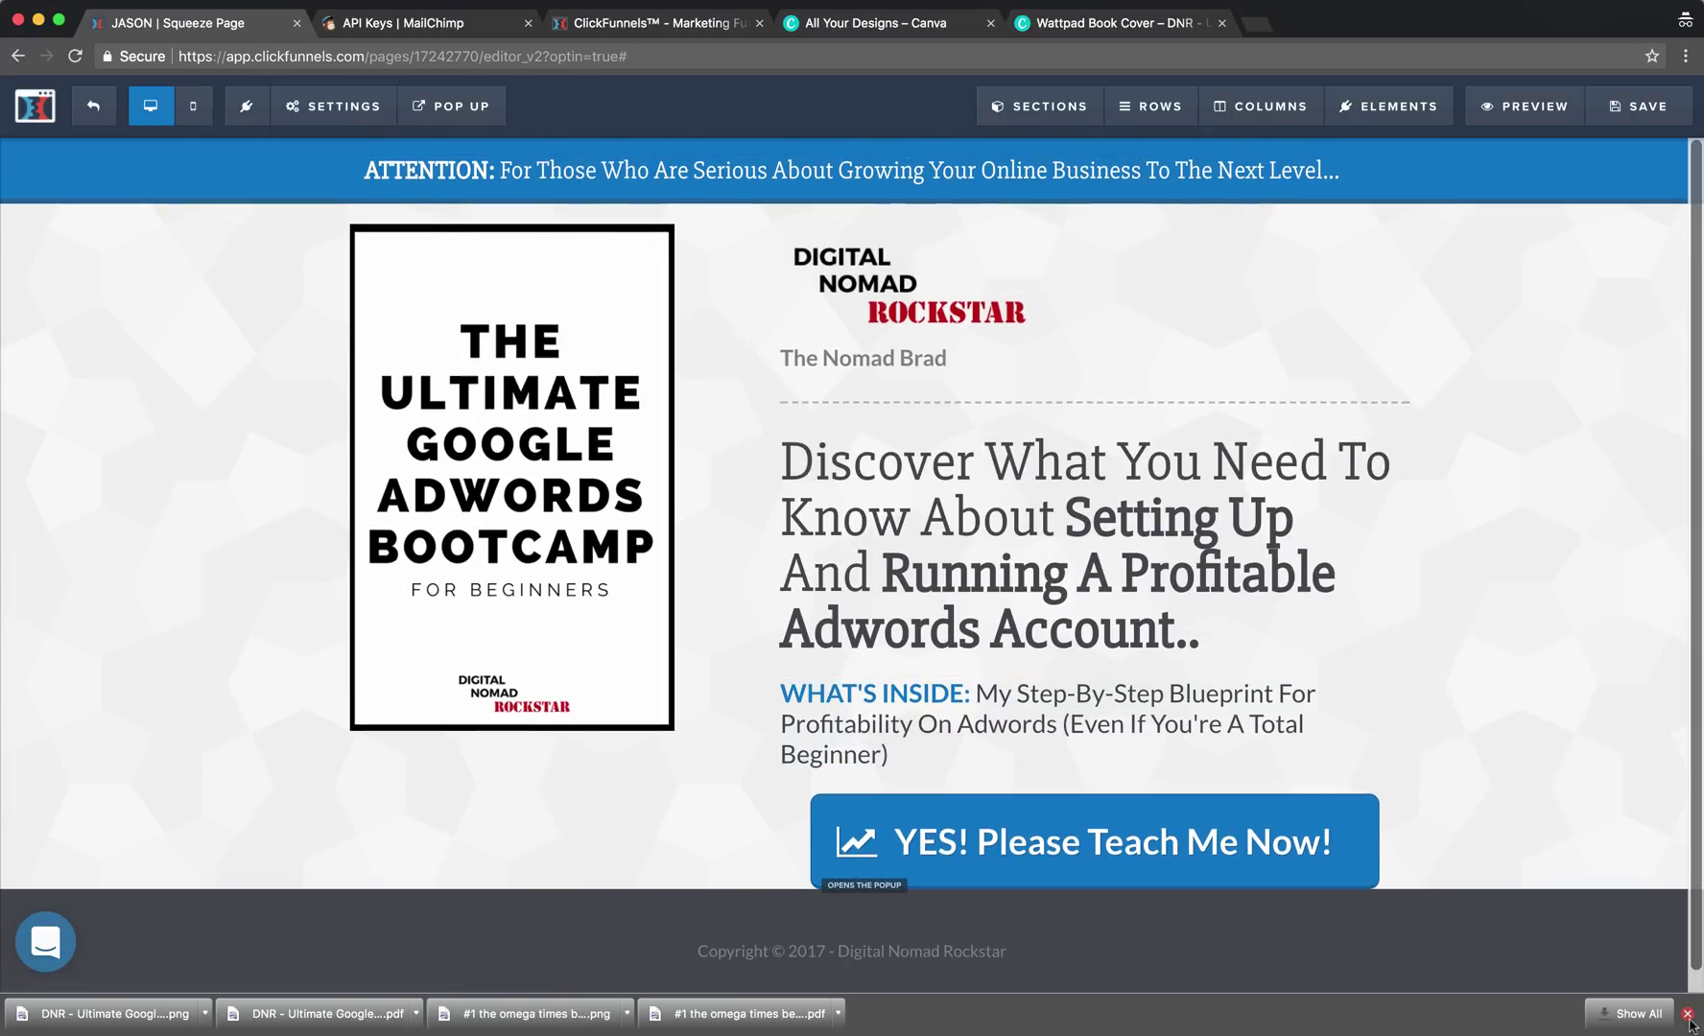
click(1687, 1012)
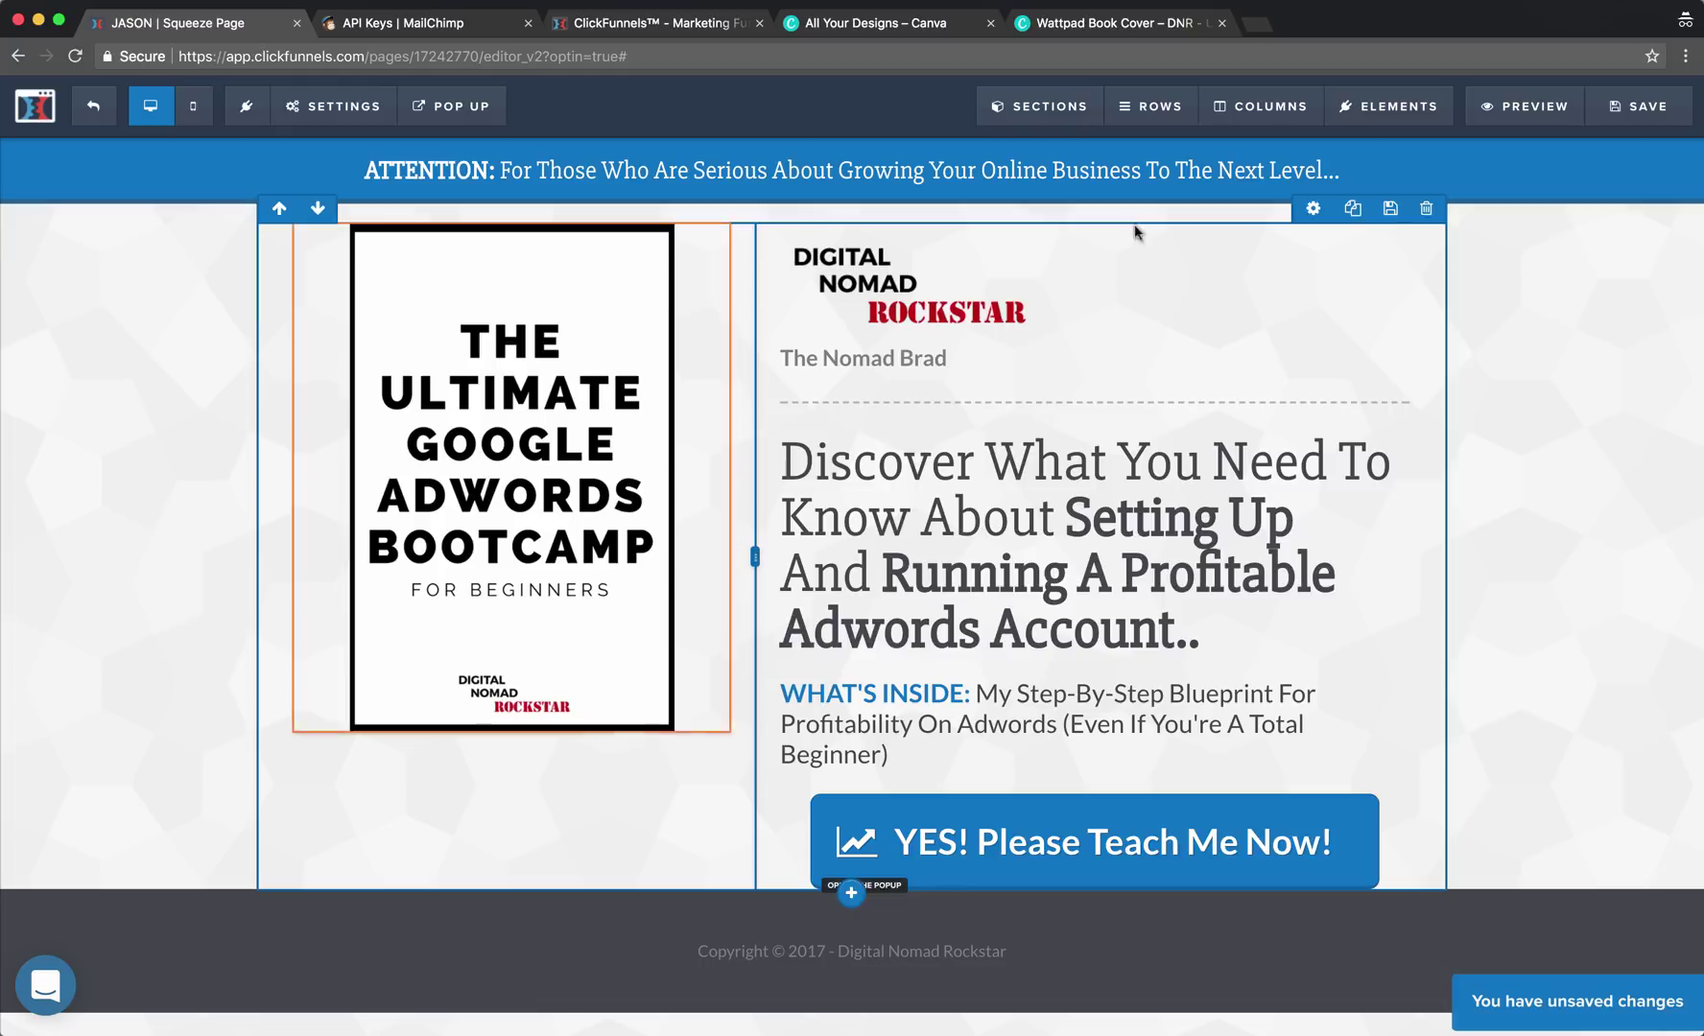
key(ctrl+s)
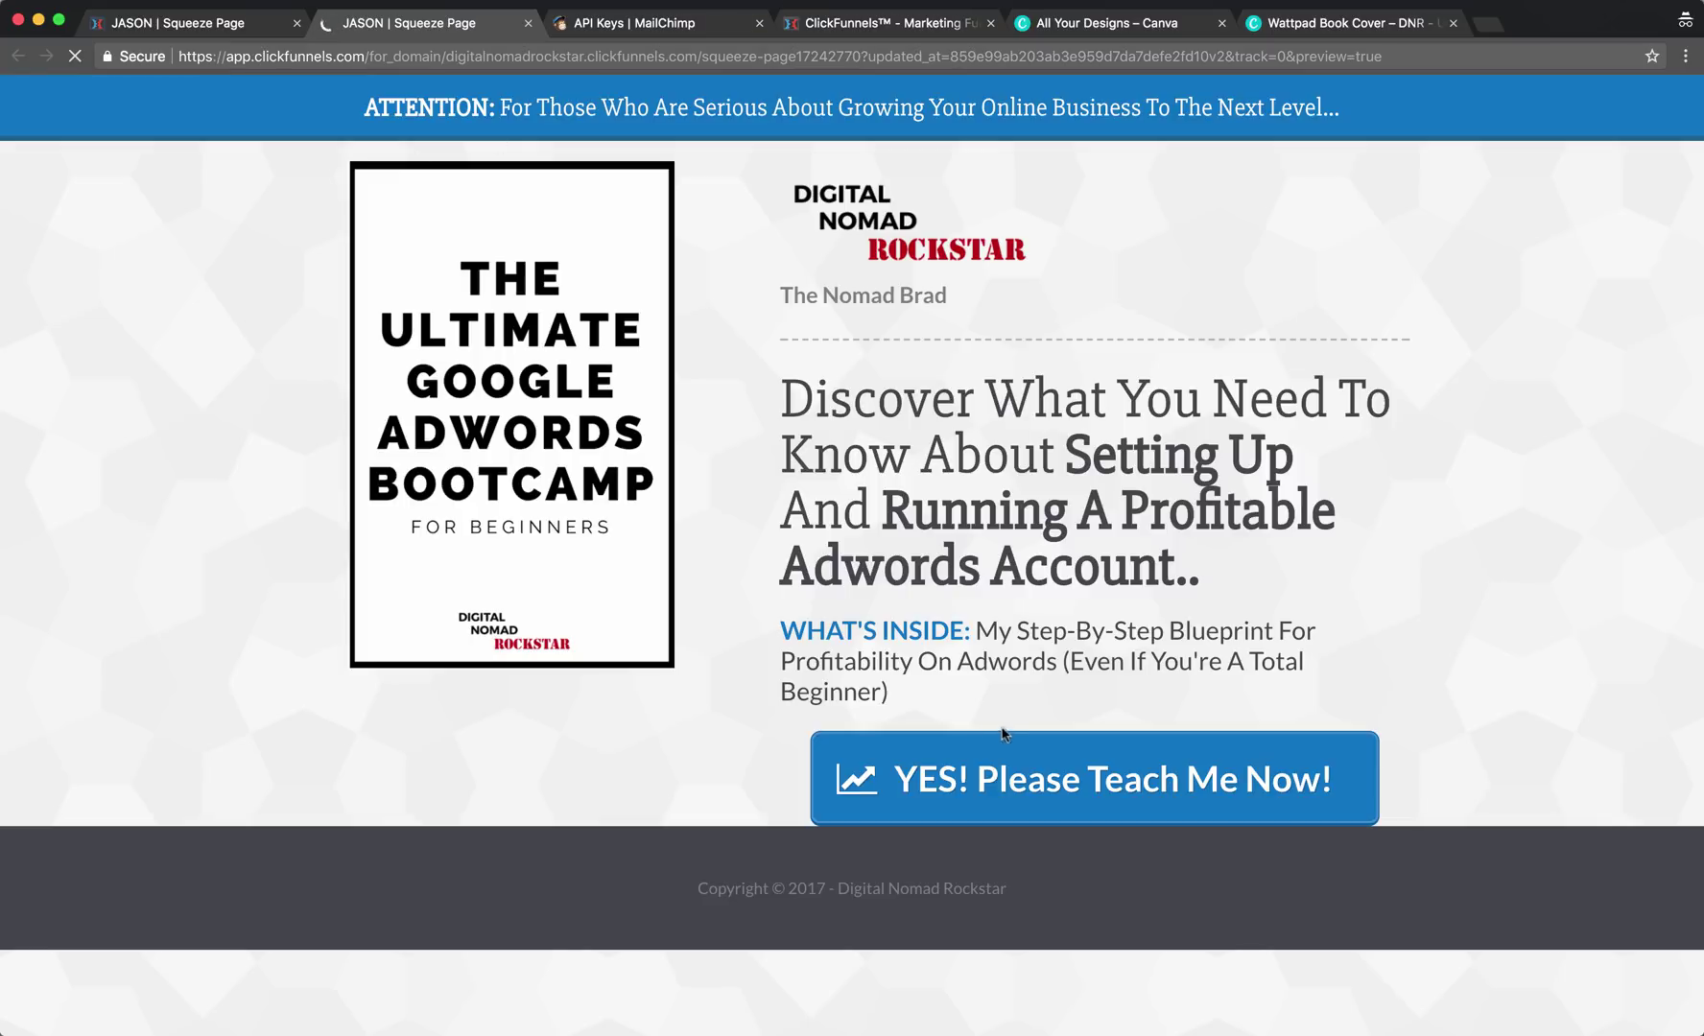
scroll(906, 687, up, 3)
Step: Enter an email in the 'YES! Please Teach Me Now!' pop-up and submit with 'Sign Me Up!'
click(1077, 779)
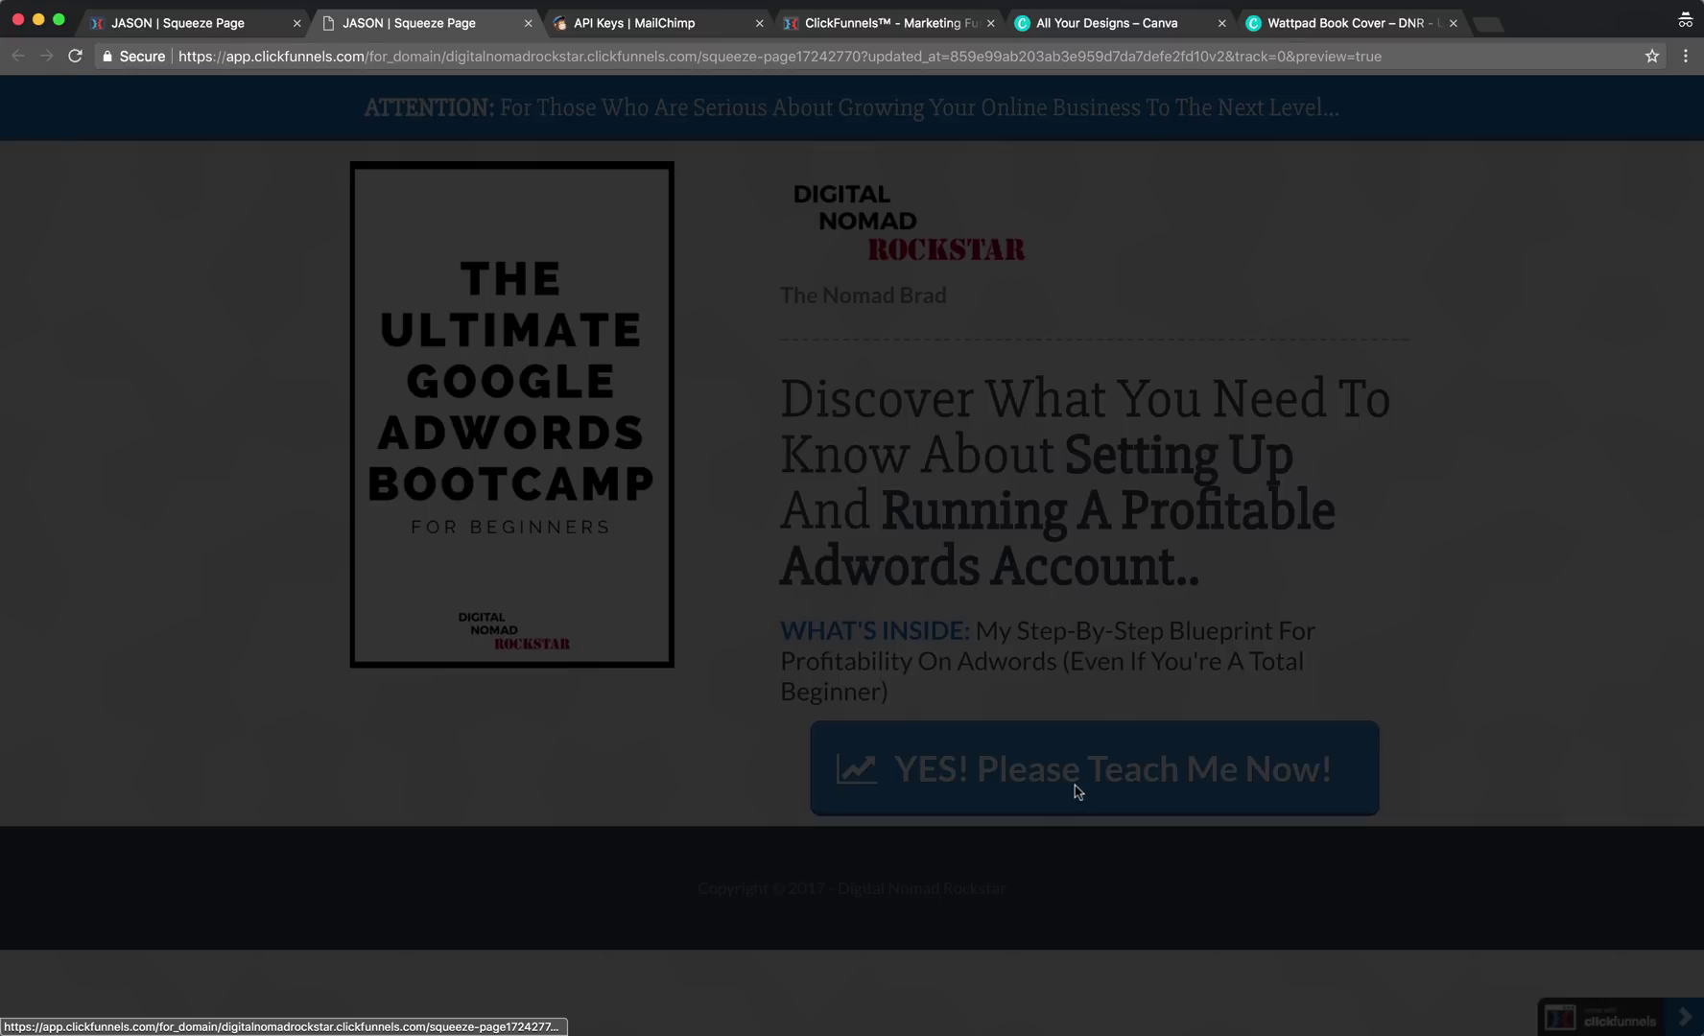
click(811, 469)
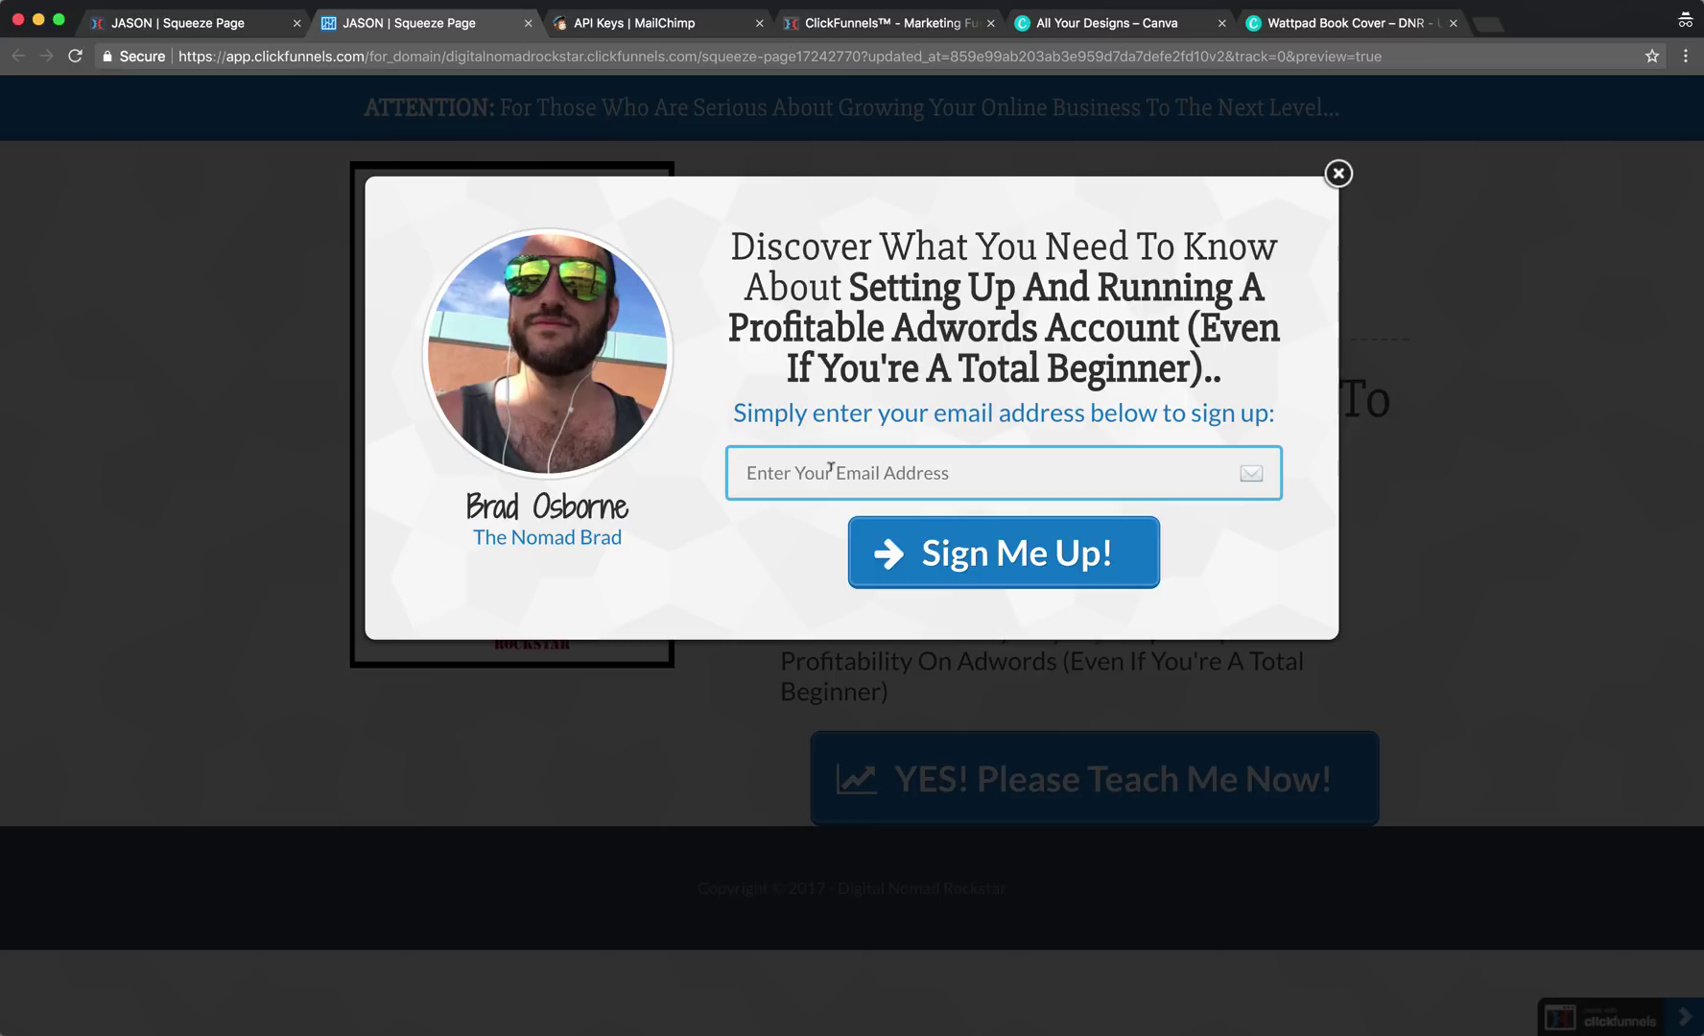
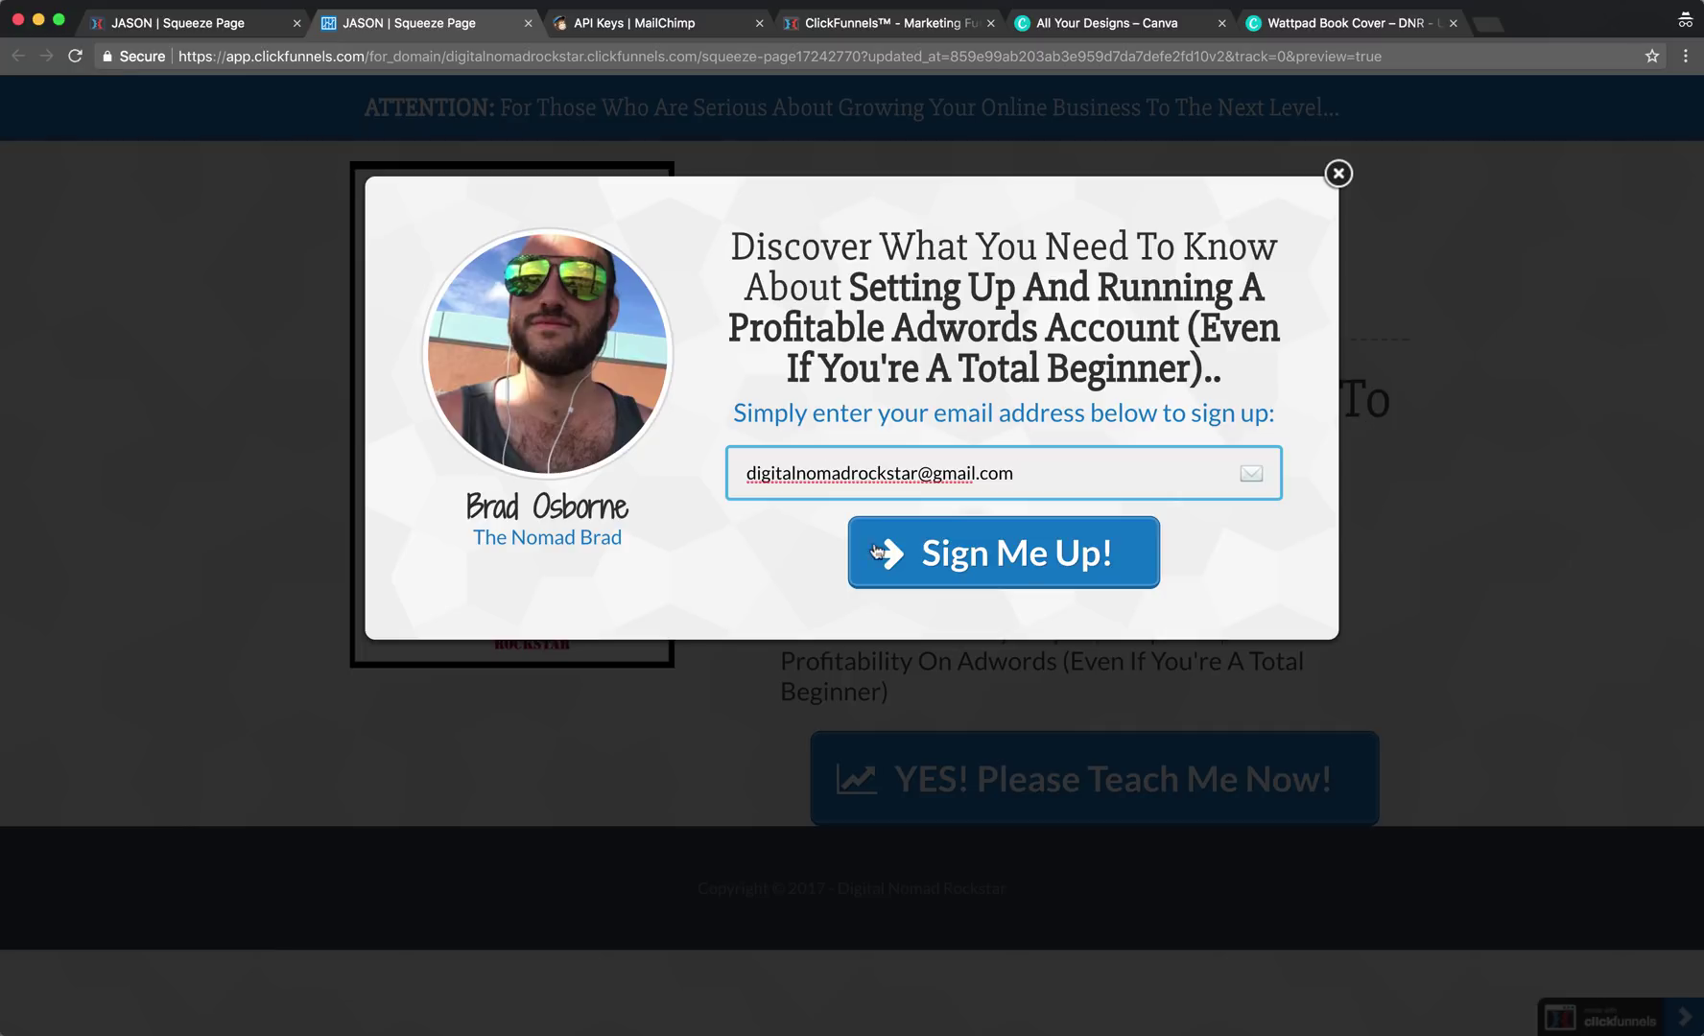
click(879, 548)
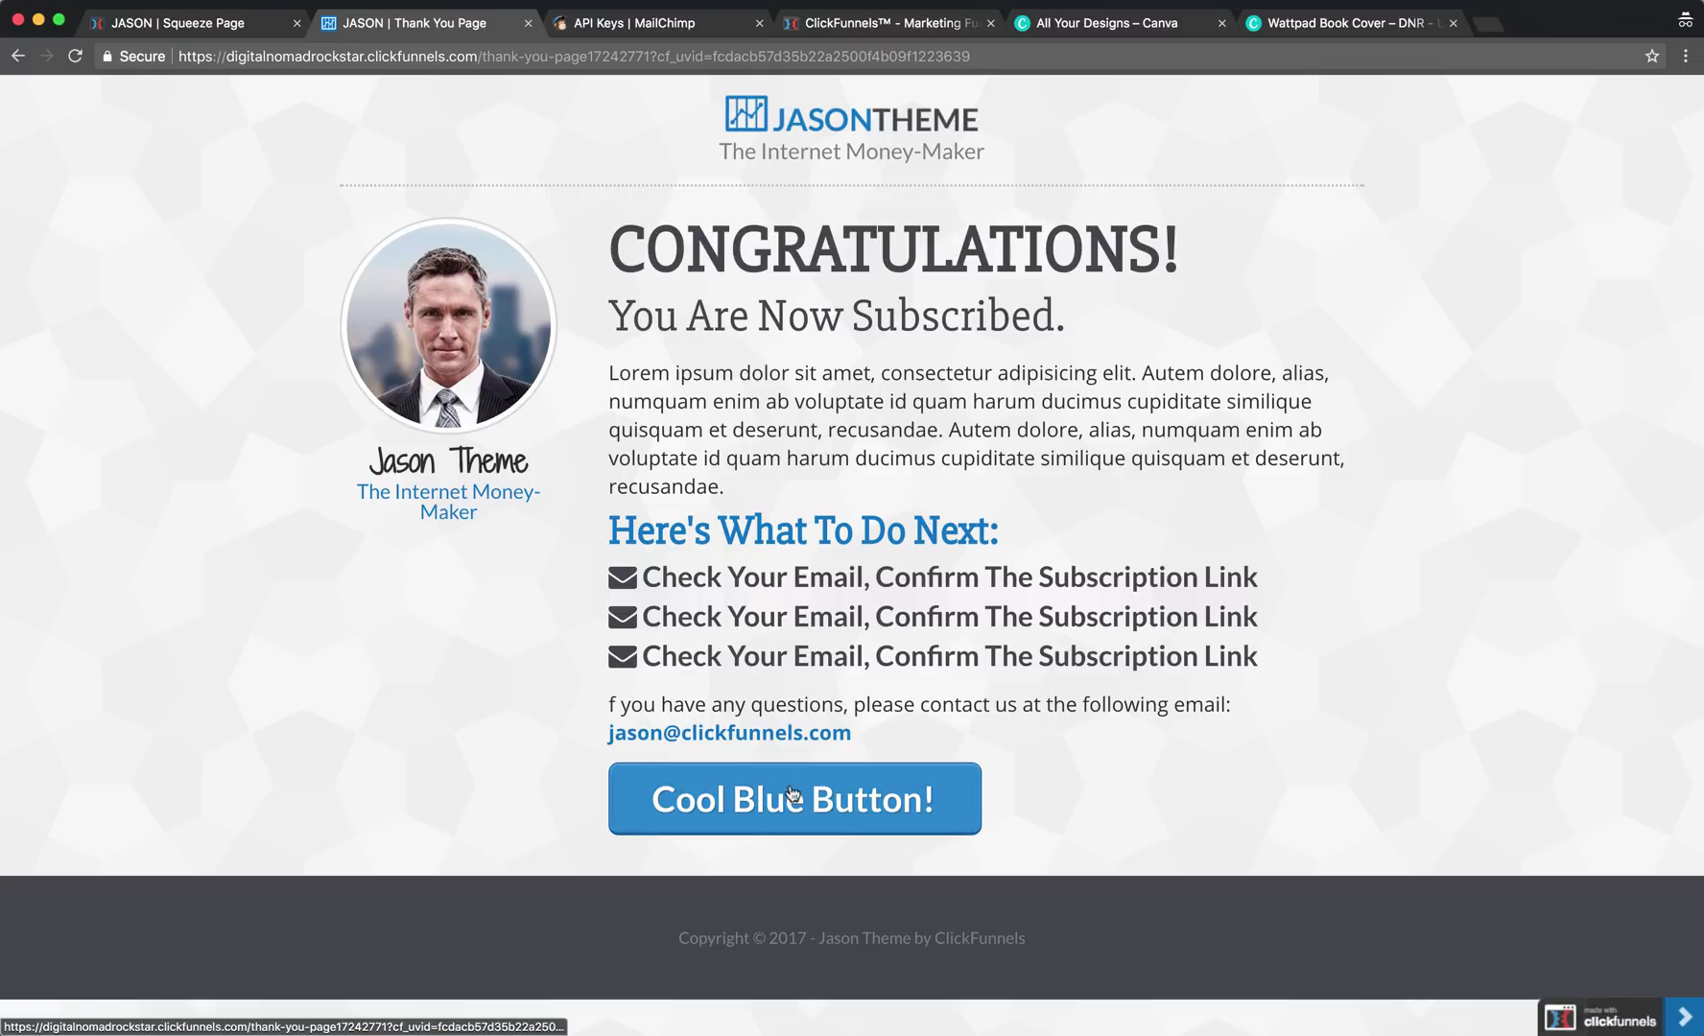
Step: Return from the Thank You page to the funnel in ClickFunnels
click(180, 23)
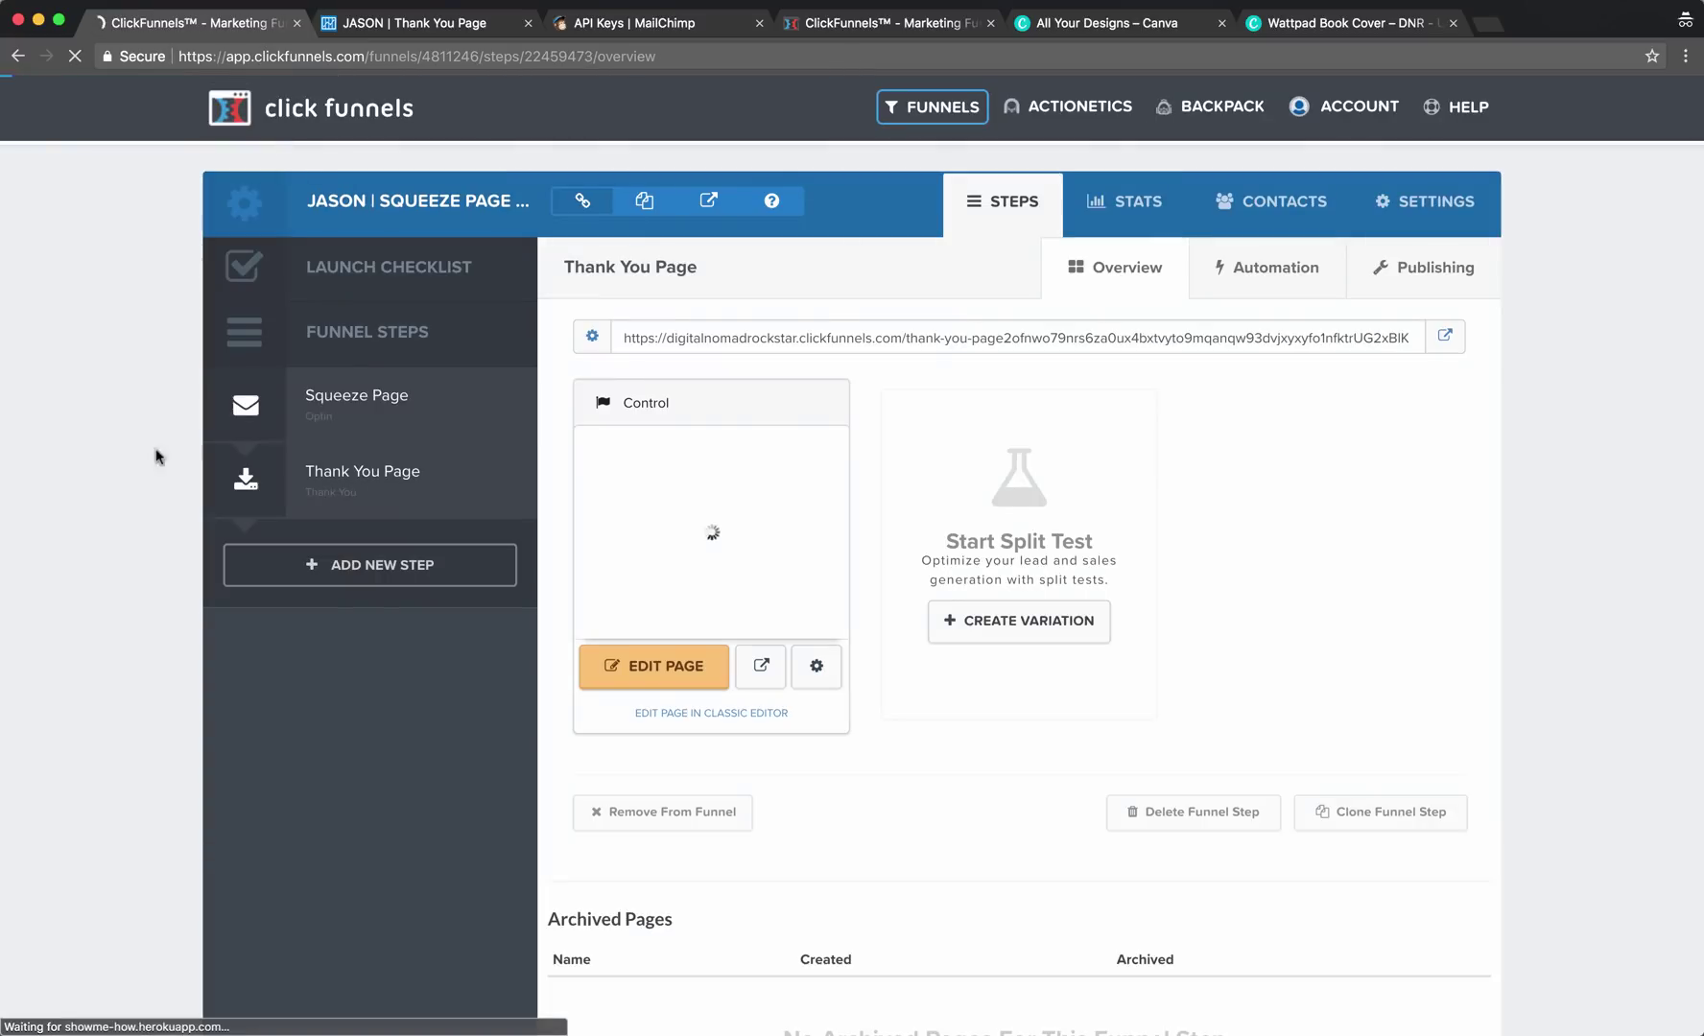
Step: Delete the lorem-ipsum paragraph from the Thank You page in the editor
click(650, 673)
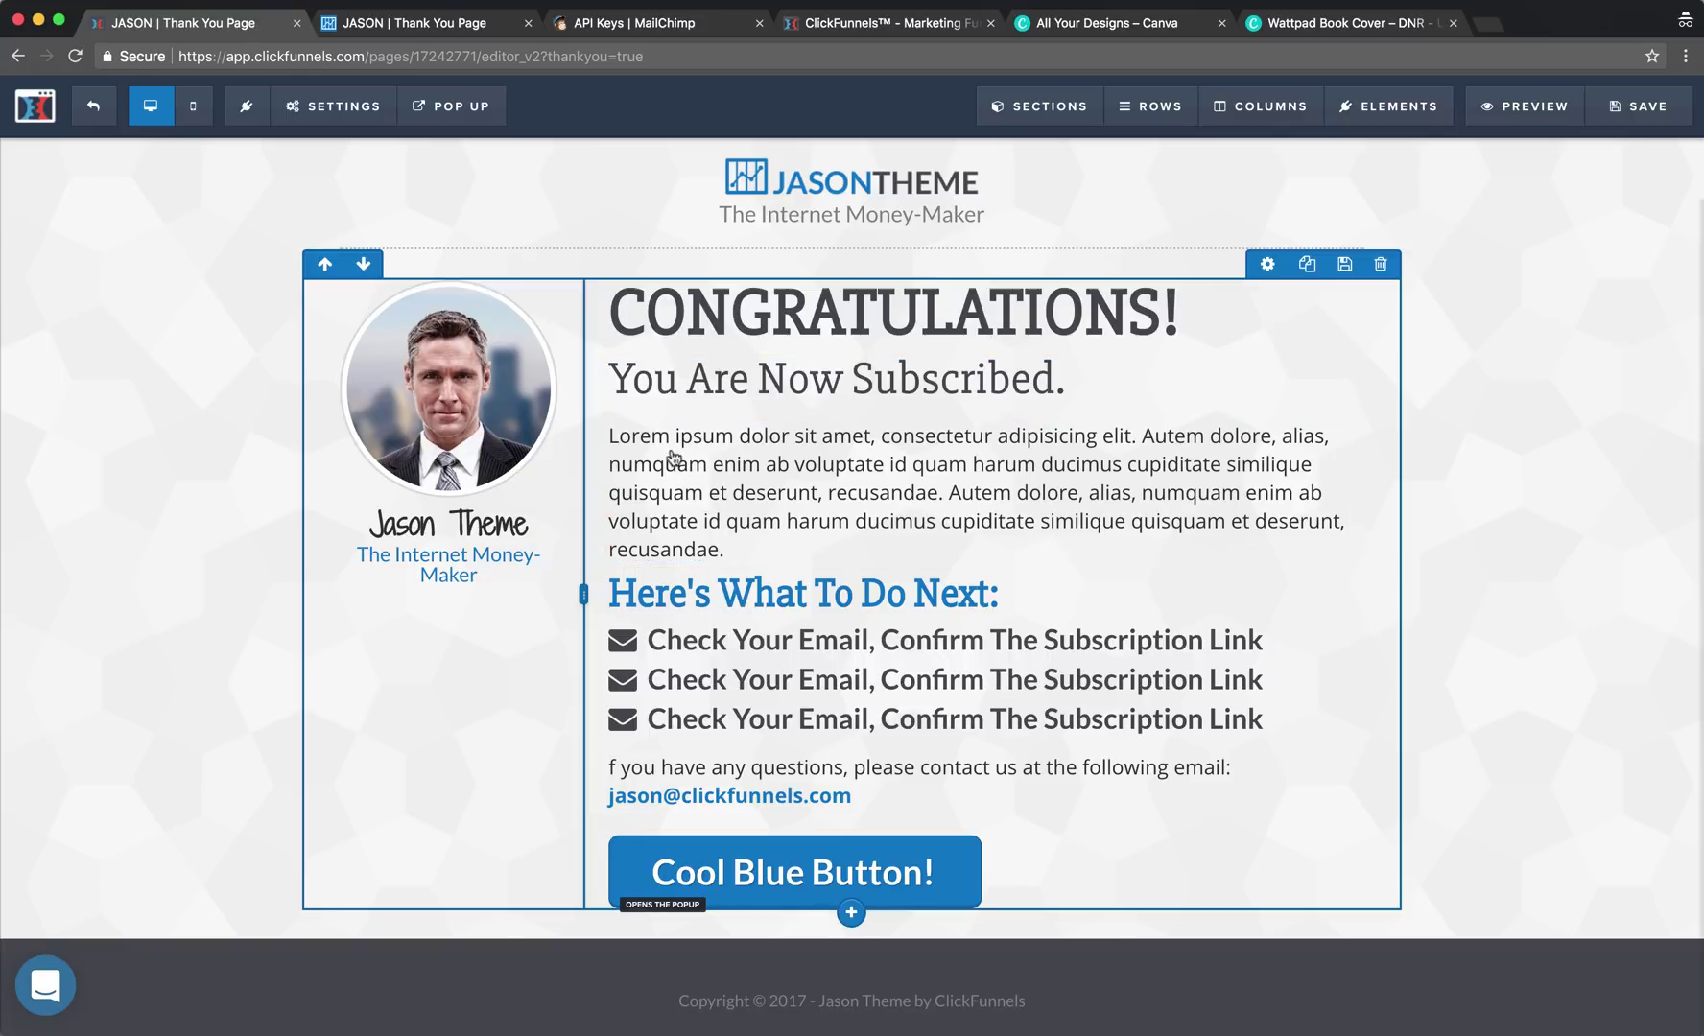
click(1348, 408)
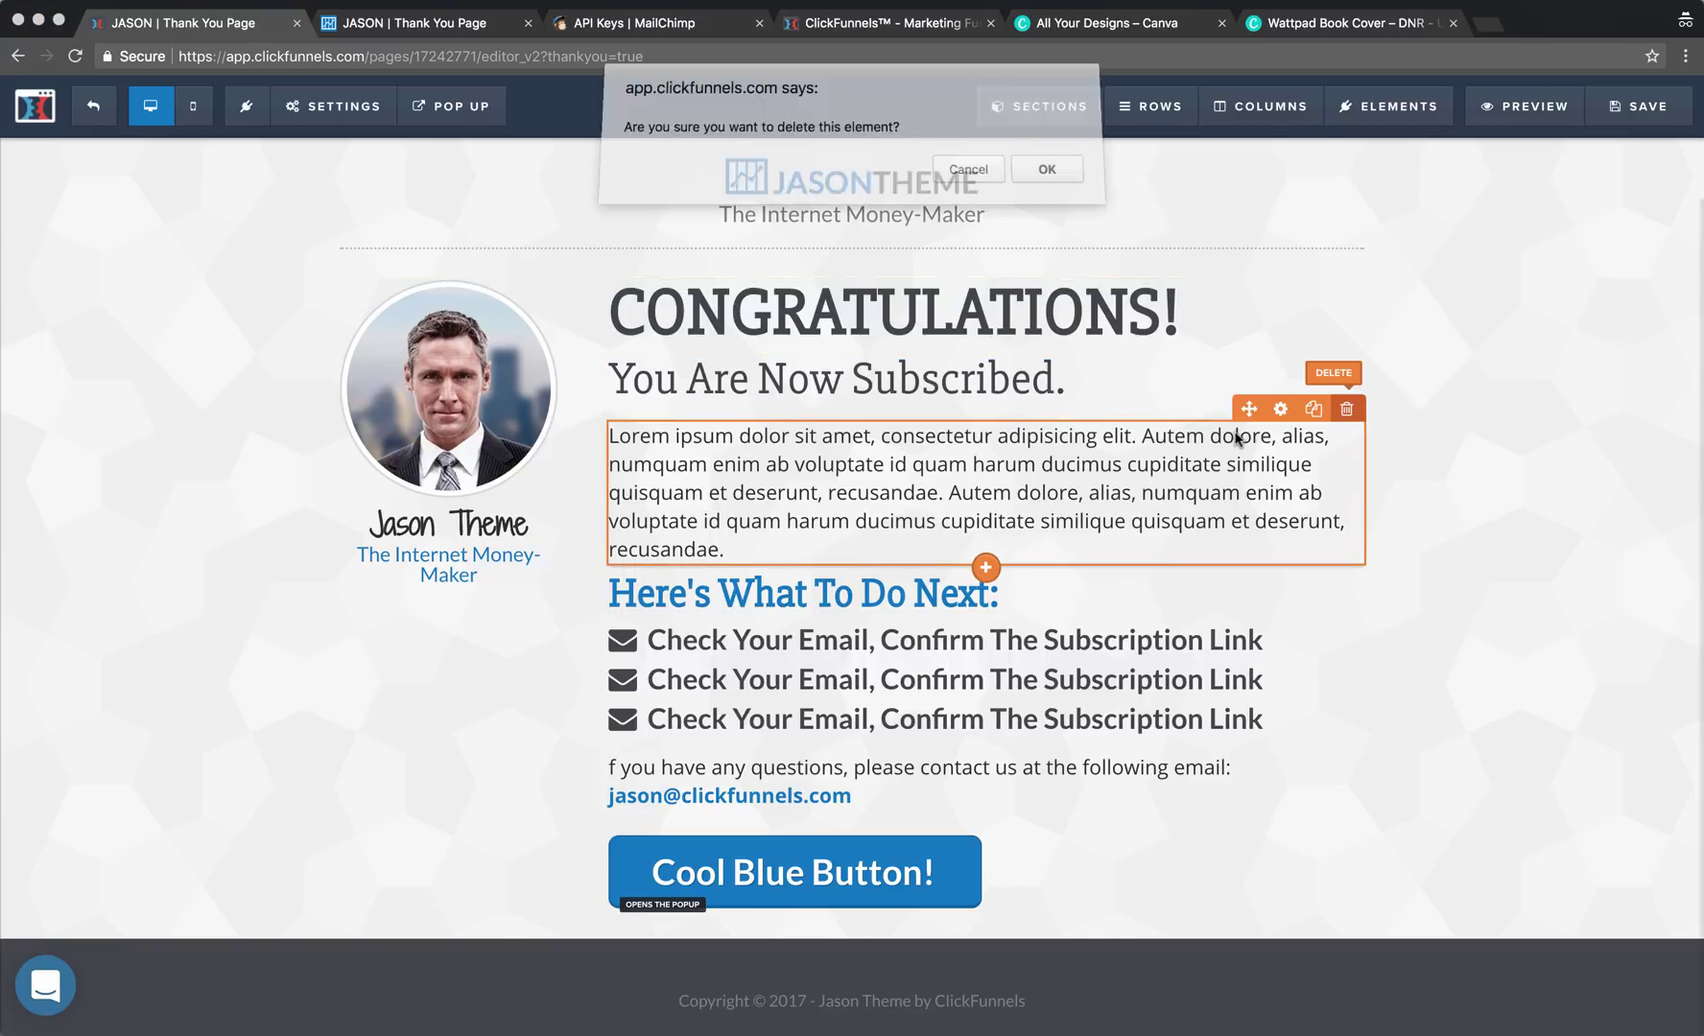
click(1048, 175)
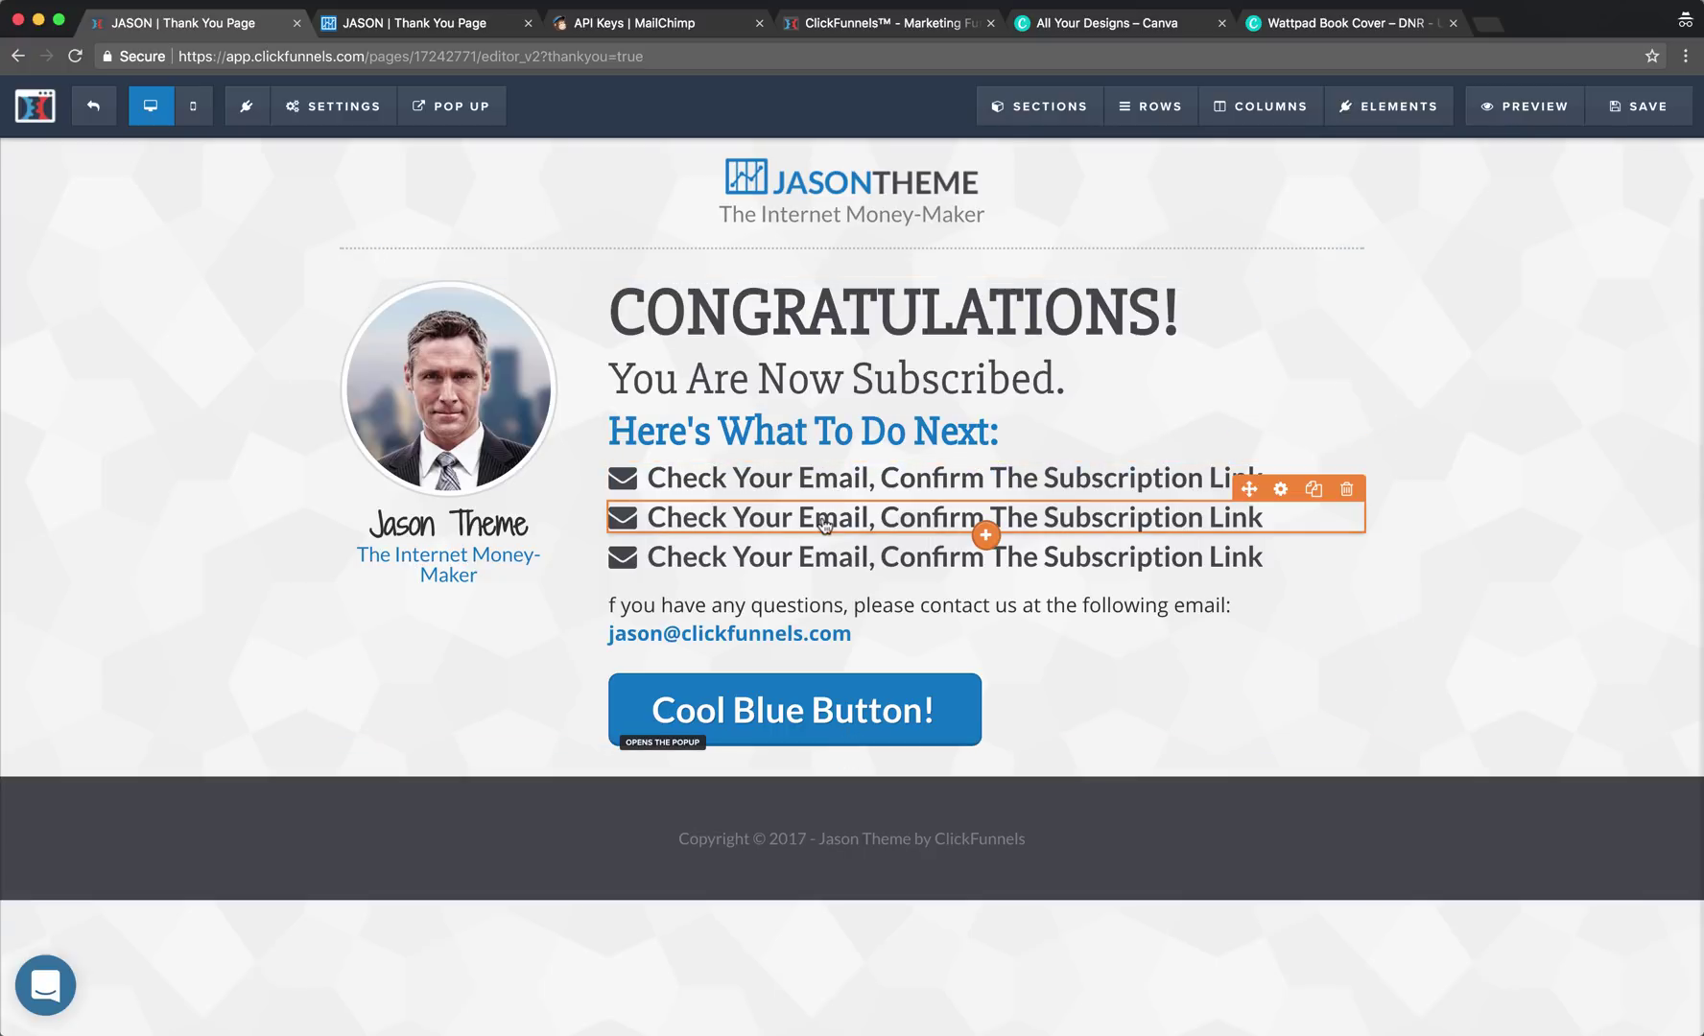
click(730, 633)
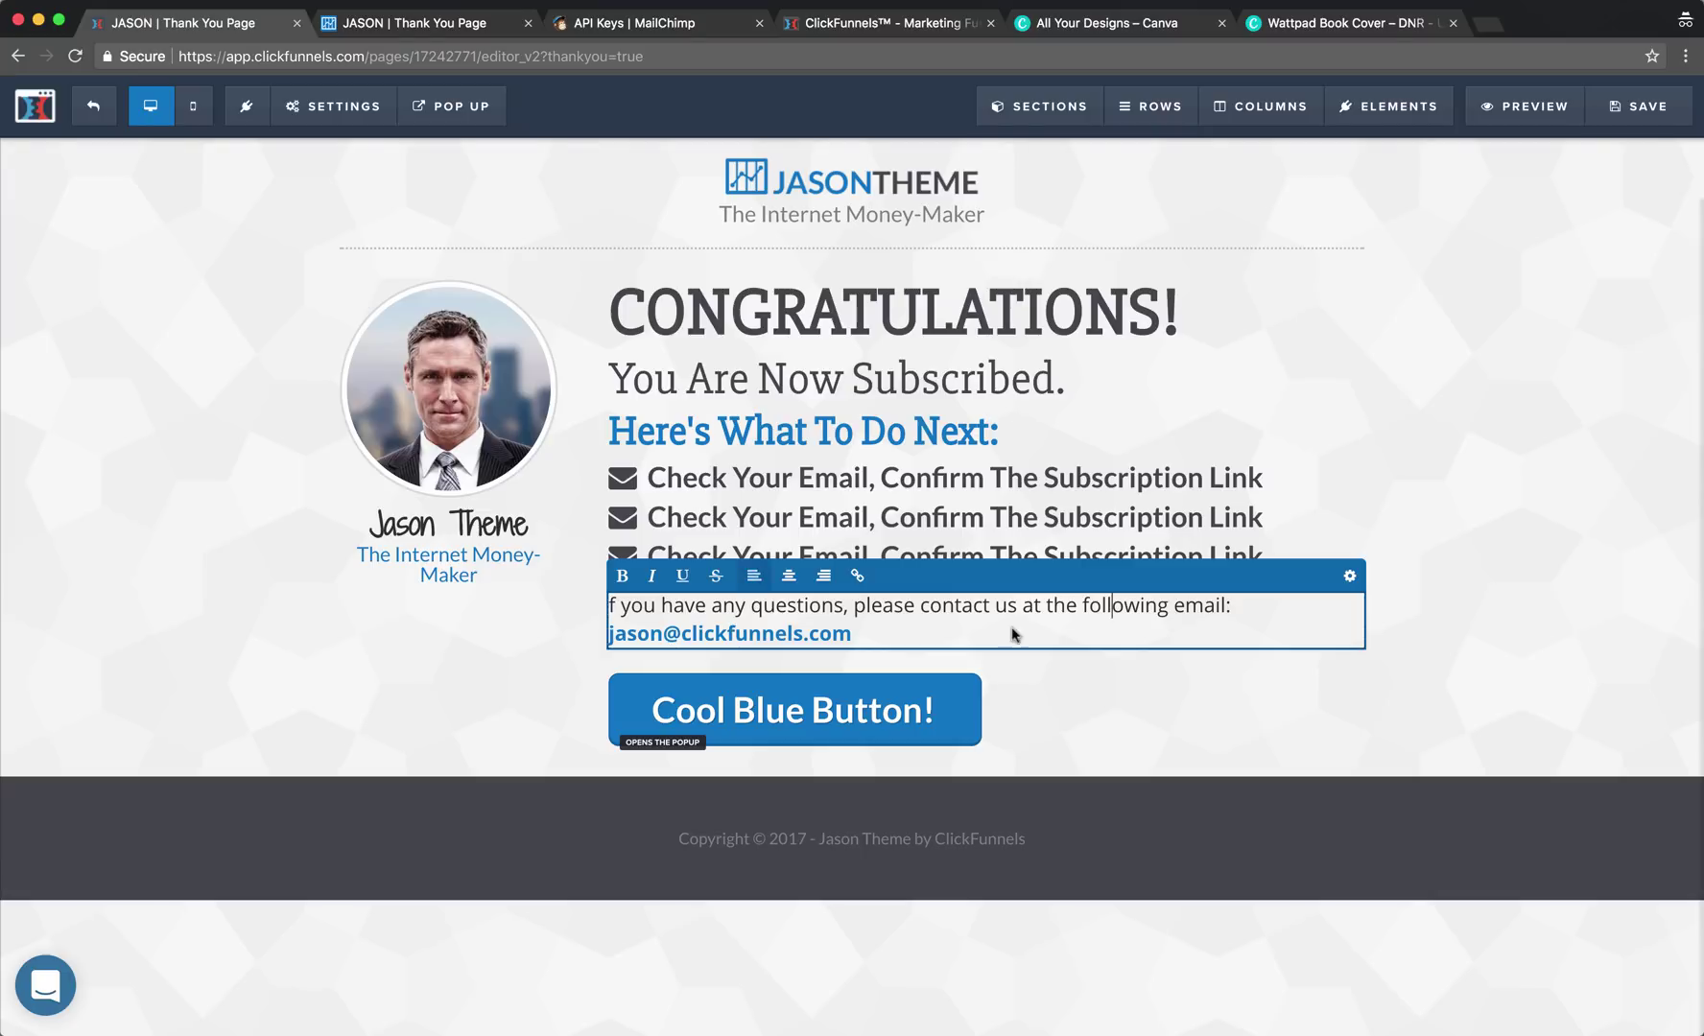
key(Escape)
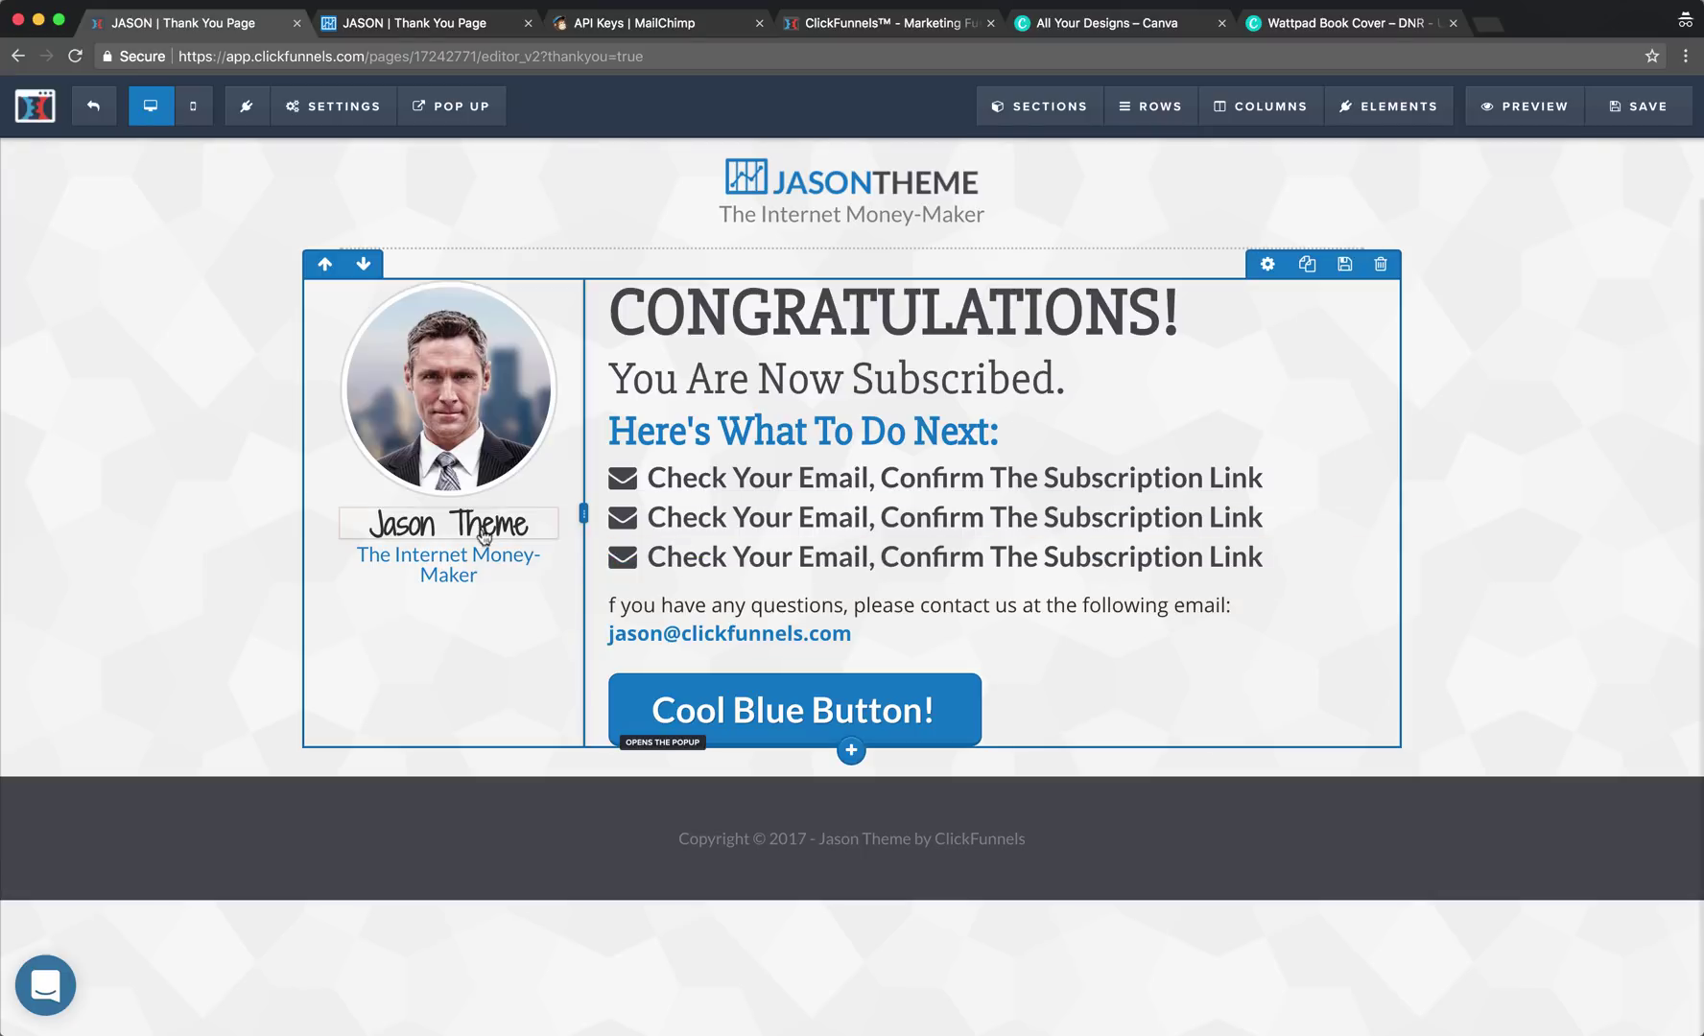
click(482, 532)
double_click(453, 526)
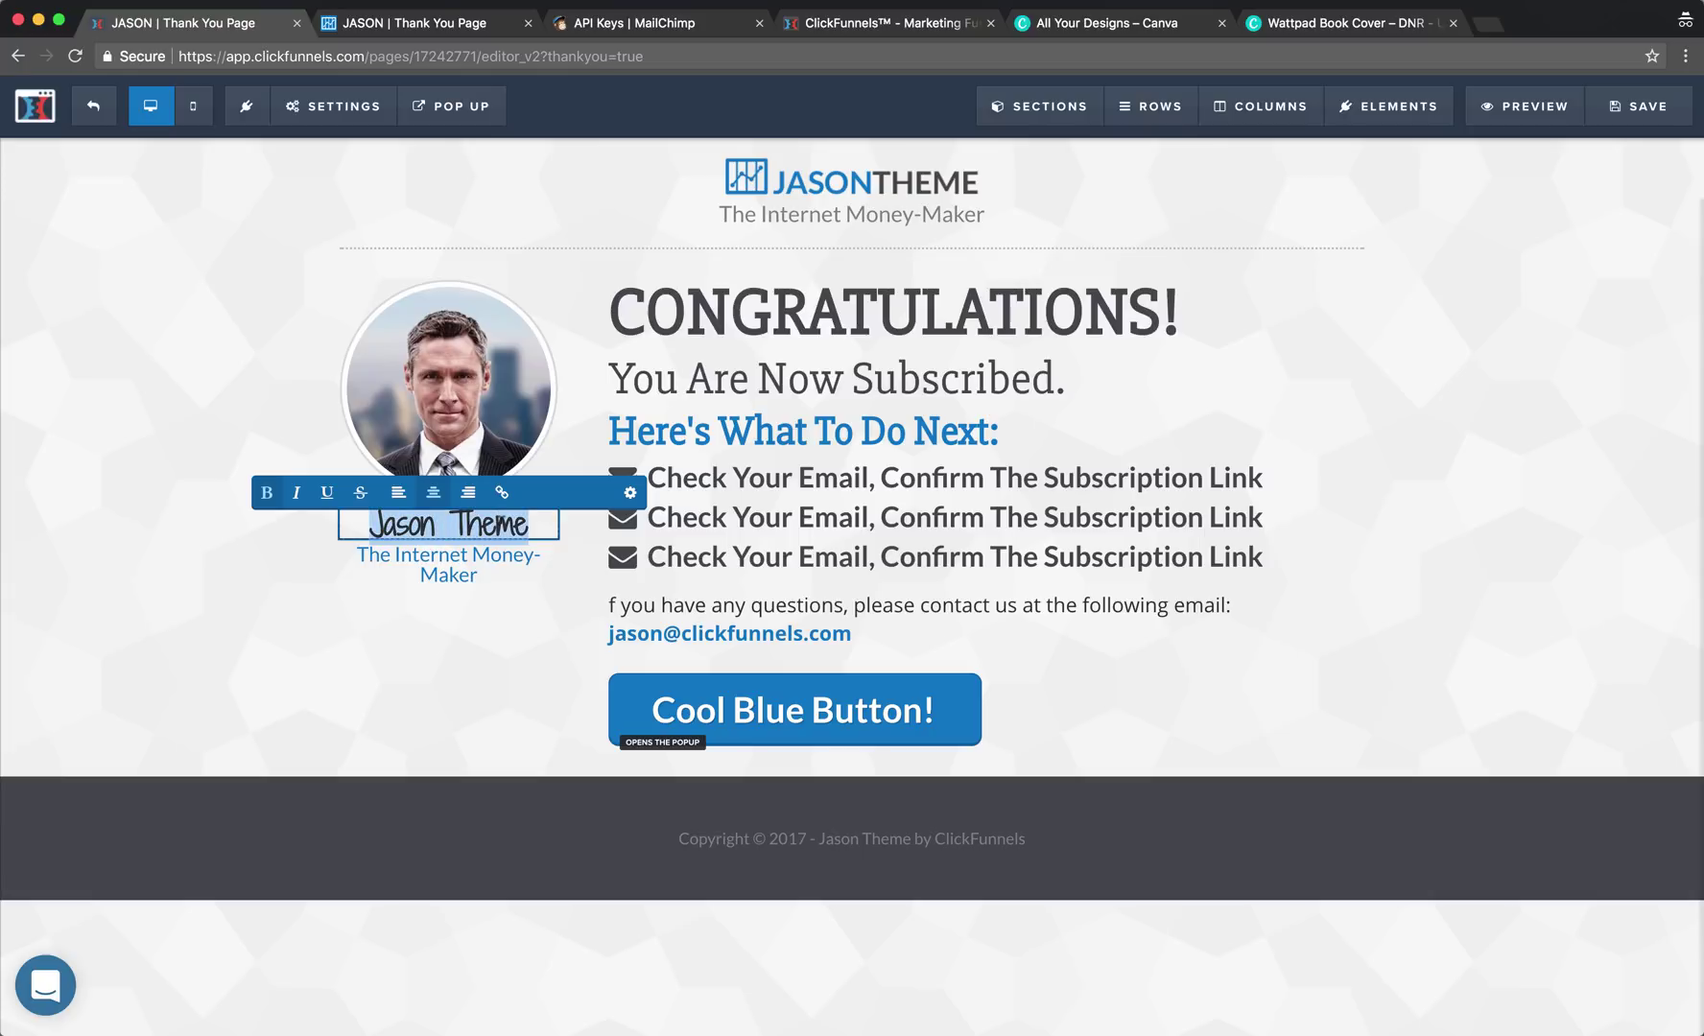
text(The nom)
key(BackSpace)
key(BackSpace)
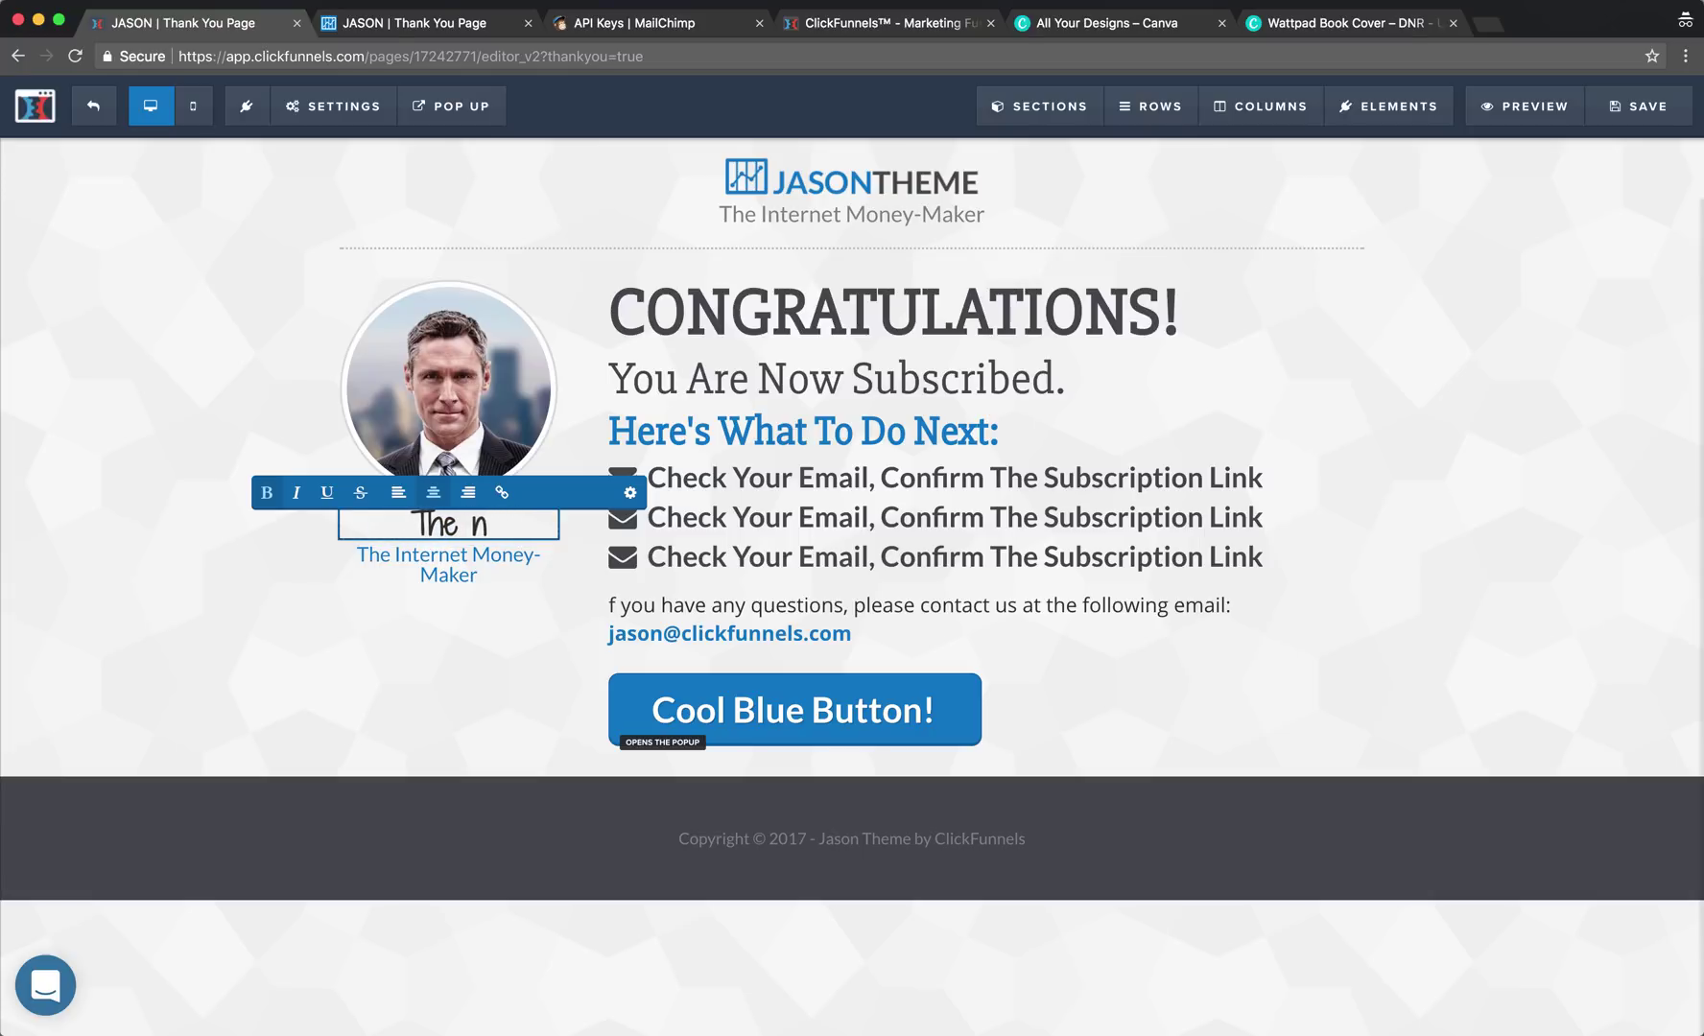
key(BackSpace)
text(Nomad Brad)
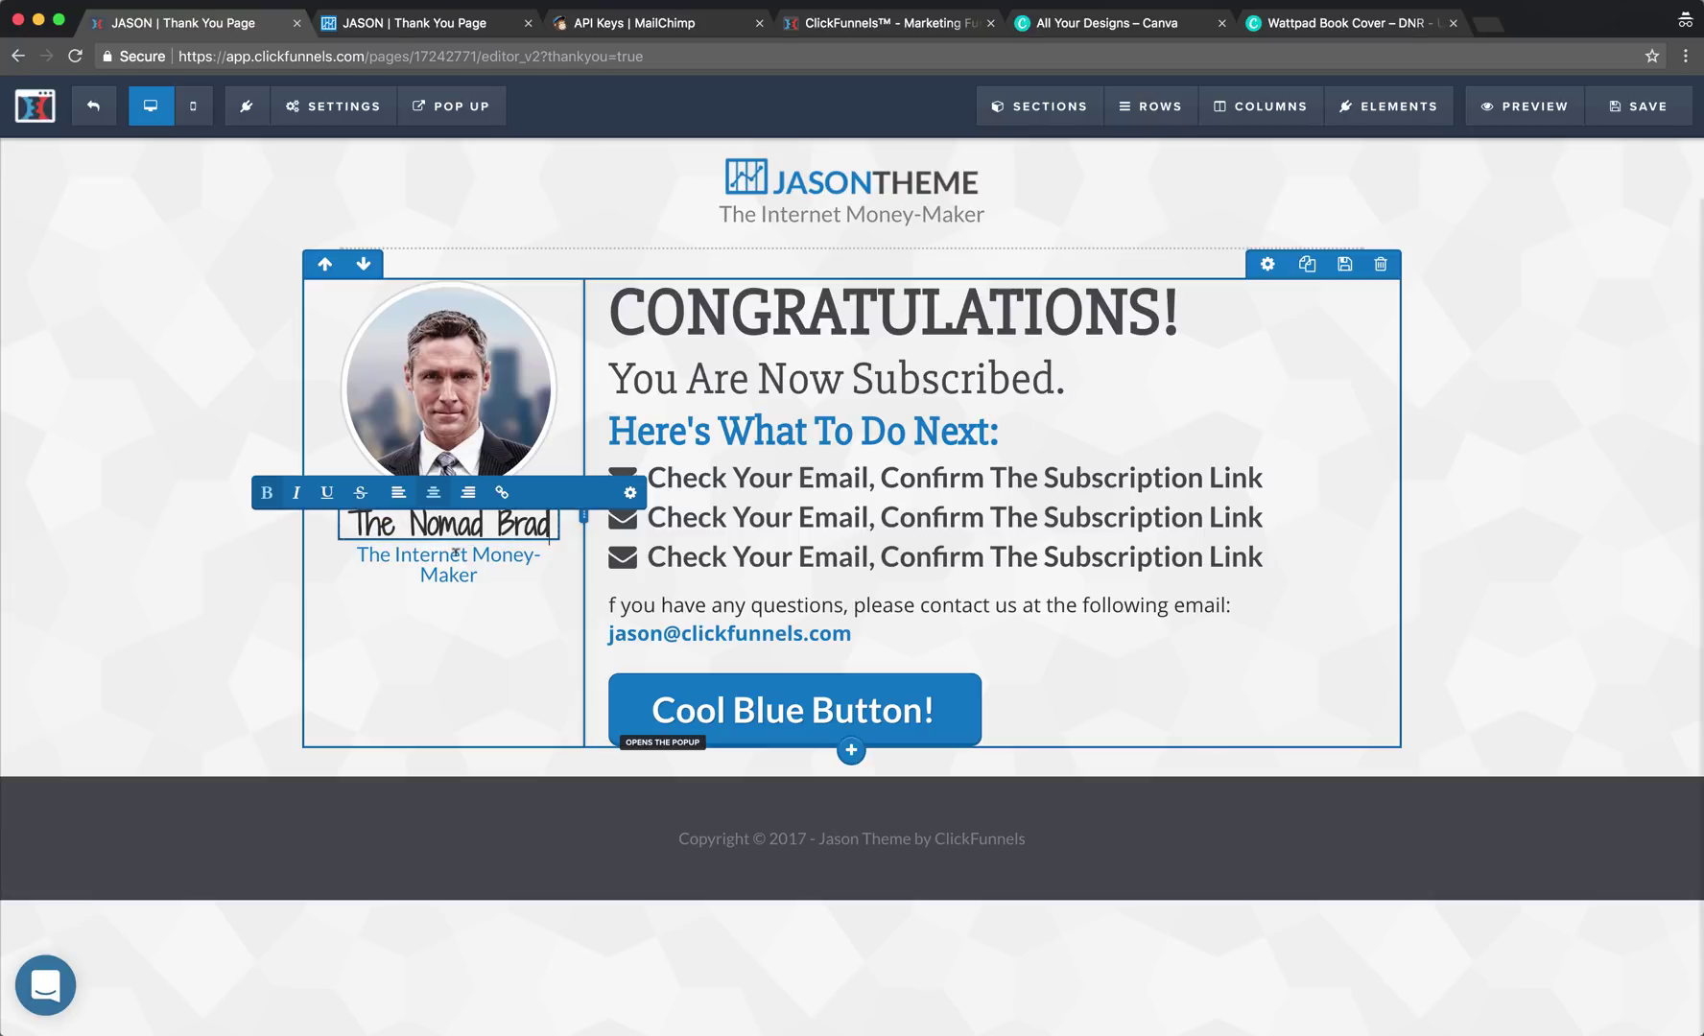
click(456, 586)
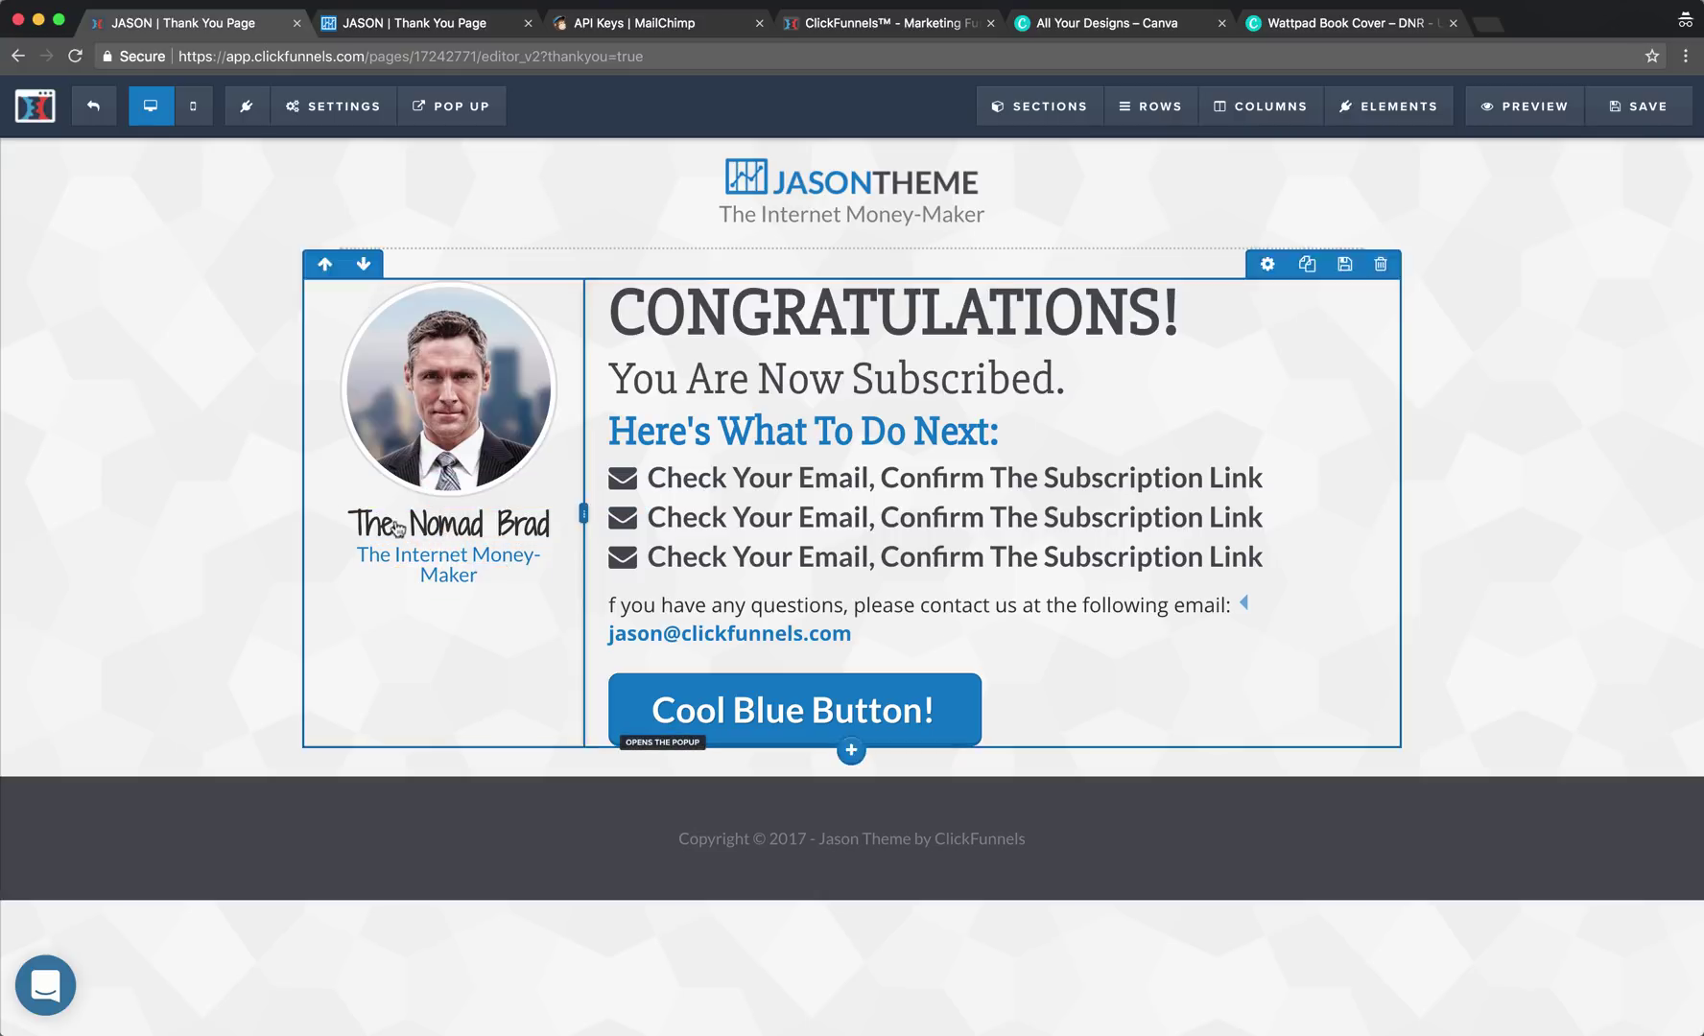
click(395, 525)
triple_click(396, 526)
text(Brad Os)
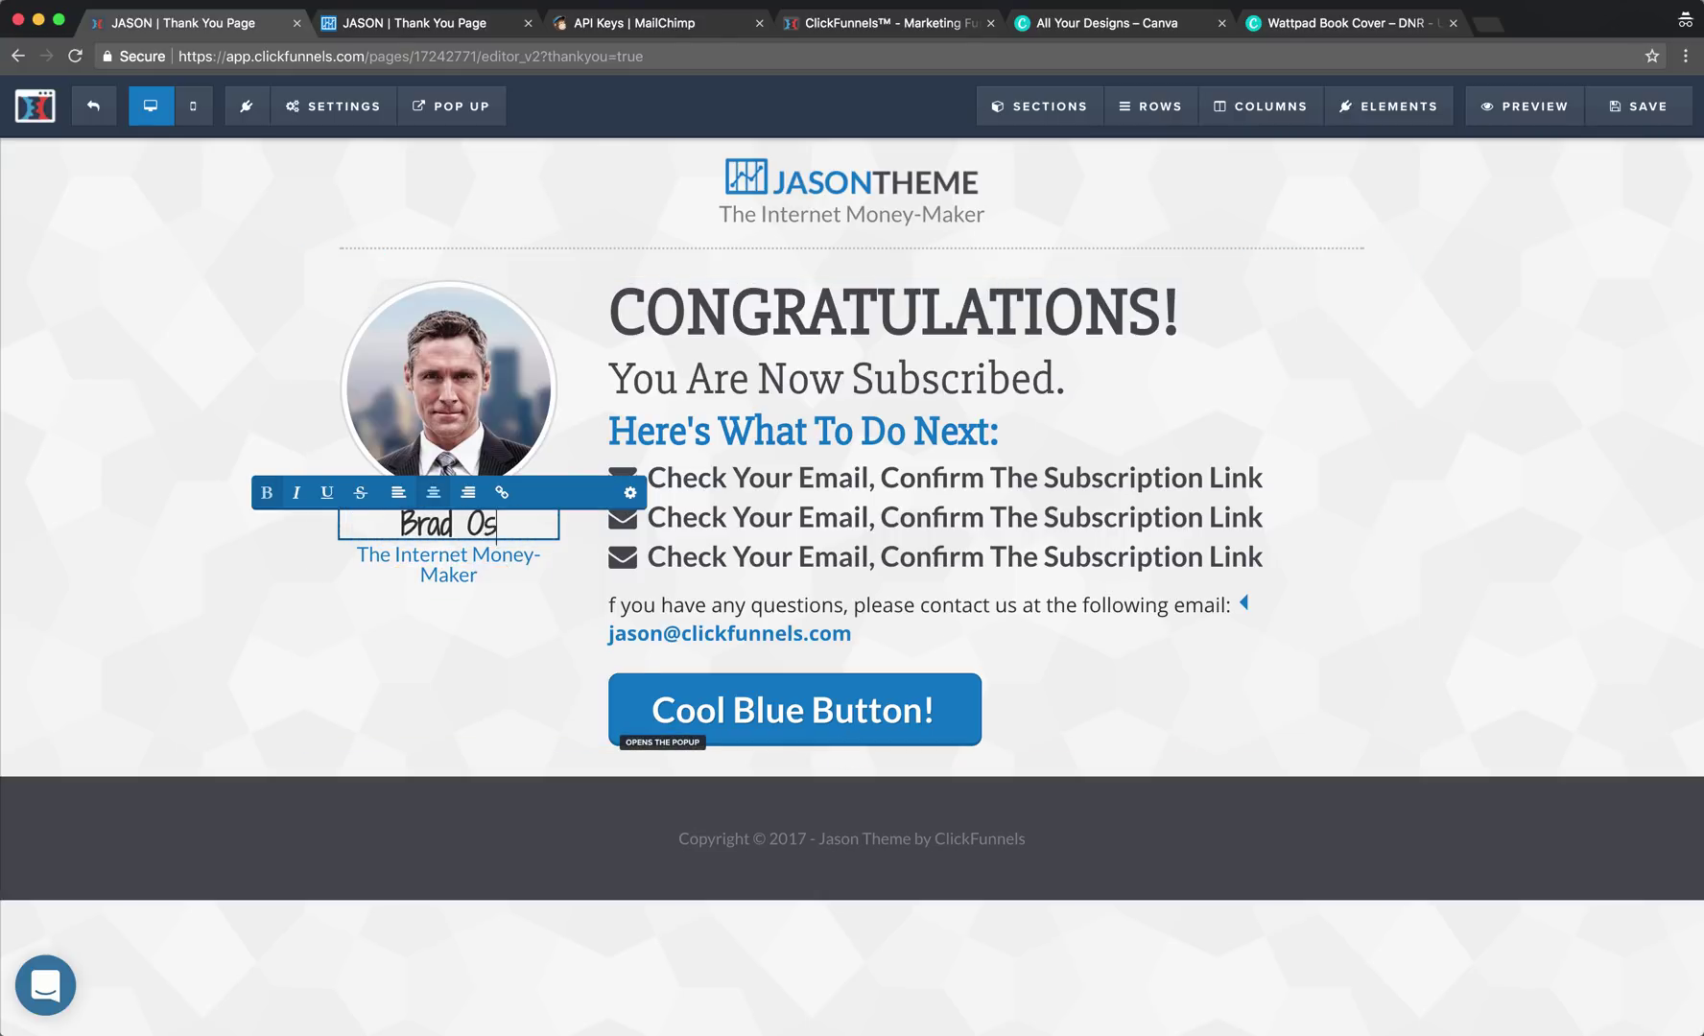
text(borne)
Step: Replace The Internet Money-Maker subtitle with The Nomad Brad
double_click(430, 556)
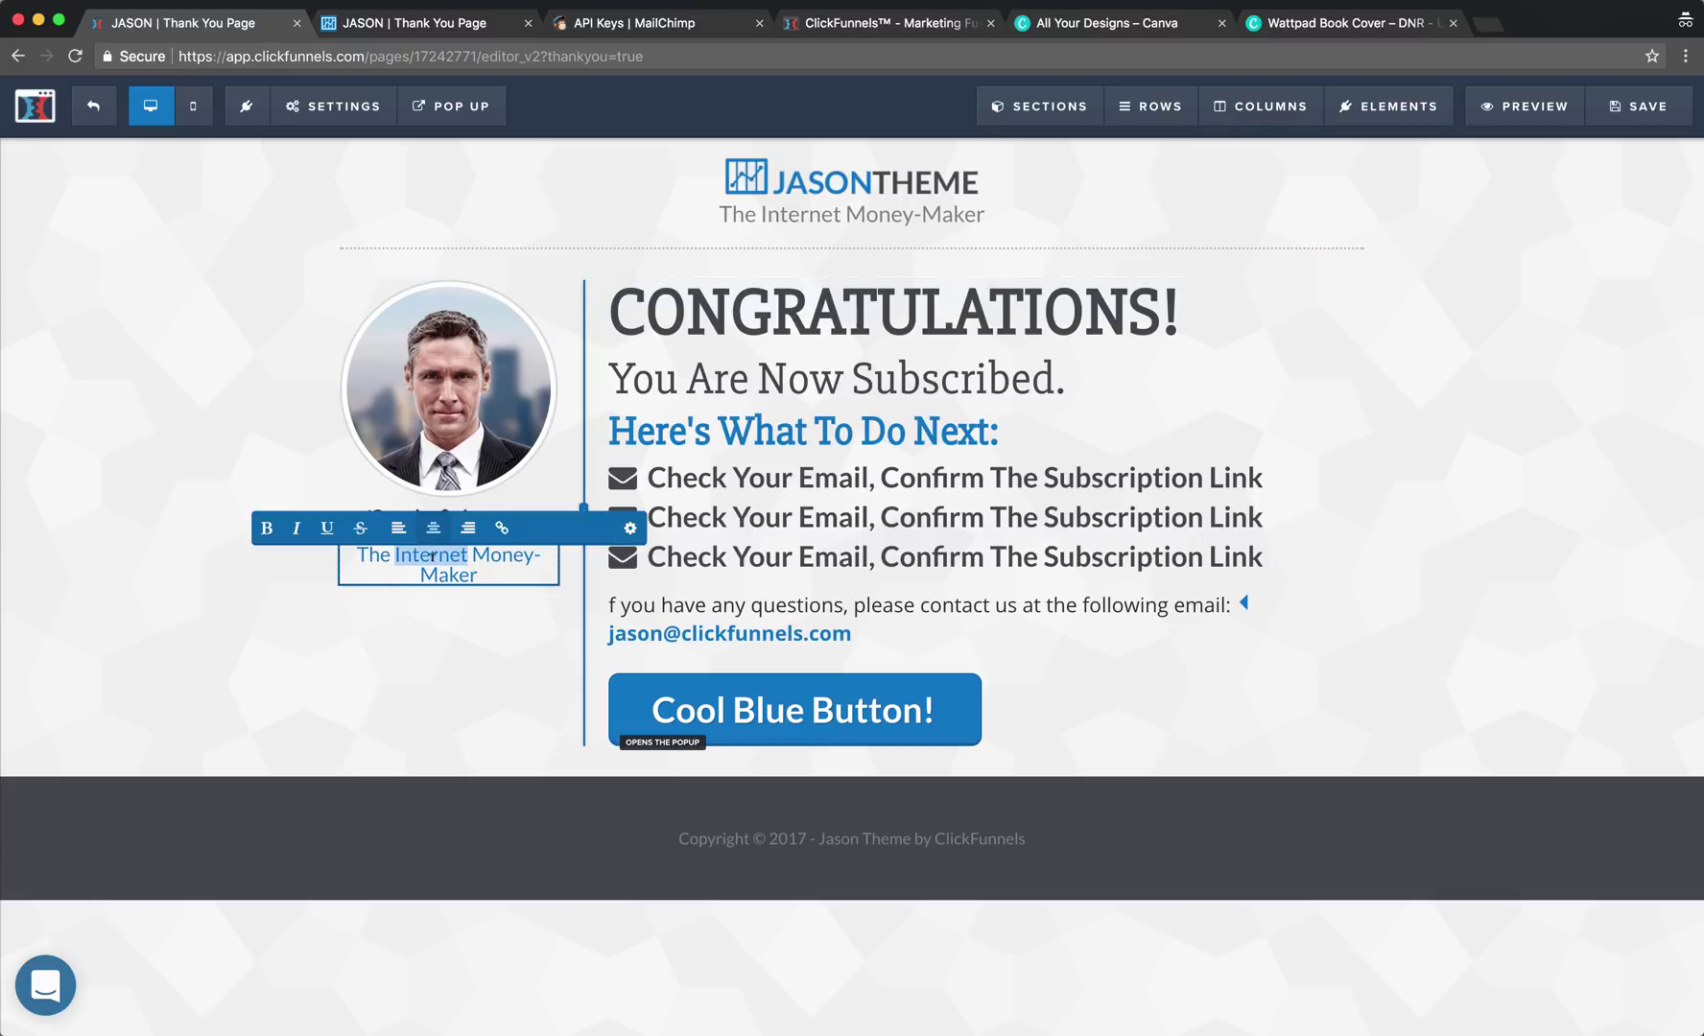
triple_click(430, 556)
text(The Nomad Bra)
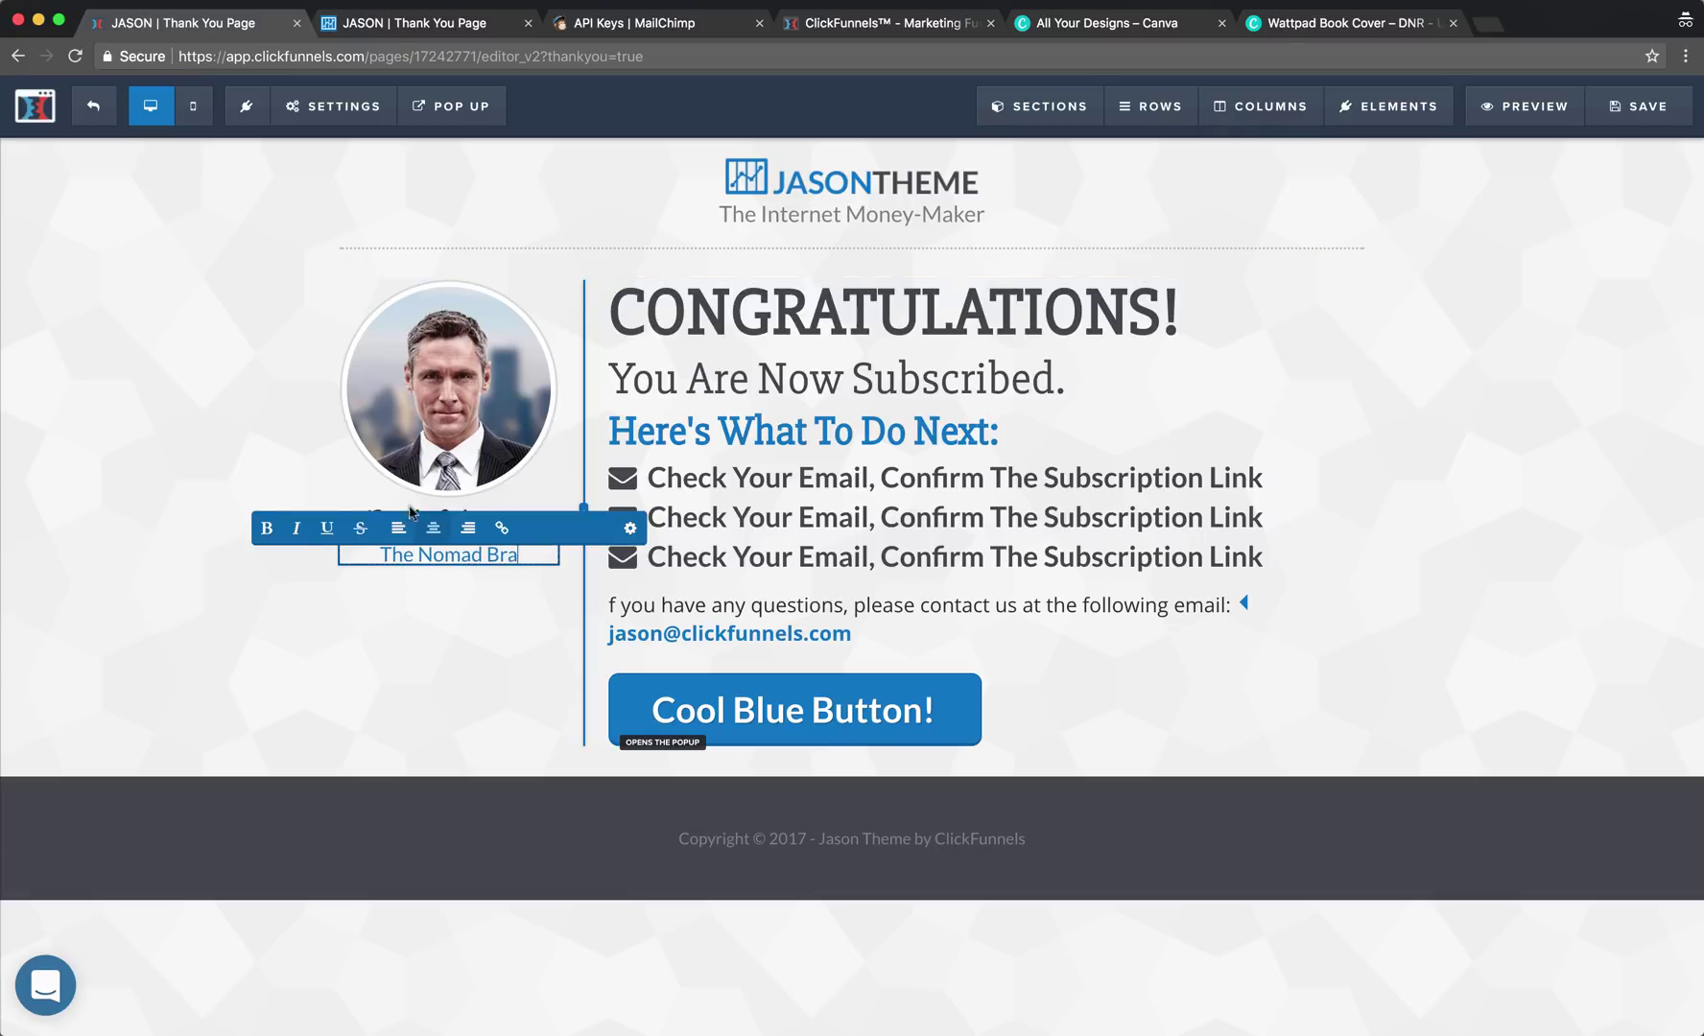
text(d)
click(453, 399)
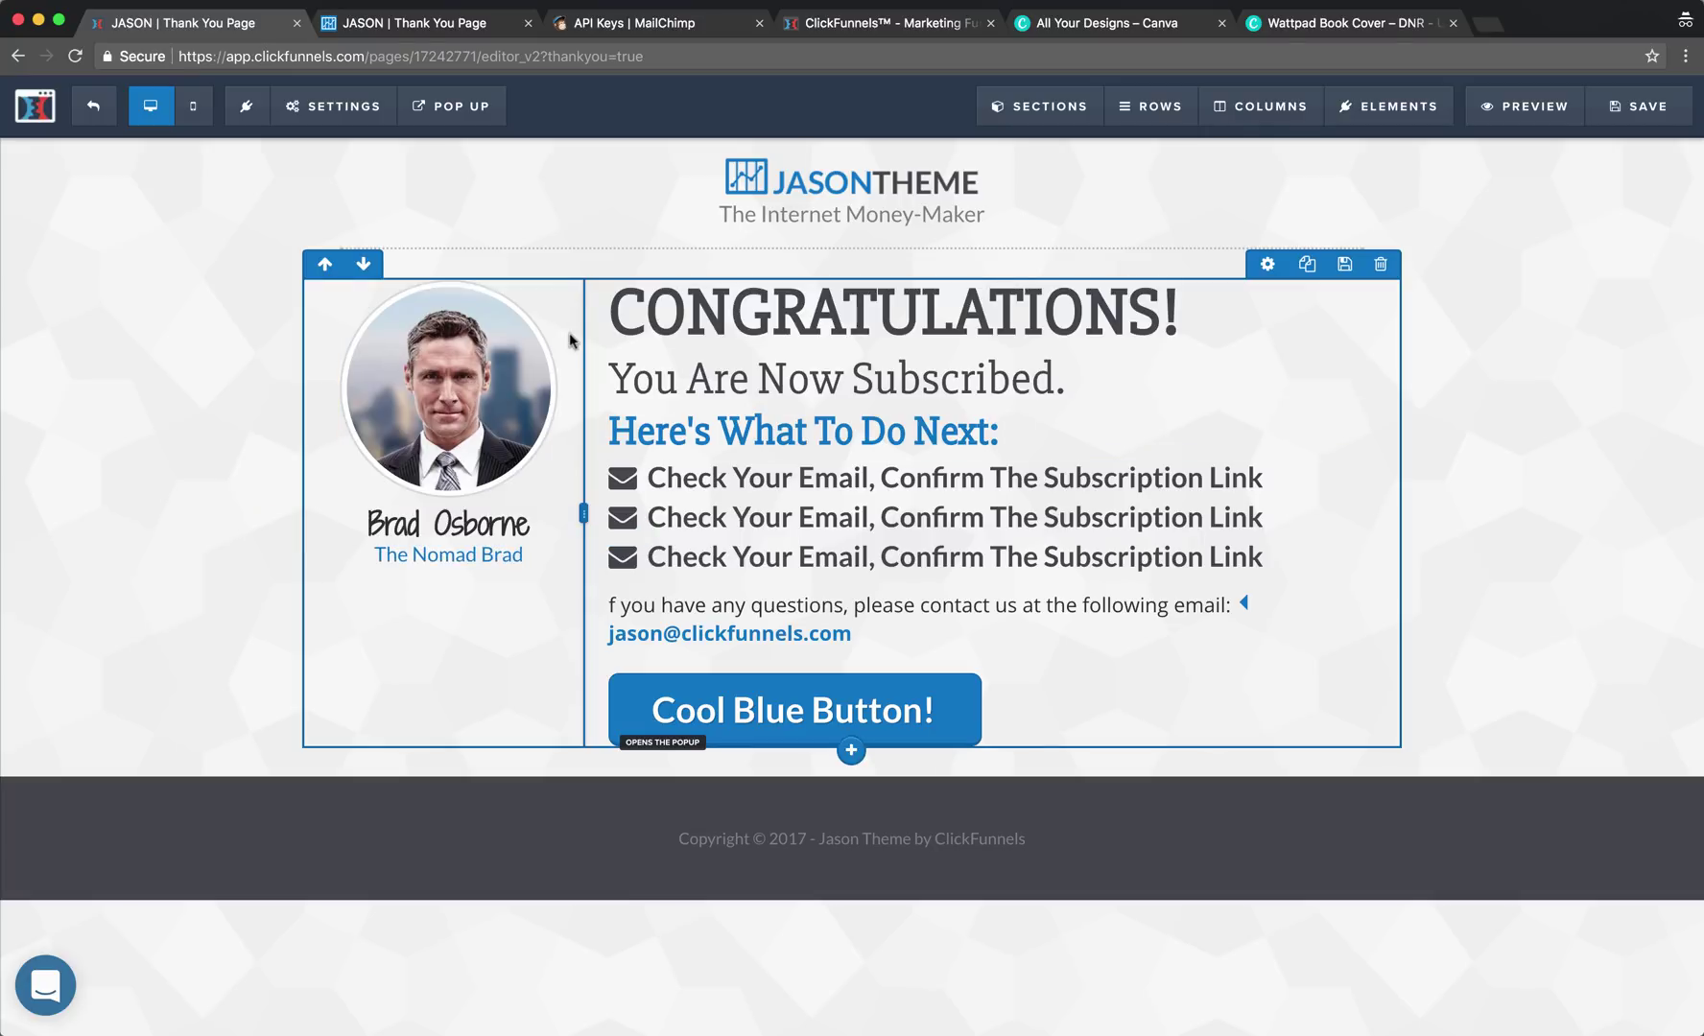
Step: Replace the profile photo with the sunglasses selfie from the uploaded images
click(453, 282)
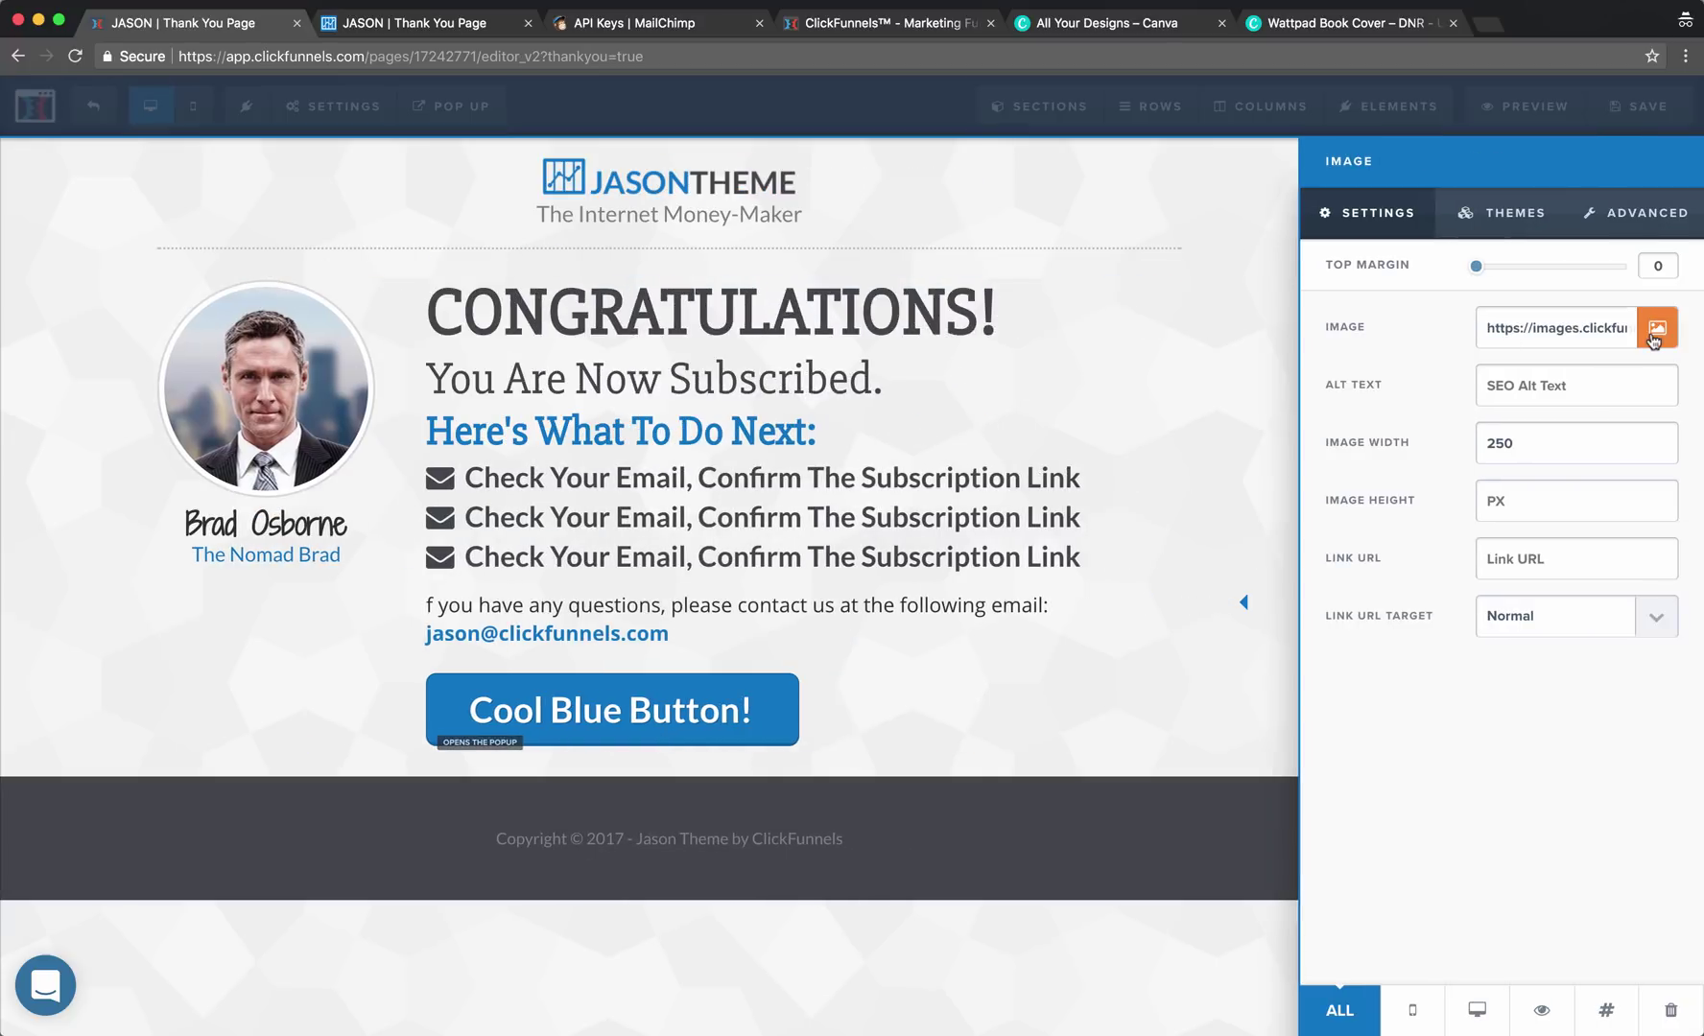
click(1656, 327)
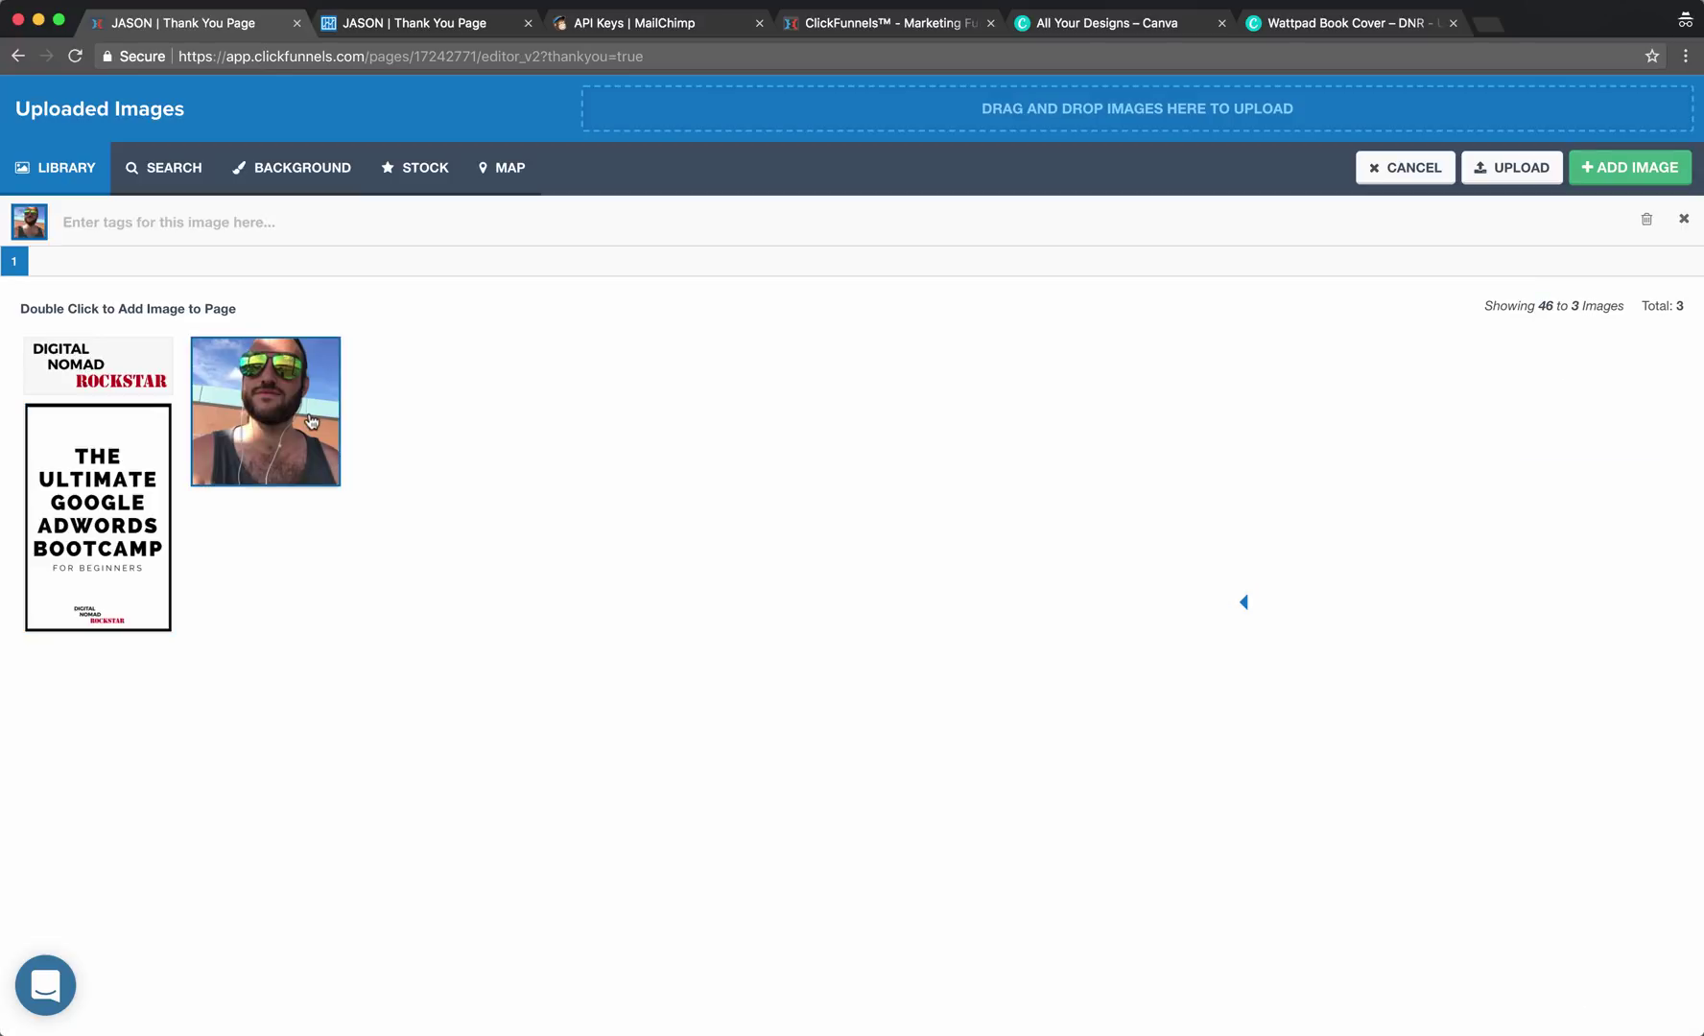
double_click(265, 412)
Step: Swap the header logo for Digital Nomad Rockstar and delete the tagline beneath it
click(1092, 373)
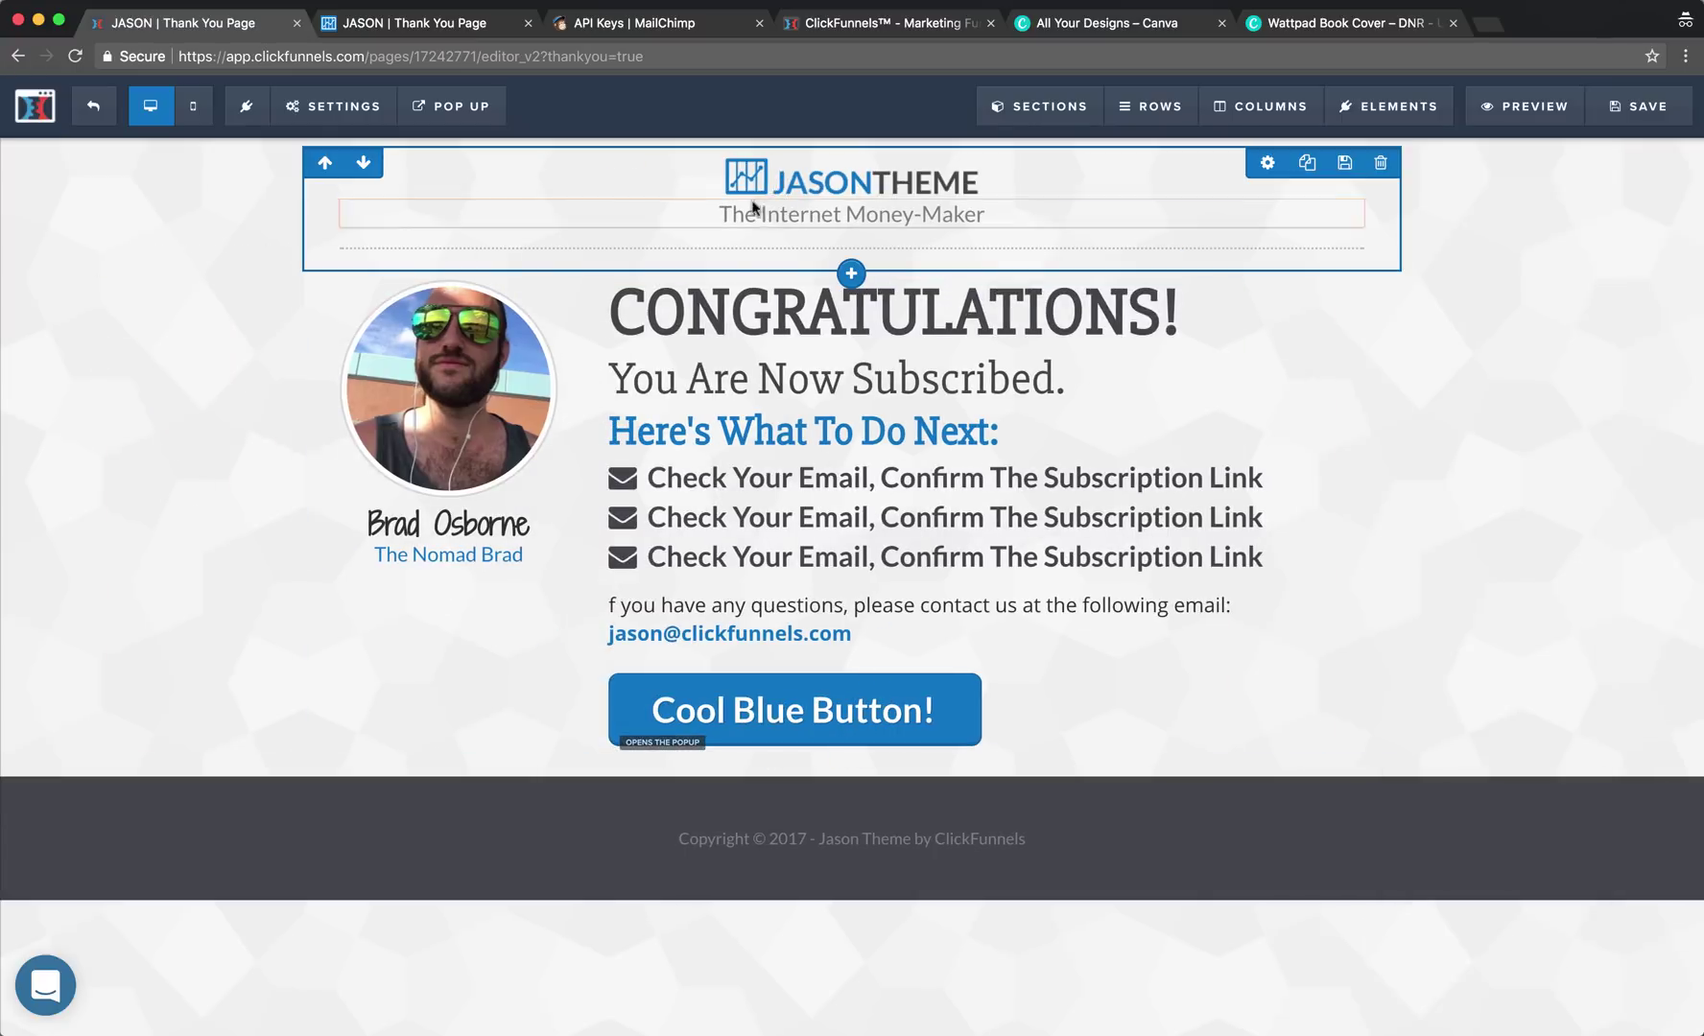
click(852, 186)
click(1656, 328)
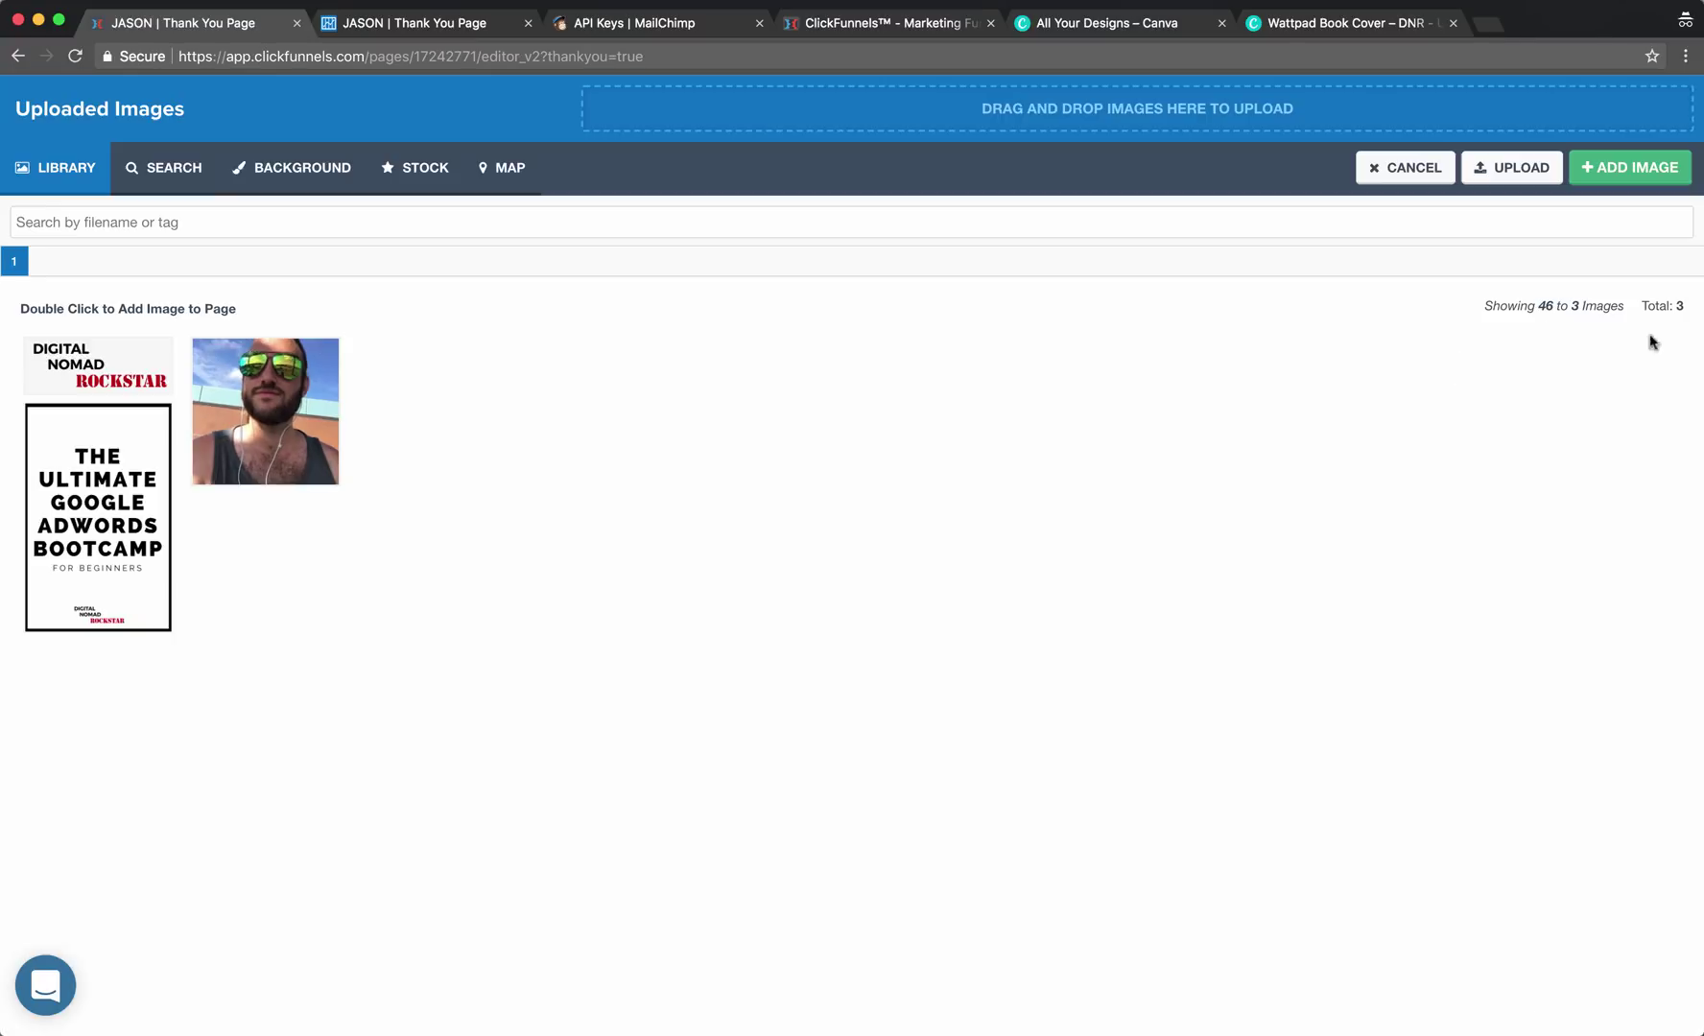
double_click(97, 364)
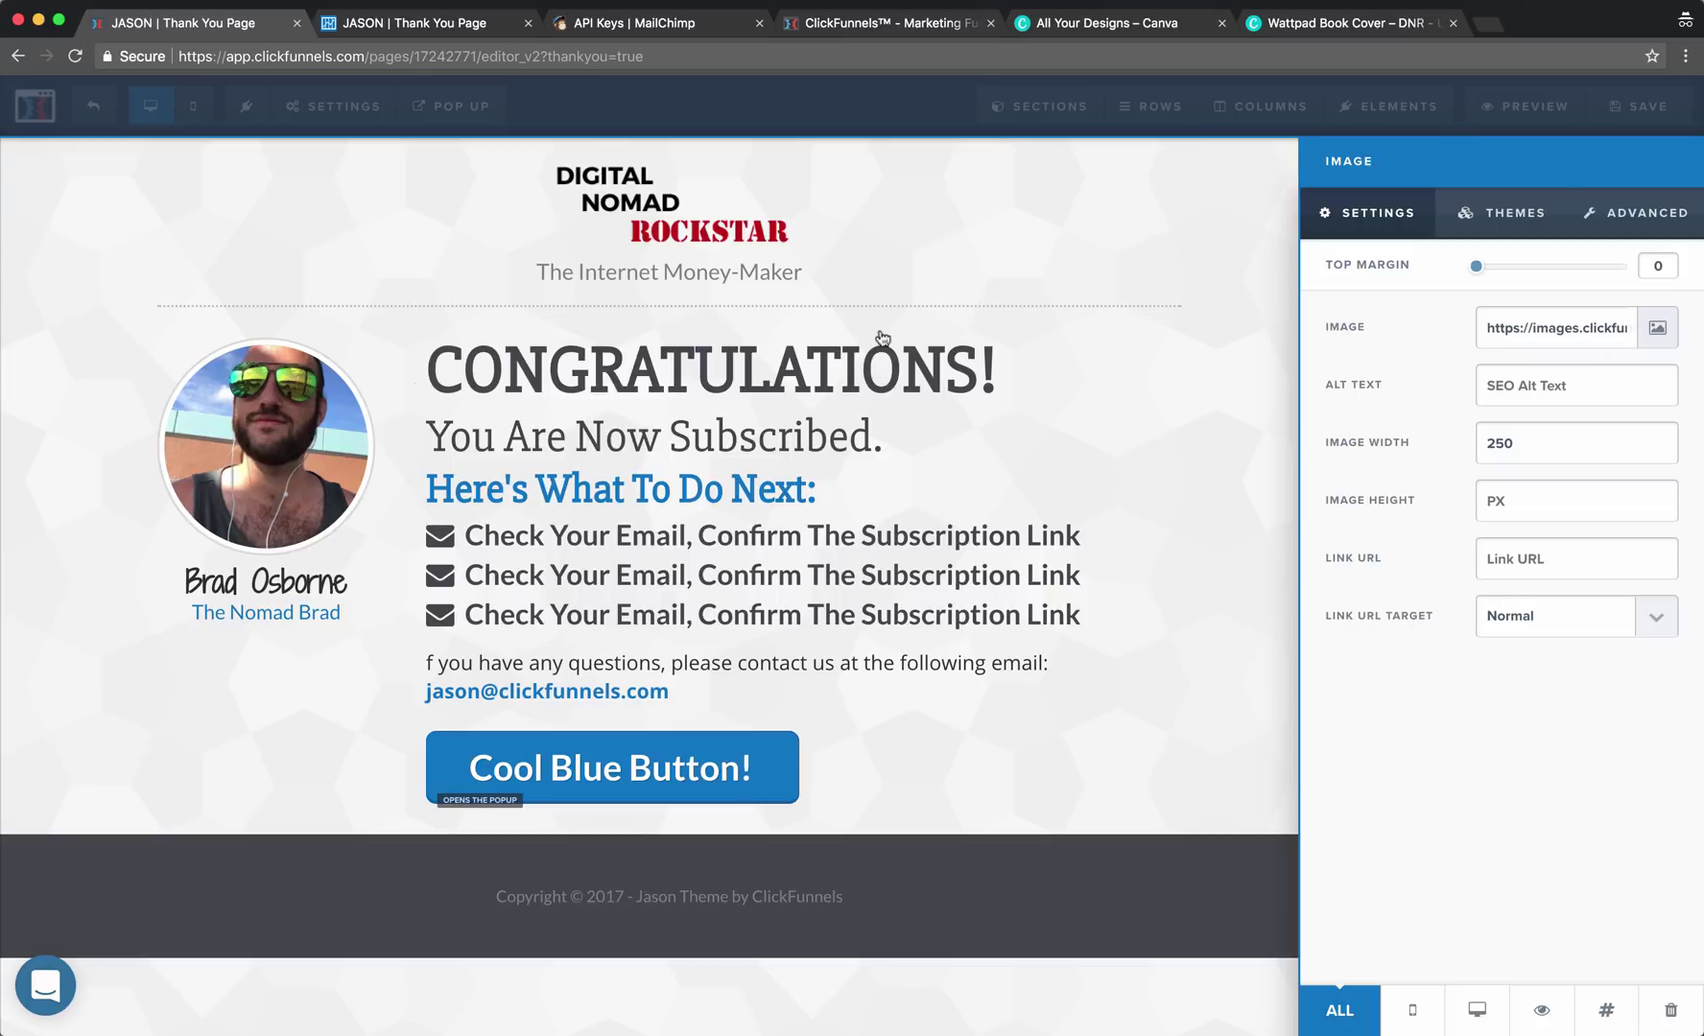
click(882, 337)
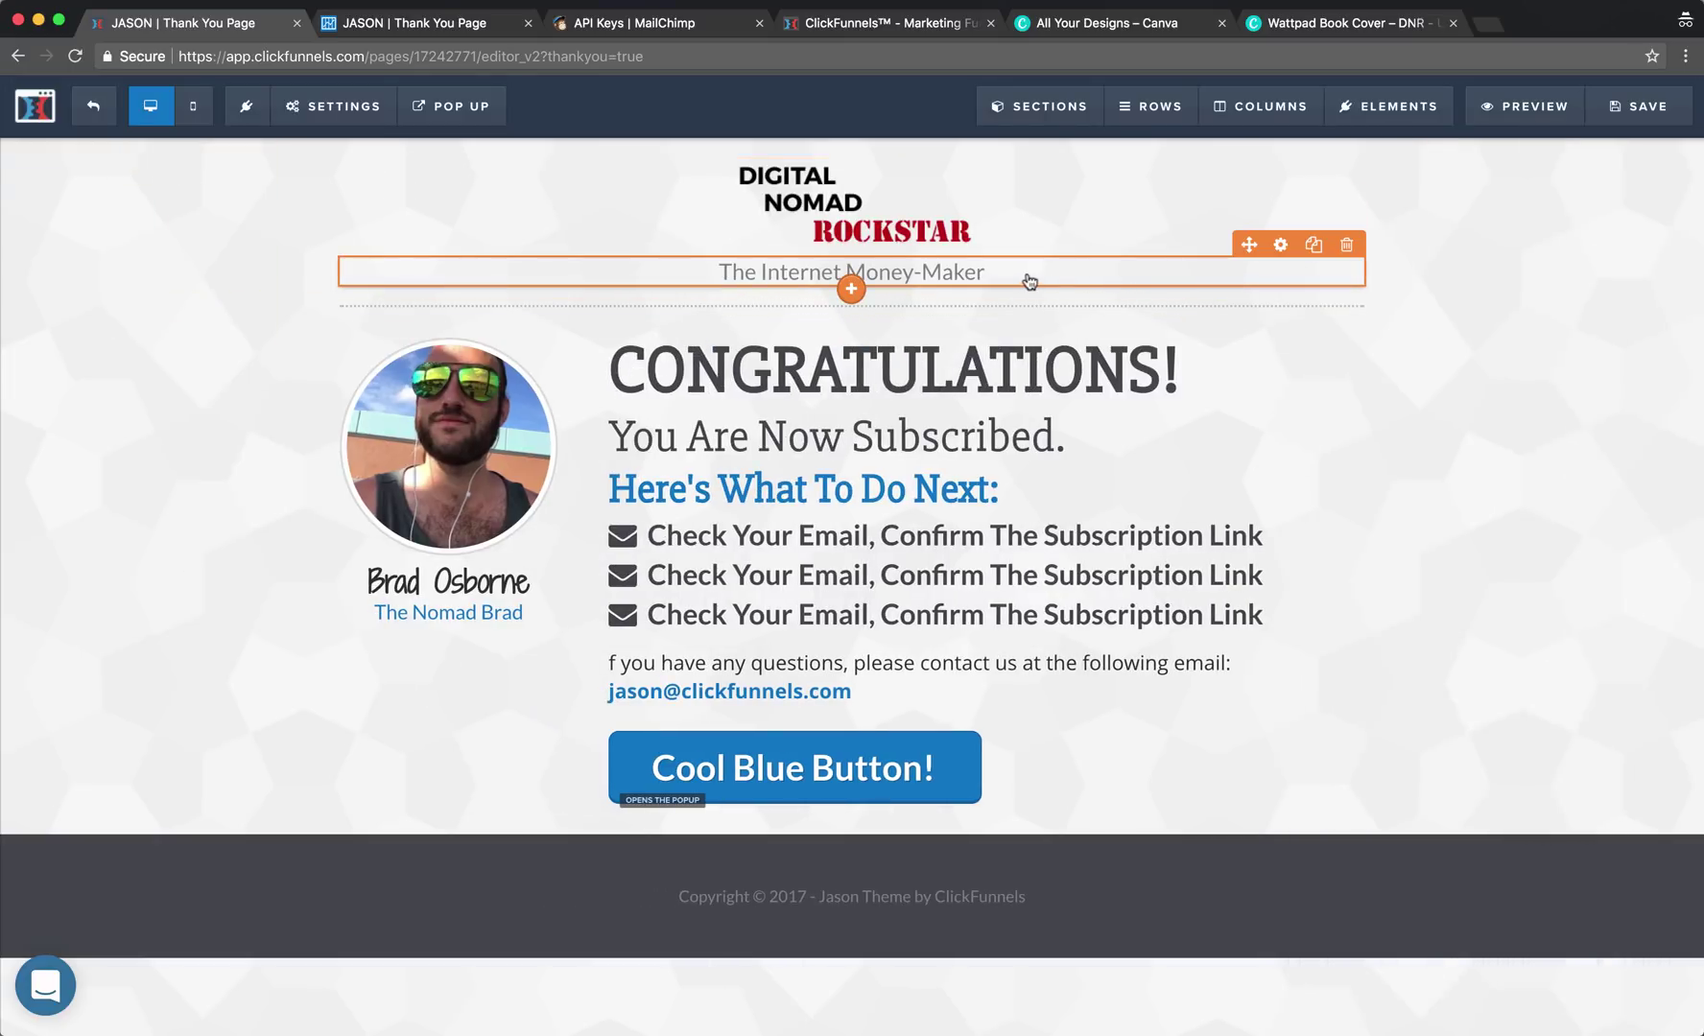
click(1347, 245)
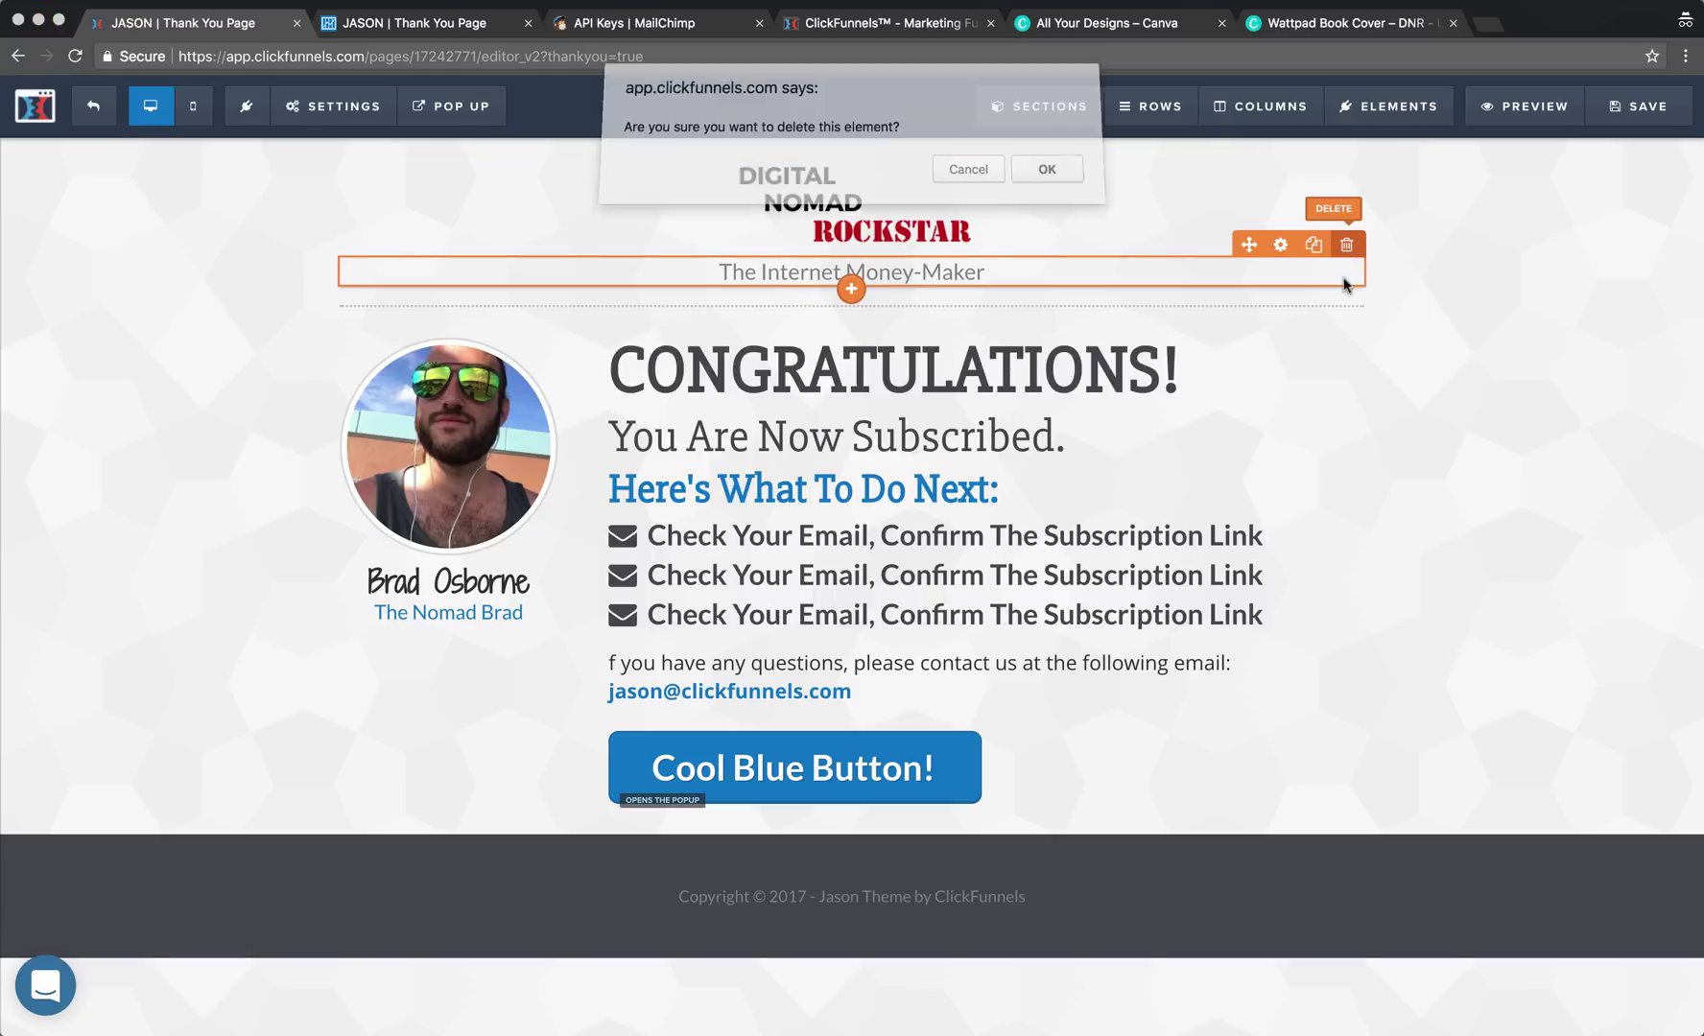
click(1047, 169)
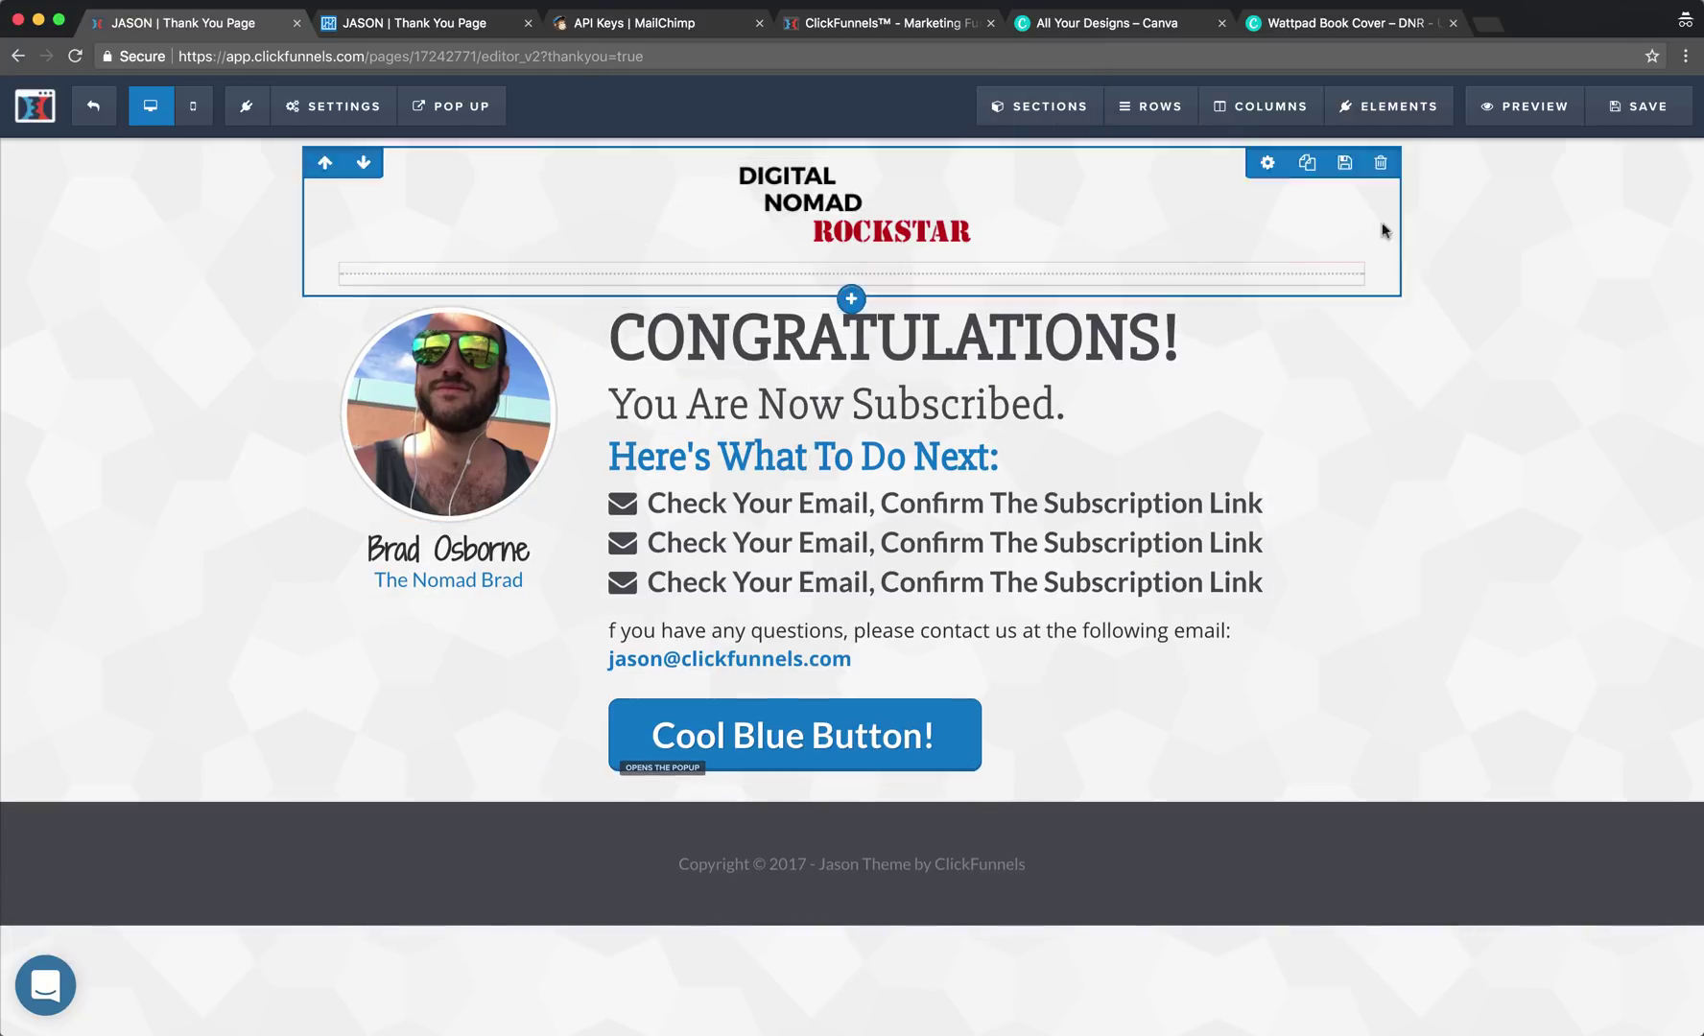
Step: Save the page, then replace the old contact email address in the text
key(super+s)
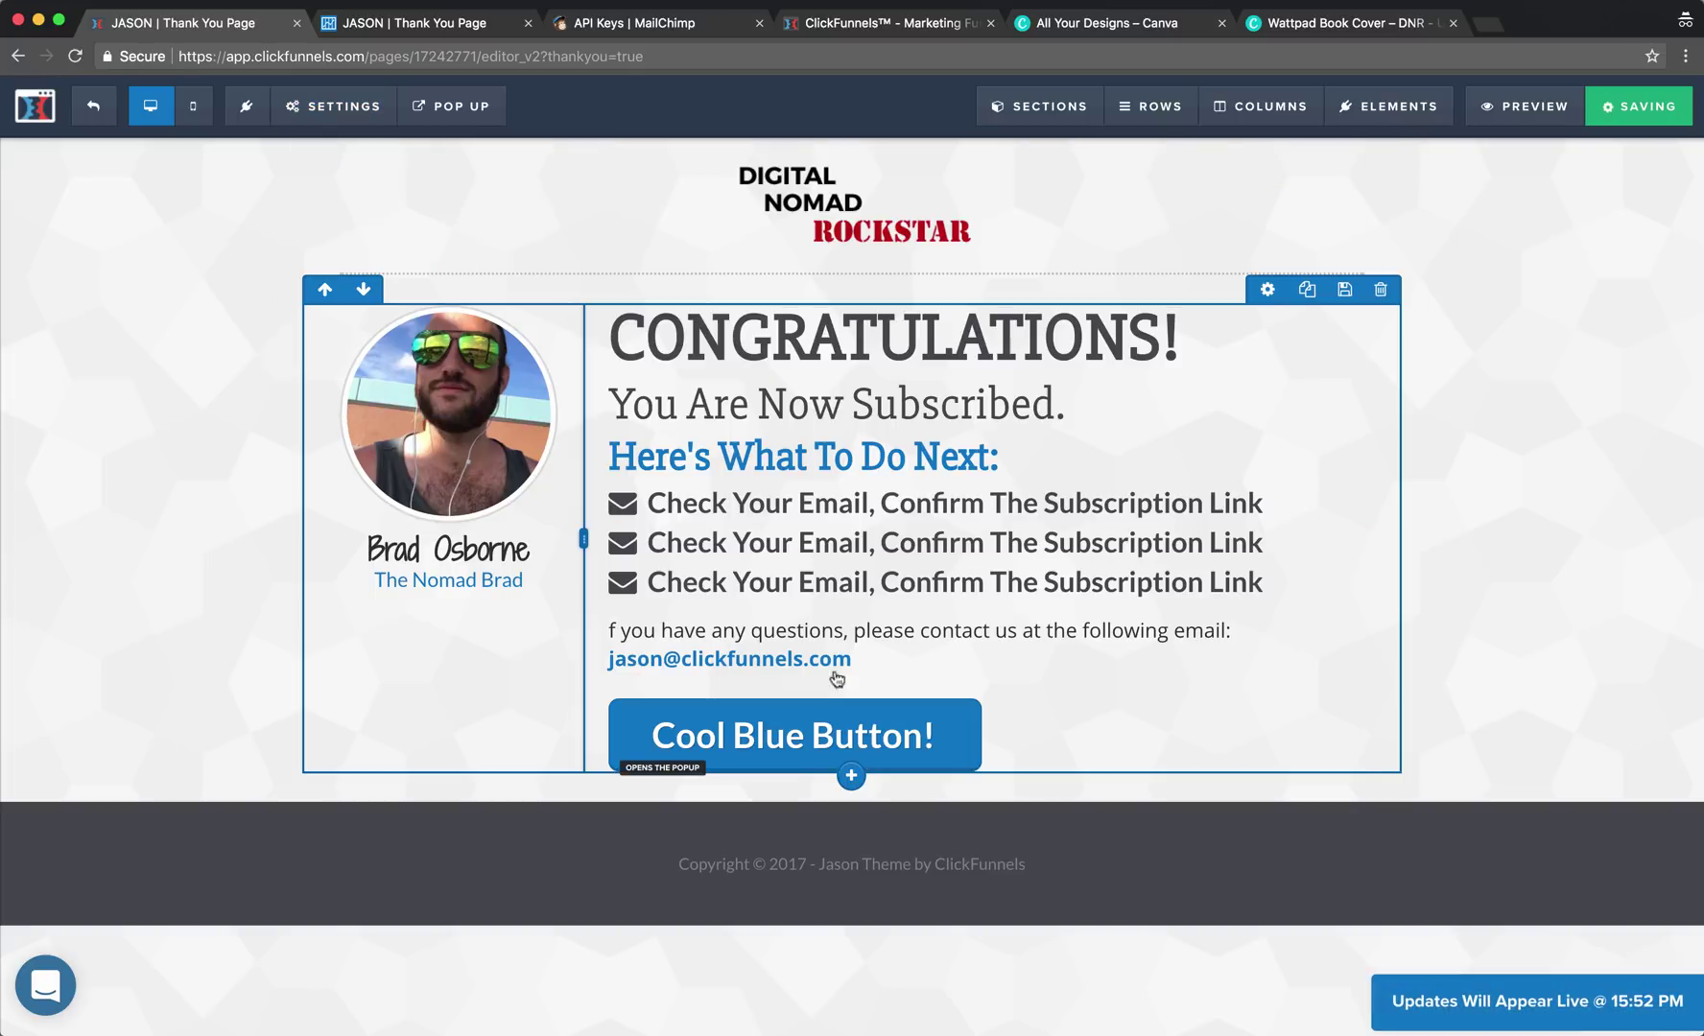
click(809, 737)
click(1000, 406)
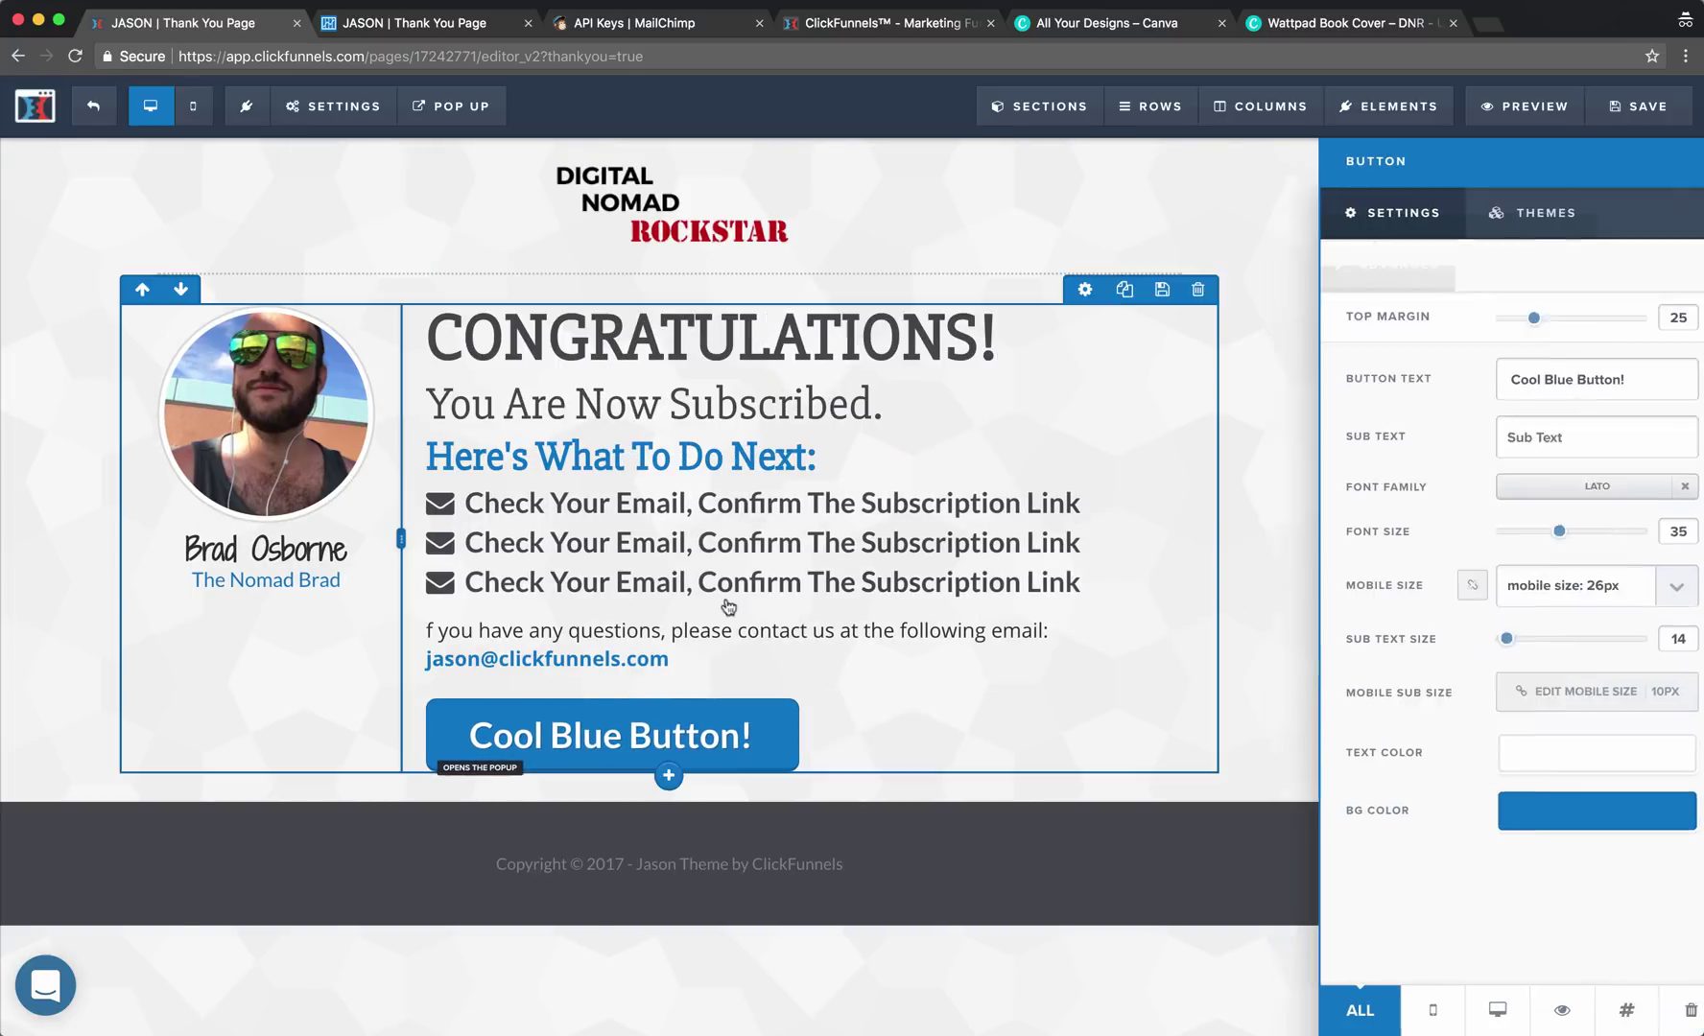
mouse_move(985, 732)
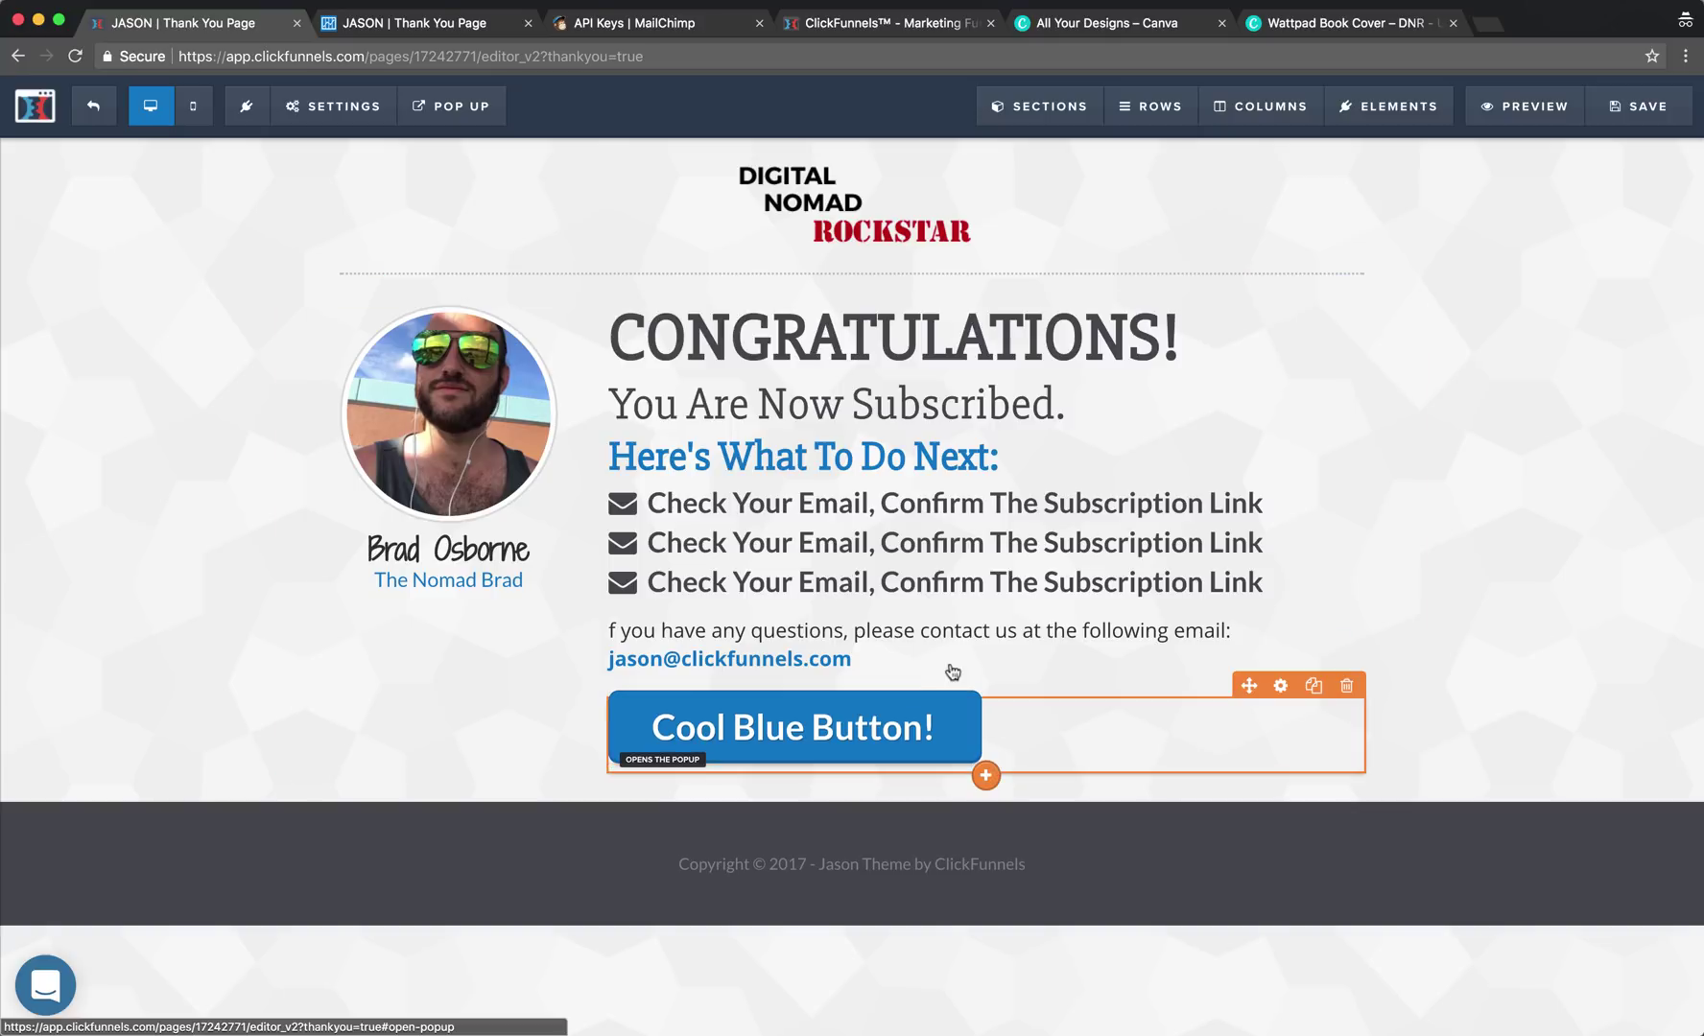
click(852, 658)
drag(852, 658, 616, 658)
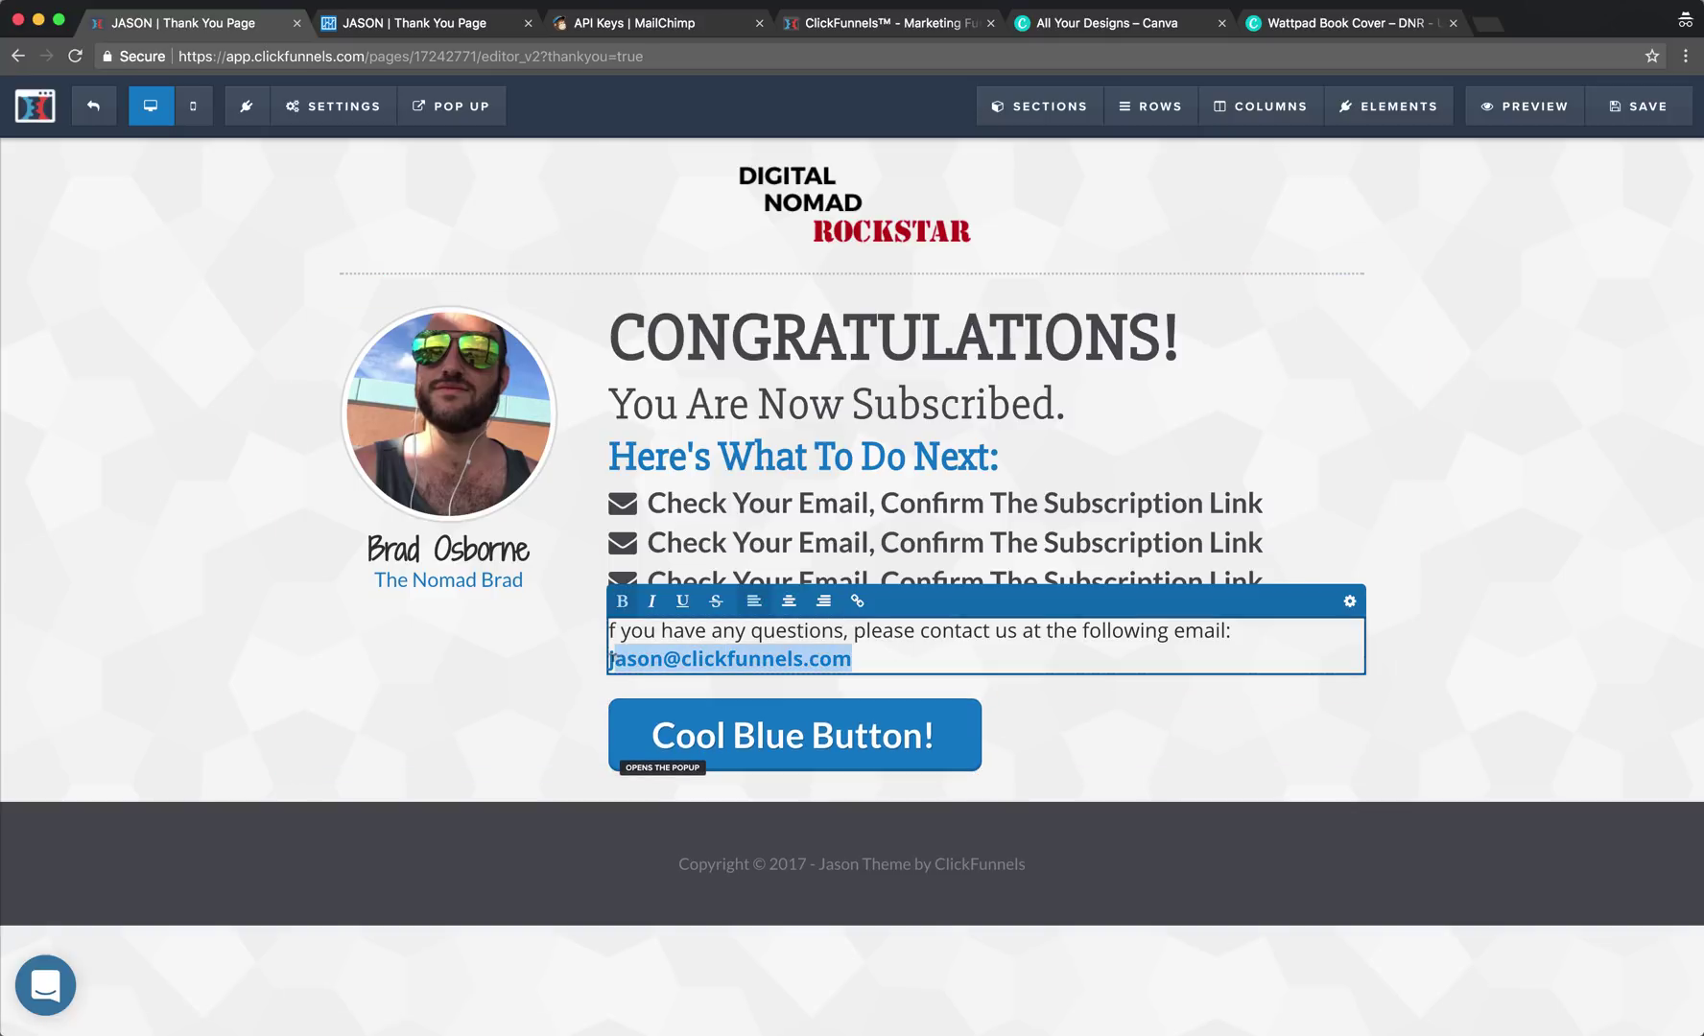
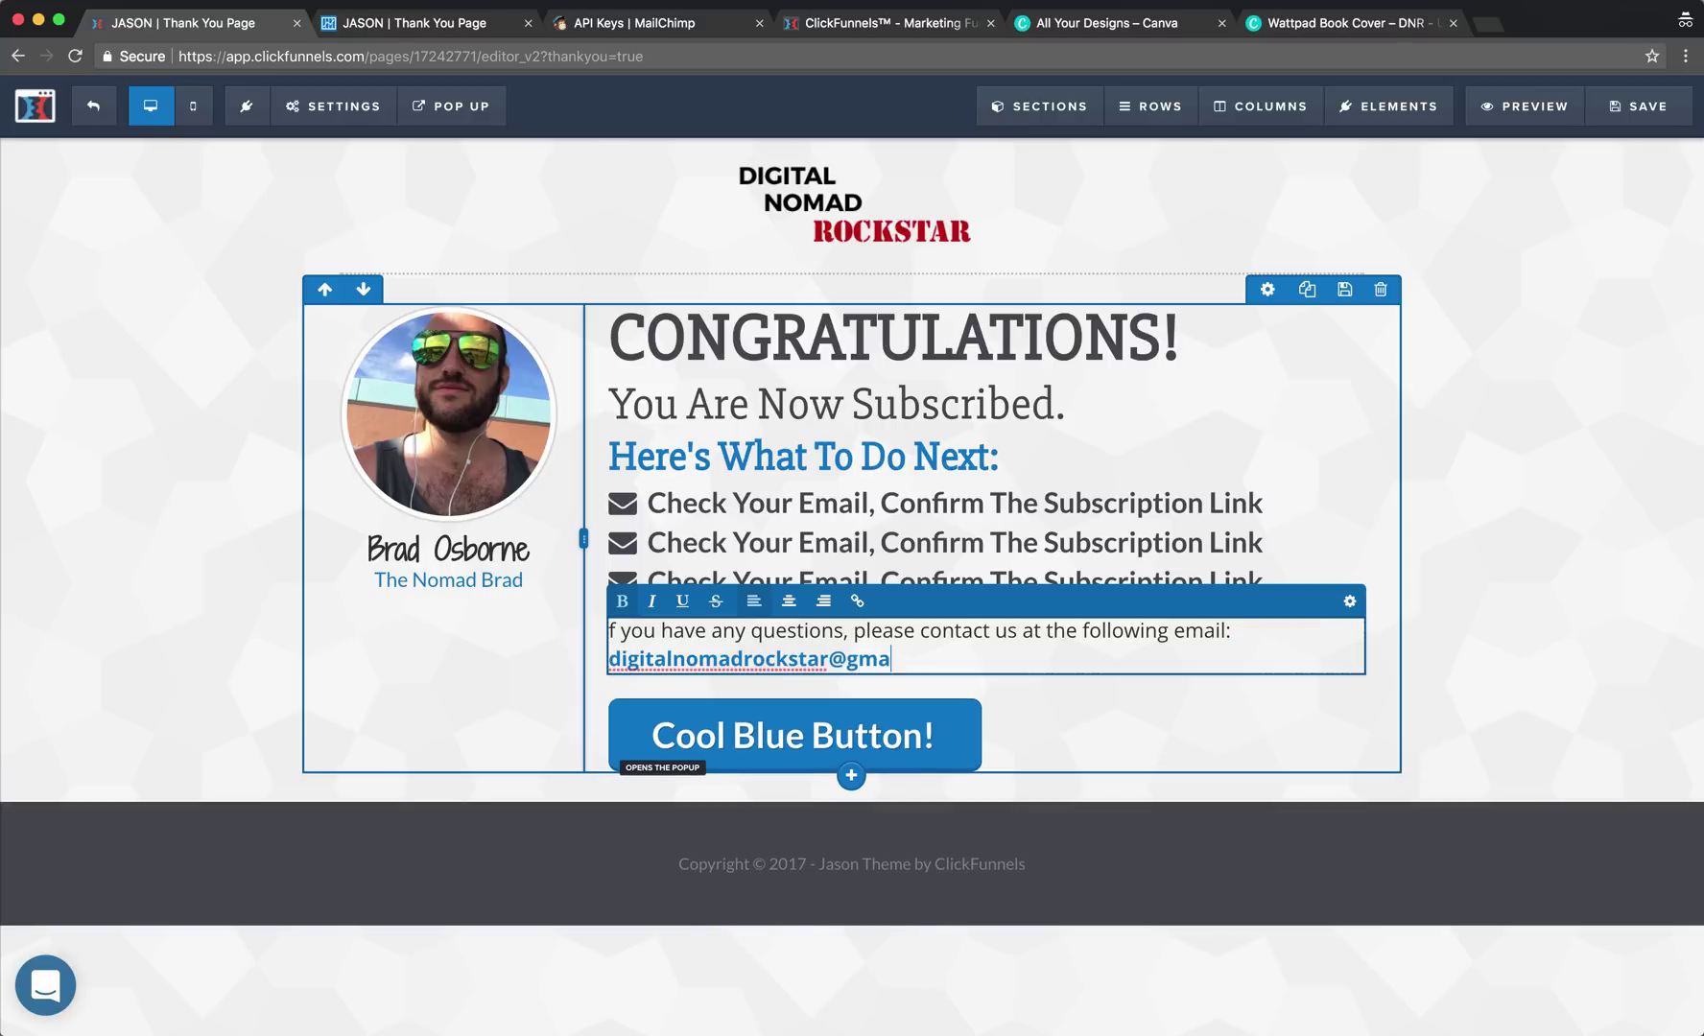
click(1038, 735)
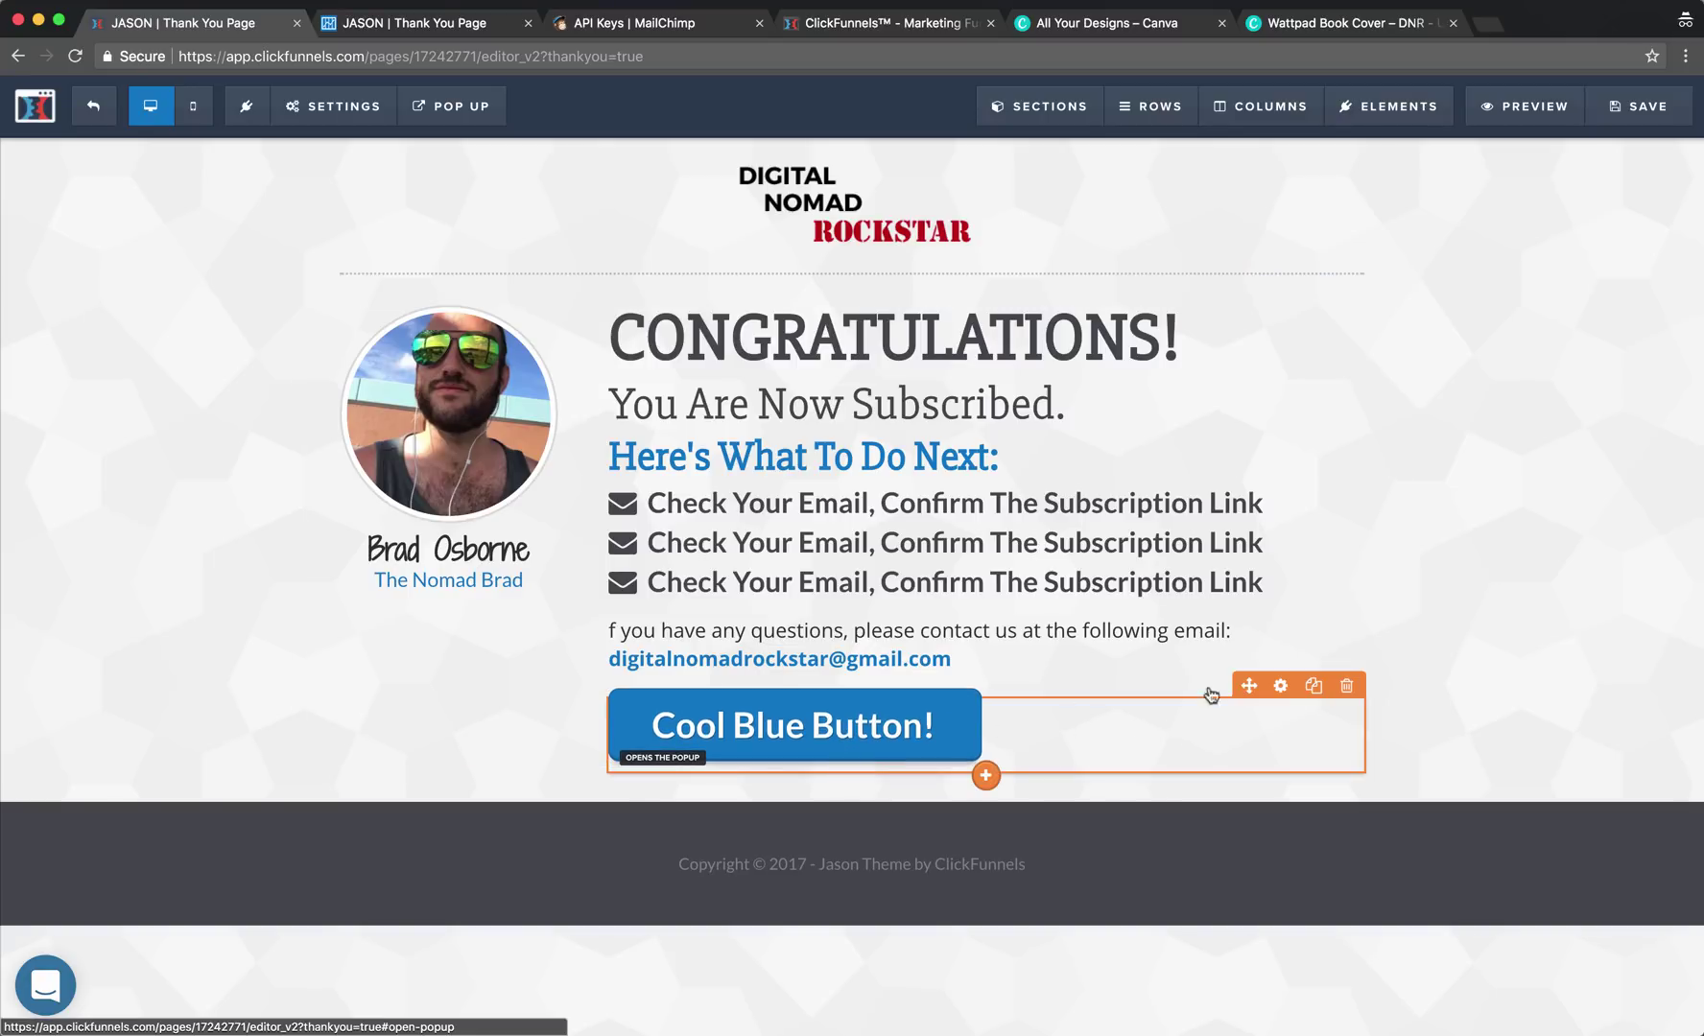
Step: Delete the Cool Blue Button from the thank-you page
click(1344, 685)
click(923, 717)
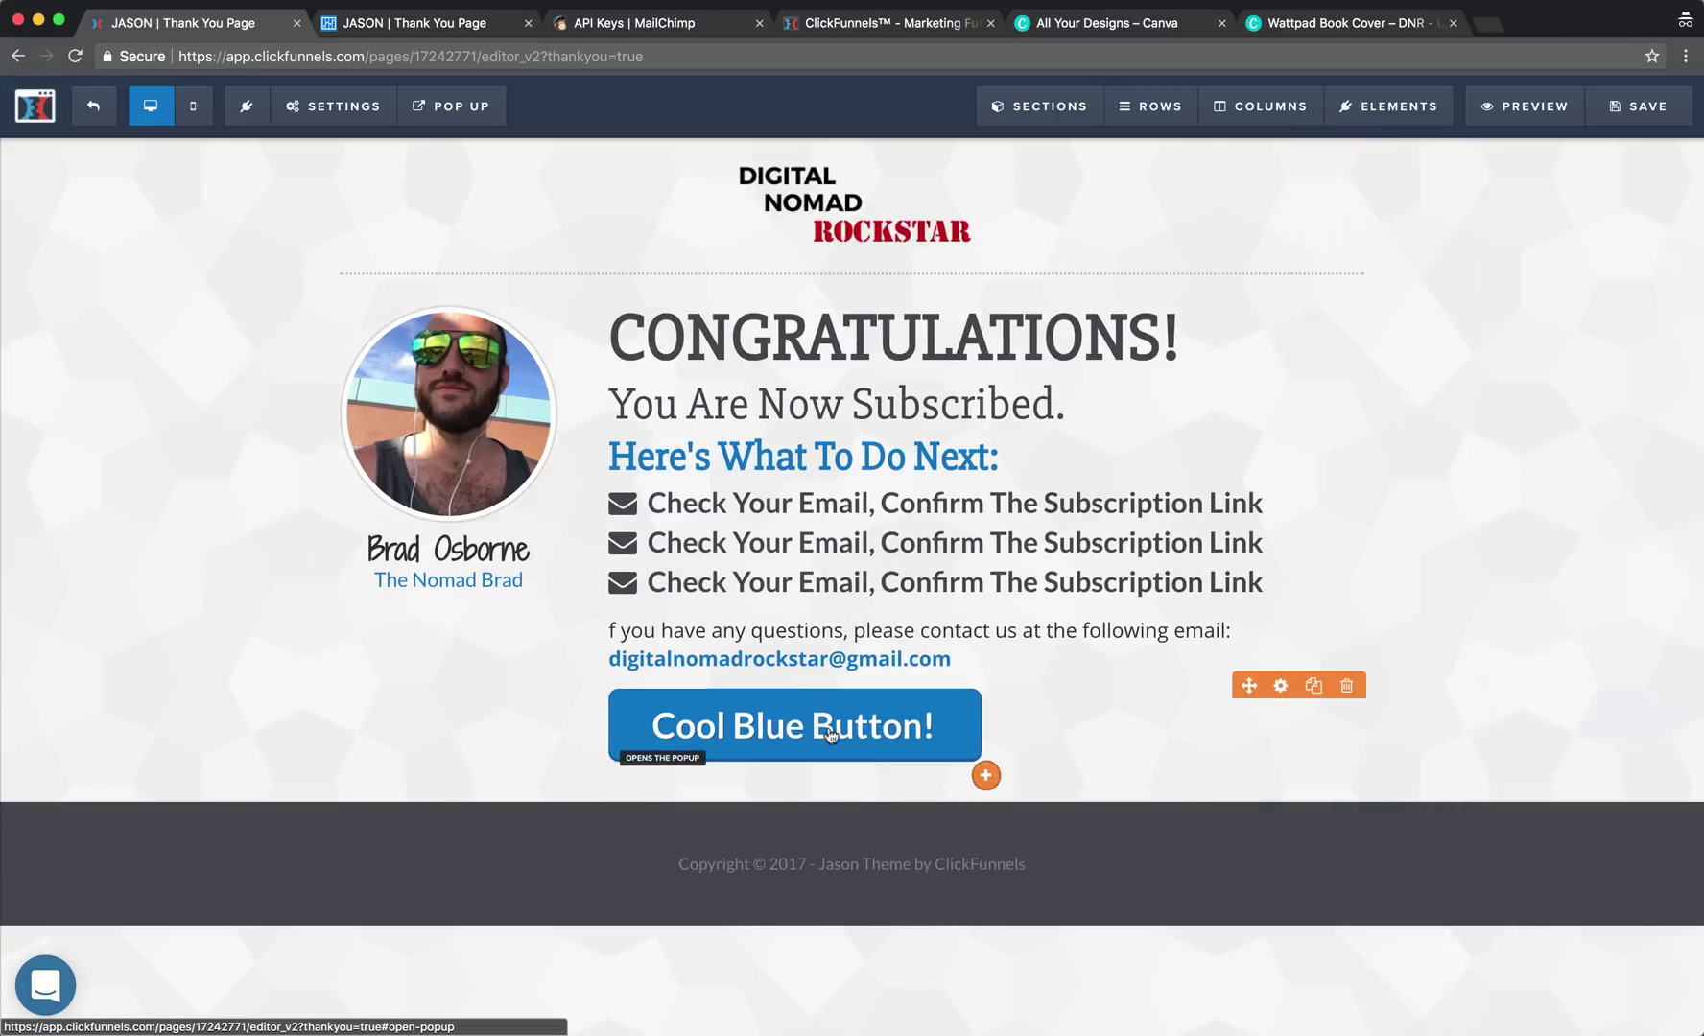
click(1346, 685)
click(1048, 176)
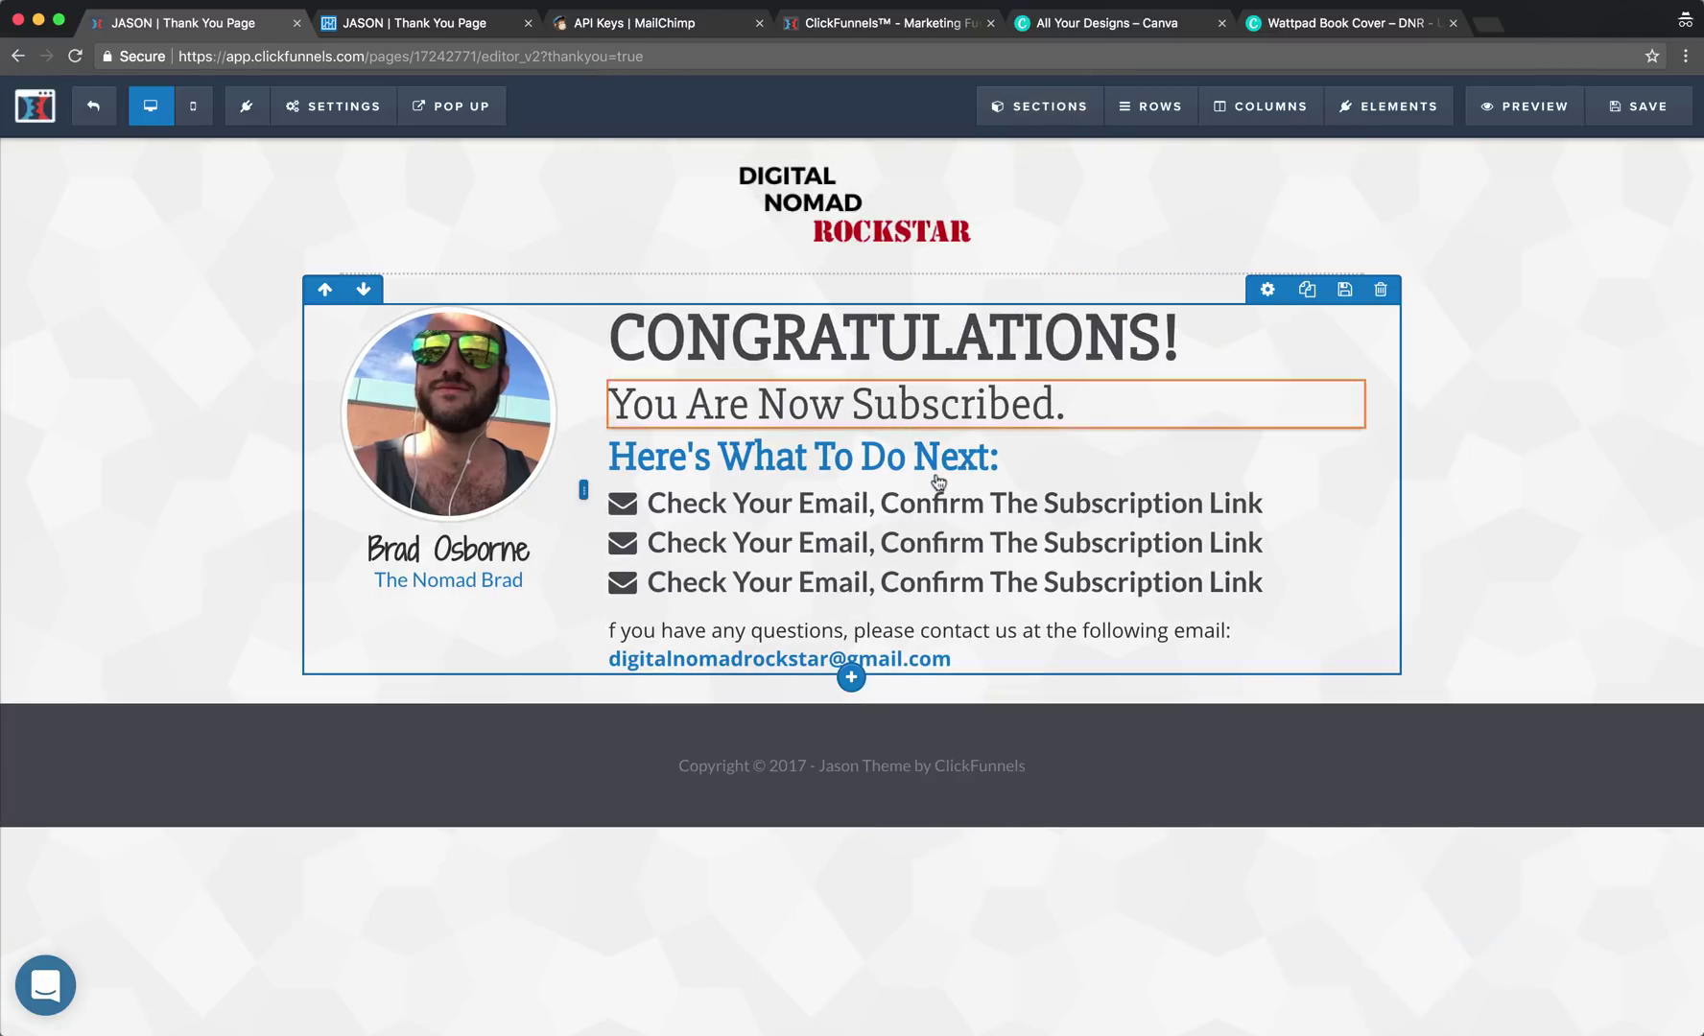
Step: Change the footer to 'Copyright © 2017 - Digital Nomad Rockstar' and save the page
click(852, 766)
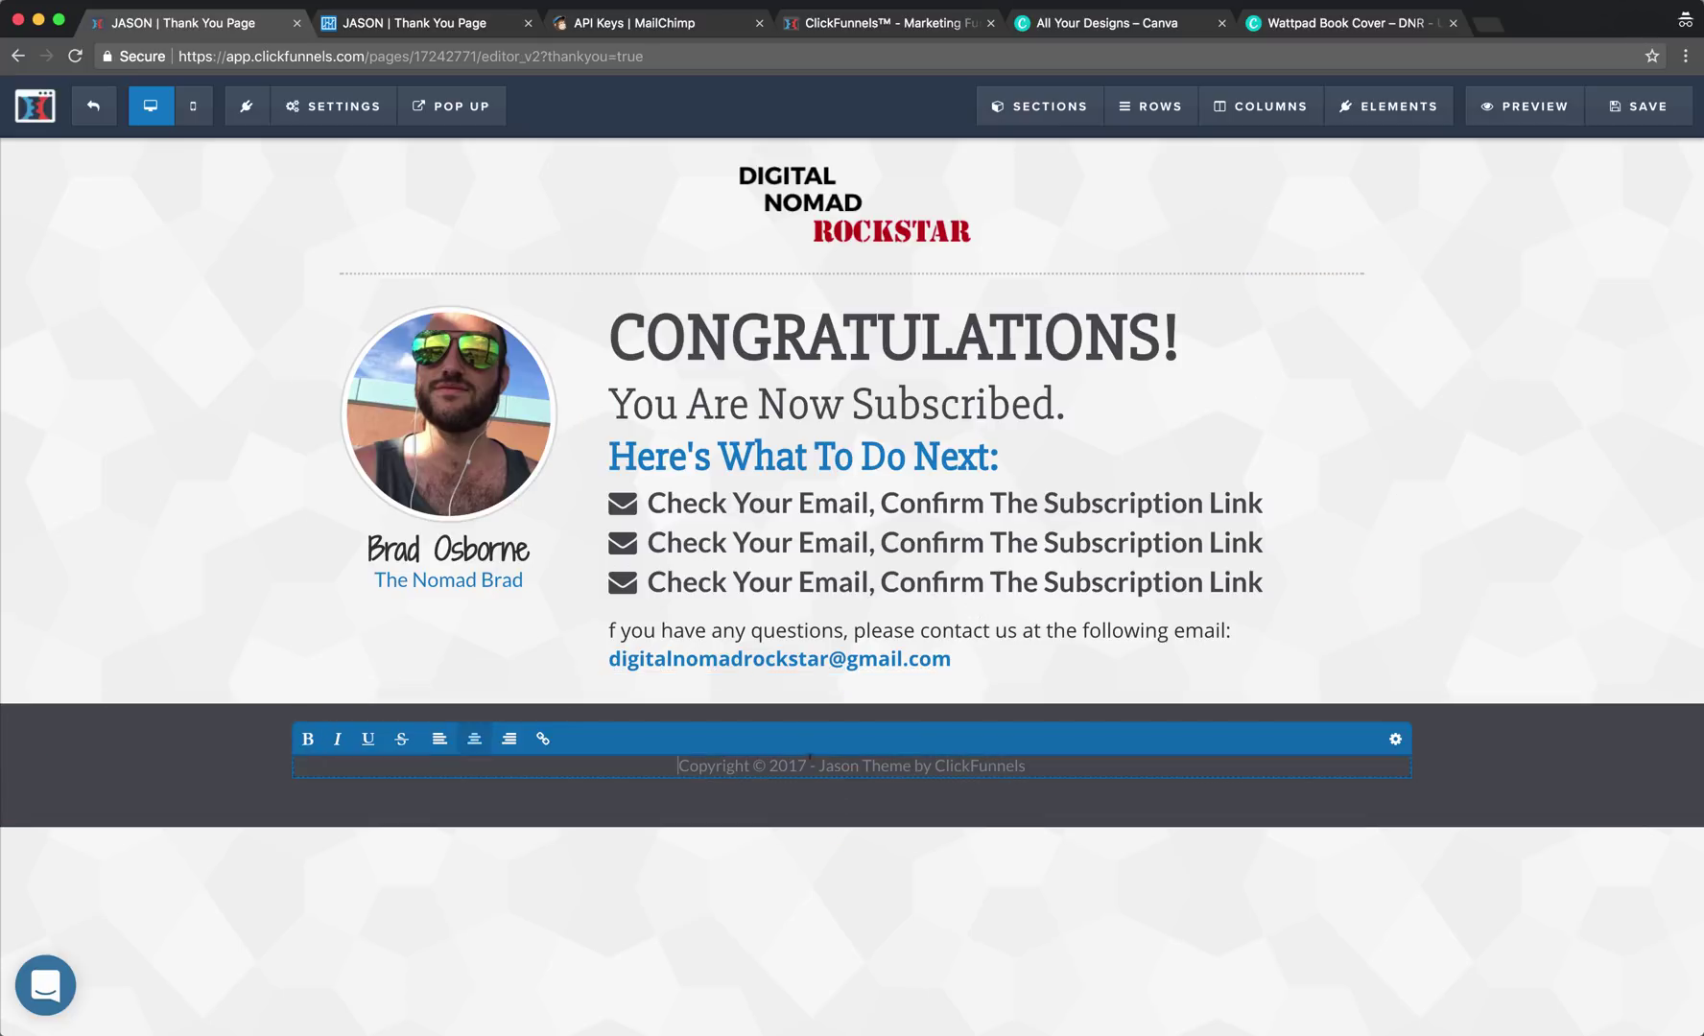
drag(817, 766, 1118, 762)
text(Digit)
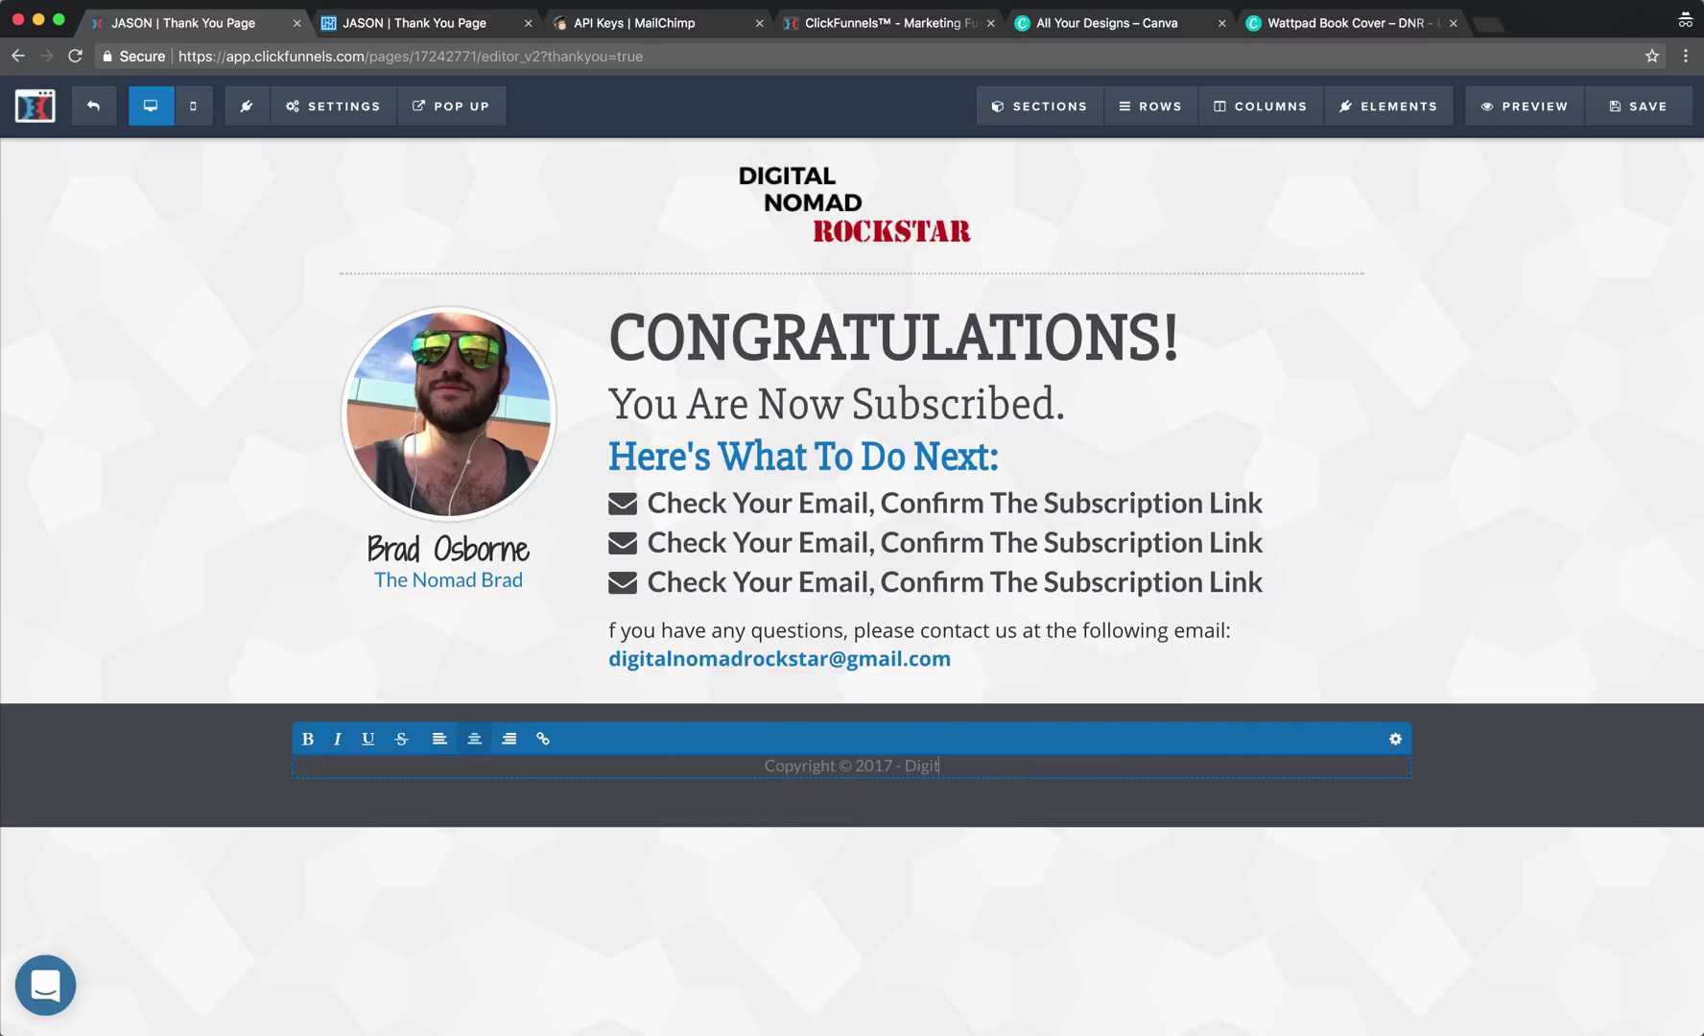
text(al Niom)
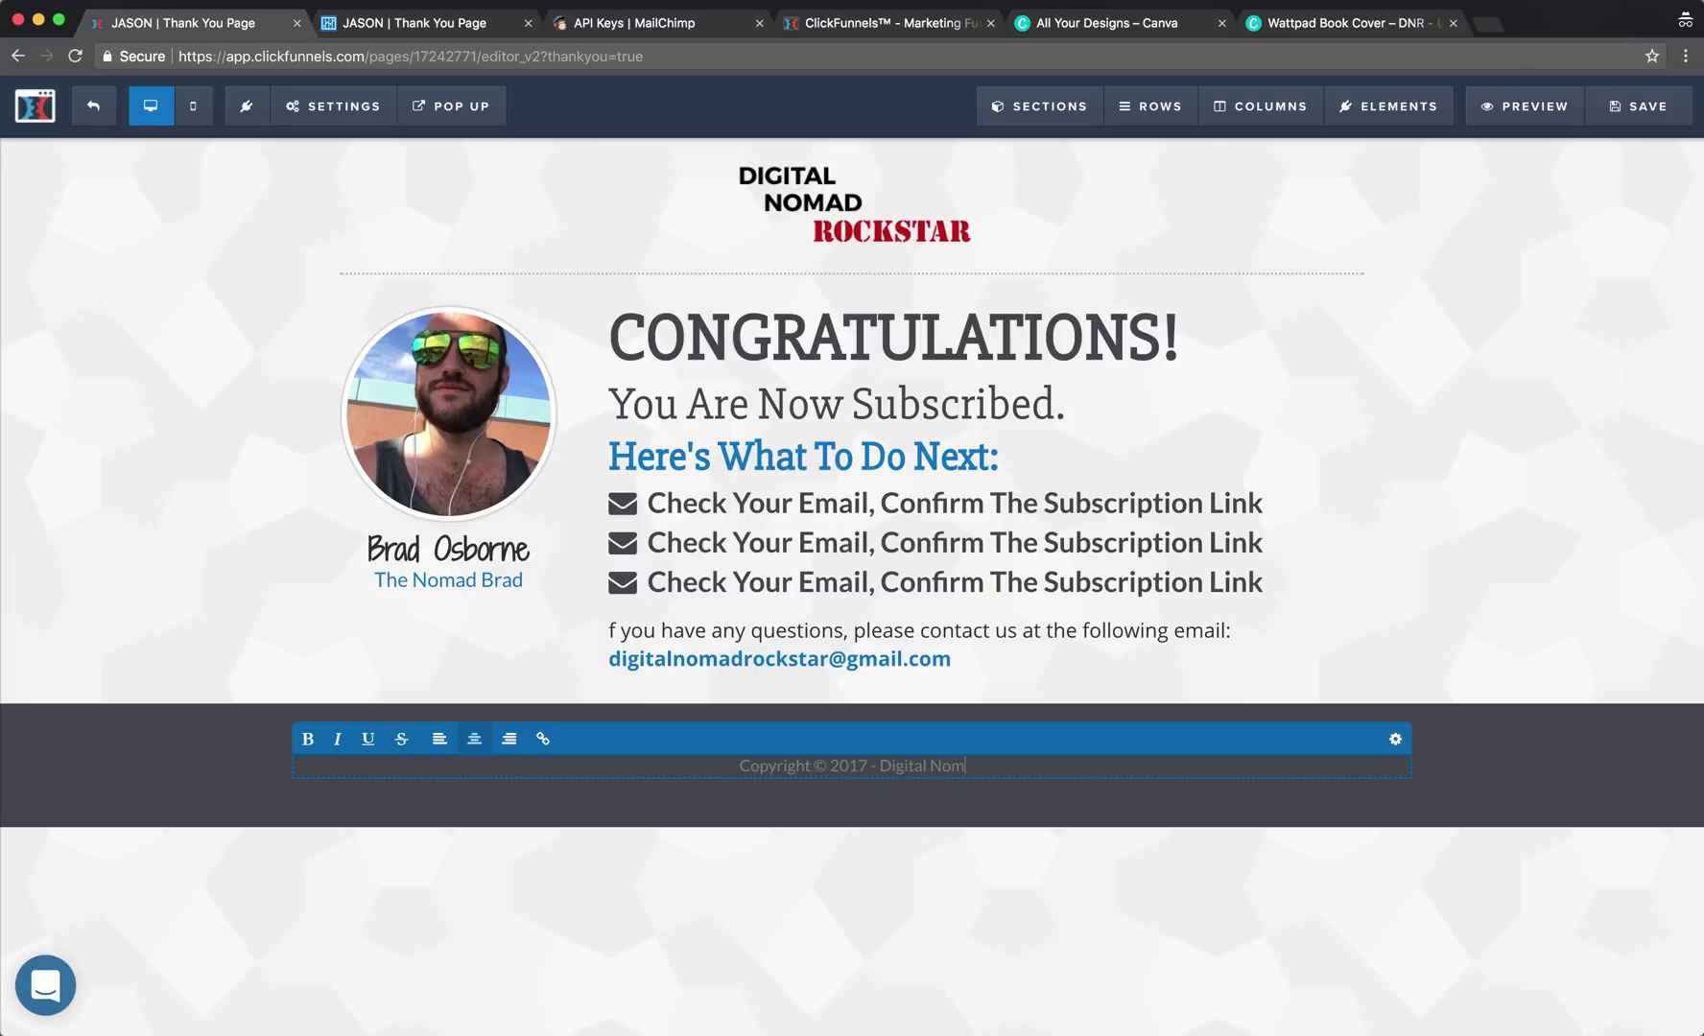
text(ad TRockstar)
click(1491, 319)
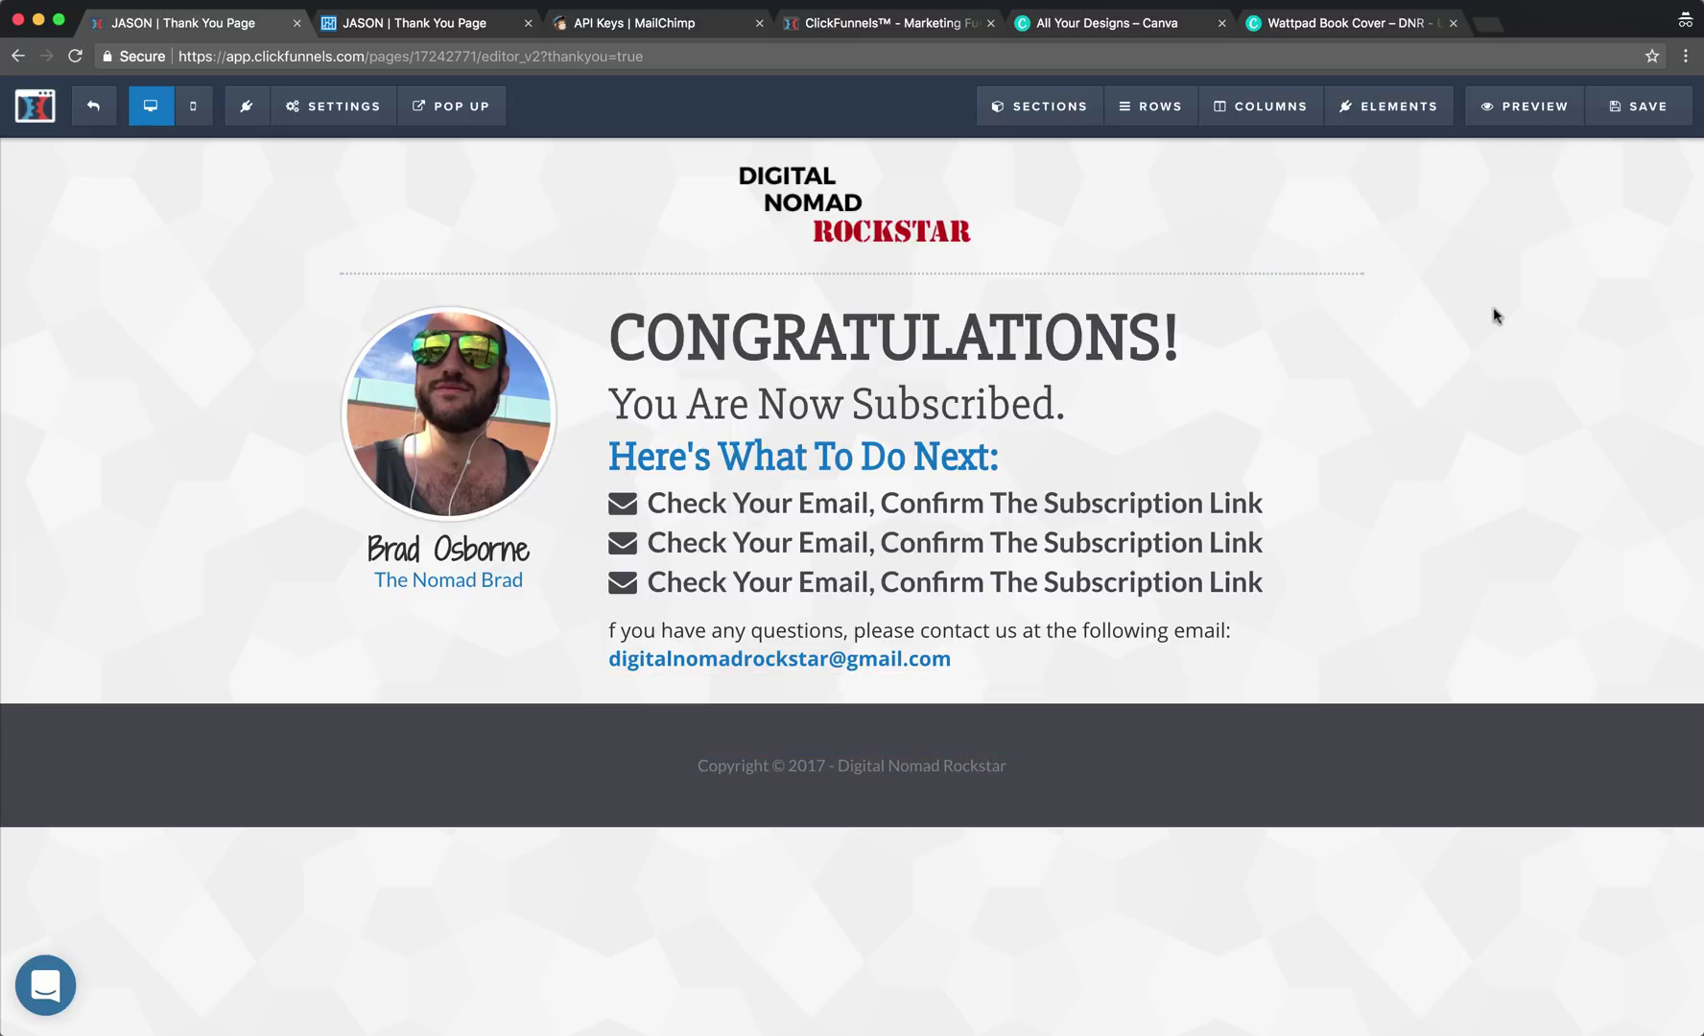
click(1637, 106)
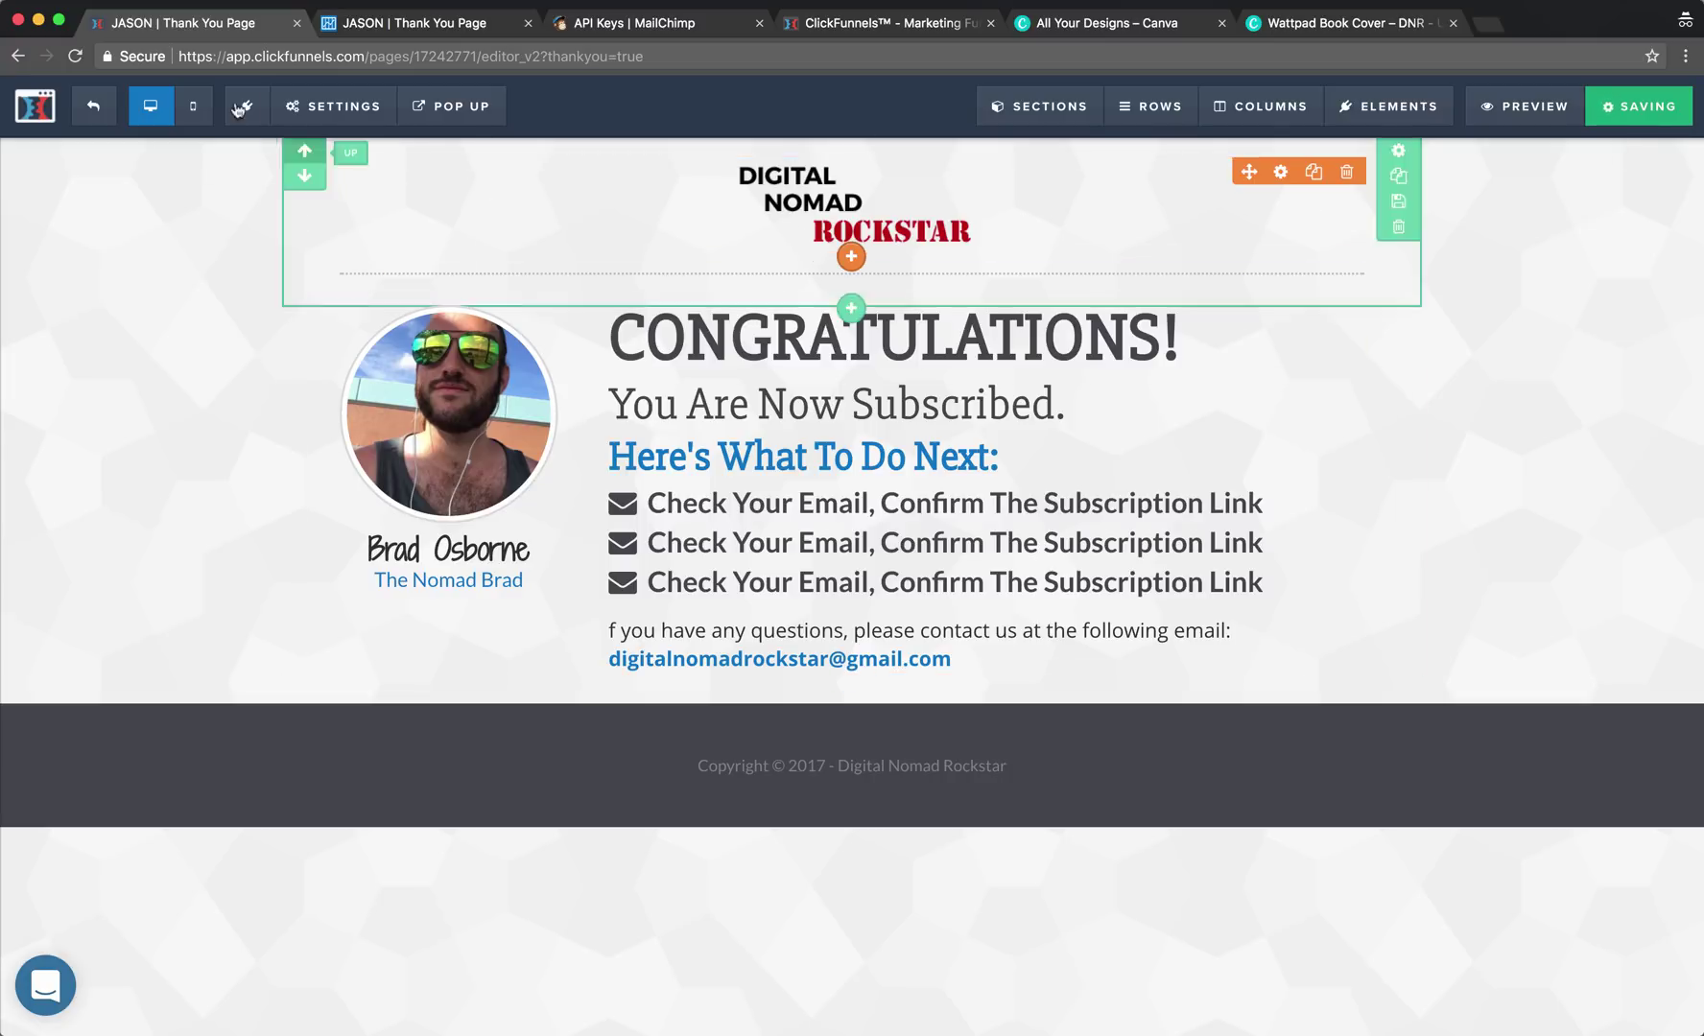
Step: Exit to the funnel overview, copy the thank-you page's public URL, and return to the funnel tab
click(35, 105)
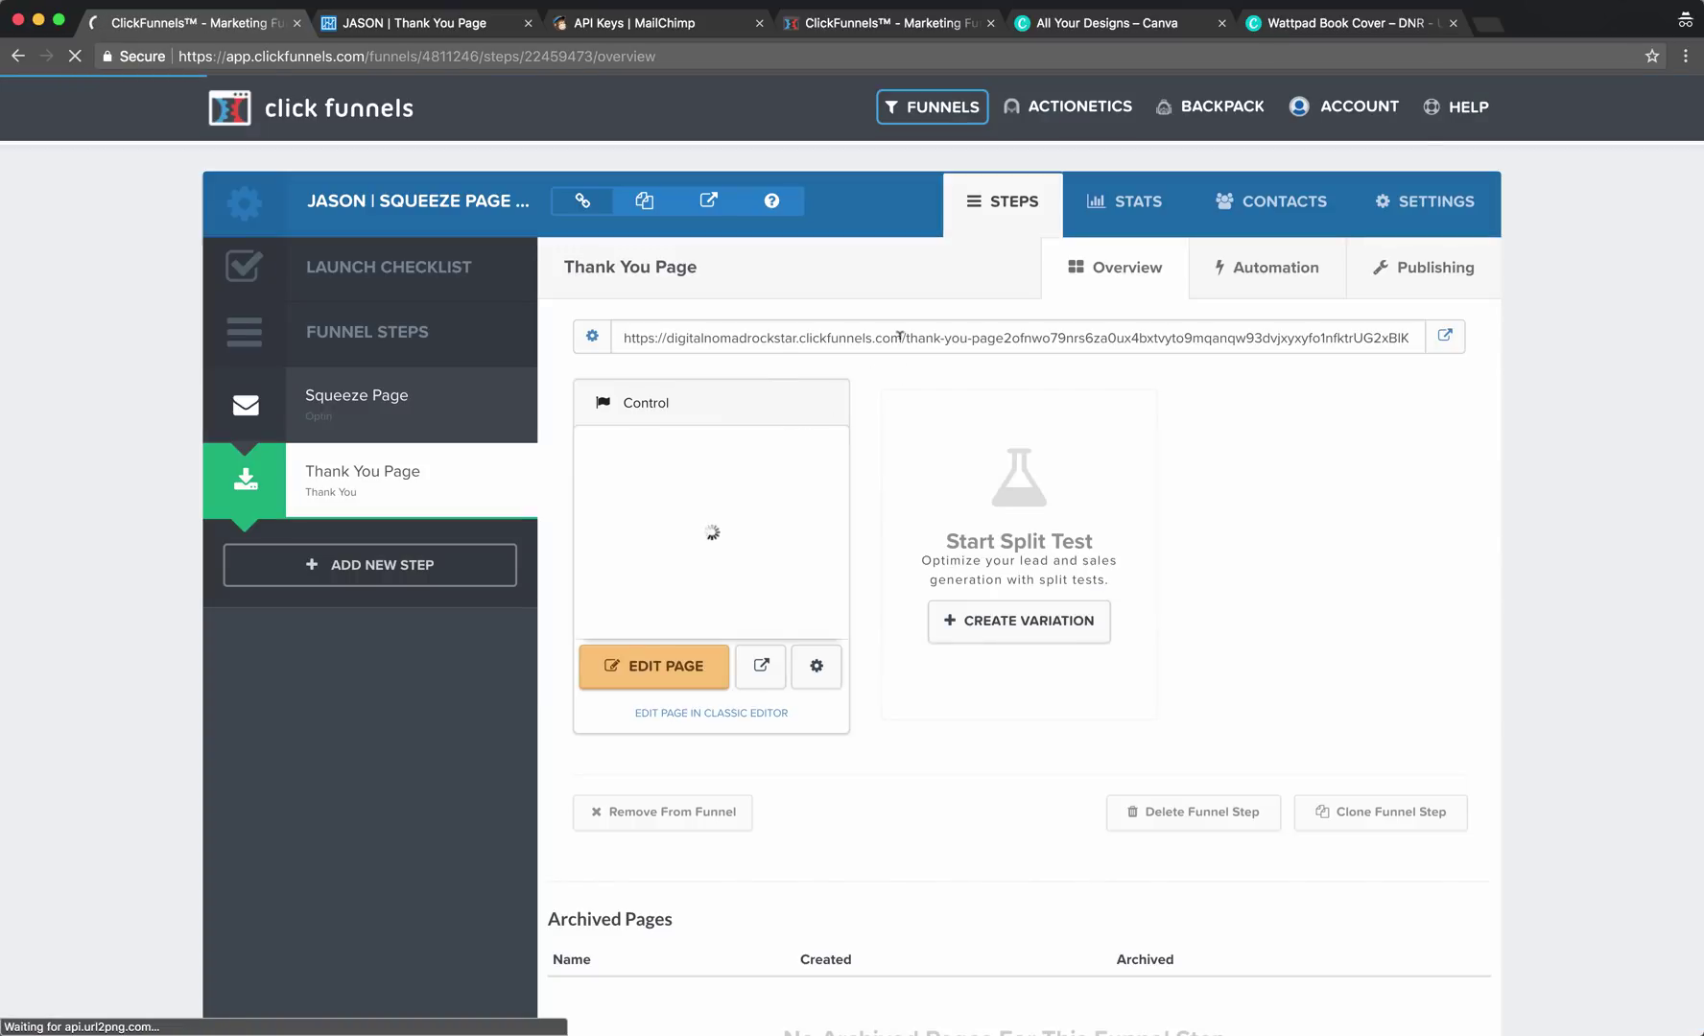
click(838, 337)
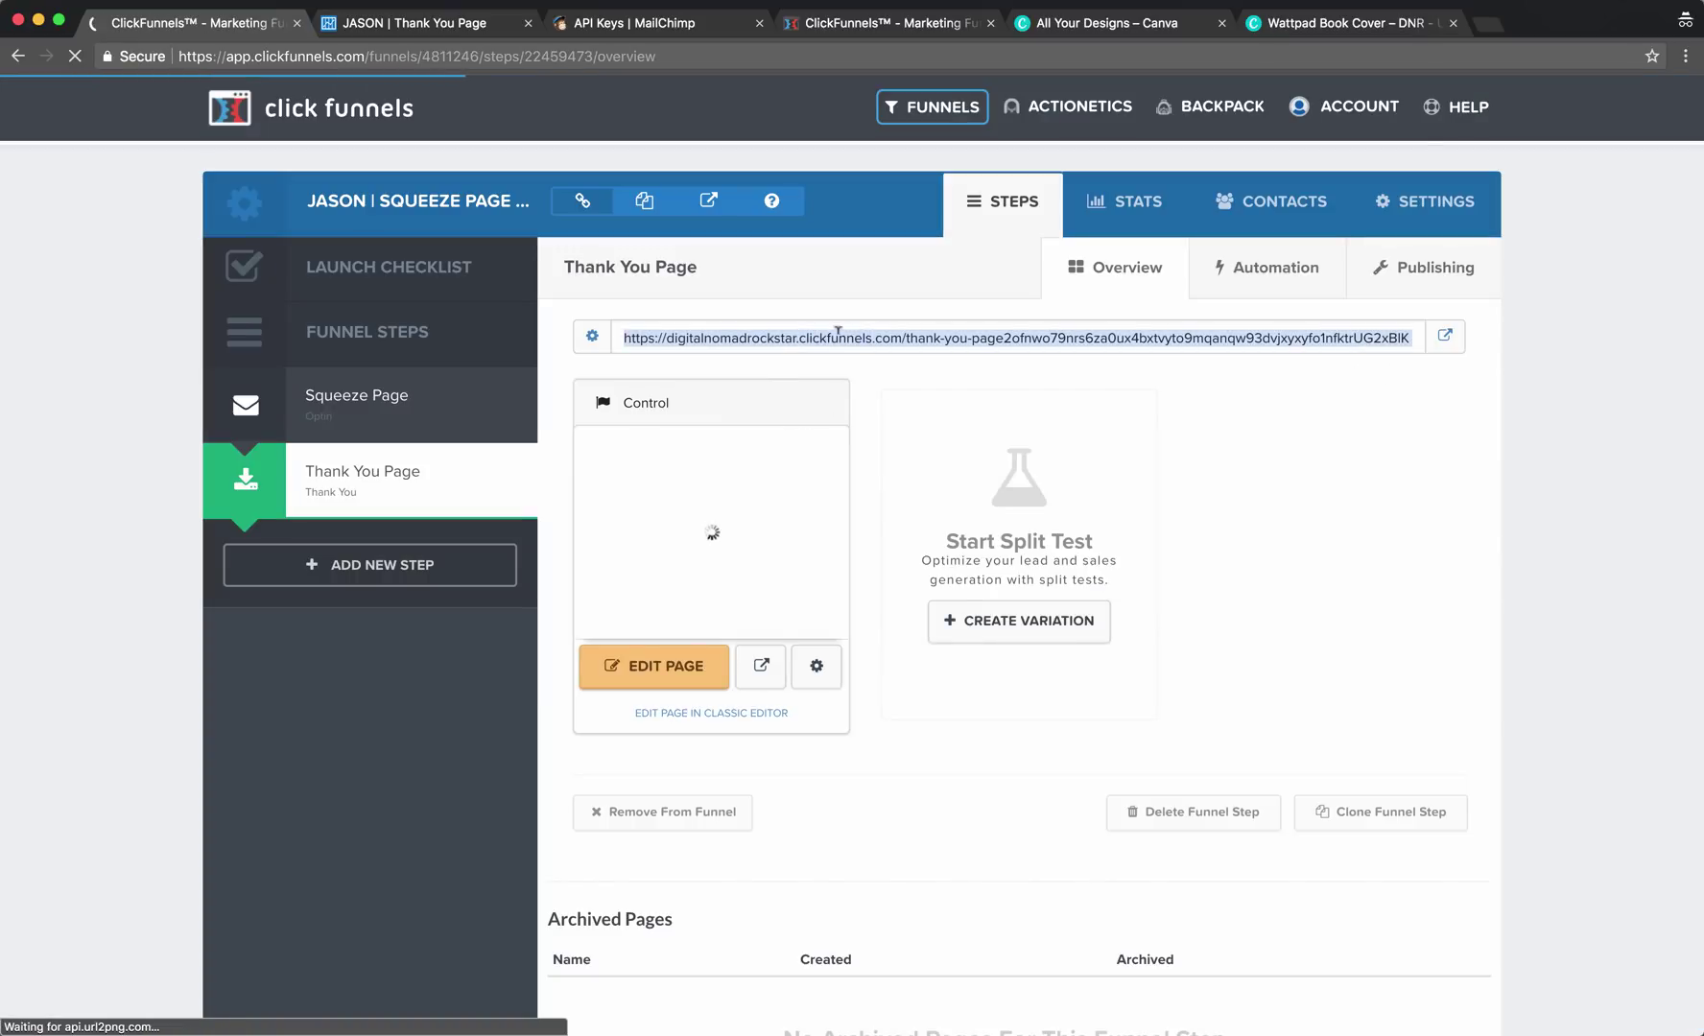
double_click(739, 336)
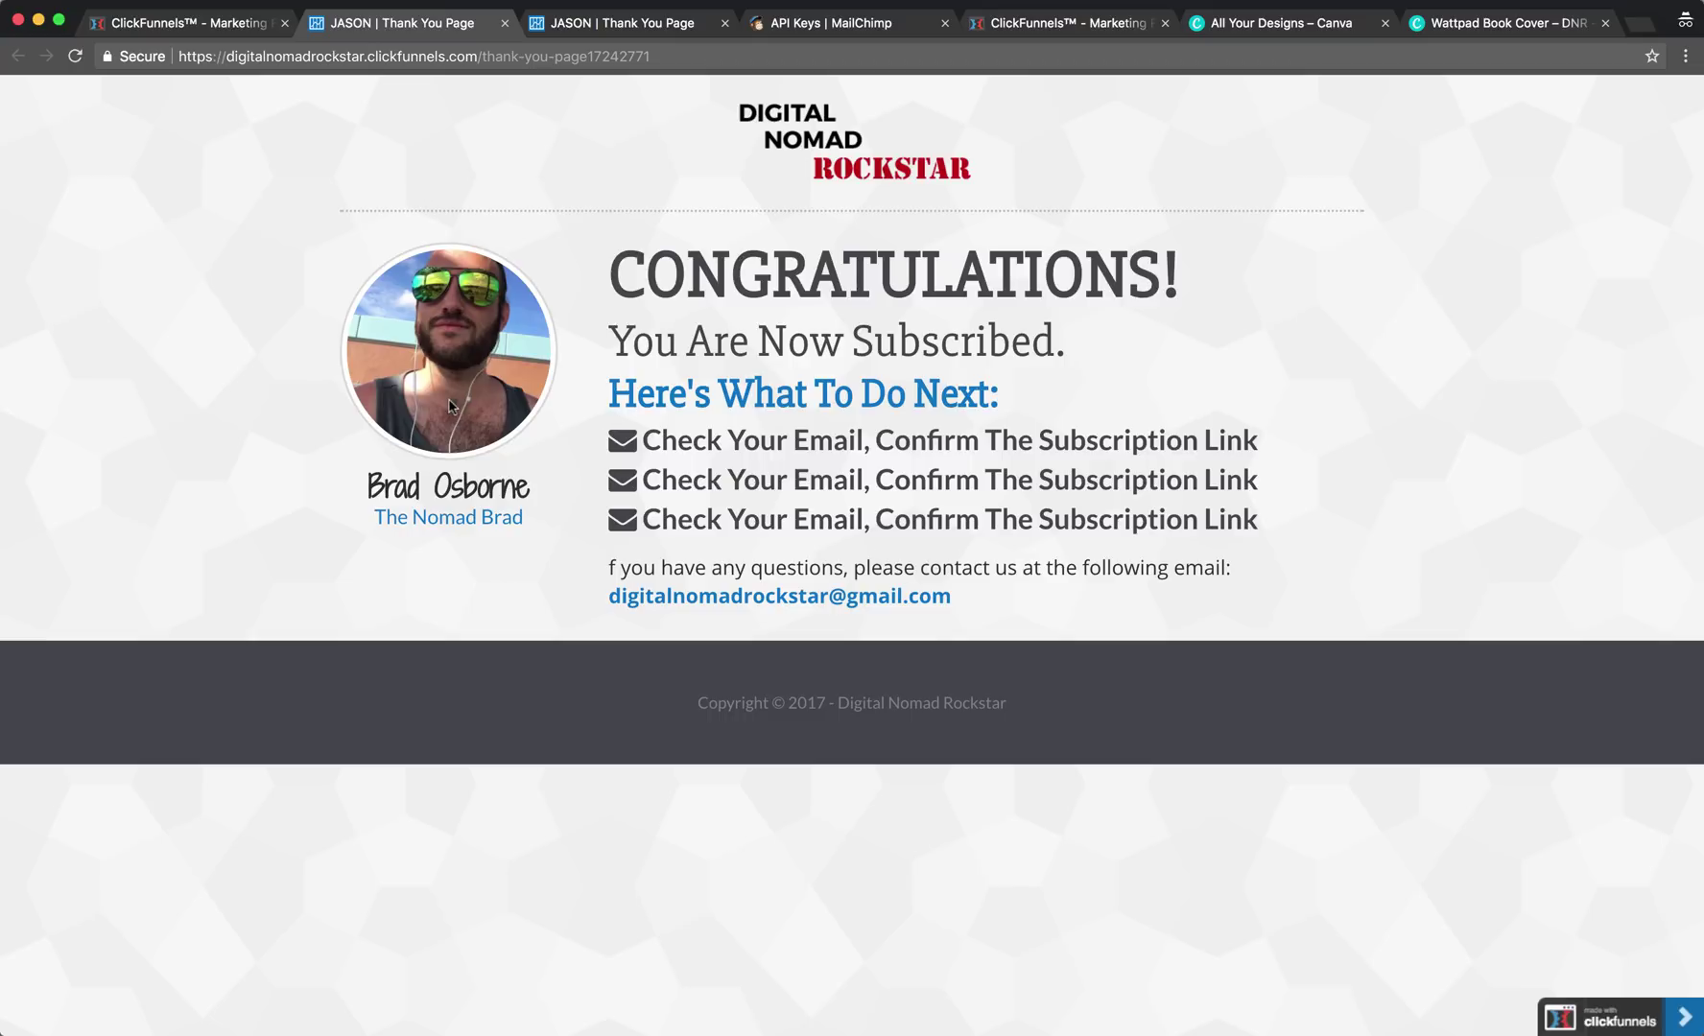
click(193, 23)
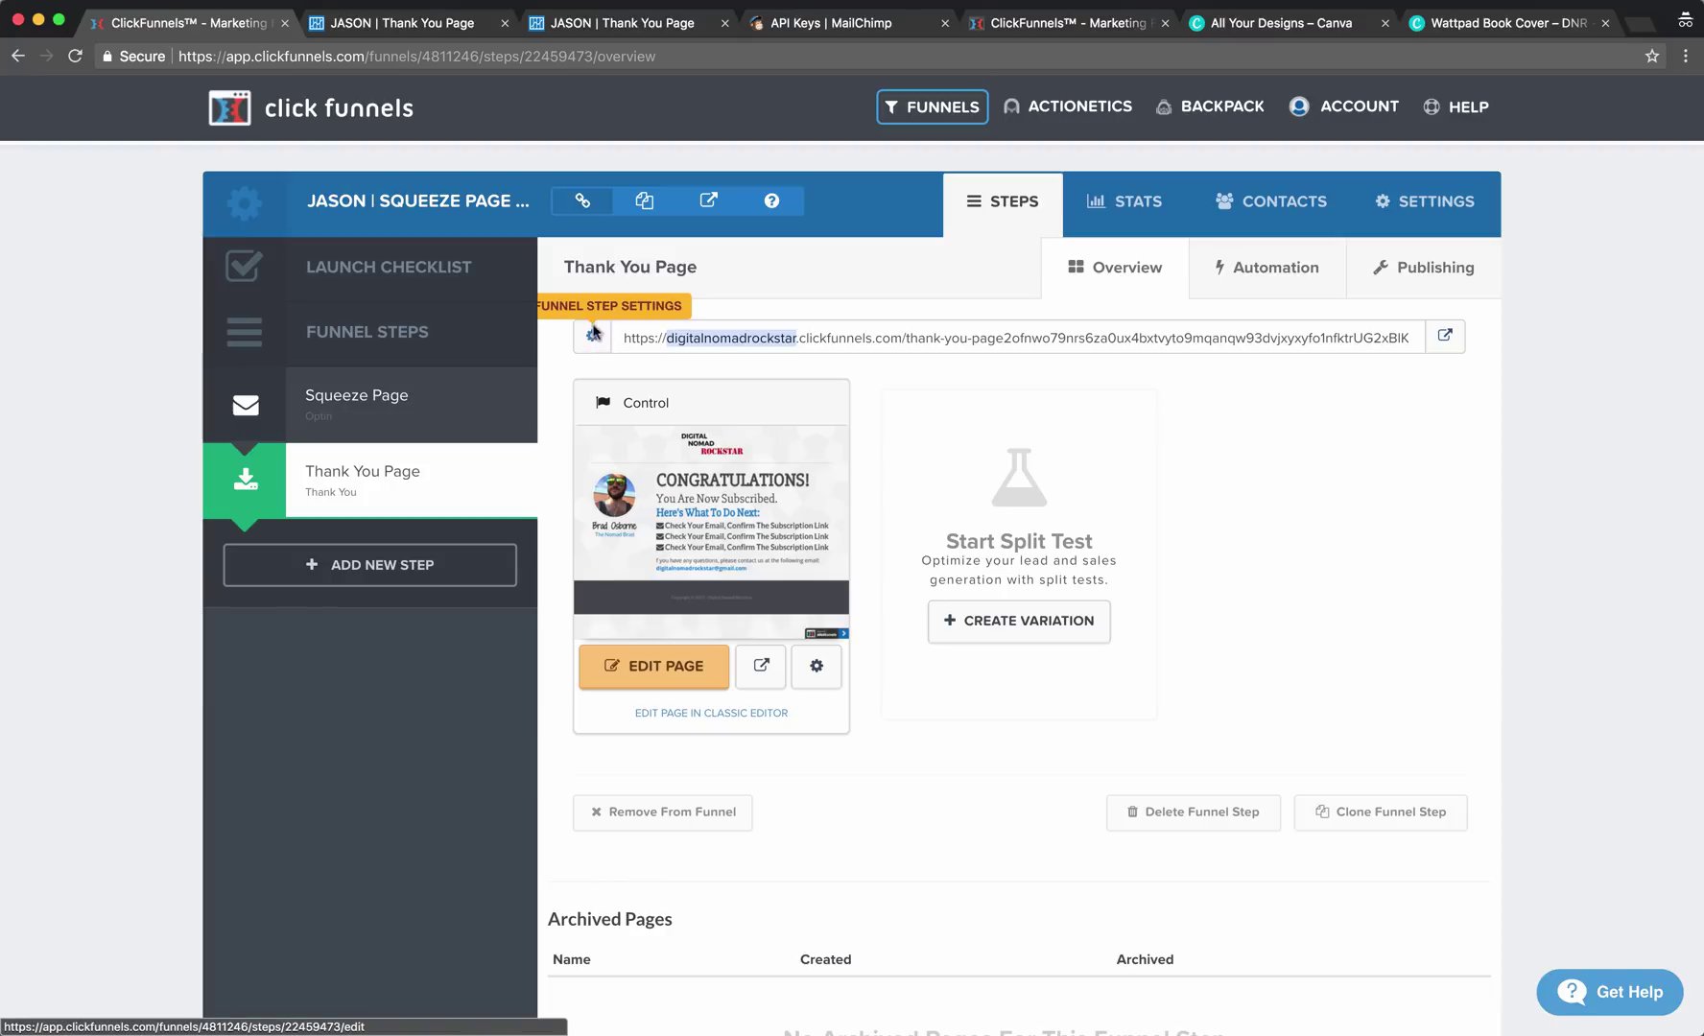
Step: Open and close the Thank You page's settings from the gear beside Edit Page
click(816, 666)
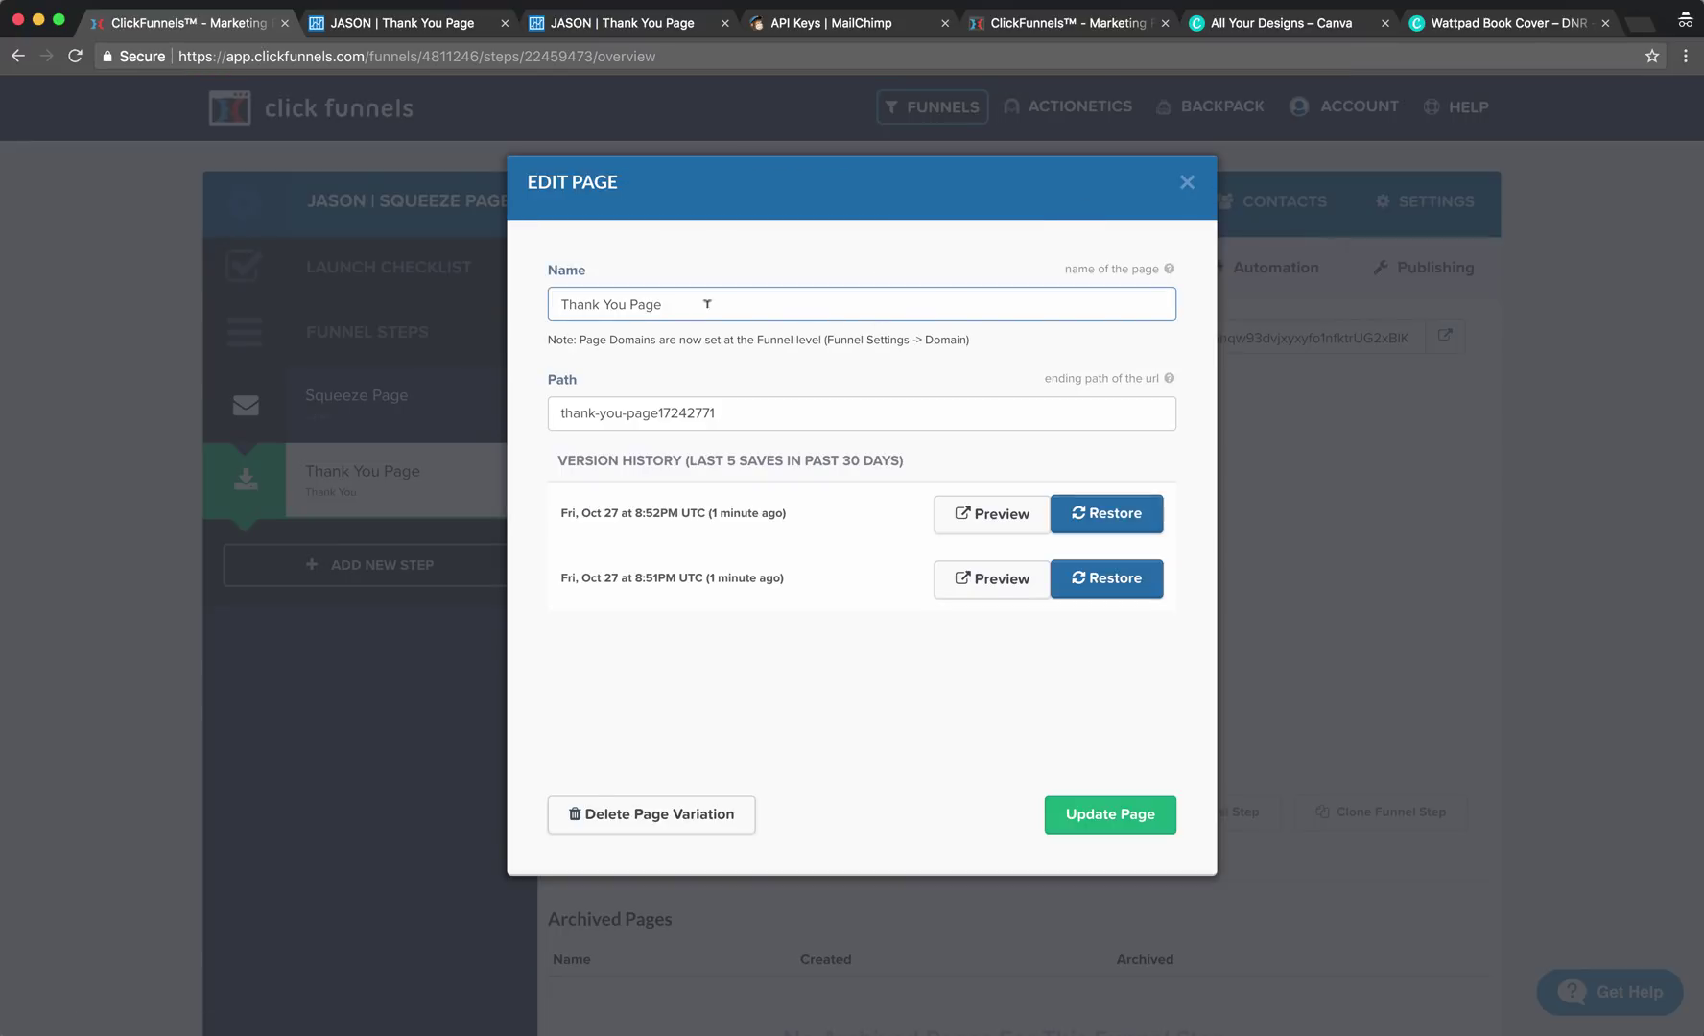
click(1186, 183)
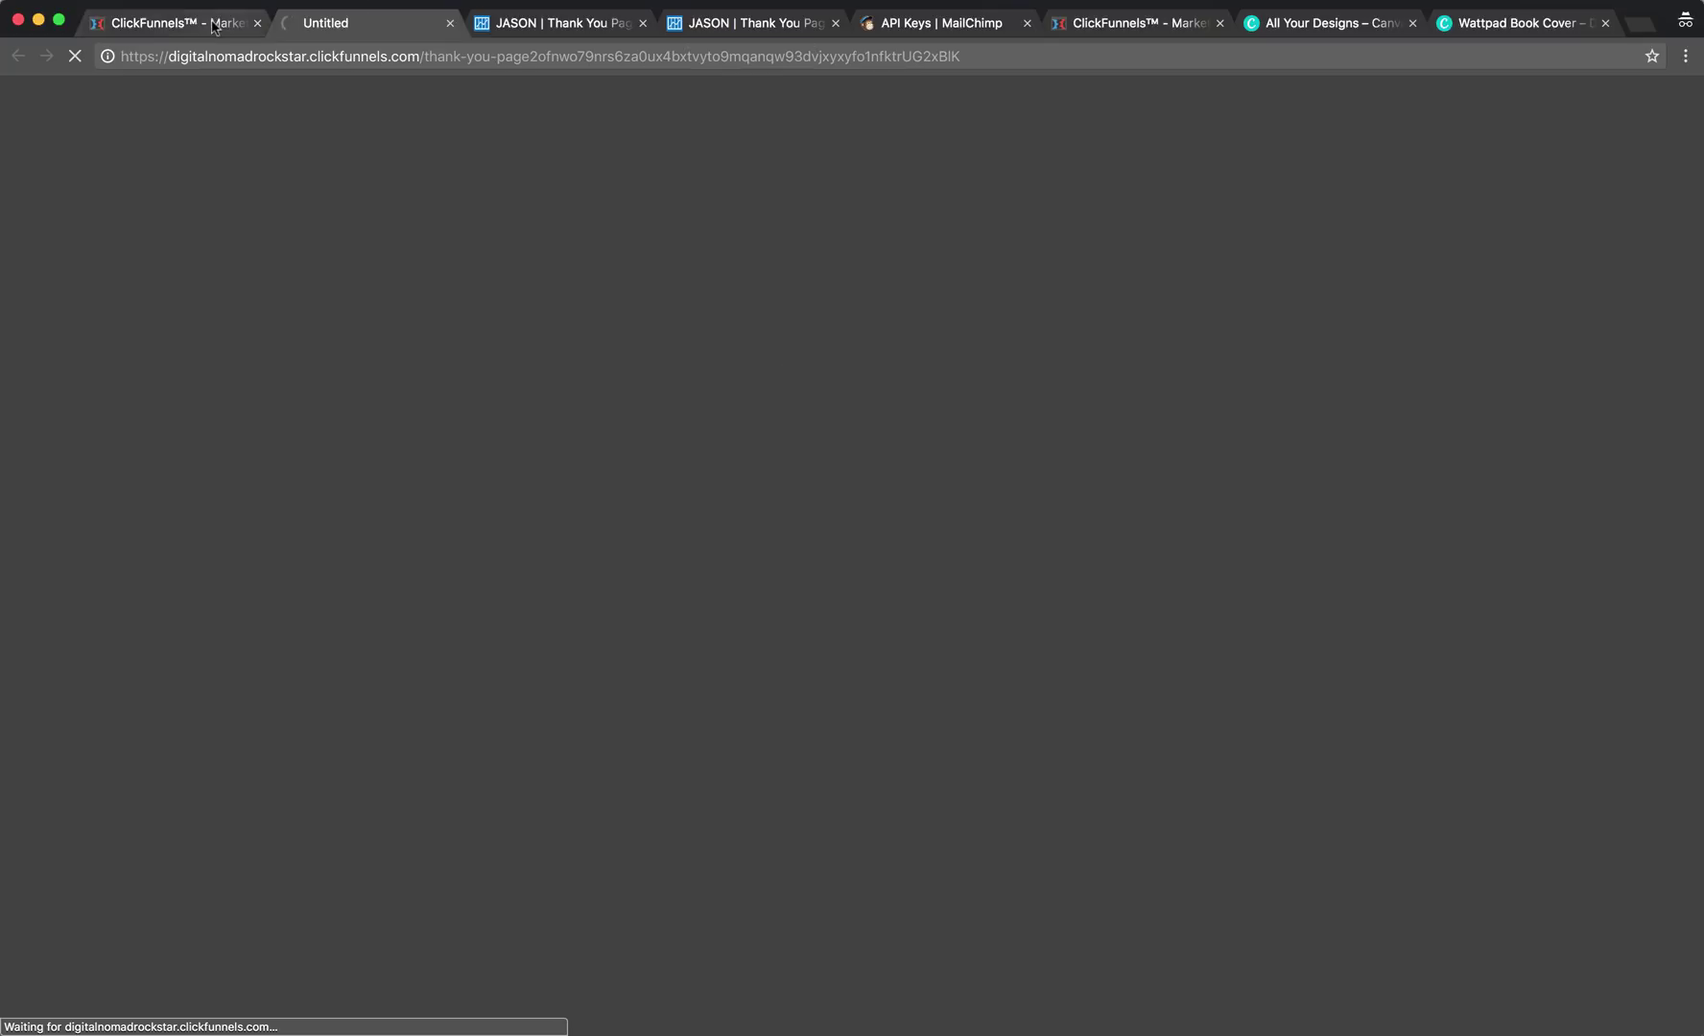
Step: On the live squeeze page, trigger the YES! Please Teach Me Now! pop-up, then close it
click(173, 23)
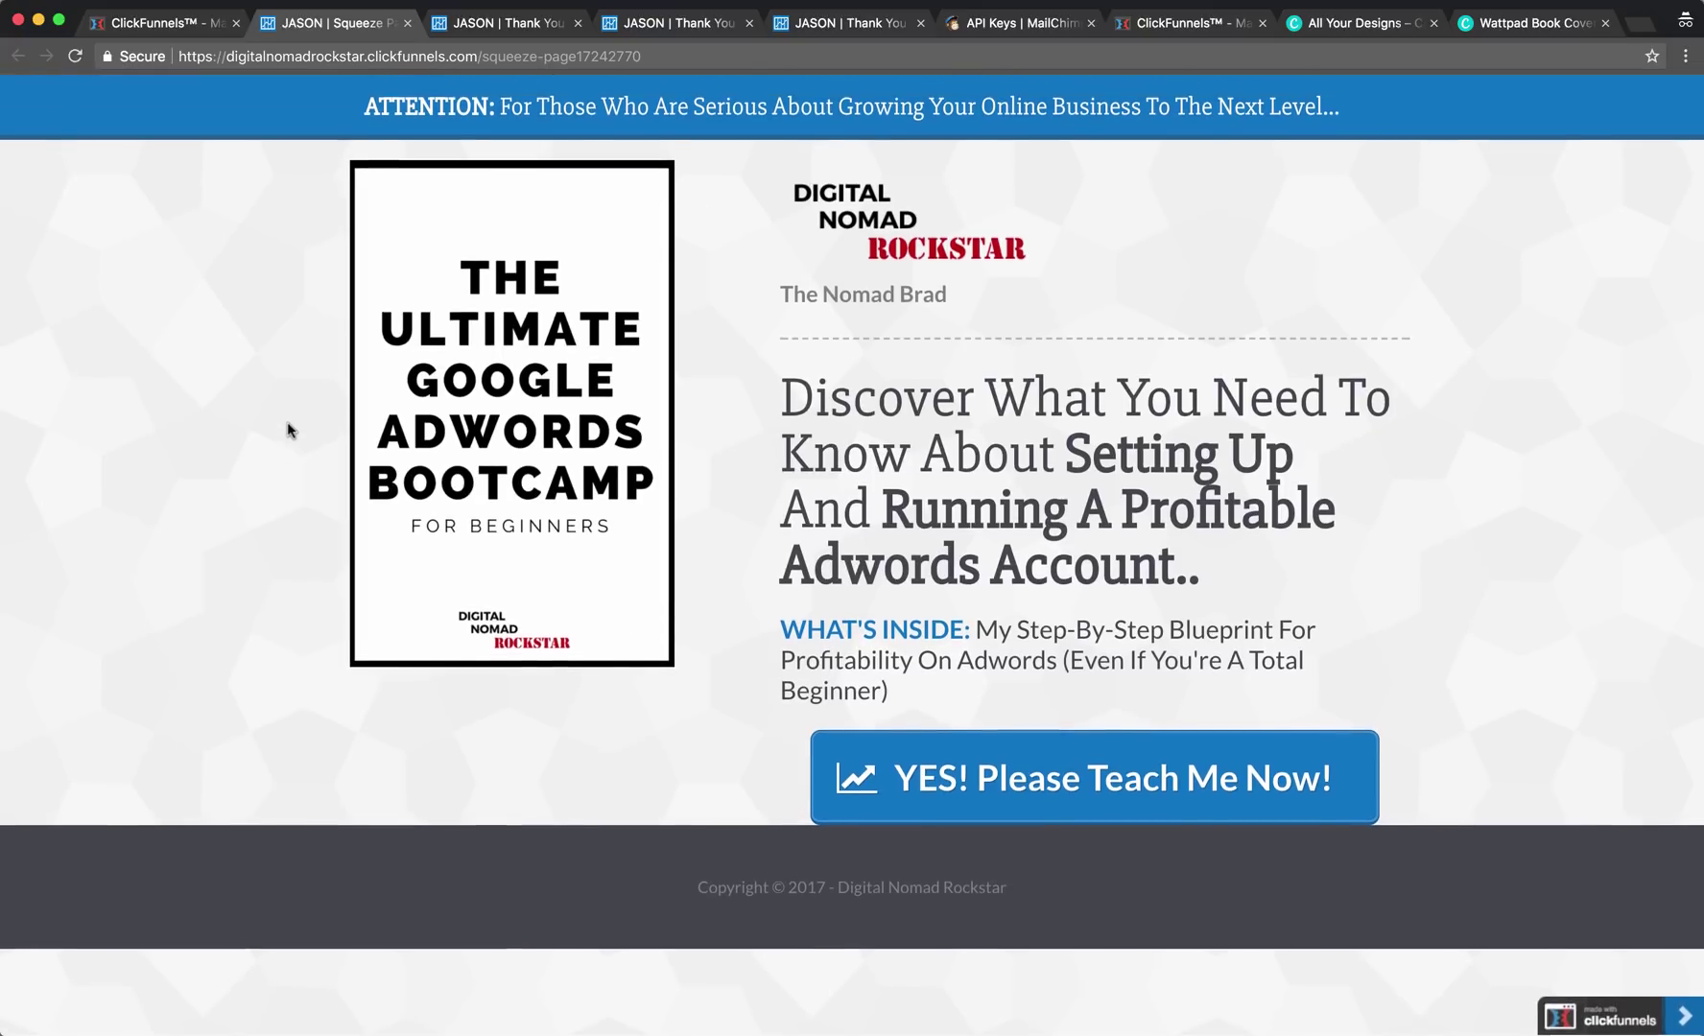
click(996, 773)
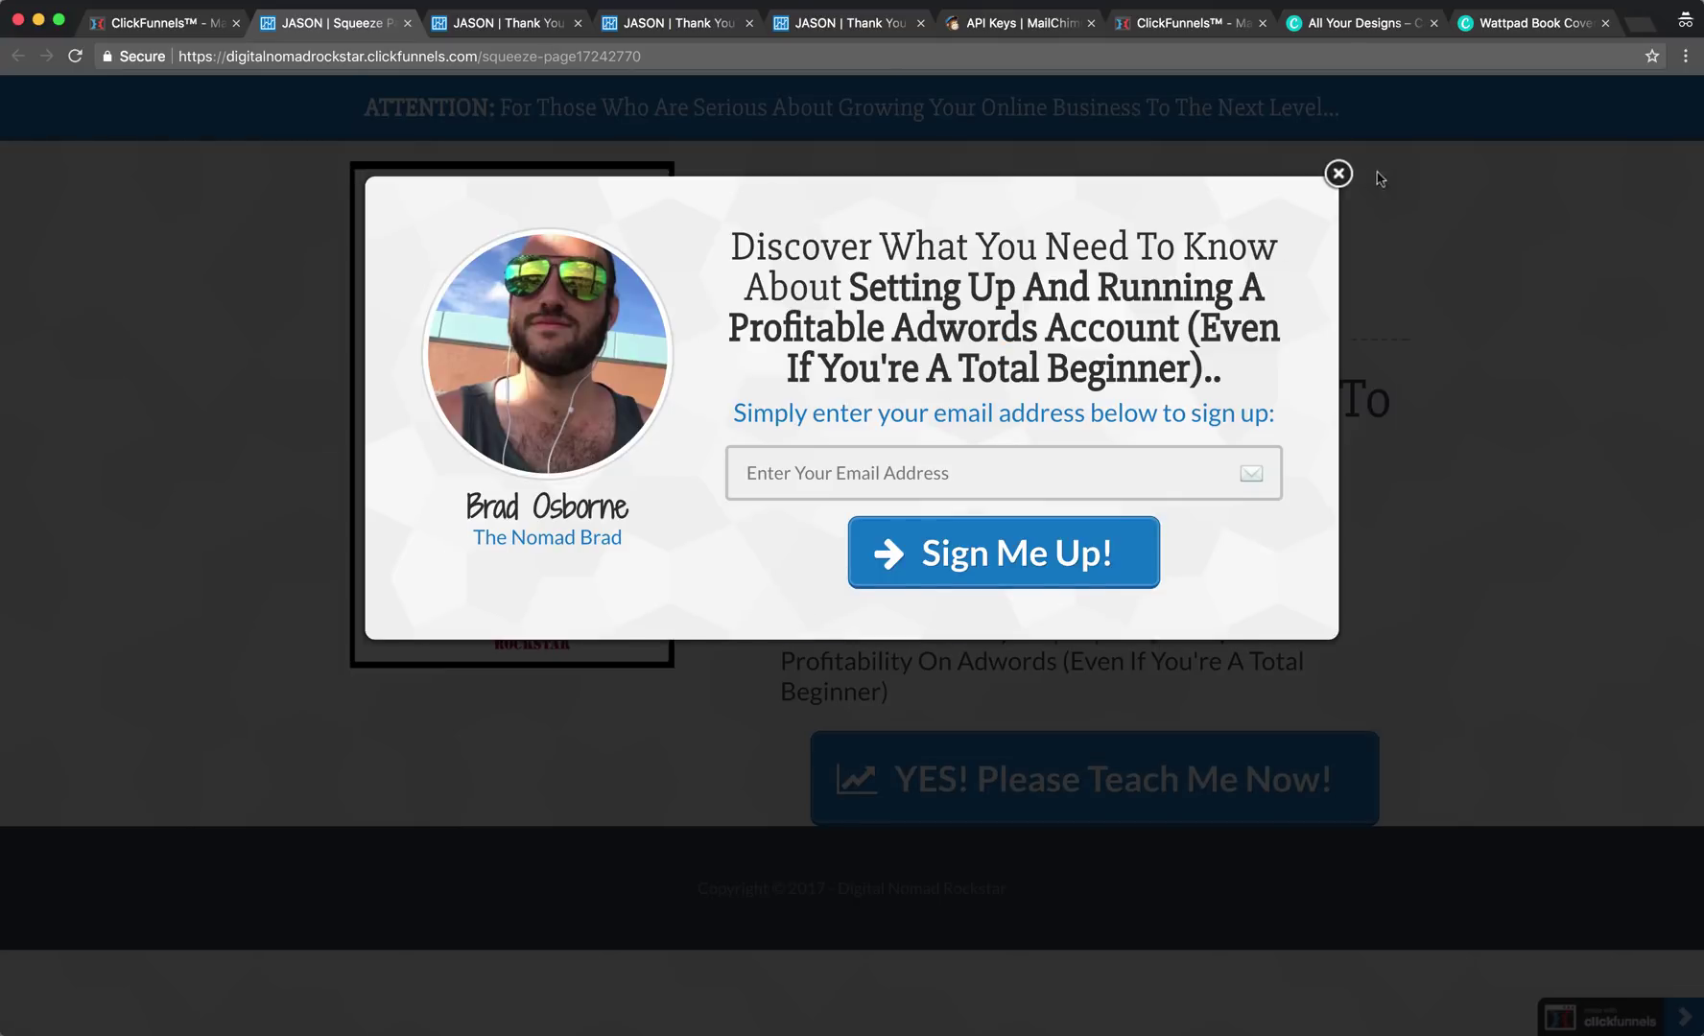
click(1340, 172)
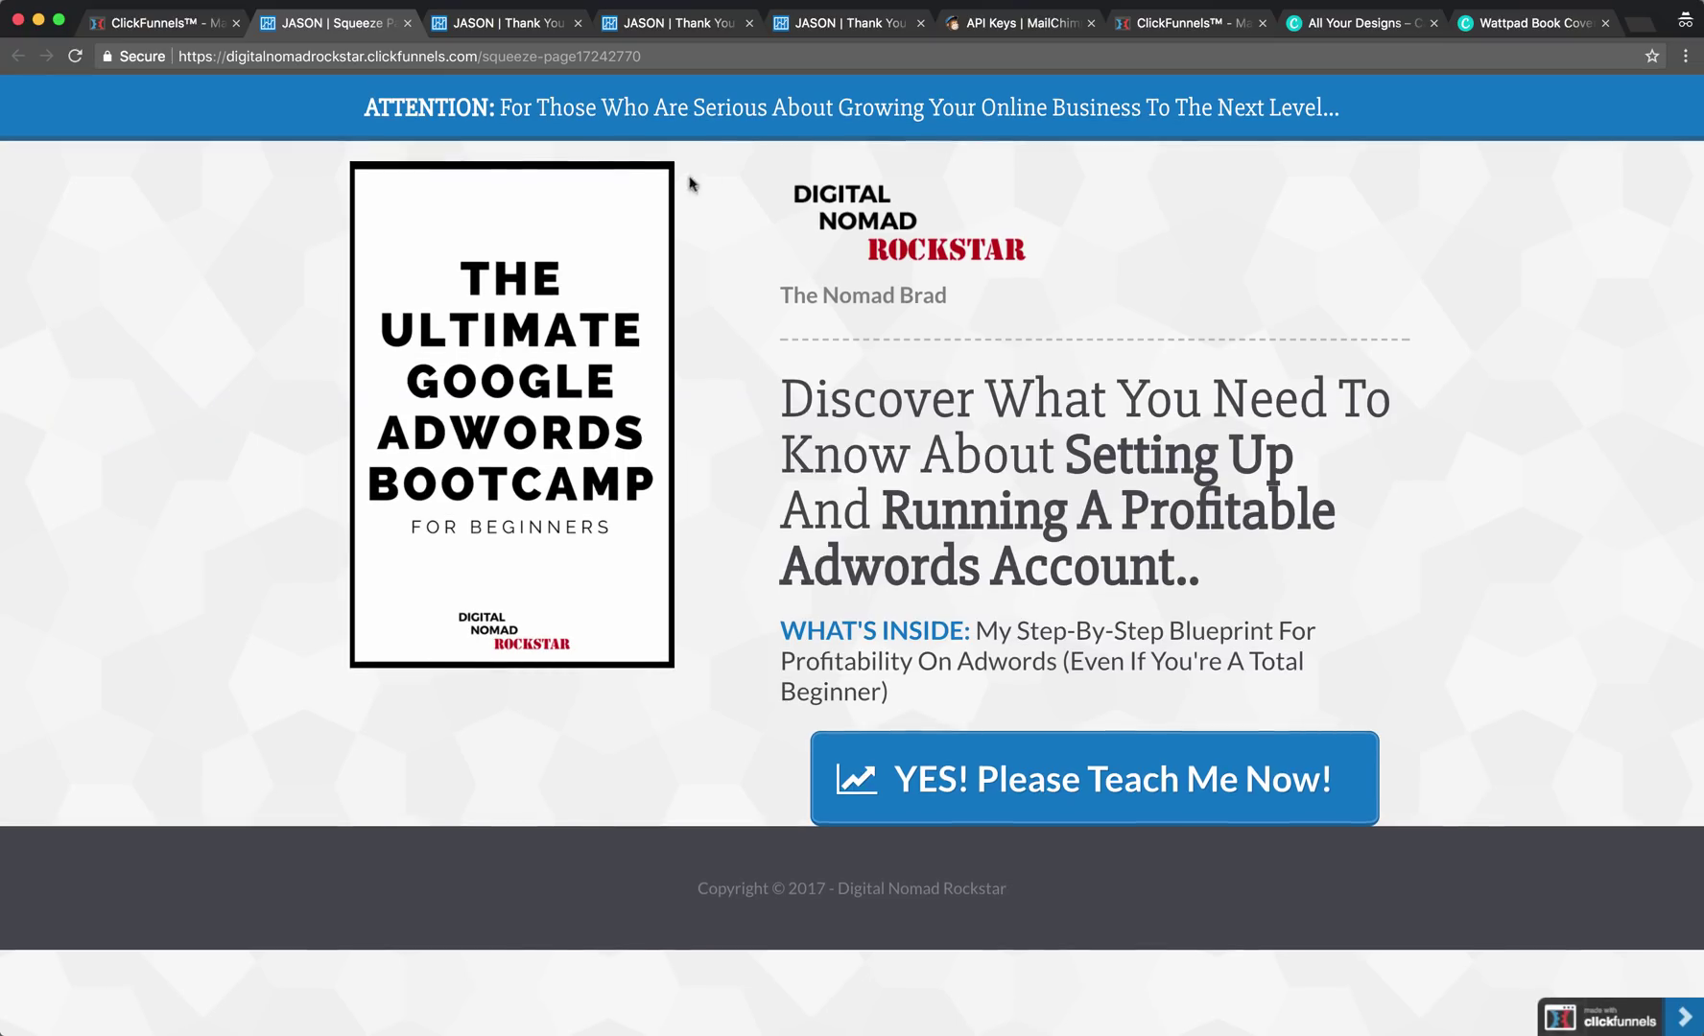